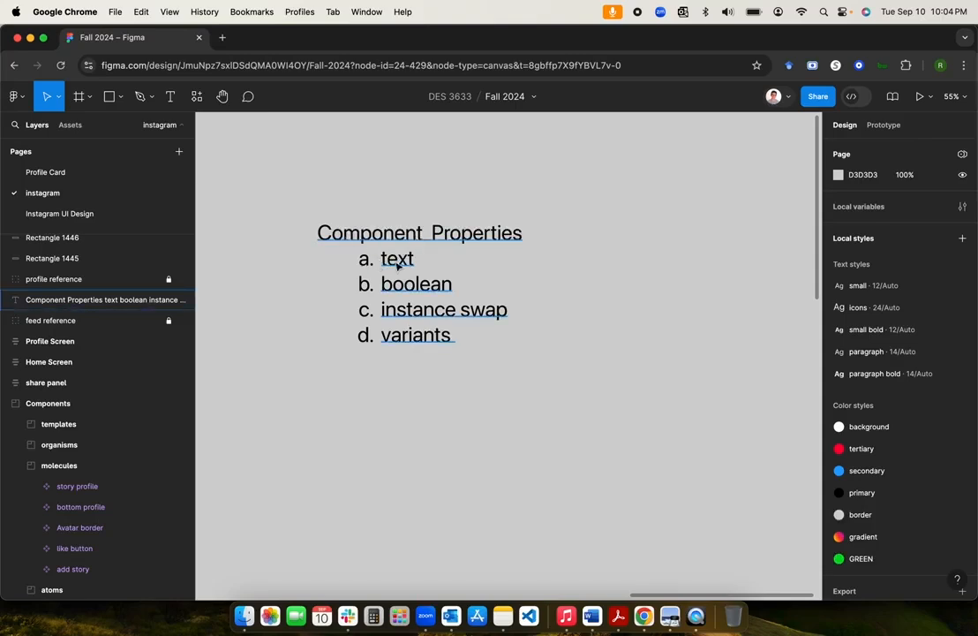
Step: Pan to the feed template and zoom to about 189% on a story profile in its stories row
scroll(373, 389, down, 3)
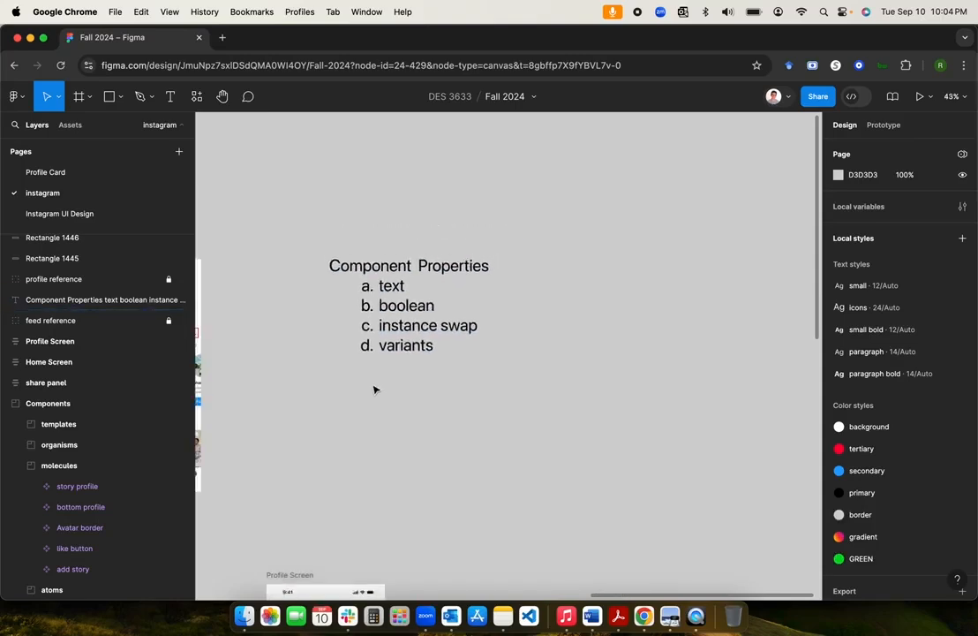
scroll(373, 388, left, 10)
scroll(374, 388, down, 5)
scroll(373, 388, down, 5)
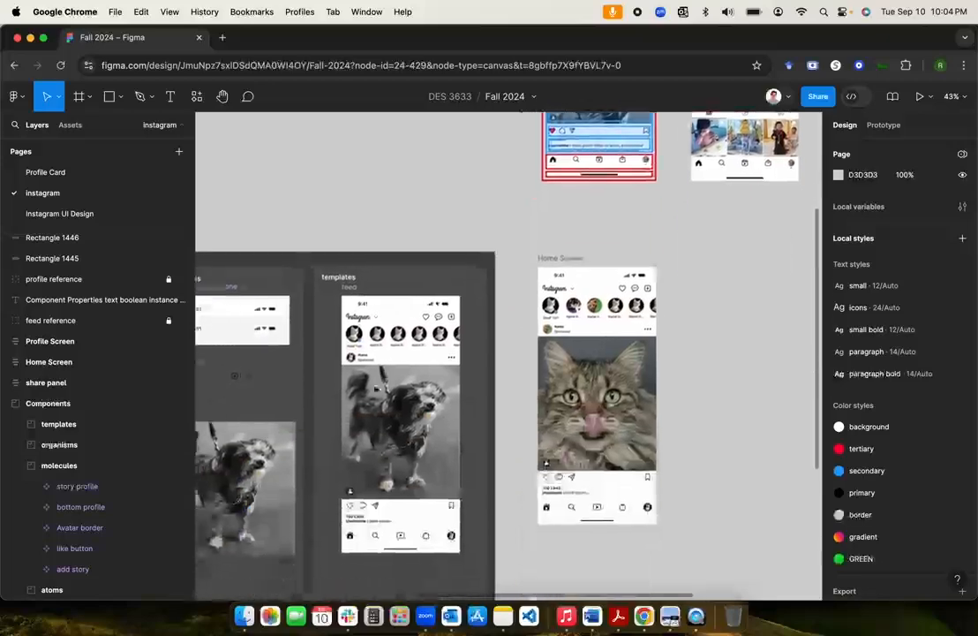
scroll(373, 388, left, 5)
scroll(373, 388, up, 5)
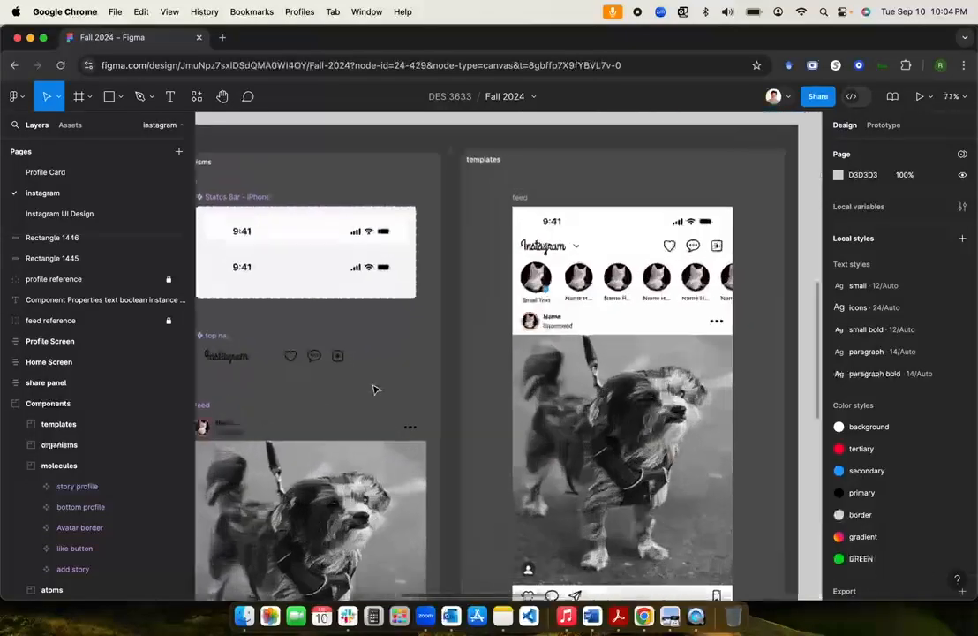
scroll(375, 375, right, 3)
click(381, 366)
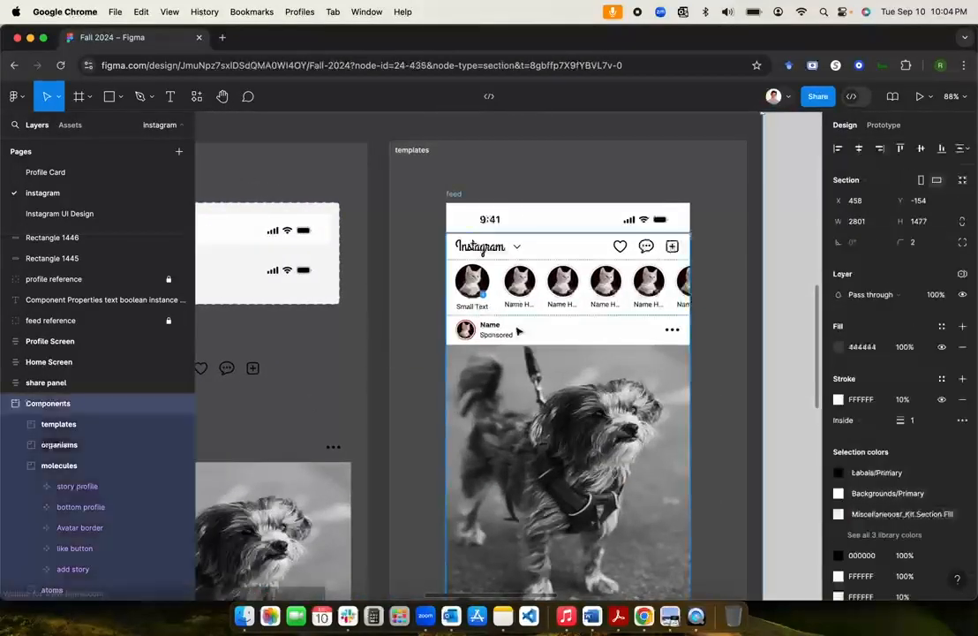
super+click(534, 295)
click(534, 295)
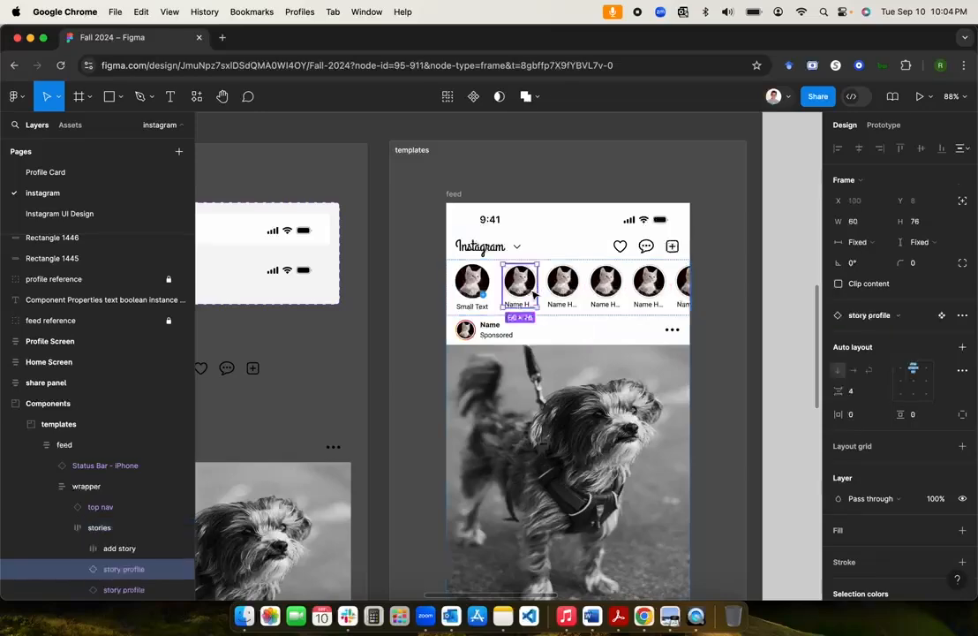
scroll(524, 503, down, 2)
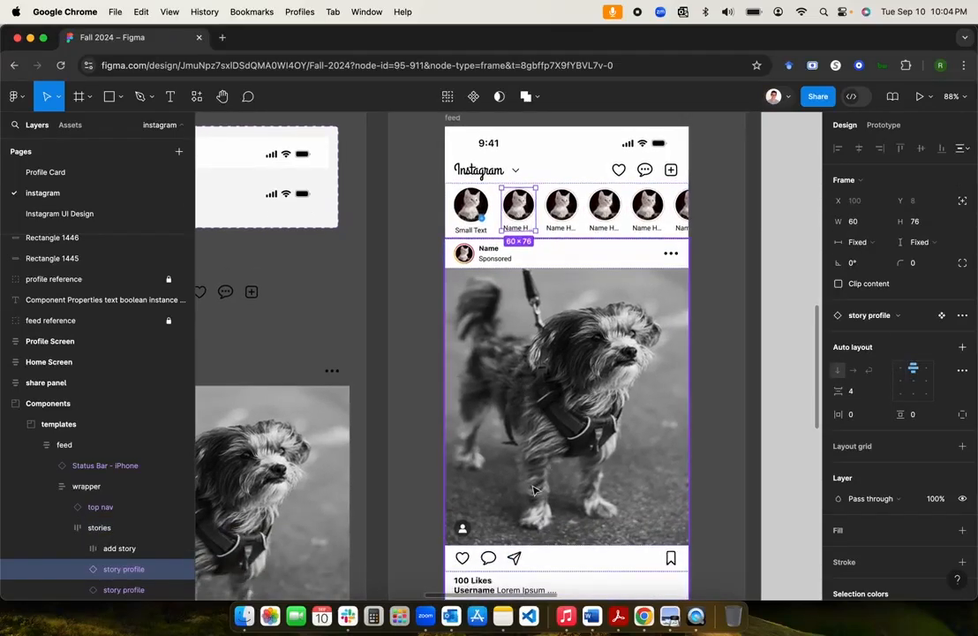
scroll(545, 273, up, 5)
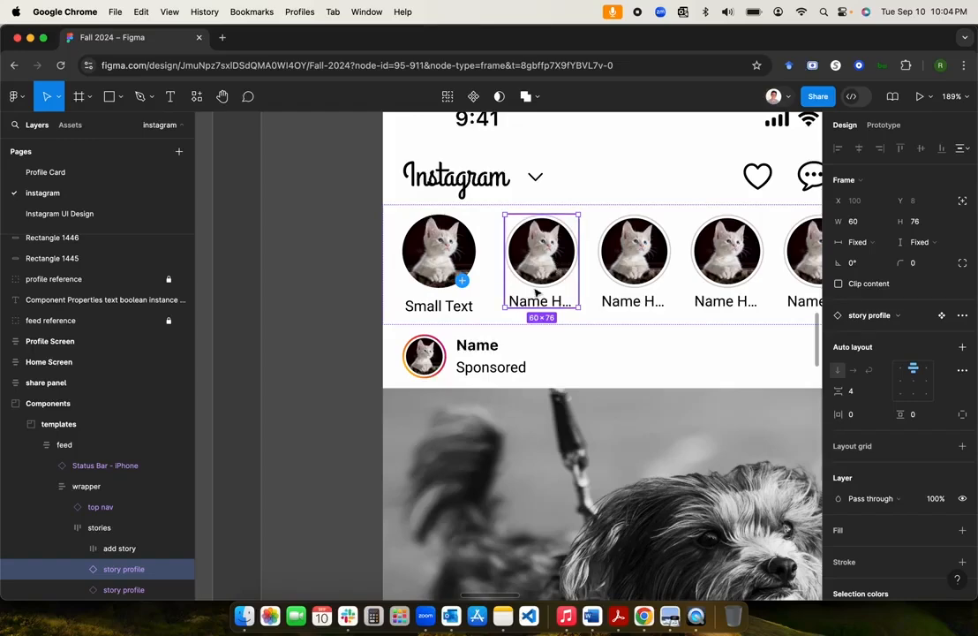
Step: Jump from the second story profile instance to its main component in molecules, then deselect
click(328, 349)
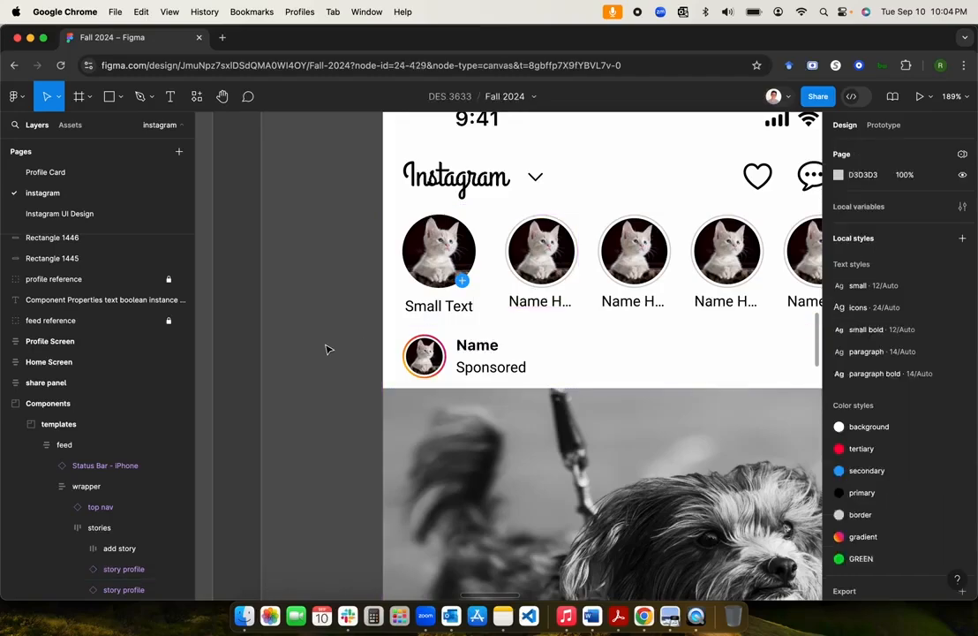
click(554, 269)
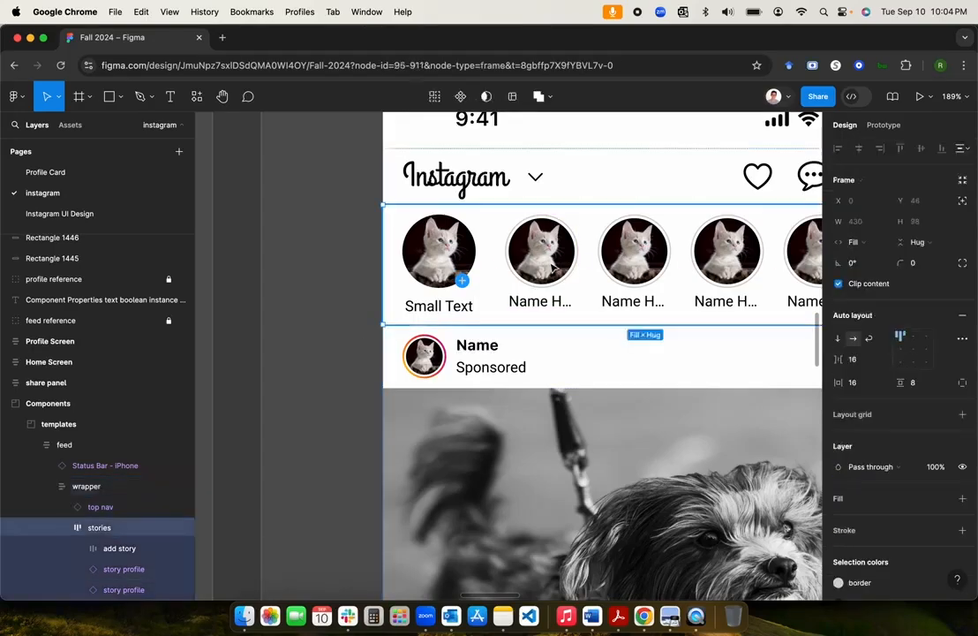
click(554, 268)
right_click(554, 268)
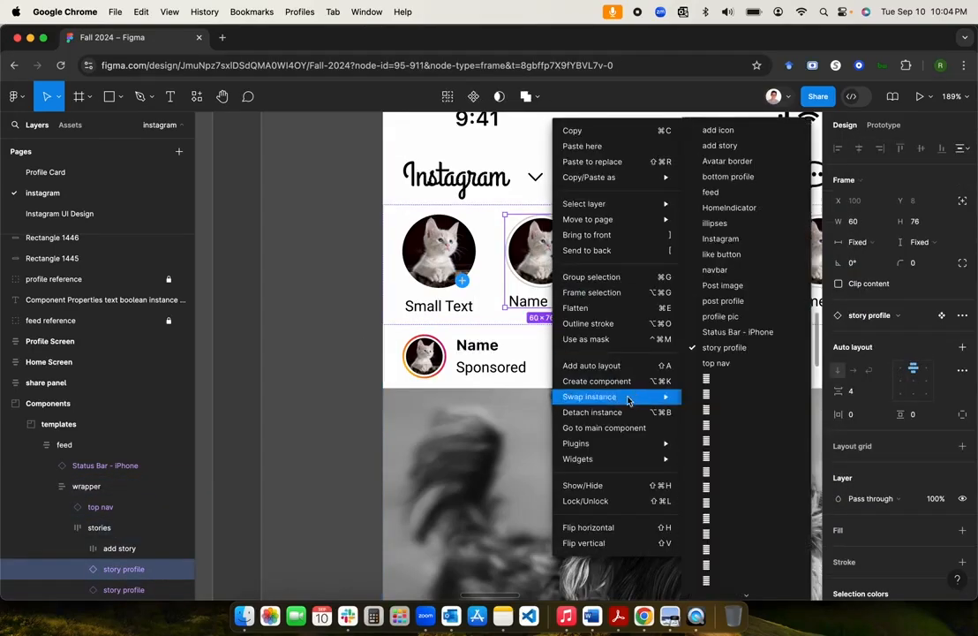
click(613, 429)
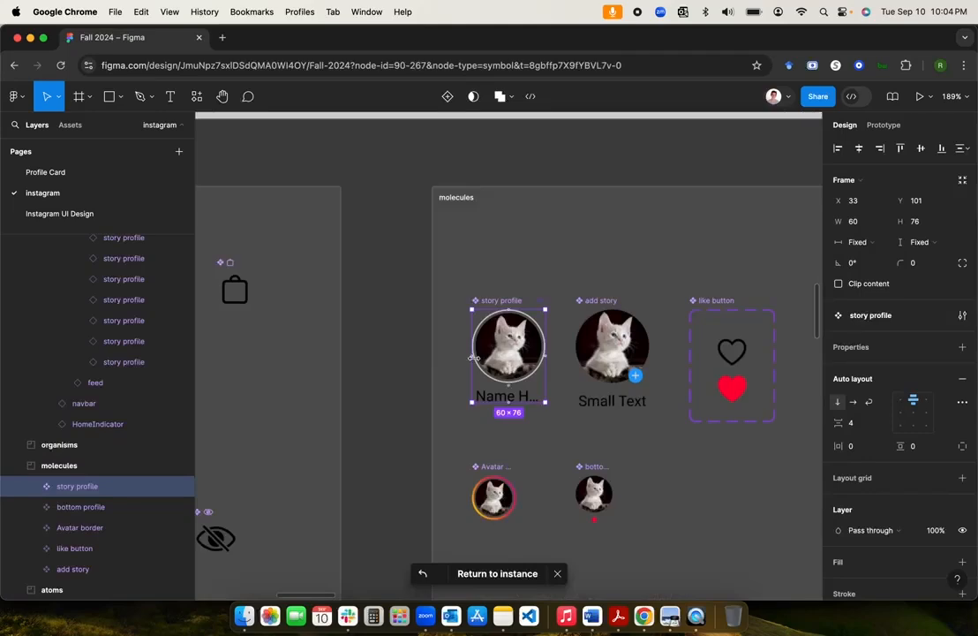
click(393, 382)
Step: Scroll across to the Home Screen mock-up beside the feed template
scroll(583, 371, right, 7)
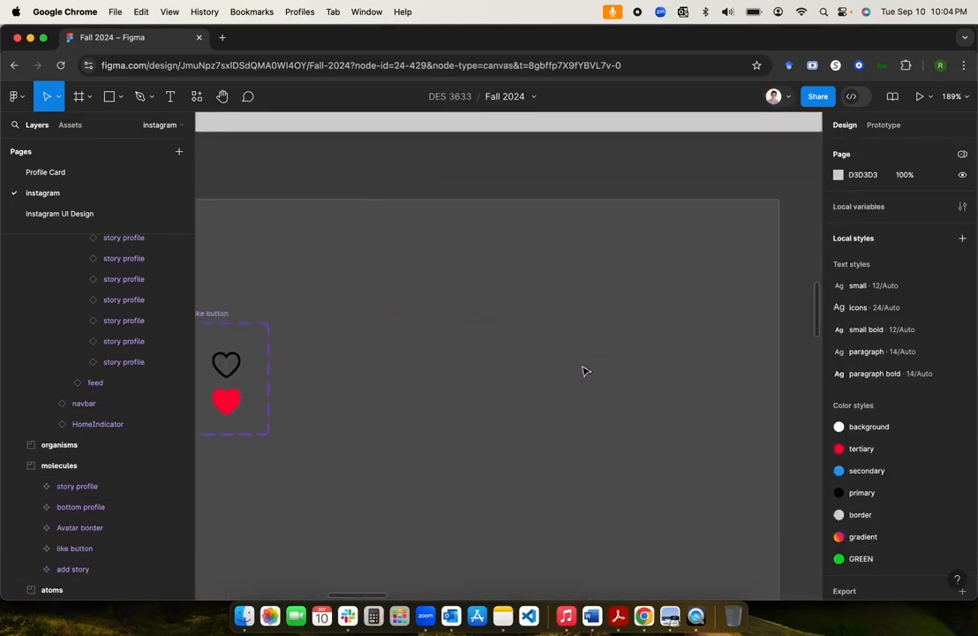
scroll(583, 370, down, 5)
scroll(584, 370, right, 4)
scroll(585, 371, right, 7)
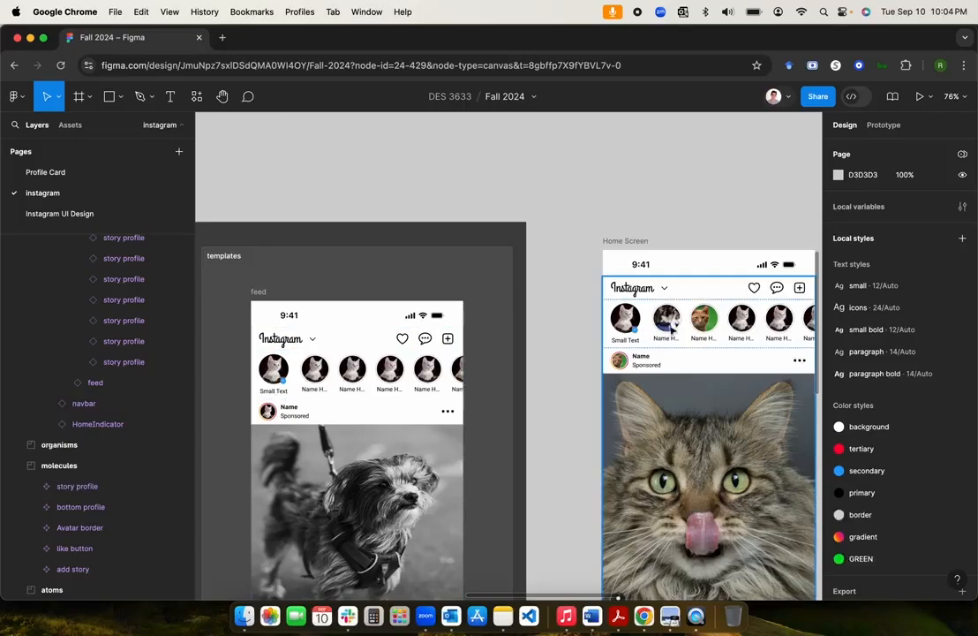
Step: Reset all changes on the Home Screen's second (dark cat) story profile
scroll(670, 328, up, 5)
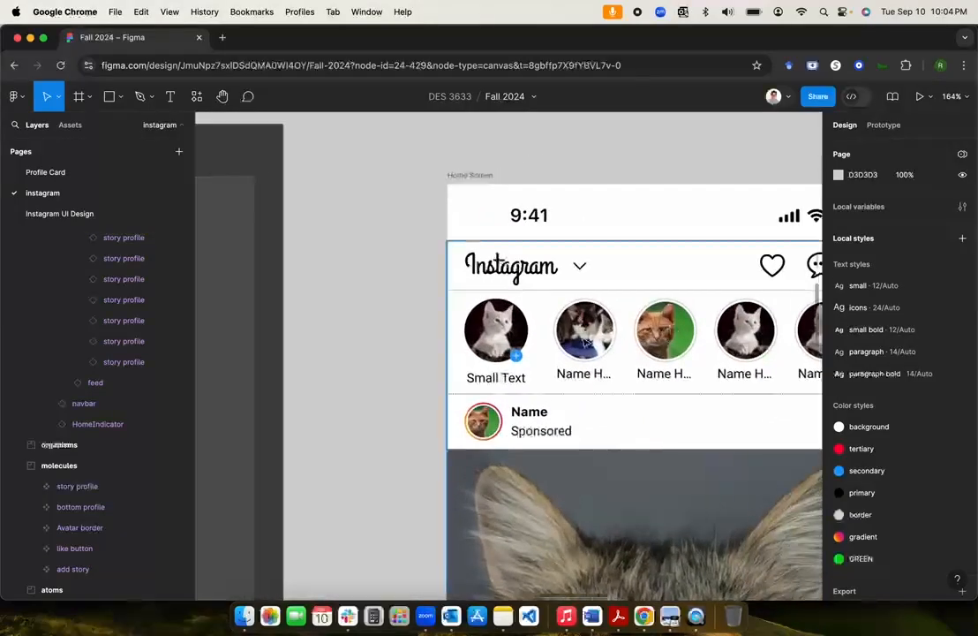
scroll(485, 303, down, 5)
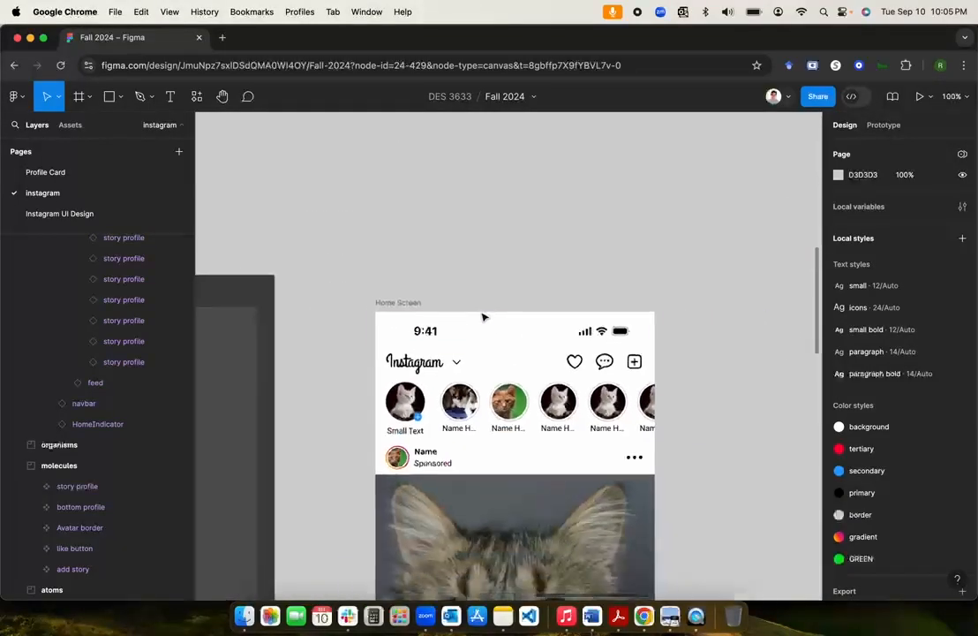
scroll(459, 415, left, 5)
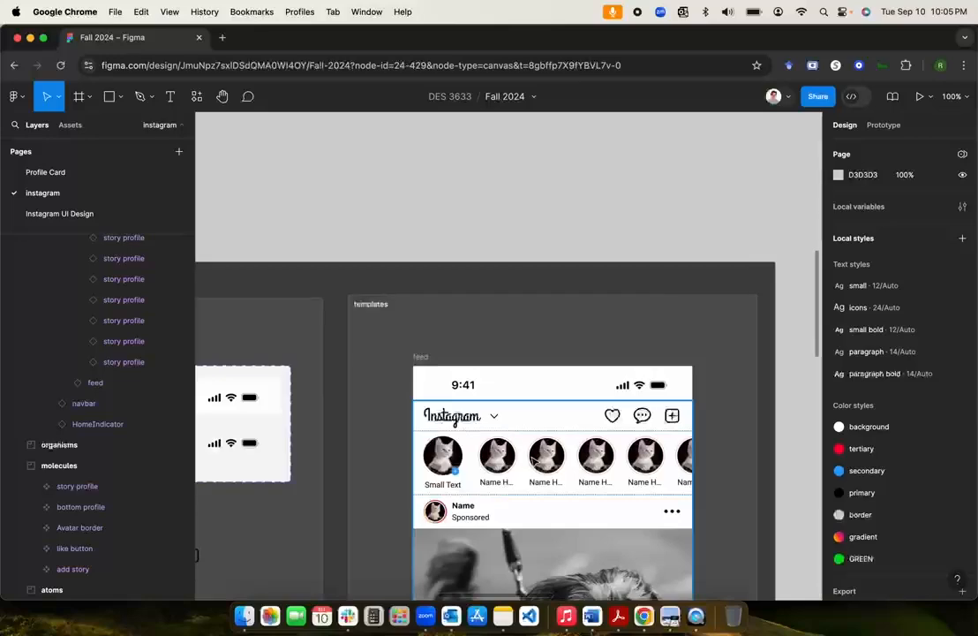
scroll(535, 461, right, 5)
scroll(533, 461, right, 1)
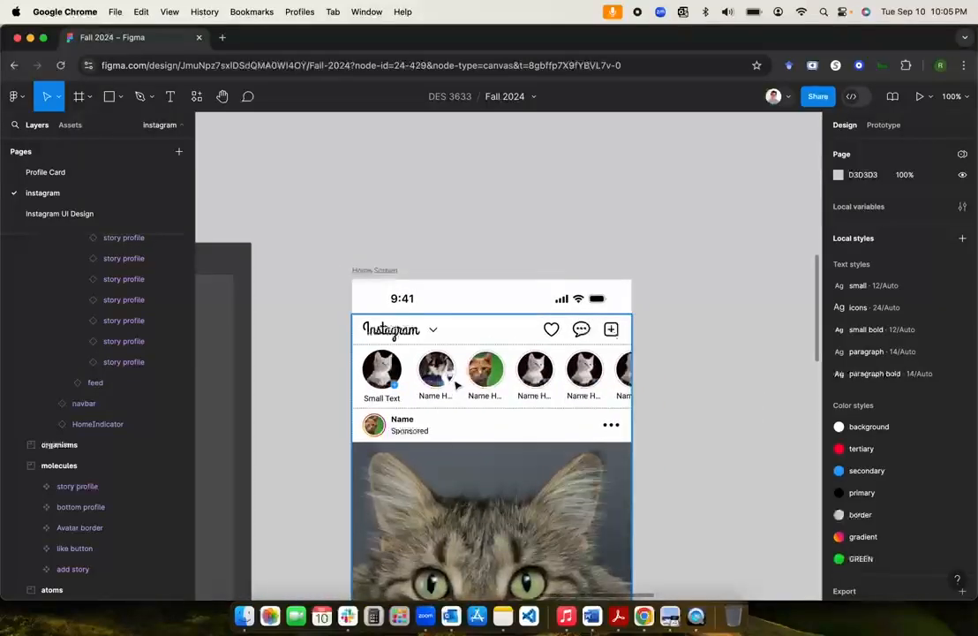
scroll(555, 378, left, 5)
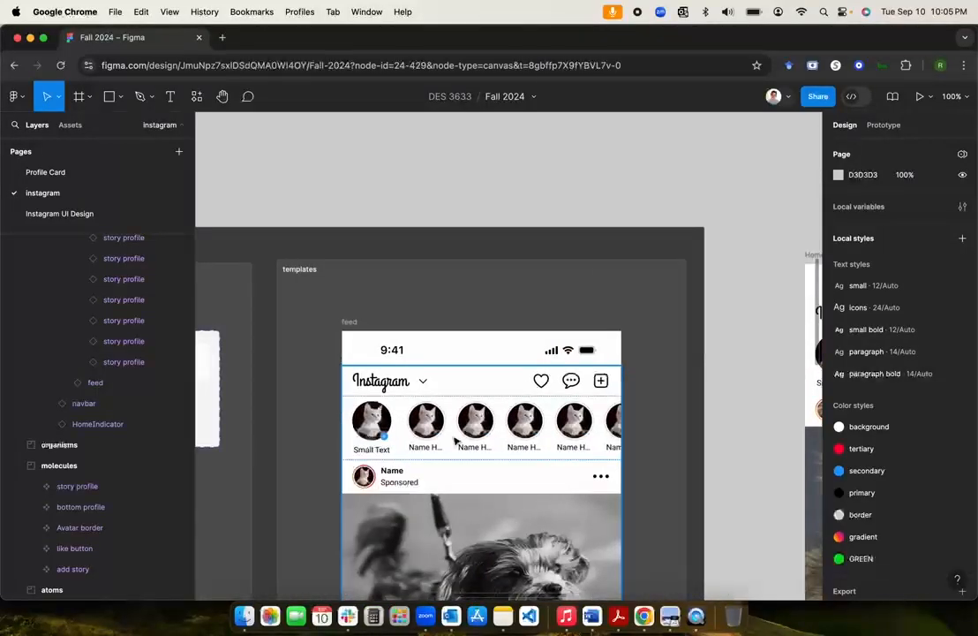
scroll(499, 364, right, 10)
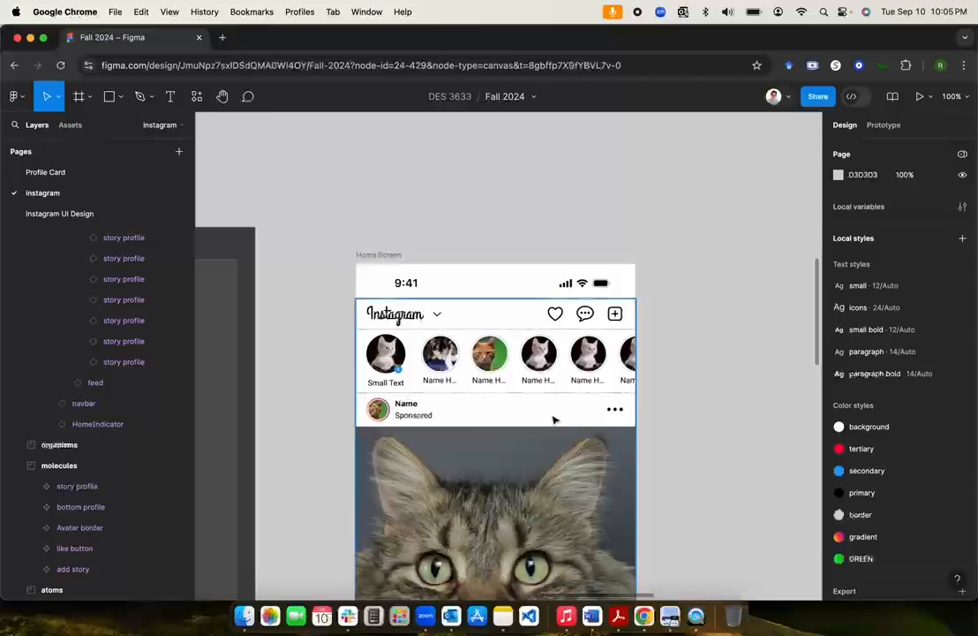
click(449, 360)
click(448, 360)
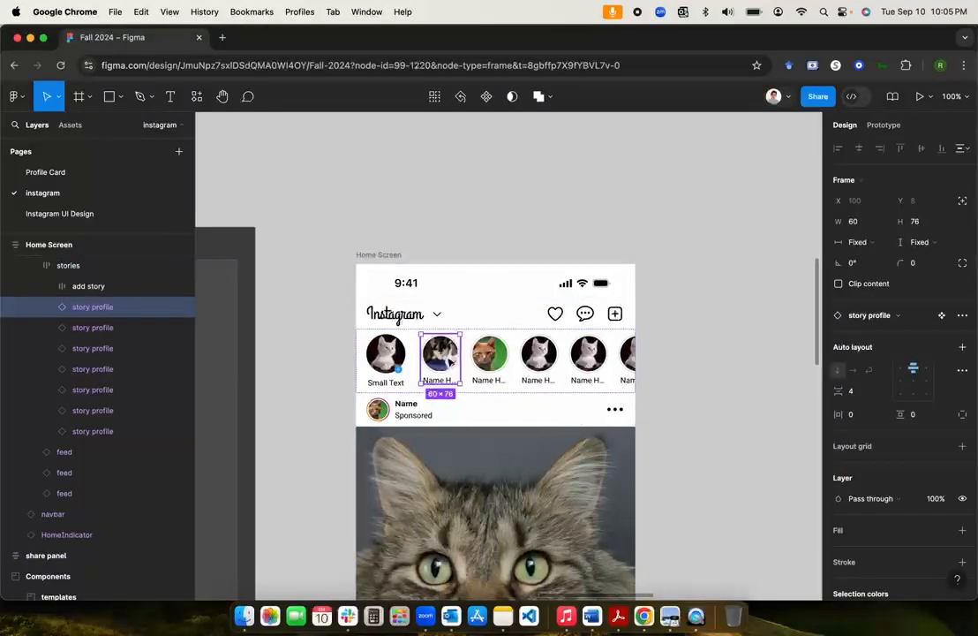
right_click(450, 362)
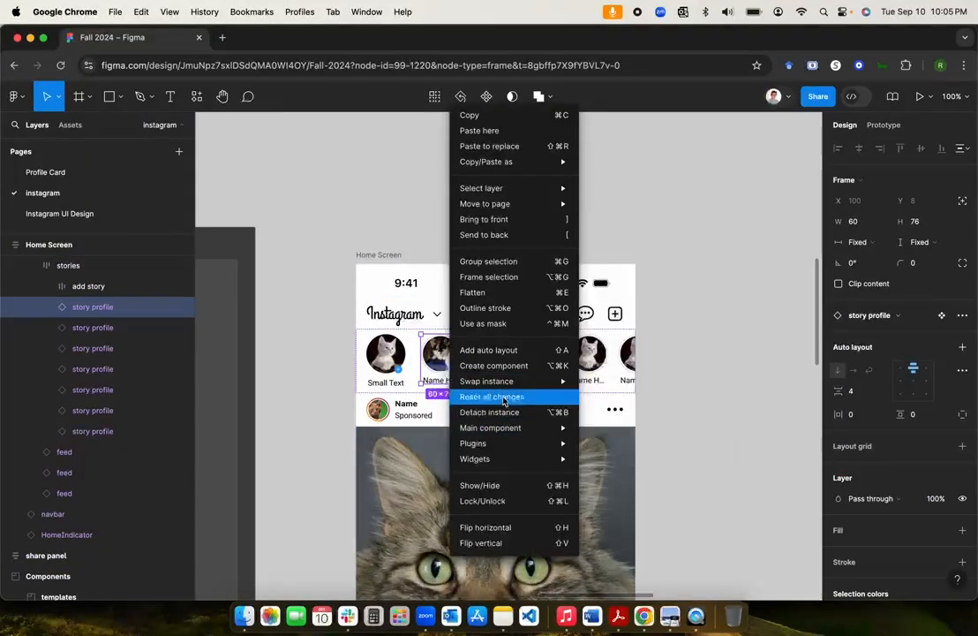
click(498, 397)
Step: Reset the third (orange cat) story back to the white cat and deselect
click(490, 353)
right_click(490, 357)
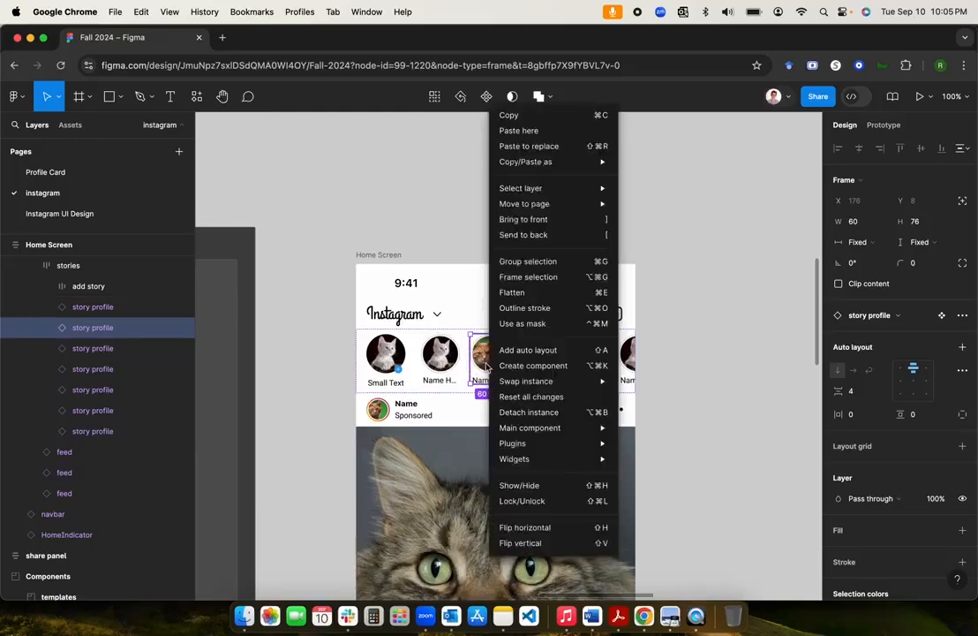
mouse_move(513, 379)
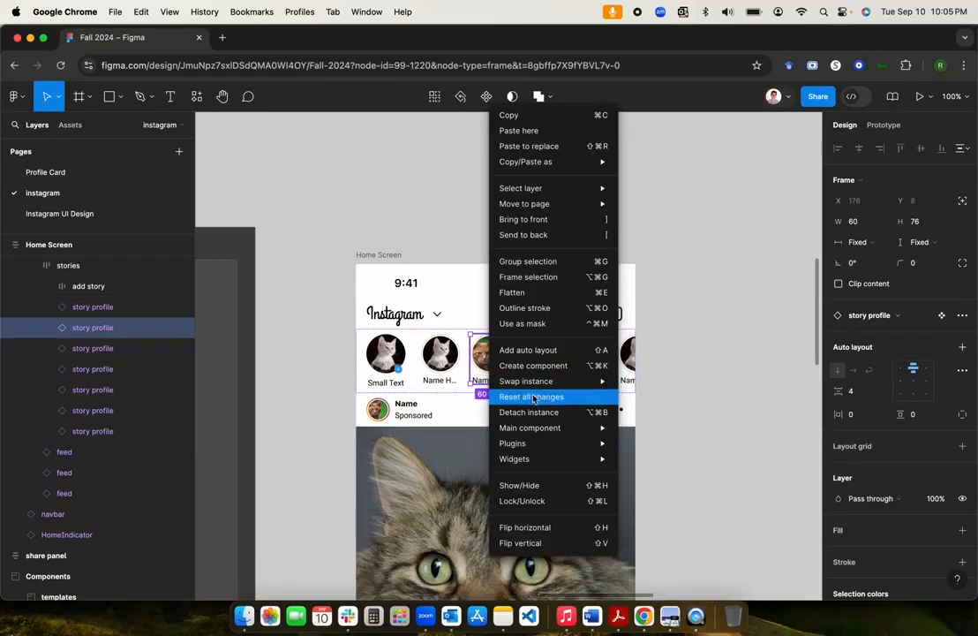
click(533, 397)
click(671, 367)
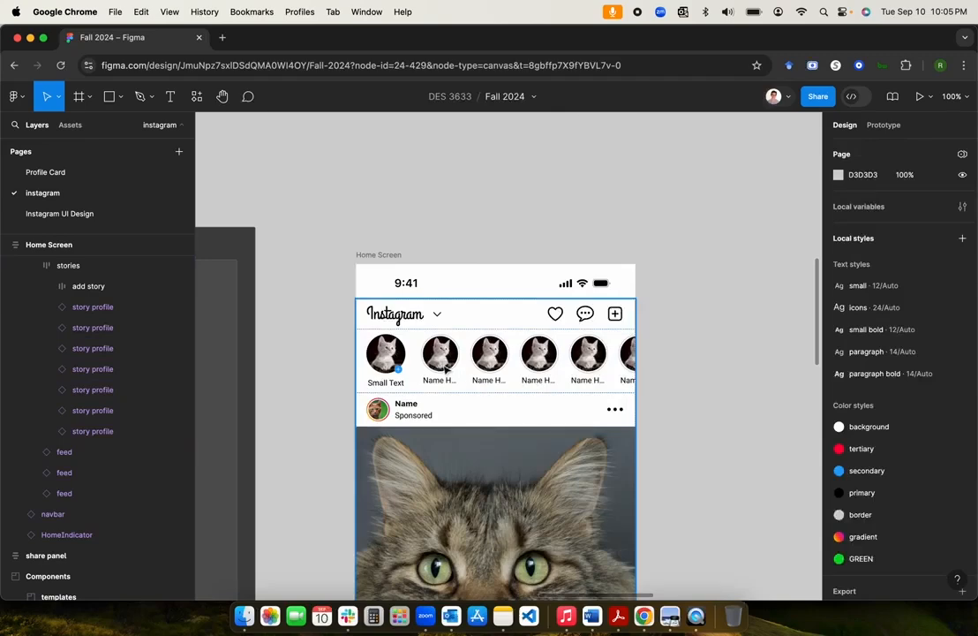
Step: Rename the second story's label, trying 'ChaingsT' and then 'Kitty'
scroll(382, 296, left, 5)
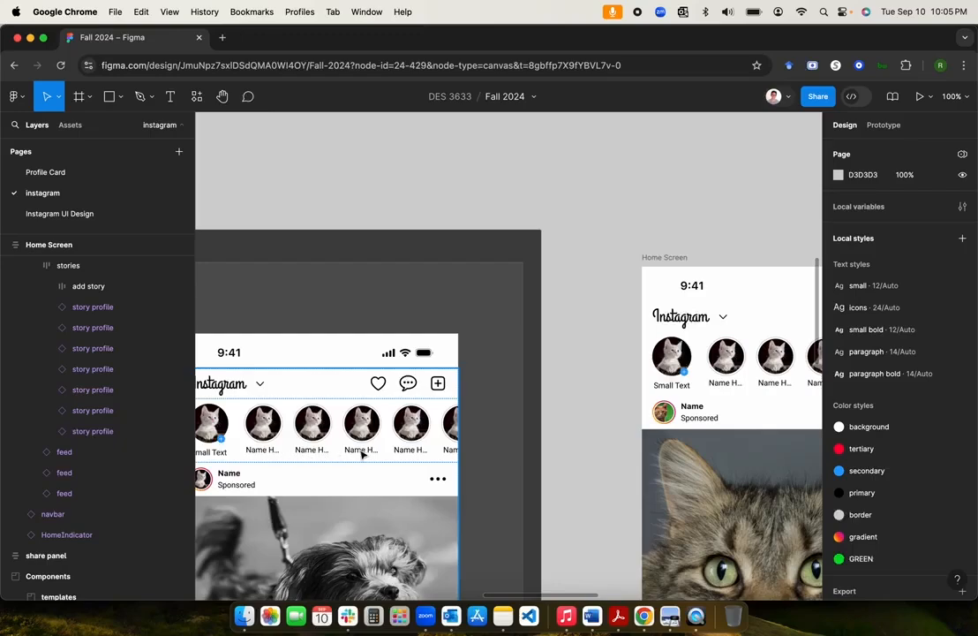
scroll(572, 414, right, 10)
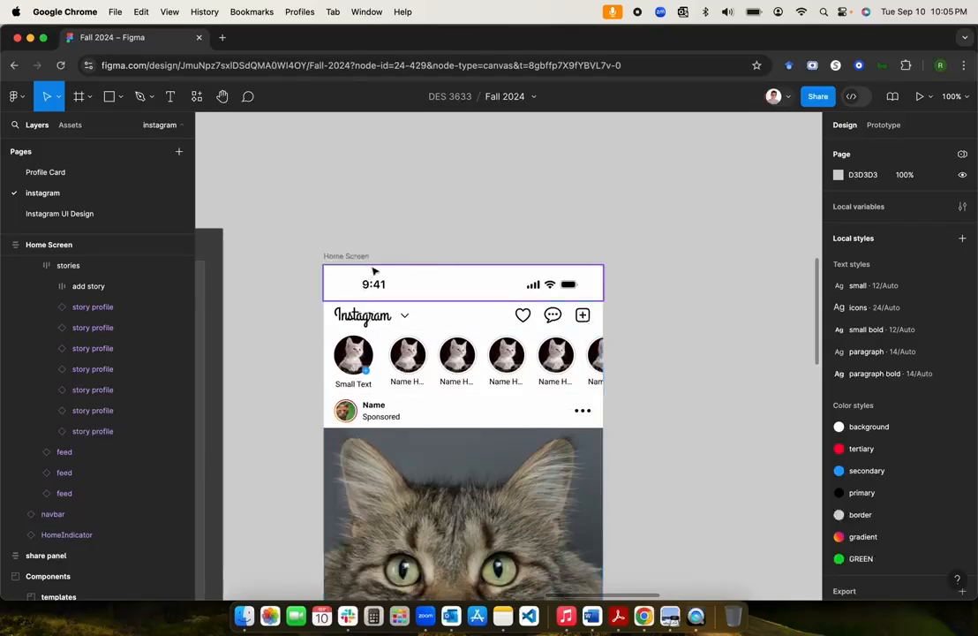
click(401, 377)
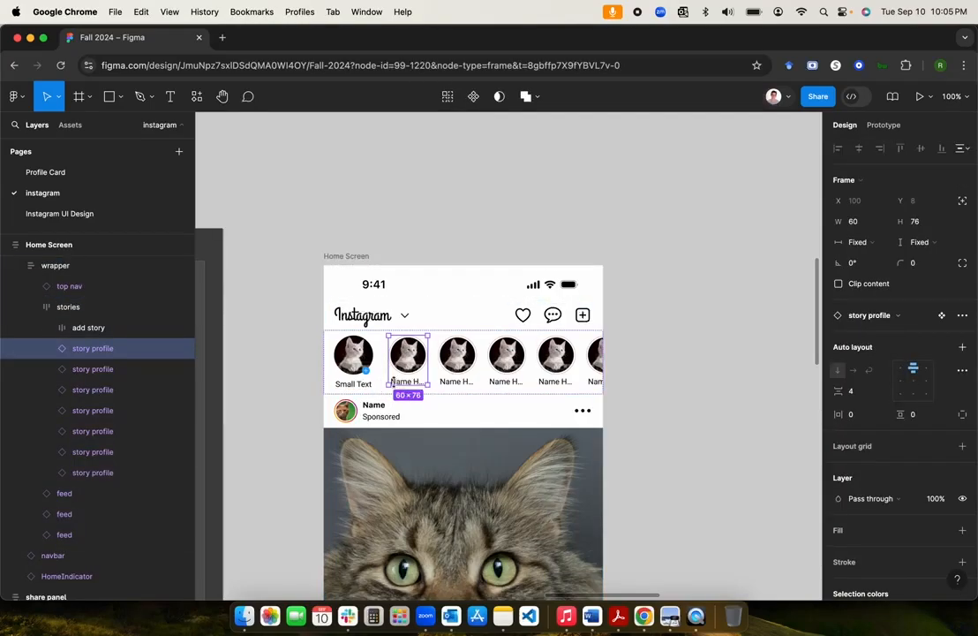
double_click(403, 379)
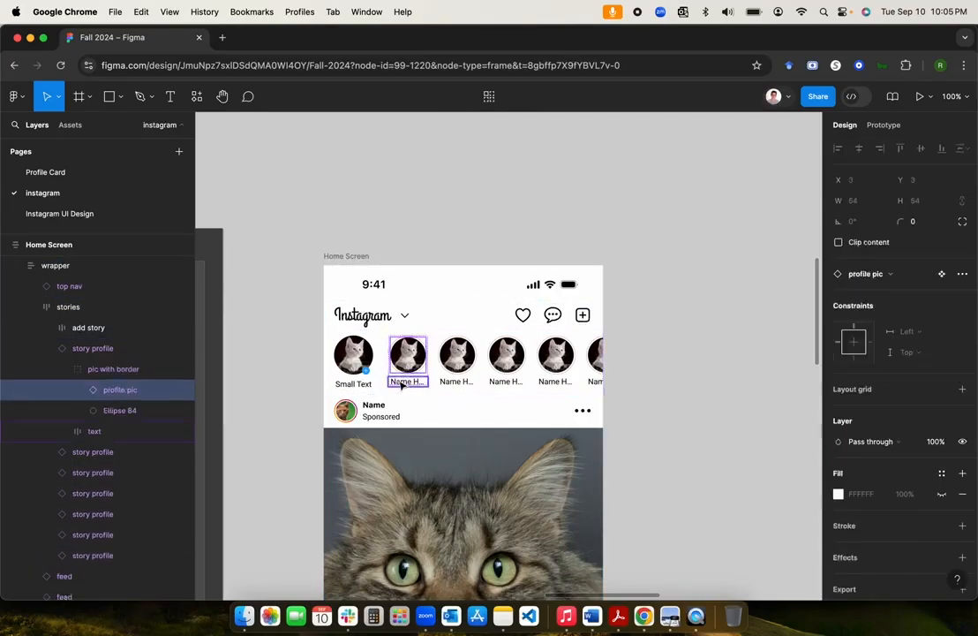
click(407, 385)
double_click(406, 382)
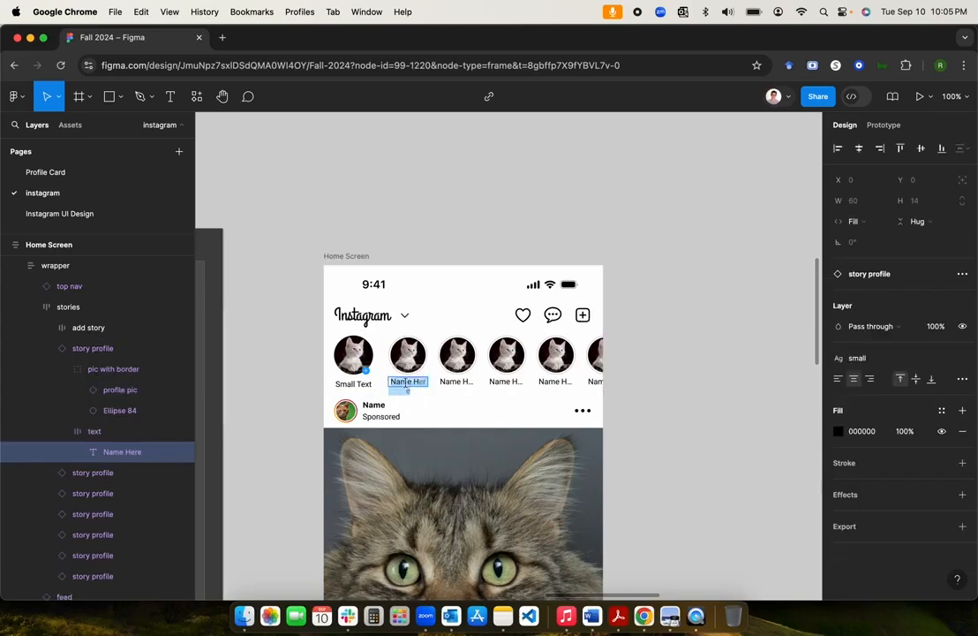
text(Cha)
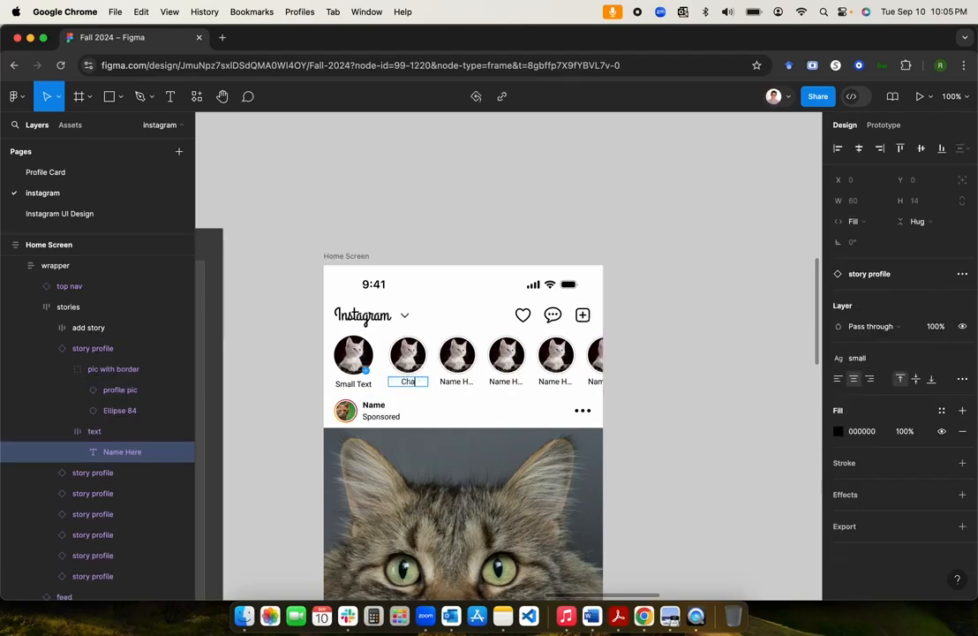
text(ingsTest)
key(super+a)
text(K)
click(453, 382)
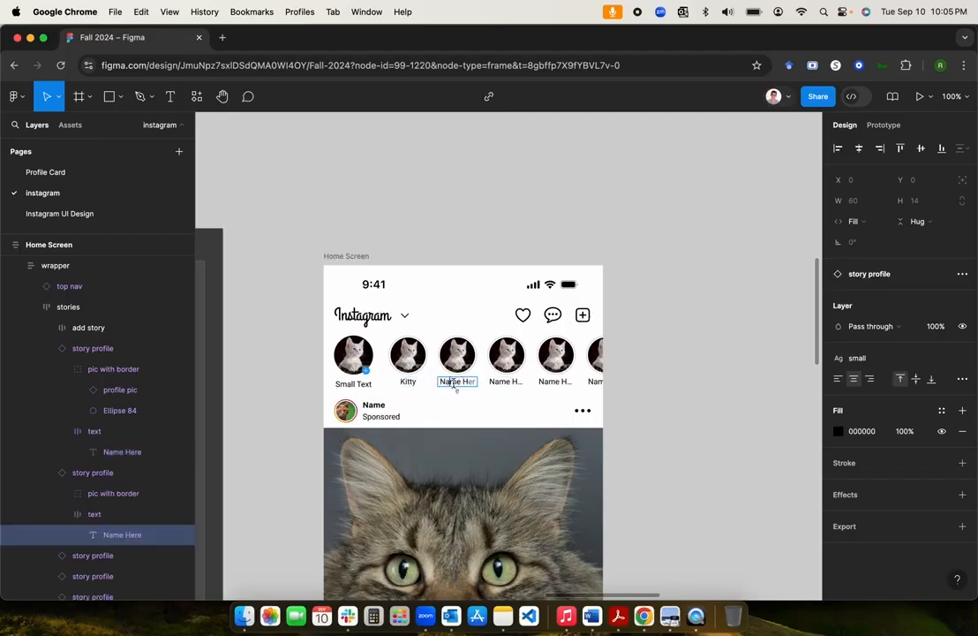
Step: Try 'Chaings' on the third story's label, then undo so it reads Name Here again
double_click(453, 382)
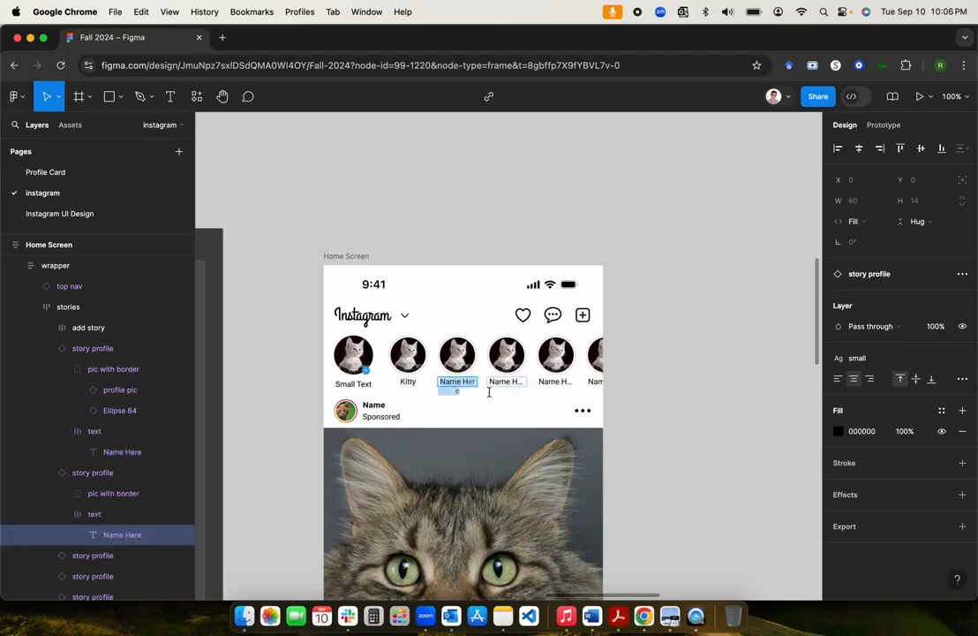
key(Escape)
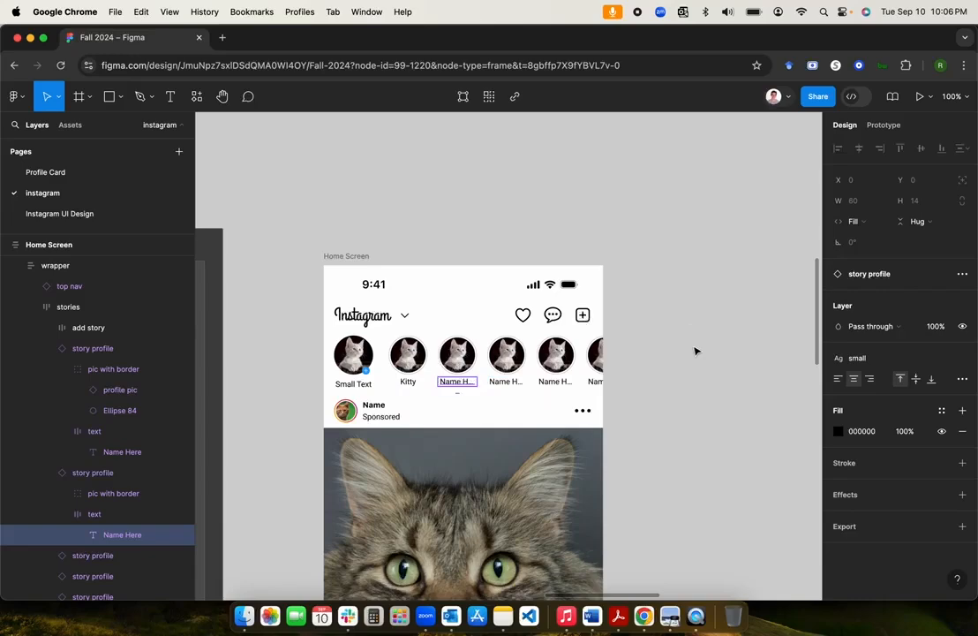
key(Return)
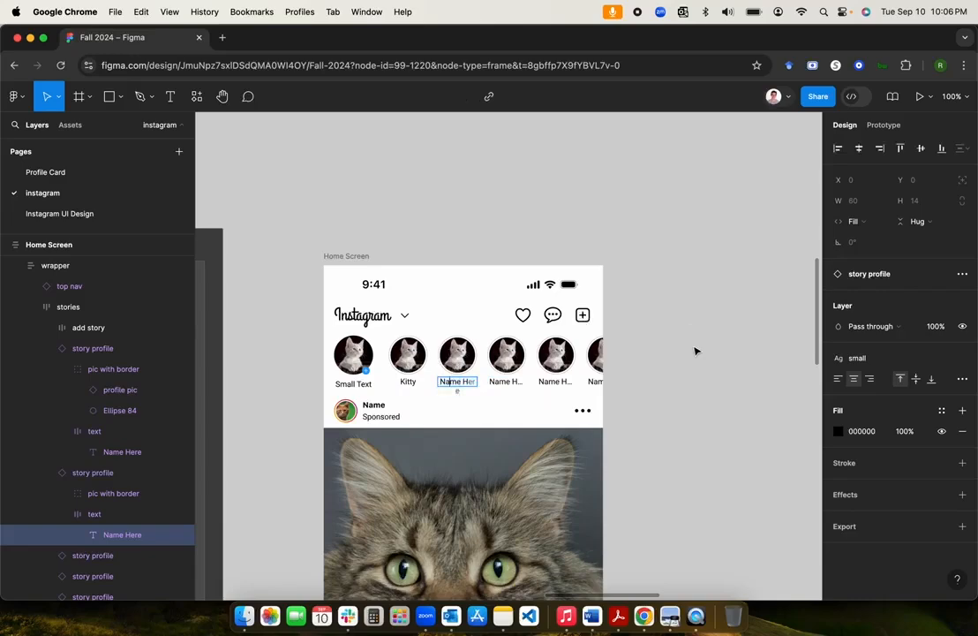
key(shift+Tab)
text(Chaings)
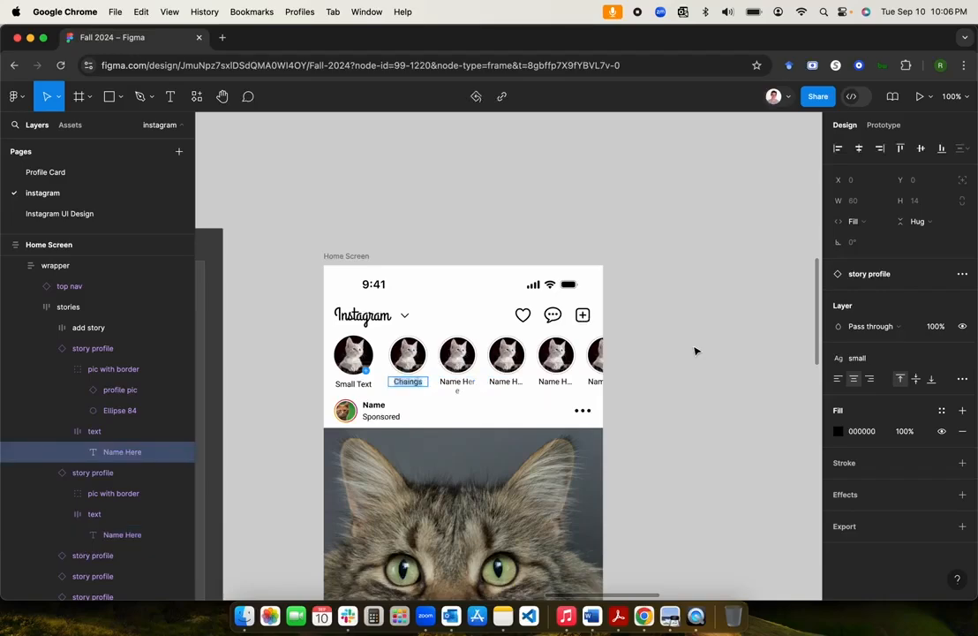
key(super+z)
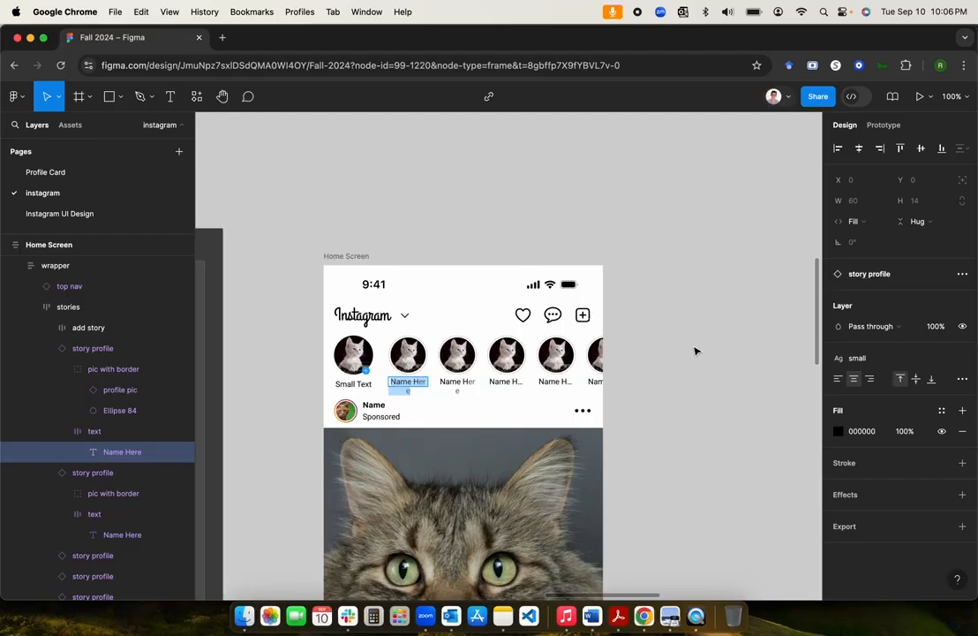
click(694, 351)
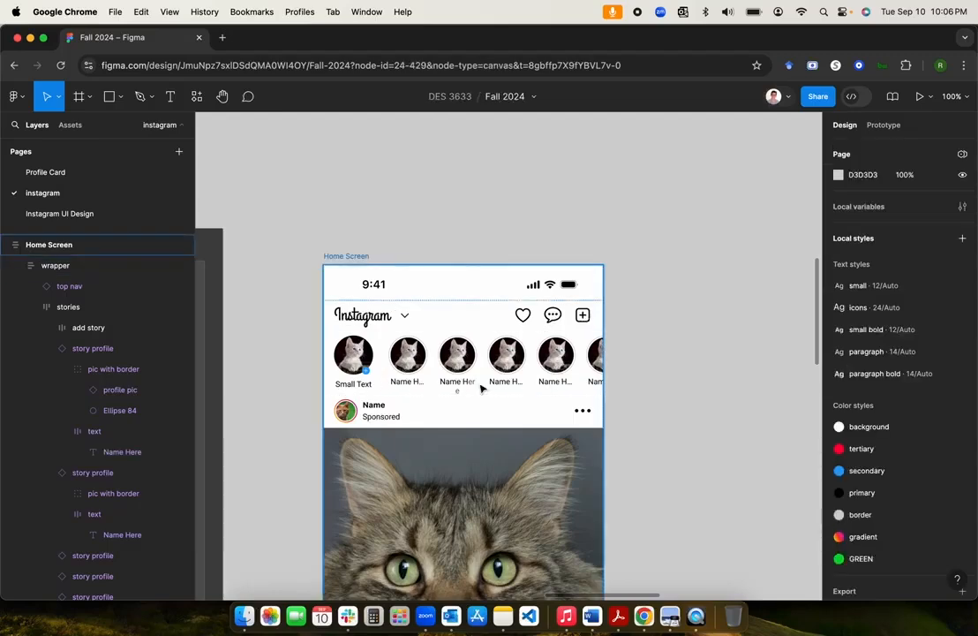
Step: Clear the selection and navigate the canvas to the Home Screen's story strip
click(407, 381)
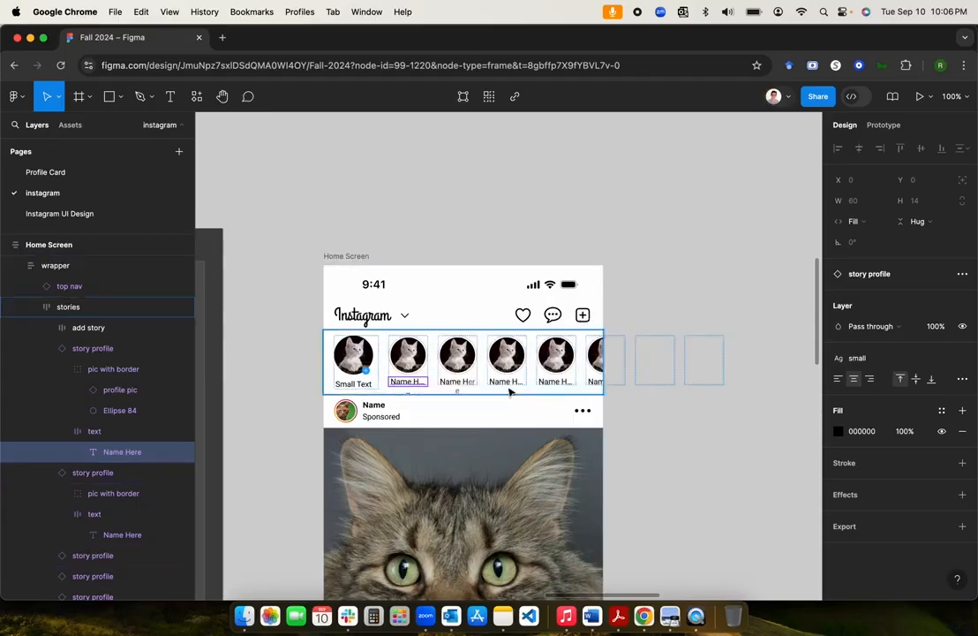
click(692, 361)
scroll(692, 362, down, 5)
scroll(692, 362, up, 2)
scroll(692, 362, right, 3)
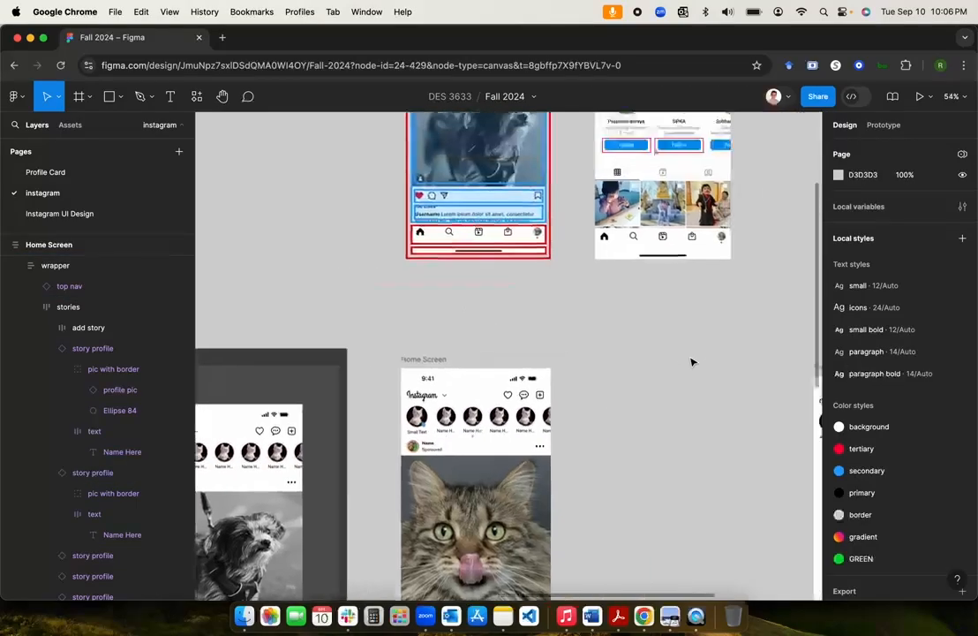
scroll(693, 362, up, 4)
scroll(692, 362, right, 3)
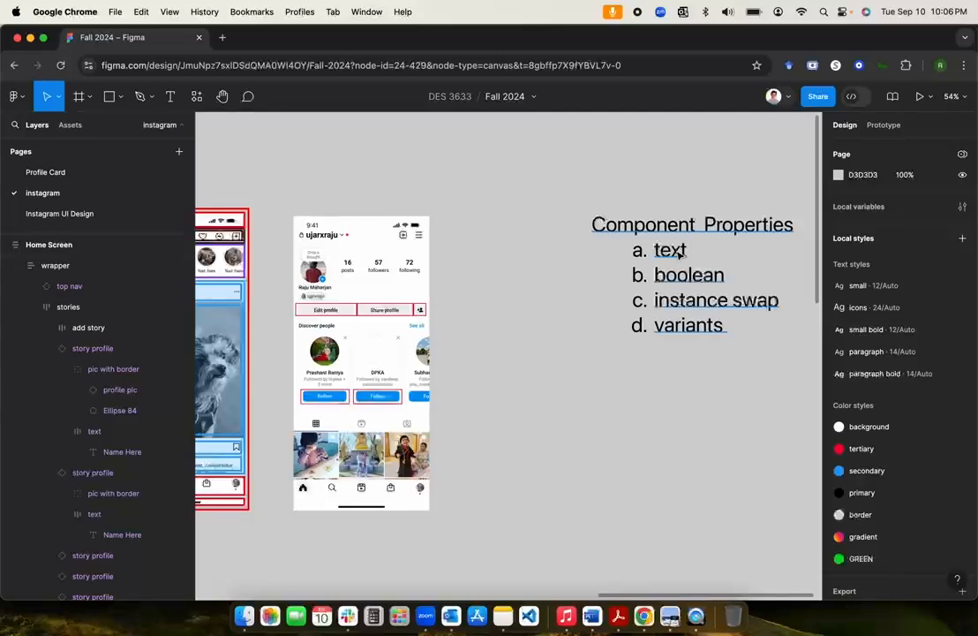
scroll(556, 433, left, 3)
scroll(556, 432, down, 1)
scroll(548, 448, down, 3)
scroll(548, 448, left, 3)
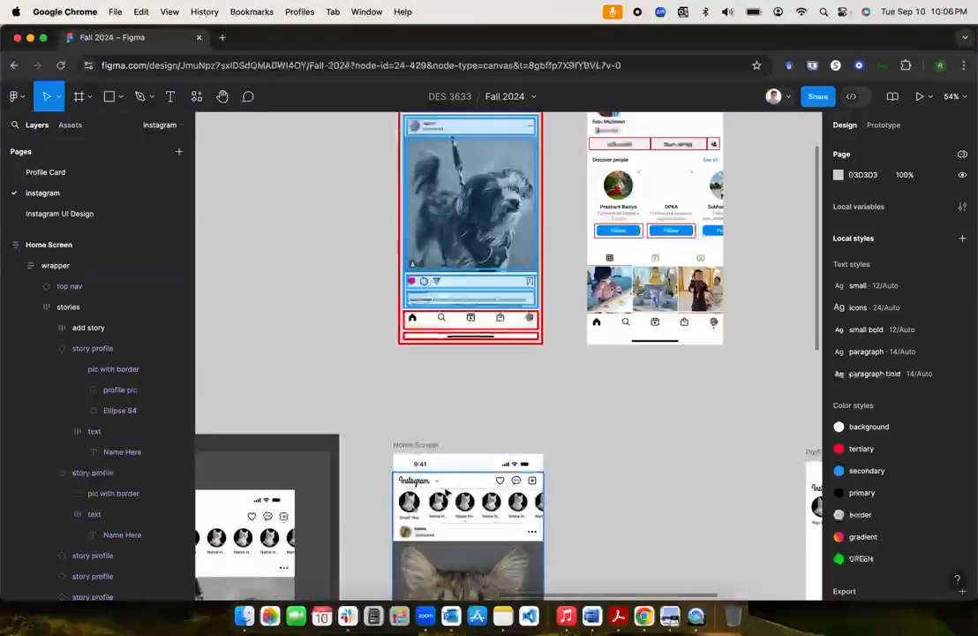
scroll(444, 505, down, 2)
scroll(444, 505, up, 5)
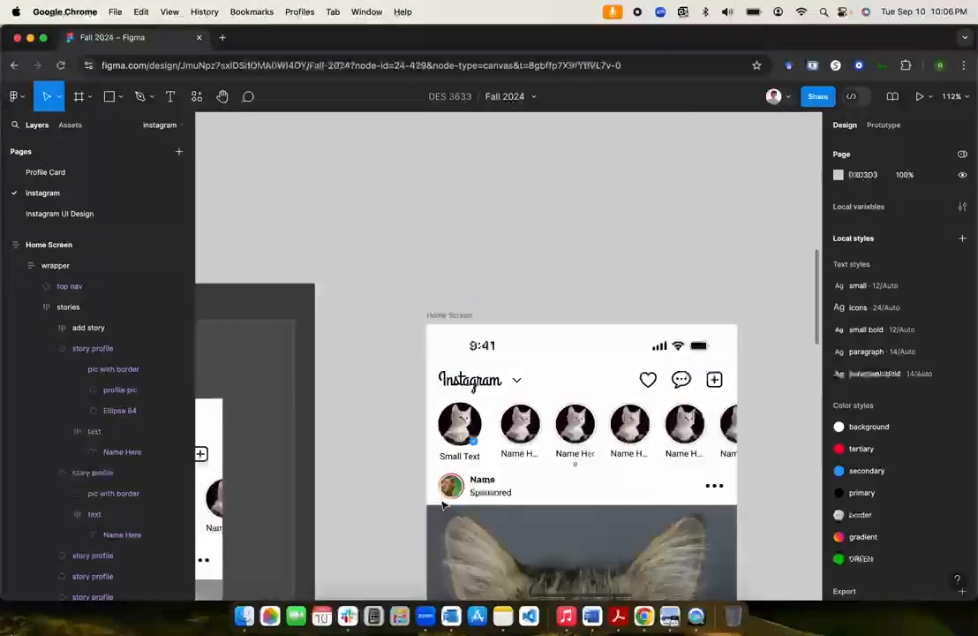
Step: Go to a story profile instance's main component and select its text frame
click(521, 446)
double_click(520, 447)
right_click(521, 446)
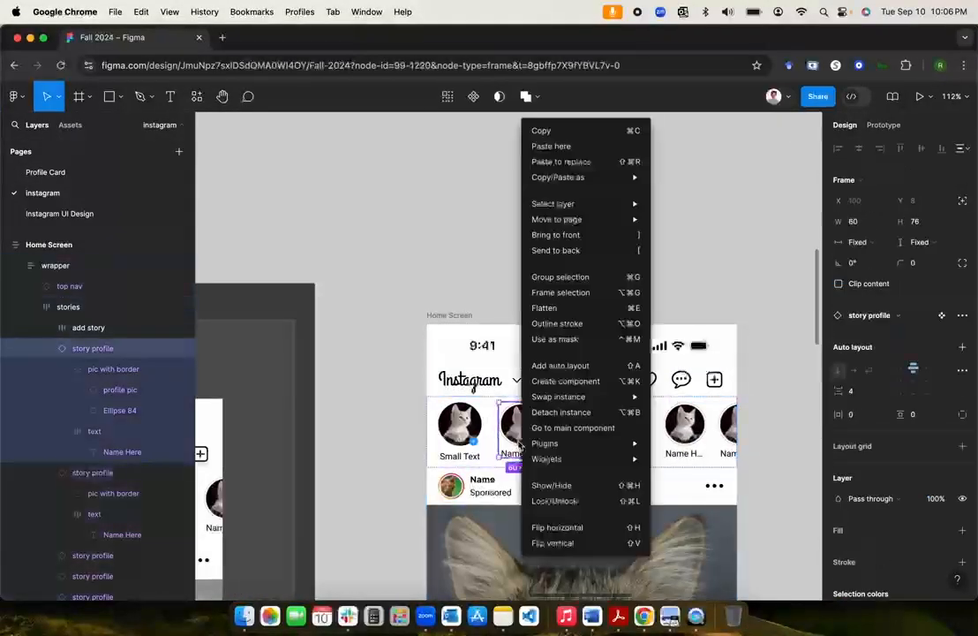
click(569, 427)
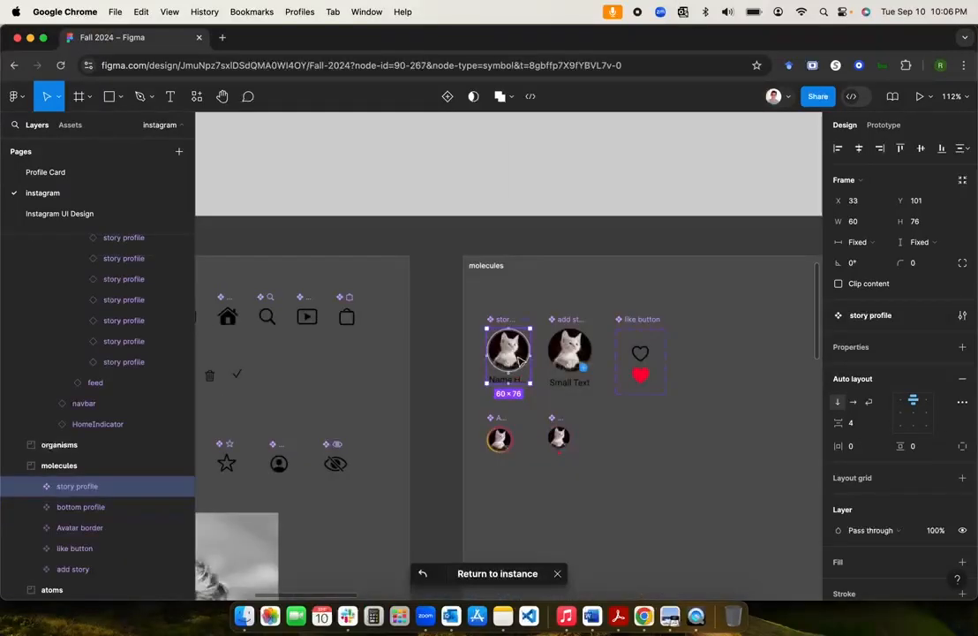
scroll(517, 353, up, 3)
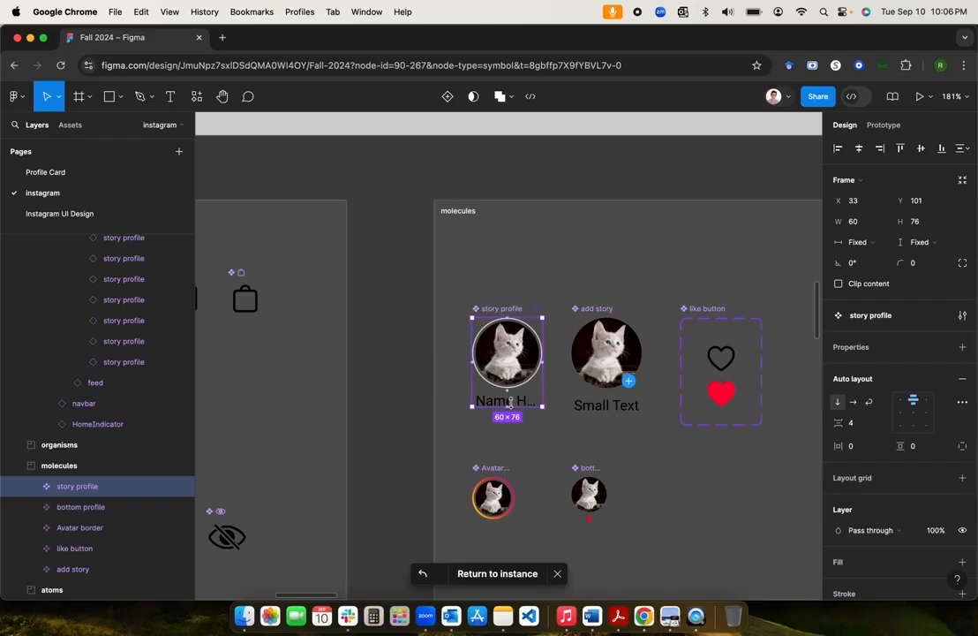
double_click(498, 401)
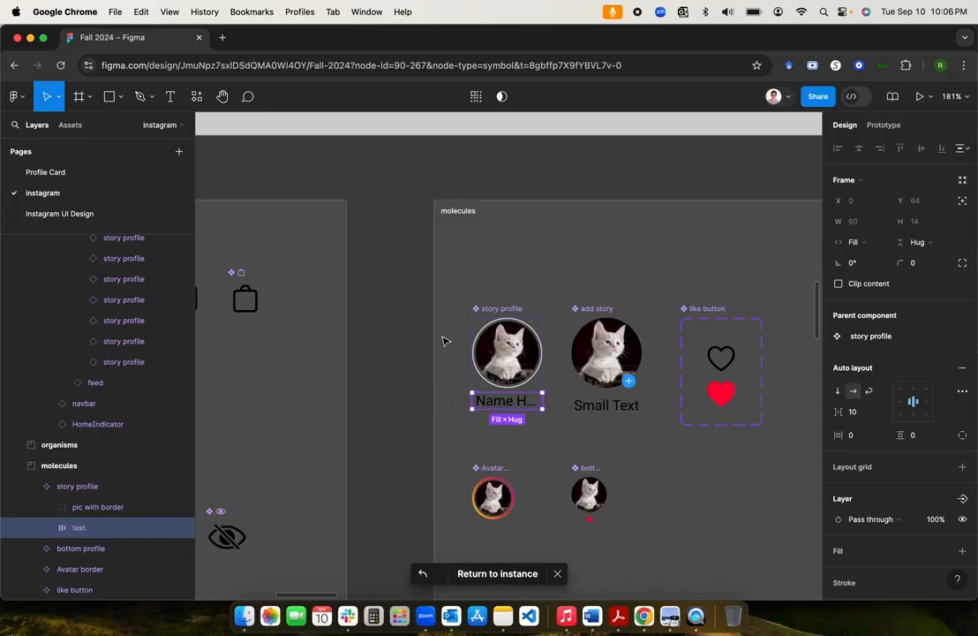
Step: Select the Name Here text layer inside the story profile component's text frame
click(493, 311)
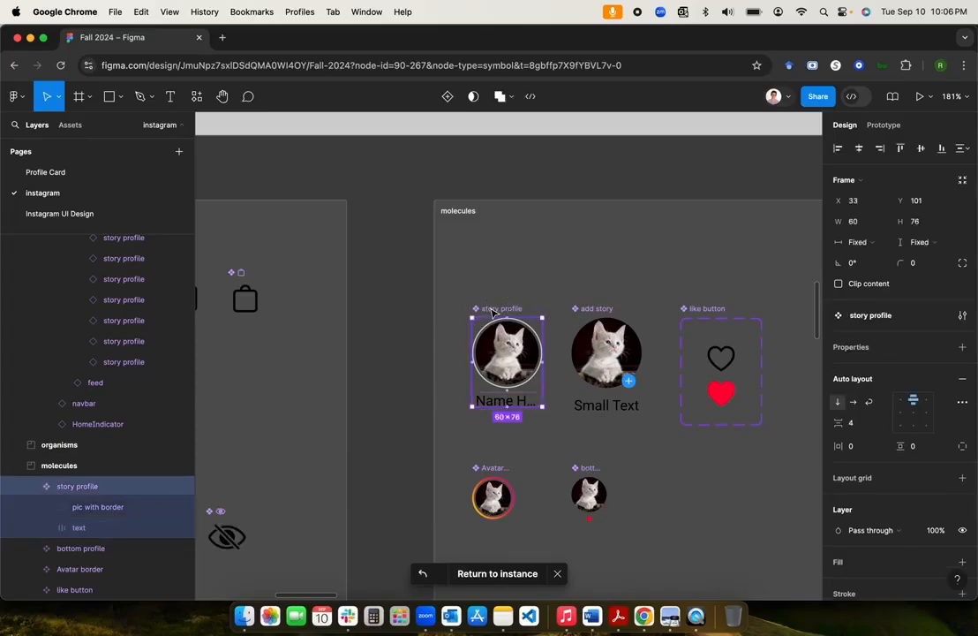
click(48, 529)
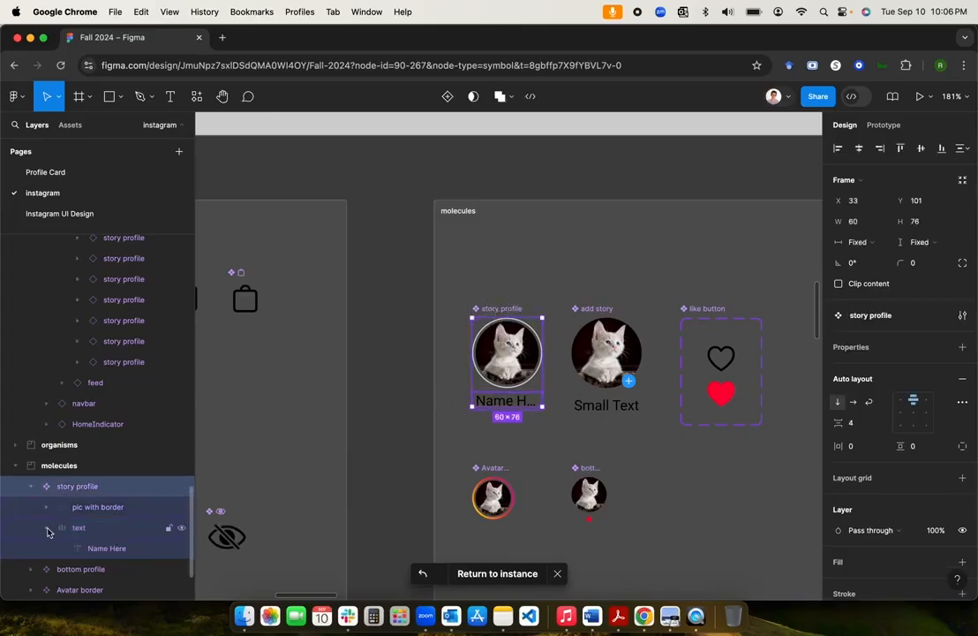
click(96, 553)
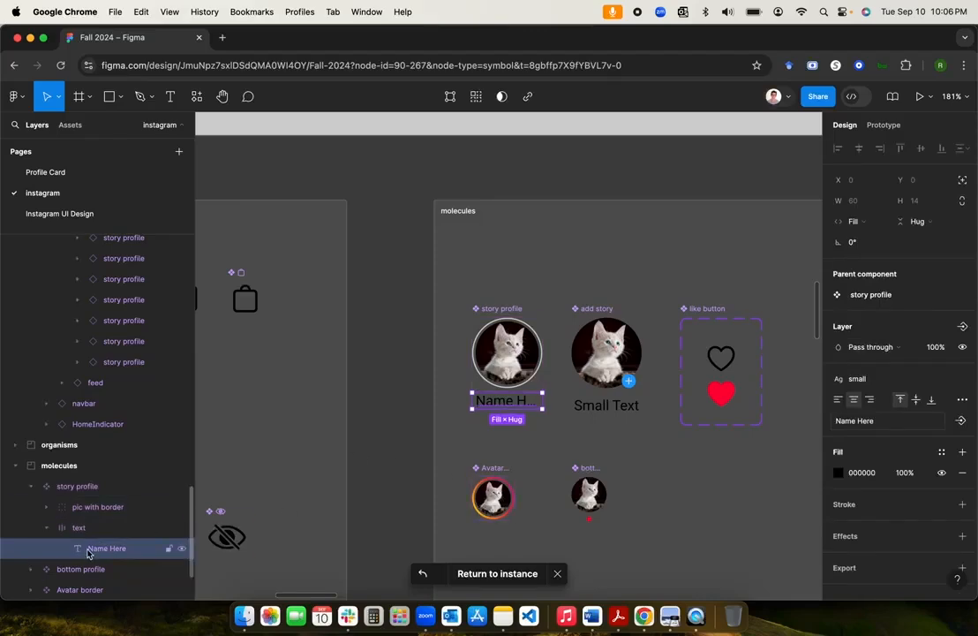
scroll(843, 477, down, 1)
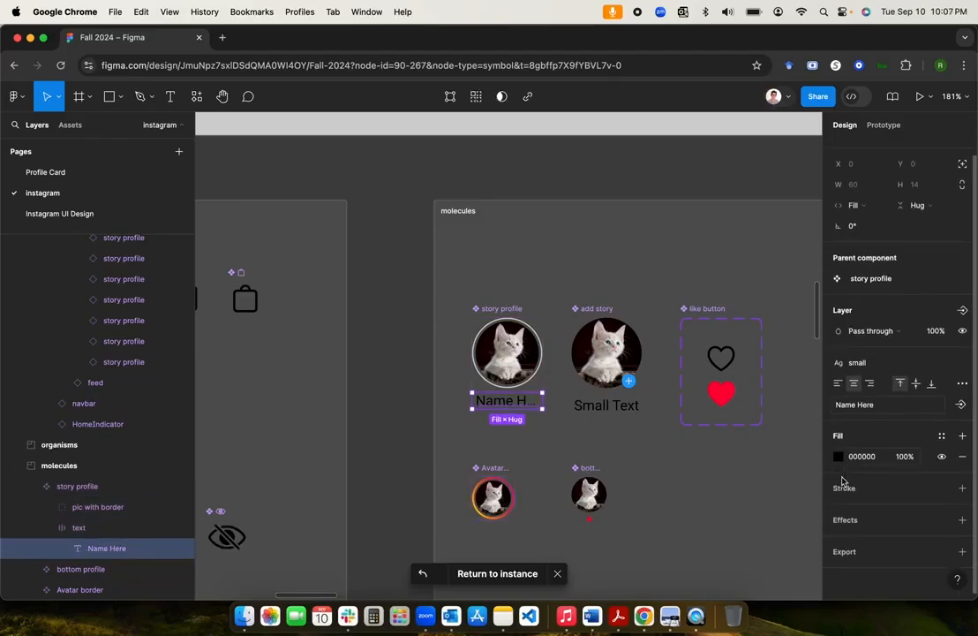
scroll(843, 477, down, 1)
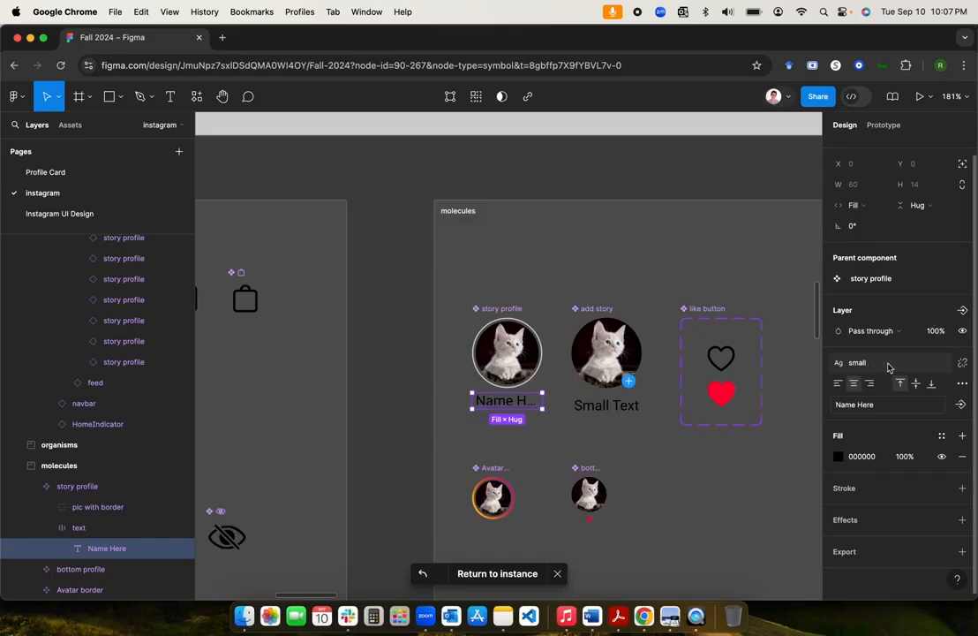
Step: Create a text property named 'Change Name' for the label, correcting the 'Chnage' typo
click(960, 407)
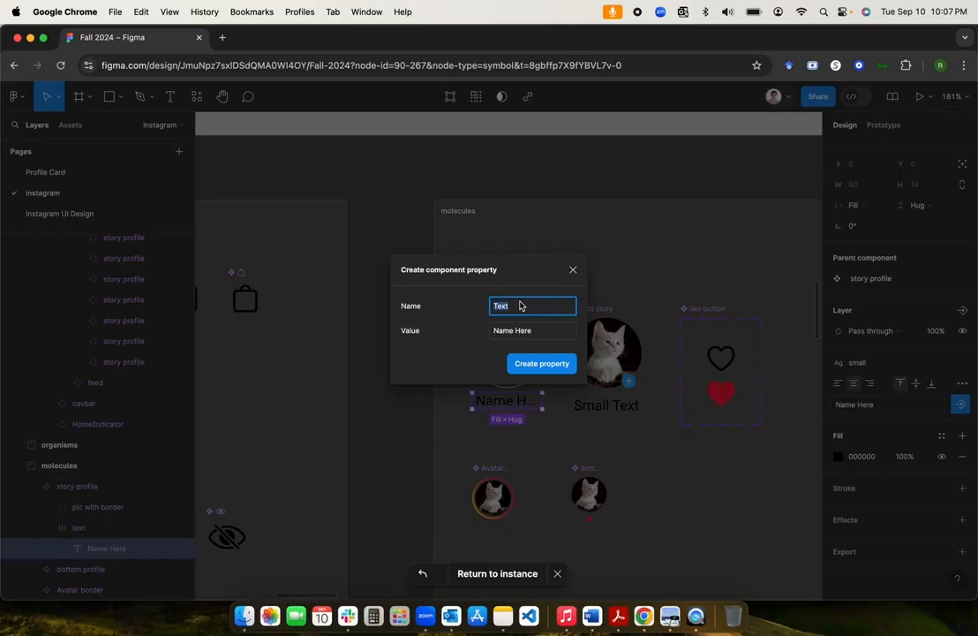
text(Chnage Name)
key(super+Left)
key(super+a)
key(Left)
key(Right)
key(Right)
key(Delete)
text(n)
key(super+a)
key(Right)
click(532, 367)
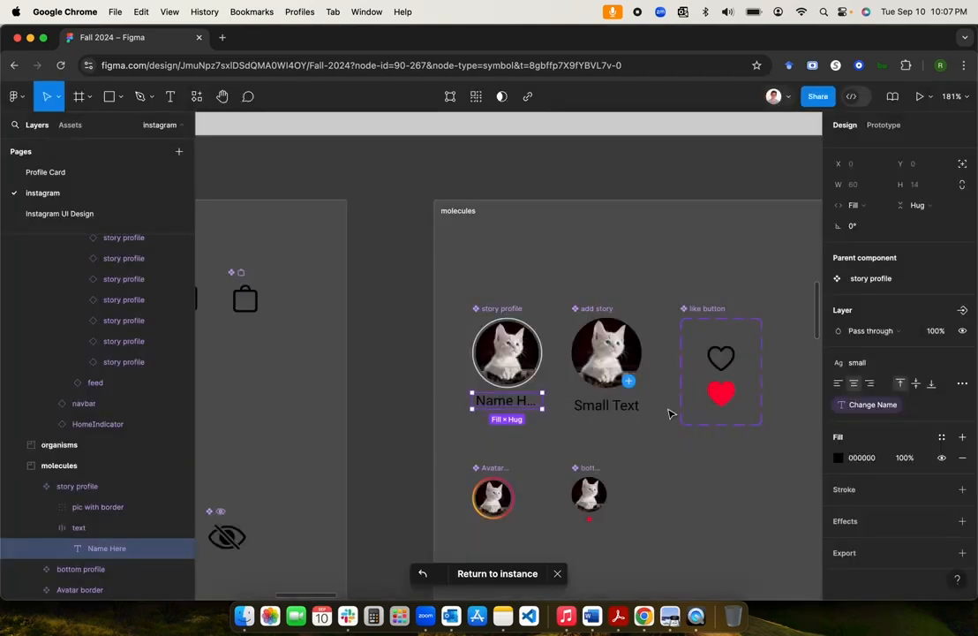
Step: Check the Change Name property options and reselect the story profile main component
click(890, 410)
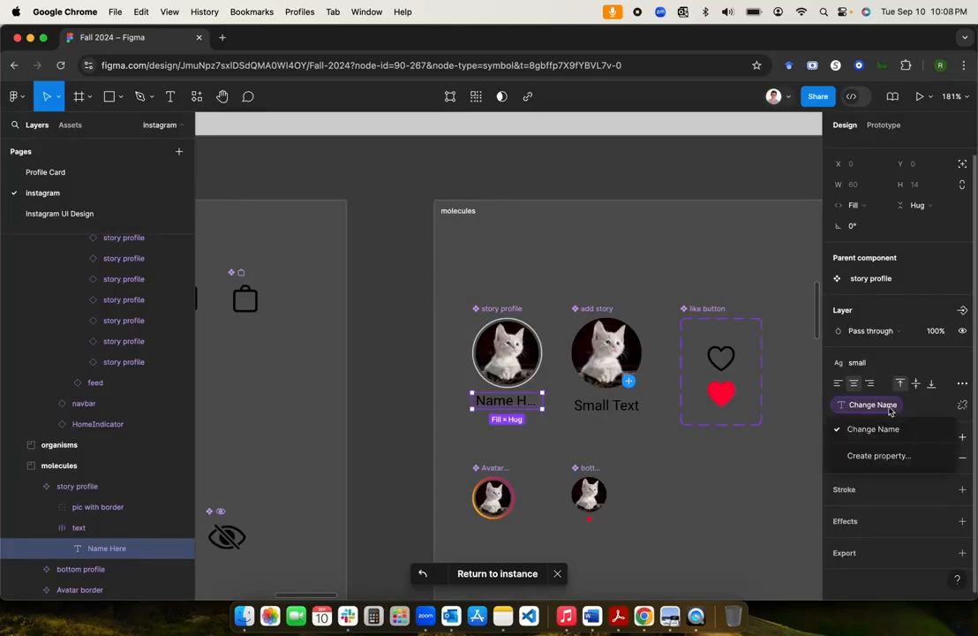
click(890, 411)
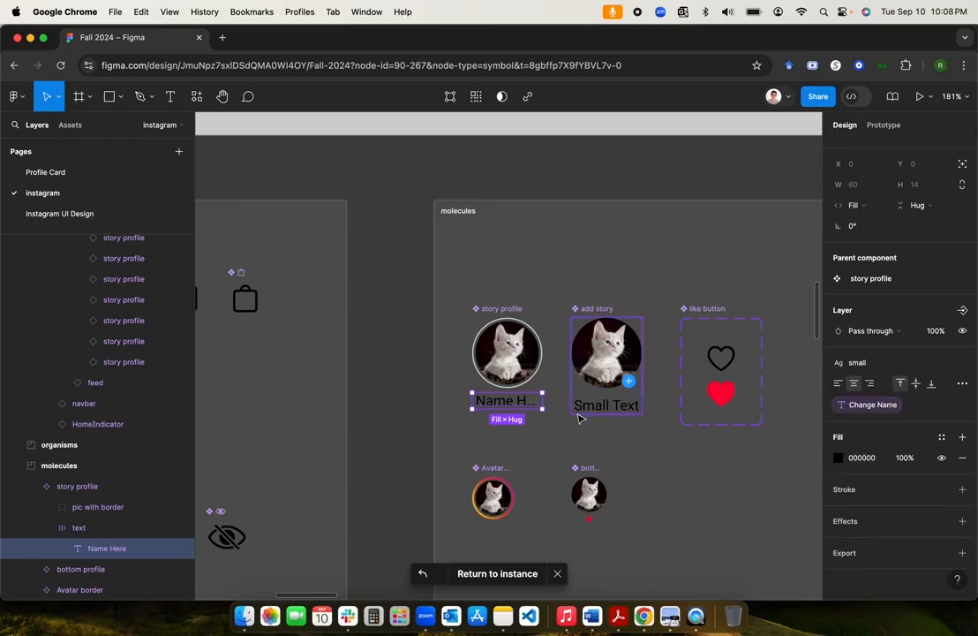
click(415, 415)
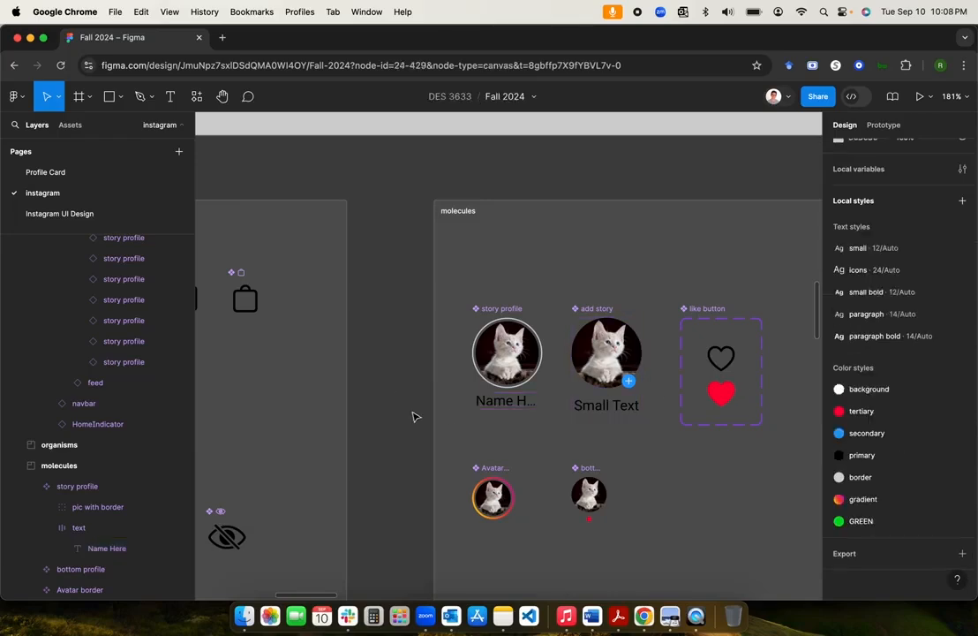
click(509, 313)
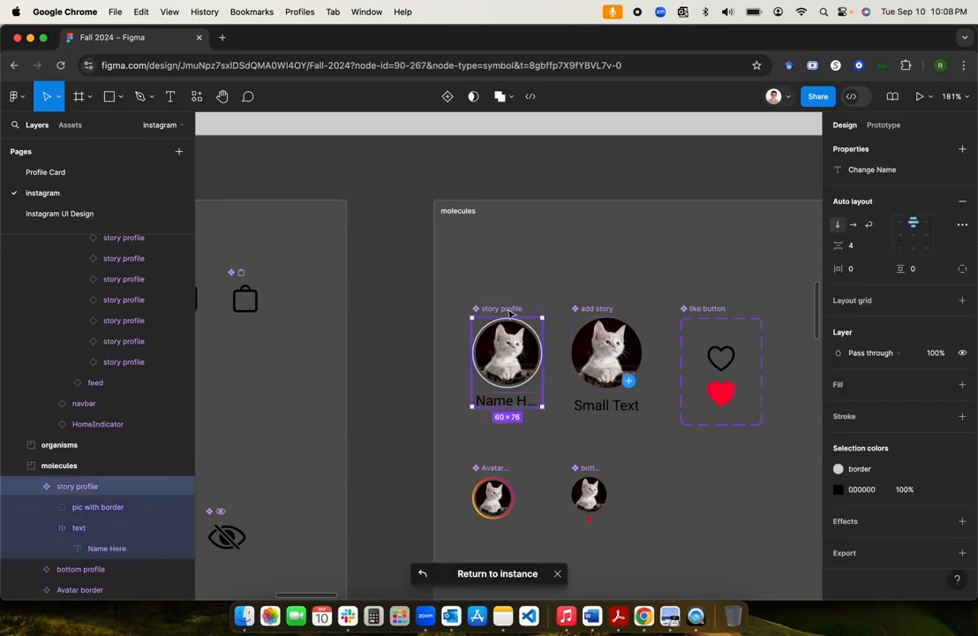
click(409, 333)
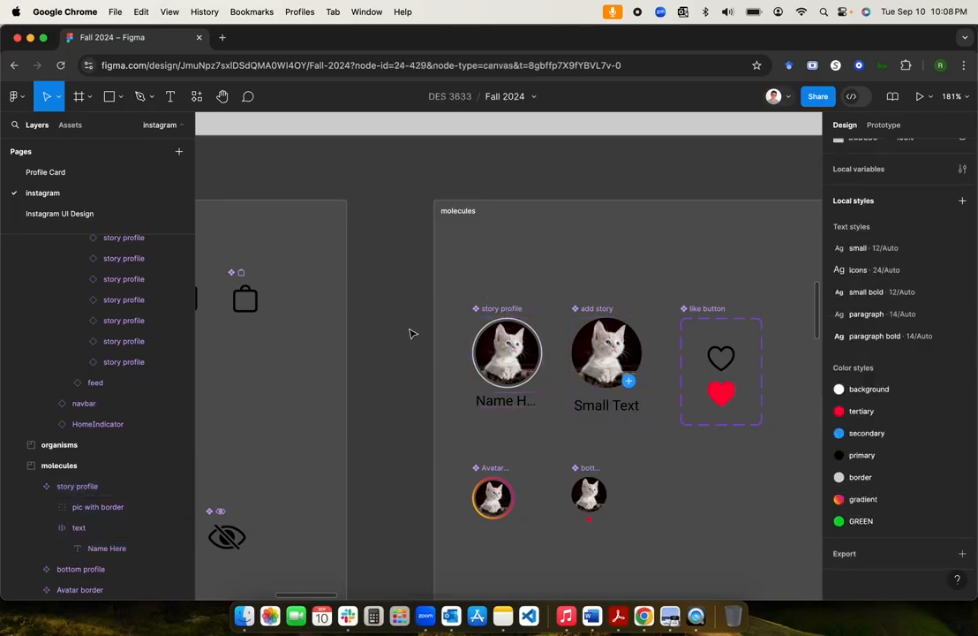
click(504, 311)
Step: Move to the Home Screen and select the second story profile instance in the stories row
scroll(509, 309, right, 3)
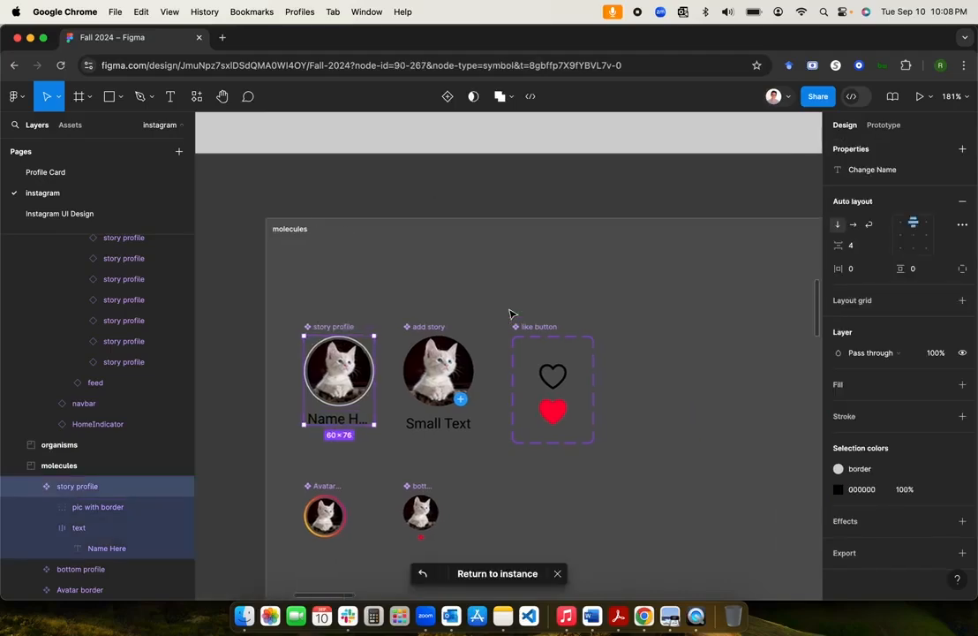
scroll(512, 314, right, 6)
scroll(512, 314, down, 5)
scroll(512, 314, right, 7)
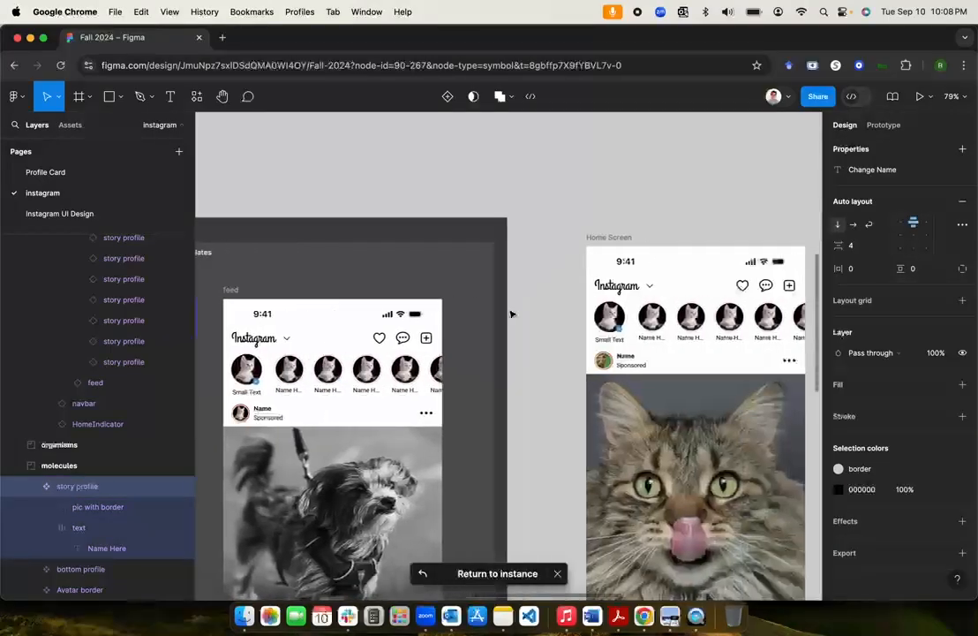
scroll(510, 313, right, 3)
scroll(510, 313, up, 5)
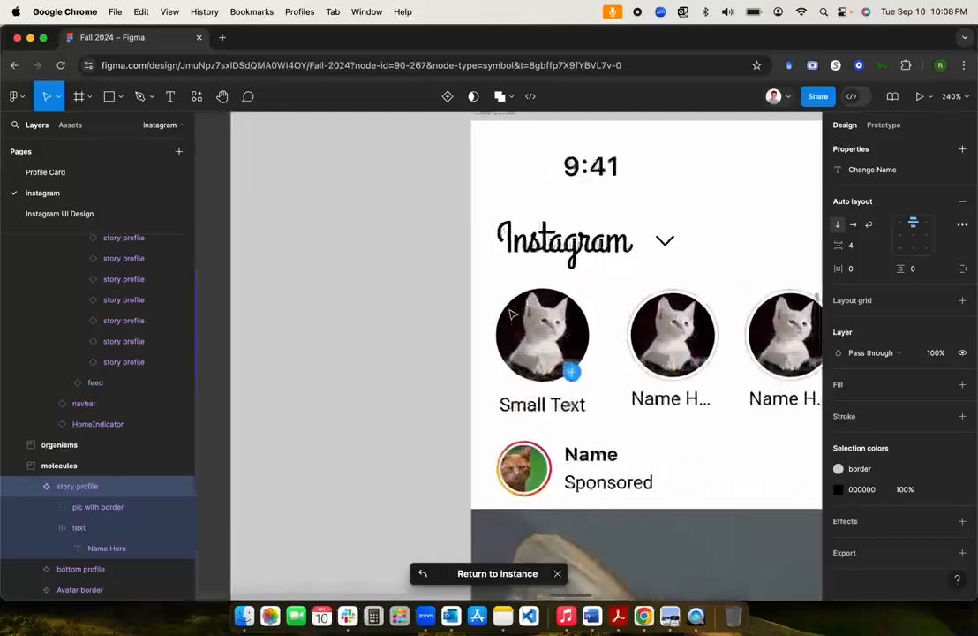
scroll(510, 314, right, 2)
click(563, 347)
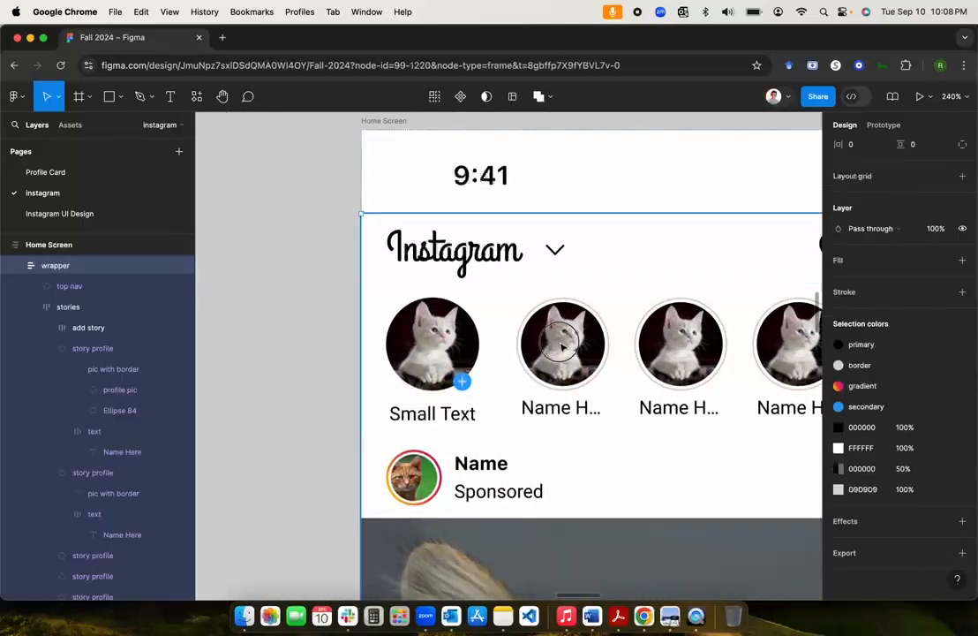
double_click(564, 347)
double_click(564, 347)
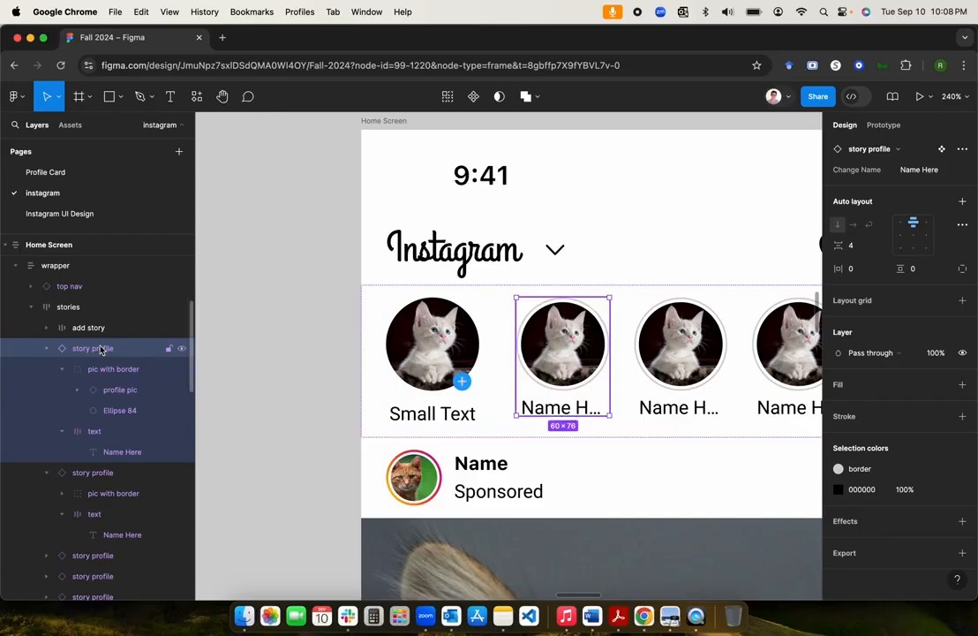
scroll(831, 393, up, 5)
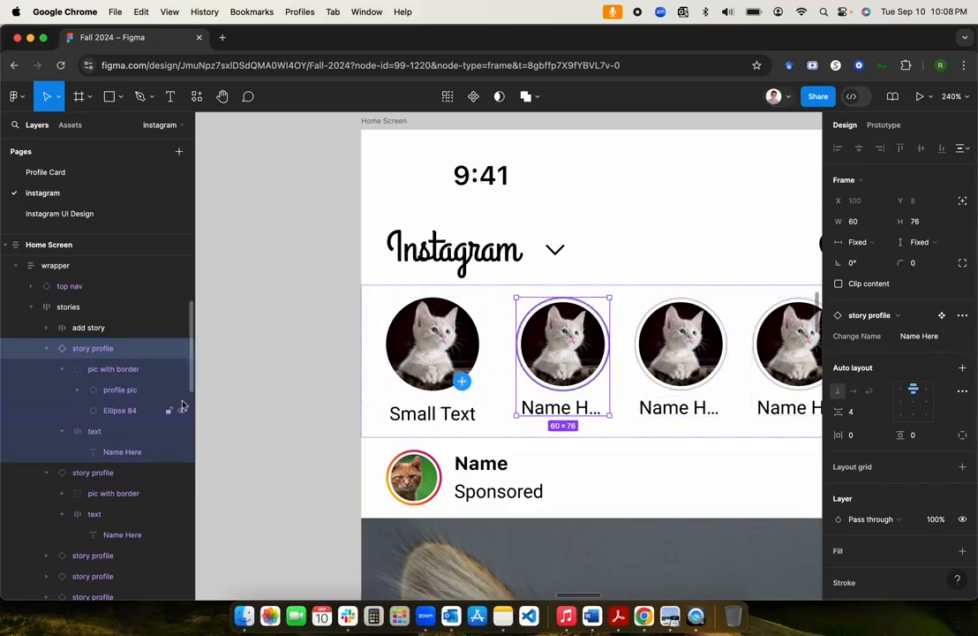
Step: Set the first two story profiles' Change Name values to Jody and Kitty
click(113, 452)
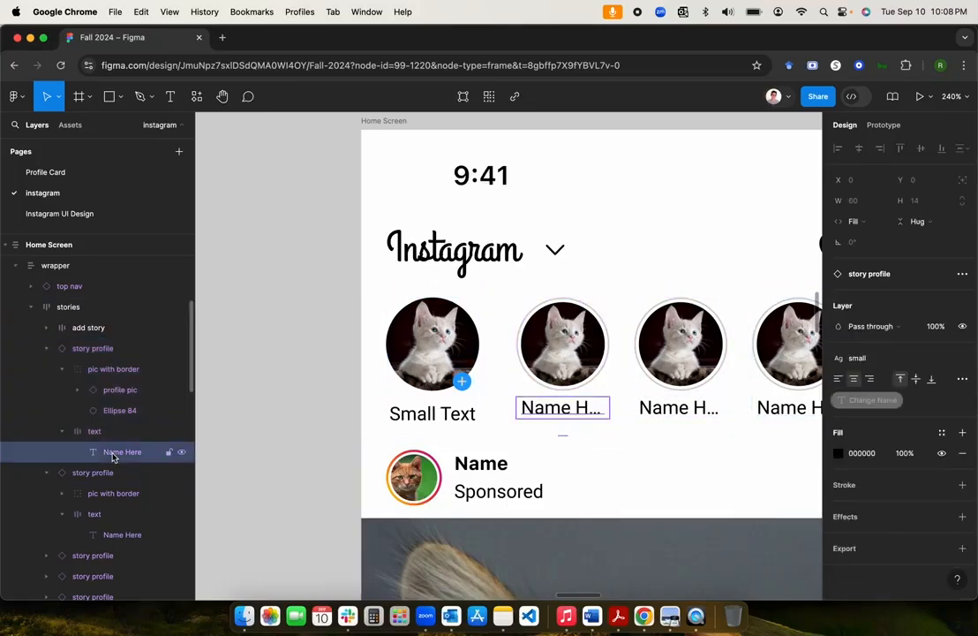
click(90, 352)
click(47, 348)
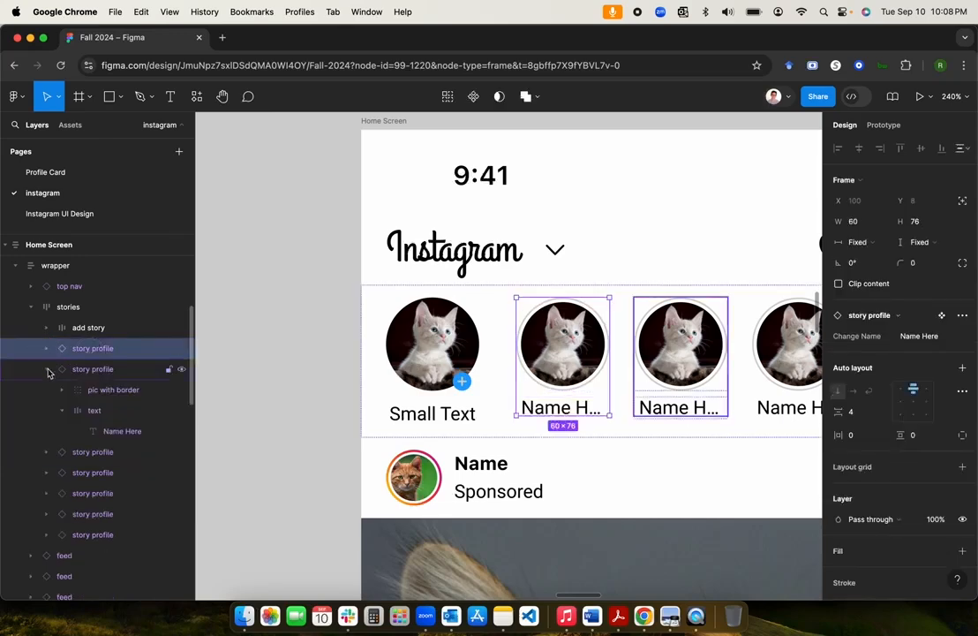
click(48, 369)
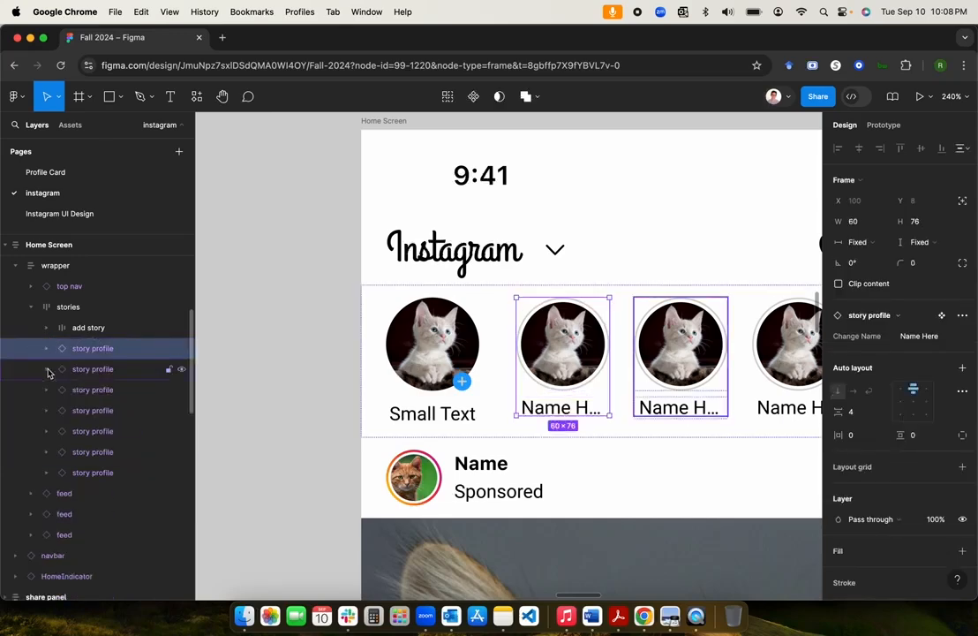
click(920, 339)
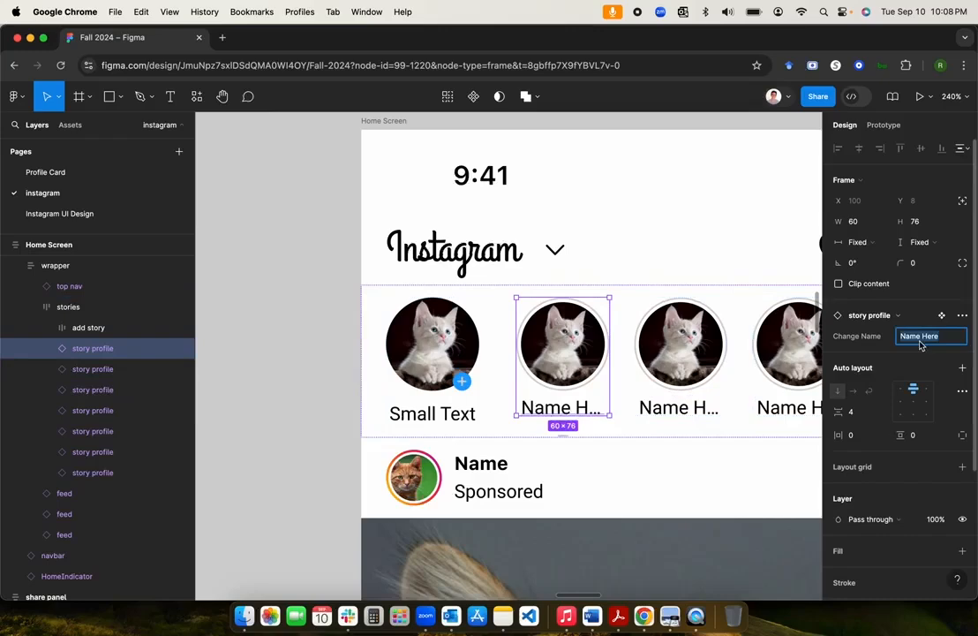
text(Jody)
key(Return)
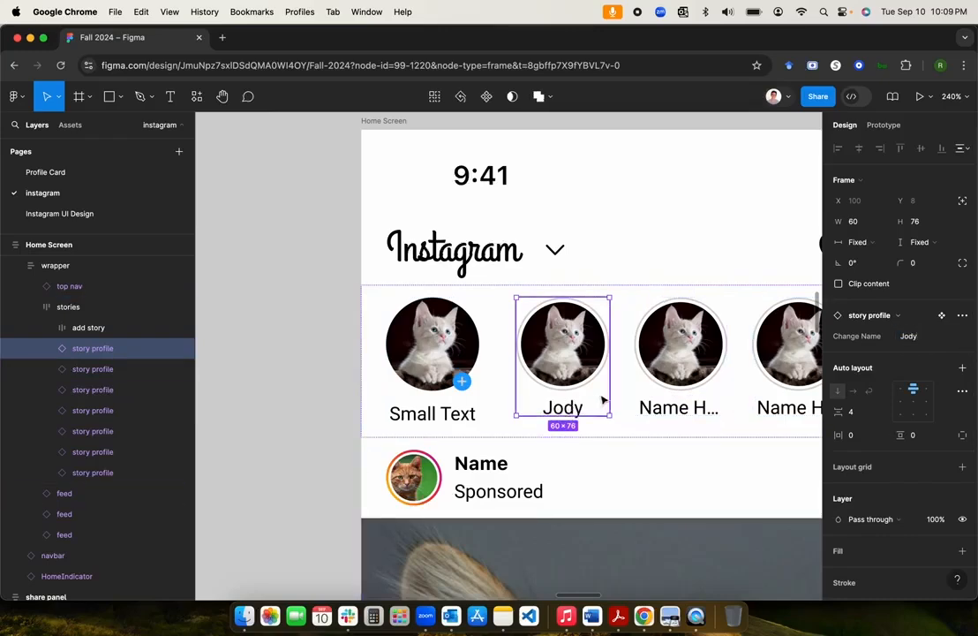
click(87, 371)
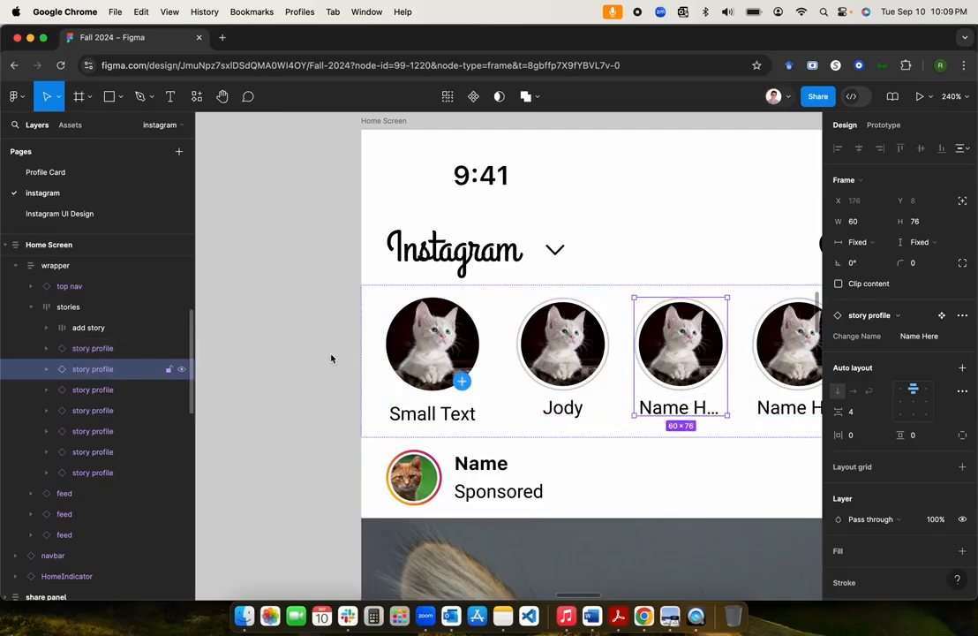
click(928, 339)
text(Kitty)
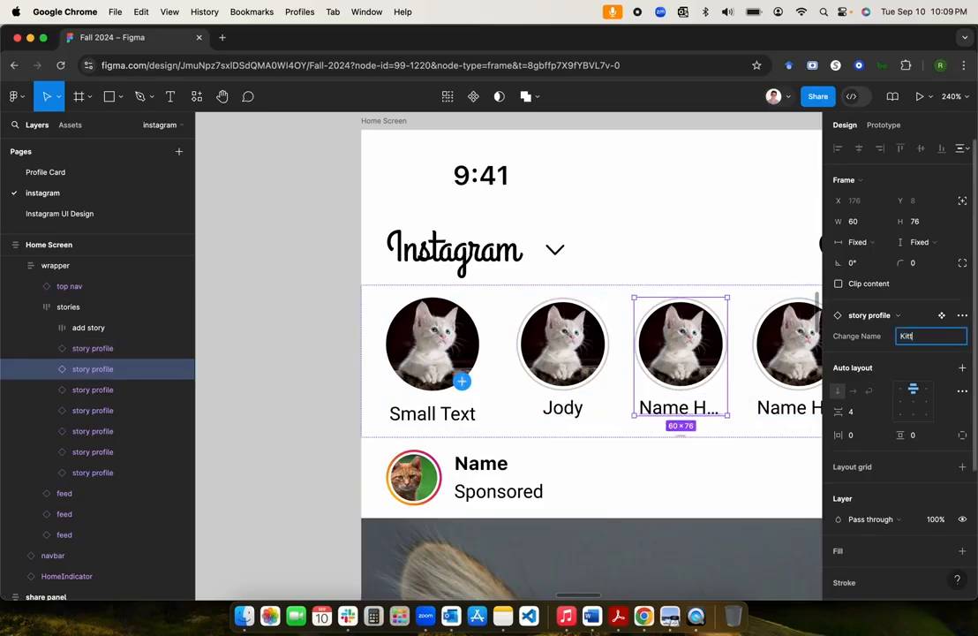
key(Return)
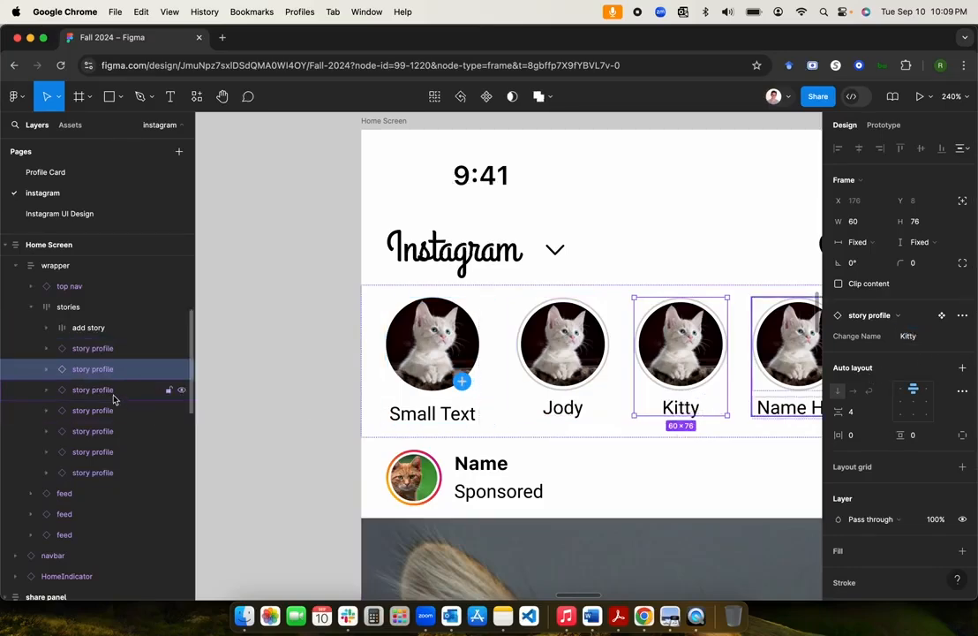
Step: Set the third and fourth stories' Change Name to Spot and Tom, then deselect
click(173, 389)
click(927, 341)
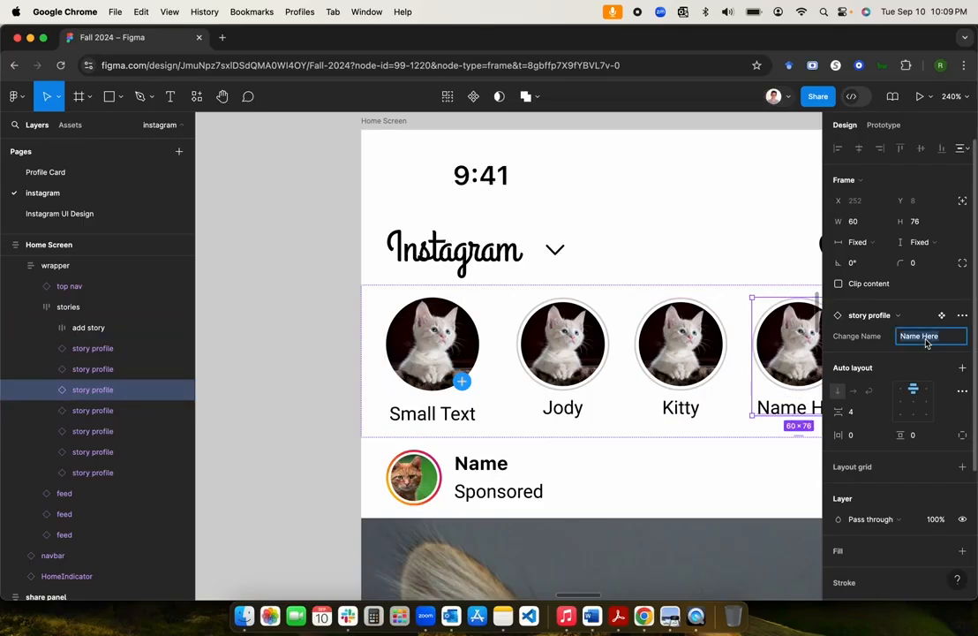
scroll(521, 373, right, 2)
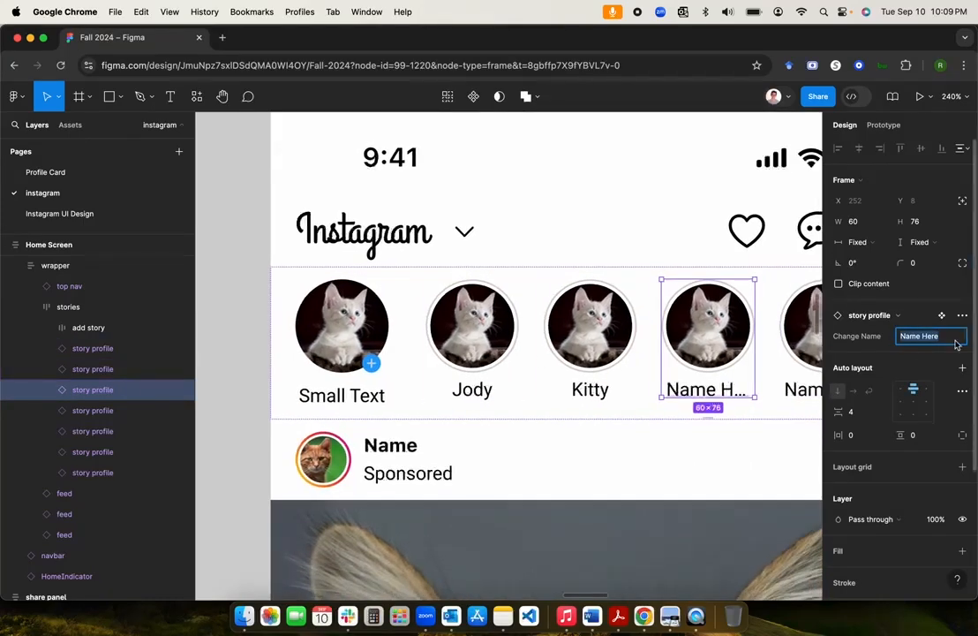
text(Sol)
key(Return)
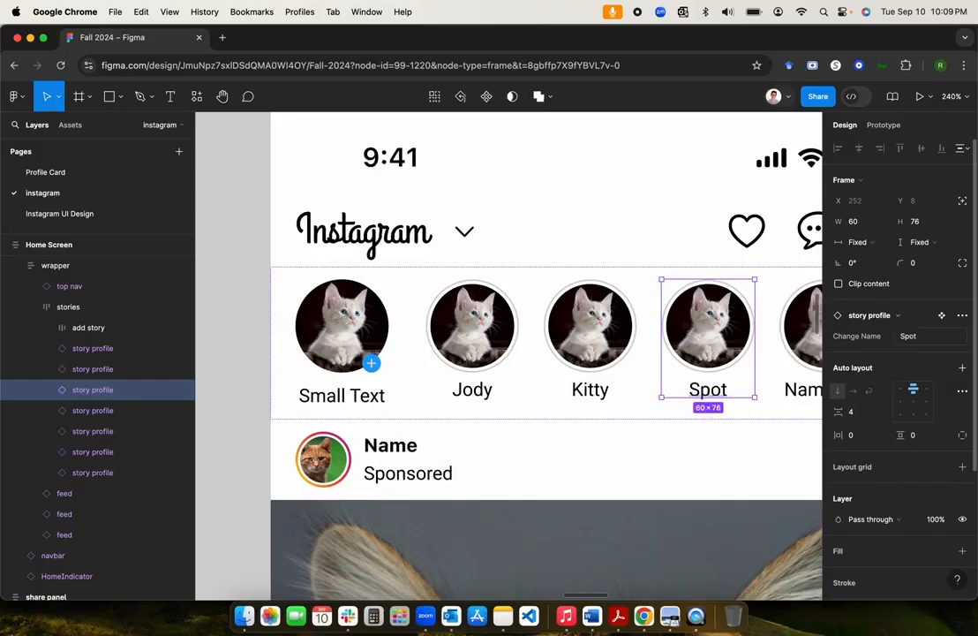
click(86, 410)
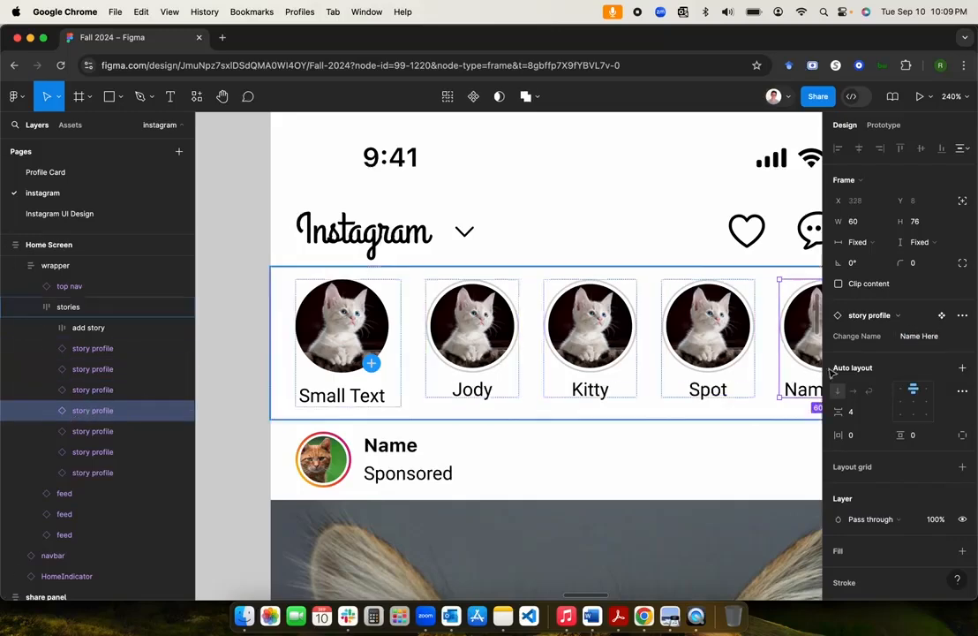
click(933, 339)
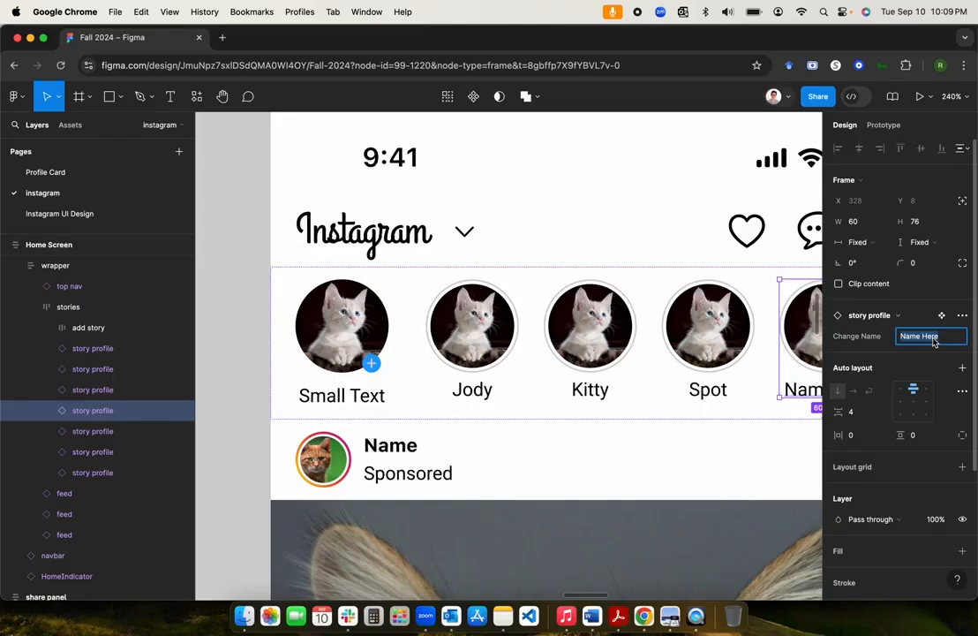
text(Tom)
key(Return)
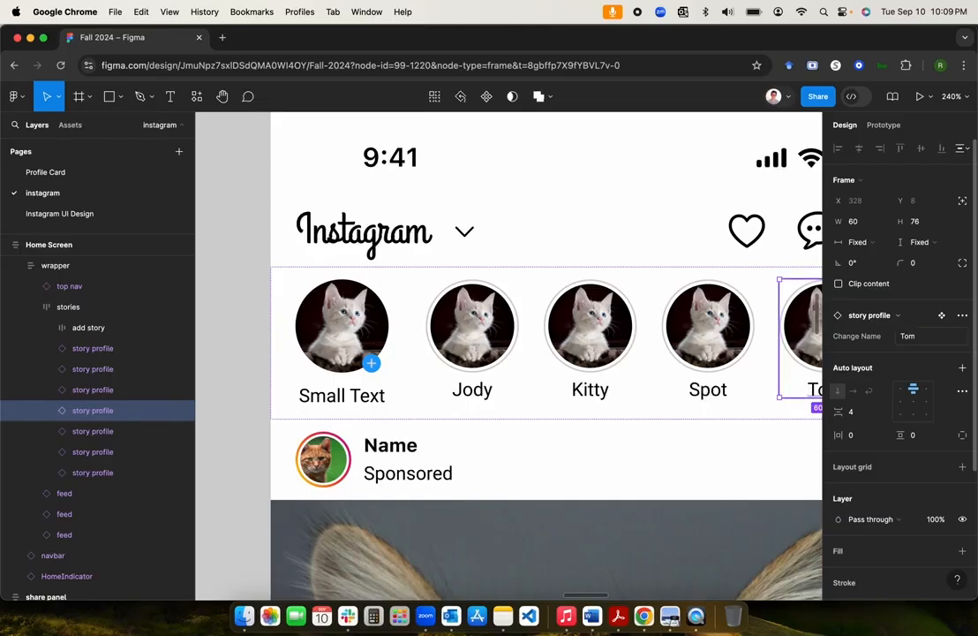
click(223, 412)
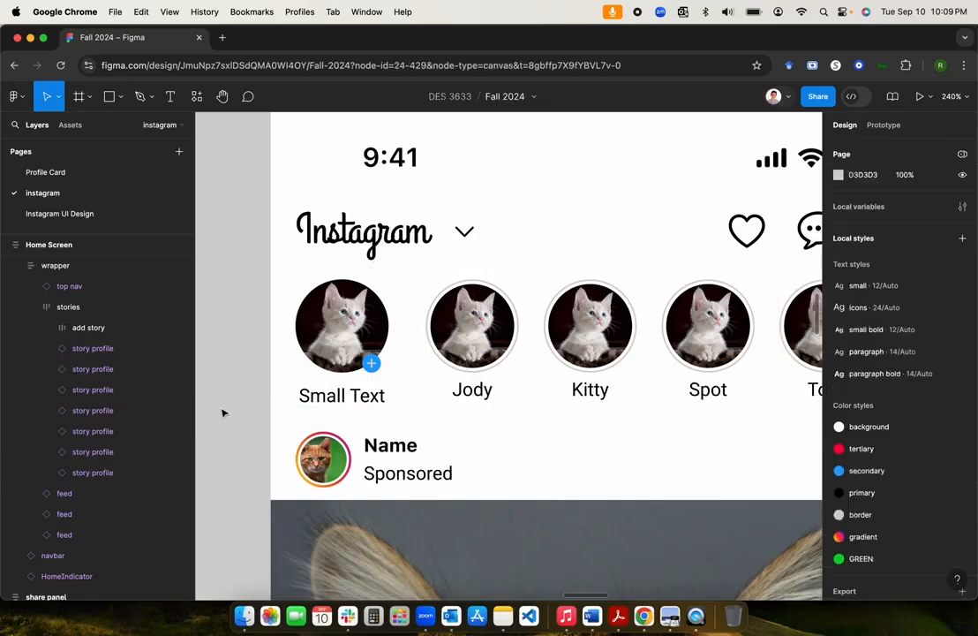
Step: Jump from the Jody story profile instance to its story profile main component
click(461, 346)
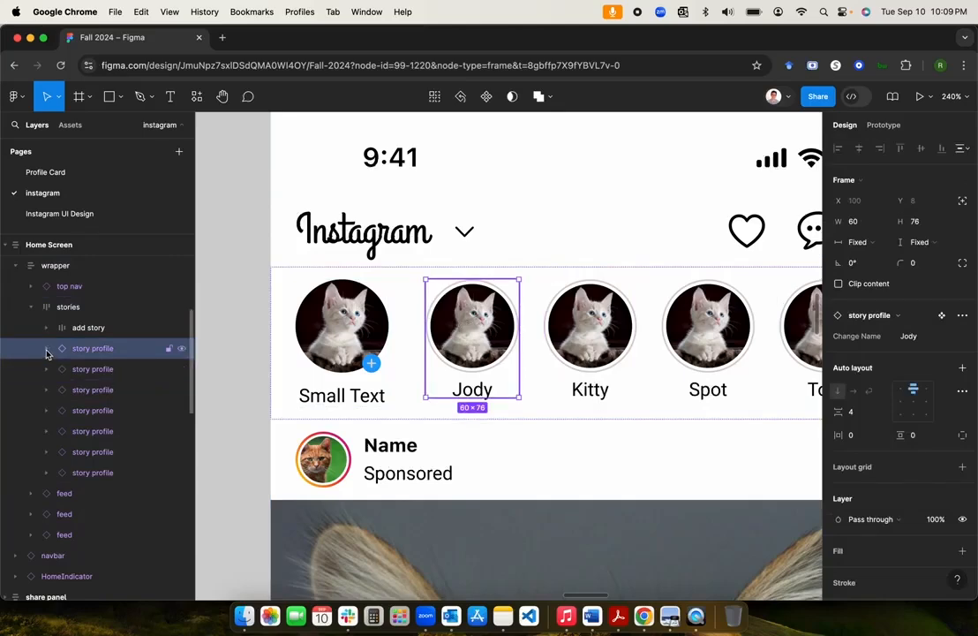
click(235, 354)
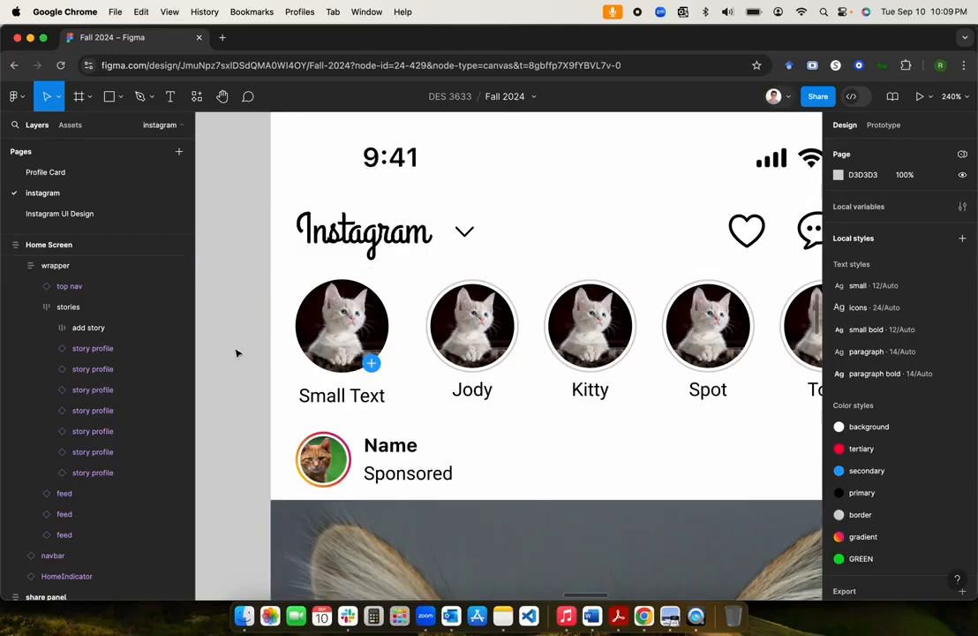
click(497, 325)
click(497, 327)
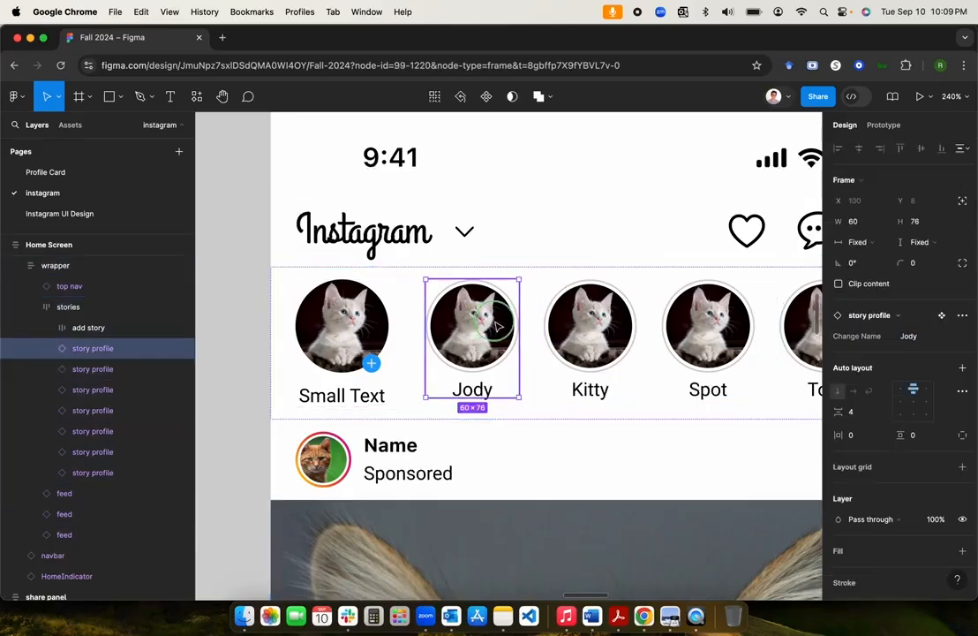
right_click(497, 326)
mouse_move(556, 385)
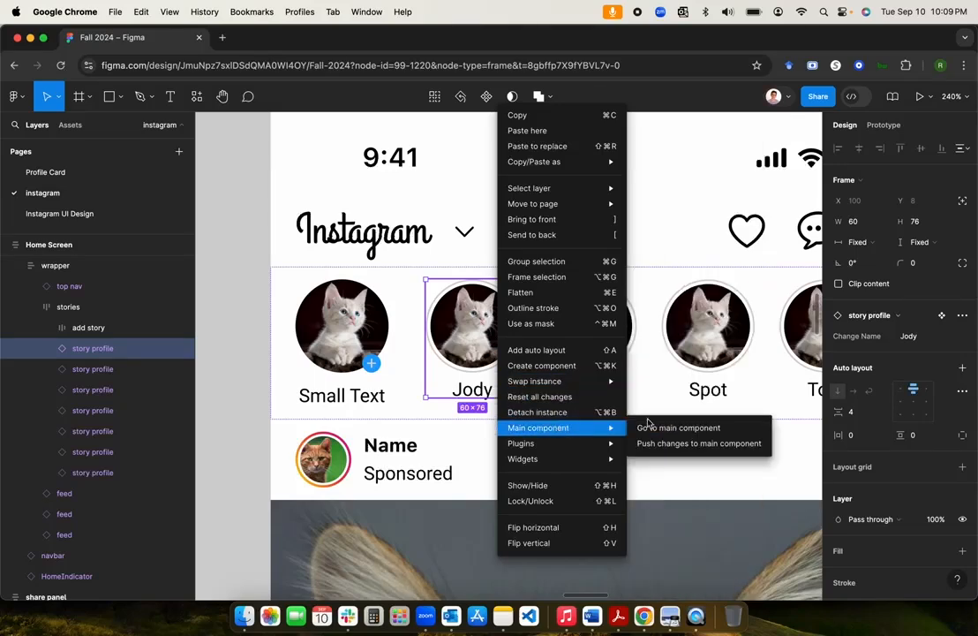
mouse_move(616, 429)
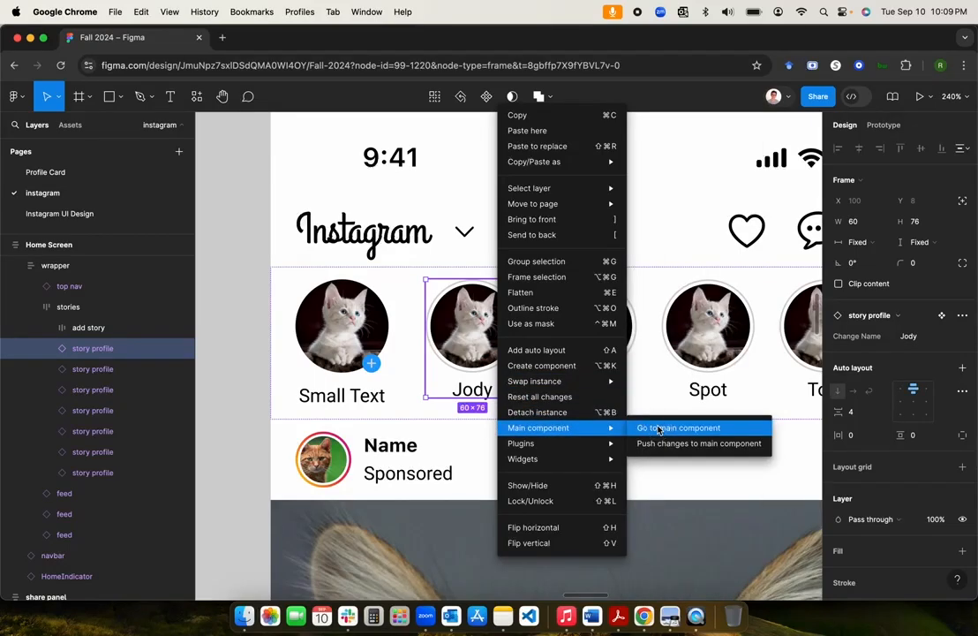
click(658, 430)
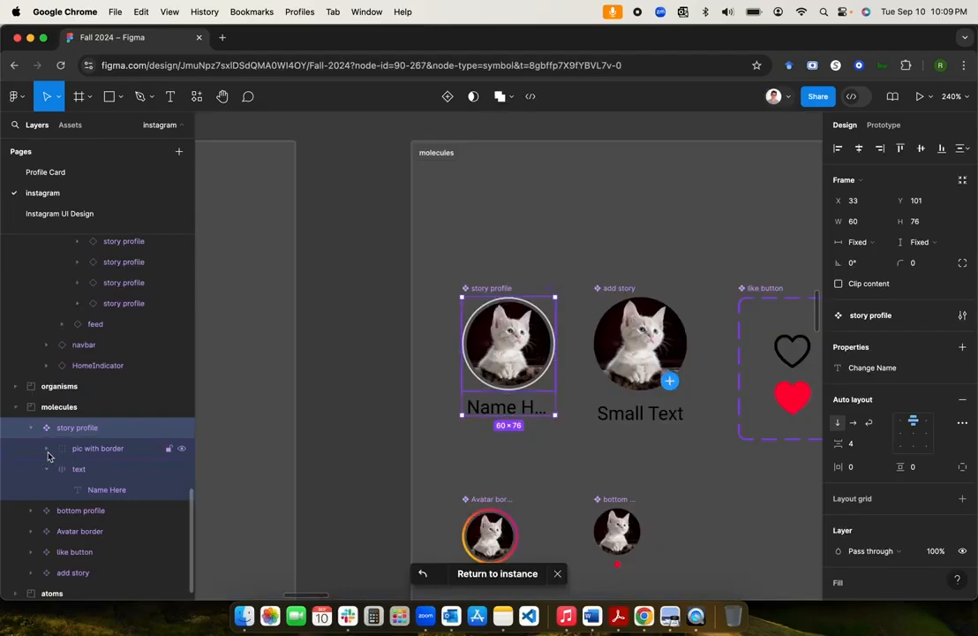
Step: Return to the Home Screen and drill into the Jody instance to show its inner layers
click(99, 450)
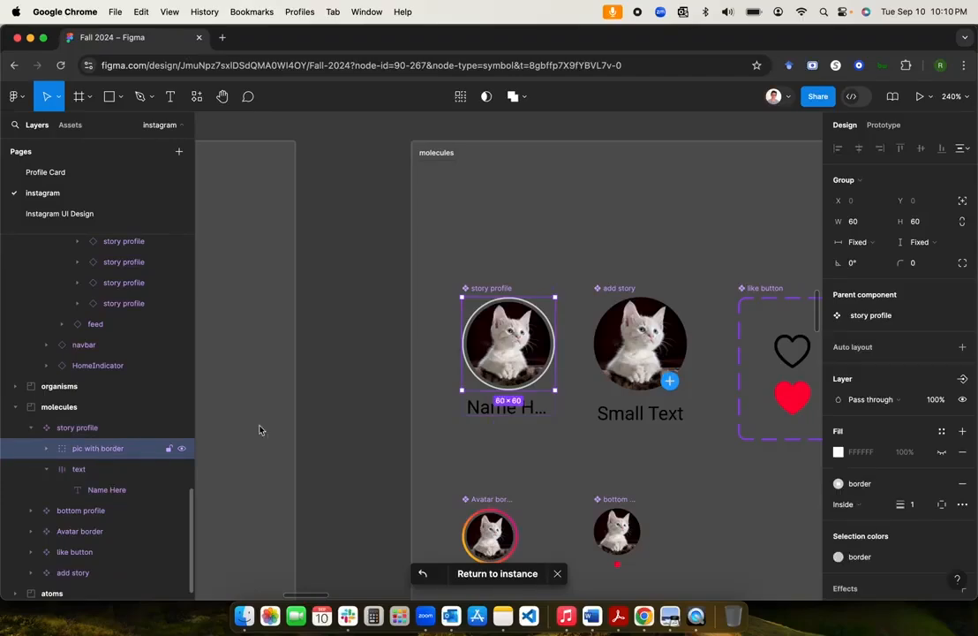
click(350, 418)
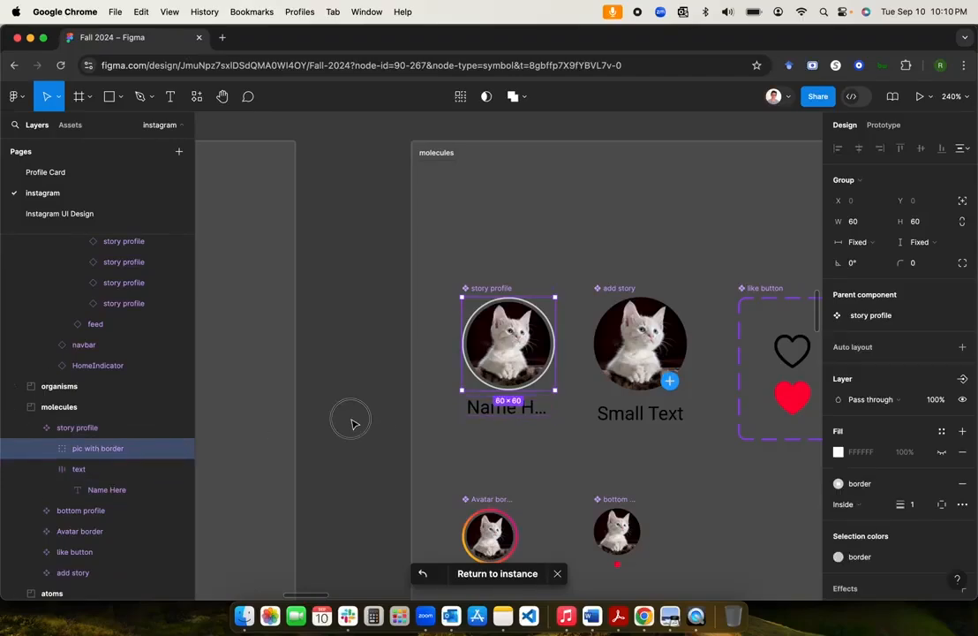
scroll(539, 420, down, 5)
scroll(538, 419, right, 5)
scroll(541, 421, right, 10)
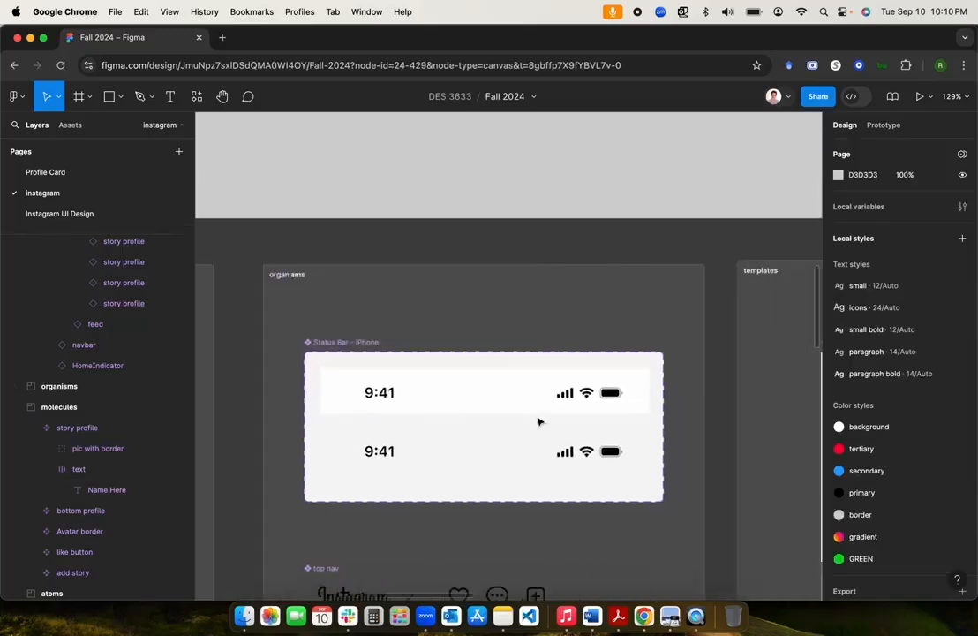
scroll(541, 421, right, 5)
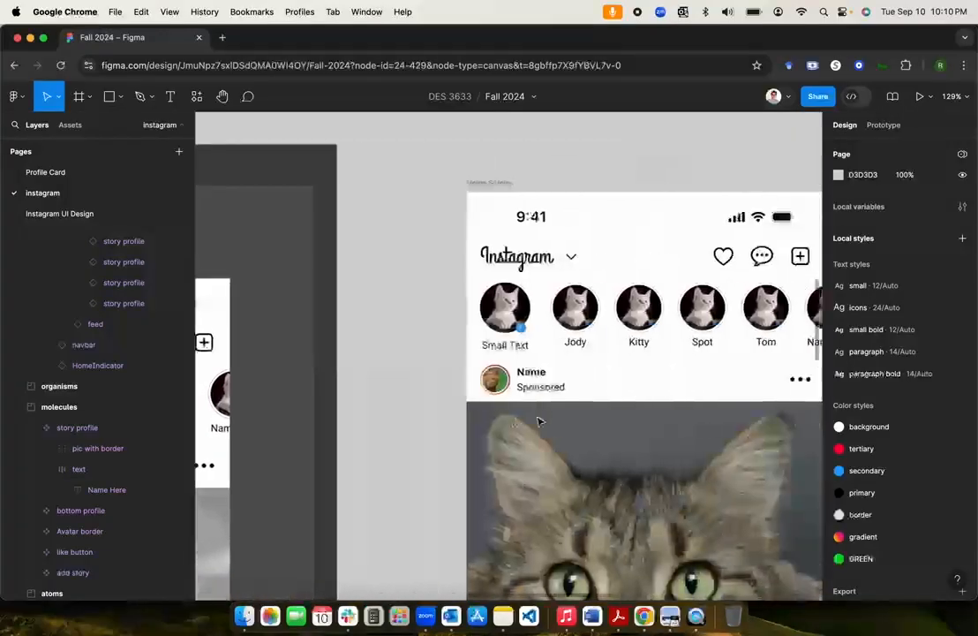
scroll(538, 419, up, 5)
double_click(464, 328)
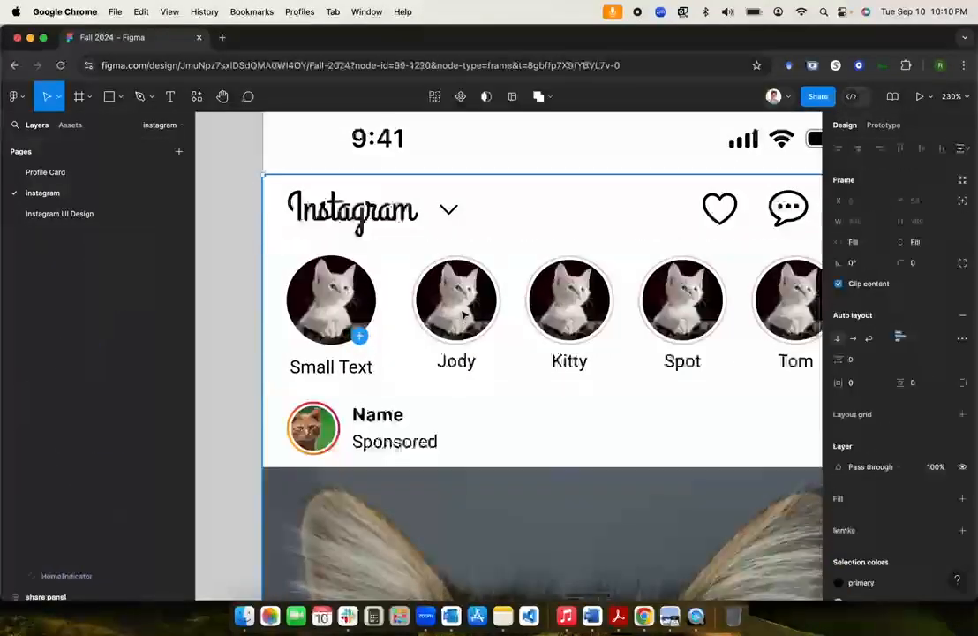
double_click(465, 328)
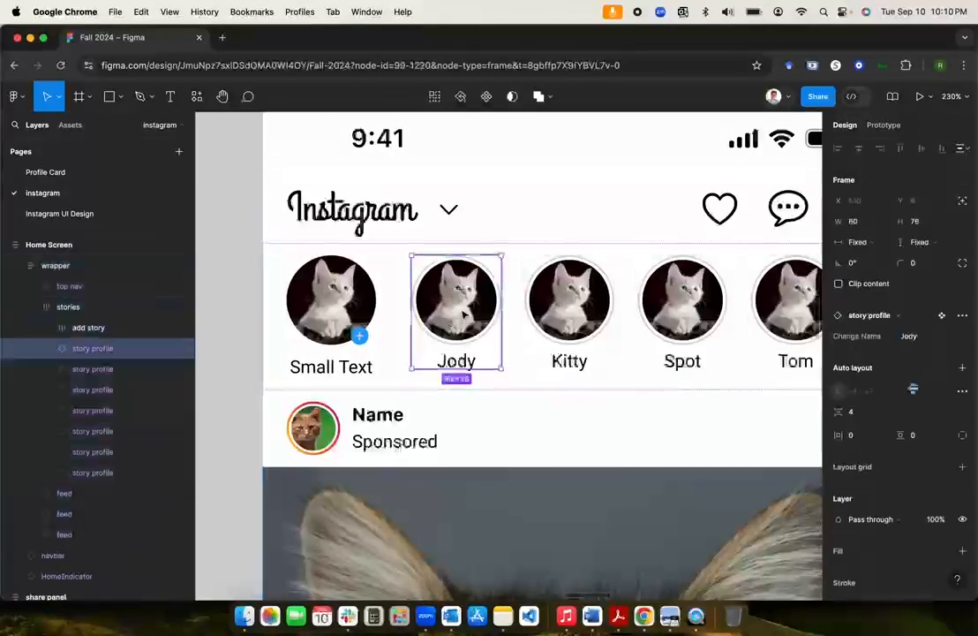
click(47, 348)
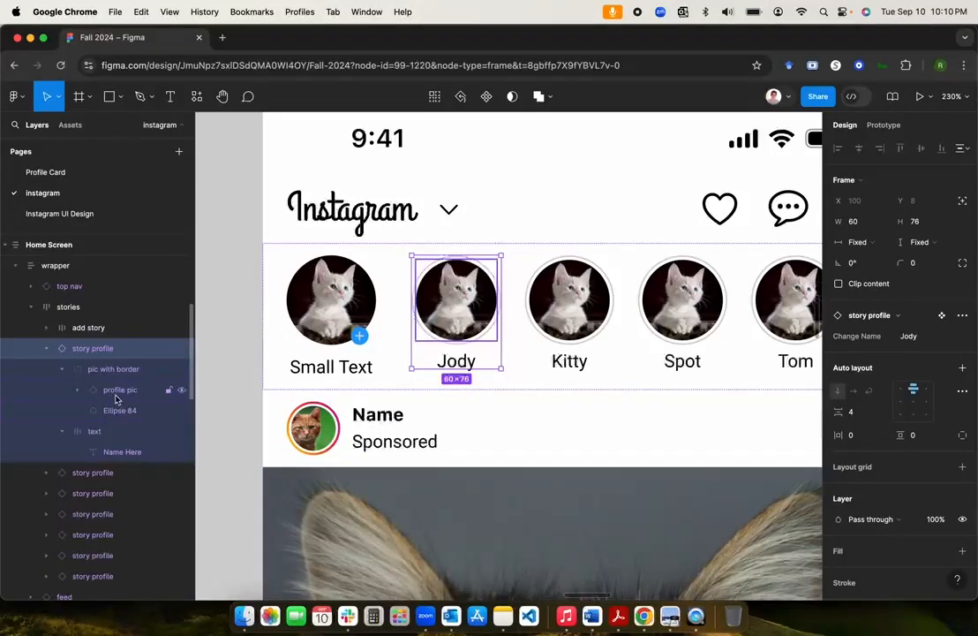
click(78, 389)
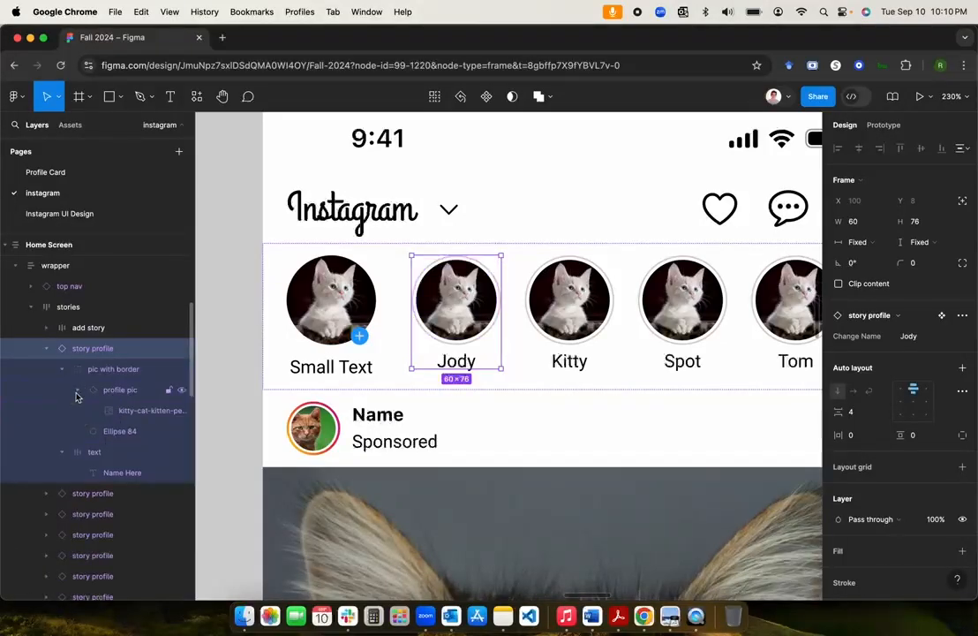
click(125, 414)
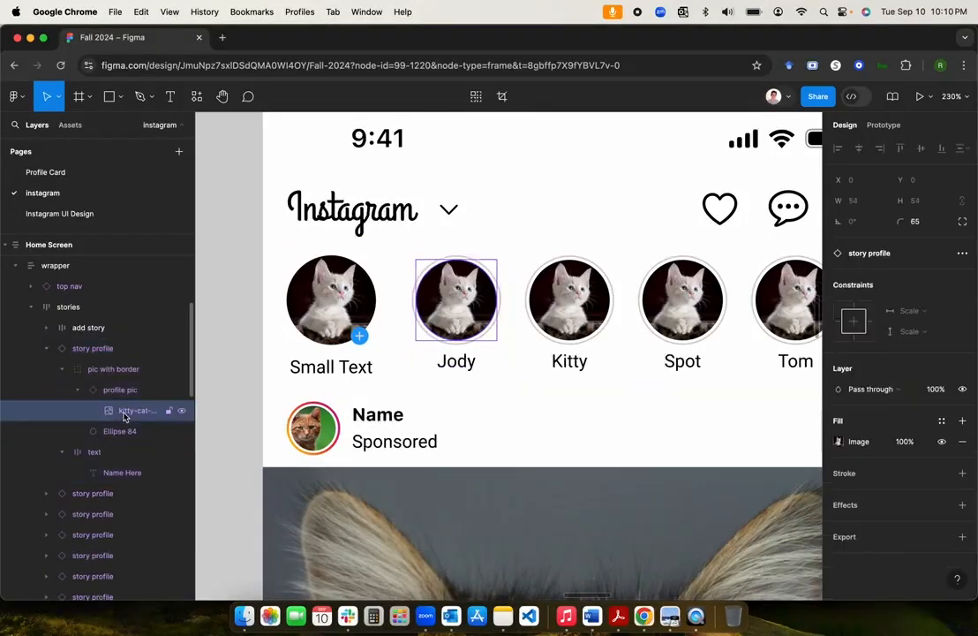
click(840, 443)
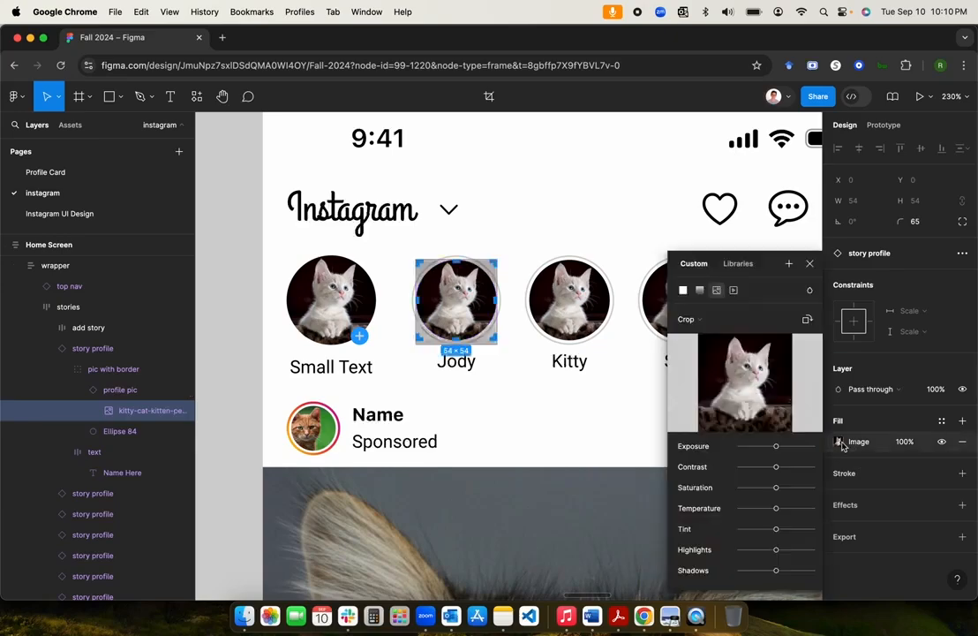
click(746, 383)
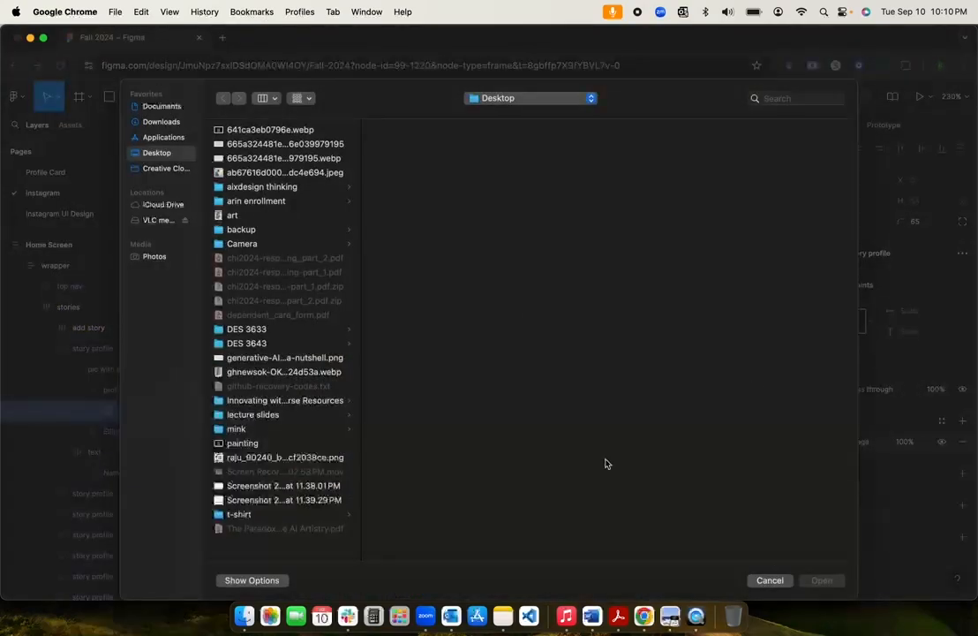
click(776, 583)
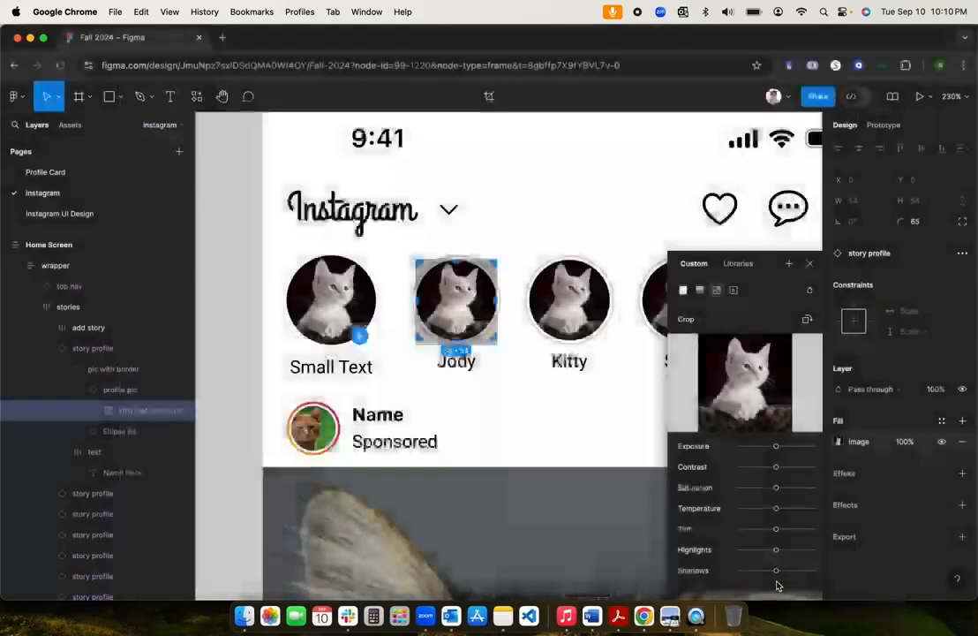
click(809, 265)
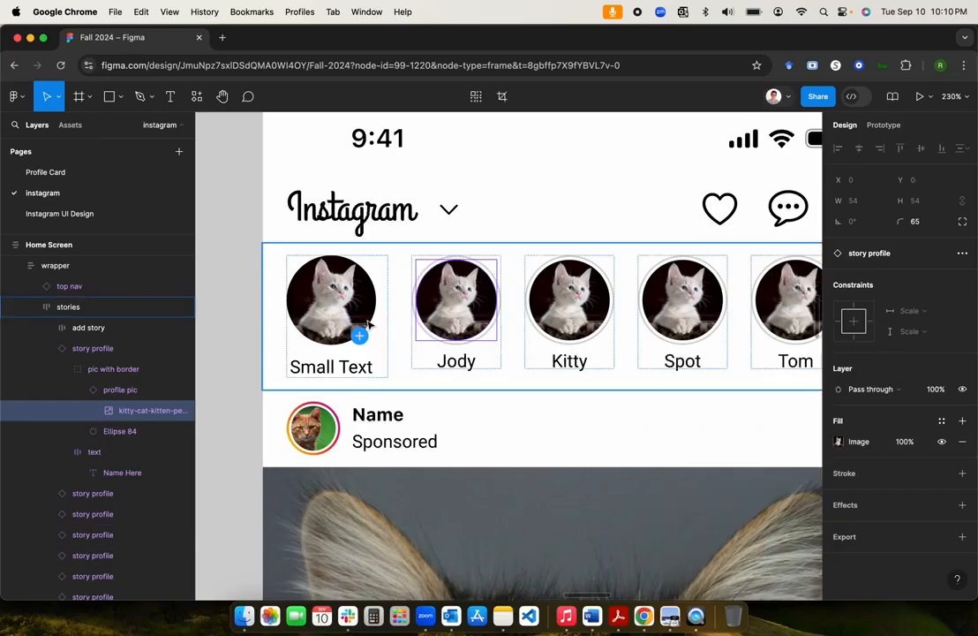
click(233, 312)
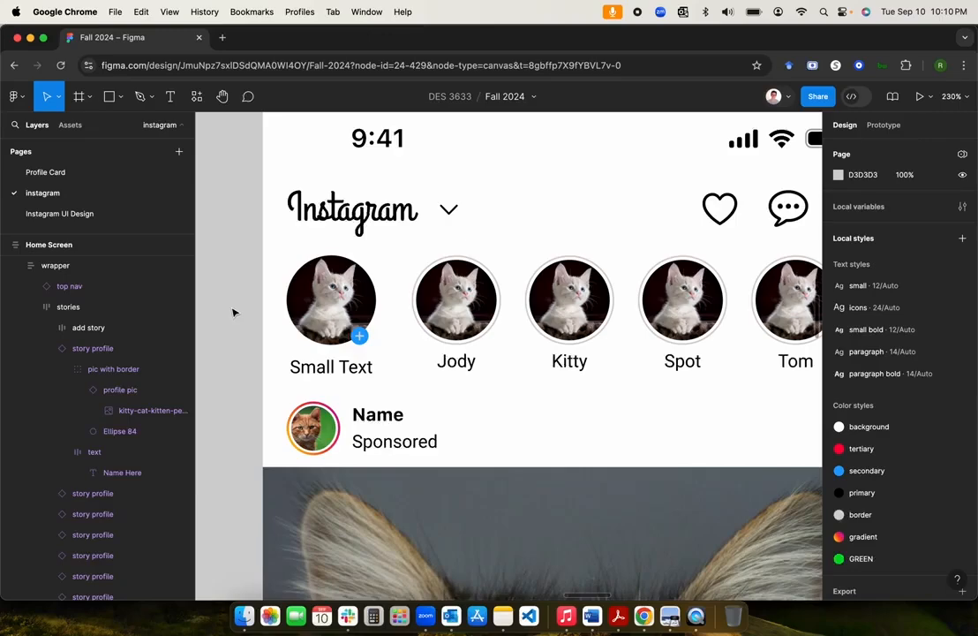
Step: Inspect the stories row and the Jody story profile, then clear the selection
scroll(234, 312, down, 5)
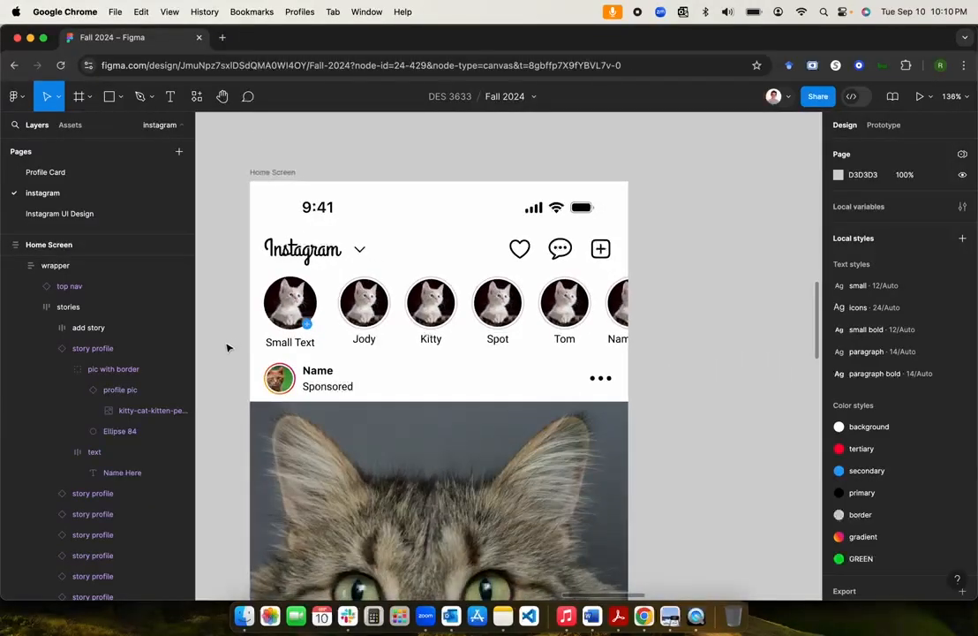
scroll(227, 344, down, 3)
scroll(596, 330, down, 3)
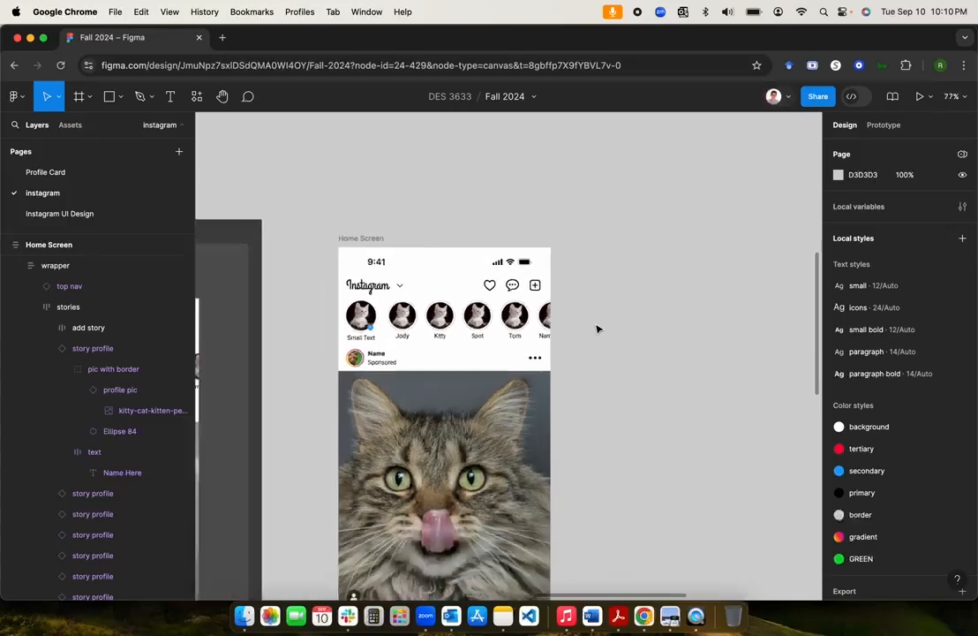
scroll(419, 327, up, 5)
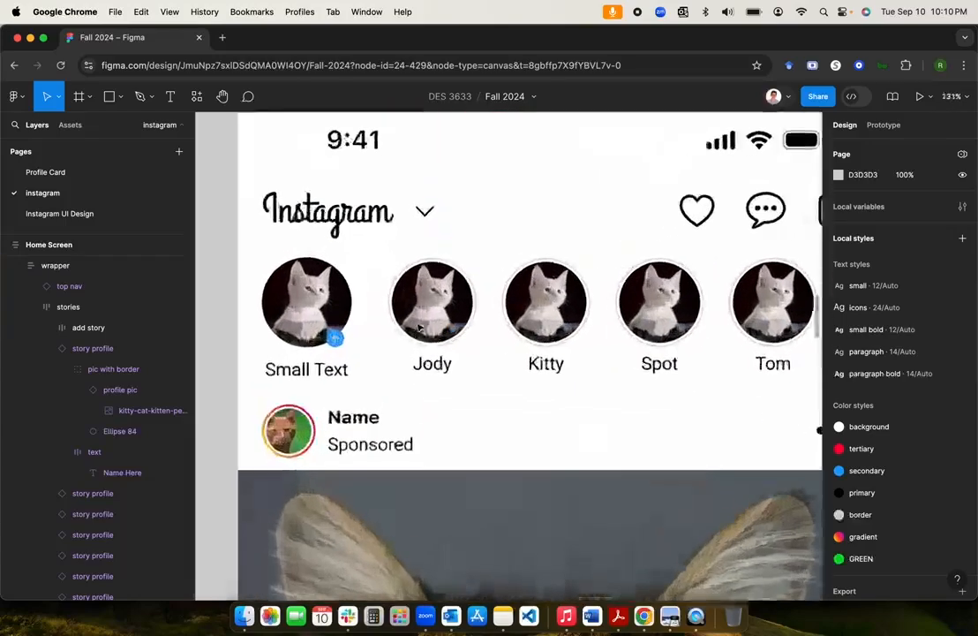
click(444, 318)
click(444, 318)
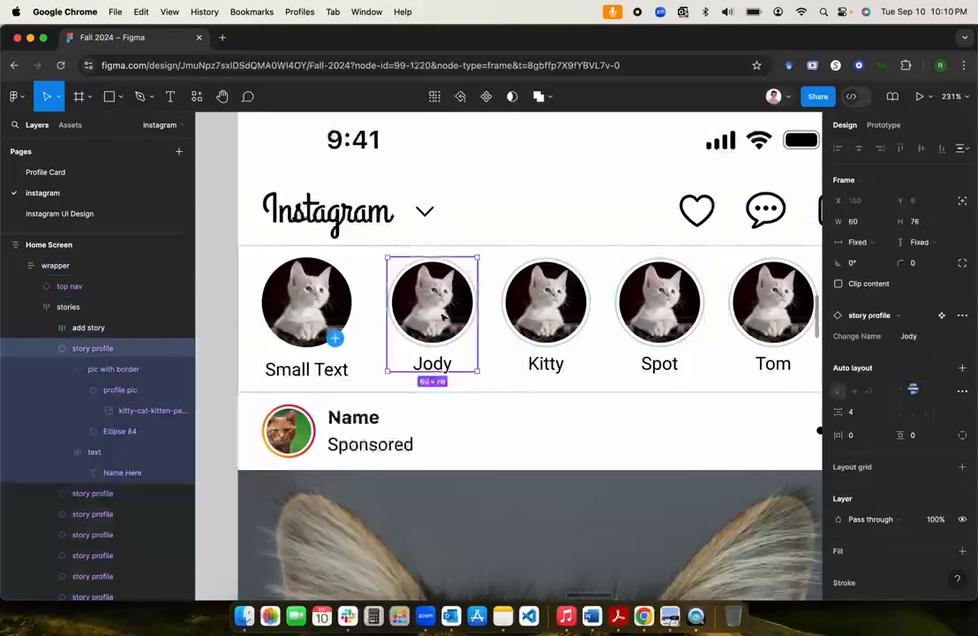
click(224, 290)
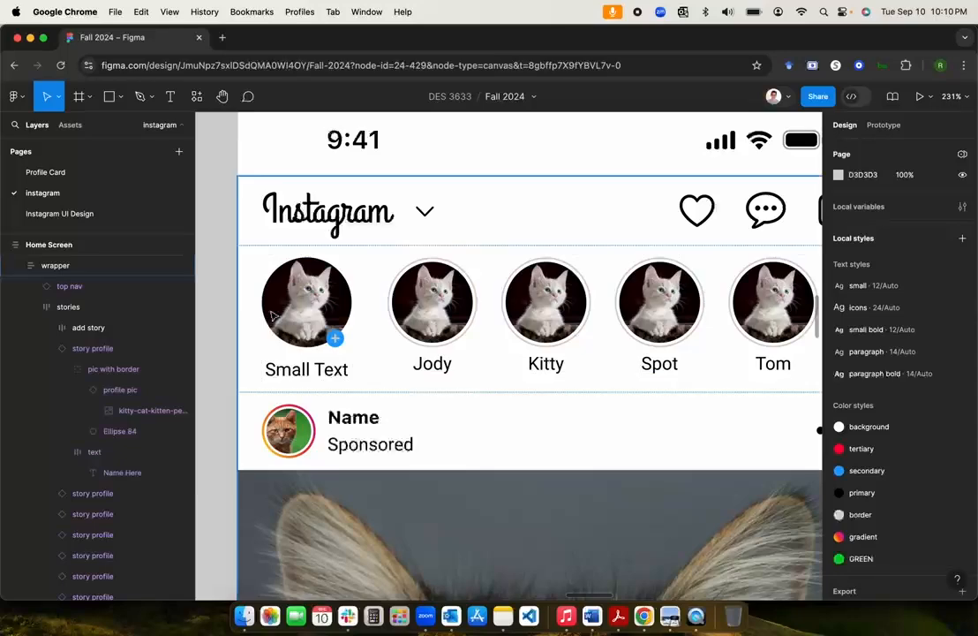
Step: Pan left and down across the canvas to the Component Properties notes
scroll(223, 290, down, 3)
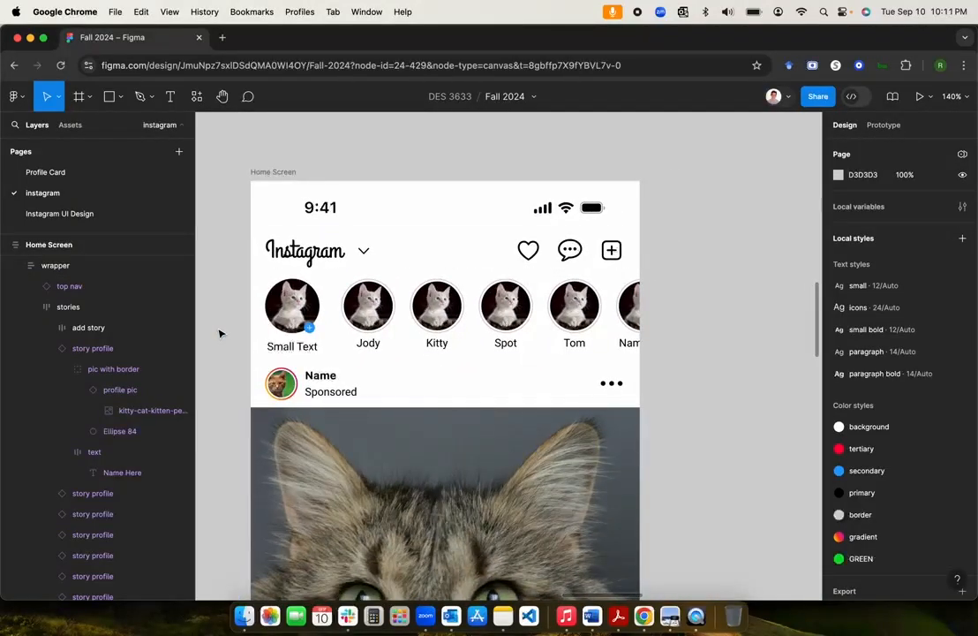
scroll(220, 334, down, 3)
scroll(220, 333, down, 1)
scroll(220, 334, left, 10)
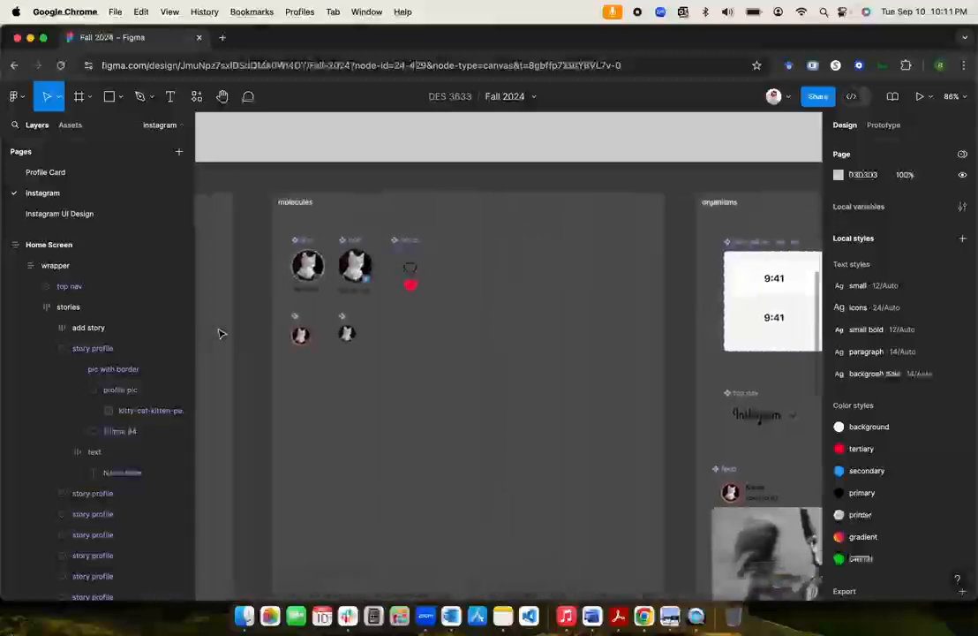
scroll(219, 333, left, 2)
scroll(218, 333, down, 1)
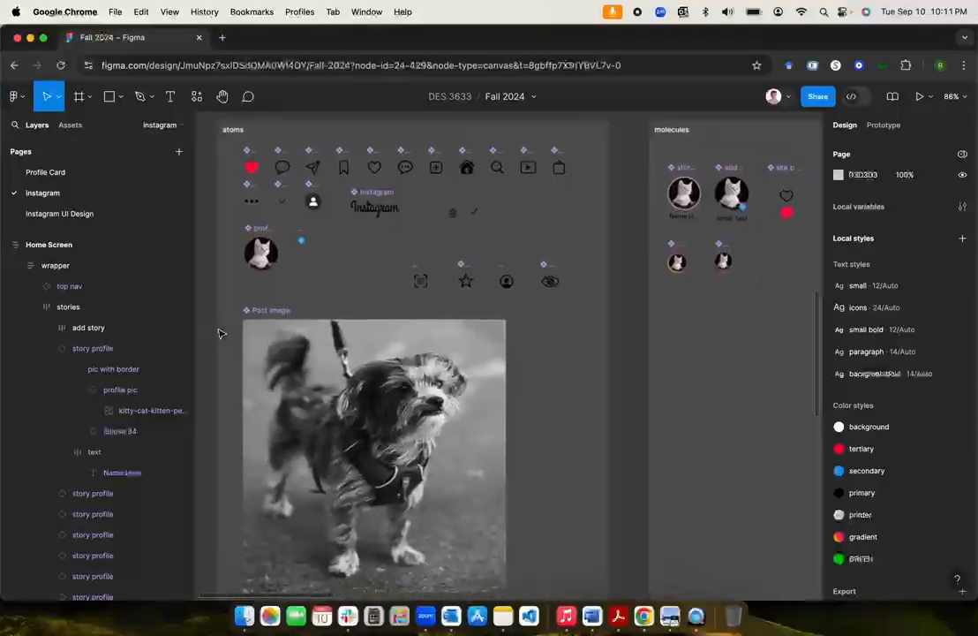
scroll(372, 382, down, 3)
scroll(372, 381, up, 1)
scroll(373, 381, left, 2)
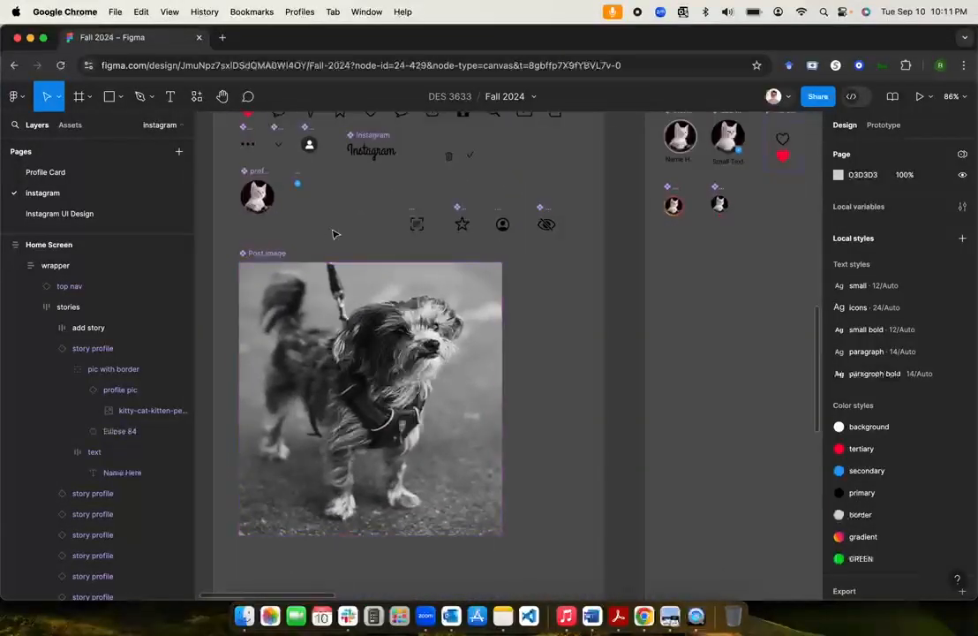
scroll(334, 233, up, 3)
scroll(334, 233, down, 3)
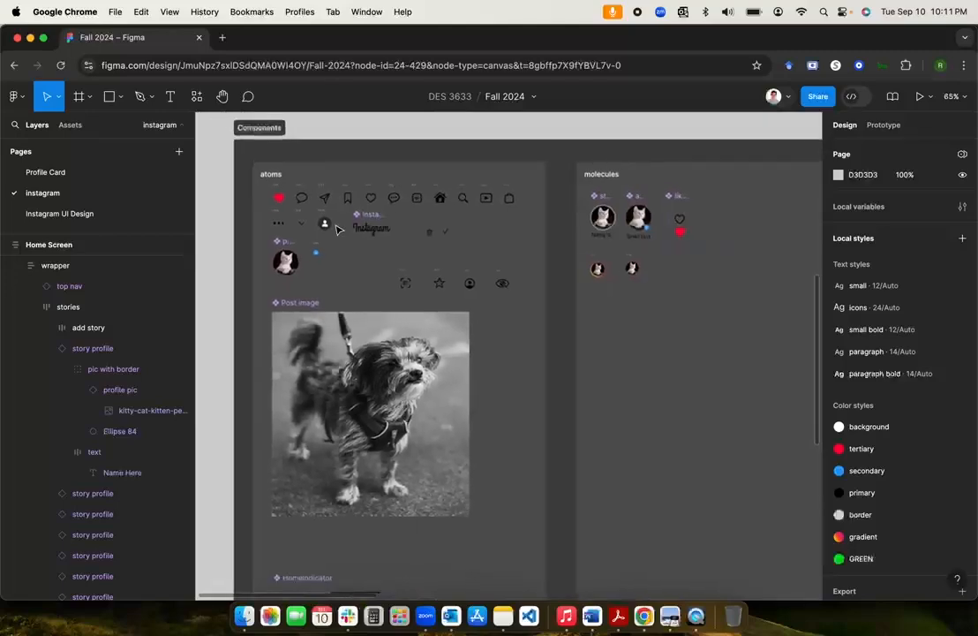
scroll(337, 229, right, 15)
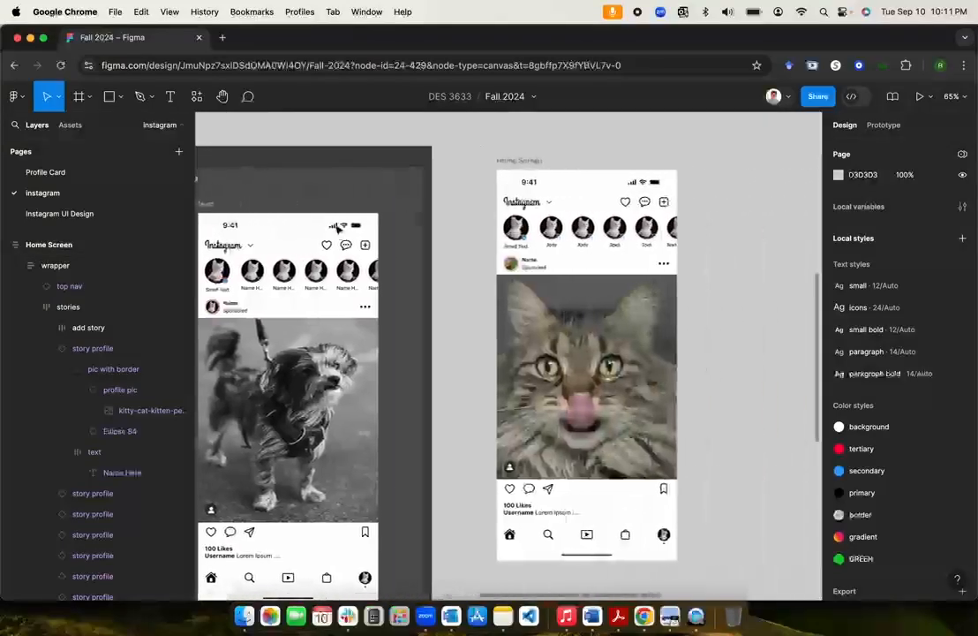
scroll(336, 230, left, 5)
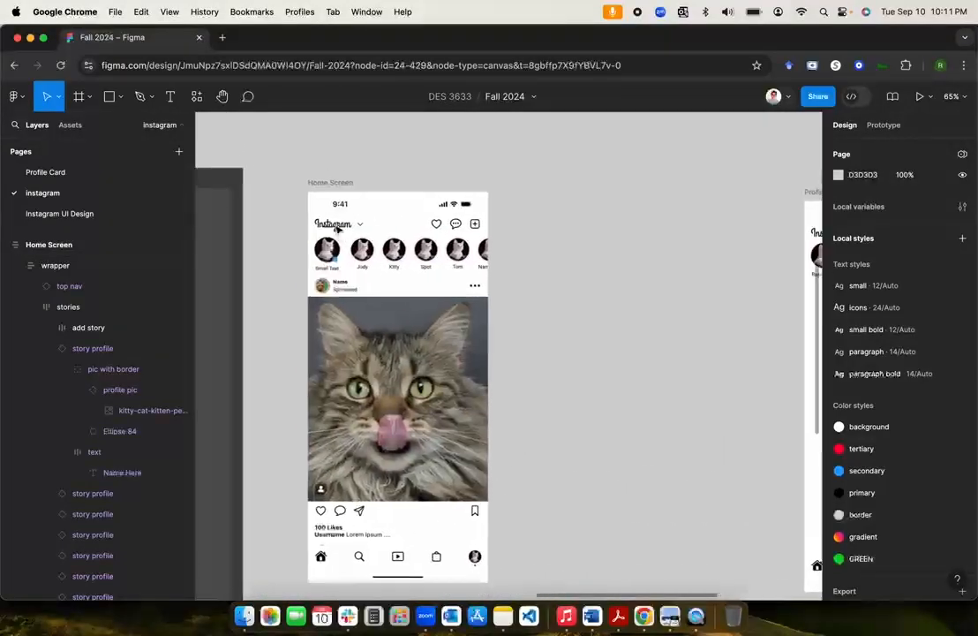
scroll(336, 229, right, 2)
scroll(325, 256, up, 10)
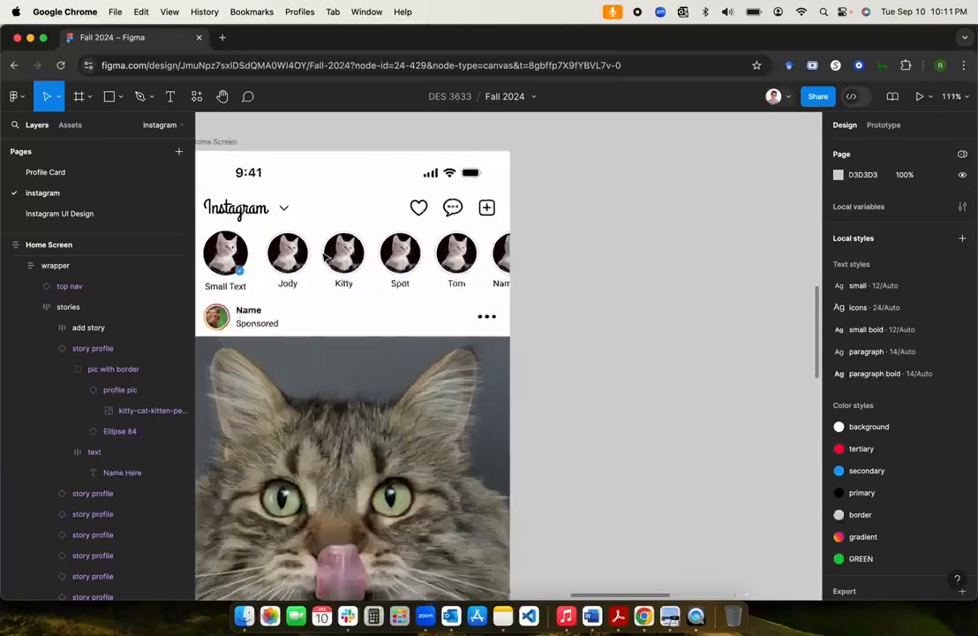
scroll(325, 256, left, 4)
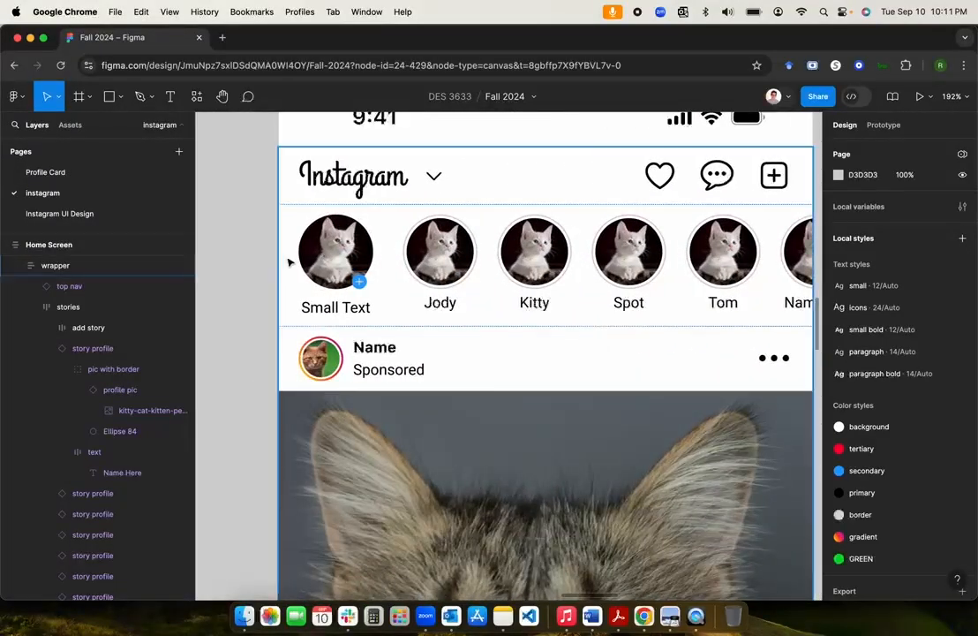
scroll(288, 258, down, 5)
scroll(291, 260, up, 4)
scroll(291, 261, right, 4)
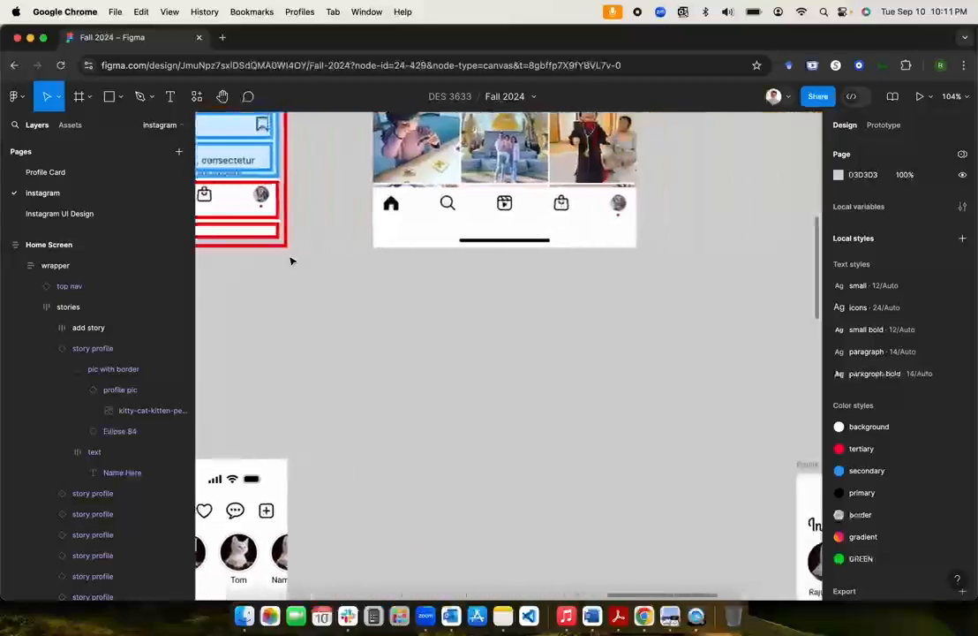
scroll(291, 260, up, 4)
scroll(291, 261, right, 3)
scroll(291, 260, down, 3)
scroll(291, 261, up, 4)
scroll(291, 260, right, 4)
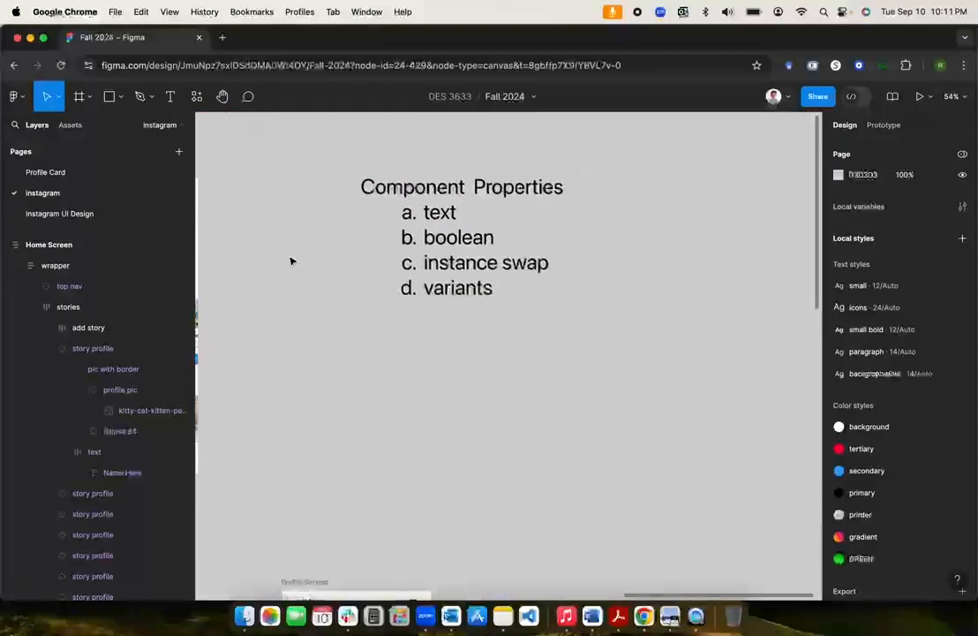
Step: Pan around the canvas, briefly selecting the notes' instance swap line and the share panel
scroll(290, 259, up, 3)
triple_click(609, 283)
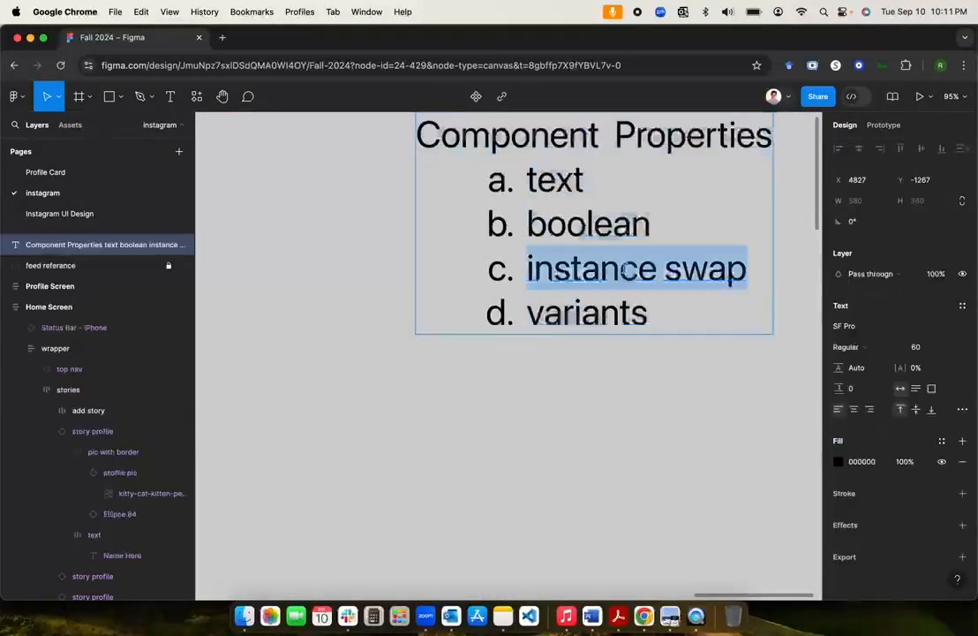
key(Escape)
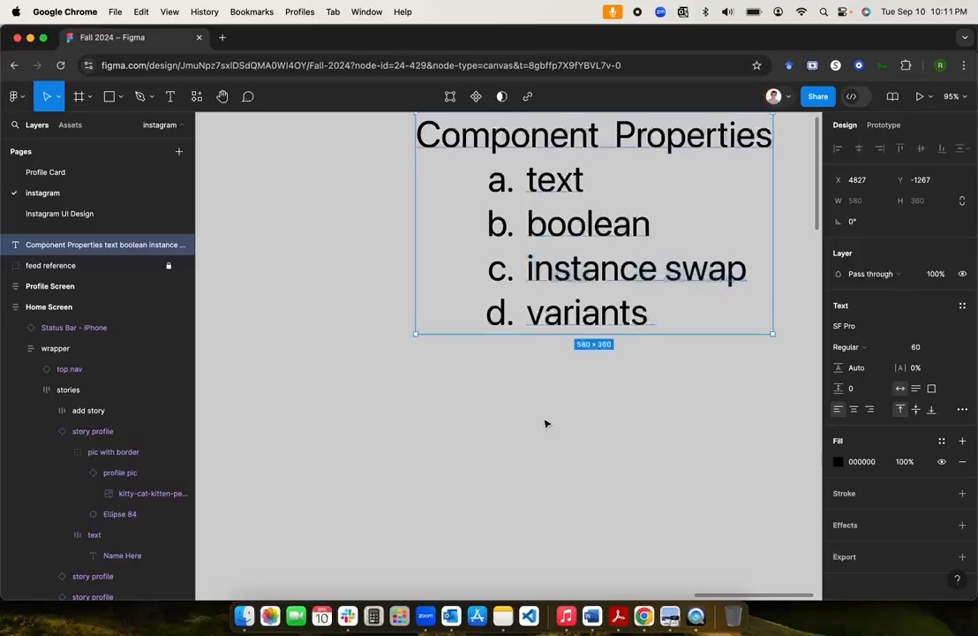
scroll(545, 424, down, 5)
scroll(545, 426, left, 3)
scroll(545, 425, up, 2)
scroll(546, 426, down, 5)
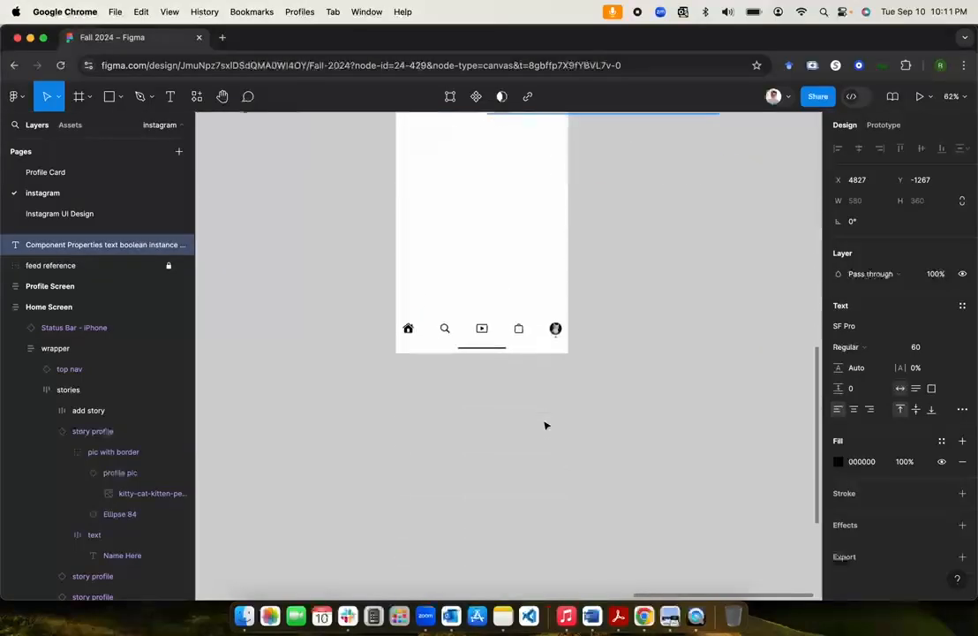
scroll(546, 426, left, 4)
scroll(545, 426, up, 2)
scroll(546, 425, left, 2)
scroll(546, 425, right, 4)
scroll(546, 425, down, 2)
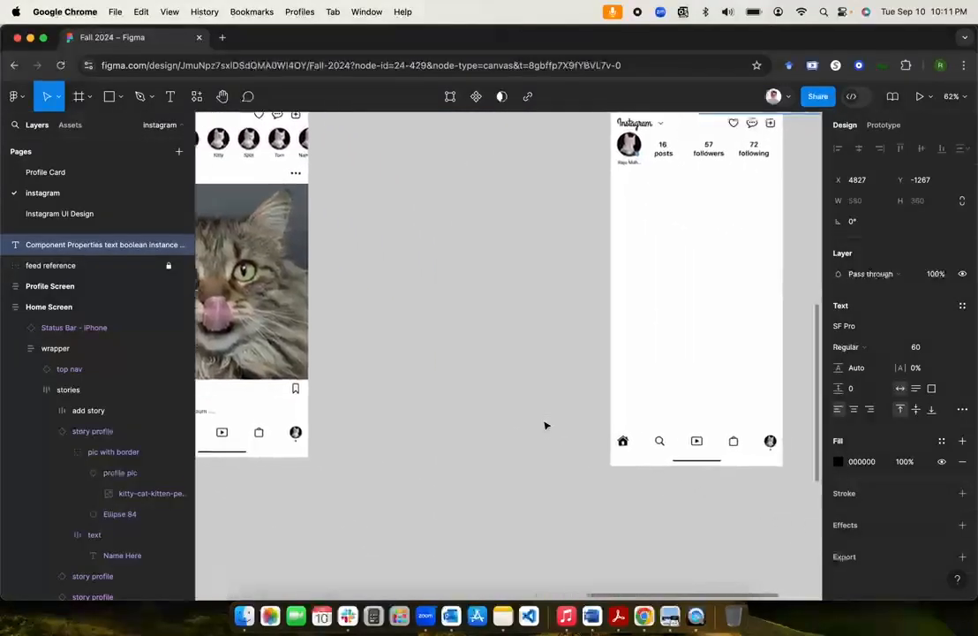
scroll(545, 425, down, 4)
scroll(546, 425, left, 1)
scroll(546, 425, down, 1)
scroll(546, 426, down, 5)
scroll(545, 426, left, 3)
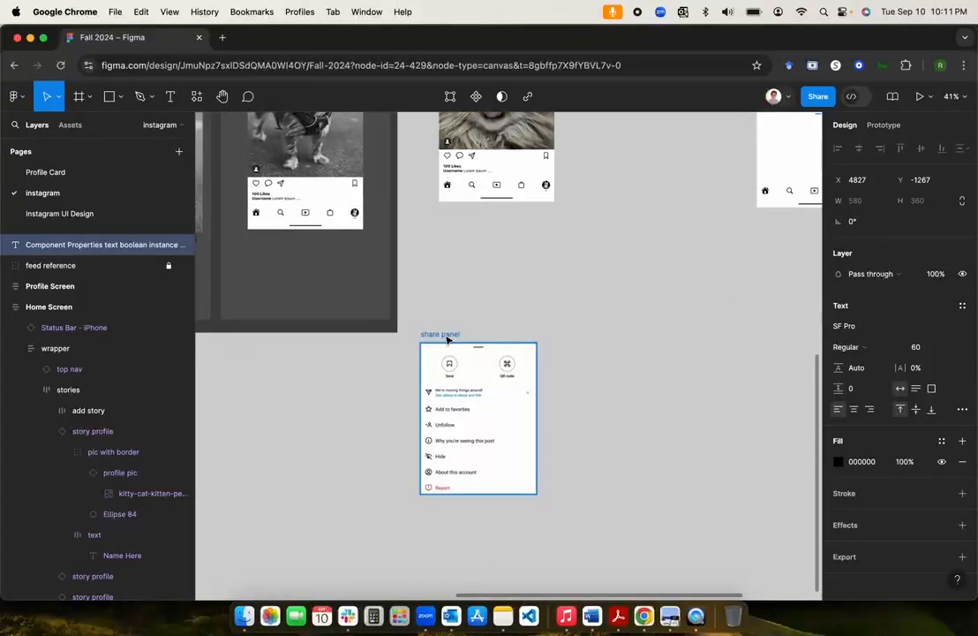
click(448, 339)
click(609, 418)
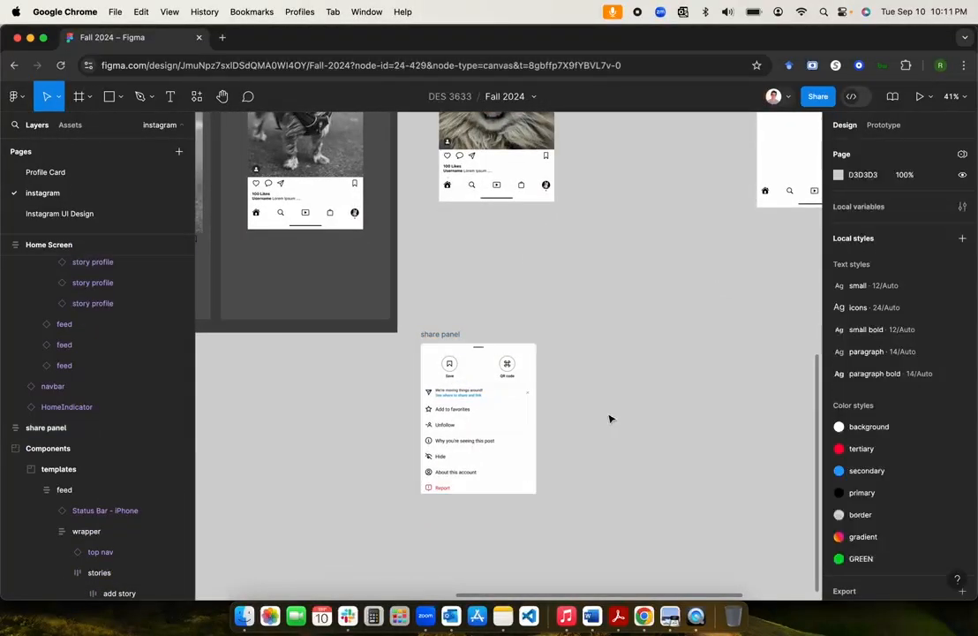
scroll(609, 419, up, 2)
scroll(609, 419, left, 1)
scroll(609, 419, up, 10)
scroll(609, 417, right, 5)
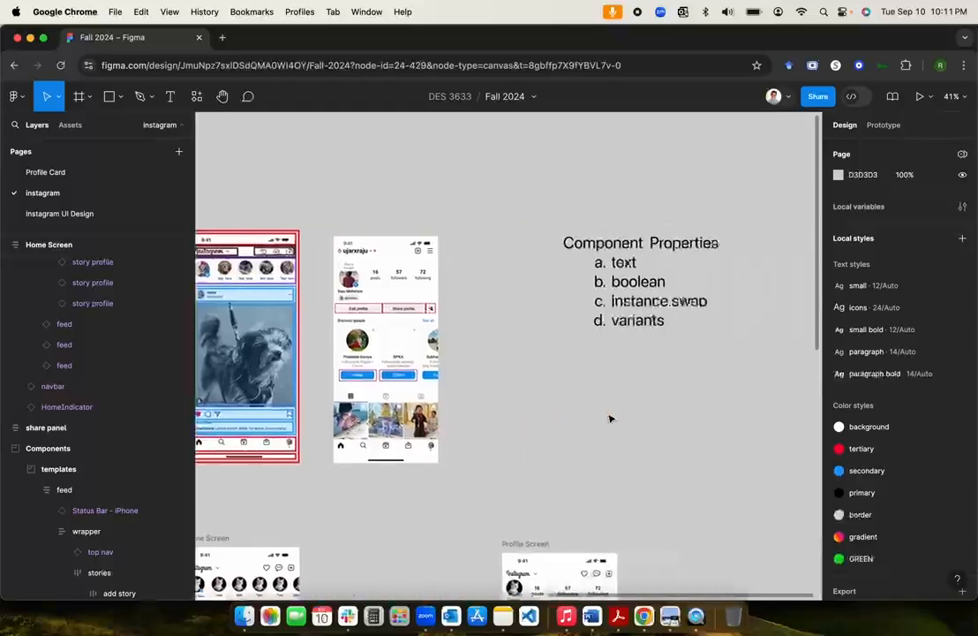
Step: Move the 'instance swap' line above 'boolean' so it becomes item b
triple_click(649, 301)
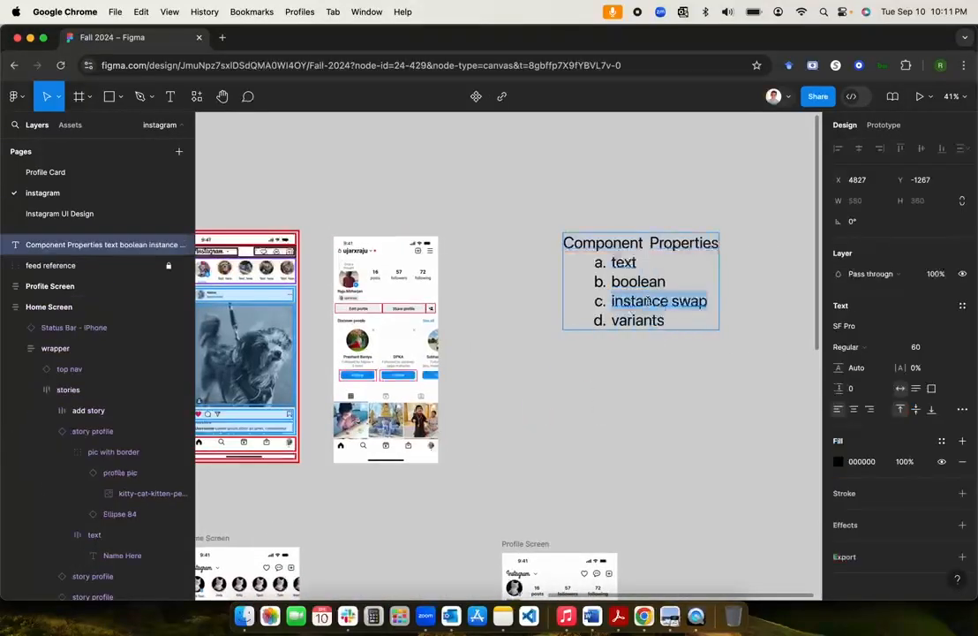
key(super+x)
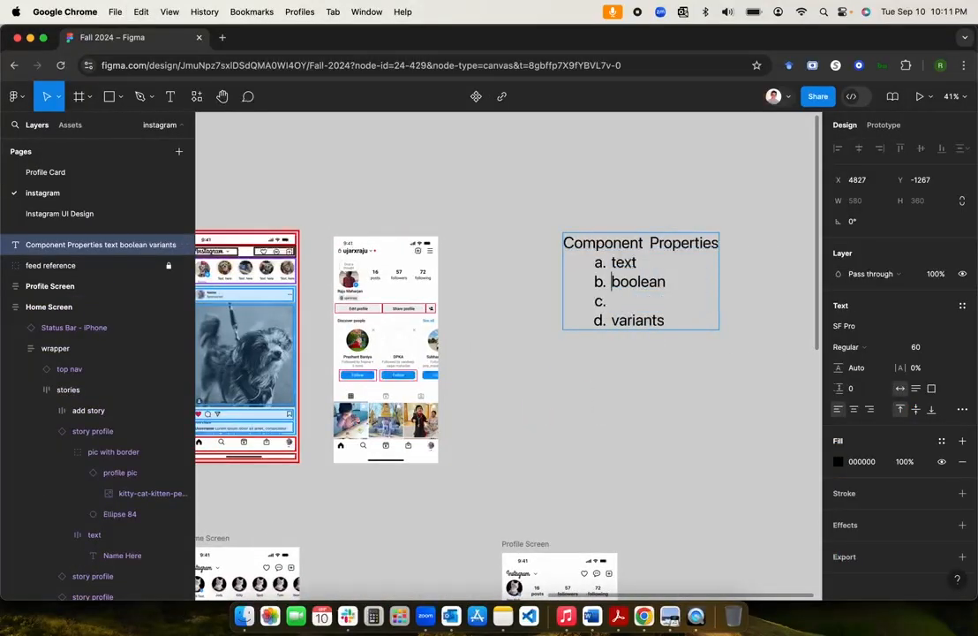
key(Up)
key(super+v)
key(Return)
key(BackSpace)
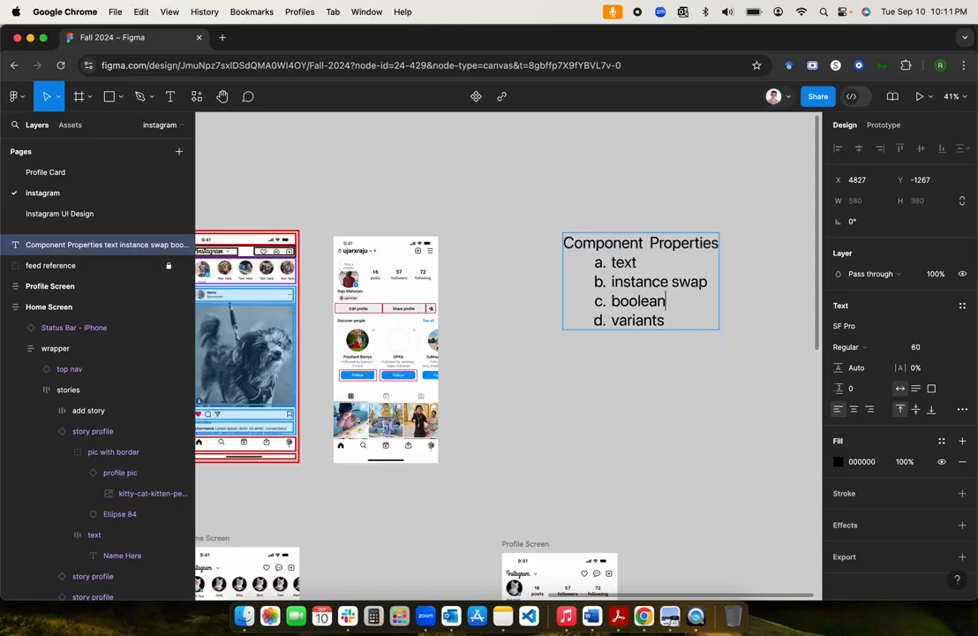
Step: Strike through the word 'text' on item a of the notes
triple_click(668, 280)
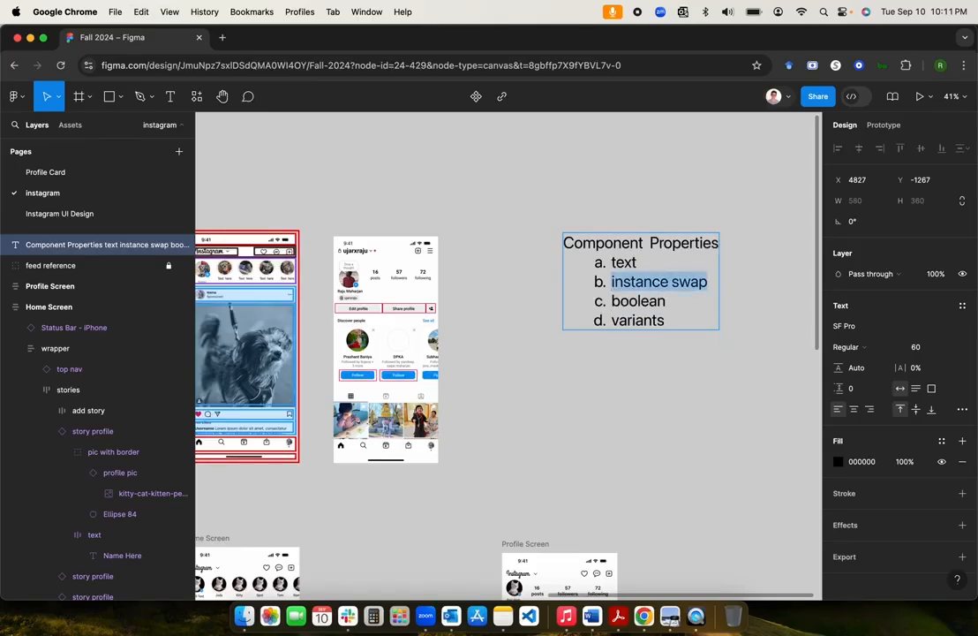
double_click(624, 262)
key(super+shift+x)
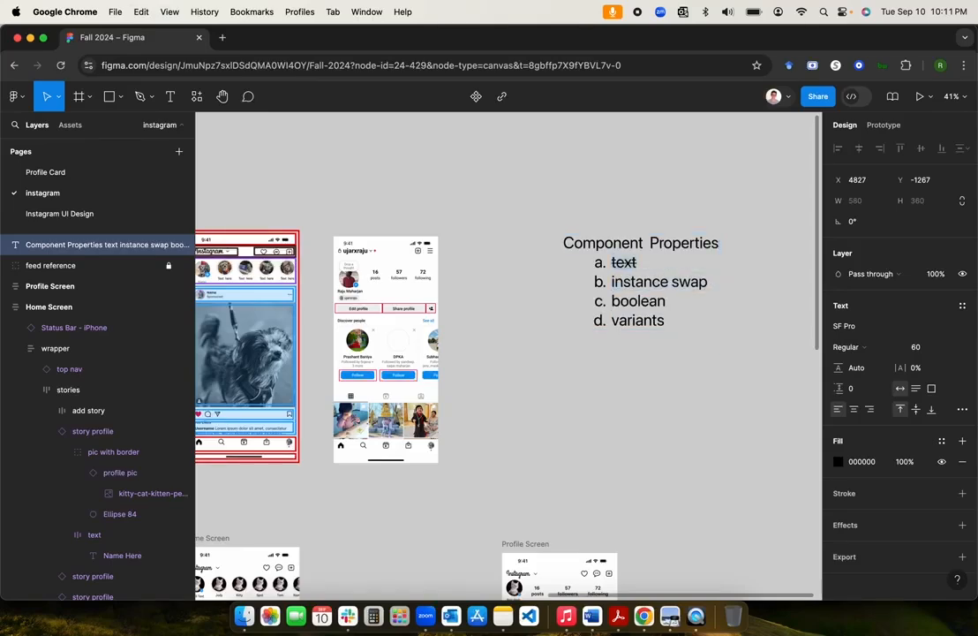
drag(611, 282, 707, 282)
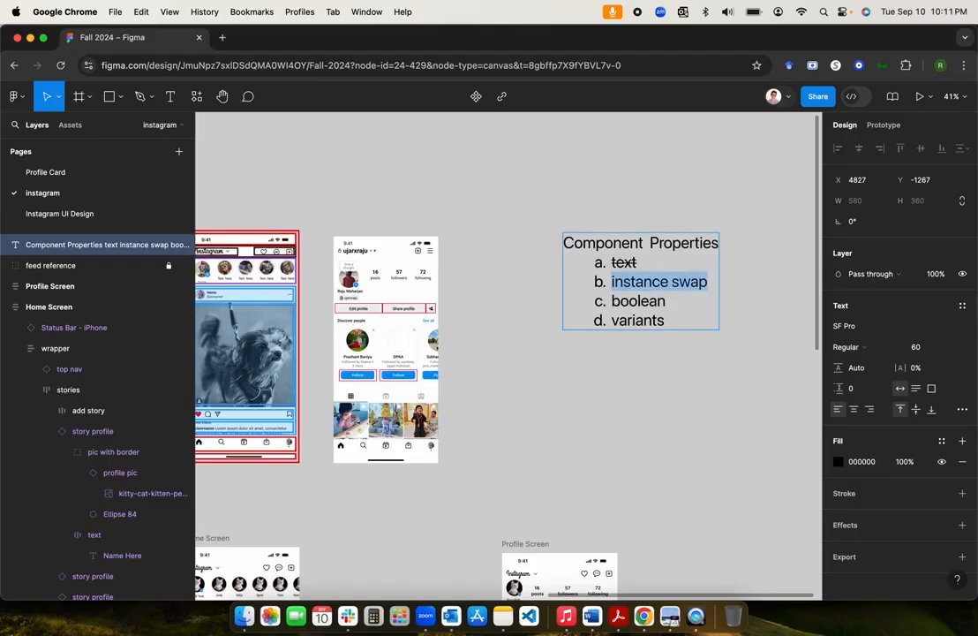
key(Escape)
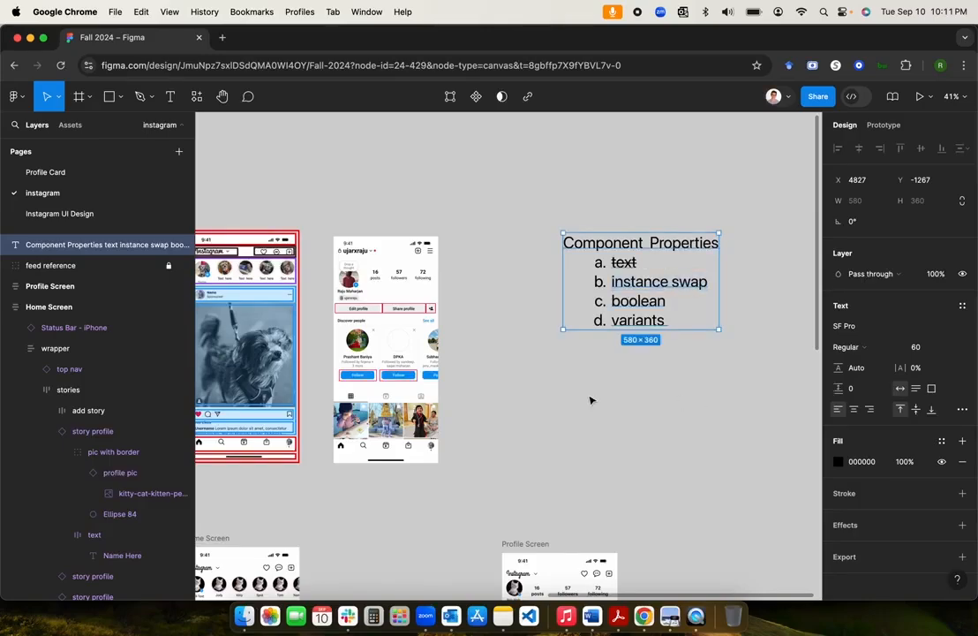
scroll(591, 400, down, 15)
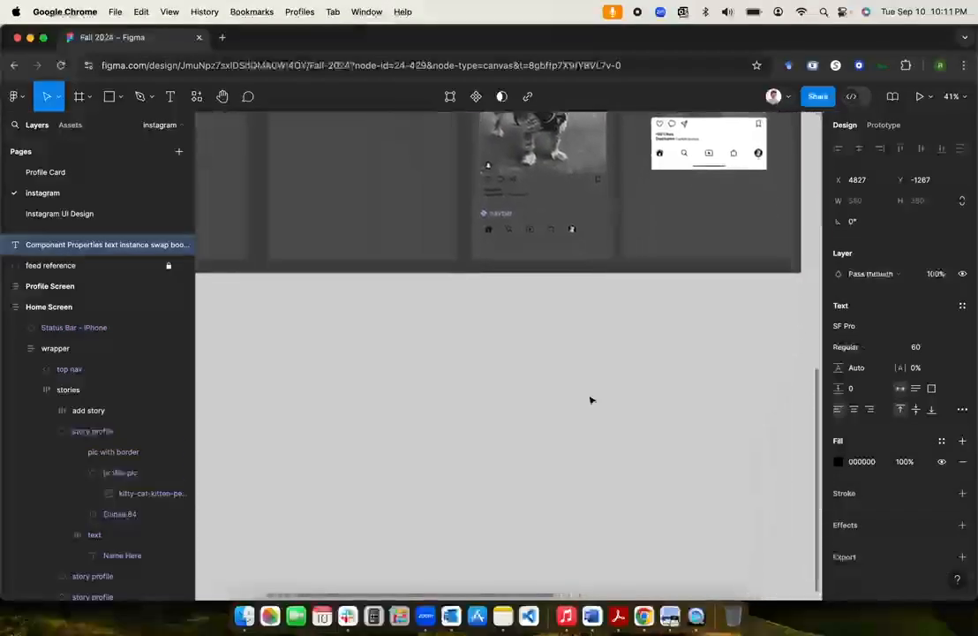
scroll(591, 400, down, 3)
scroll(592, 400, up, 5)
scroll(592, 401, down, 5)
scroll(592, 402, right, 4)
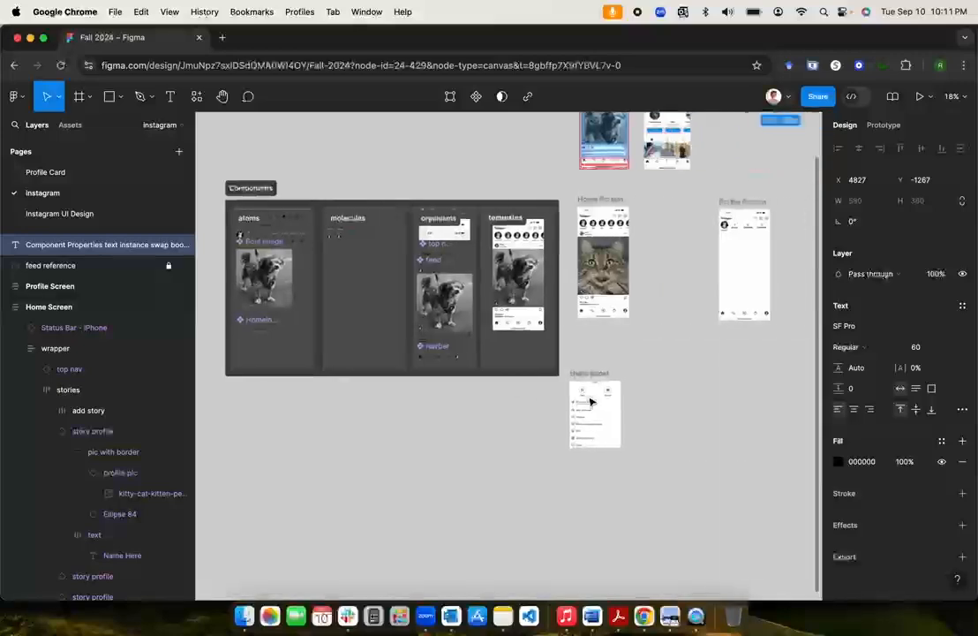
scroll(590, 400, up, 5)
click(618, 333)
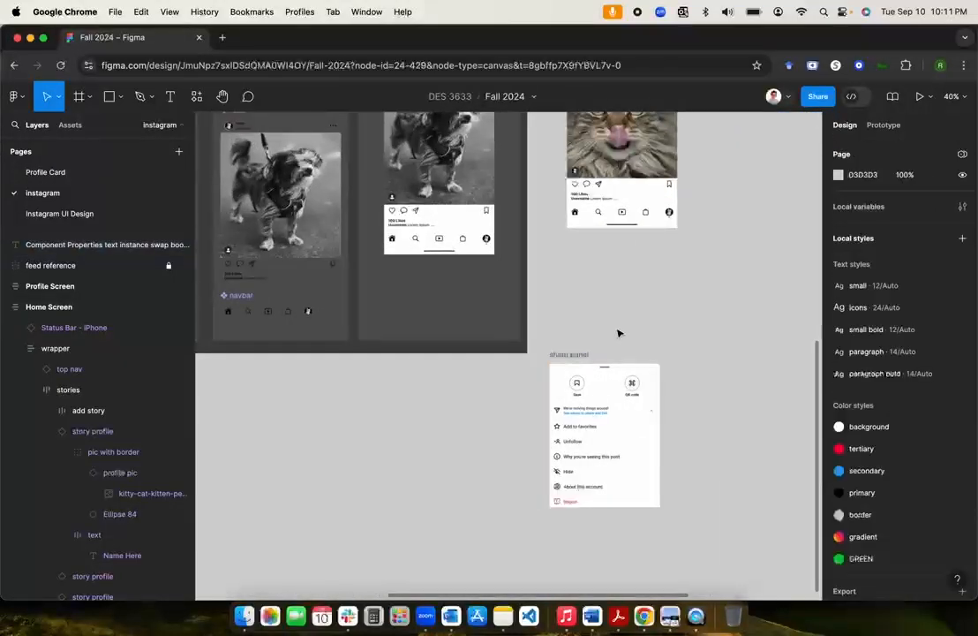
scroll(618, 333, down, 3)
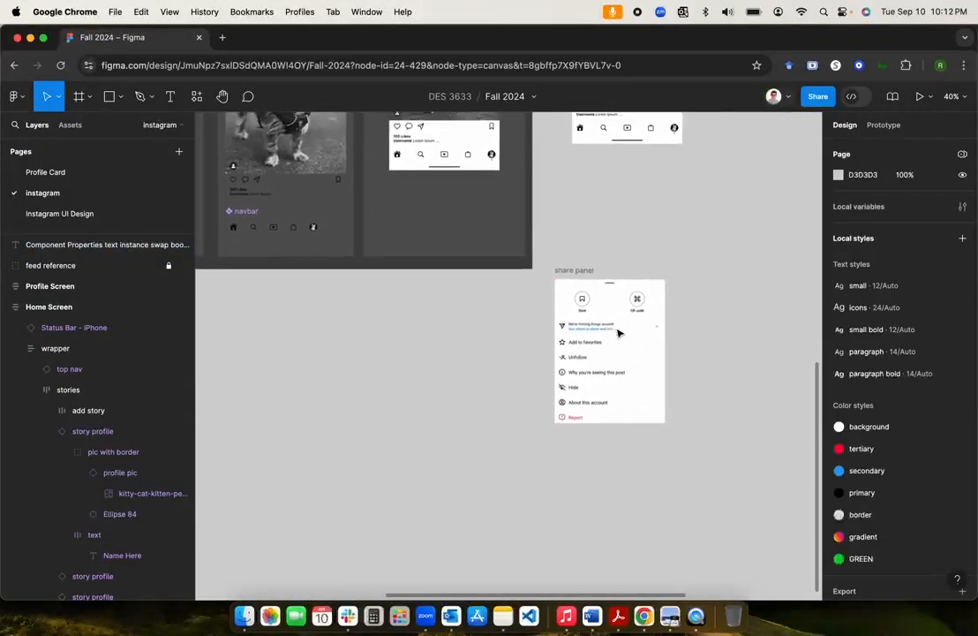
scroll(618, 332, left, 5)
scroll(618, 332, left, 2)
scroll(618, 333, right, 5)
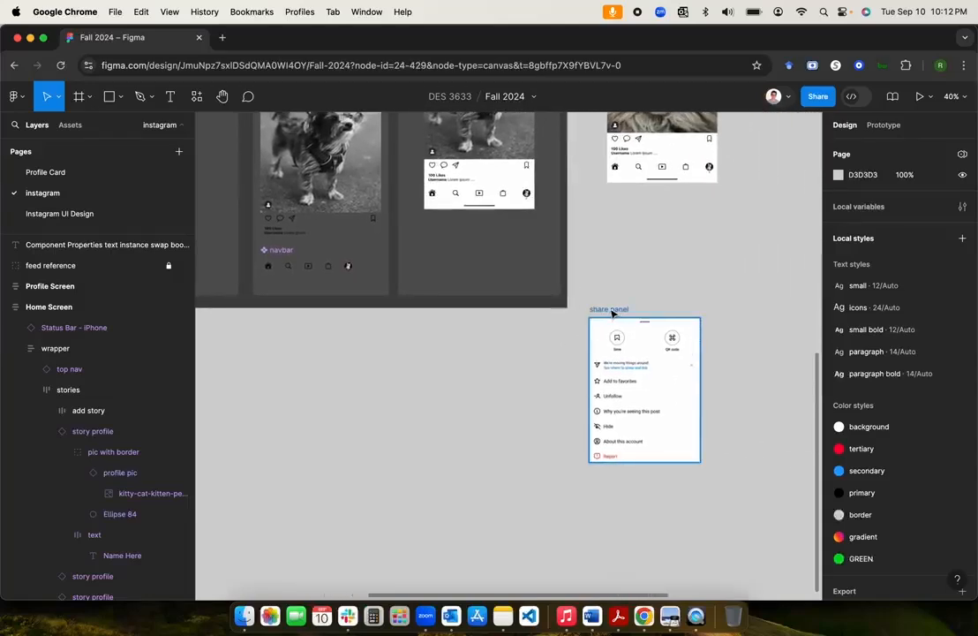
scroll(576, 325, left, 3)
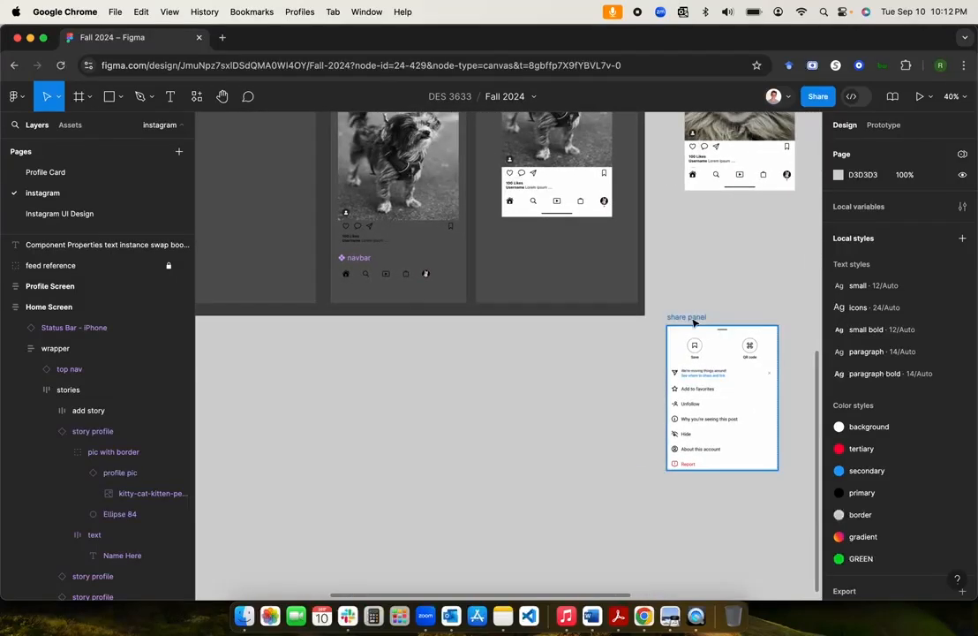
drag(694, 322, 375, 364)
scroll(374, 364, left, 7)
scroll(375, 364, up, 2)
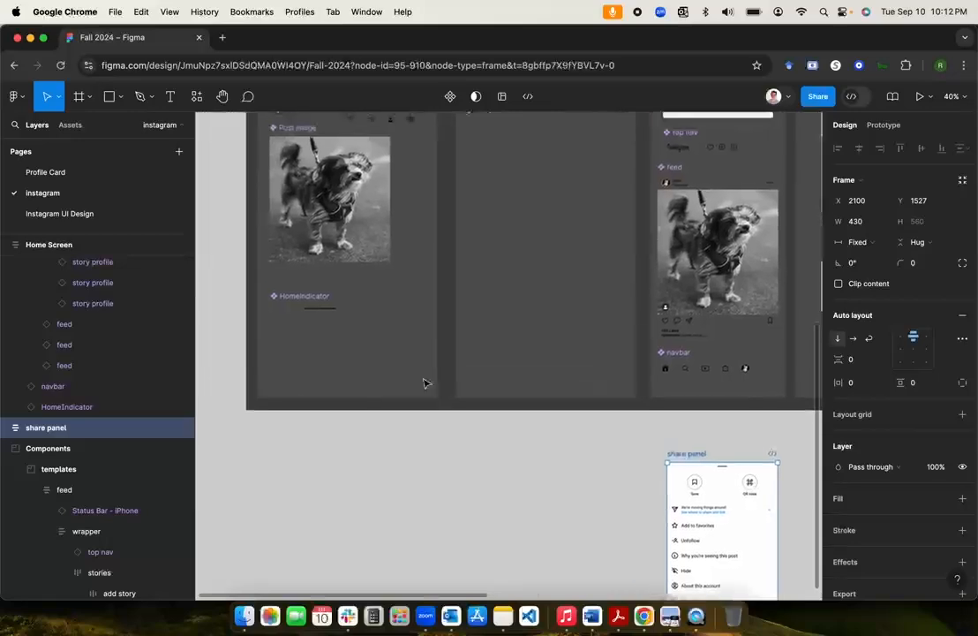
drag(687, 455, 510, 237)
scroll(510, 237, up, 2)
scroll(510, 238, left, 2)
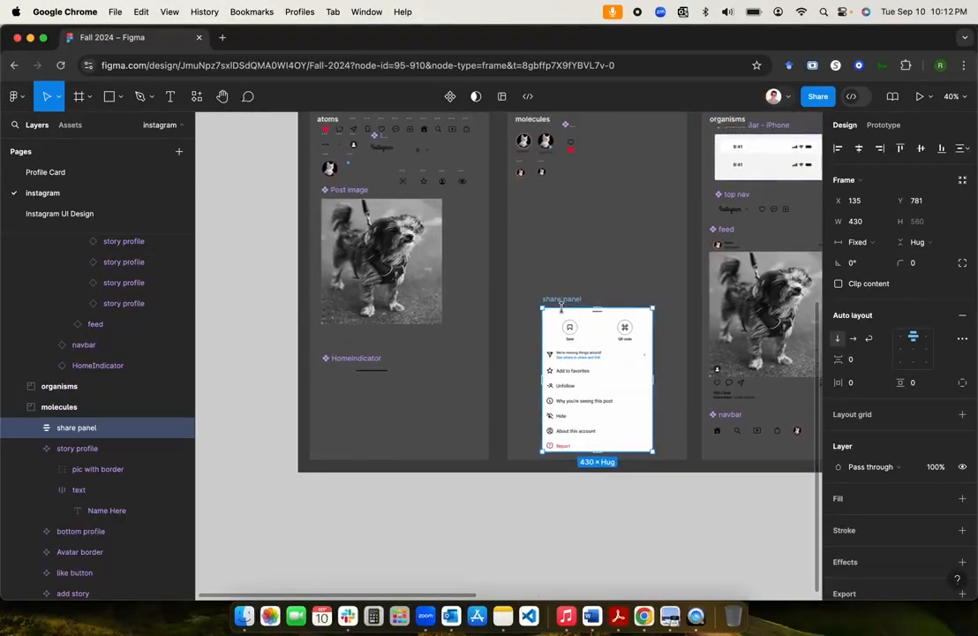
scroll(568, 311, up, 10)
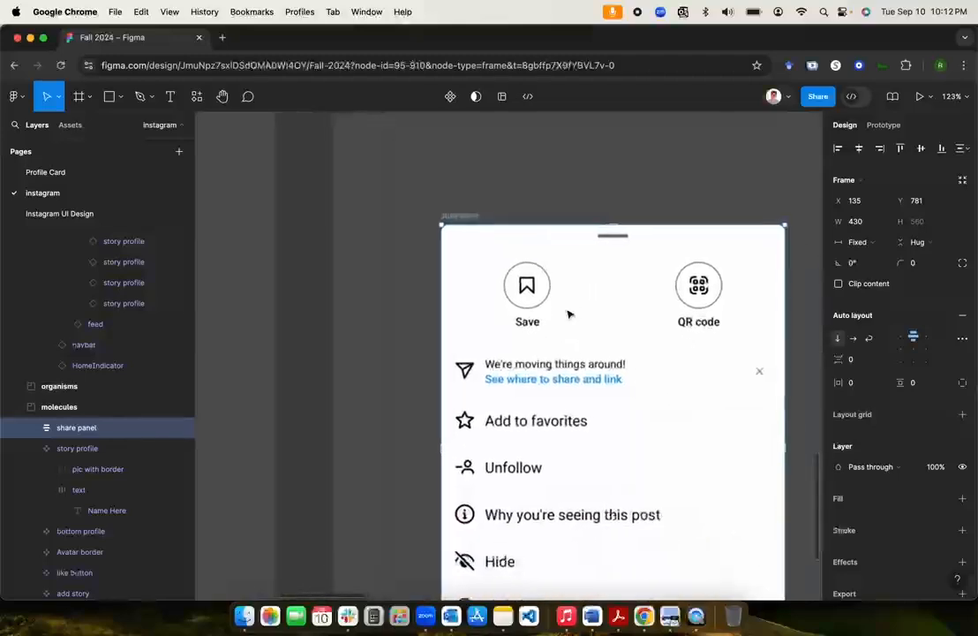
scroll(568, 313, down, 5)
scroll(569, 310, down, 3)
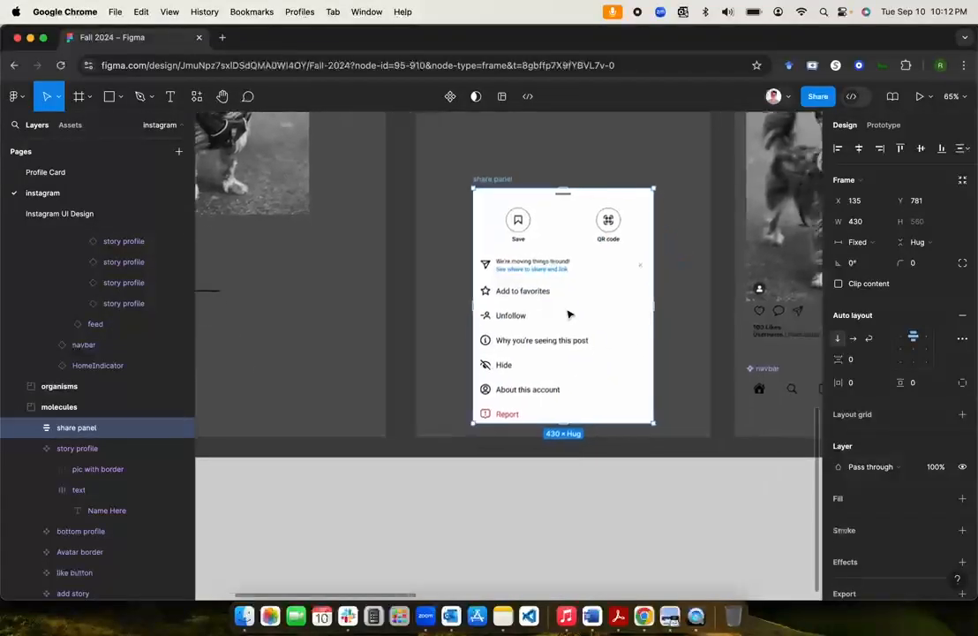
drag(498, 181, 454, 472)
scroll(454, 473, down, 2)
scroll(455, 473, right, 1)
scroll(456, 476, down, 2)
scroll(455, 477, right, 1)
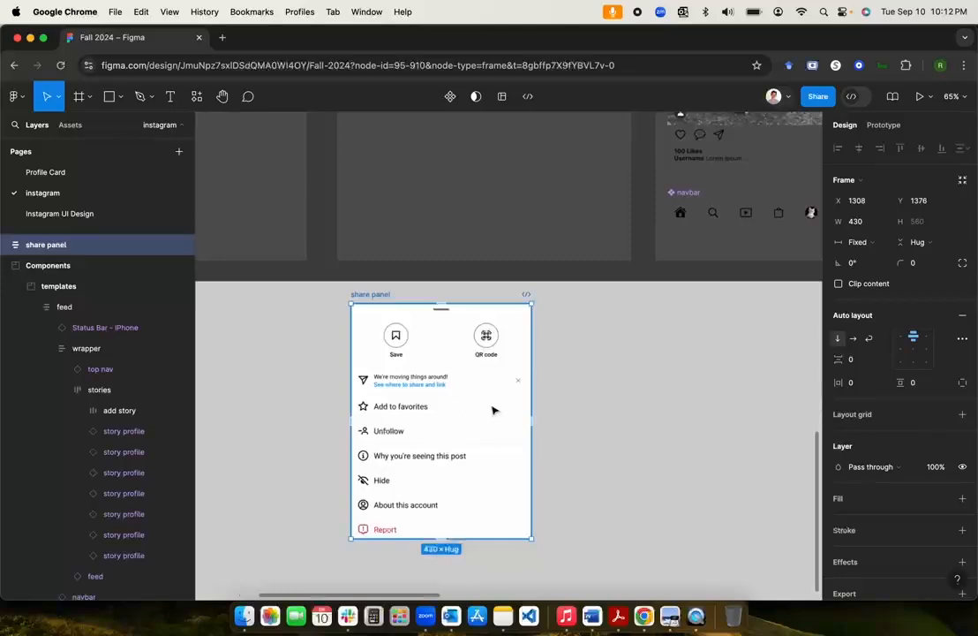
click(646, 442)
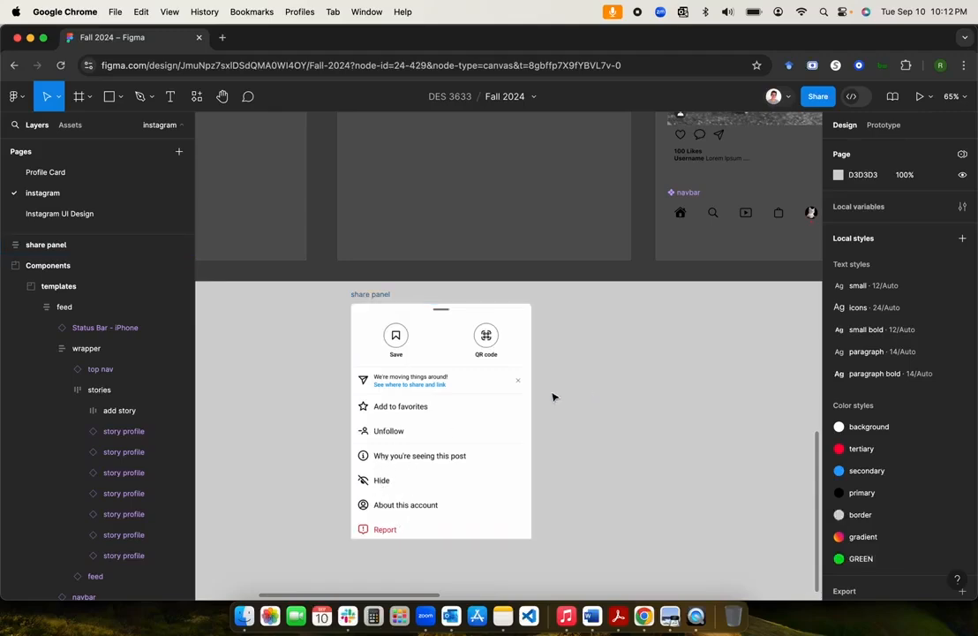
Step: Draw a rectangle ignoring auto layout and place it over the Add to favorites row
click(121, 102)
click(100, 125)
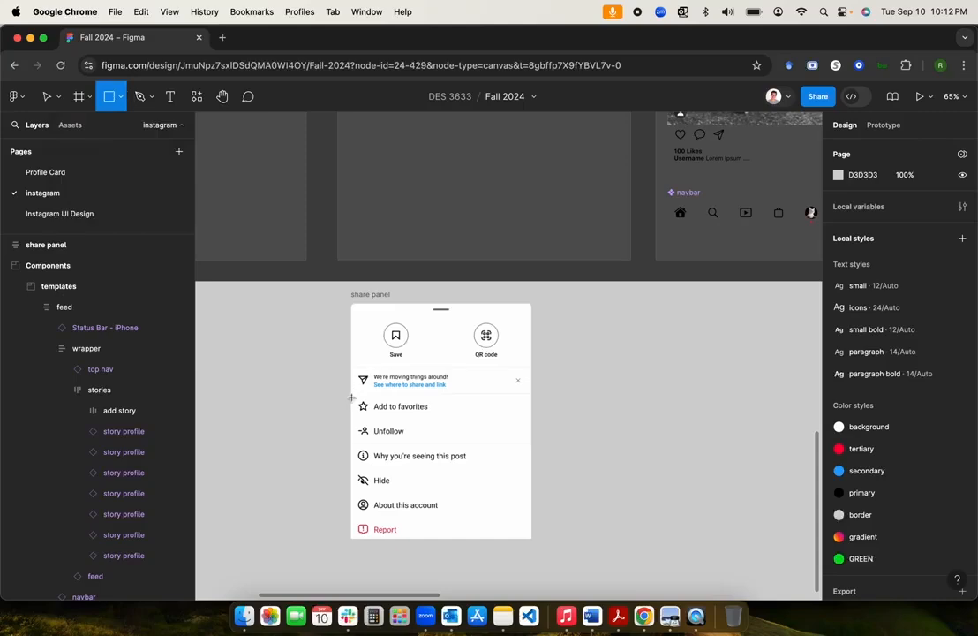
mouse_move(352, 395)
mouse_down()
mouse_move(438, 400)
mouse_move(485, 415)
mouse_up()
drag(404, 313, 387, 425)
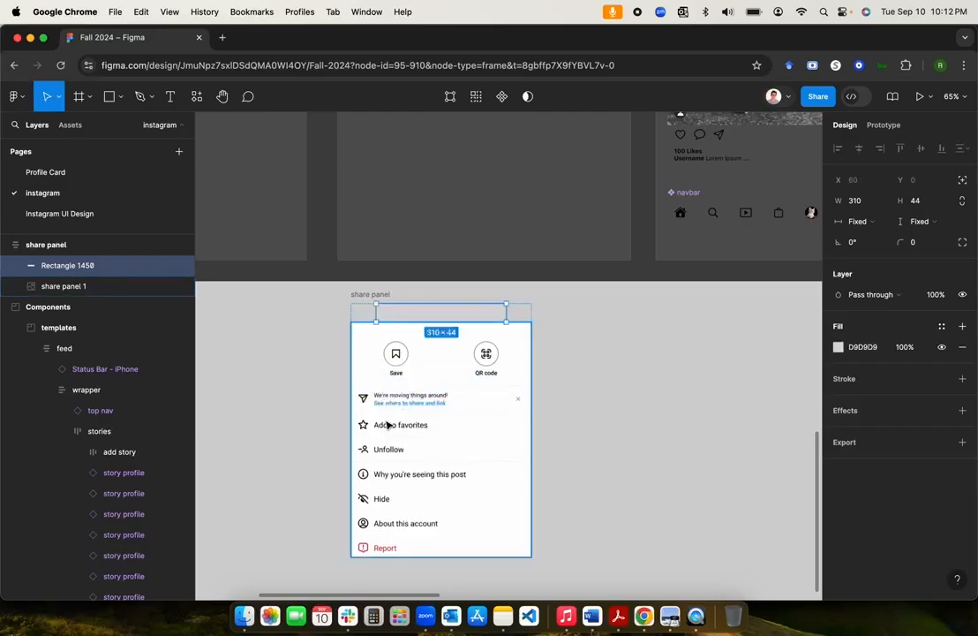
click(961, 181)
drag(394, 305, 399, 415)
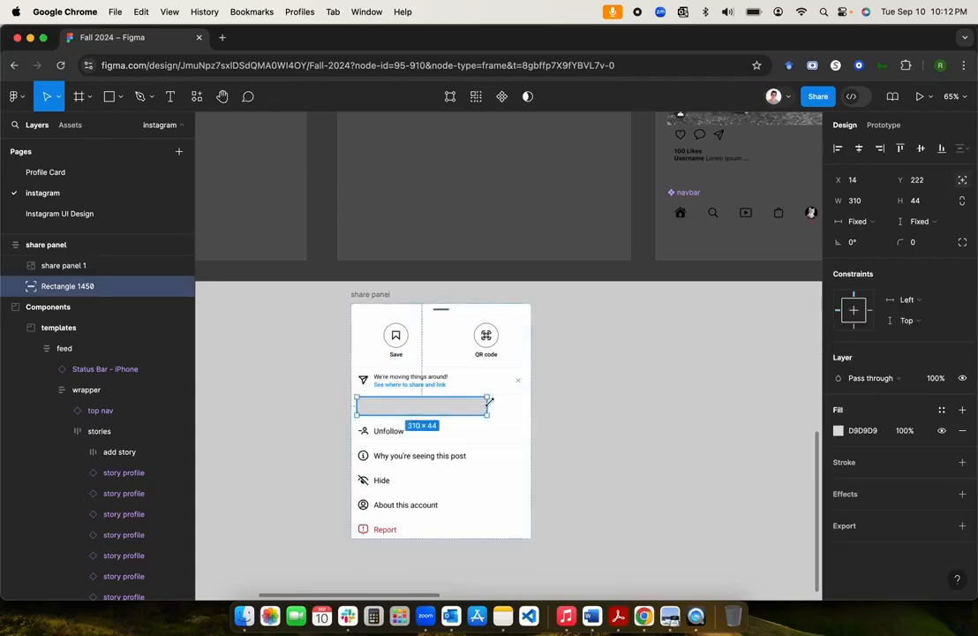
mouse_move(486, 406)
mouse_down()
mouse_move(522, 406)
mouse_move(492, 423)
mouse_up()
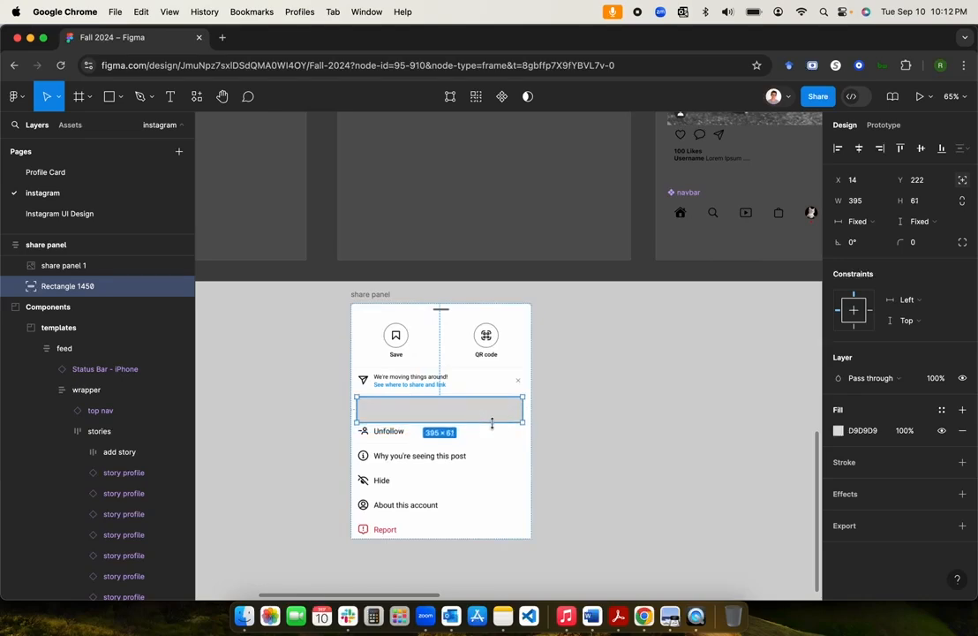
Step: Remove the rectangle's fill, give it a 4 px tertiary red stroke, and shorten it to 48 tall
click(962, 430)
click(963, 441)
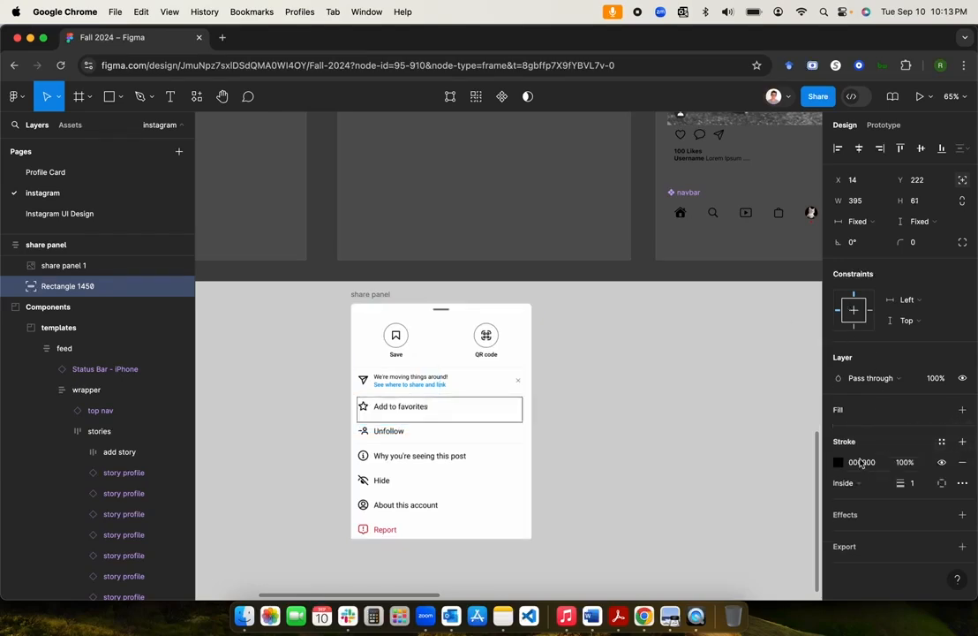
click(941, 440)
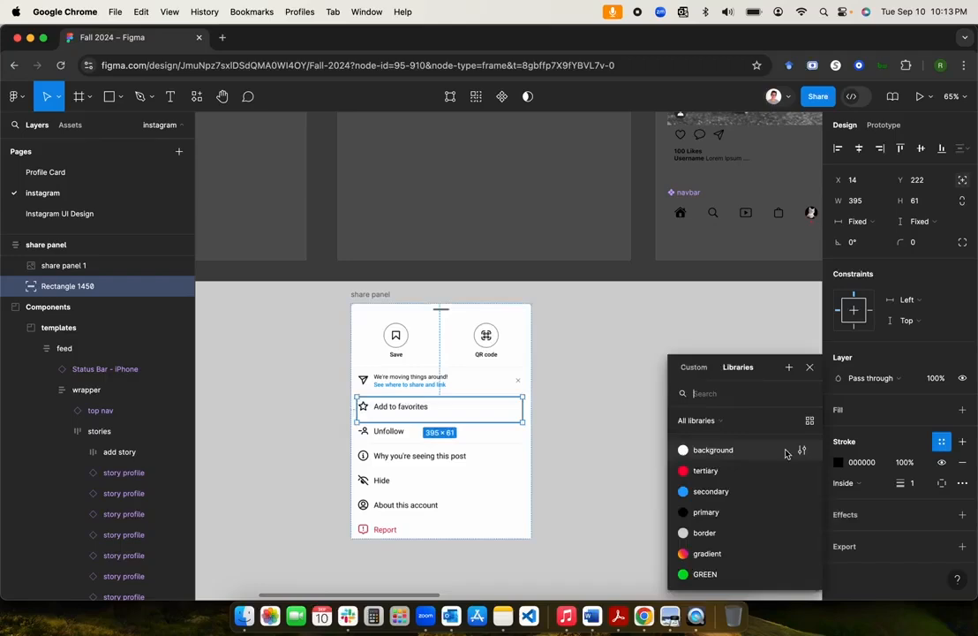
click(702, 468)
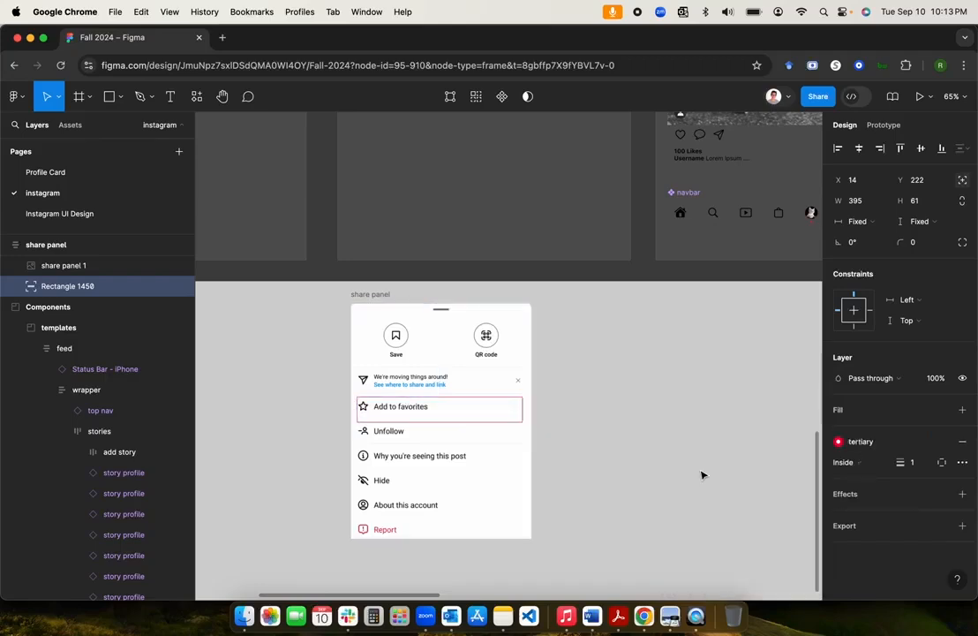
click(915, 465)
text(4)
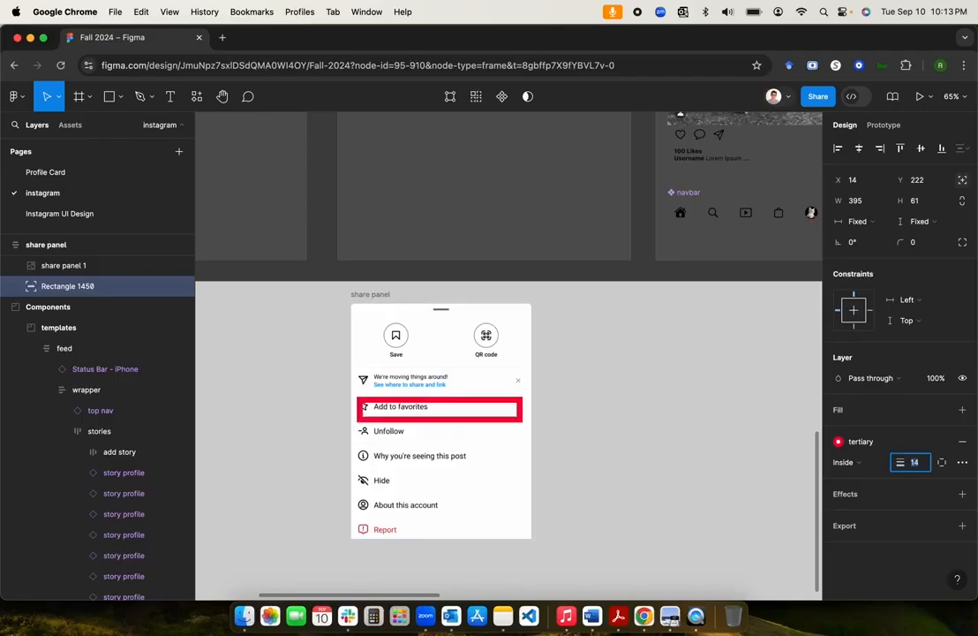
click(458, 418)
drag(458, 418, 458, 416)
click(601, 414)
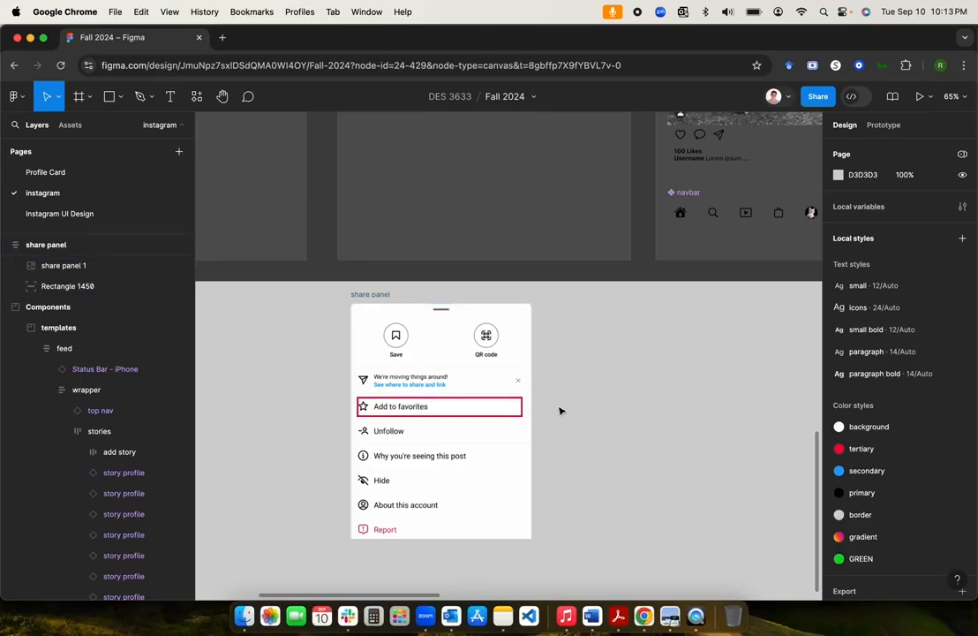
scroll(560, 411, up, 2)
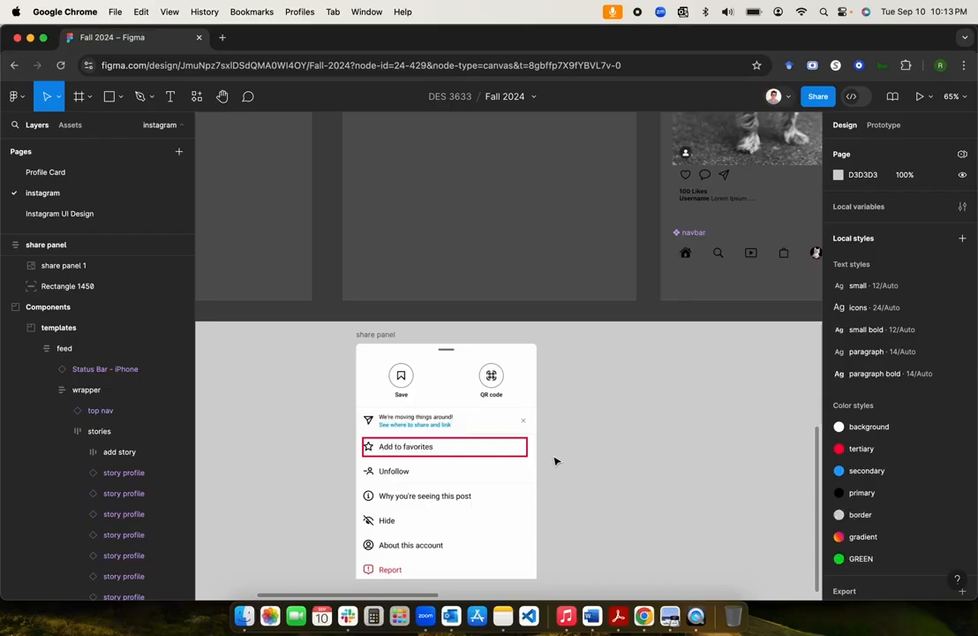
scroll(578, 402, down, 3)
scroll(578, 402, up, 5)
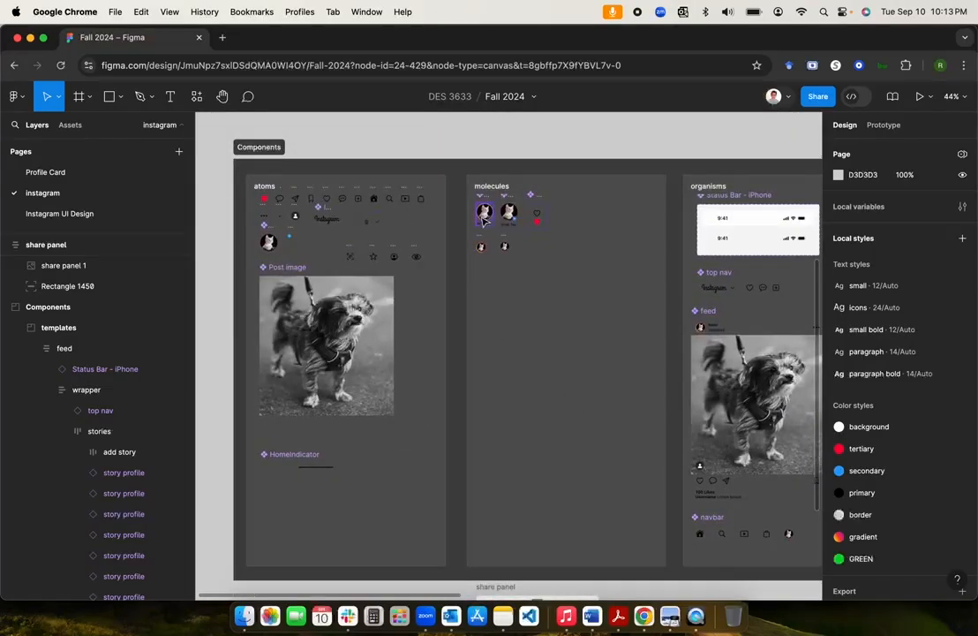
scroll(516, 349, down, 5)
scroll(516, 348, up, 2)
scroll(517, 349, down, 2)
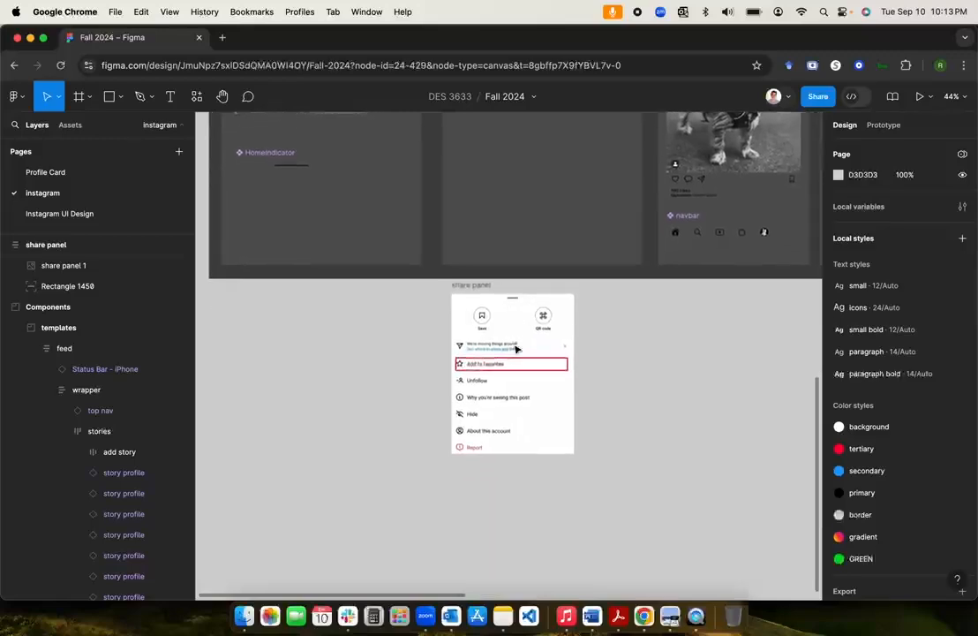
scroll(517, 348, up, 5)
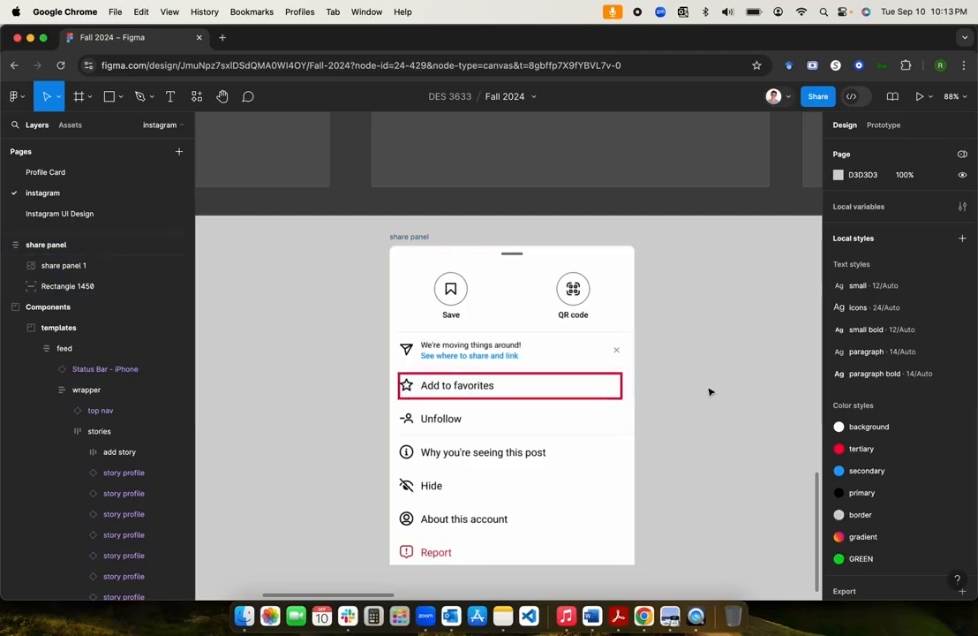
scroll(710, 392, up, 1)
scroll(710, 392, down, 3)
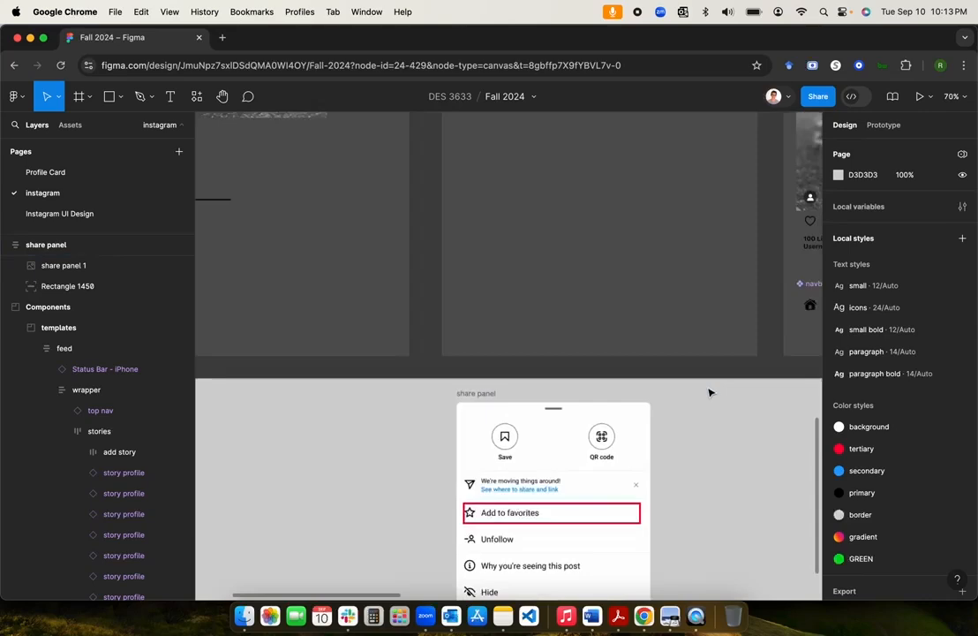
click(477, 517)
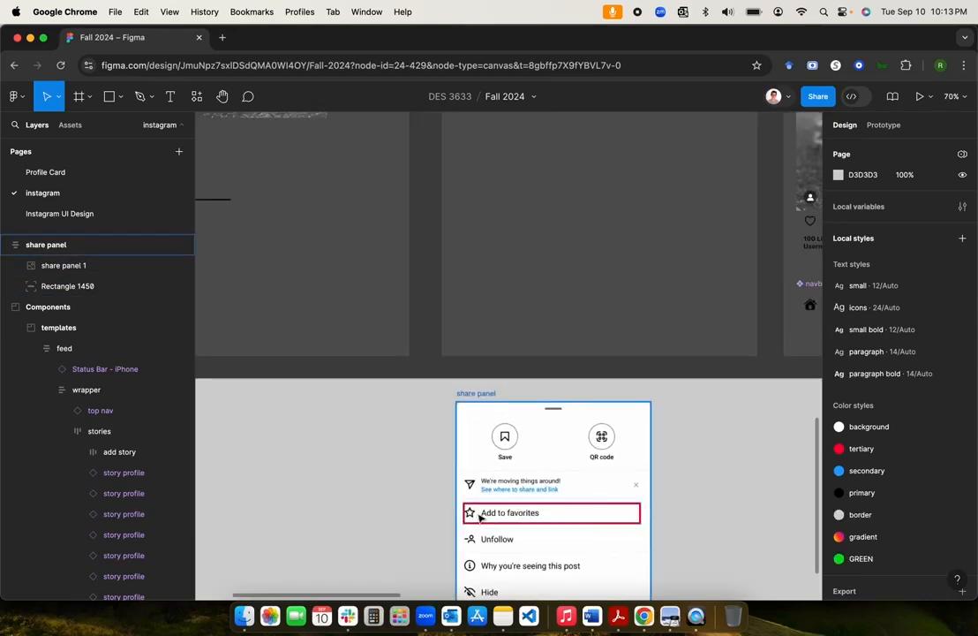
scroll(477, 517, down, 3)
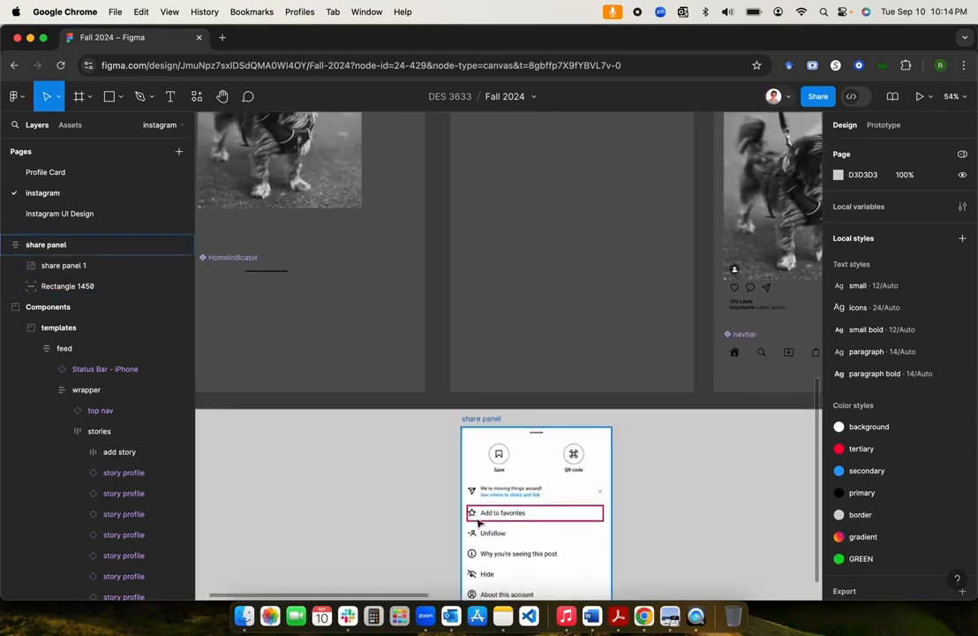
click(399, 490)
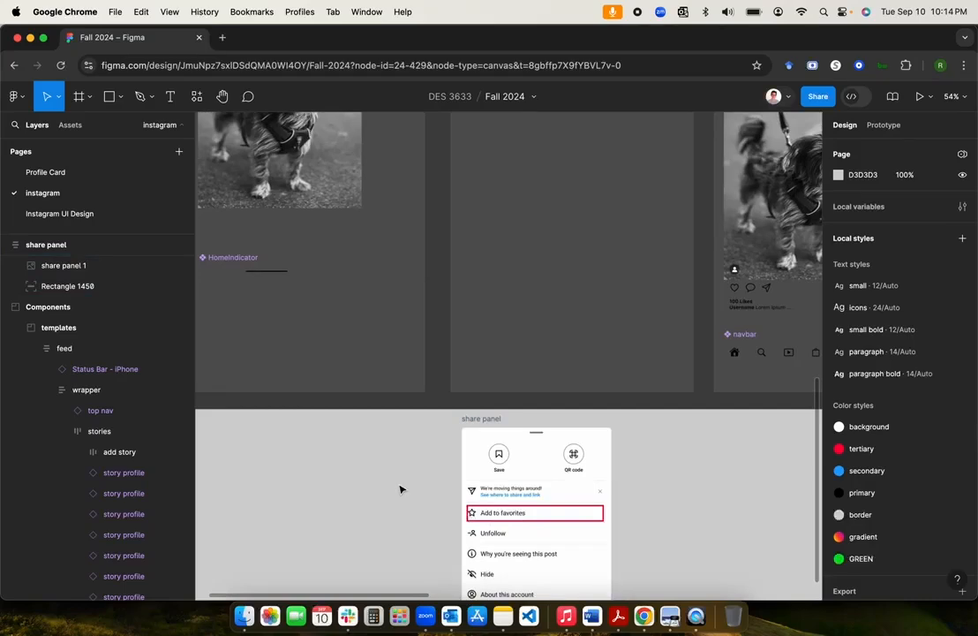
scroll(399, 487, up, 5)
scroll(390, 477, down, 2)
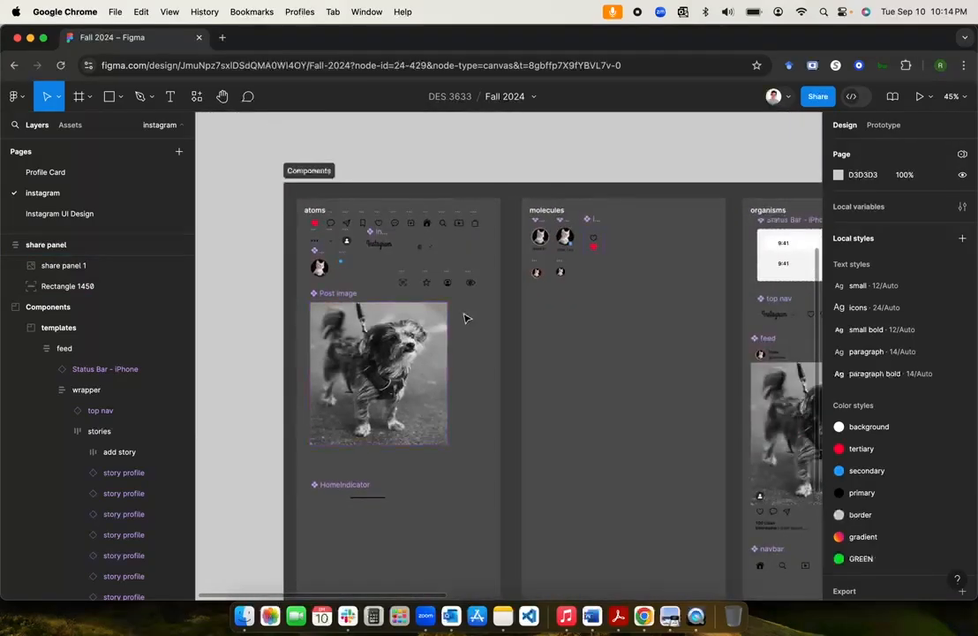
Step: Duplicate the star icon component and move the copy into the molecules frame
click(426, 281)
scroll(427, 280, up, 5)
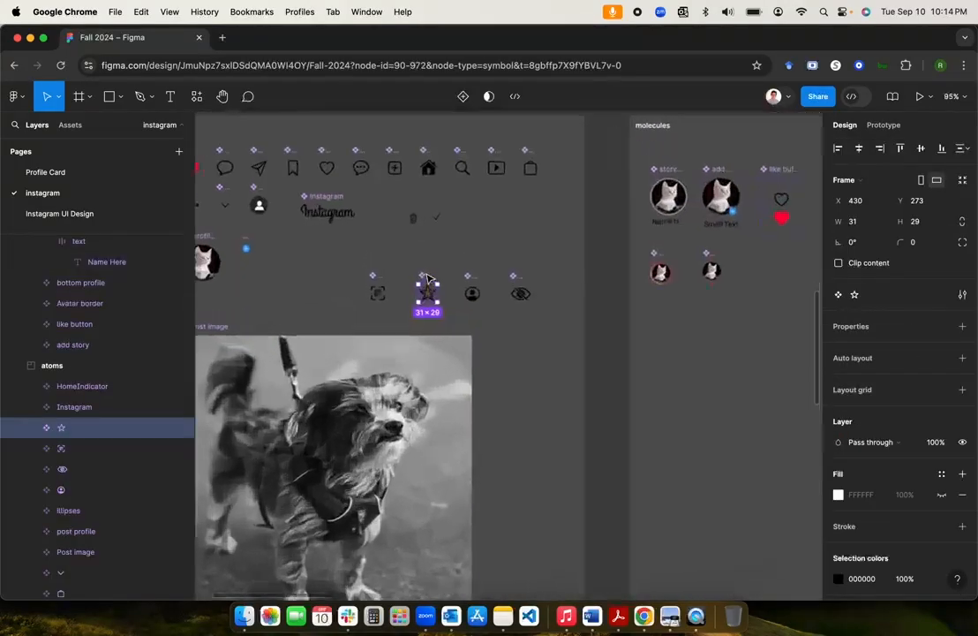
key(super+d)
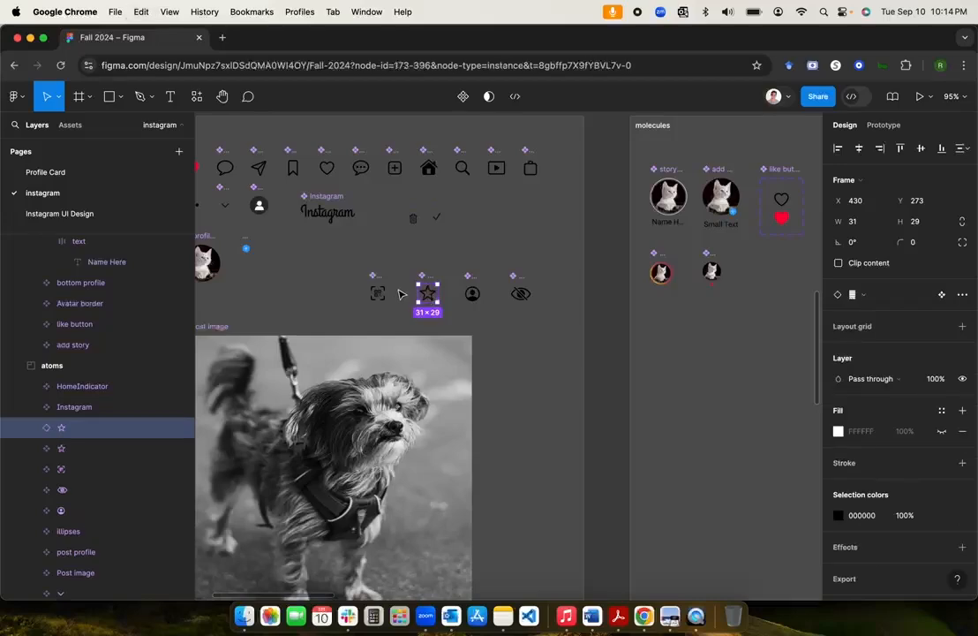
drag(429, 297, 670, 450)
scroll(671, 450, down, 3)
scroll(671, 450, right, 3)
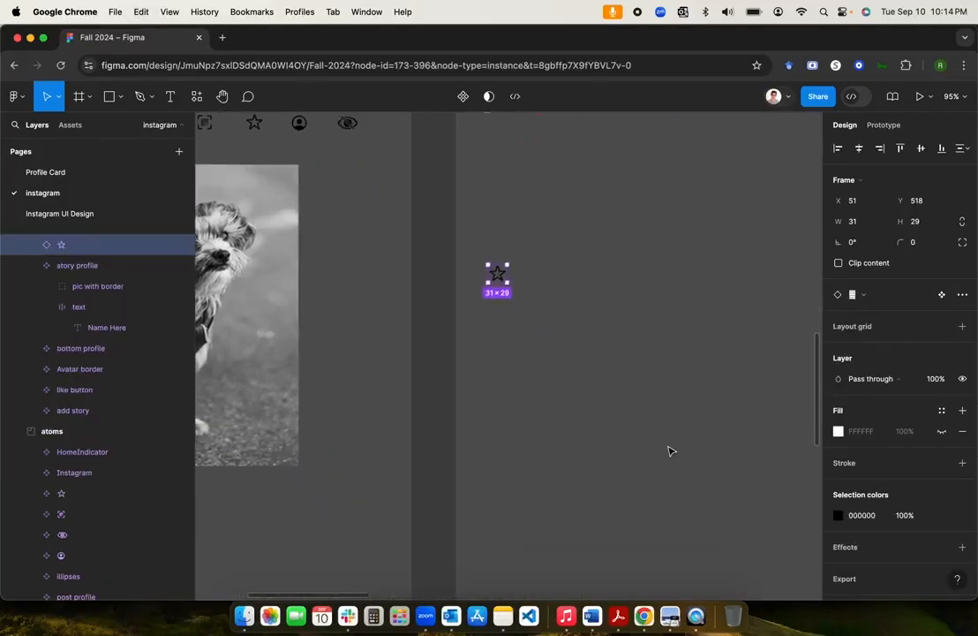
scroll(671, 451, down, 5)
scroll(668, 448, up, 3)
scroll(668, 448, up, 5)
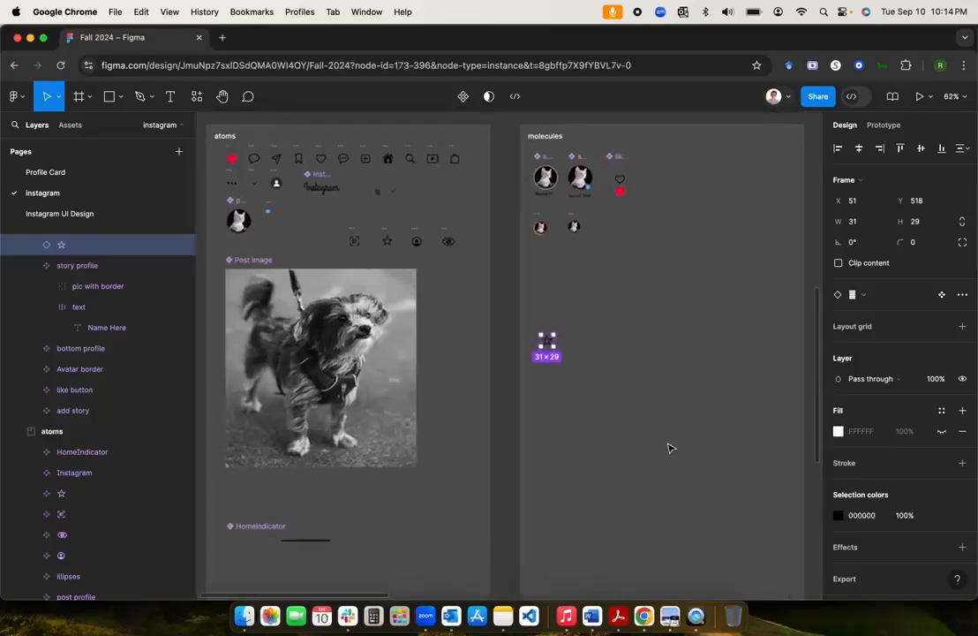
Step: Add an 'Add to favorites' text label beside the star
click(174, 98)
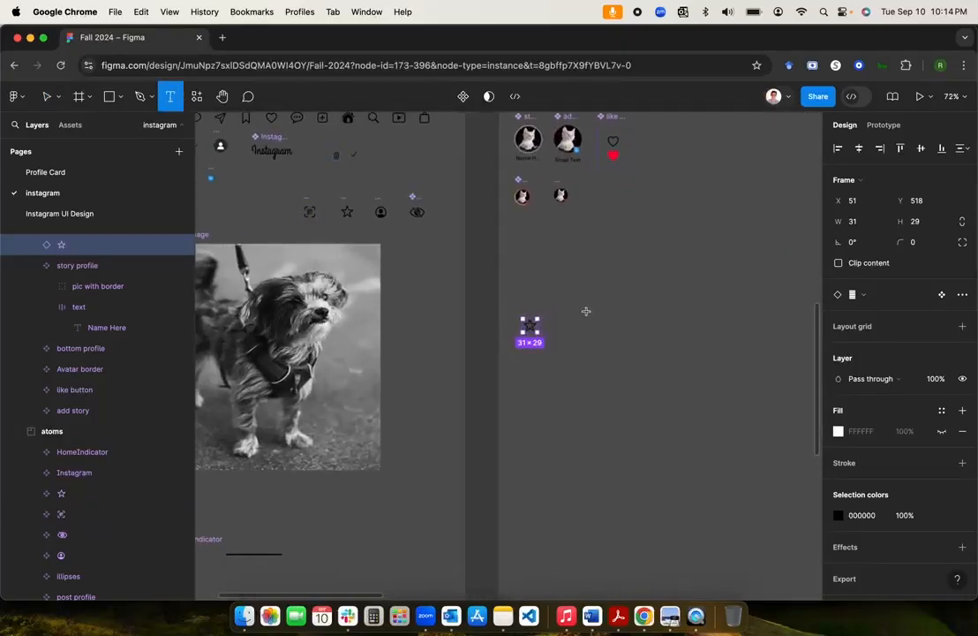
click(552, 320)
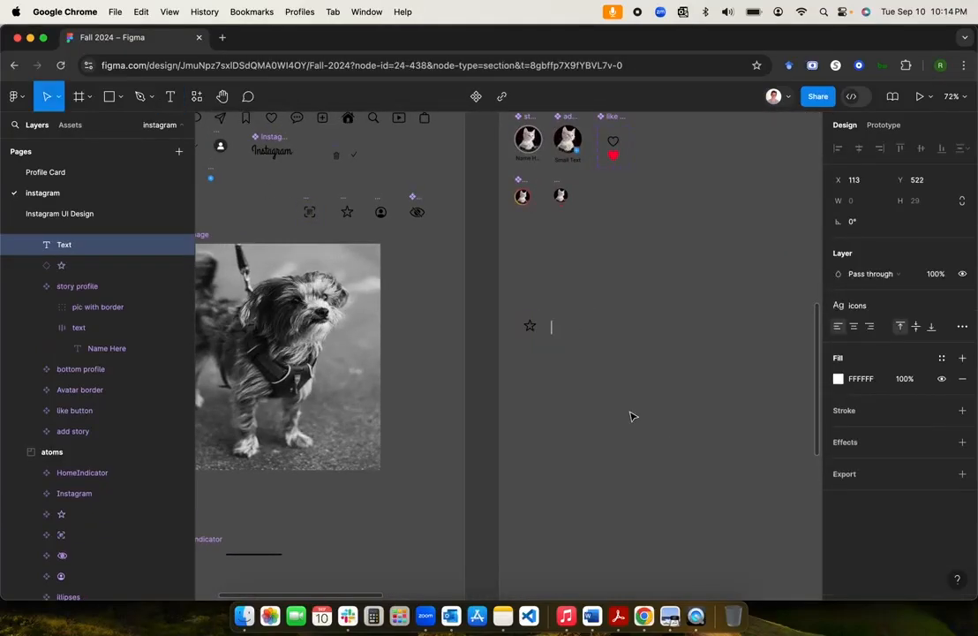
text(Add to favorites)
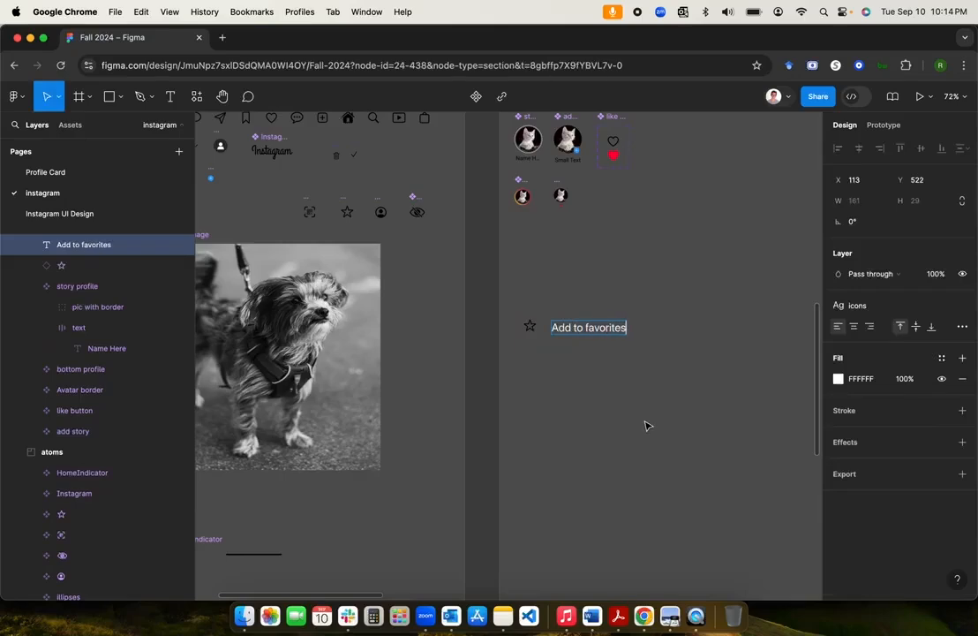
key(Escape)
scroll(694, 495, down, 10)
scroll(694, 496, down, 3)
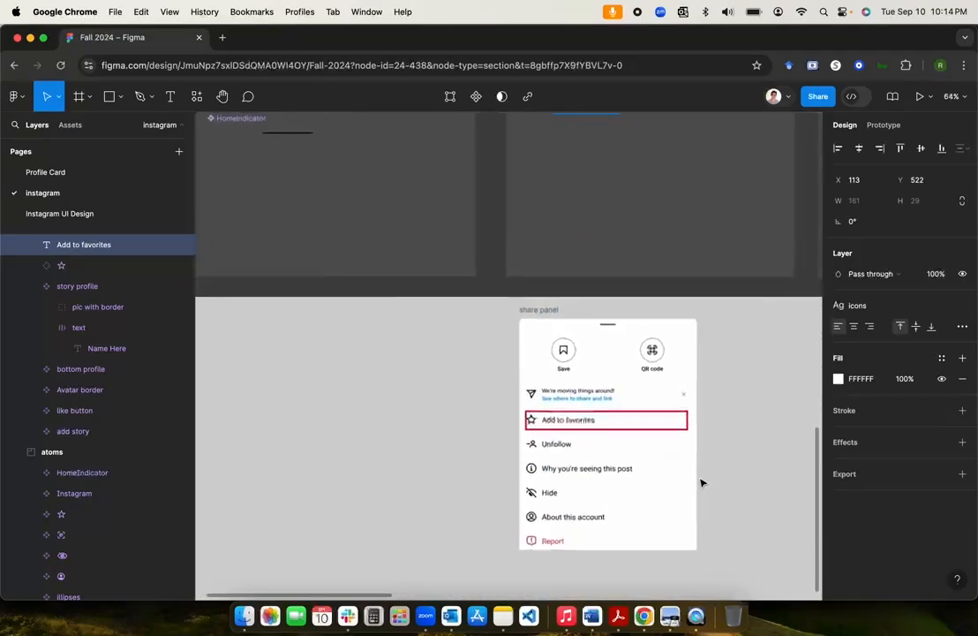
scroll(701, 483, up, 10)
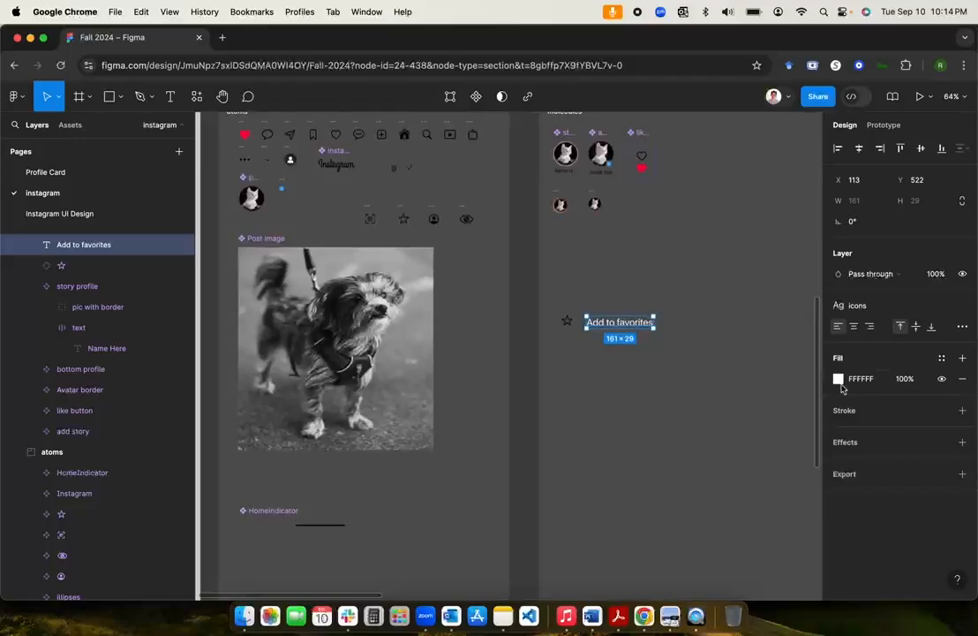
Step: Apply the icons text style to the label and nudge it closer to the star
click(858, 309)
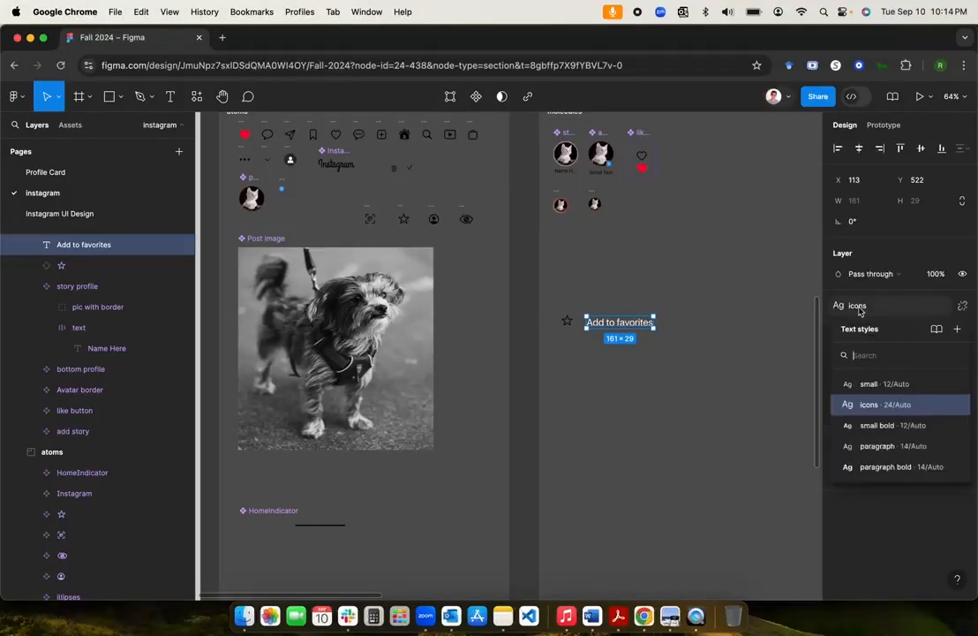
click(878, 446)
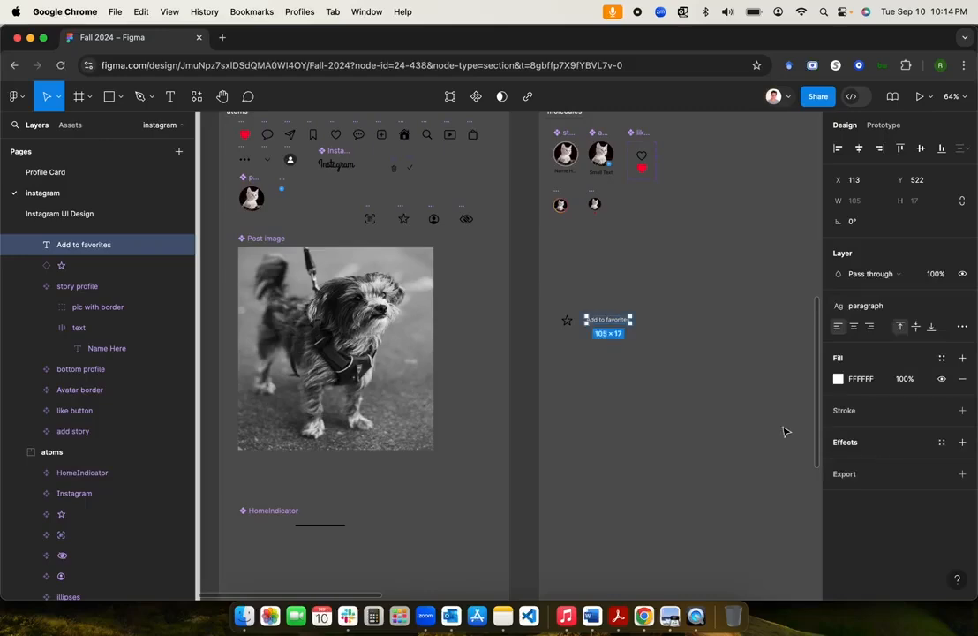
scroll(606, 338, up, 5)
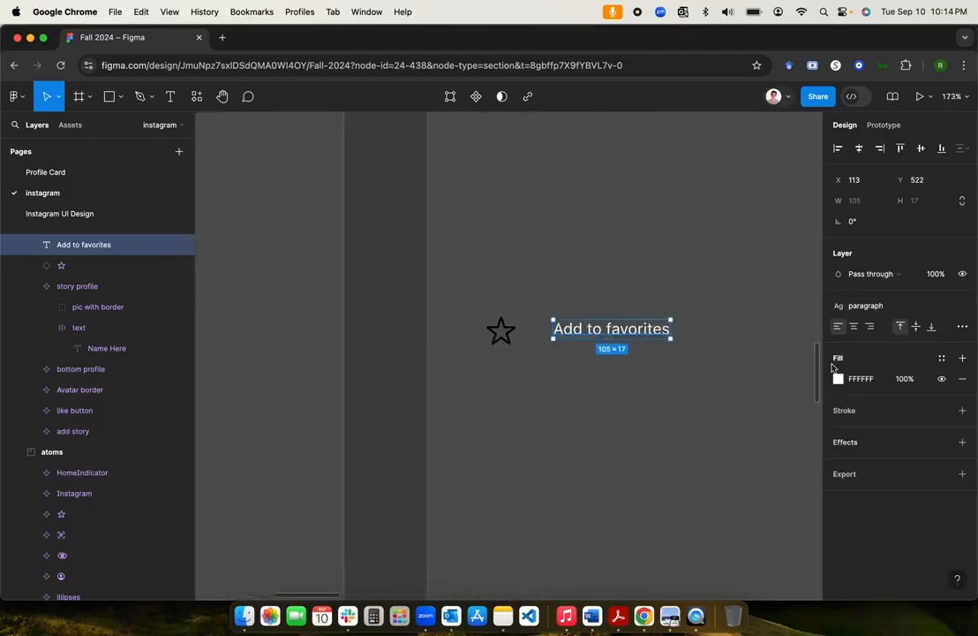
click(865, 305)
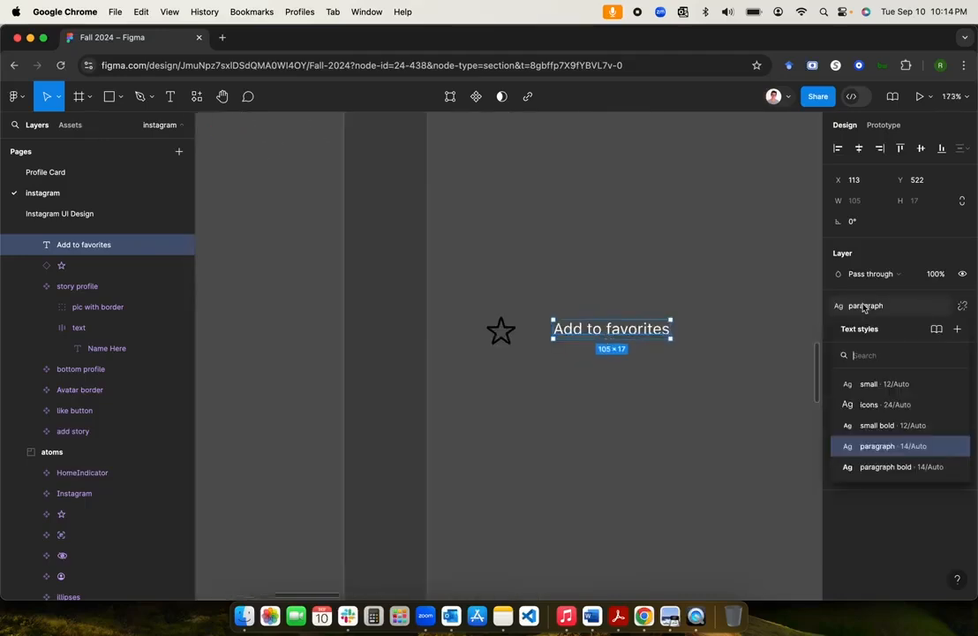
click(872, 406)
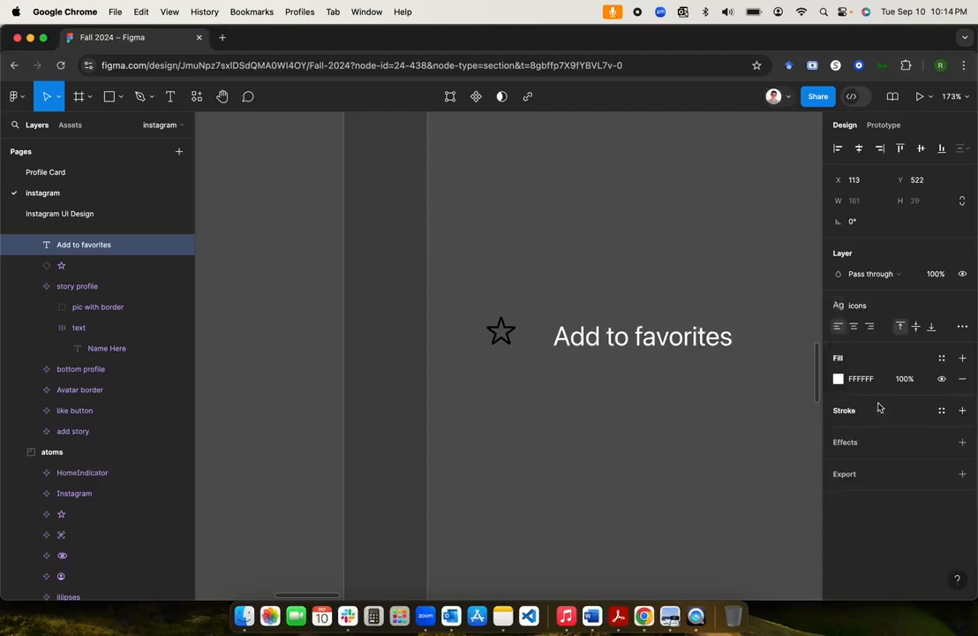
drag(673, 337, 658, 333)
scroll(688, 432, down, 5)
Step: Apply the primary colour style to the 'Add to favorites' text fill
scroll(688, 431, down, 7)
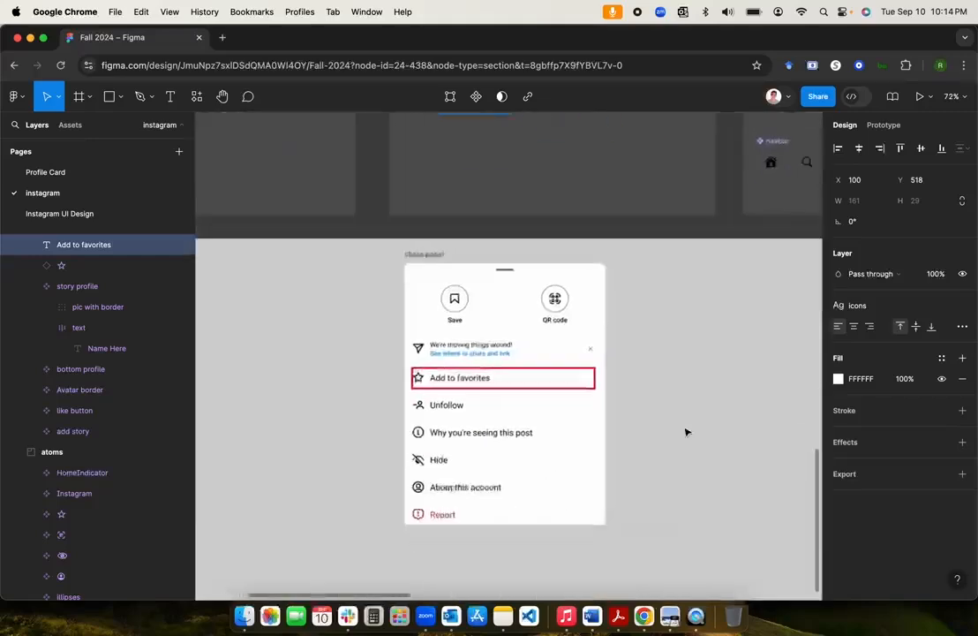
scroll(688, 432, up, 5)
scroll(688, 431, up, 3)
scroll(687, 431, left, 3)
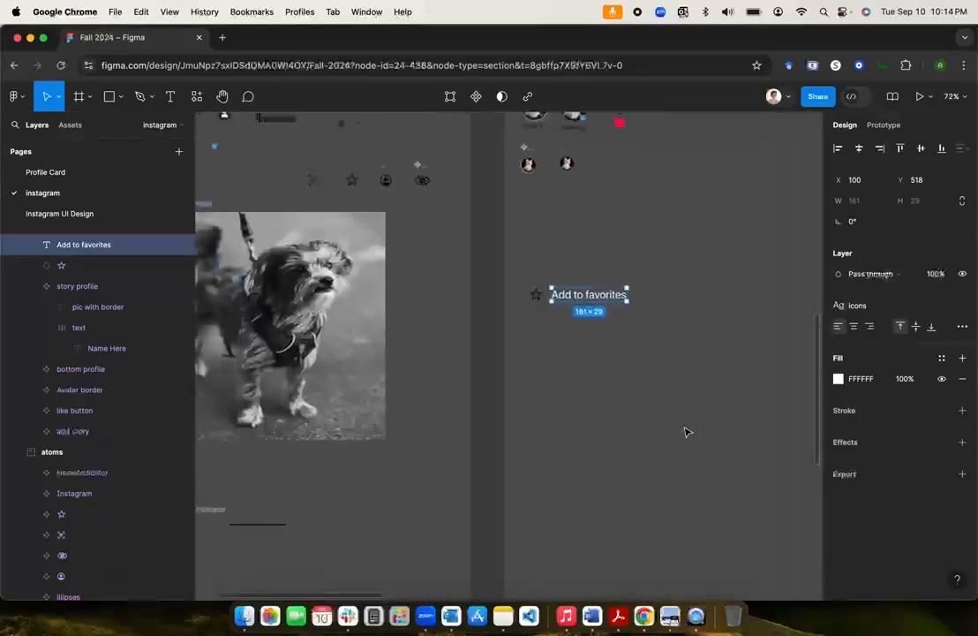
scroll(609, 356, up, 5)
scroll(615, 346, up, 2)
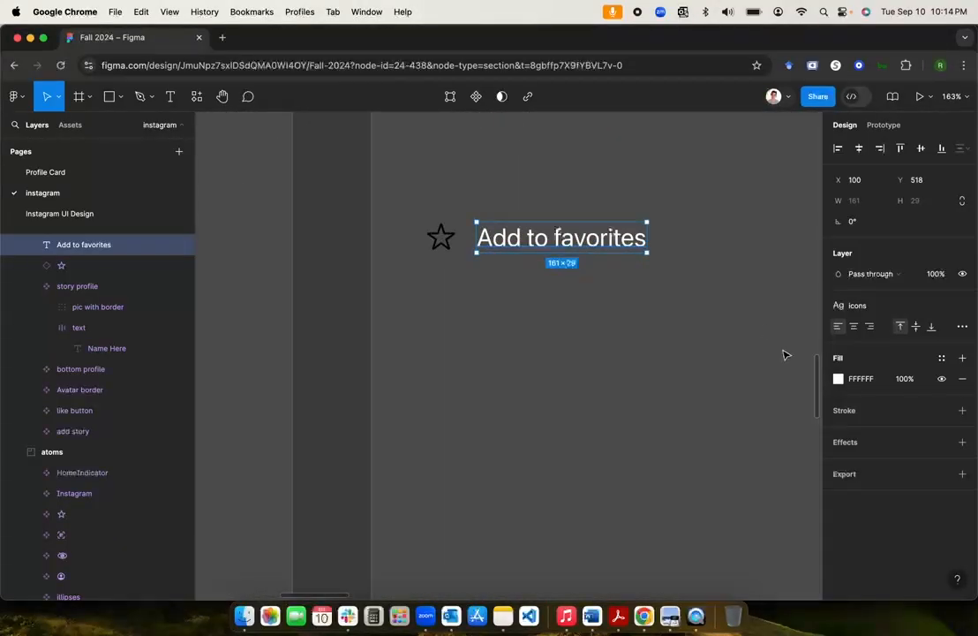
click(941, 358)
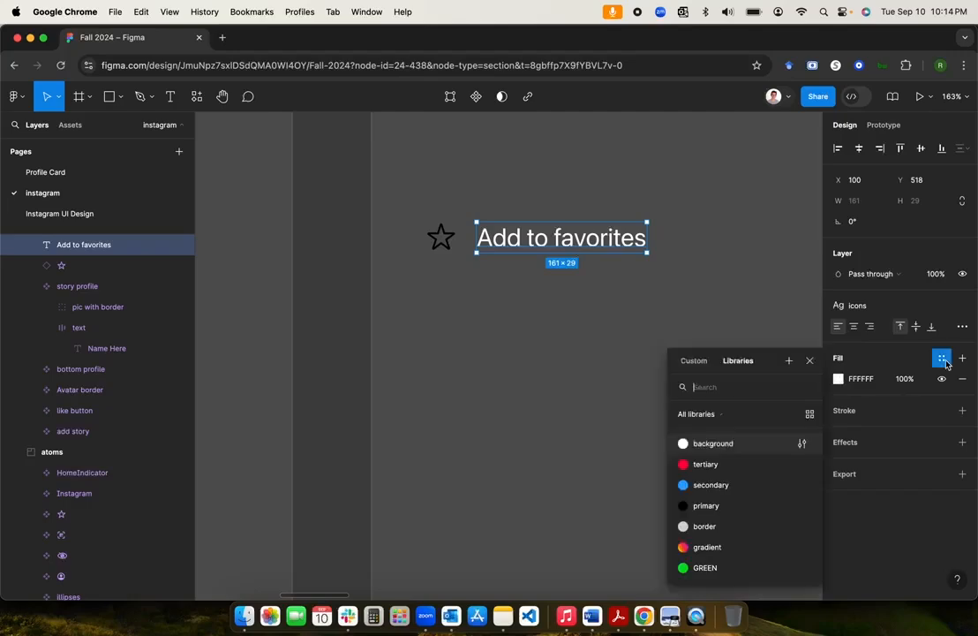
click(709, 510)
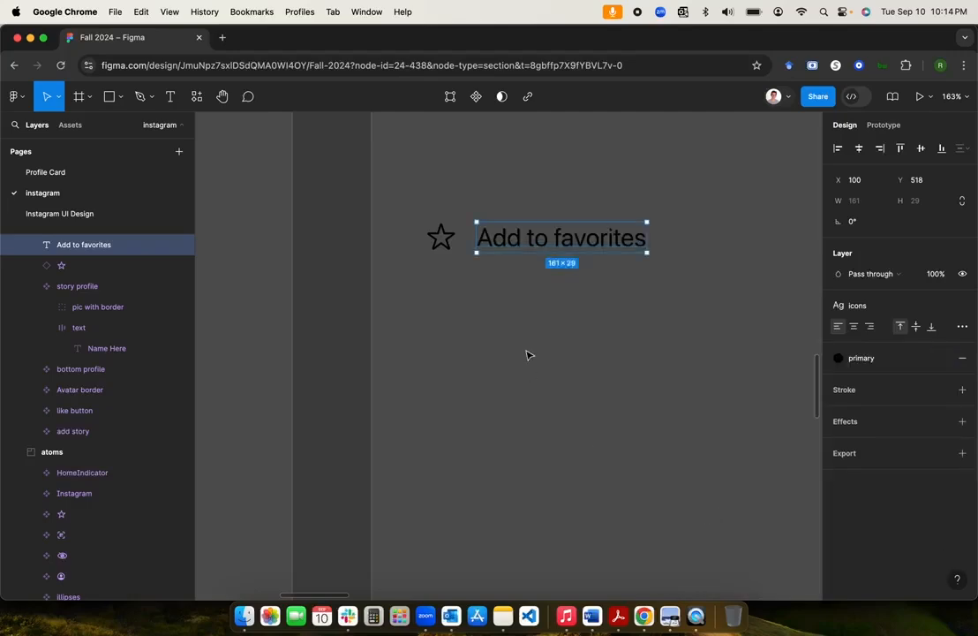
Step: Combine the star and text into a component named 'list item'
click(446, 240)
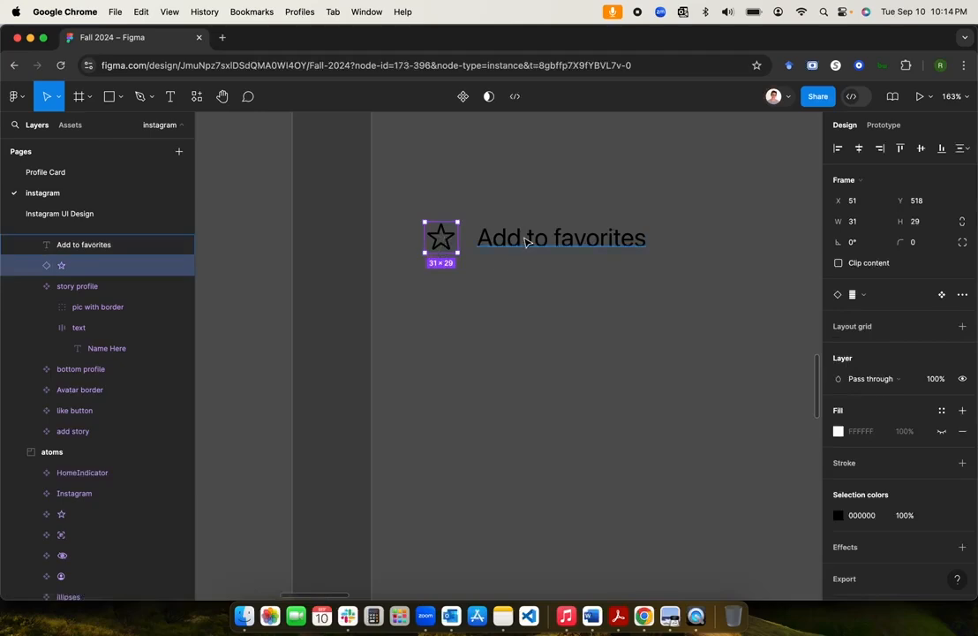
scroll(524, 242, down, 10)
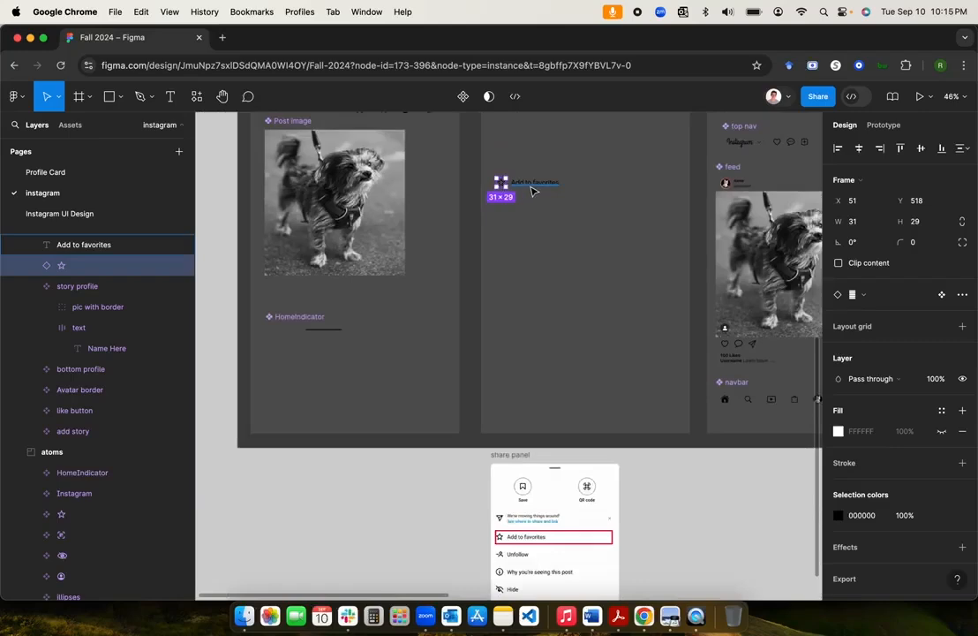
shift+click(533, 188)
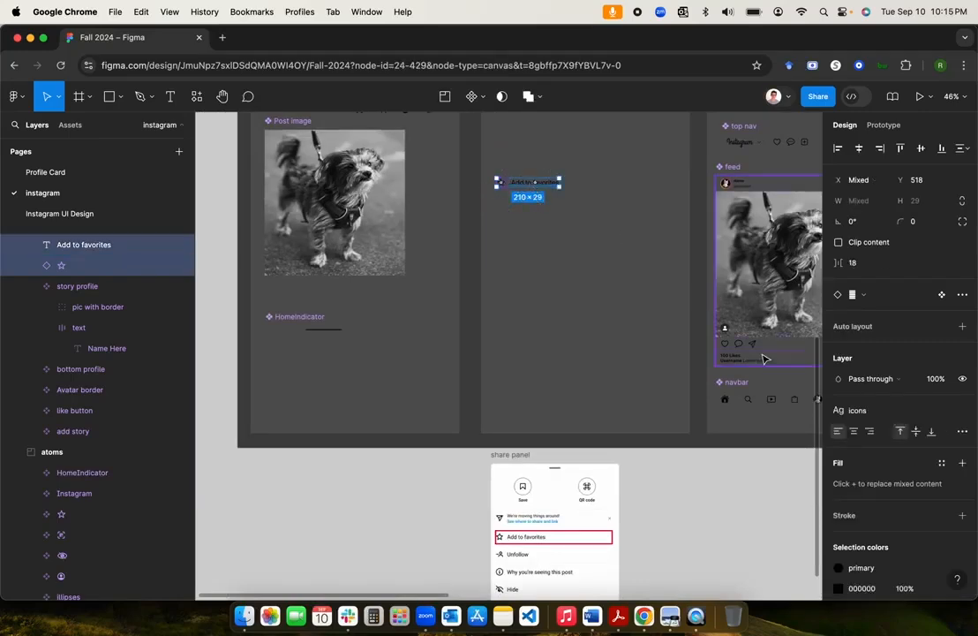
click(472, 97)
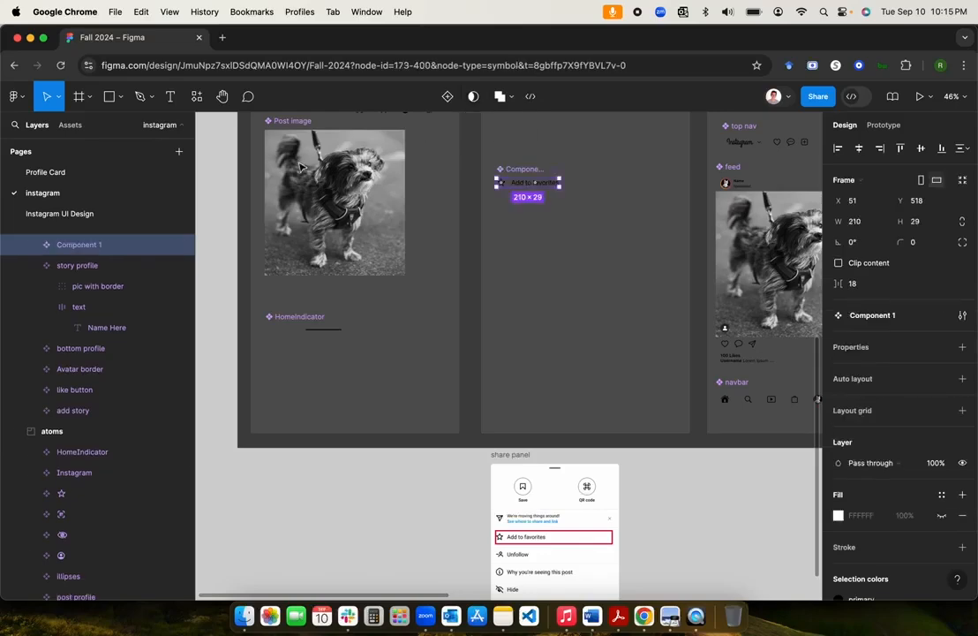
double_click(98, 246)
key(BackSpace)
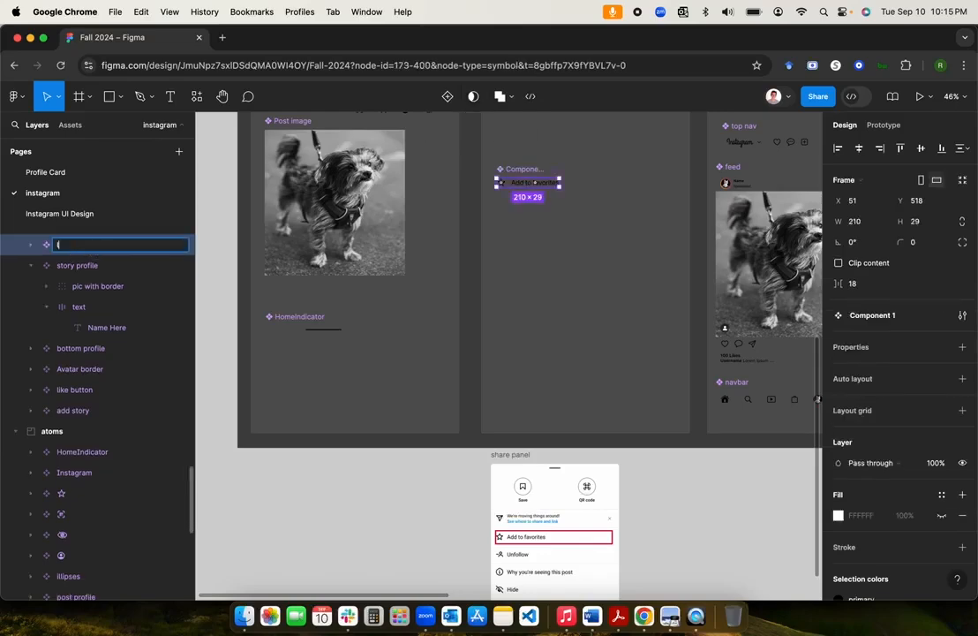
text(list item)
key(Return)
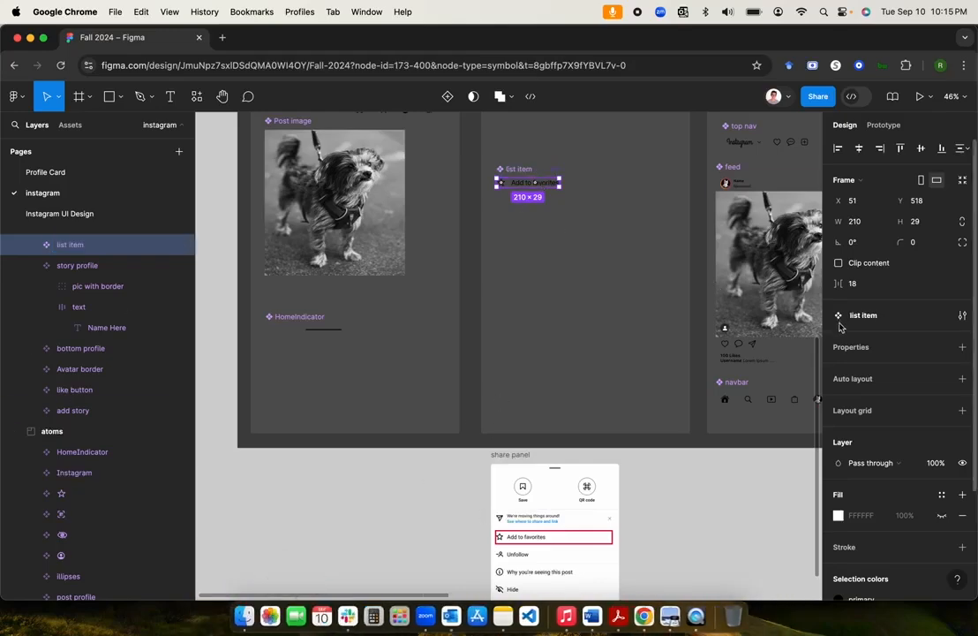
Step: Apply horizontal auto layout to the list item with 16 item spacing and 8 vertical padding
click(962, 378)
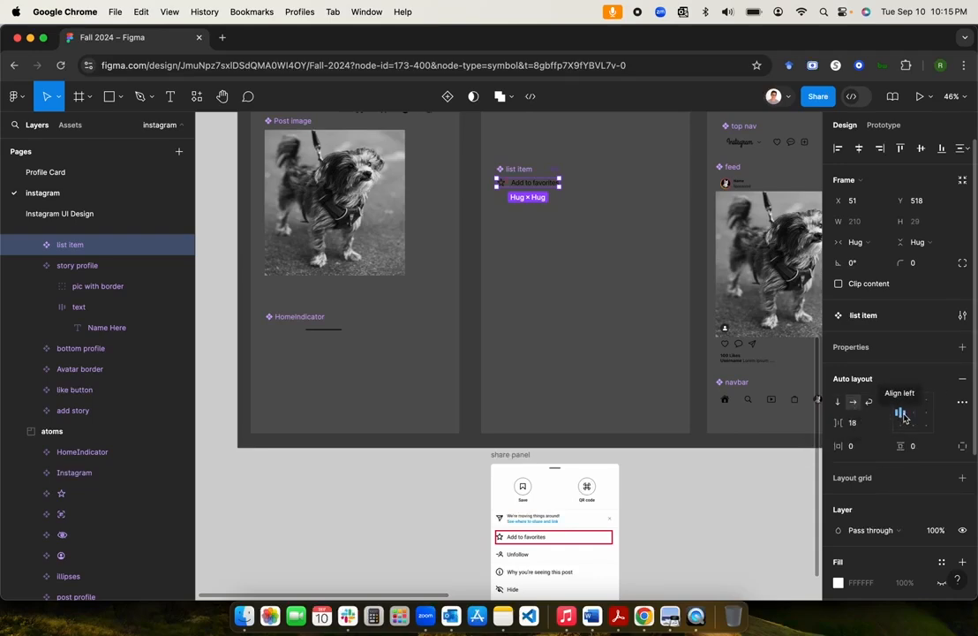
click(854, 421)
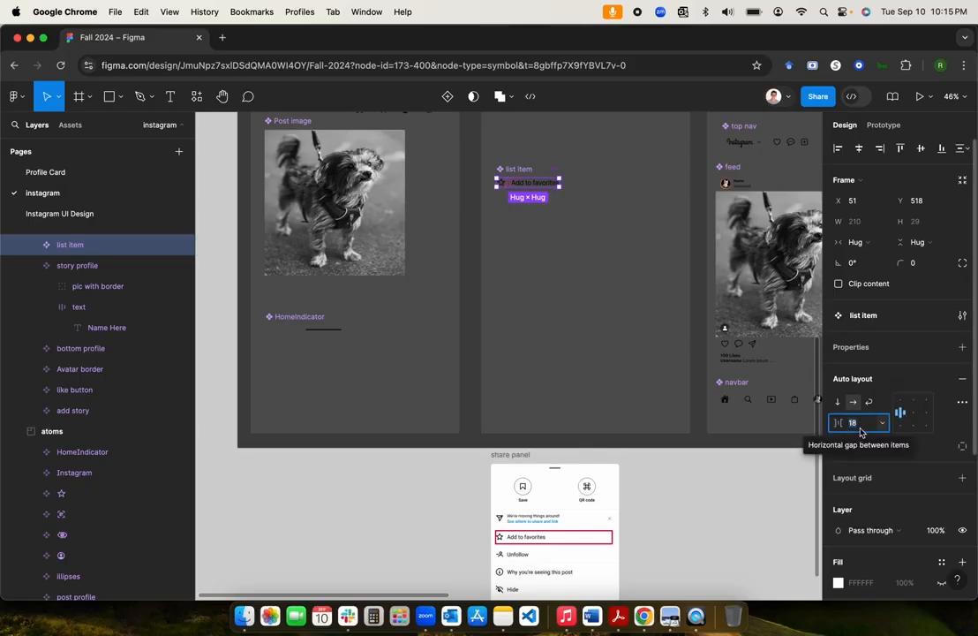
text(1)
text(6)
key(Return)
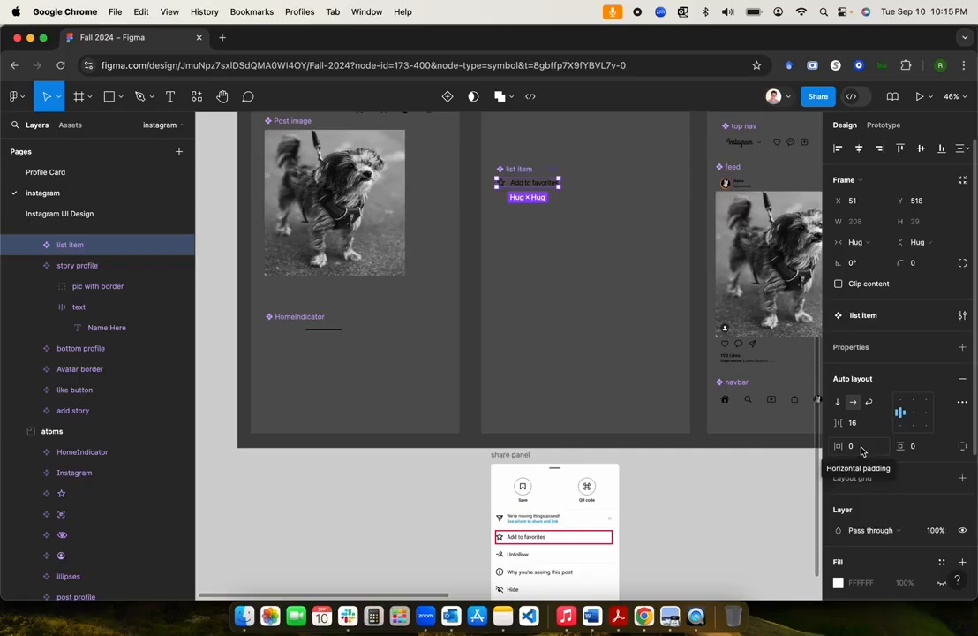
click(925, 451)
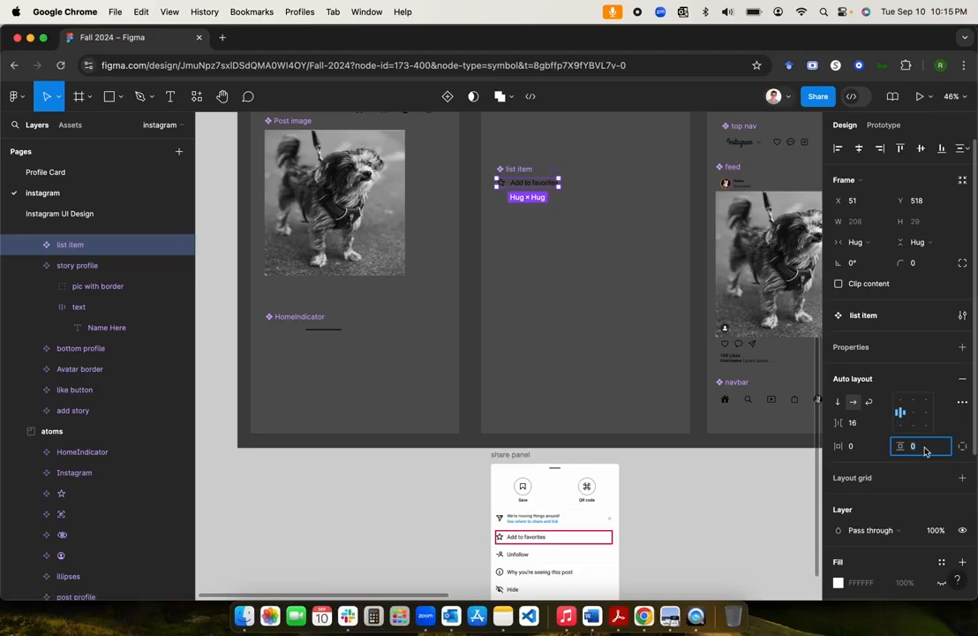
text(8)
key(Return)
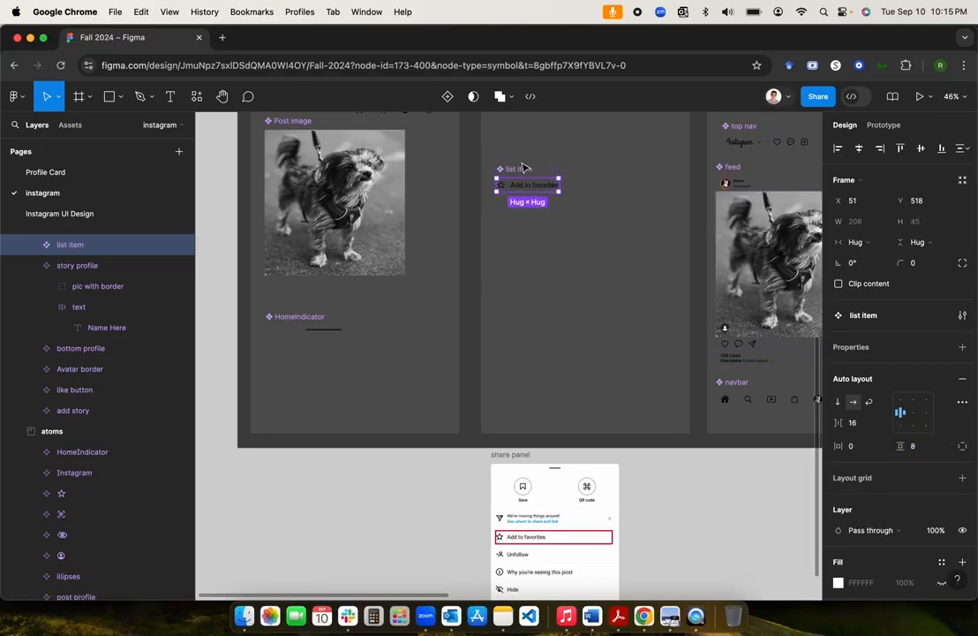
Step: Drag the list item component into alignment within the molecules frame
mouse_move(519, 168)
mouse_down()
mouse_move(544, 174)
mouse_move(524, 170)
mouse_up()
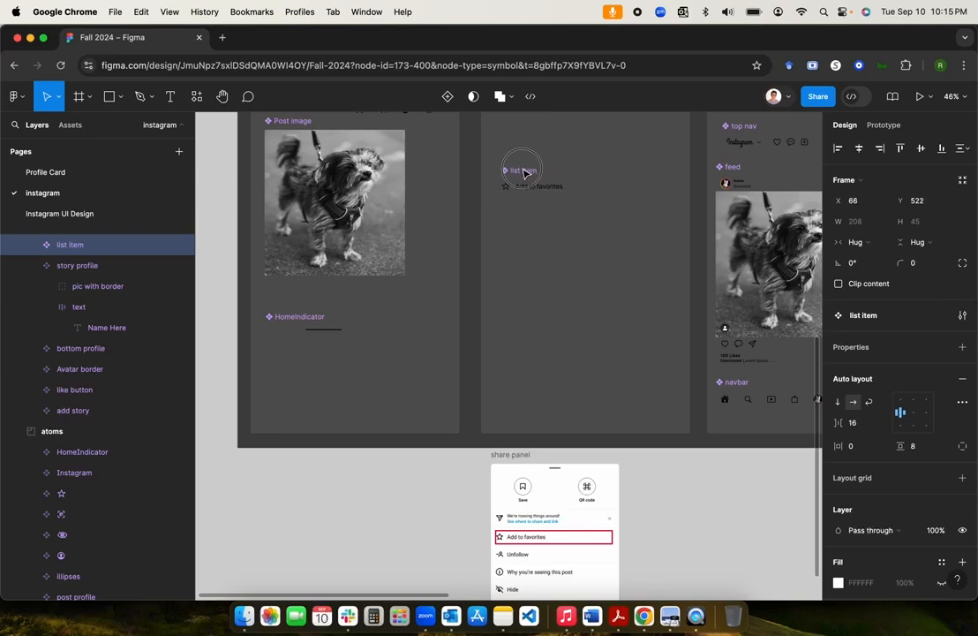
scroll(523, 169, up, 1)
drag(547, 223, 543, 199)
scroll(544, 199, up, 2)
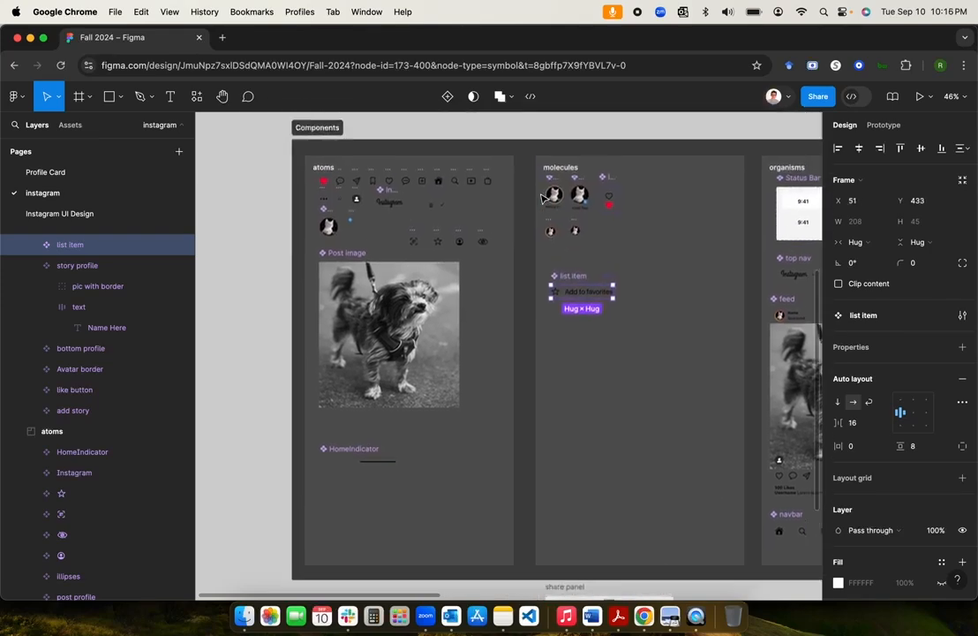
scroll(544, 199, down, 2)
scroll(544, 199, up, 2)
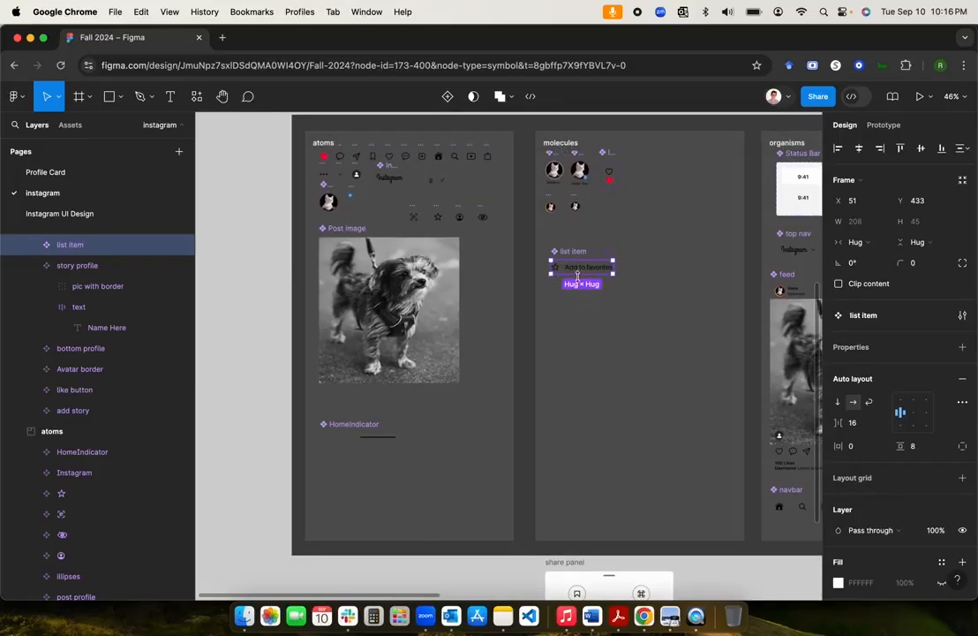
scroll(578, 275, down, 3)
drag(571, 198, 560, 187)
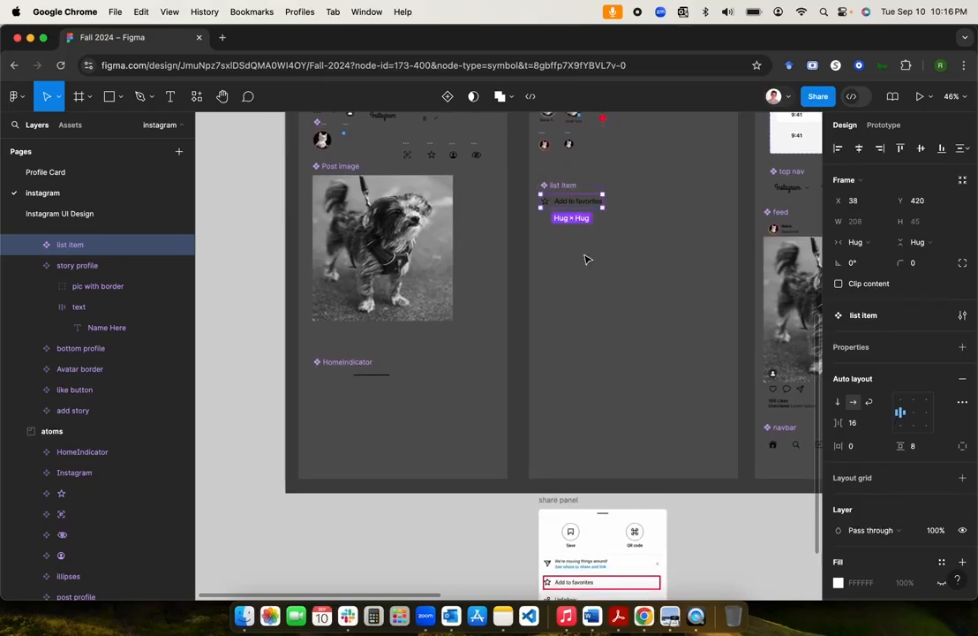
scroll(585, 260, down, 1)
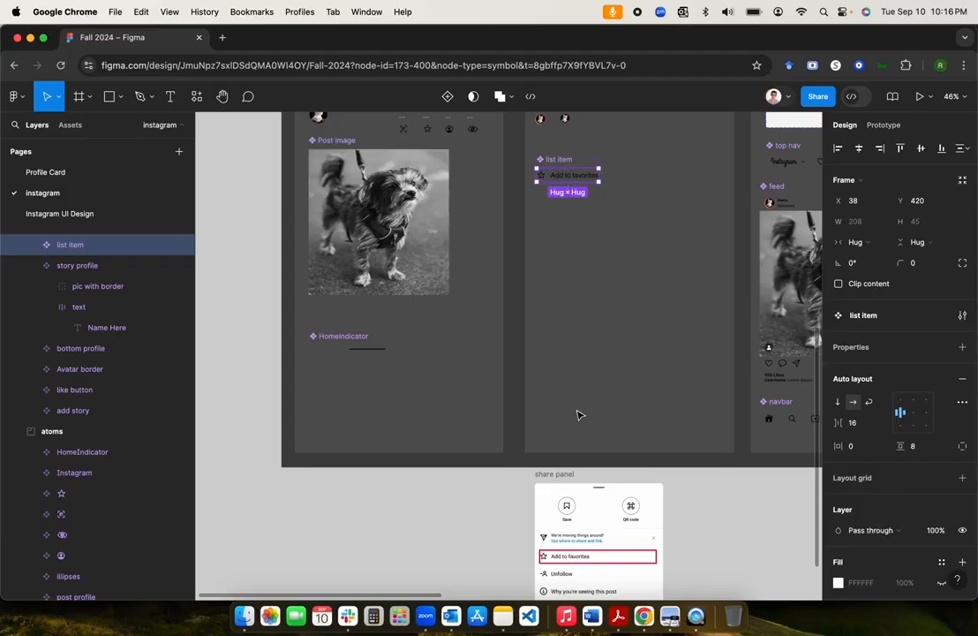
scroll(578, 415, down, 5)
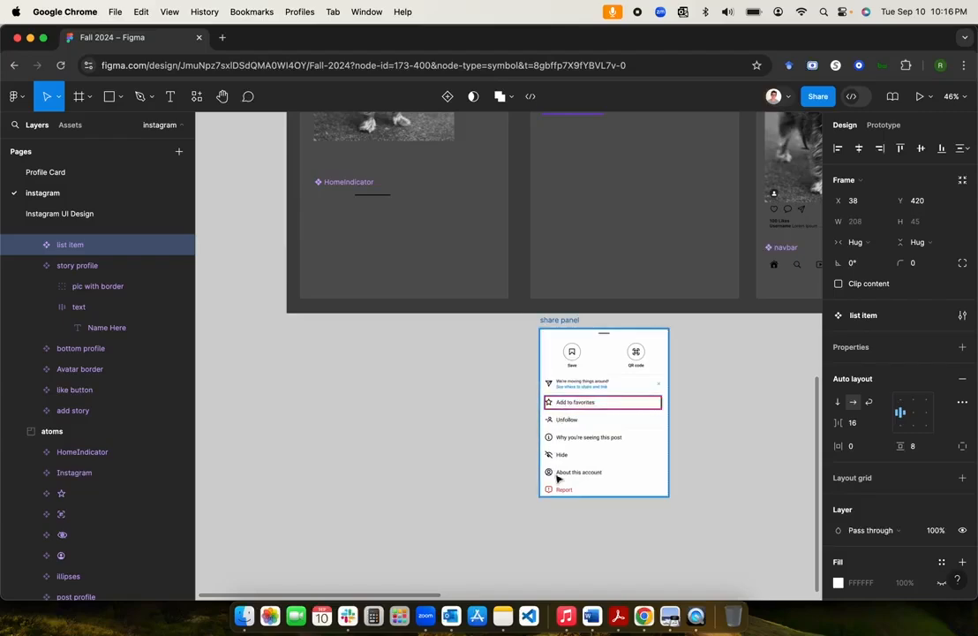
scroll(599, 432, up, 4)
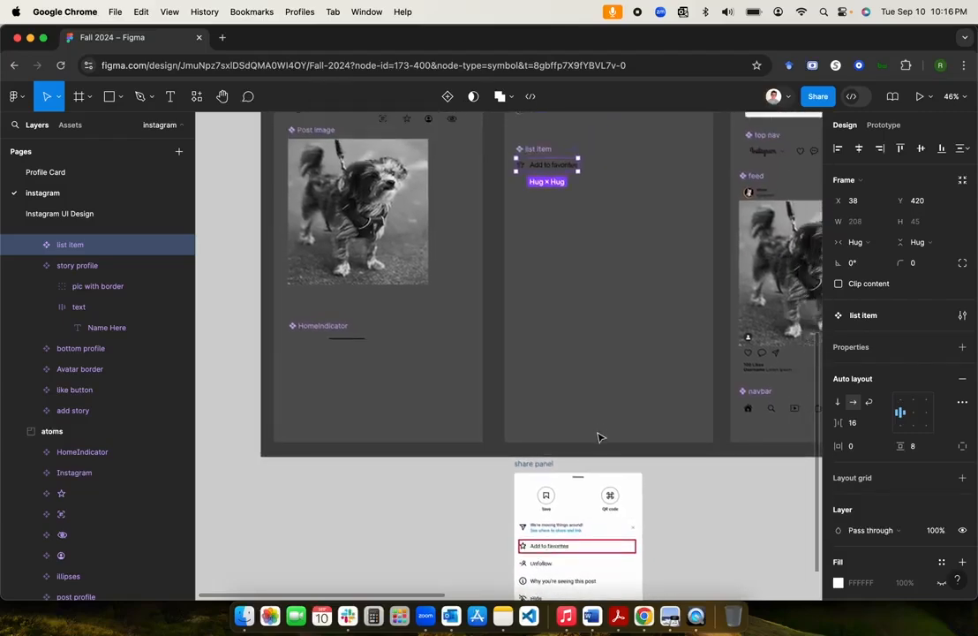
Step: Reselect the list item component and duplicate it as an instance copy
click(519, 213)
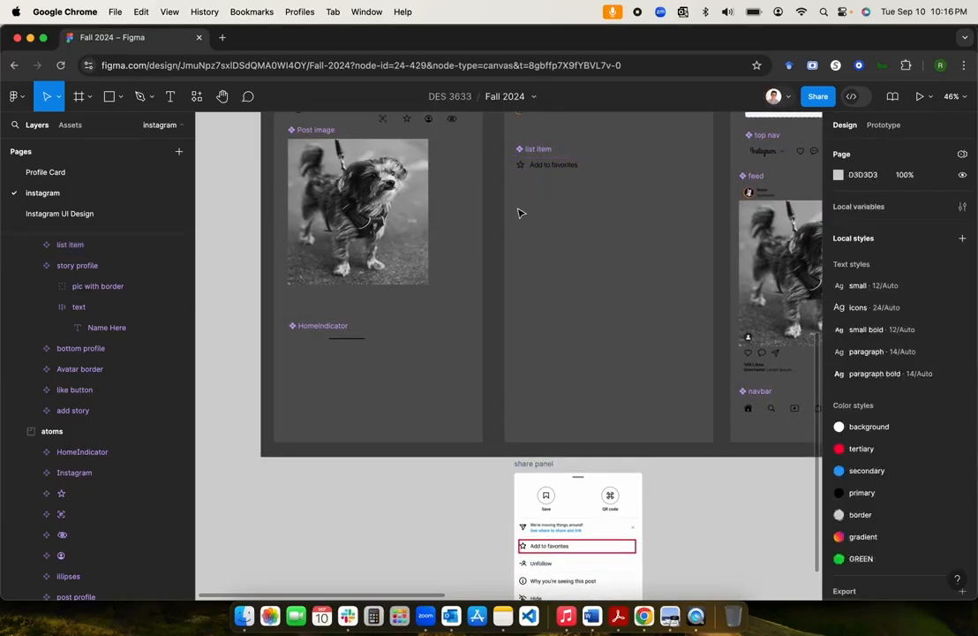
click(549, 153)
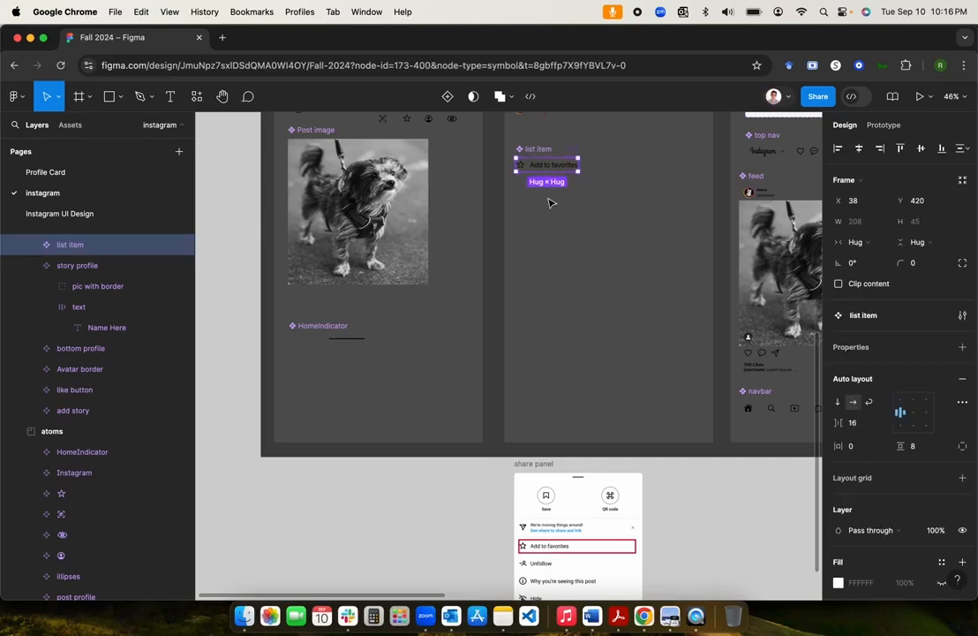
key(super+d)
Step: Move the 'Add to favorites' instance copy down, below the main list item component
drag(539, 150, 618, 157)
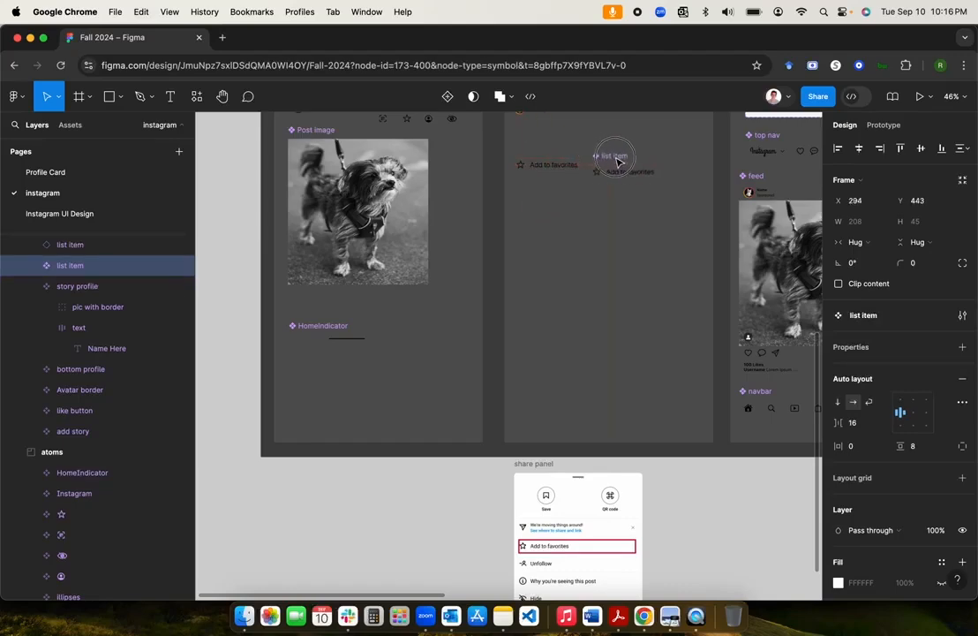
drag(538, 166, 546, 263)
drag(621, 152, 555, 174)
click(555, 255)
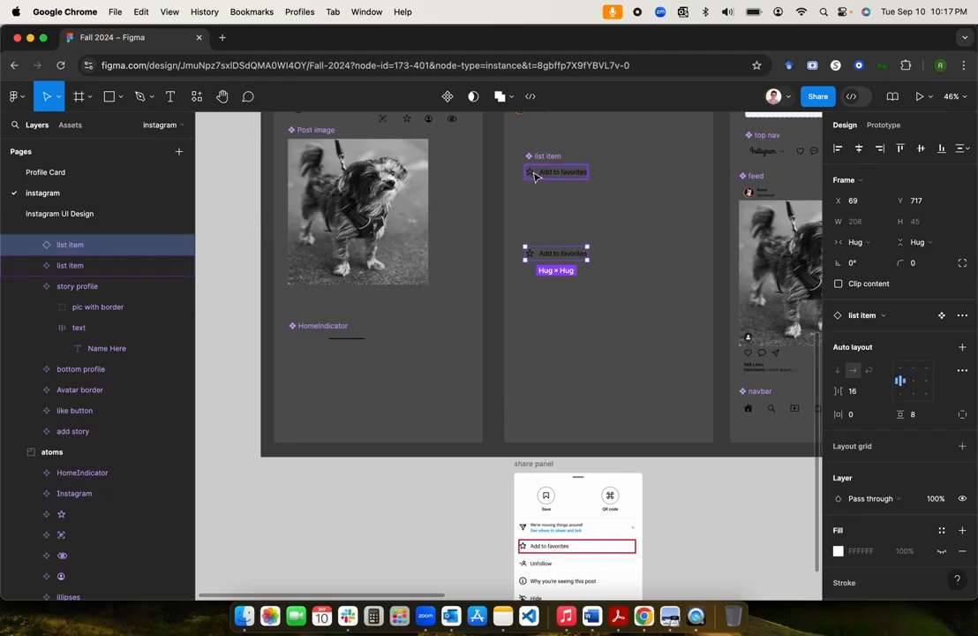
Step: Expand the upper list item component's layers and select its 'Add to favorites' text layer
scroll(533, 176, up, 10)
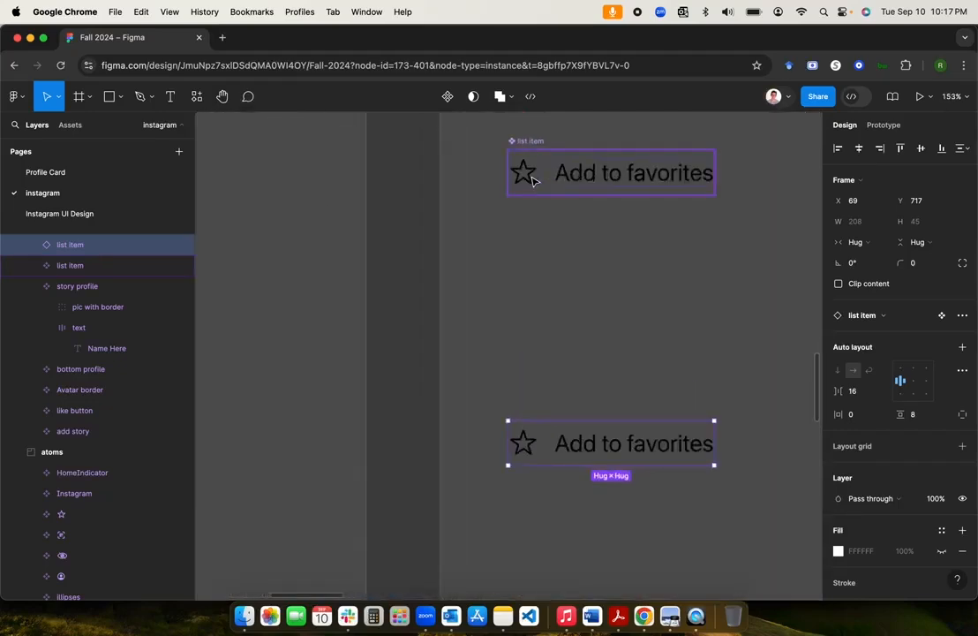
scroll(524, 182, up, 2)
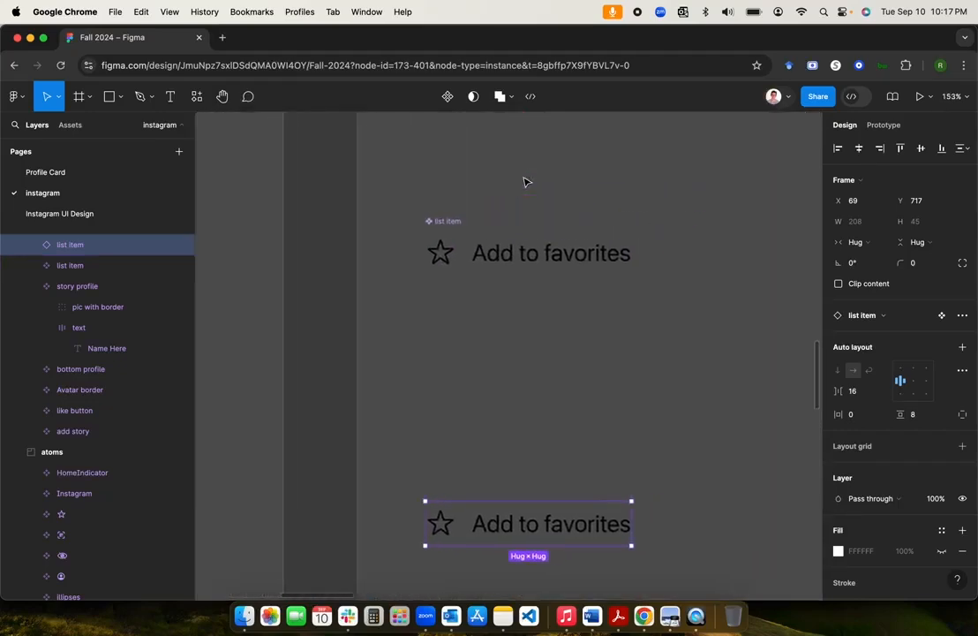
click(430, 208)
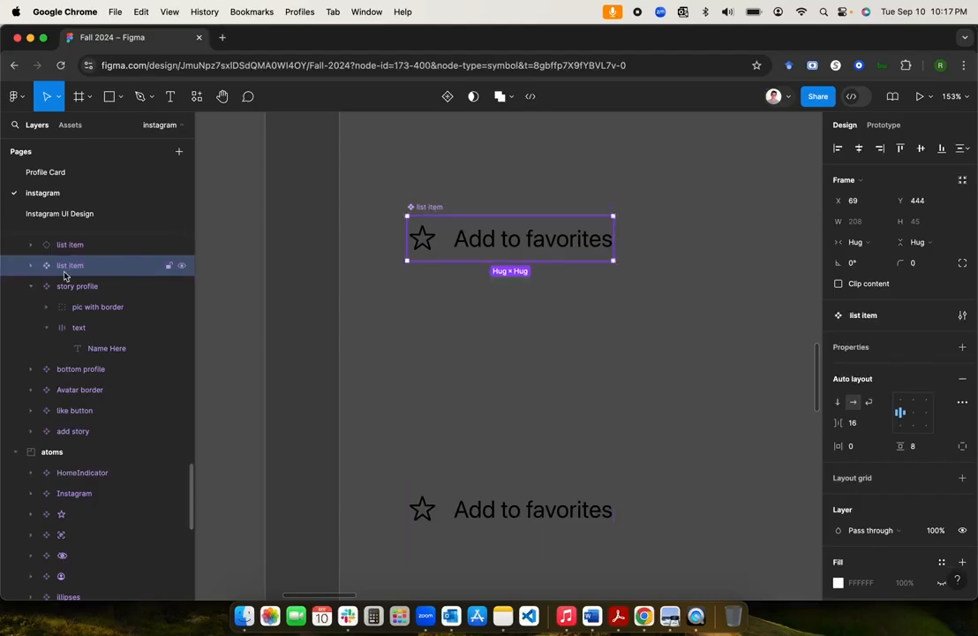
click(32, 265)
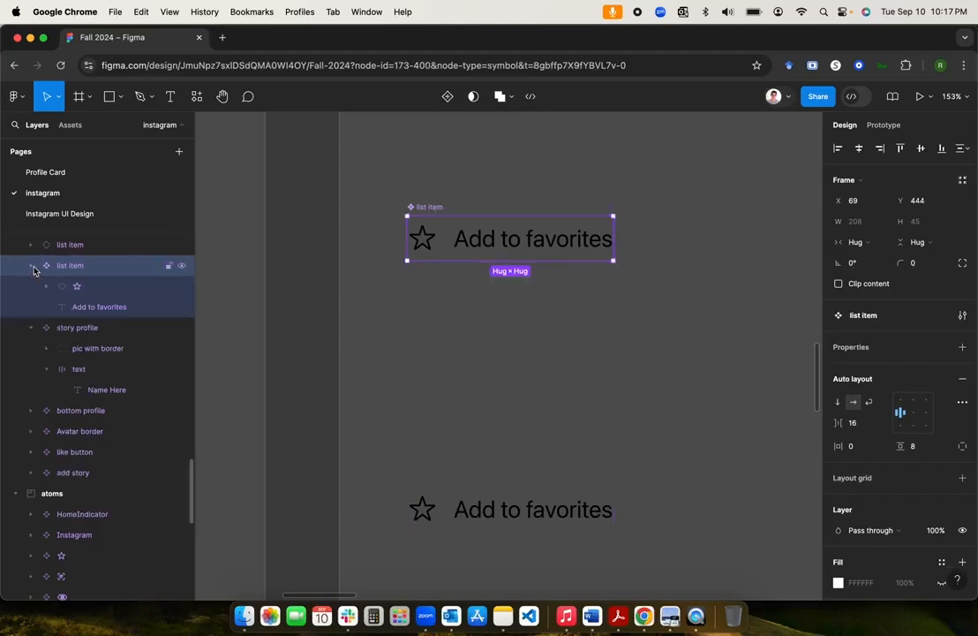
click(94, 309)
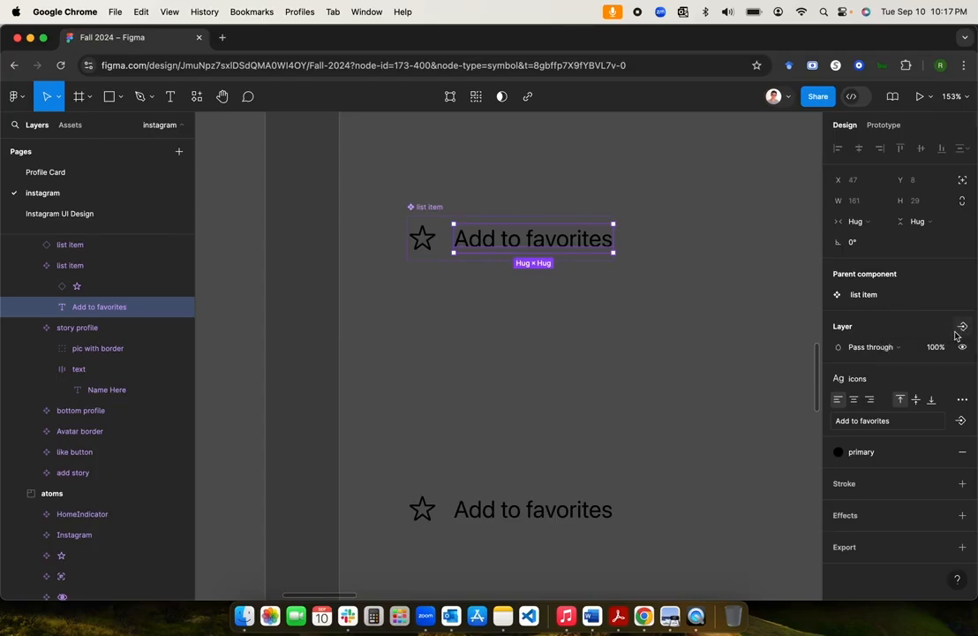
Step: Turn the label into a 'Change label' text property with default value 'Label'
click(961, 423)
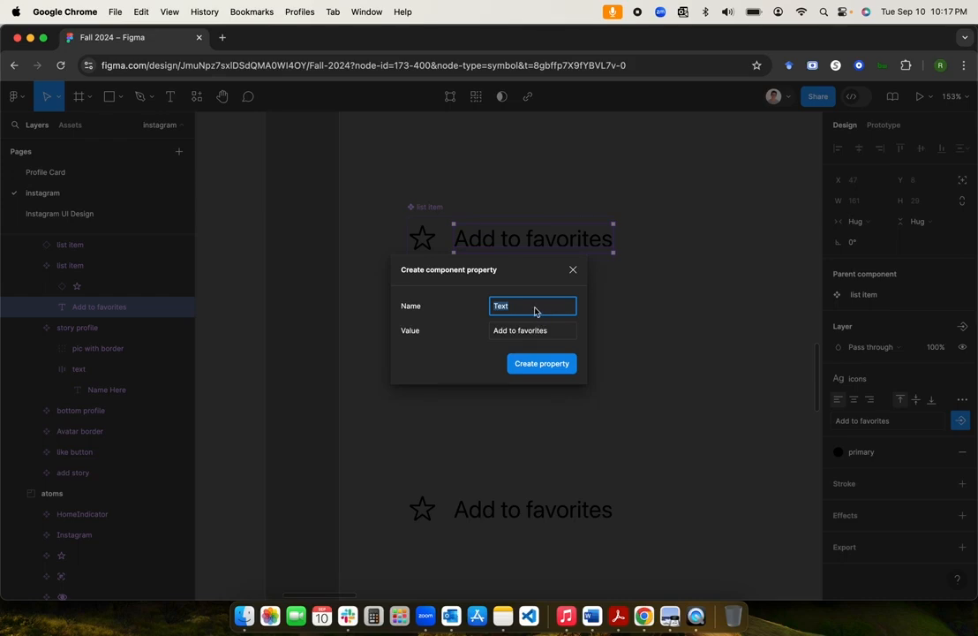
text(ch)
text(Change label)
key(super+a)
click(559, 337)
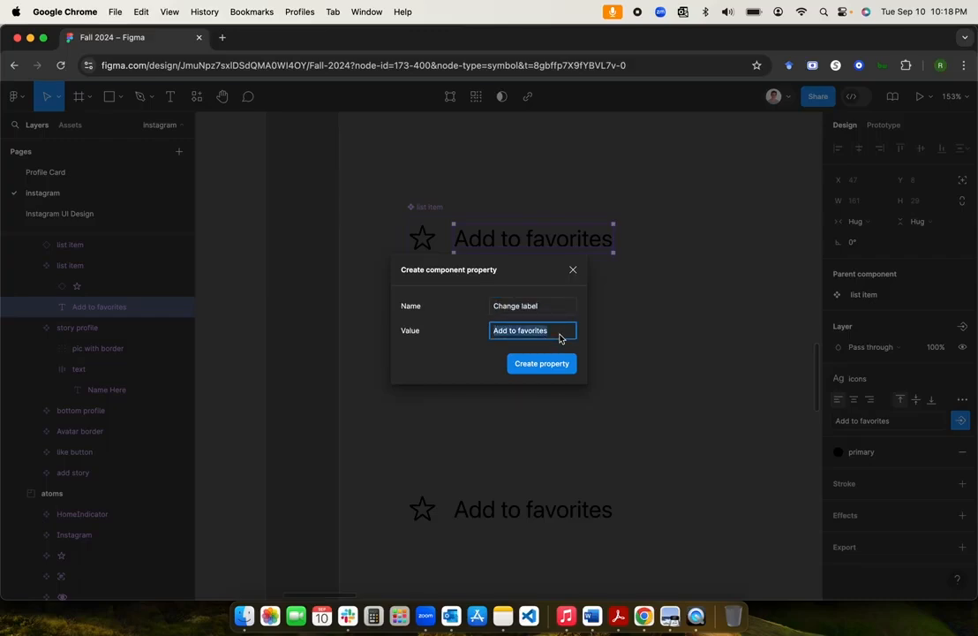
text(Label)
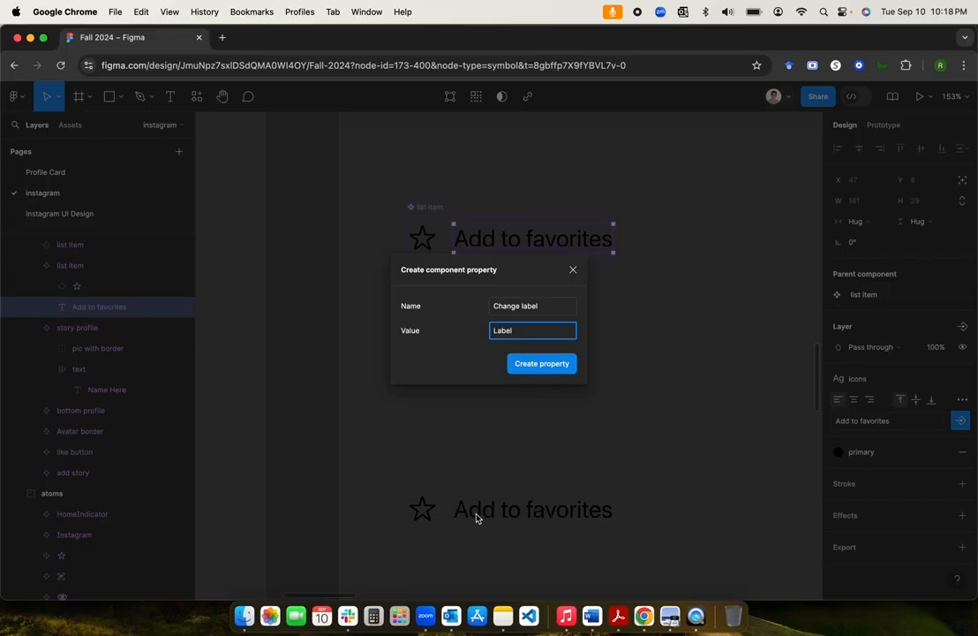
click(542, 366)
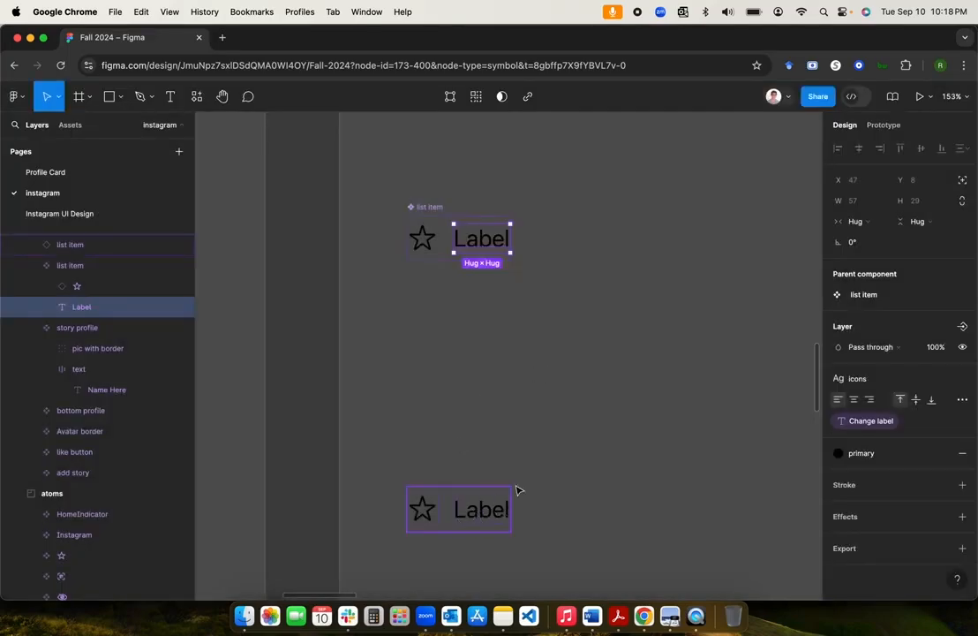
click(427, 207)
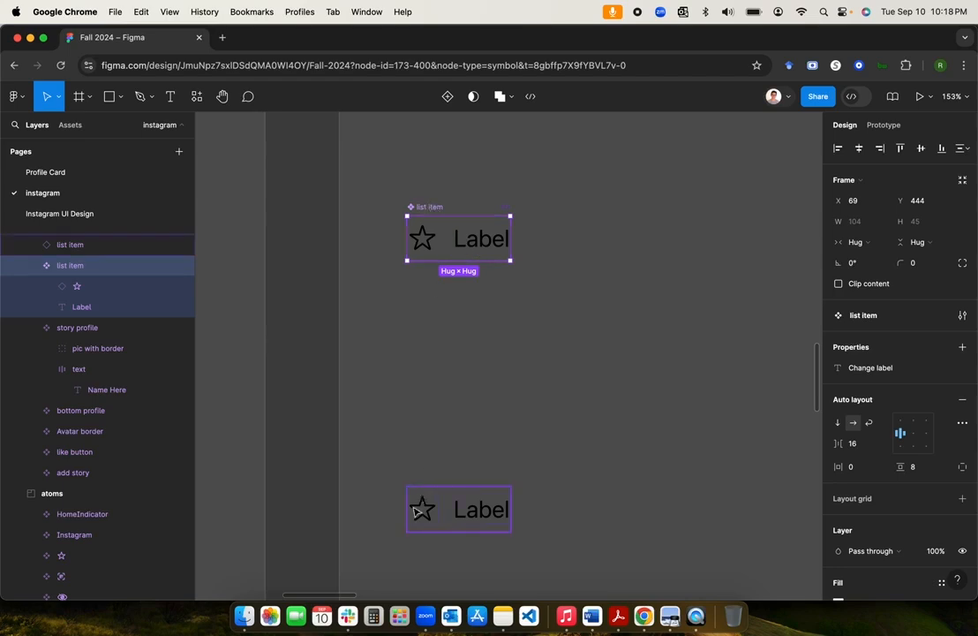
Step: Set the lower instance's Change label value to 'Add to favorites'
click(458, 512)
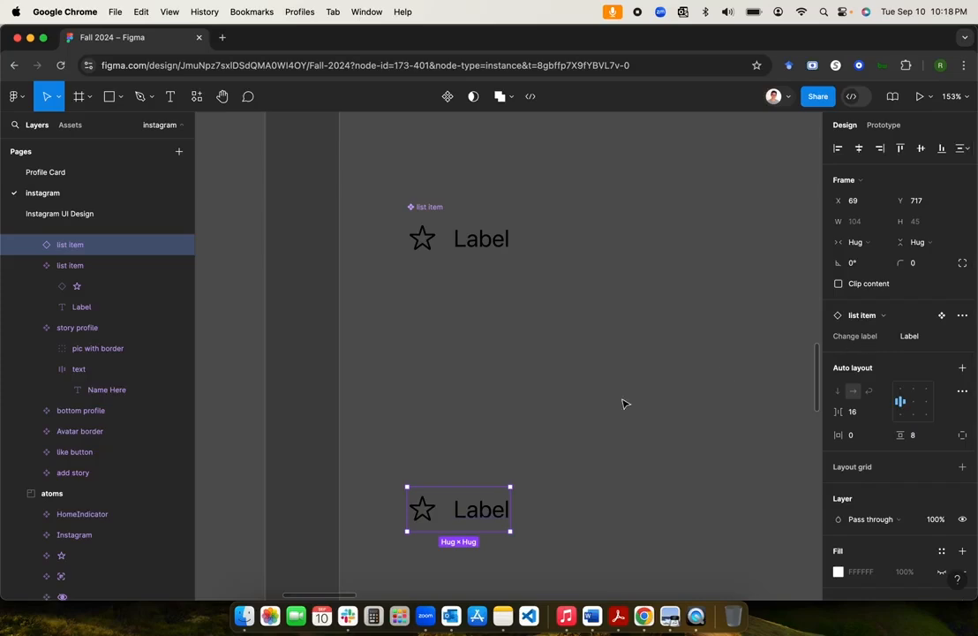
click(922, 340)
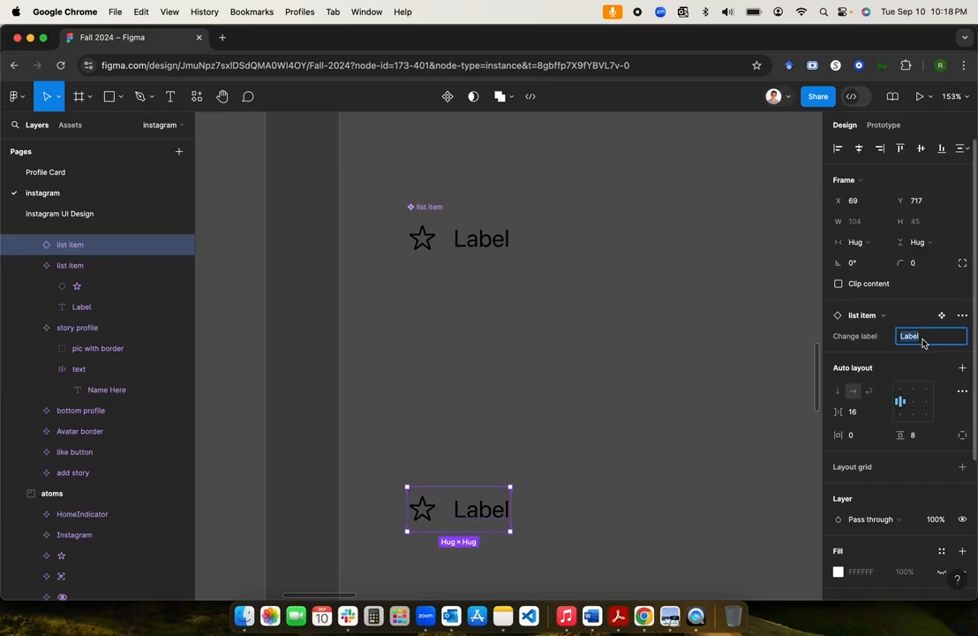
text(Add to favorites)
key(Return)
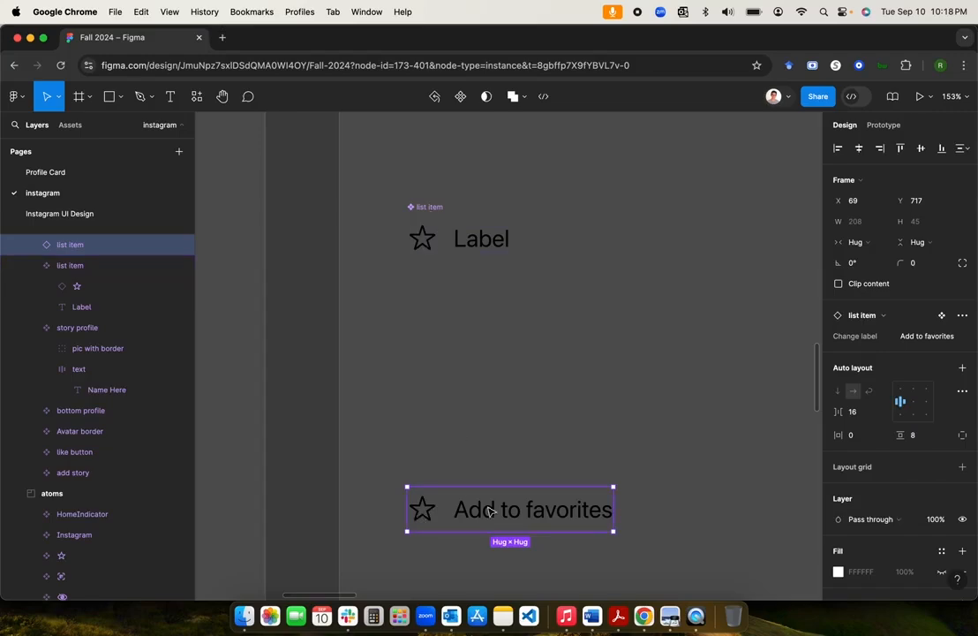
Step: Duplicate that instance just below it and set the copy's Change label to 'Unfollow'
key(super+d)
scroll(488, 510, down, 3)
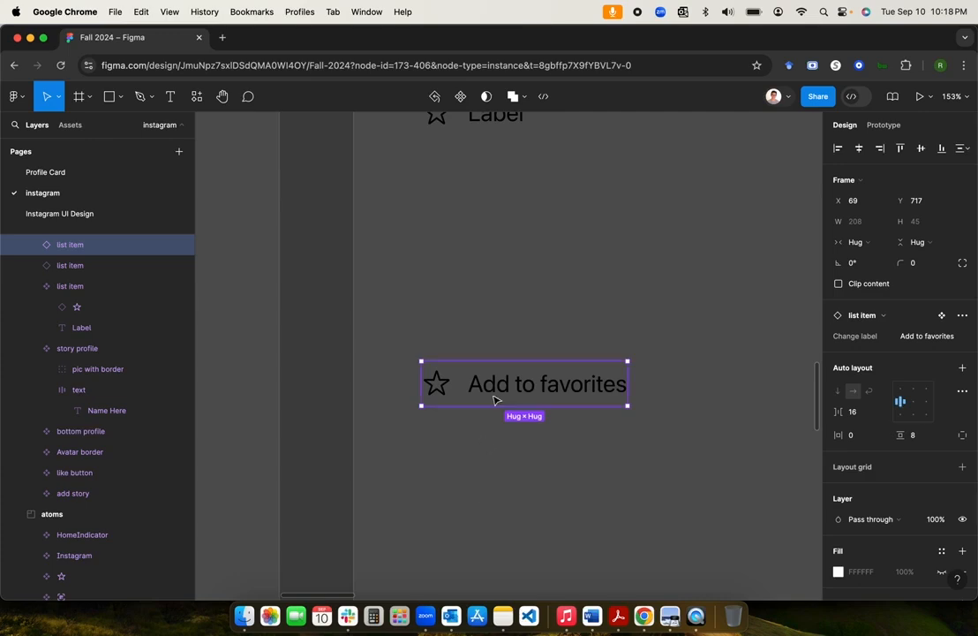
drag(495, 400, 491, 441)
scroll(499, 482, down, 3)
scroll(500, 482, down, 5)
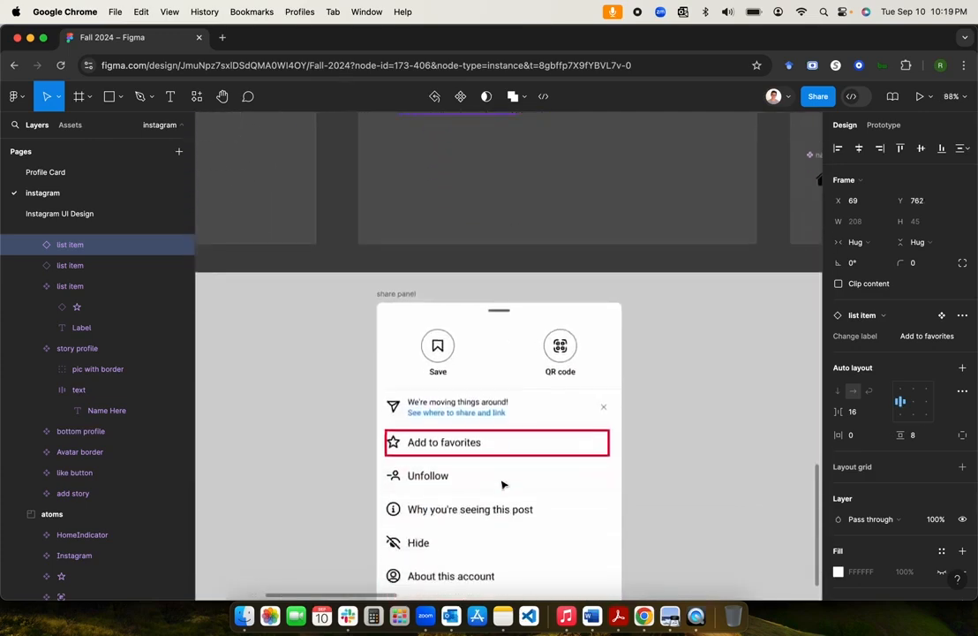
scroll(502, 482, down, 1)
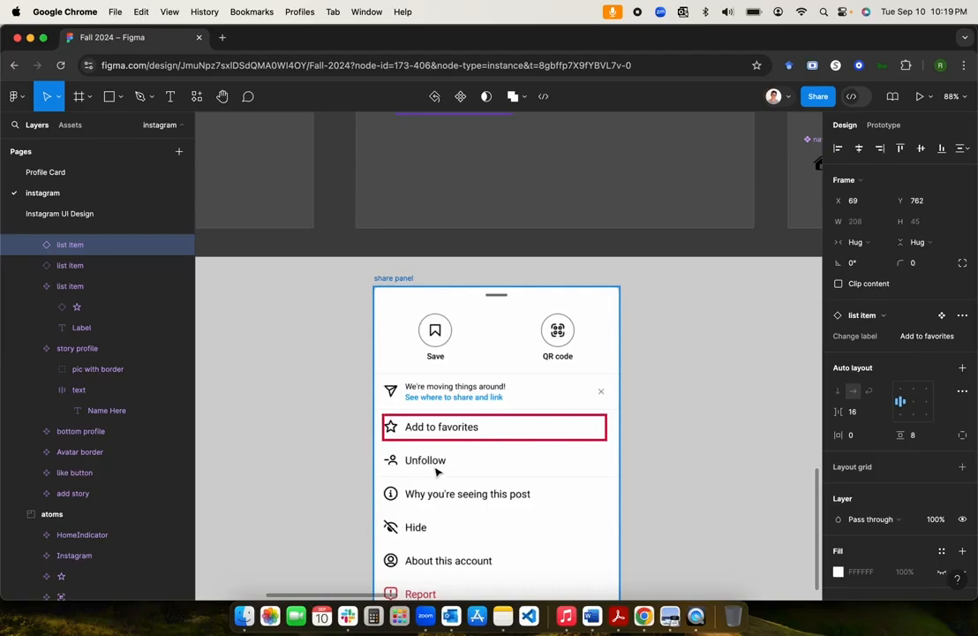
key(shift+2)
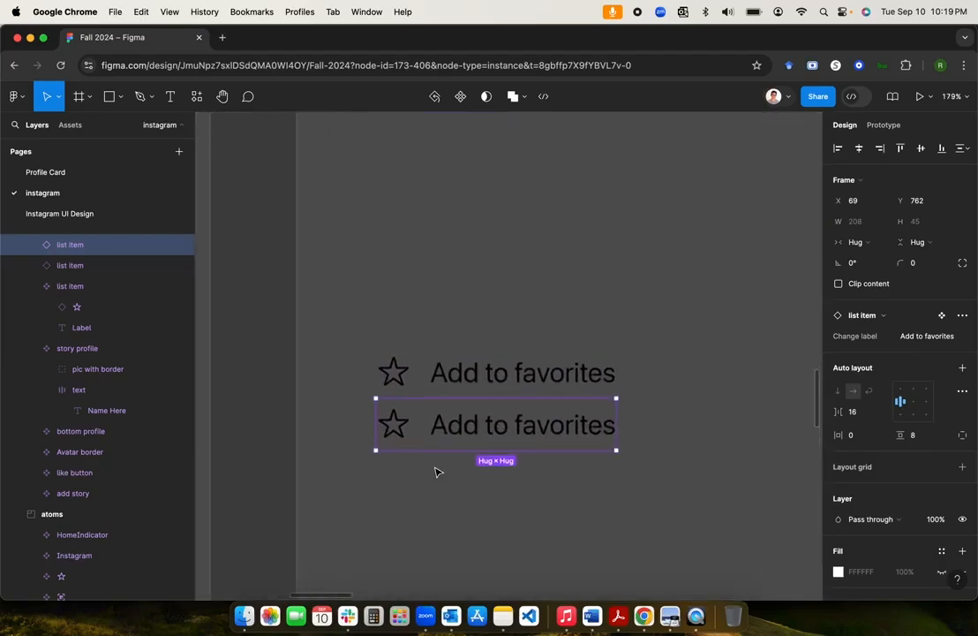
scroll(435, 471, down, 3)
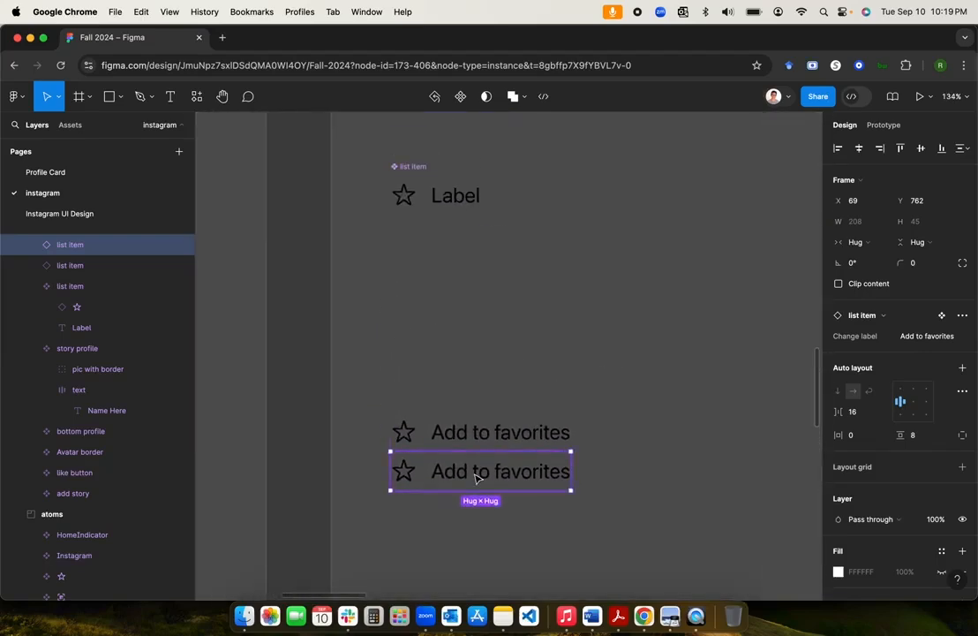
click(939, 336)
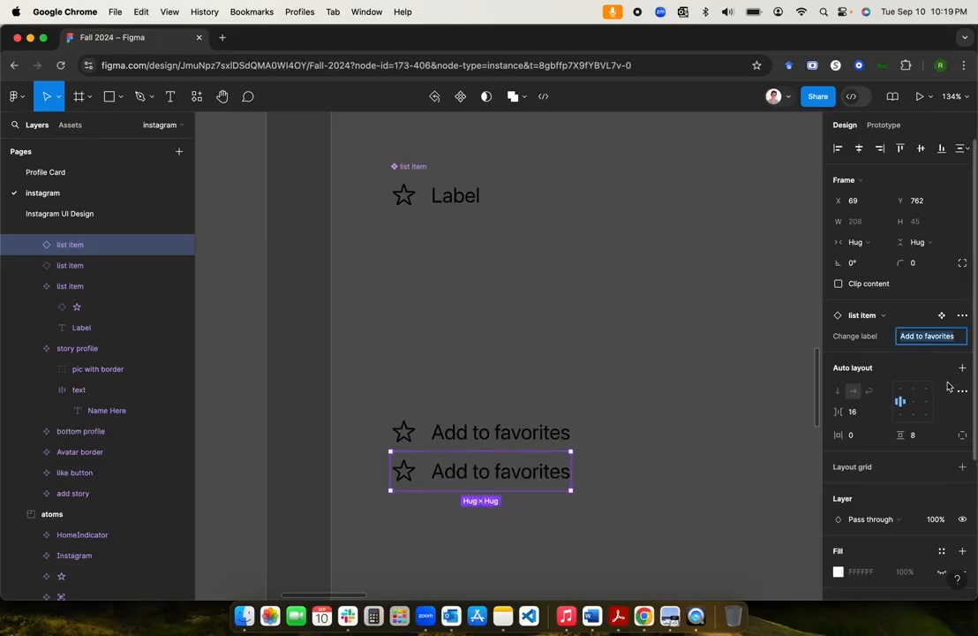
text(Unfollo)
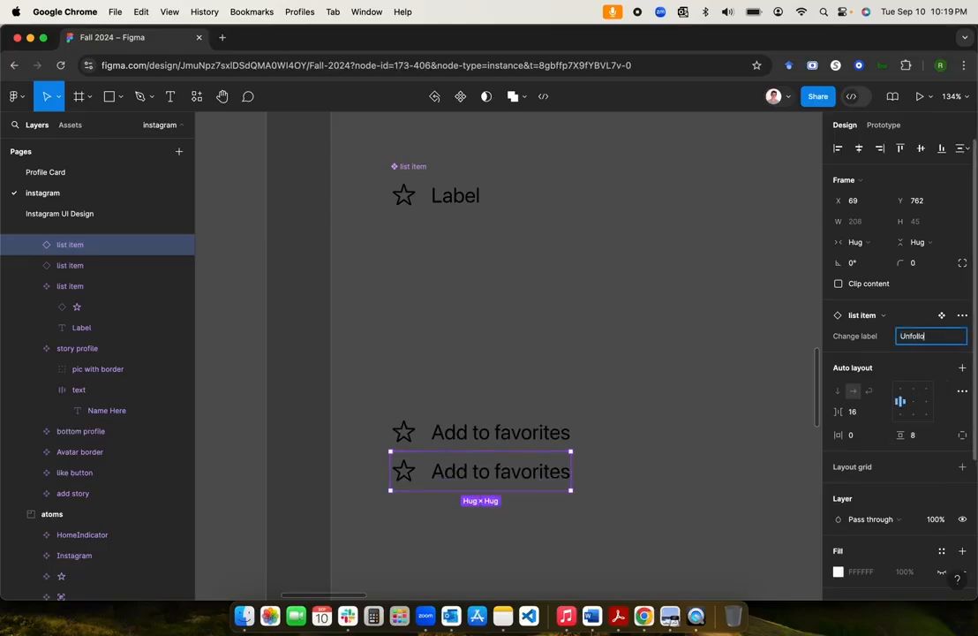
text(w)
key(Return)
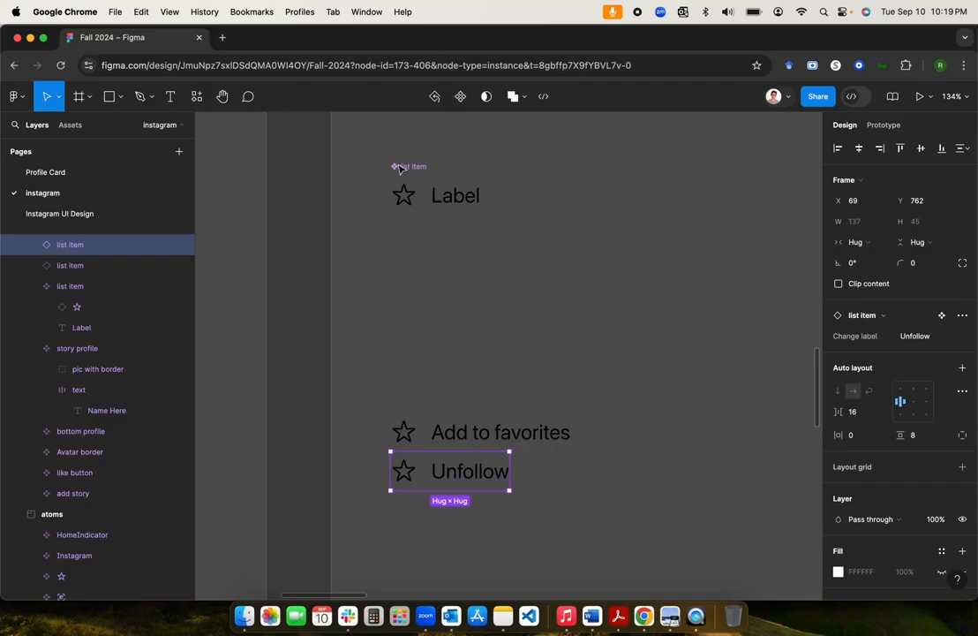
click(411, 167)
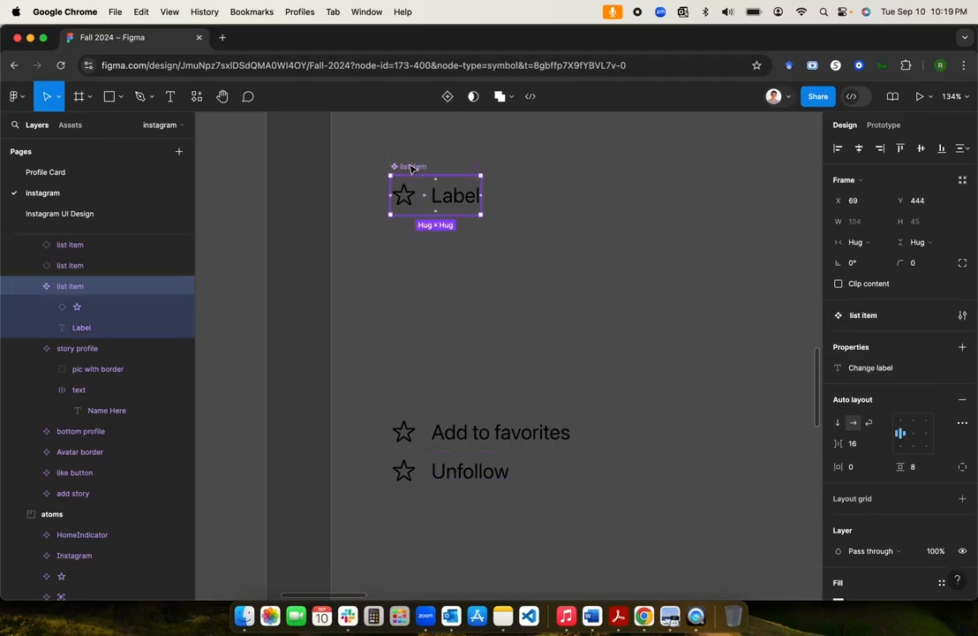
Step: Create a 'Swap Instance' instance swap property on the star icon, with the star as default
click(95, 314)
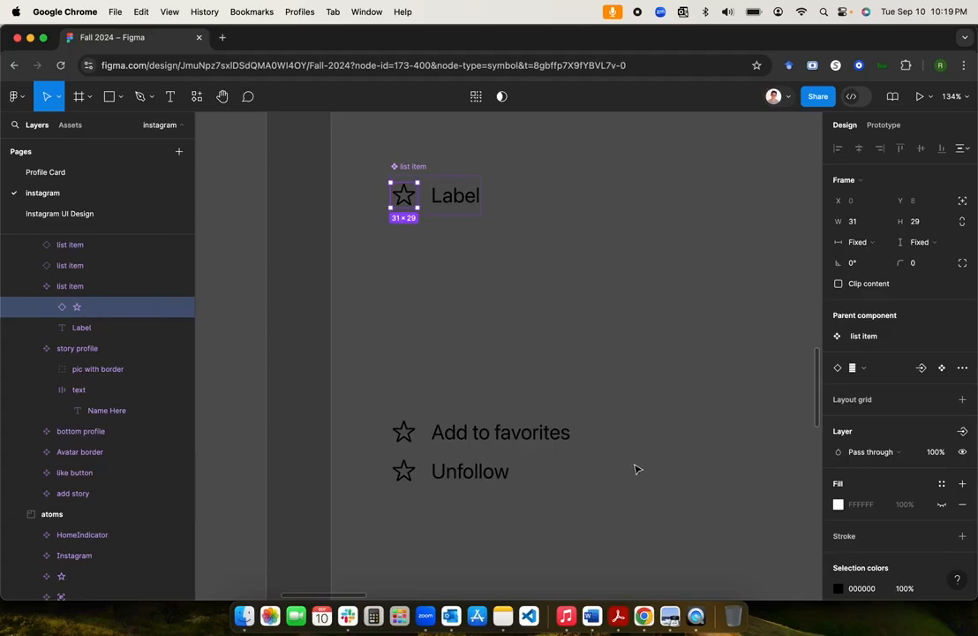
click(922, 370)
click(523, 309)
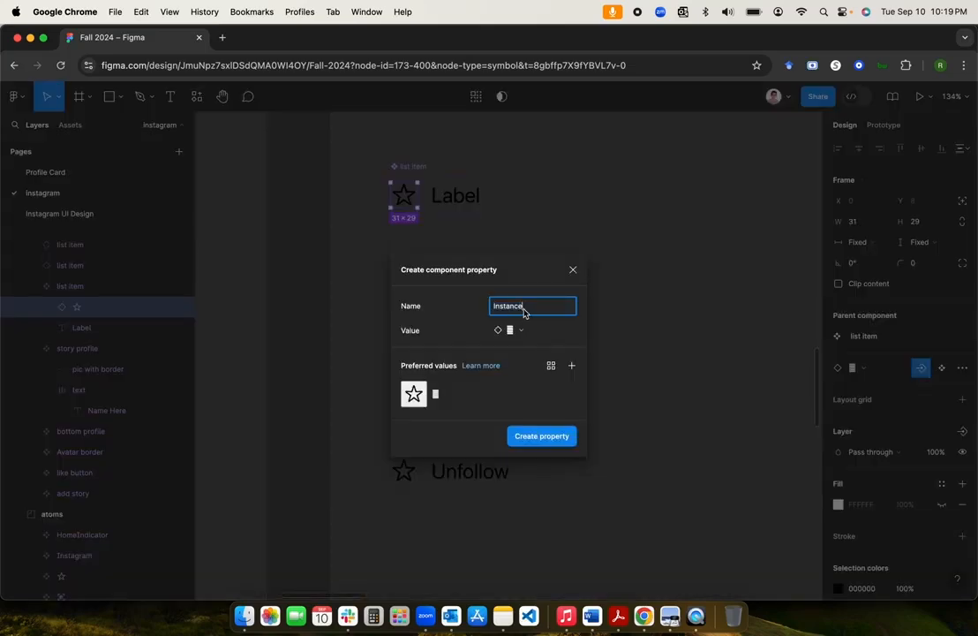
key(super+Left)
text(Swap)
click(571, 336)
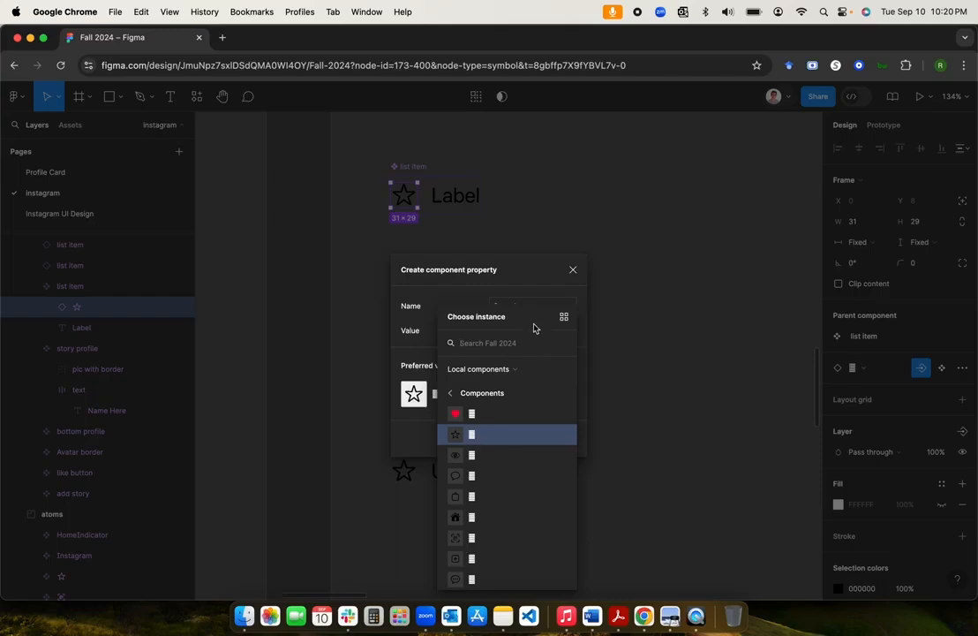
click(529, 290)
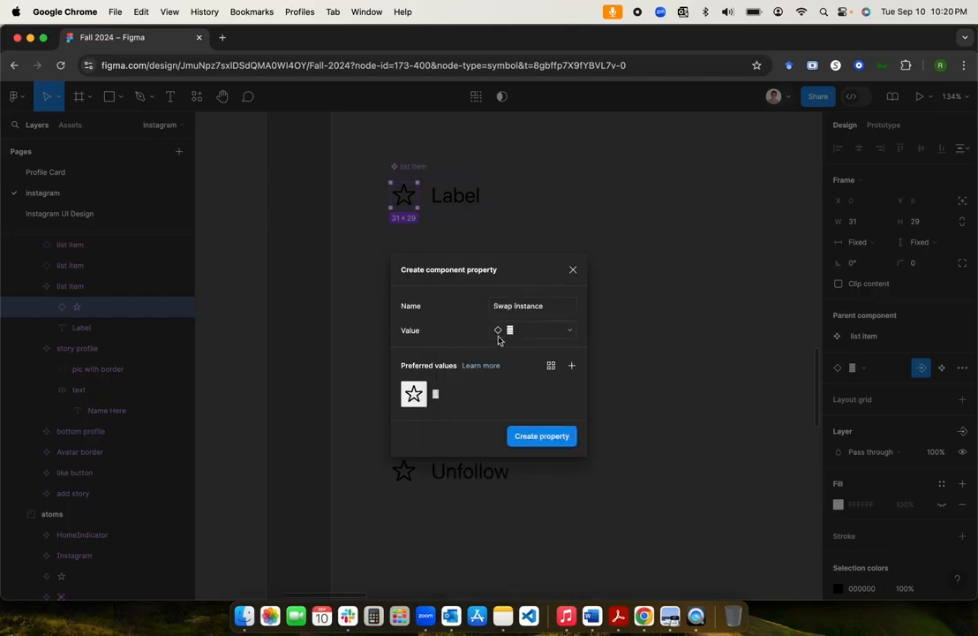
click(537, 439)
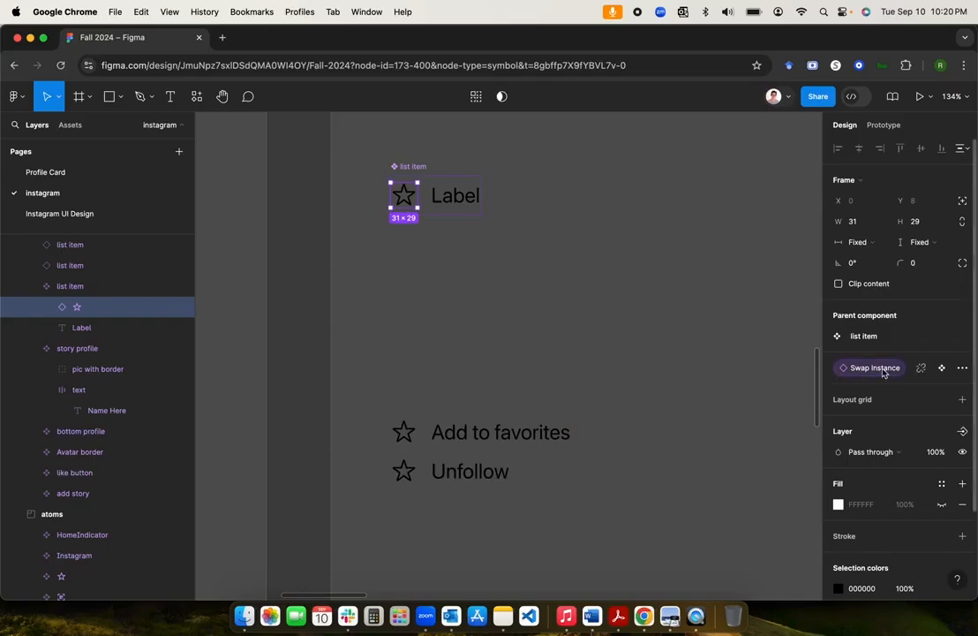
click(411, 167)
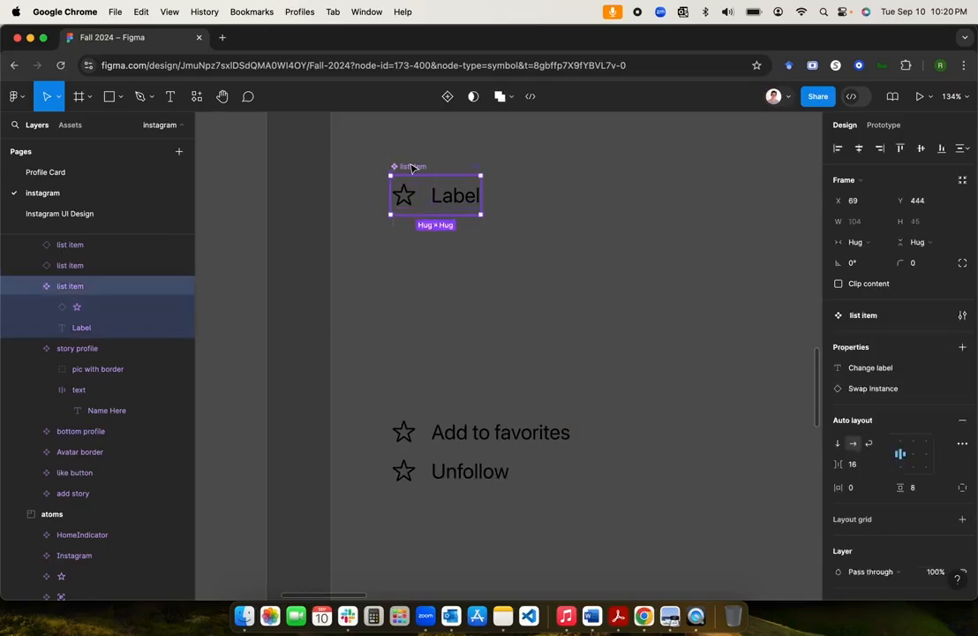
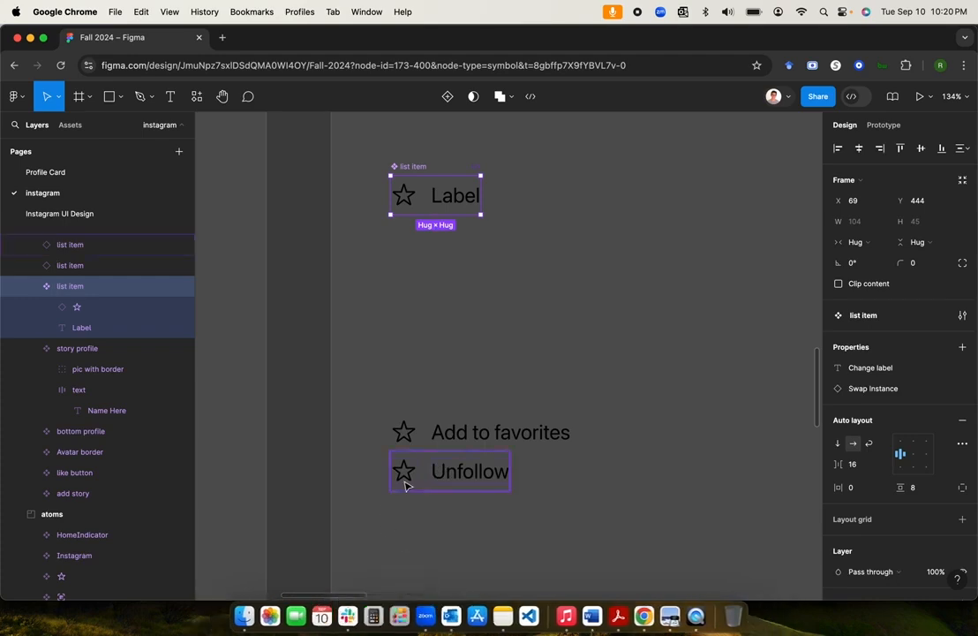
Step: Browse the swap-instance component list for the Unfollow item's icon, then deselect the item
click(422, 485)
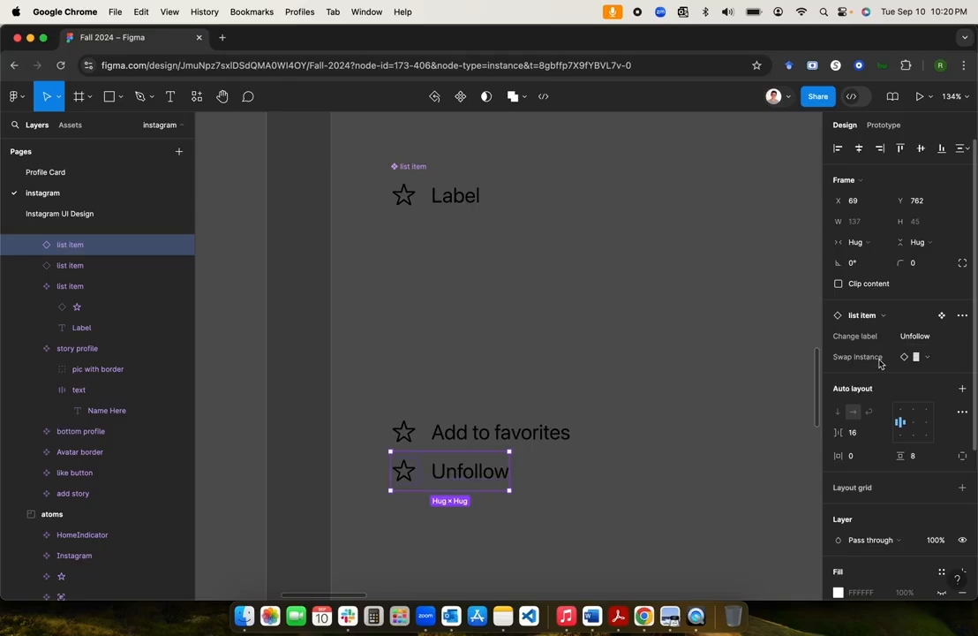
click(963, 358)
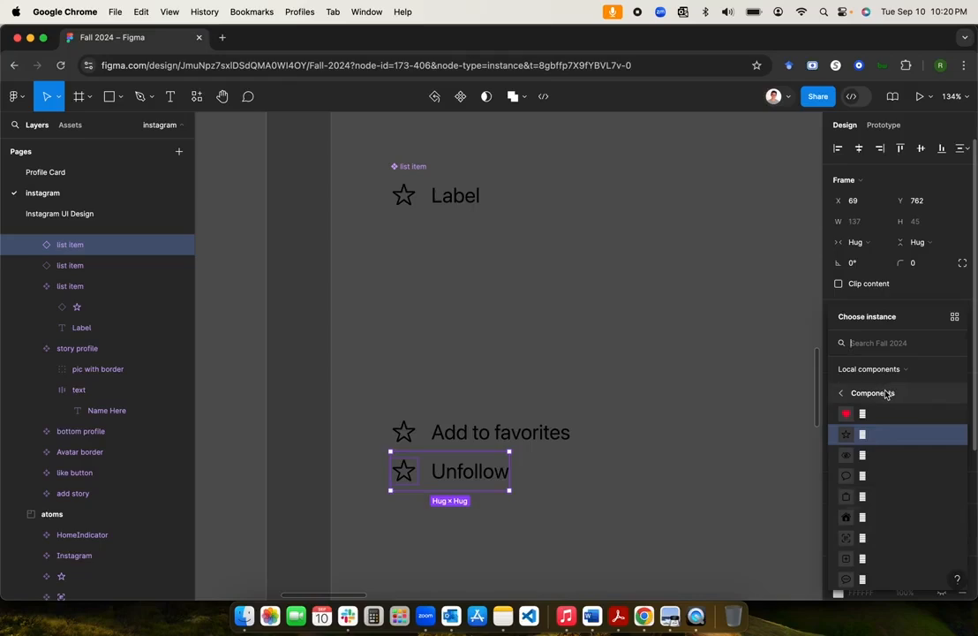
scroll(886, 520, up, 1)
scroll(886, 521, down, 1)
scroll(887, 521, up, 2)
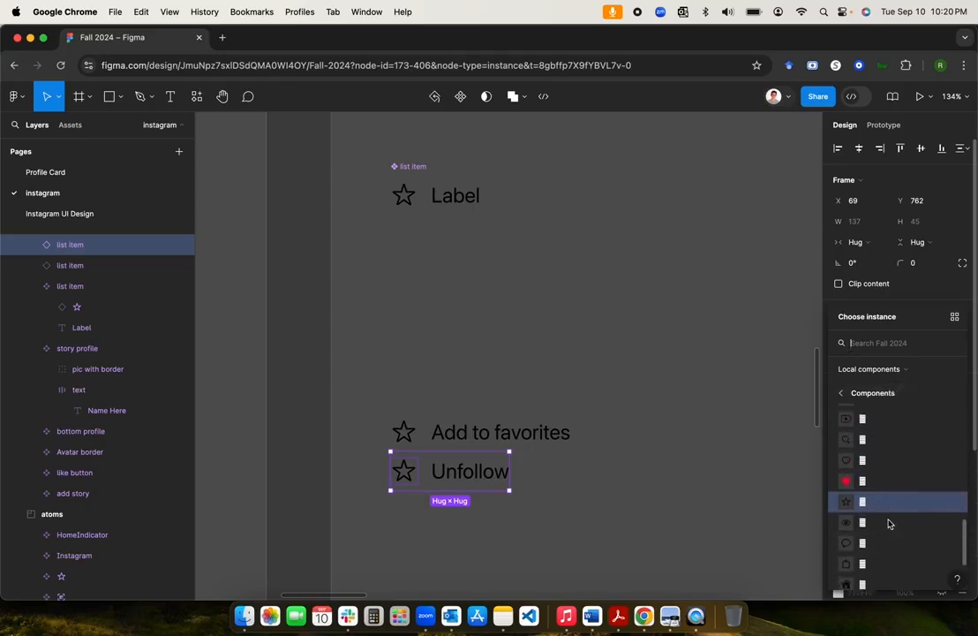
scroll(888, 524, down, 1)
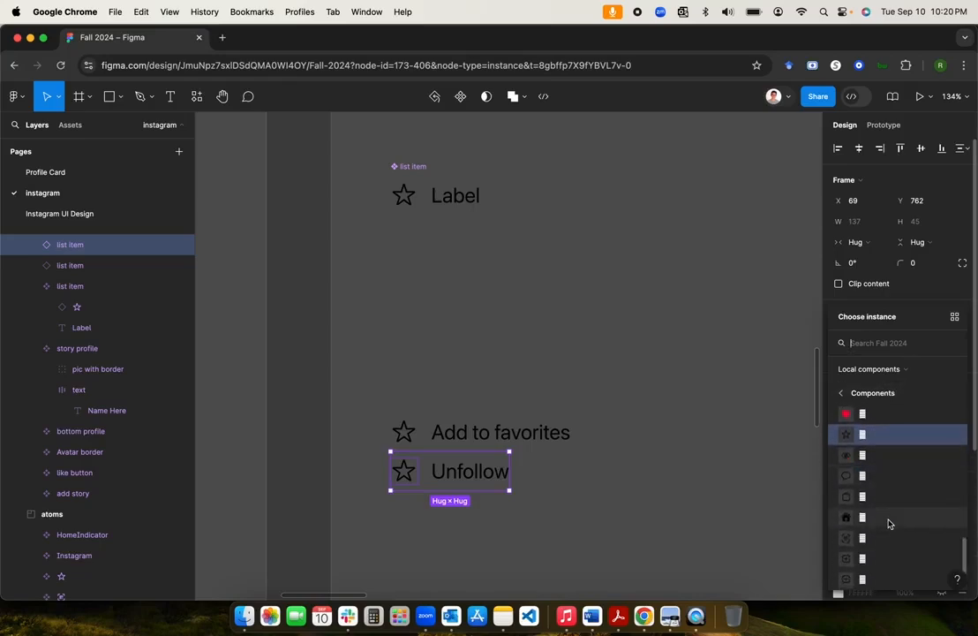
scroll(875, 528, up, 2)
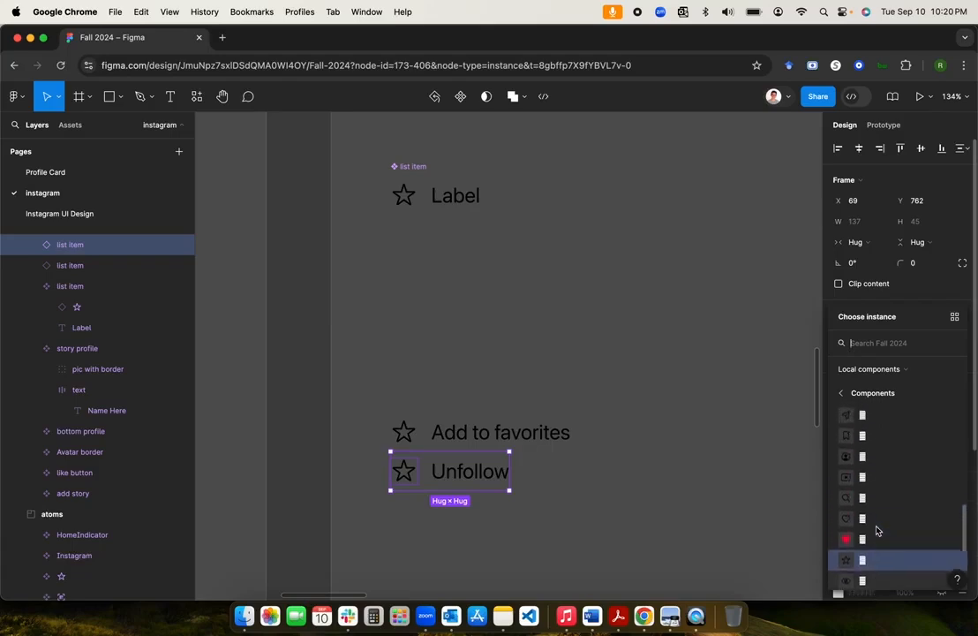
scroll(876, 530, up, 5)
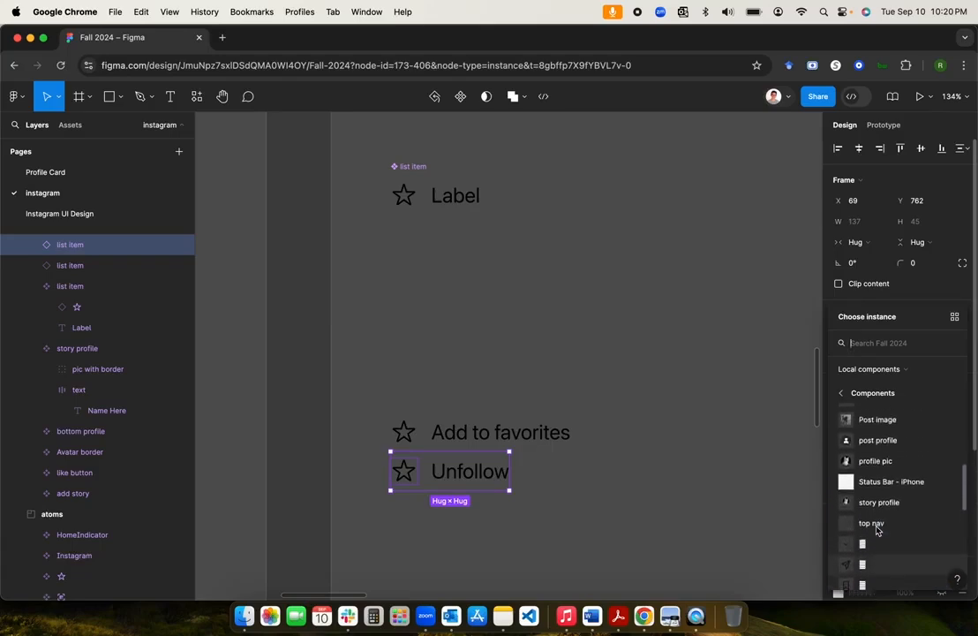
scroll(876, 530, up, 4)
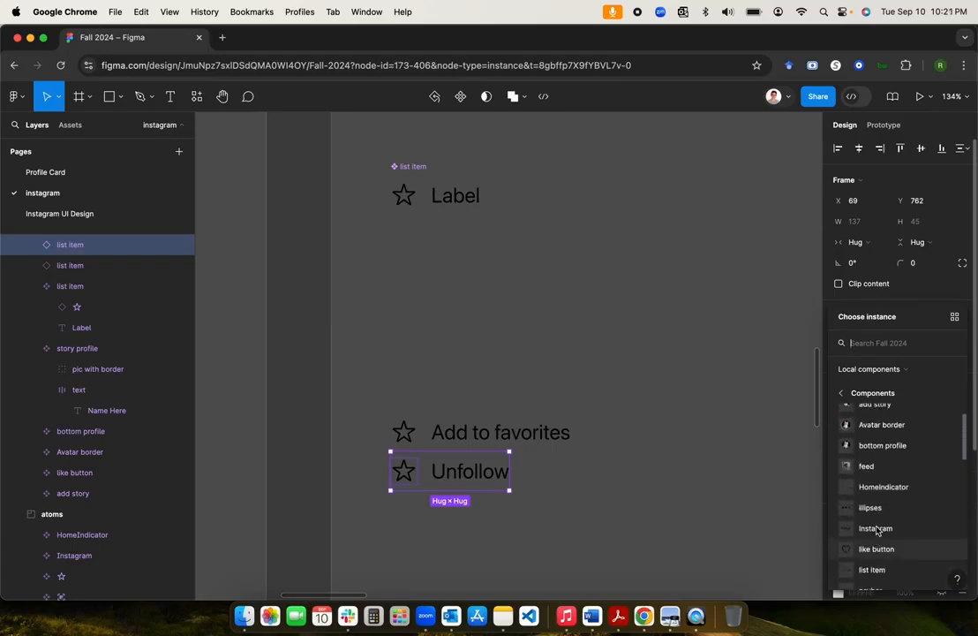
scroll(877, 530, down, 5)
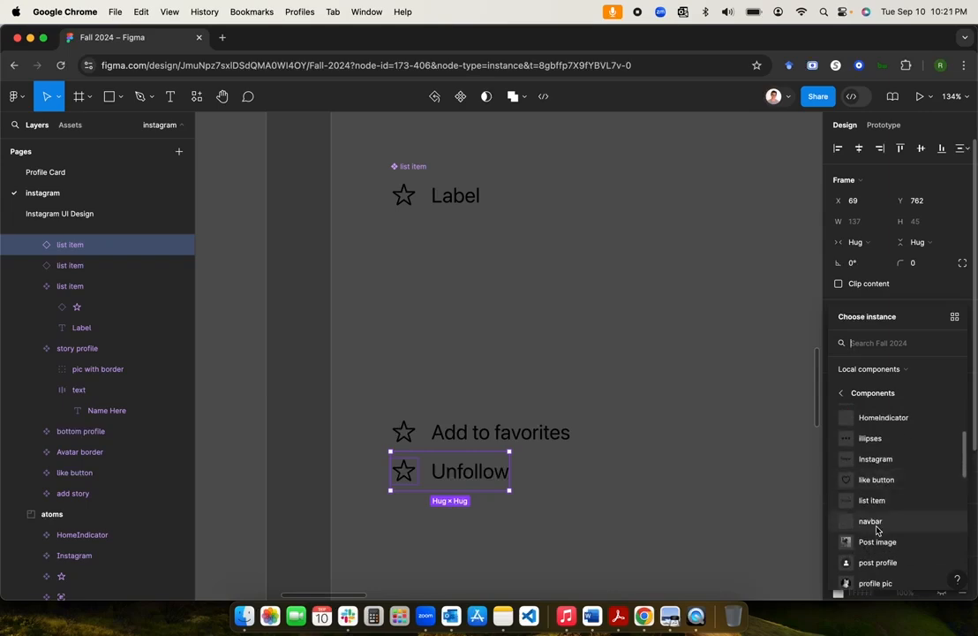
click(653, 441)
scroll(652, 441, down, 5)
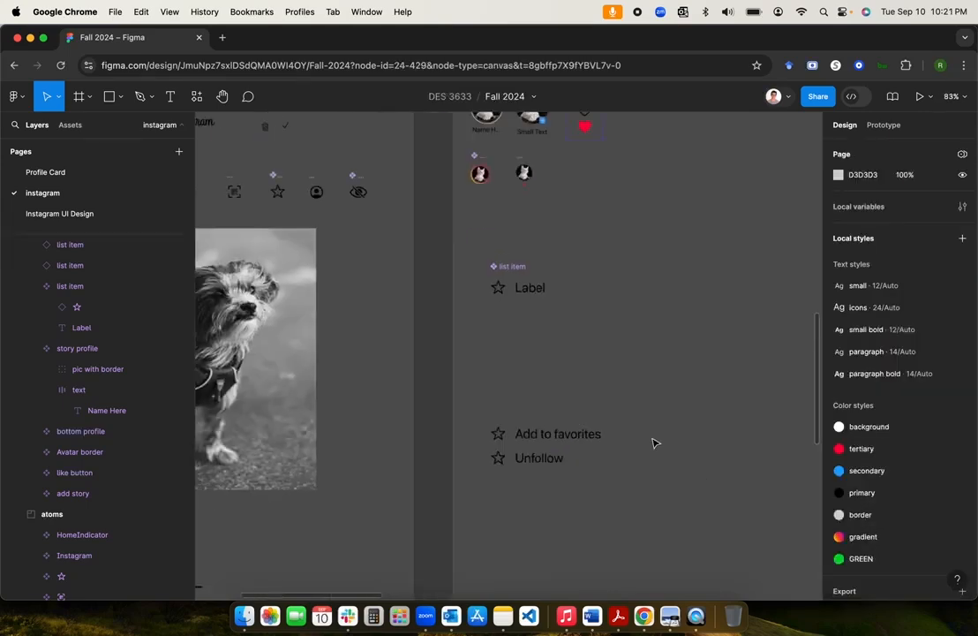
scroll(653, 442, left, 5)
scroll(652, 441, up, 3)
scroll(652, 442, up, 1)
scroll(653, 441, left, 1)
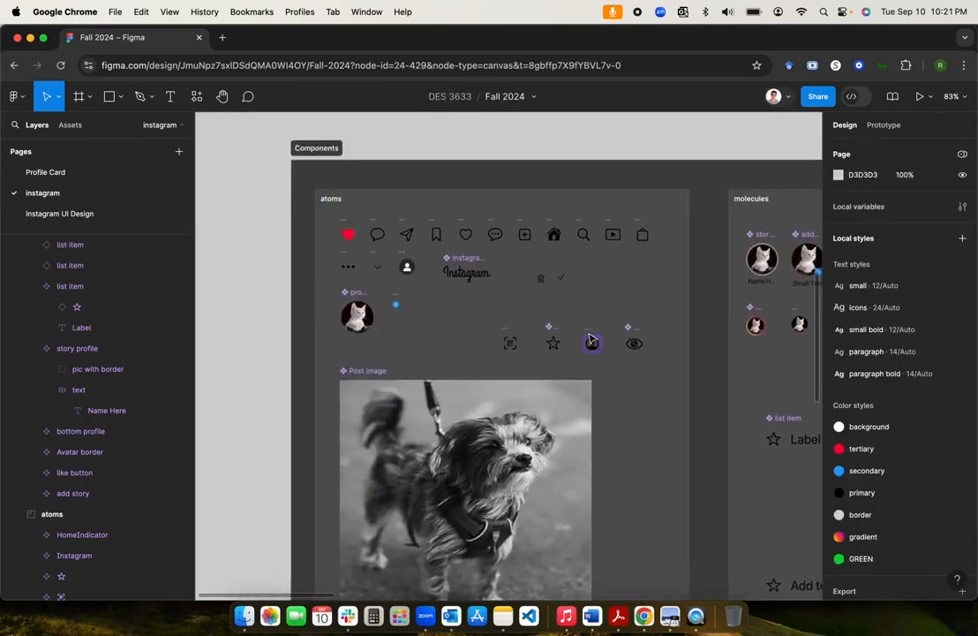
scroll(629, 372, down, 3)
scroll(630, 372, right, 3)
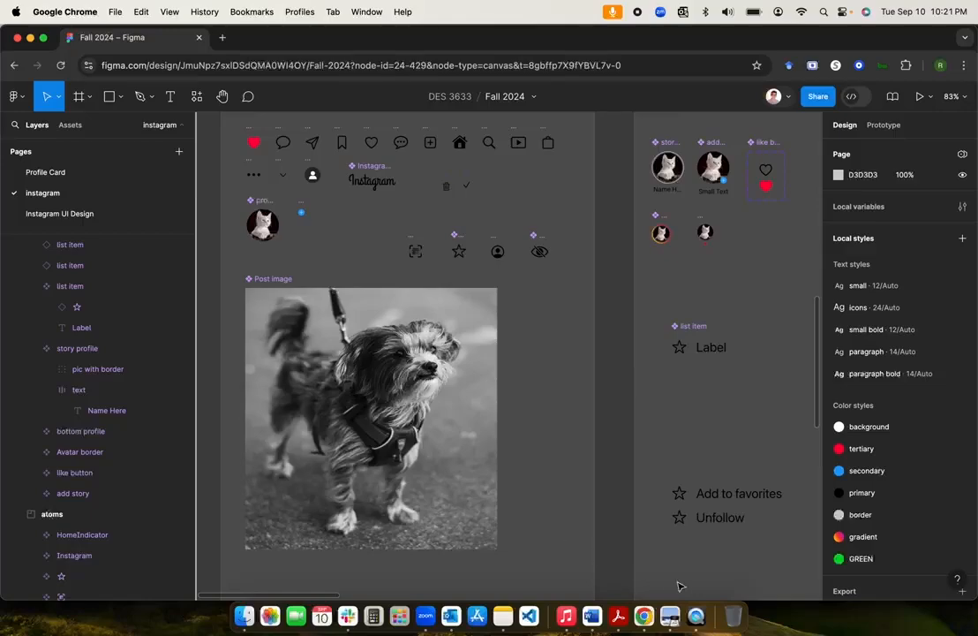
Step: Launch SF Symbols from Launchpad and clear its search field
click(349, 604)
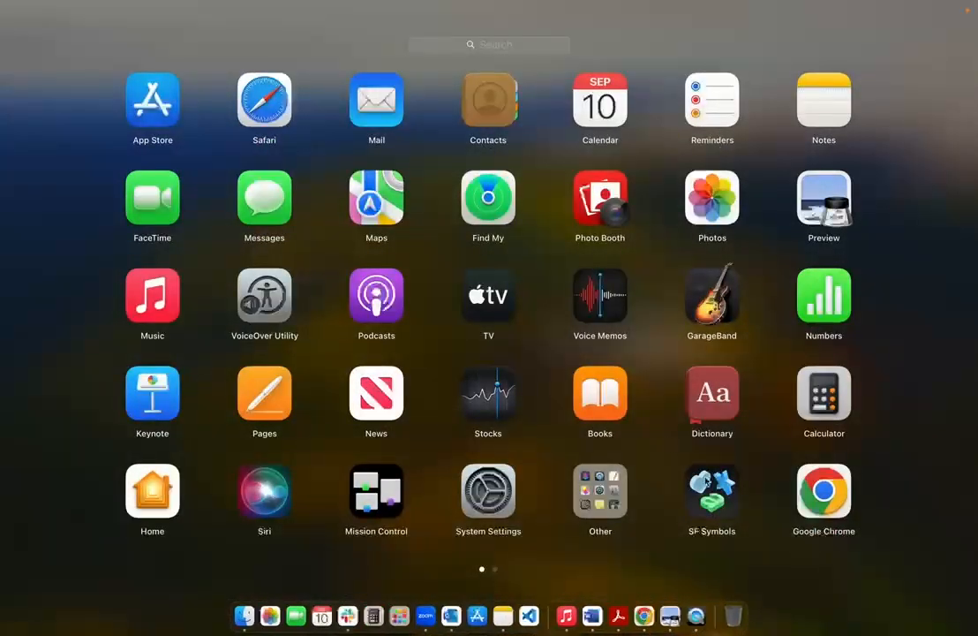
click(706, 484)
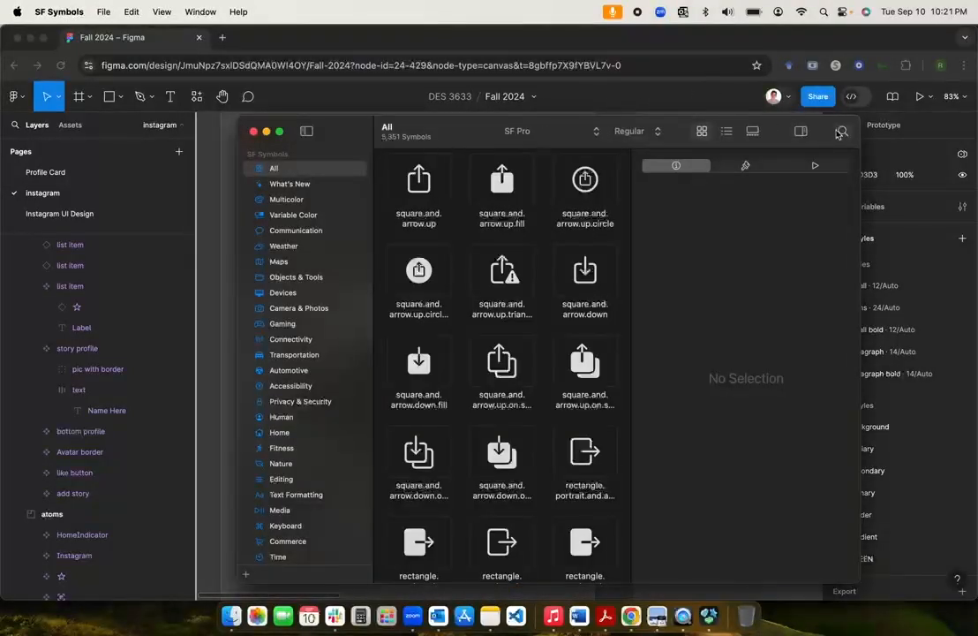
click(841, 132)
text(unfollow)
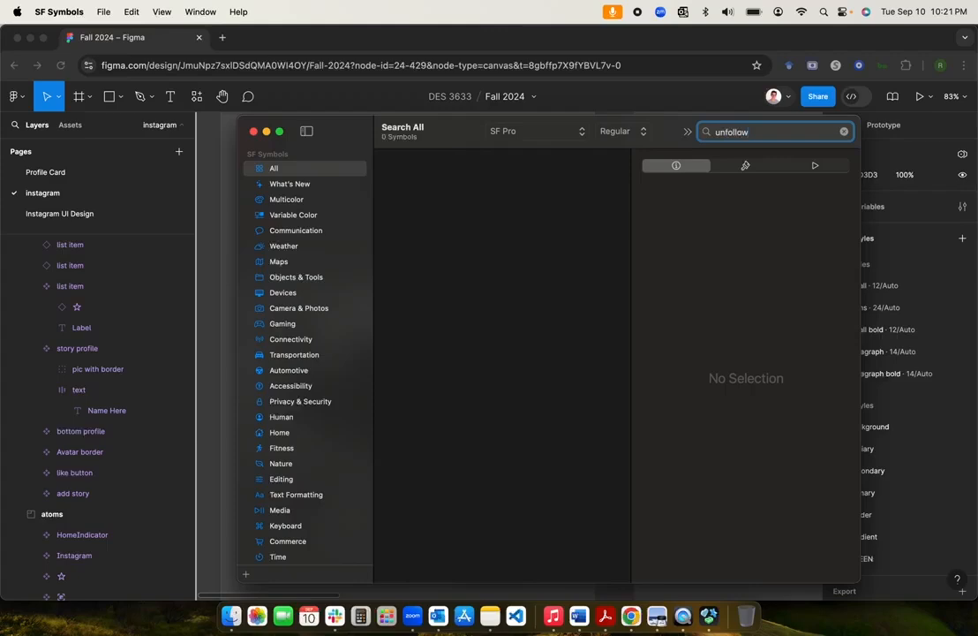
key(super+a)
text(fol)
key(super+a)
key(BackSpace)
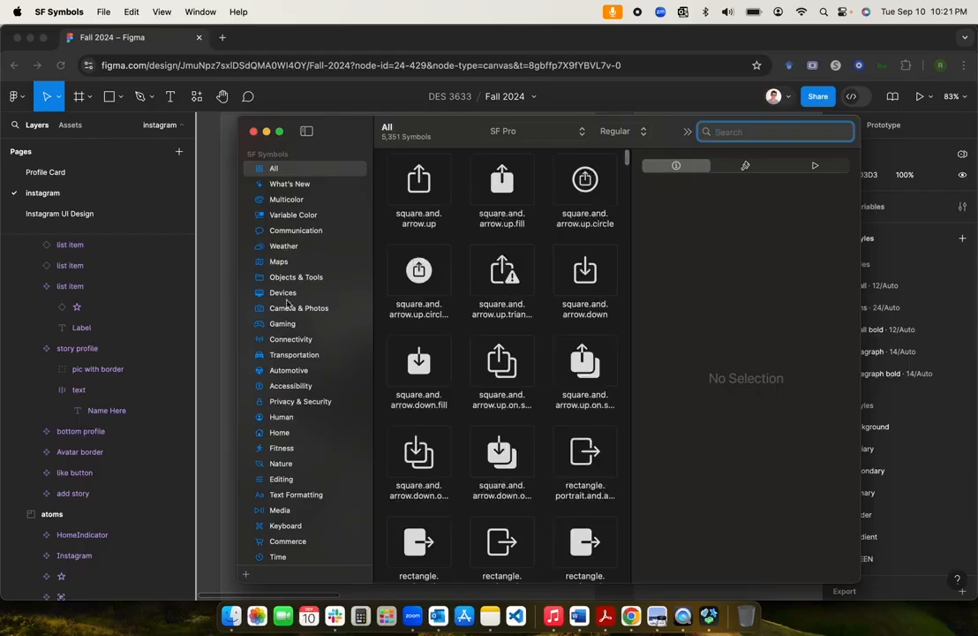
Step: Select person.fill.xmark in the Human category and switch back to Figma
scroll(319, 379, down, 2)
scroll(319, 387, down, 5)
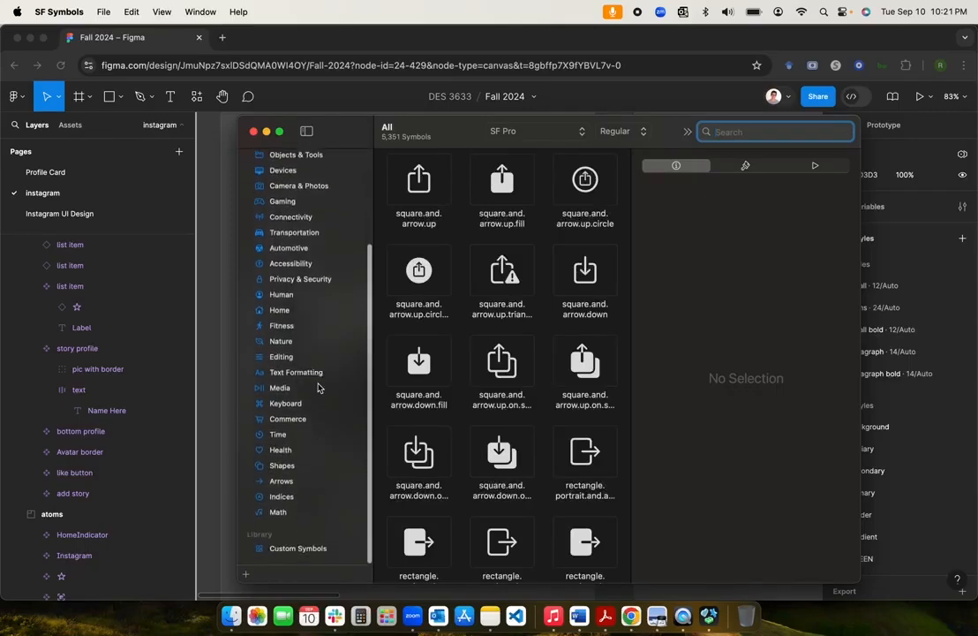
scroll(318, 387, up, 8)
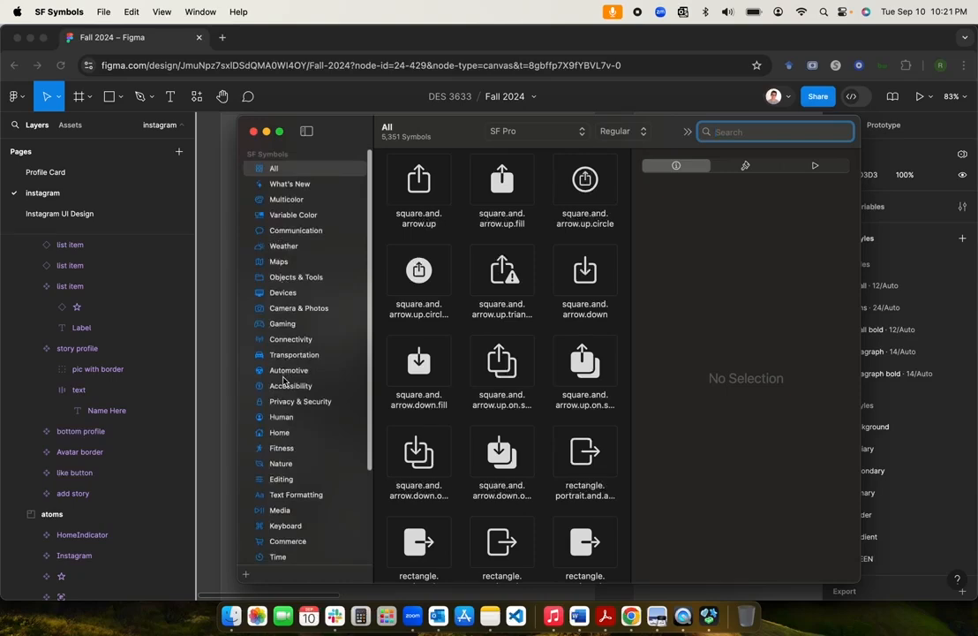
click(279, 417)
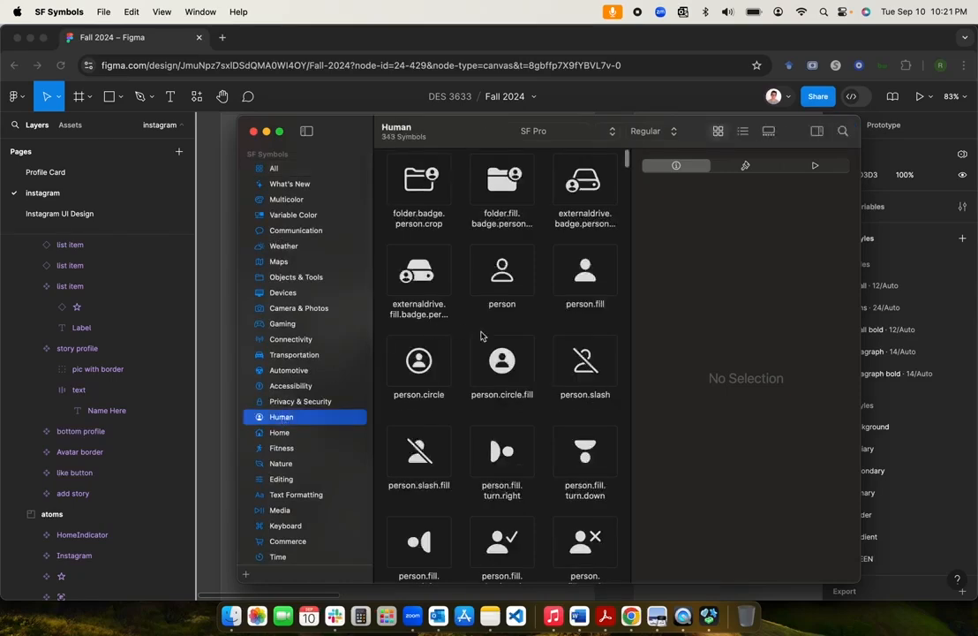
scroll(481, 335, down, 5)
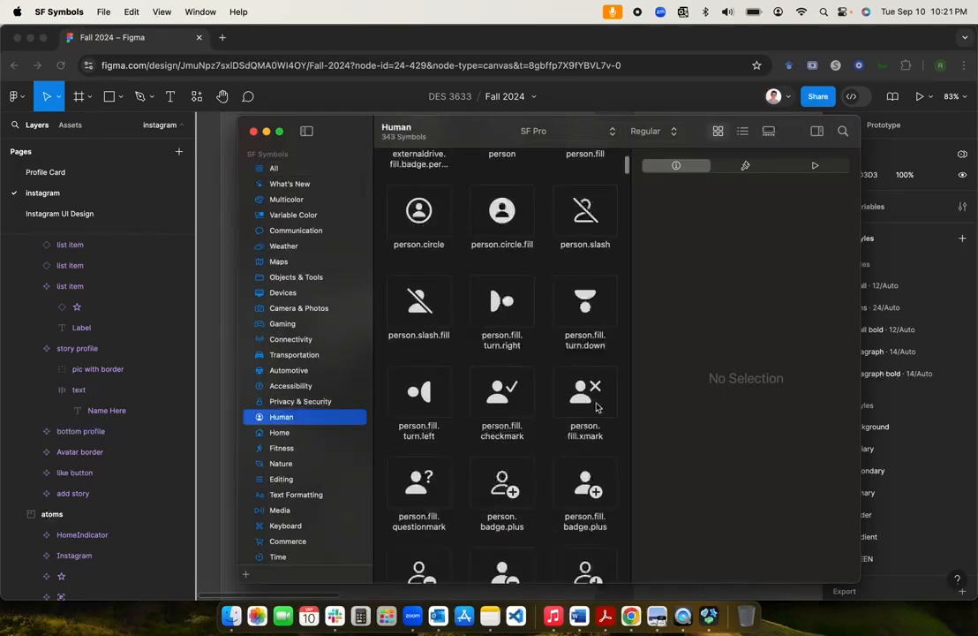
click(596, 406)
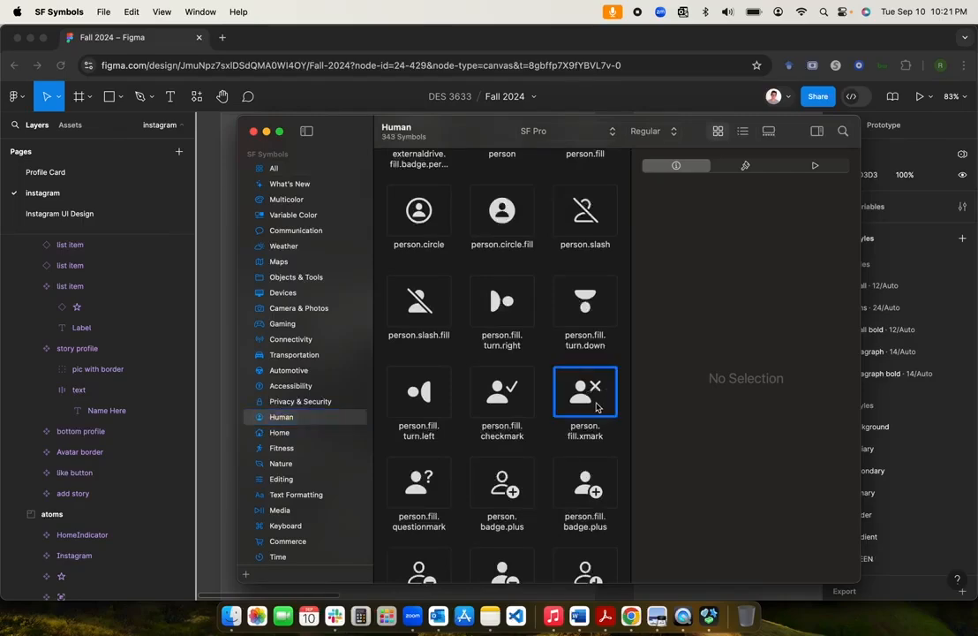
click(218, 259)
Step: Paste the person.fill.xmark symbol beside the dog photo and make it a component
key(super+v)
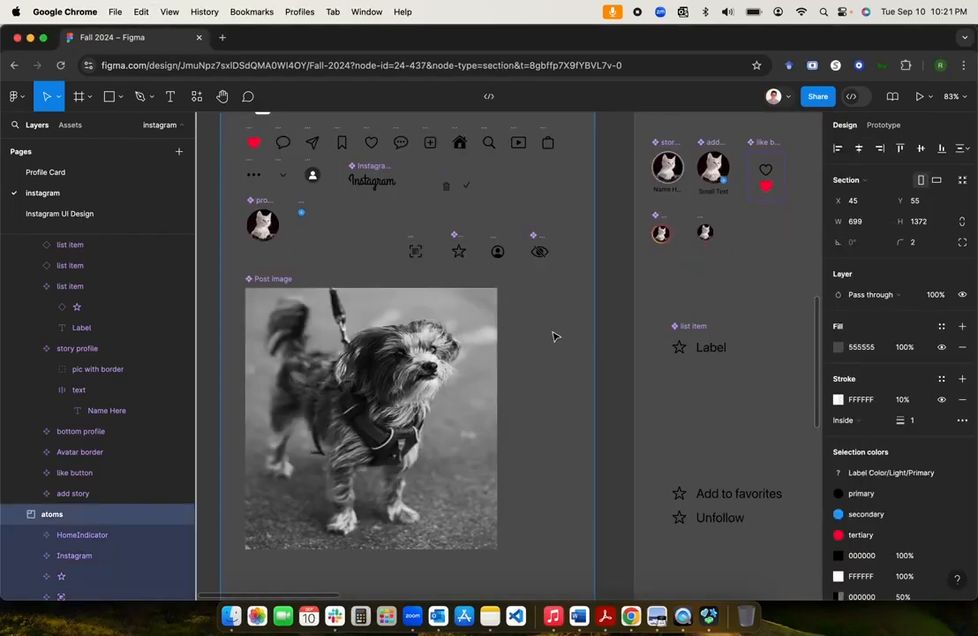
drag(508, 360, 540, 299)
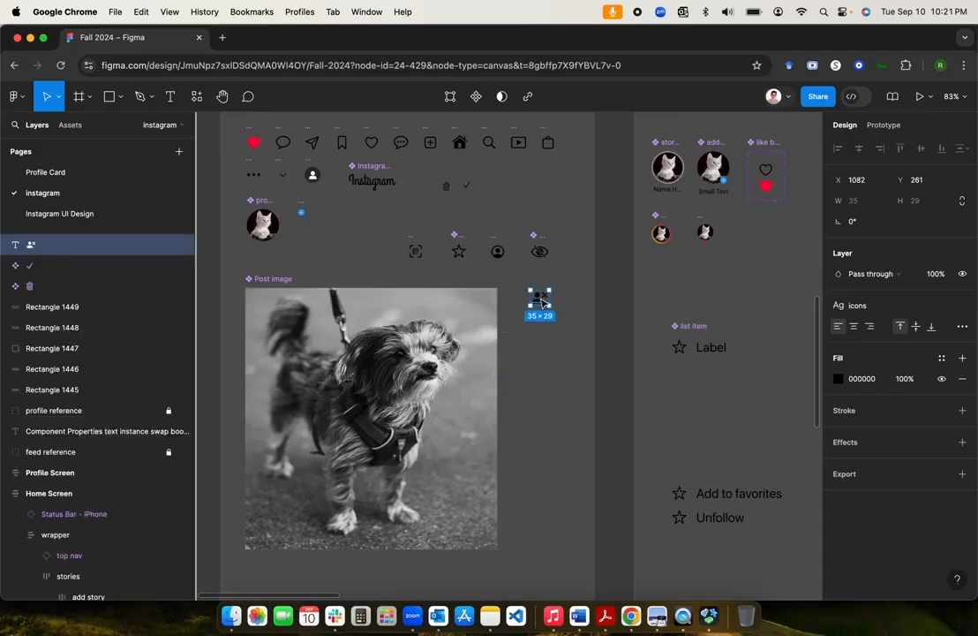
right_click(541, 301)
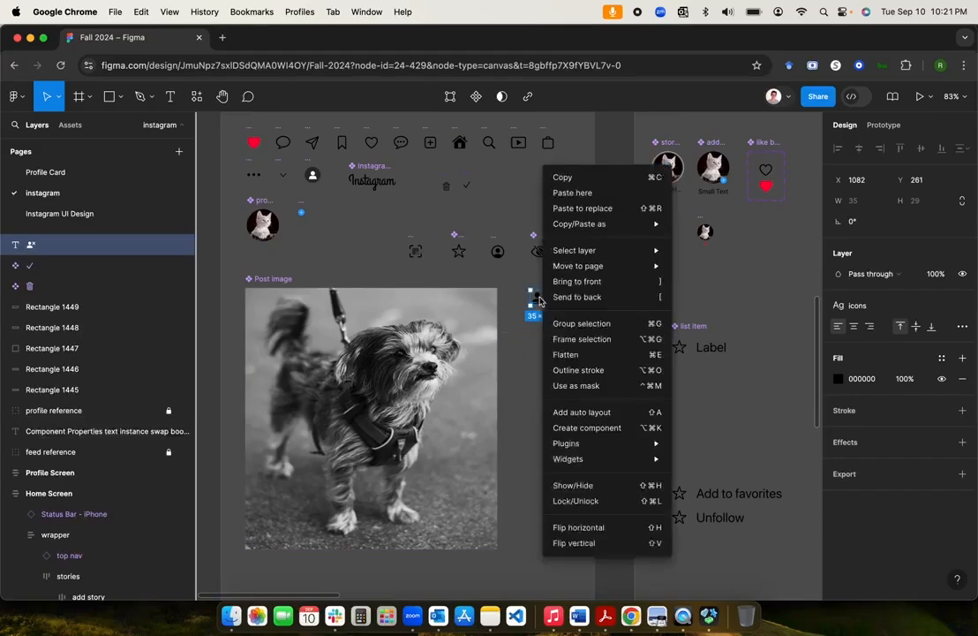
click(582, 428)
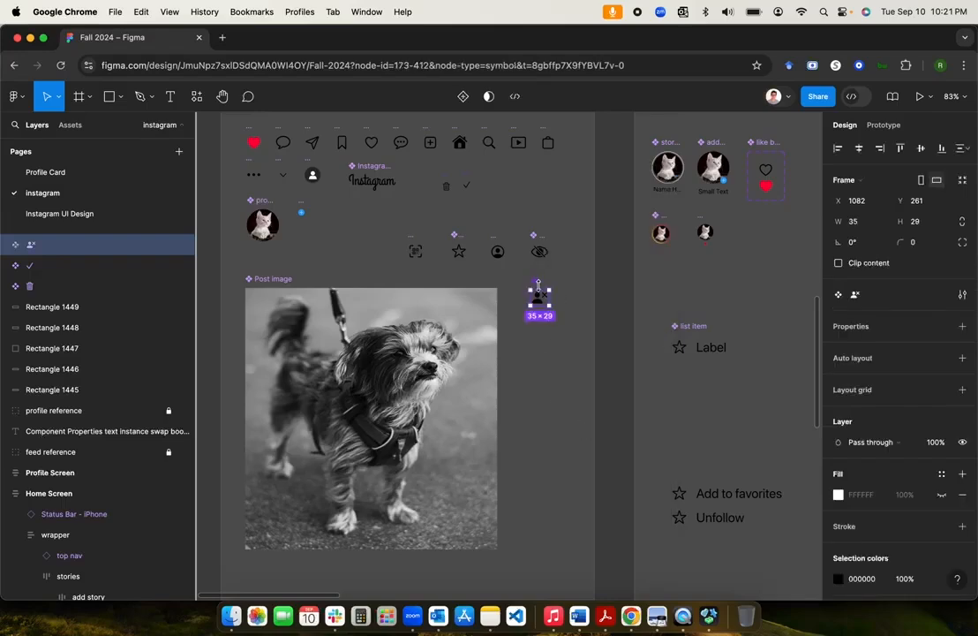
scroll(542, 295, down, 5)
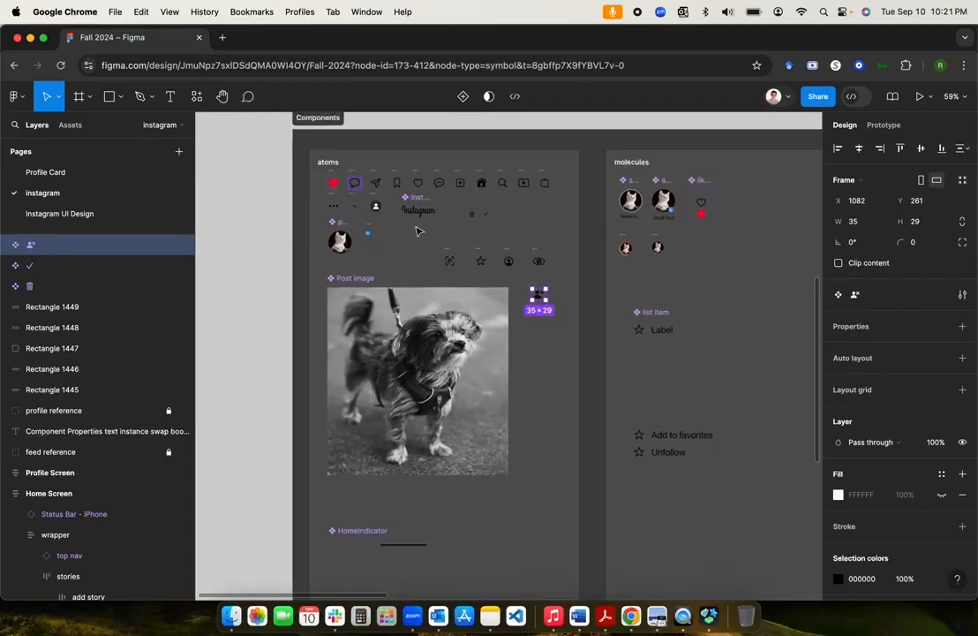
scroll(556, 320, up, 5)
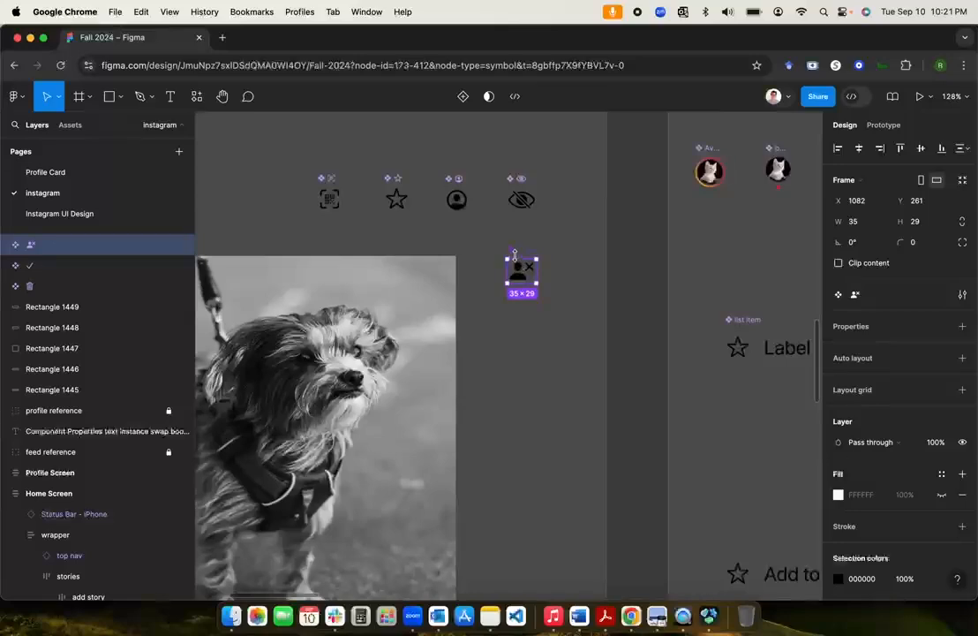
Step: Move the person.fill.xmark component into the atoms section
key(Delete)
scroll(470, 277, down, 5)
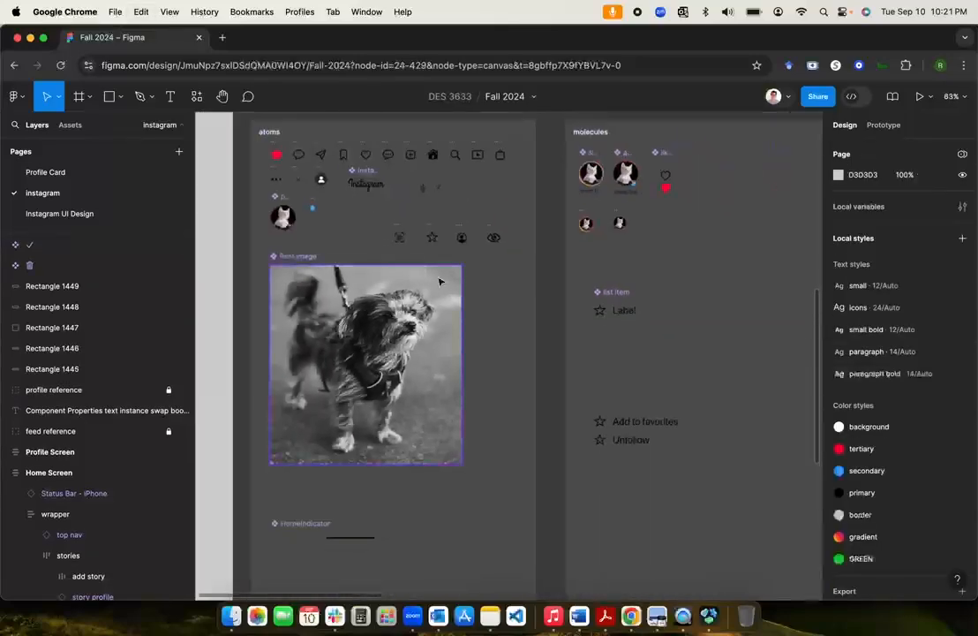
click(272, 135)
key(super+v)
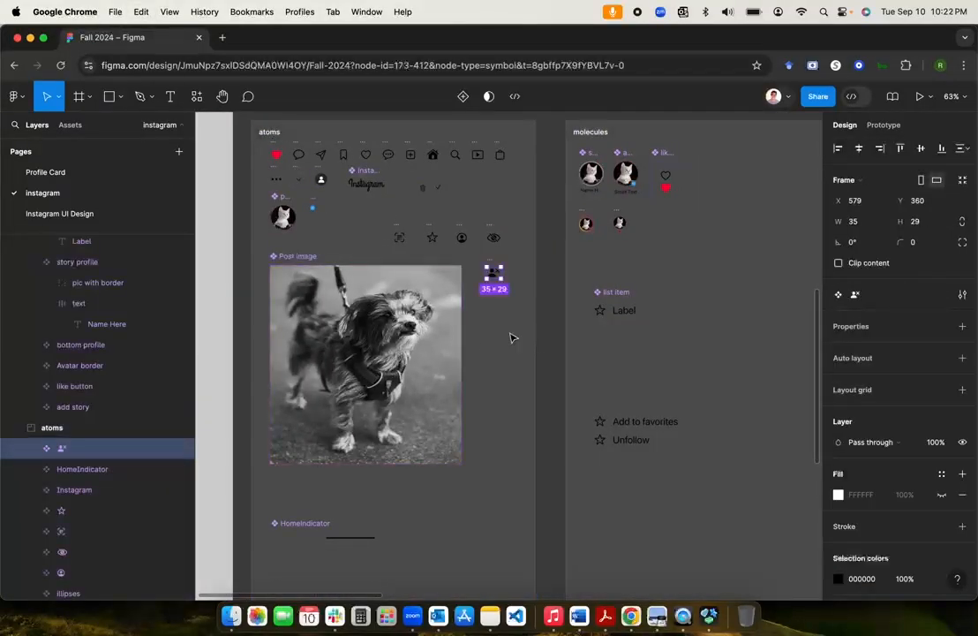
Step: Swap the Unfollow item's star icon for the person.fill.xmark component
click(494, 298)
scroll(624, 404, down, 2)
scroll(624, 403, right, 2)
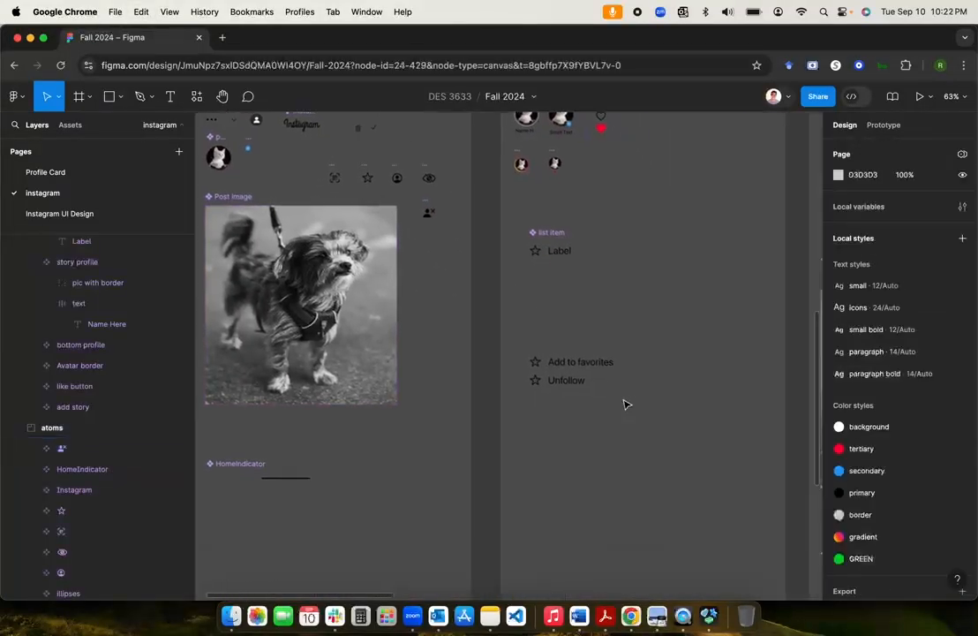
click(554, 383)
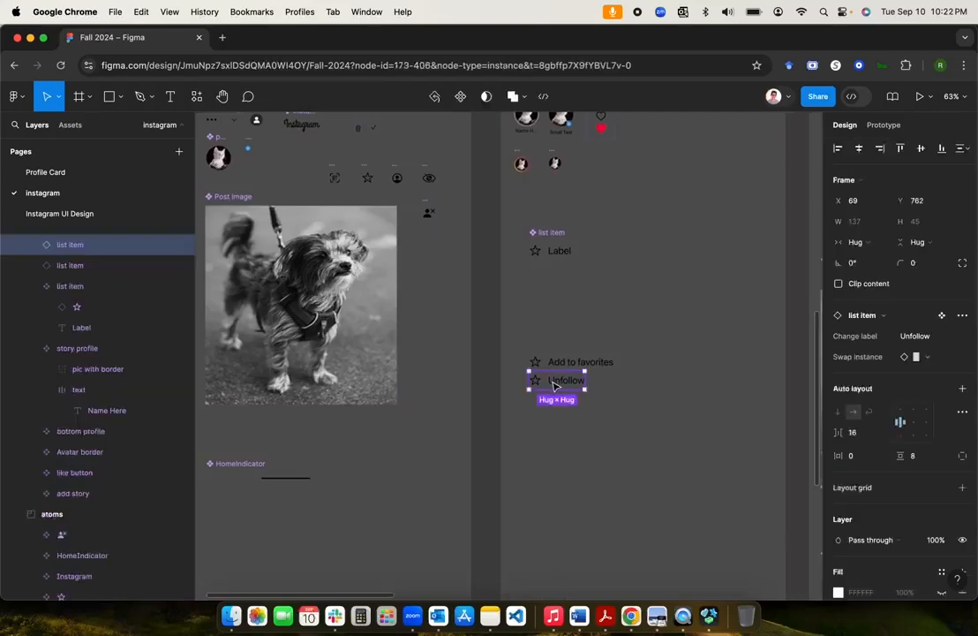
click(932, 358)
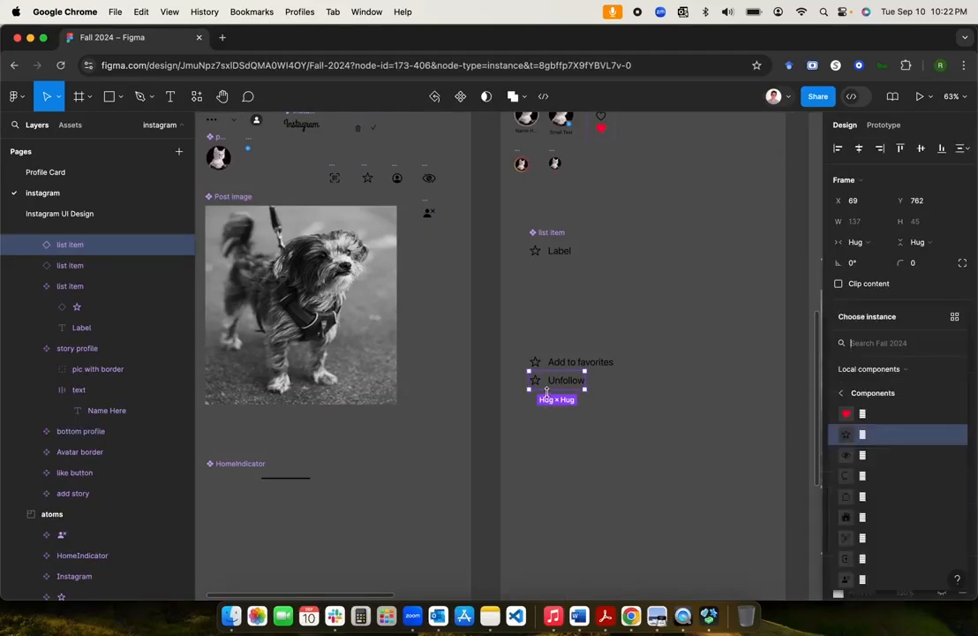
click(683, 360)
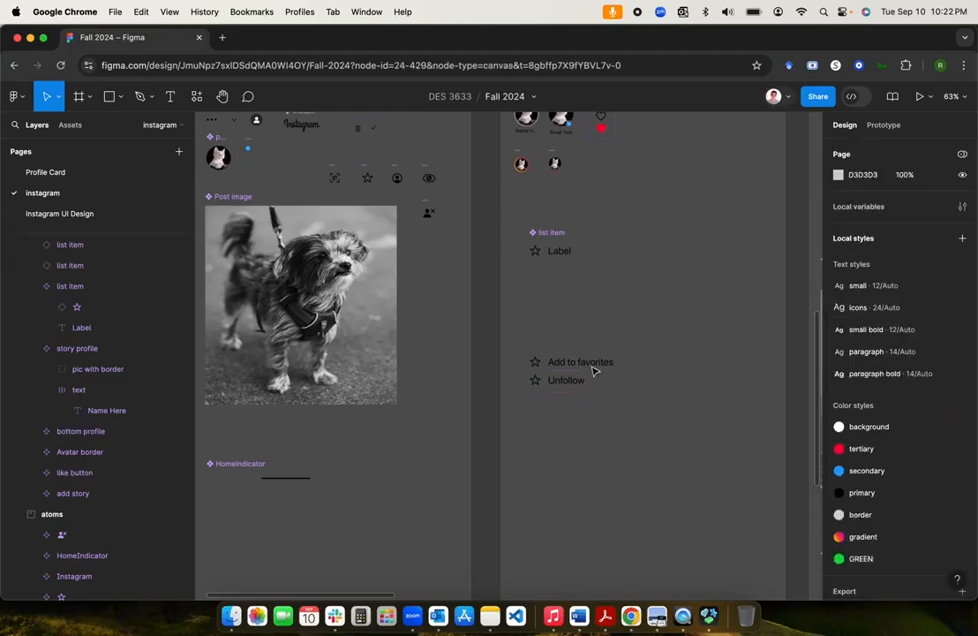
click(558, 383)
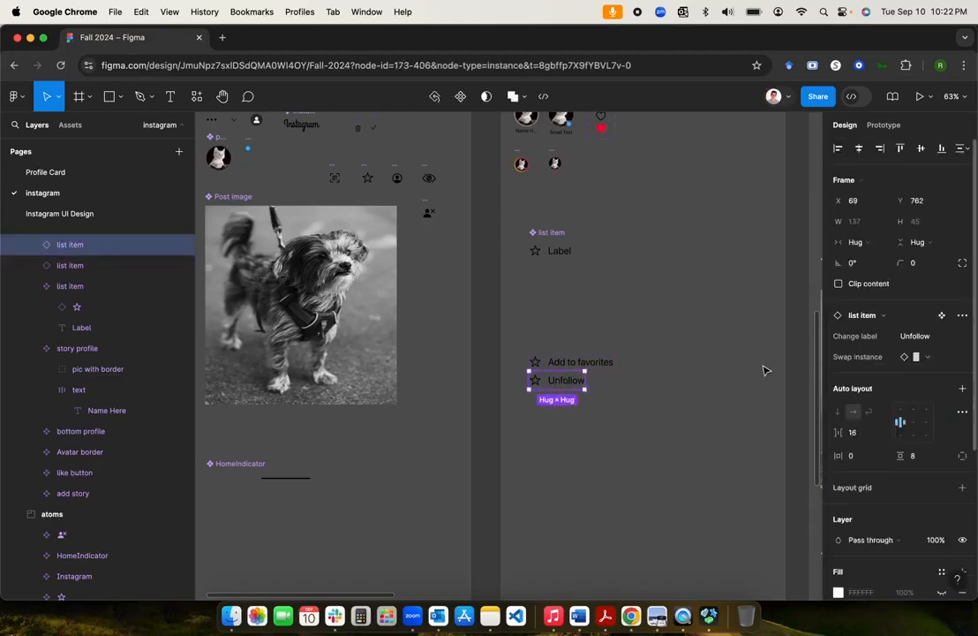
click(959, 358)
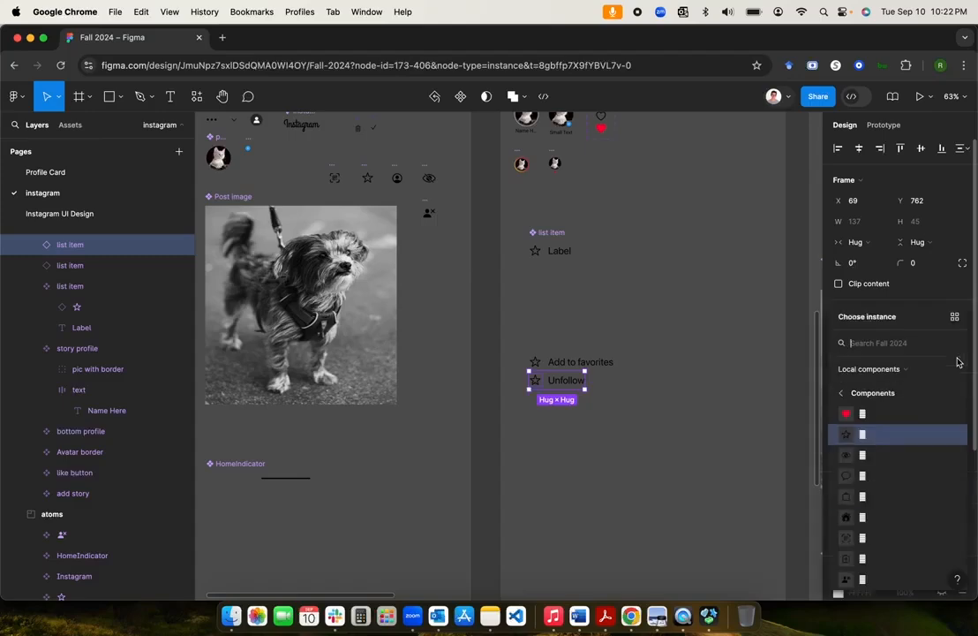
scroll(878, 527, down, 1)
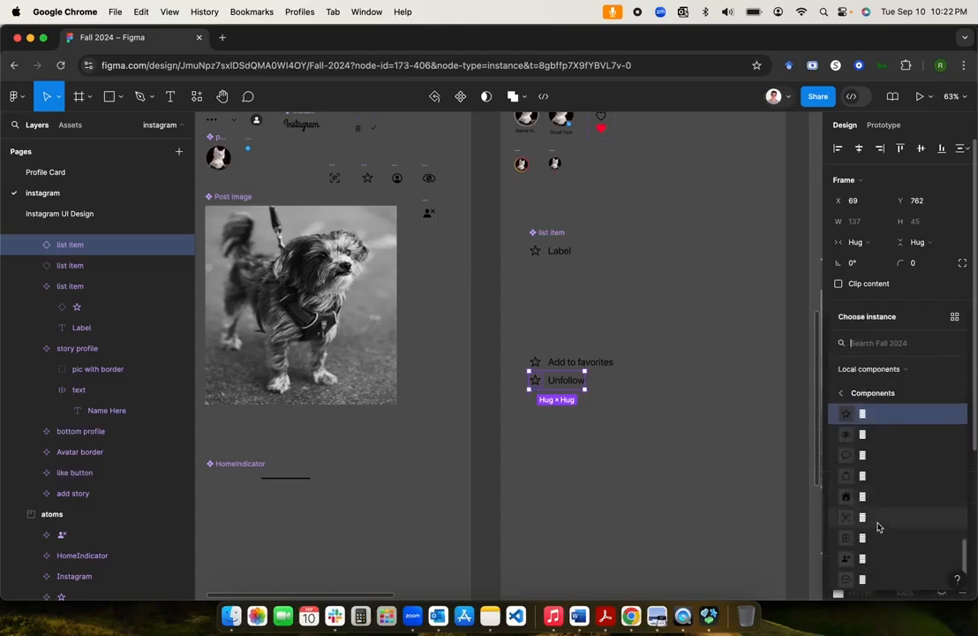
click(878, 559)
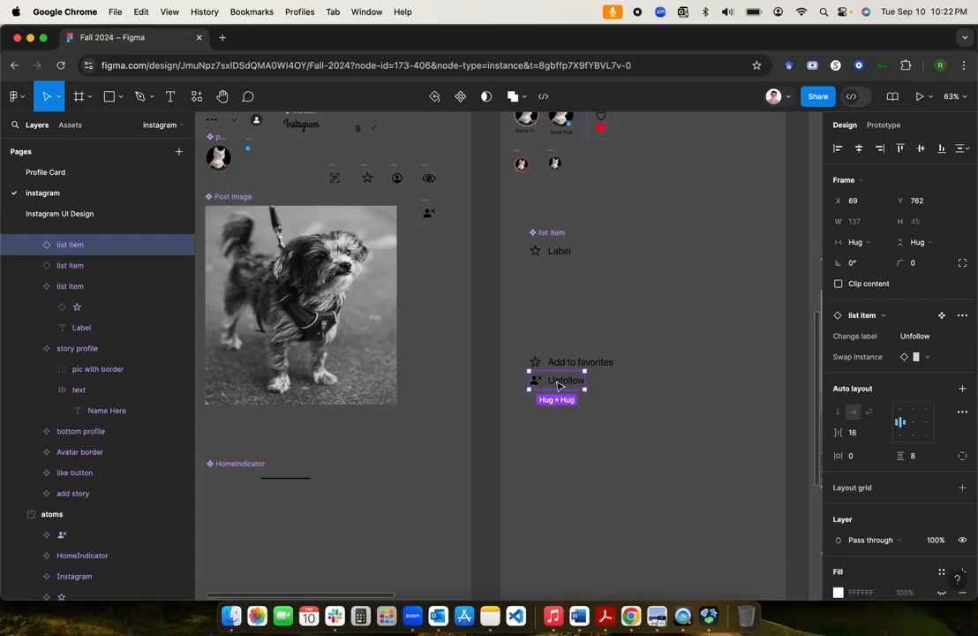
click(554, 415)
scroll(565, 407, up, 5)
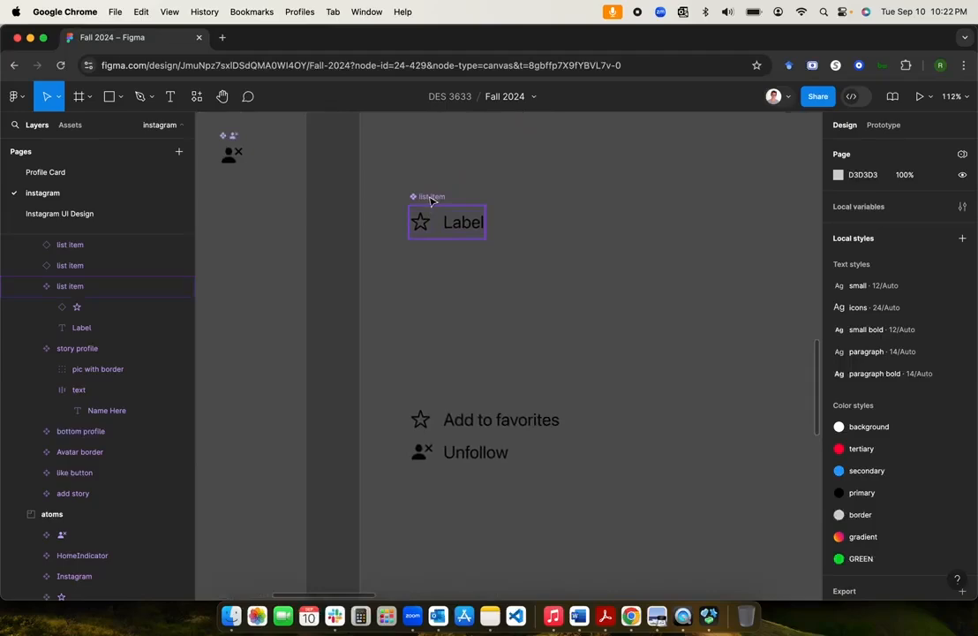
click(458, 305)
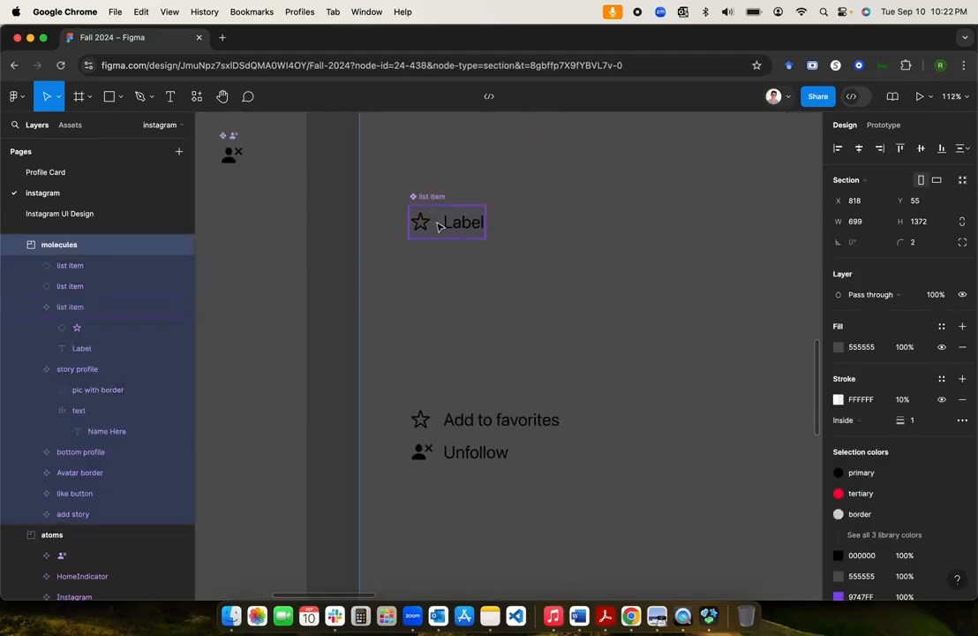
click(425, 226)
click(401, 256)
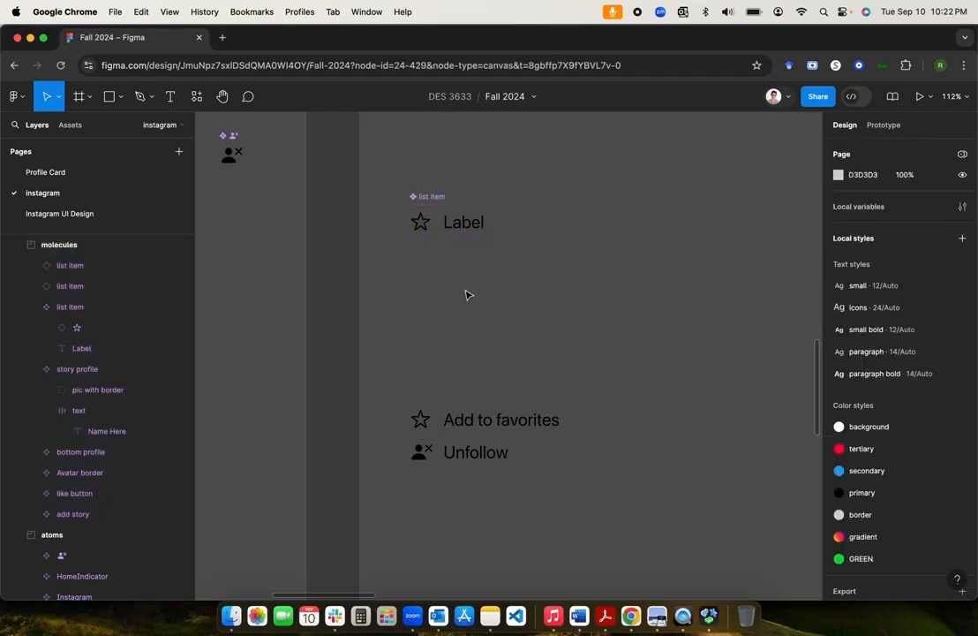
scroll(436, 202, down, 2)
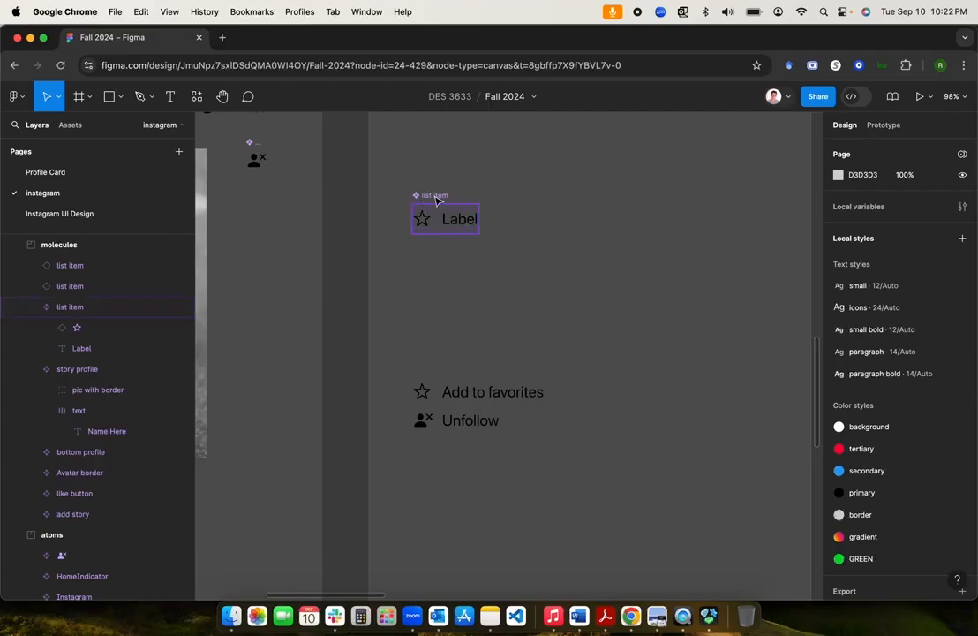
scroll(438, 277, down, 3)
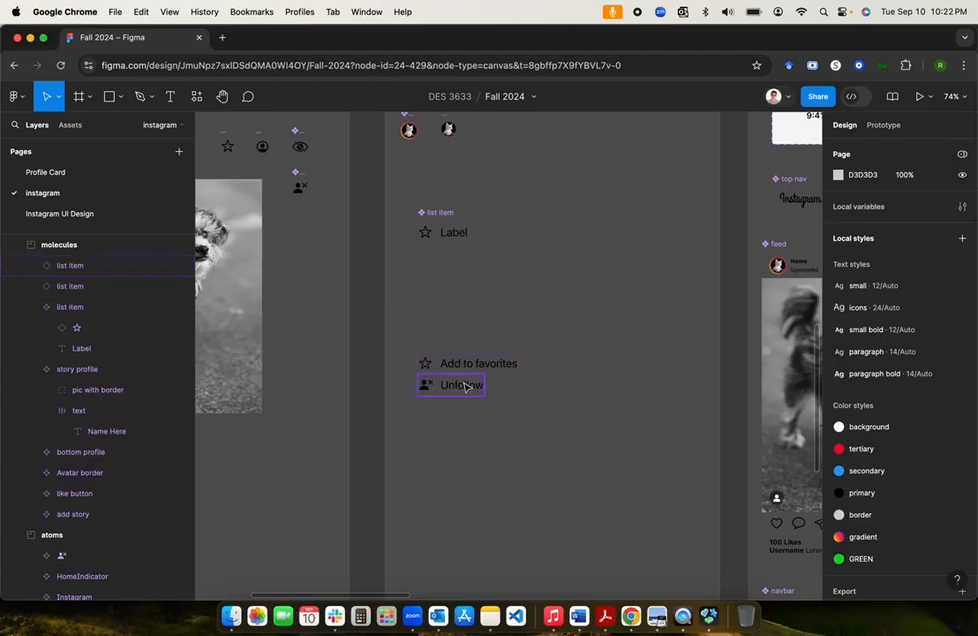
scroll(459, 411, up, 5)
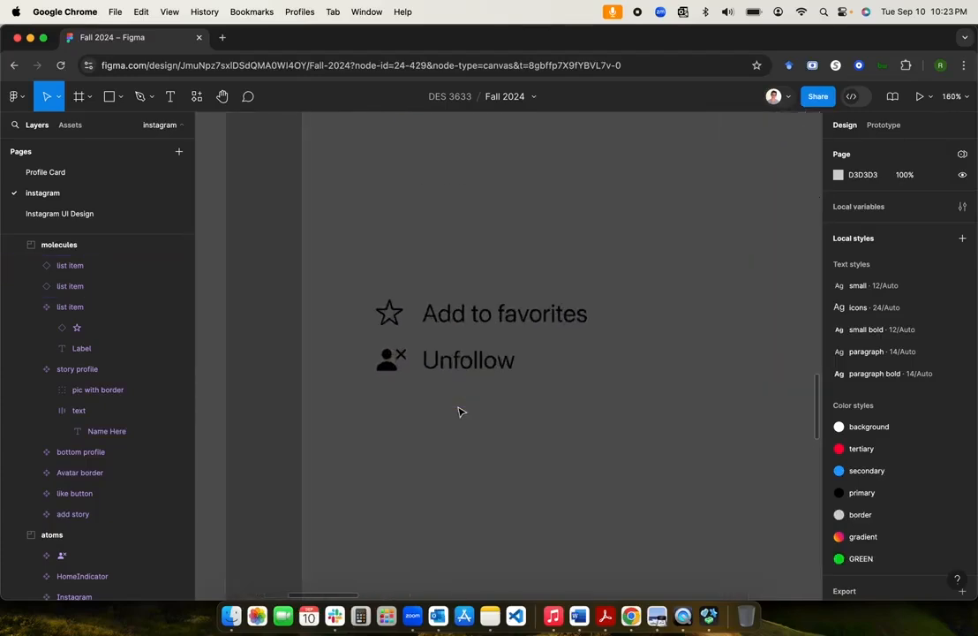
scroll(459, 408, down, 3)
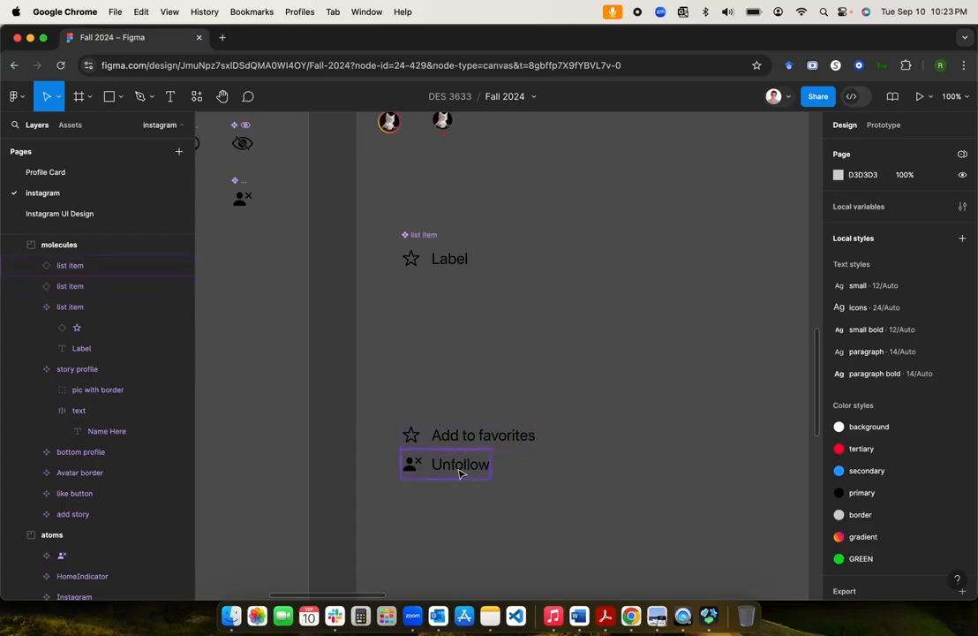
click(382, 403)
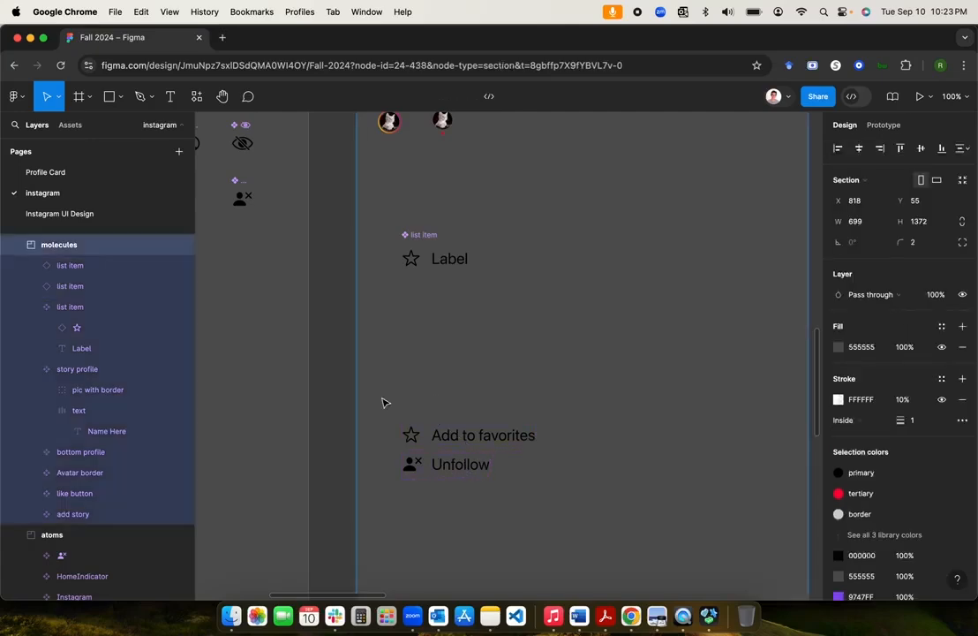
click(430, 242)
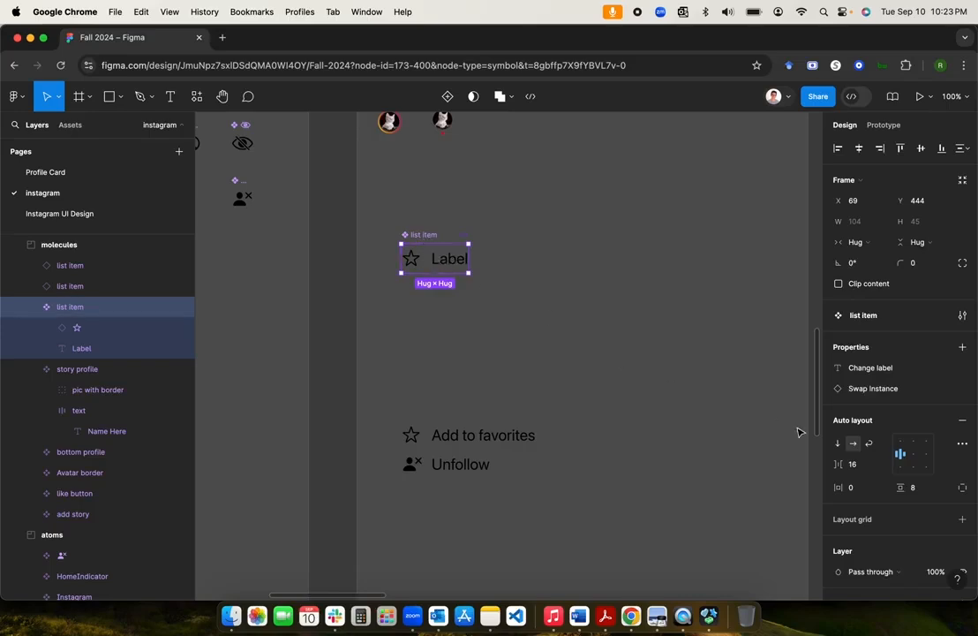
click(860, 466)
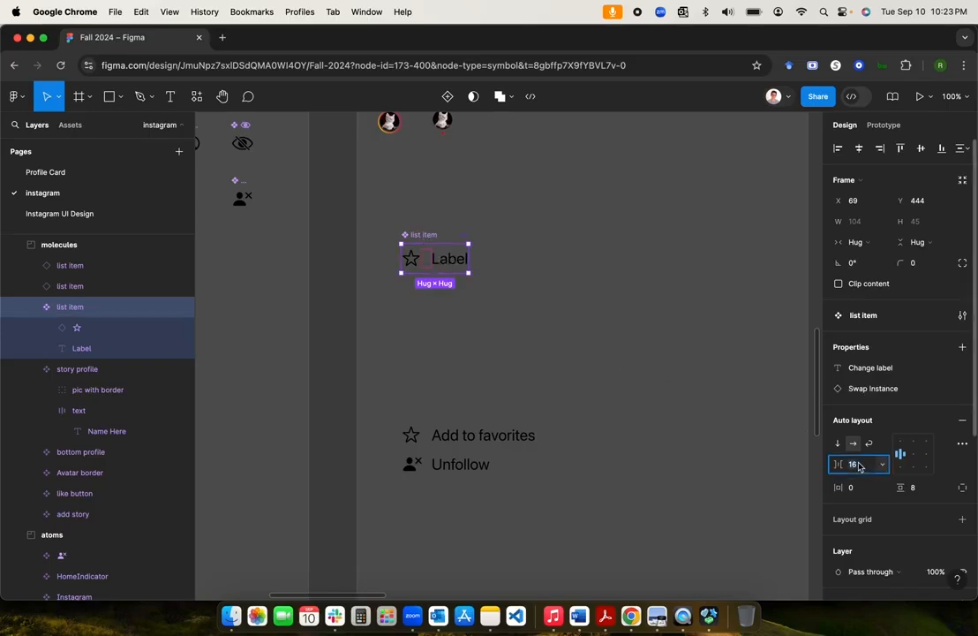
text(8)
key(Return)
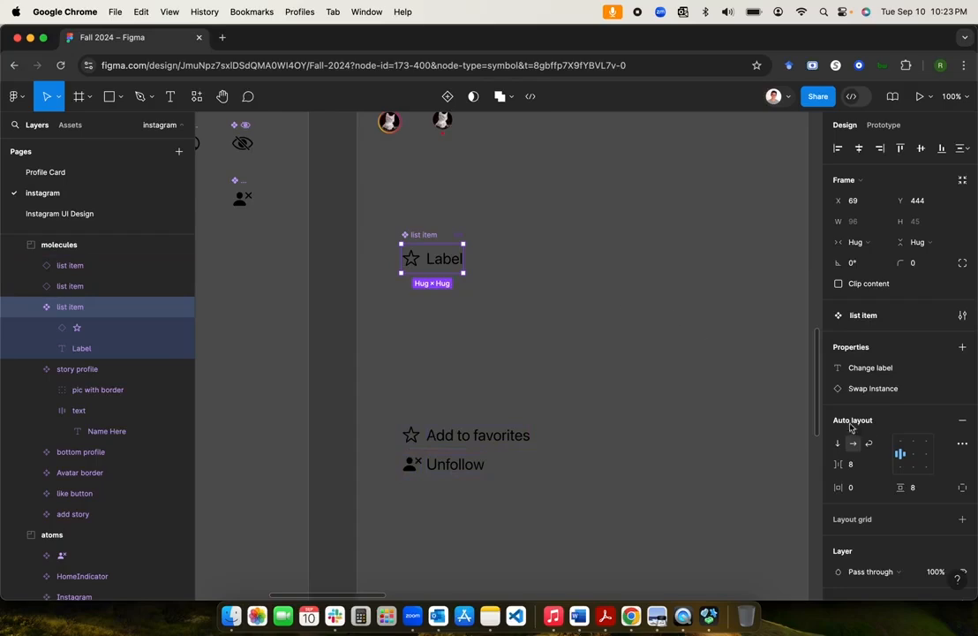
click(853, 463)
text(16)
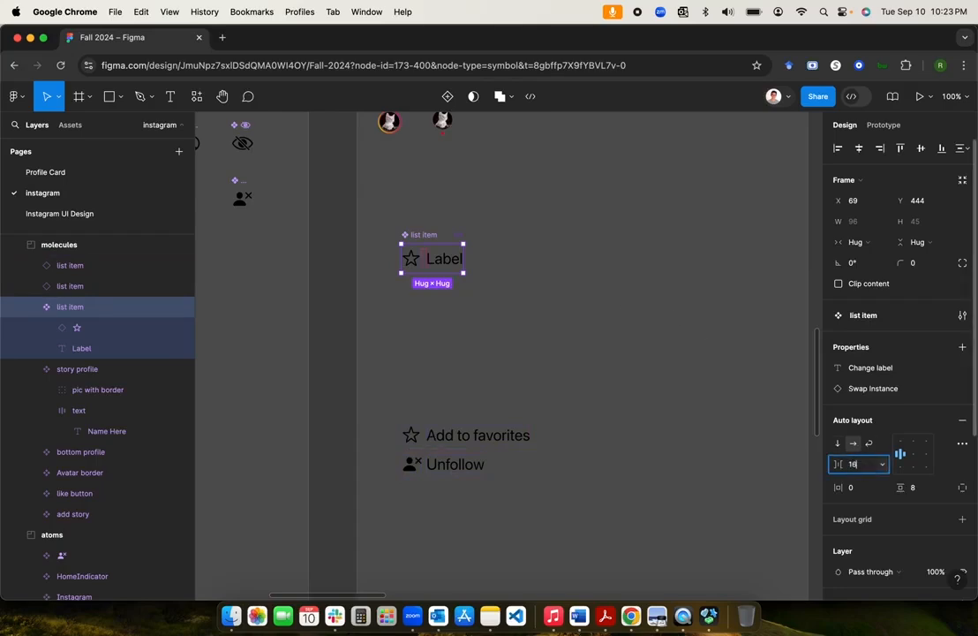
key(Return)
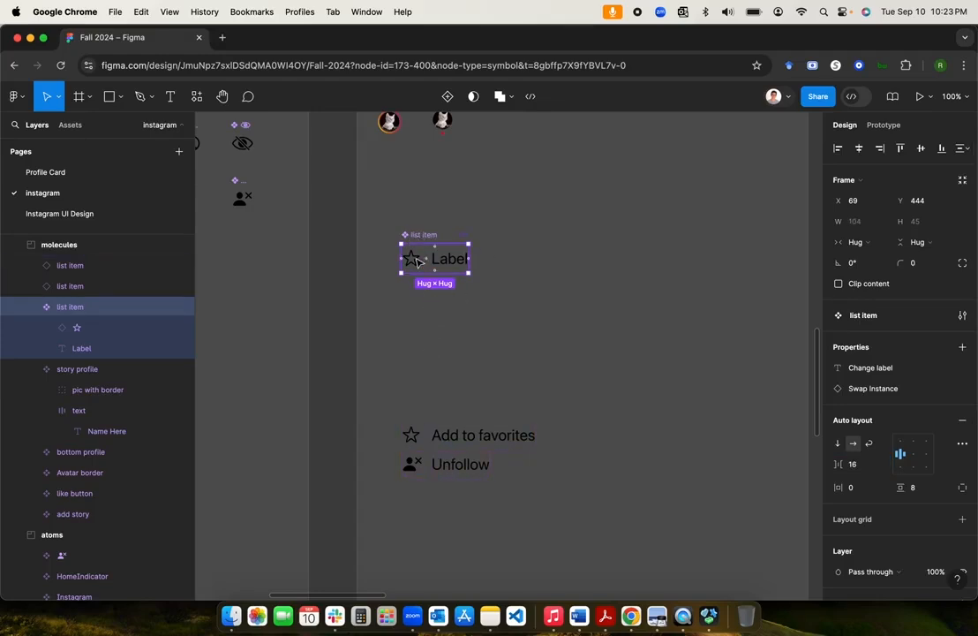
click(493, 380)
Step: Duplicate the Unfollow item below itself and relabel the copy 'Why you're seeing this post'
scroll(493, 380, down, 4)
scroll(494, 380, down, 1)
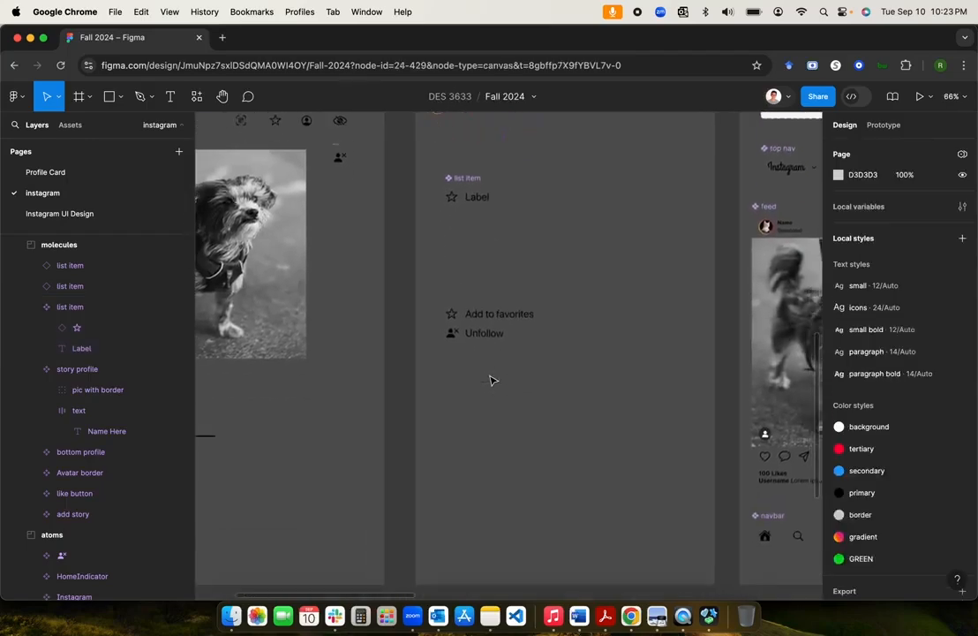
scroll(491, 379, down, 5)
scroll(492, 380, down, 3)
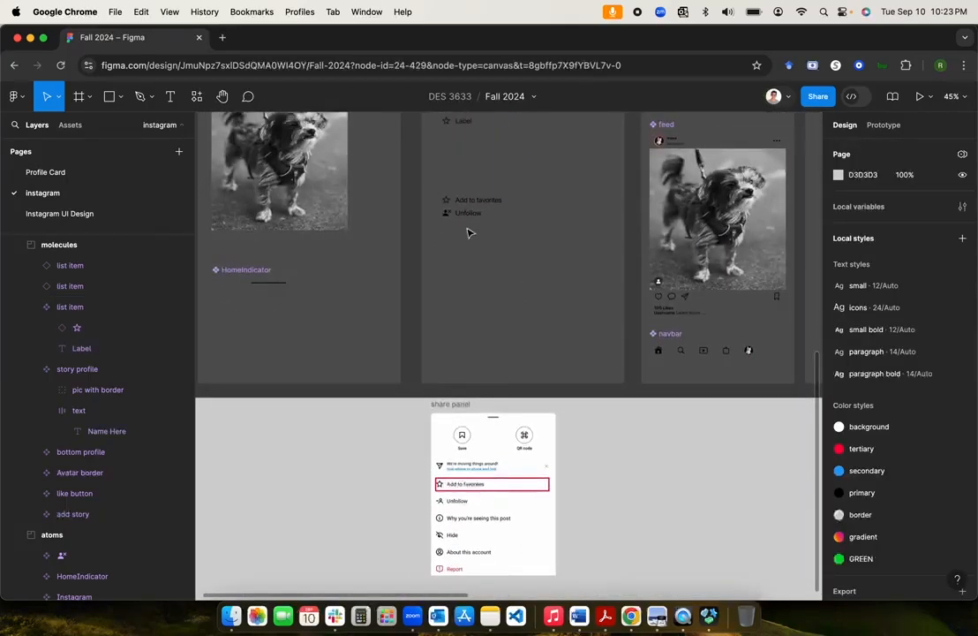
click(469, 214)
key(super+v)
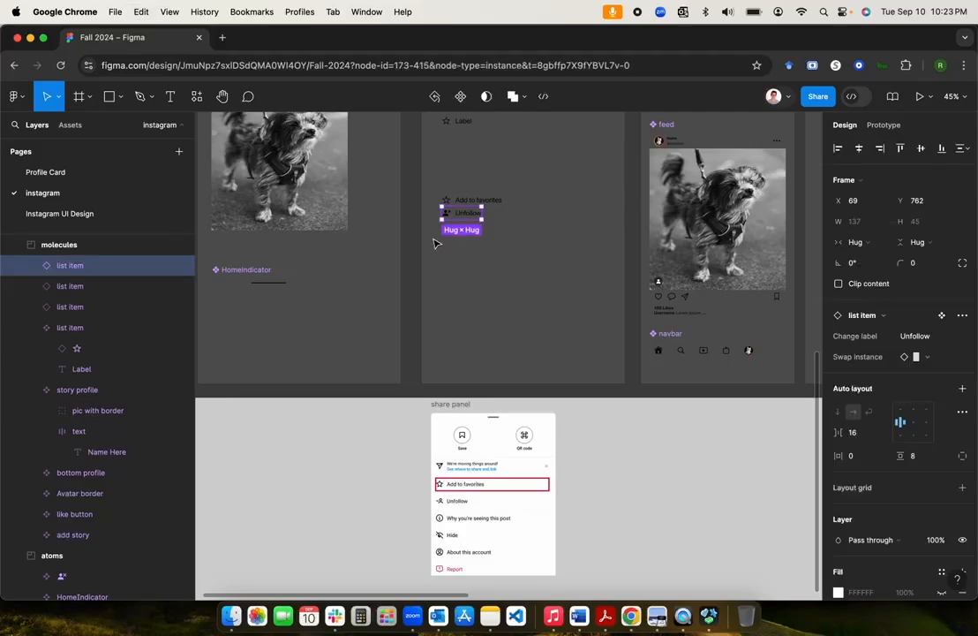
drag(466, 221, 465, 234)
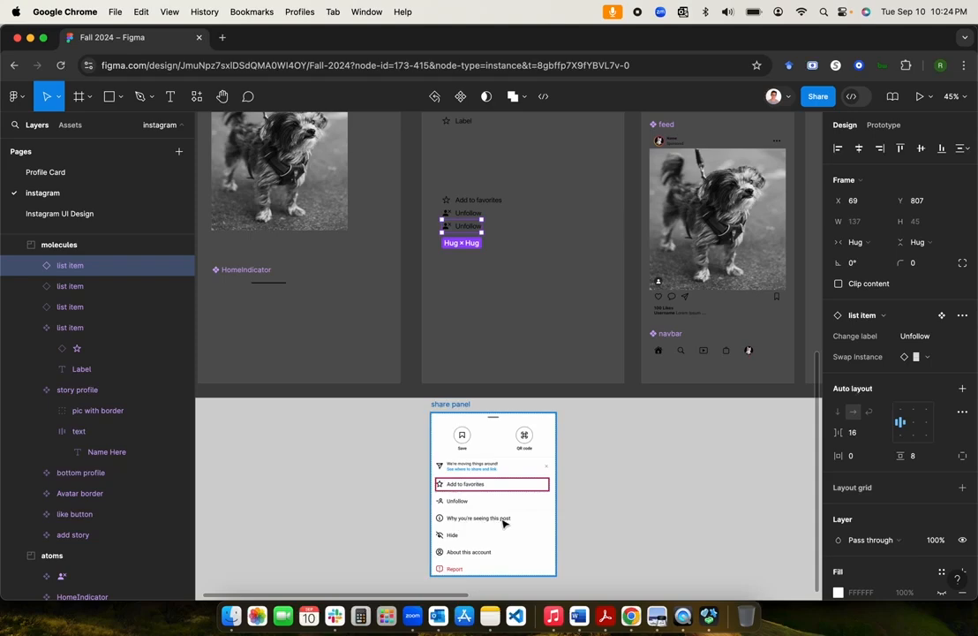
click(921, 336)
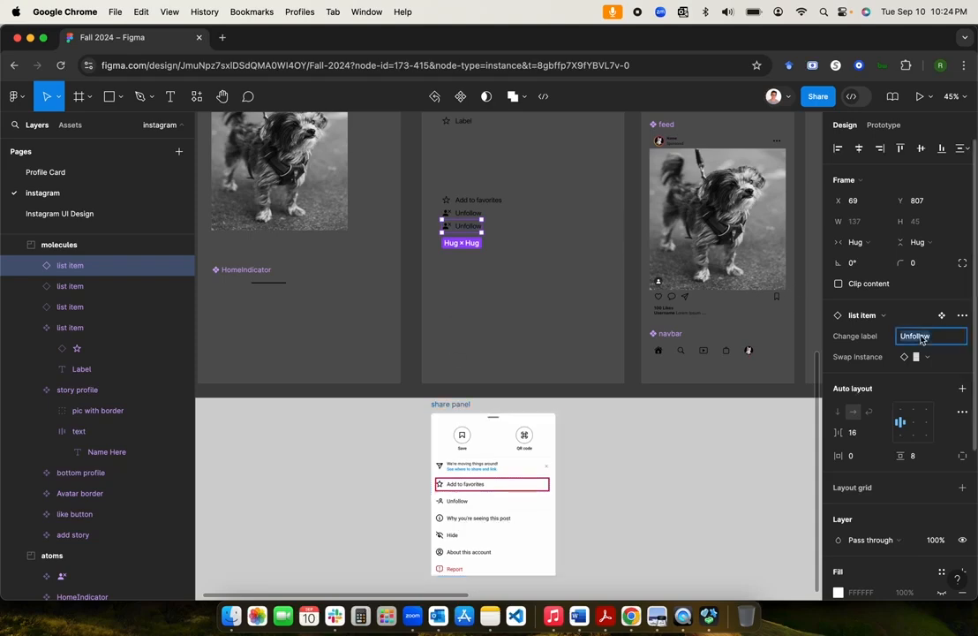
text(Why you're seeing this post)
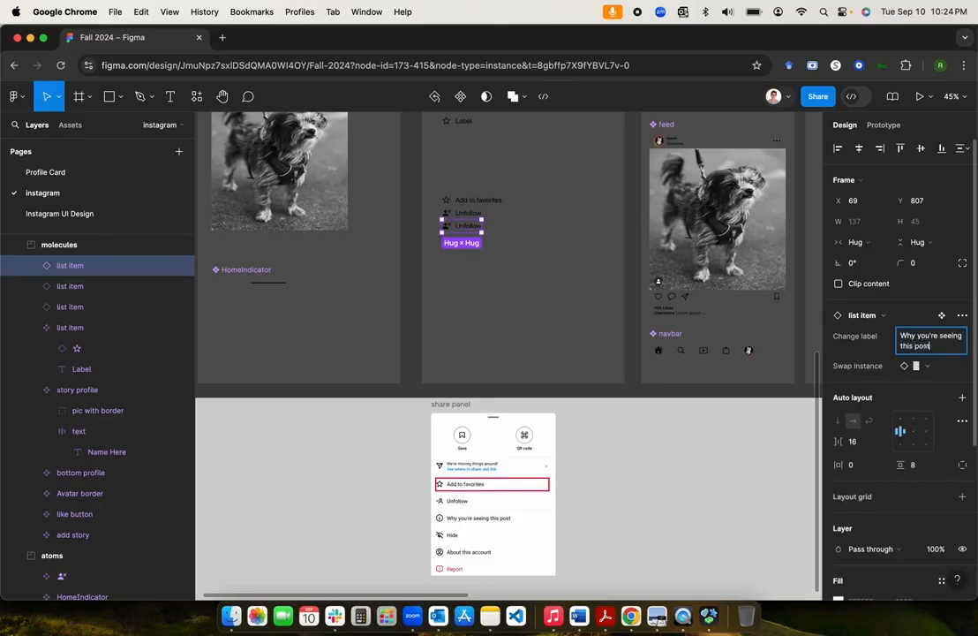
key(Return)
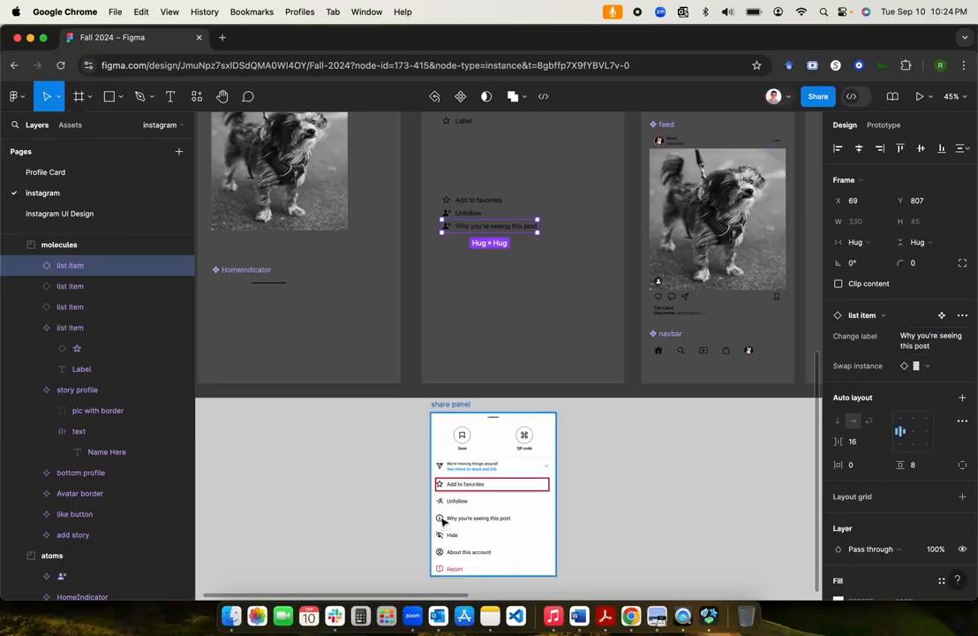
Step: Bring SF Symbols forward and search the library for 'i'
scroll(391, 458, up, 5)
scroll(391, 458, left, 3)
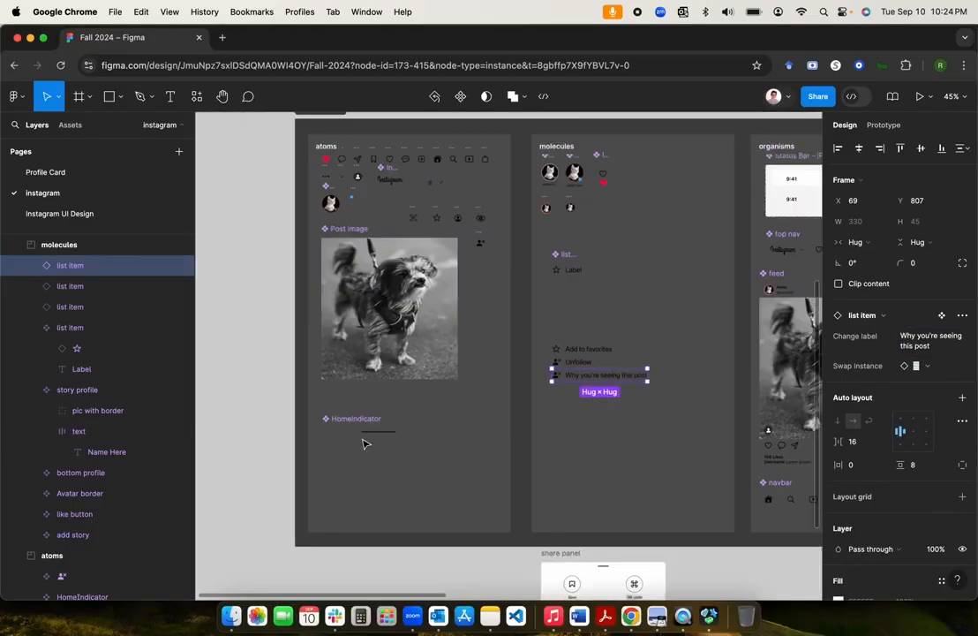
scroll(362, 444, down, 1)
scroll(363, 443, right, 1)
scroll(363, 443, down, 3)
scroll(362, 443, right, 3)
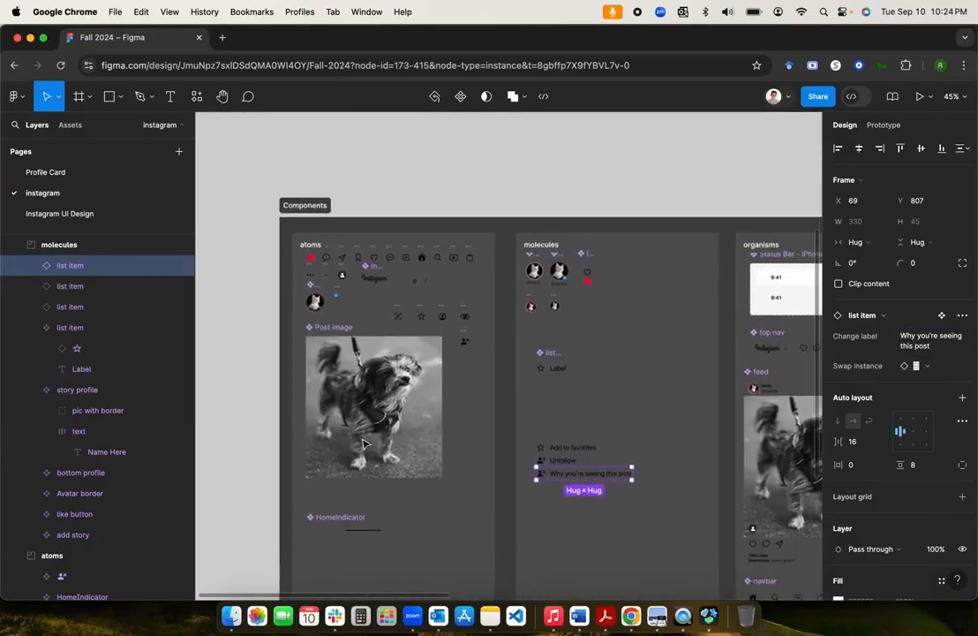
scroll(362, 443, down, 2)
scroll(363, 443, right, 2)
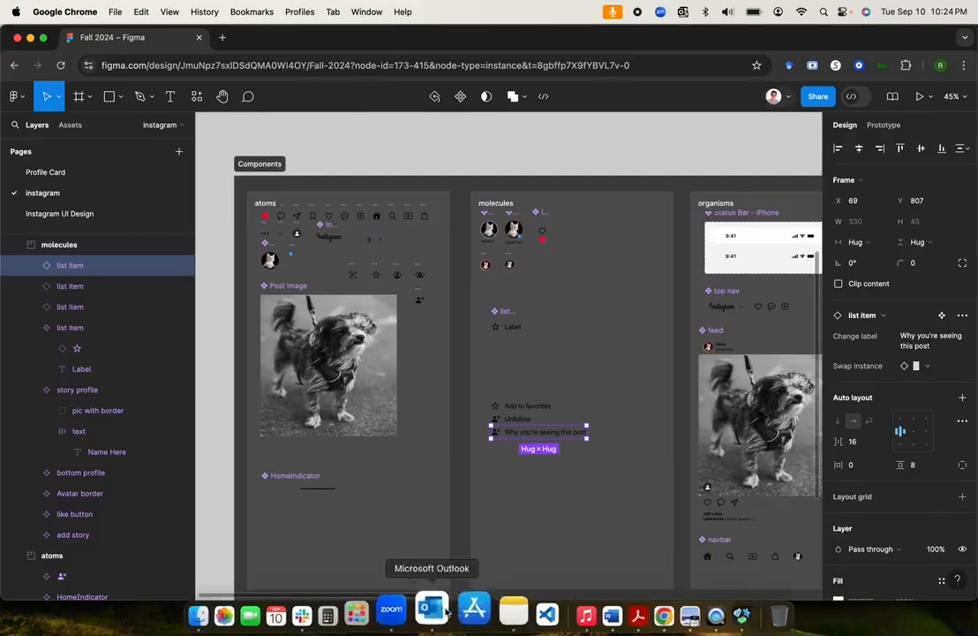
click(706, 616)
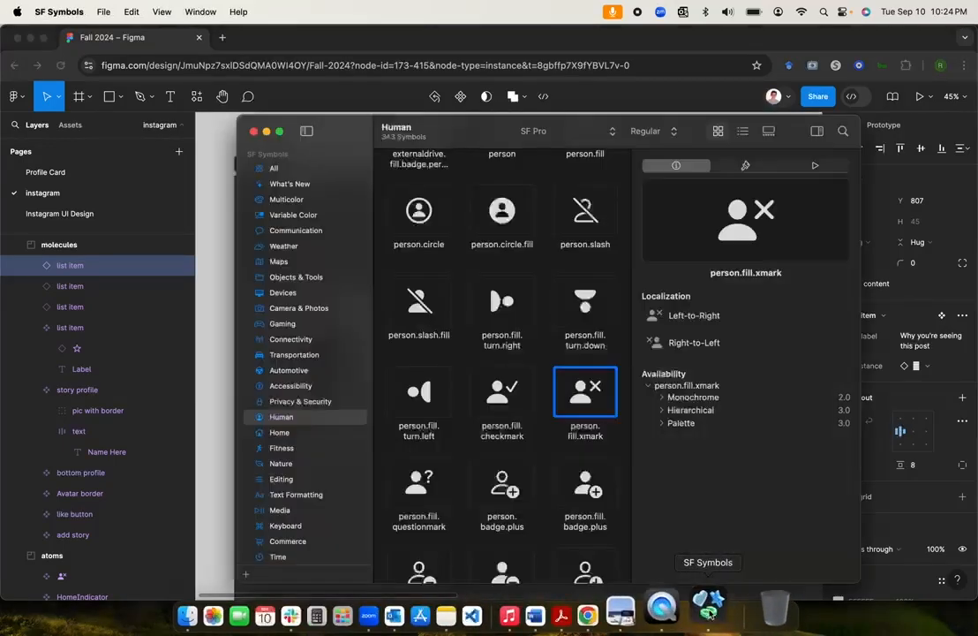
click(842, 132)
text(in)
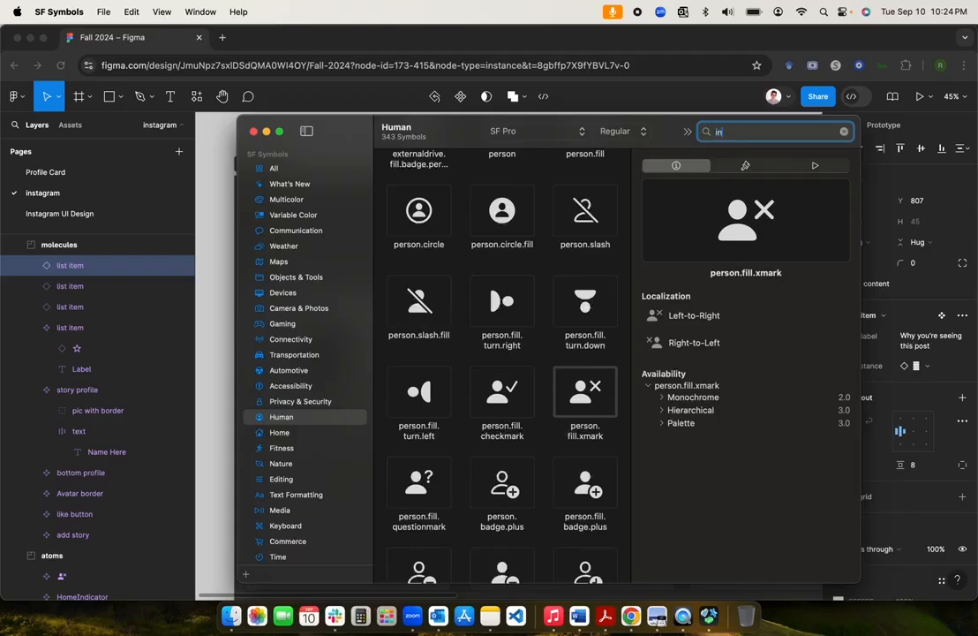
text(formation)
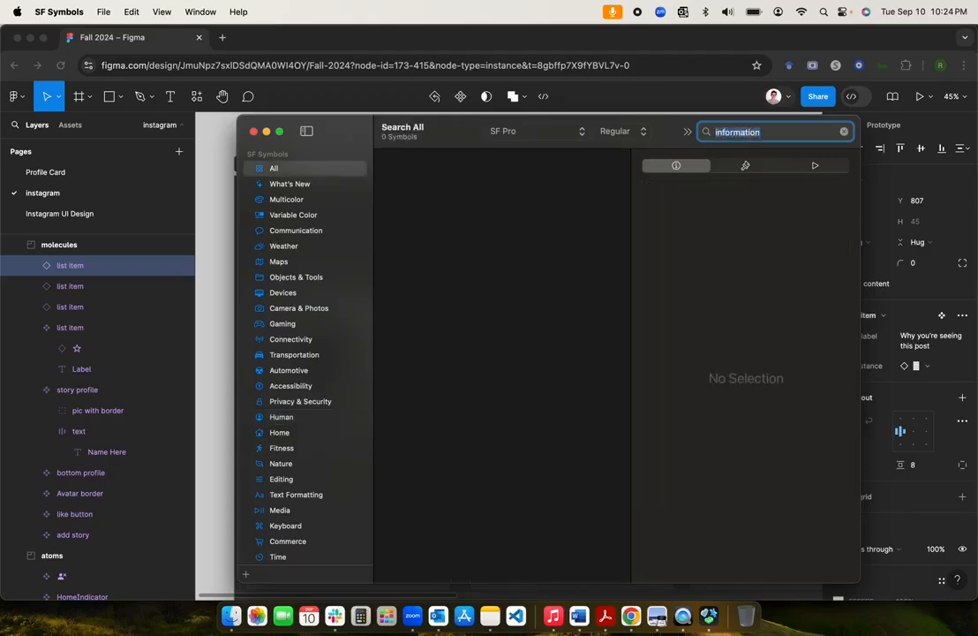
key(super+a)
text(i)
Step: Select the i.circle information symbol from the results
scroll(493, 306, down, 10)
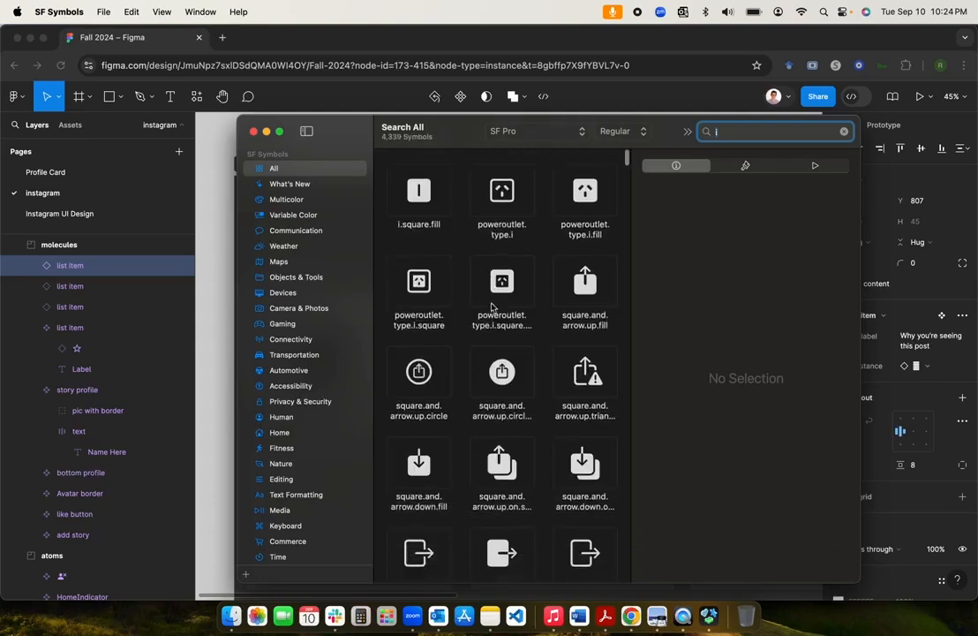
scroll(493, 306, down, 10)
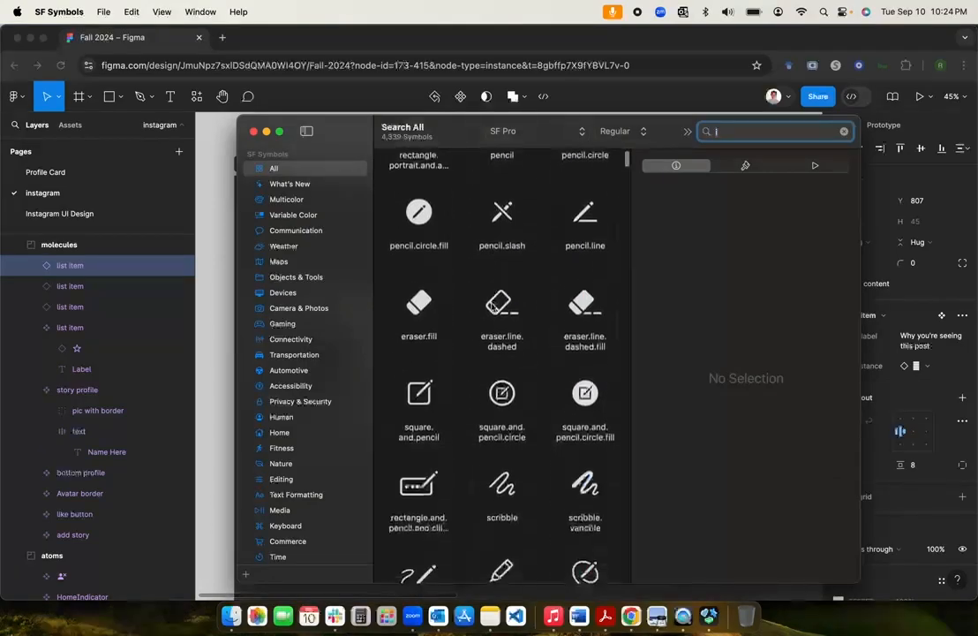
scroll(493, 307, down, 10)
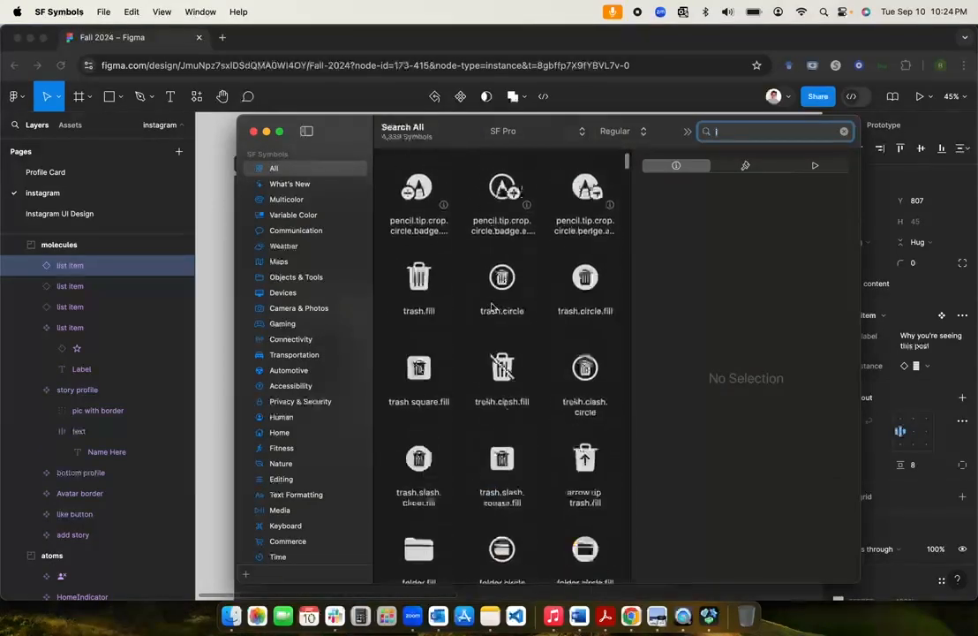
scroll(492, 307, up, 20)
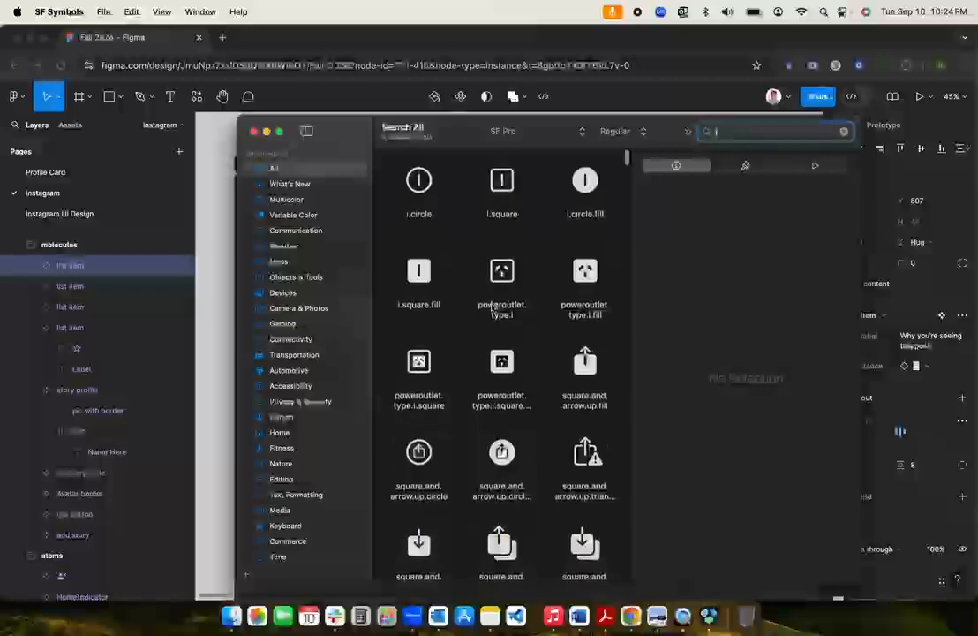
click(424, 187)
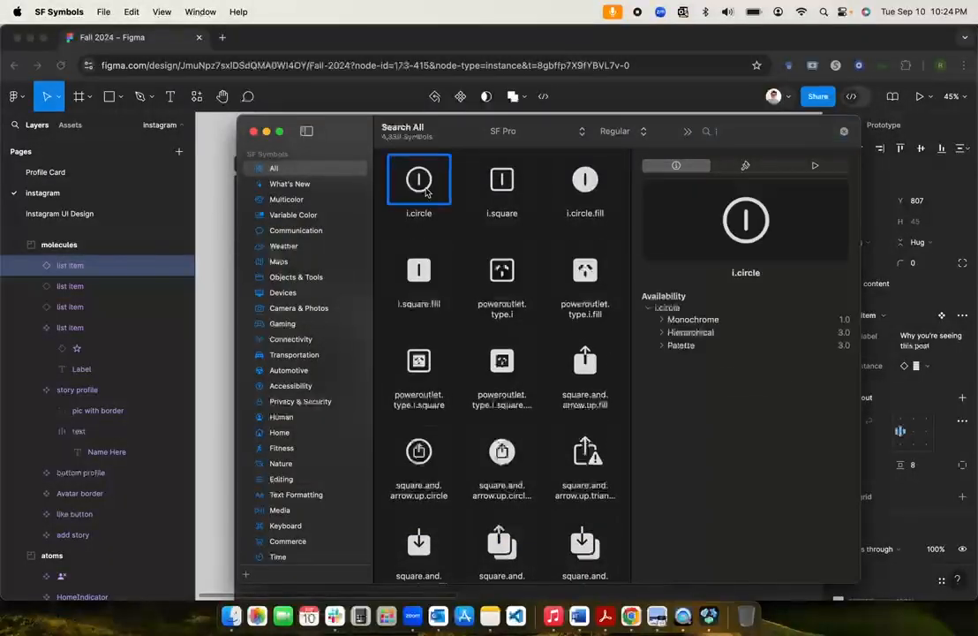
Step: Paste the i.circle icon into the atoms frame and make it a component
click(207, 243)
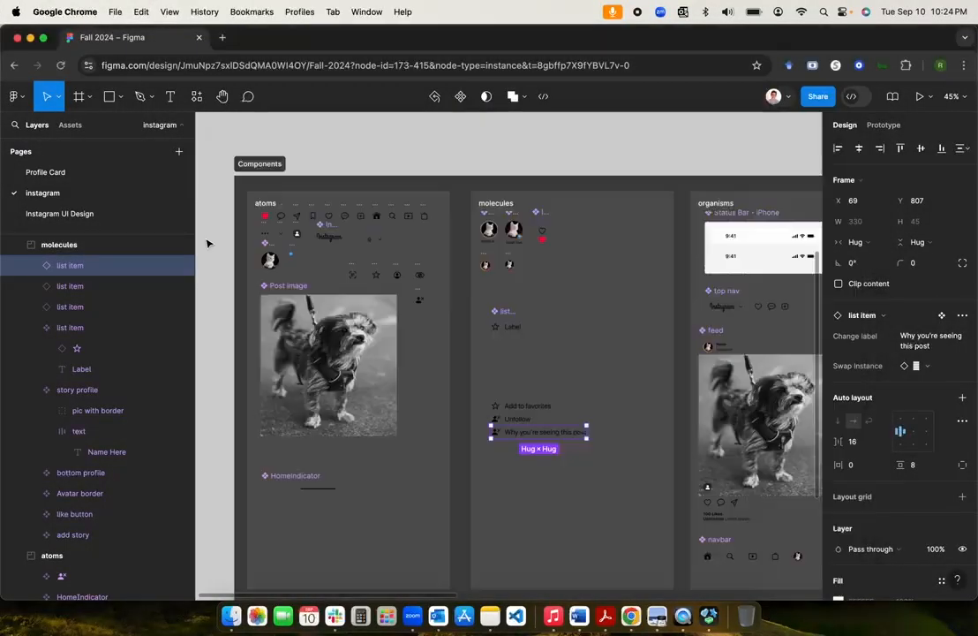
key(super+v)
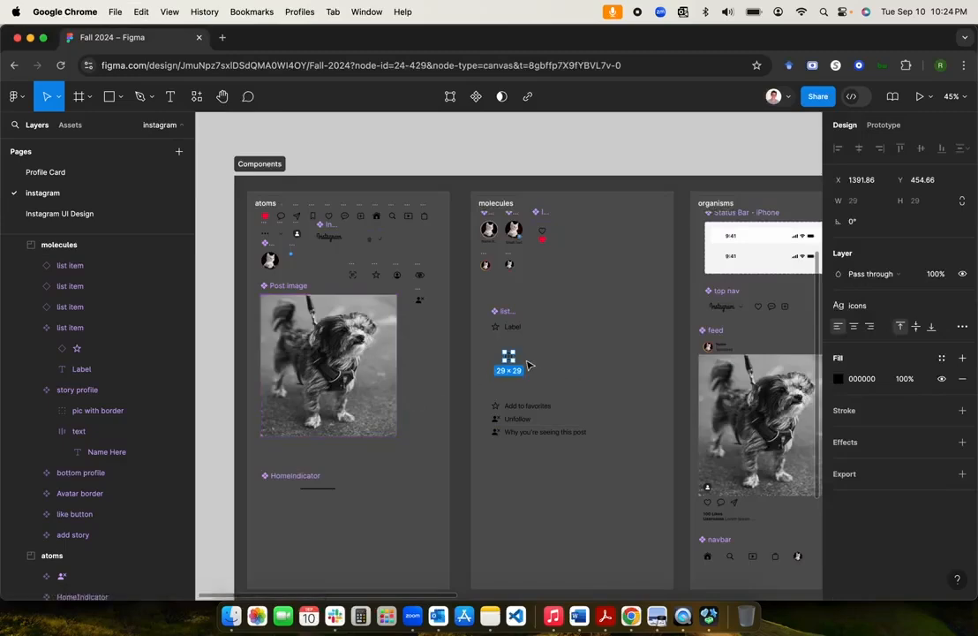
drag(510, 360, 419, 327)
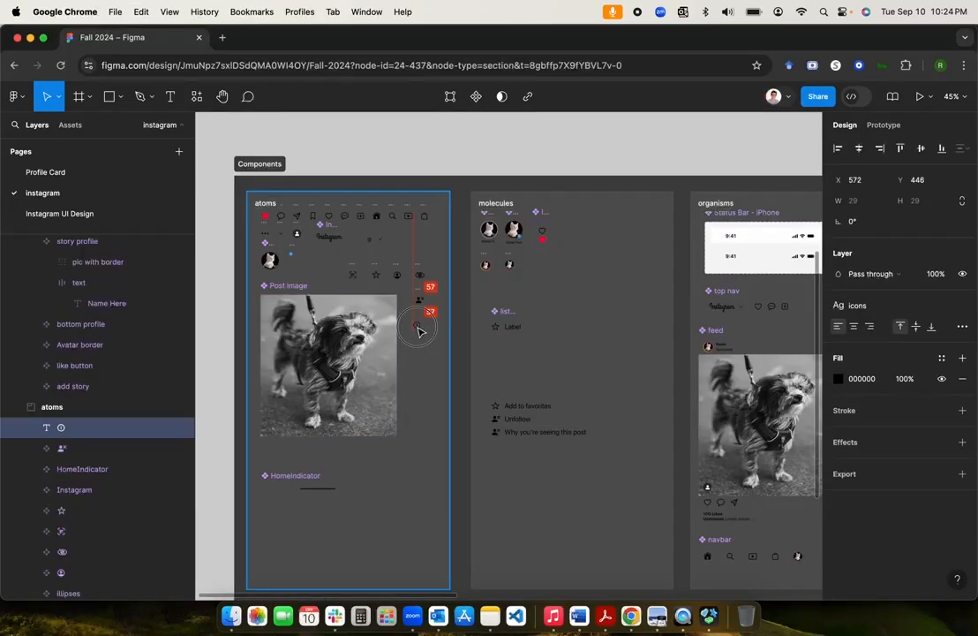
right_click(418, 331)
click(468, 427)
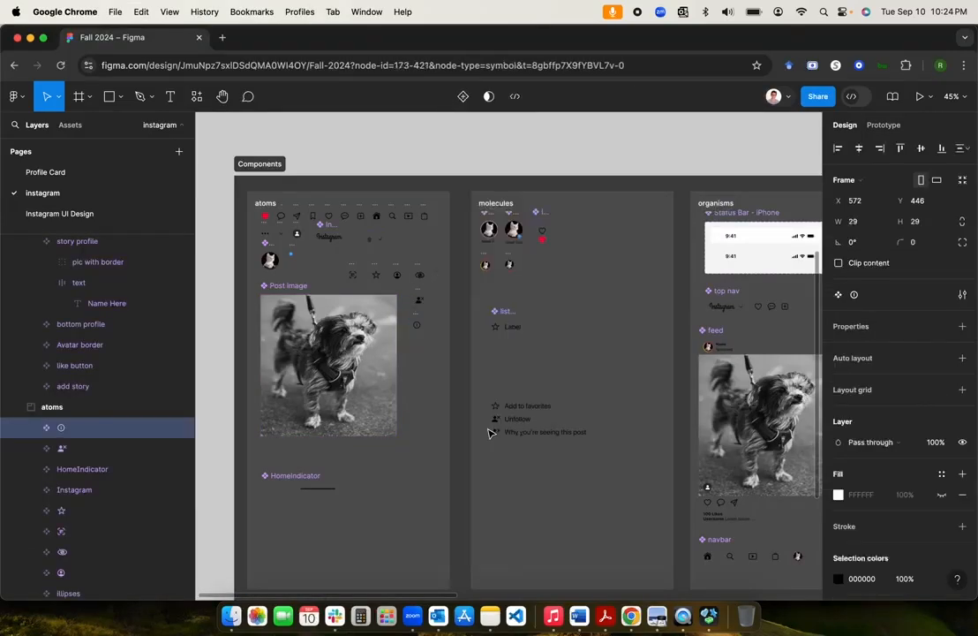
Step: Swap the 'Why you're seeing this post' item's icon to the i.circle component
click(544, 438)
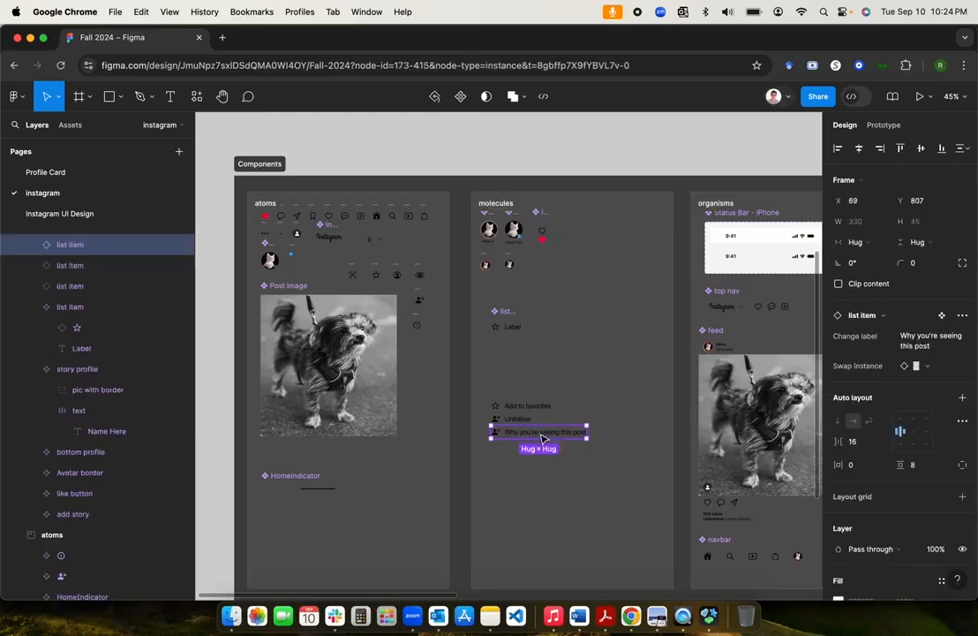
click(947, 371)
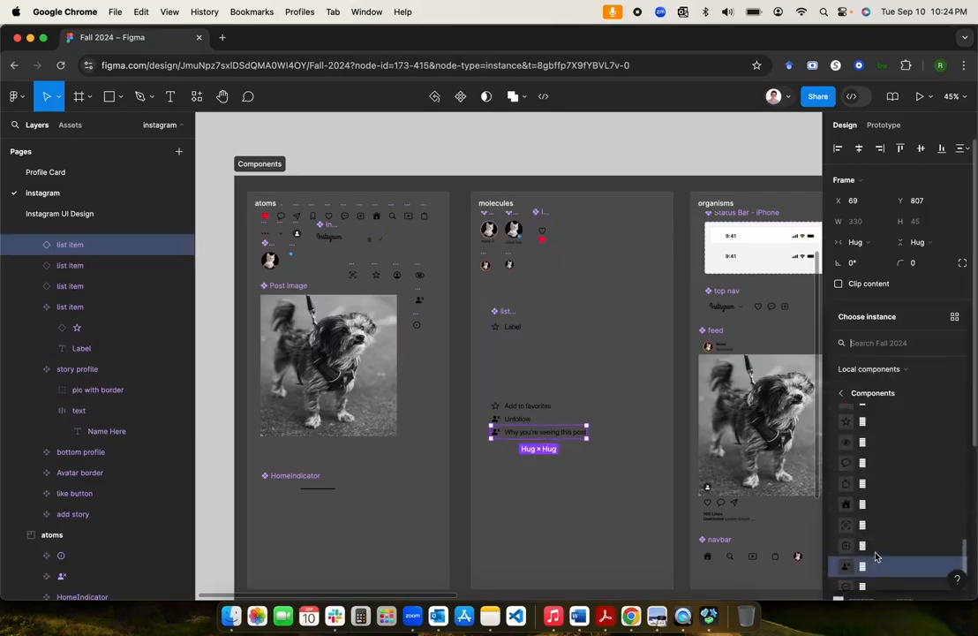
scroll(875, 556, up, 2)
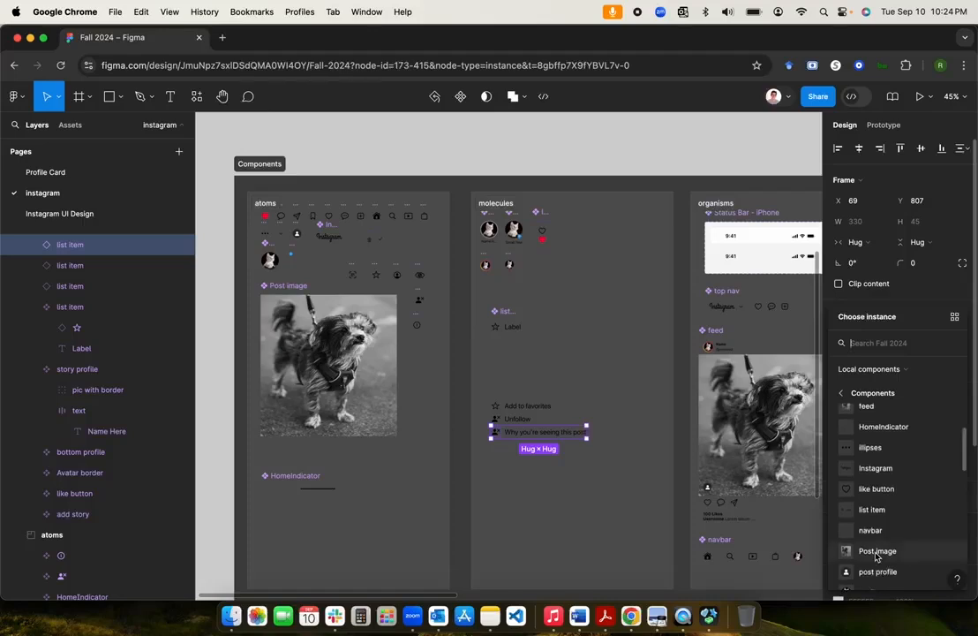
scroll(938, 450, up, 2)
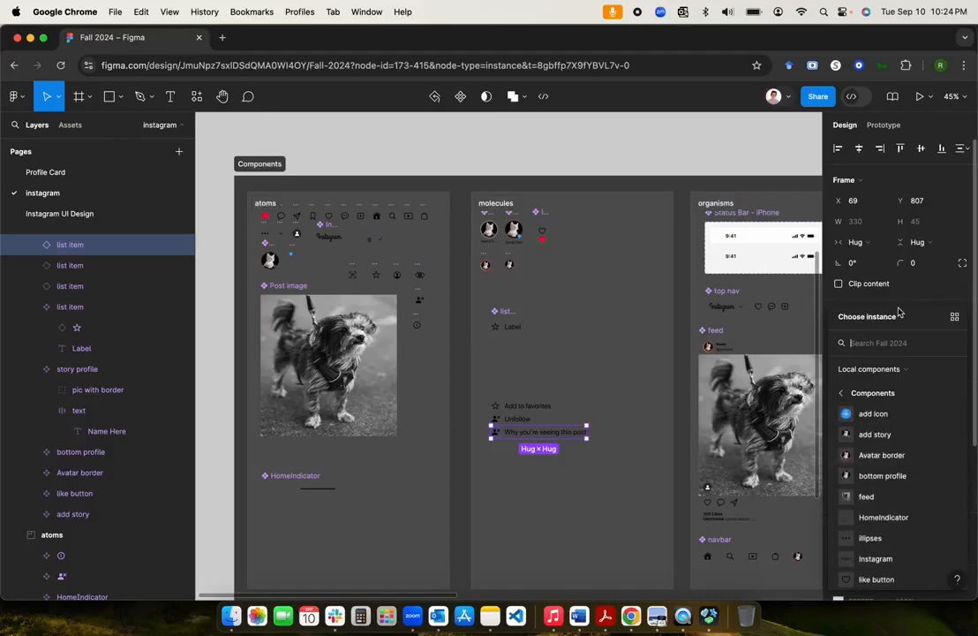
text(i)
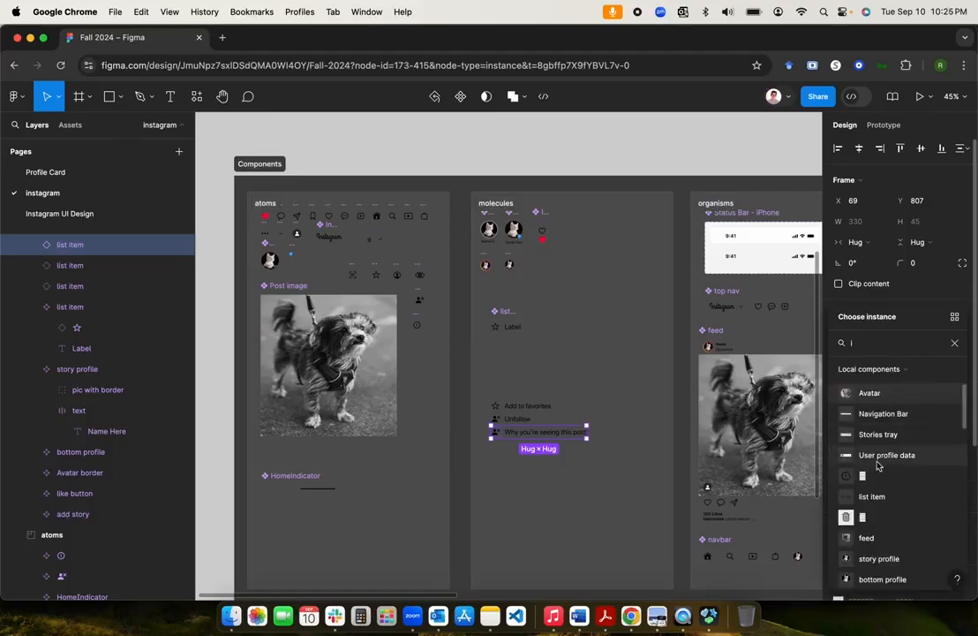
click(874, 477)
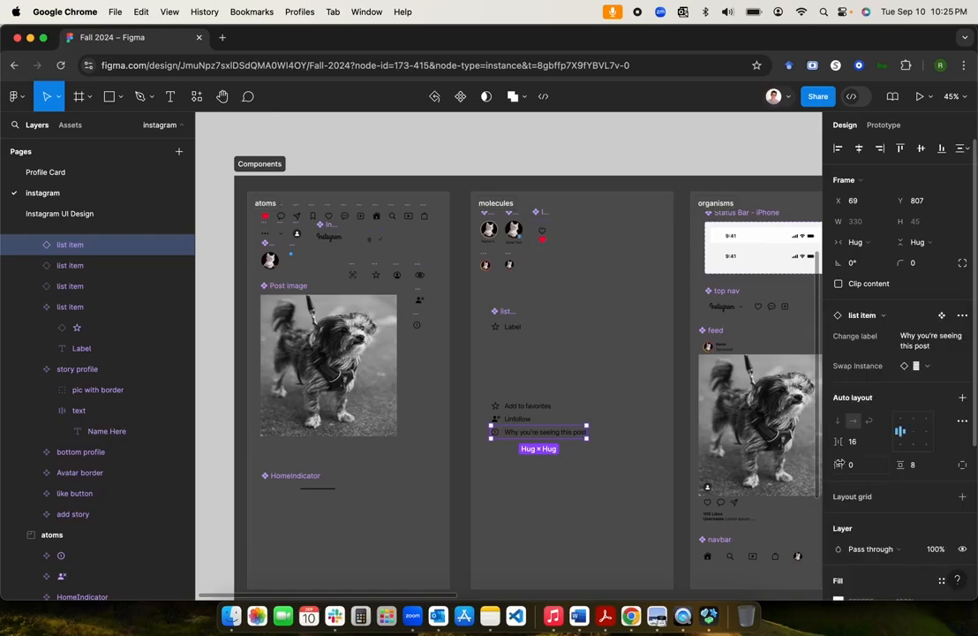
click(545, 447)
Step: Duplicate the 'Why you're seeing this post' item below itself and relabel it 'Hide'
scroll(545, 449, down, 3)
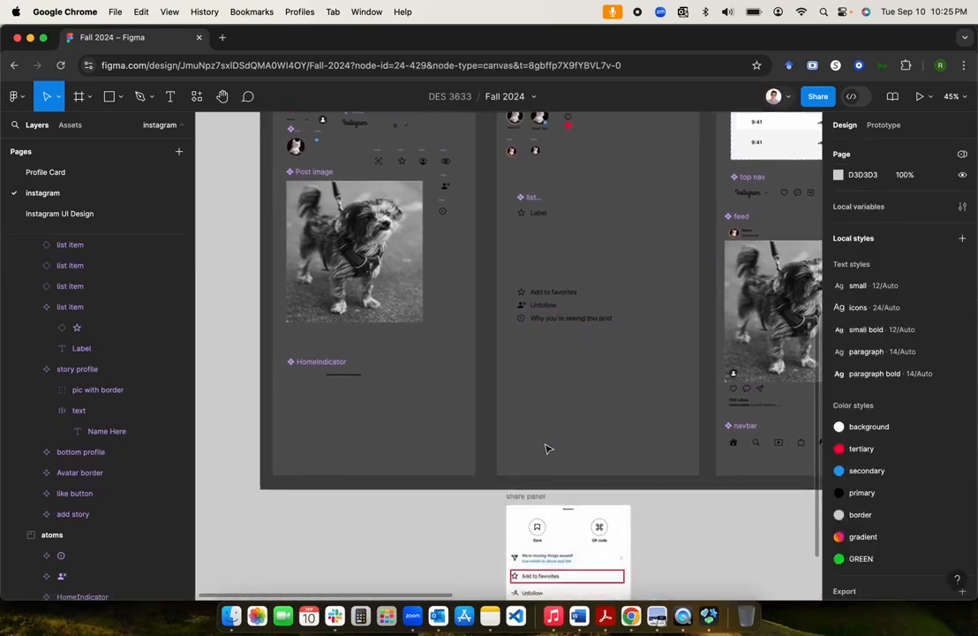
scroll(545, 449, down, 3)
scroll(568, 396, up, 2)
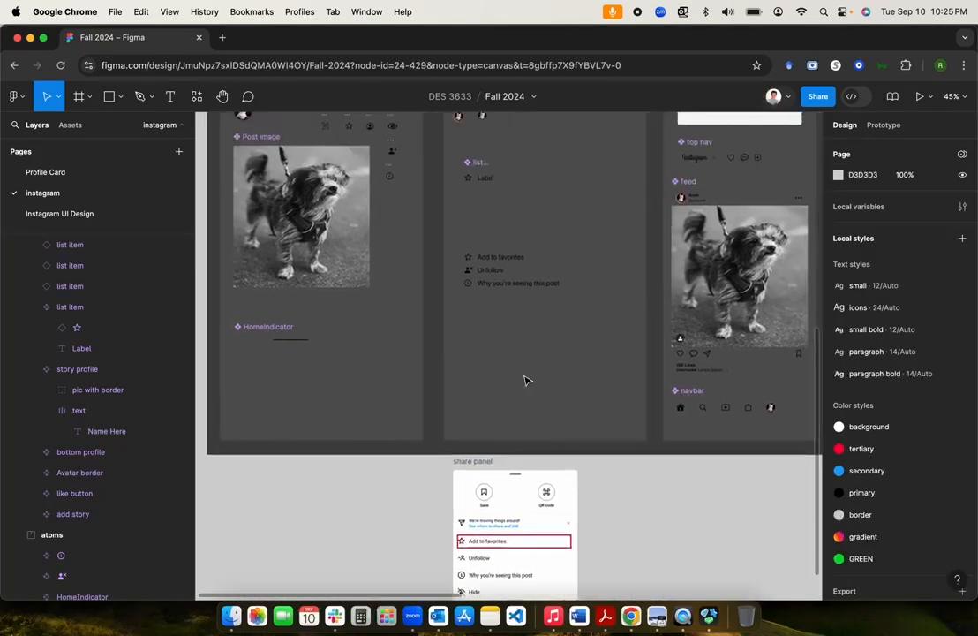
click(514, 284)
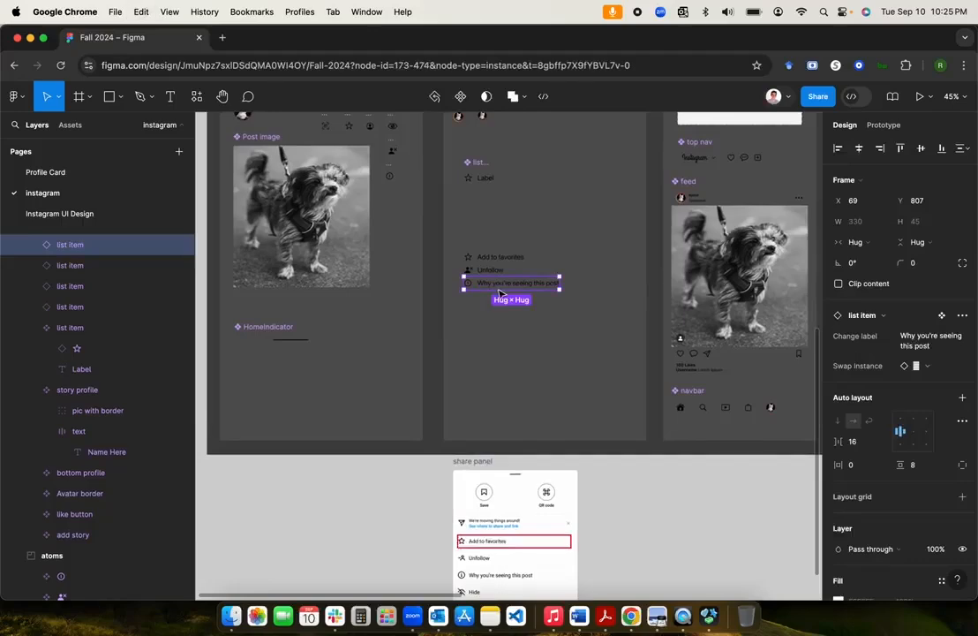
drag(500, 293, 501, 308)
click(927, 344)
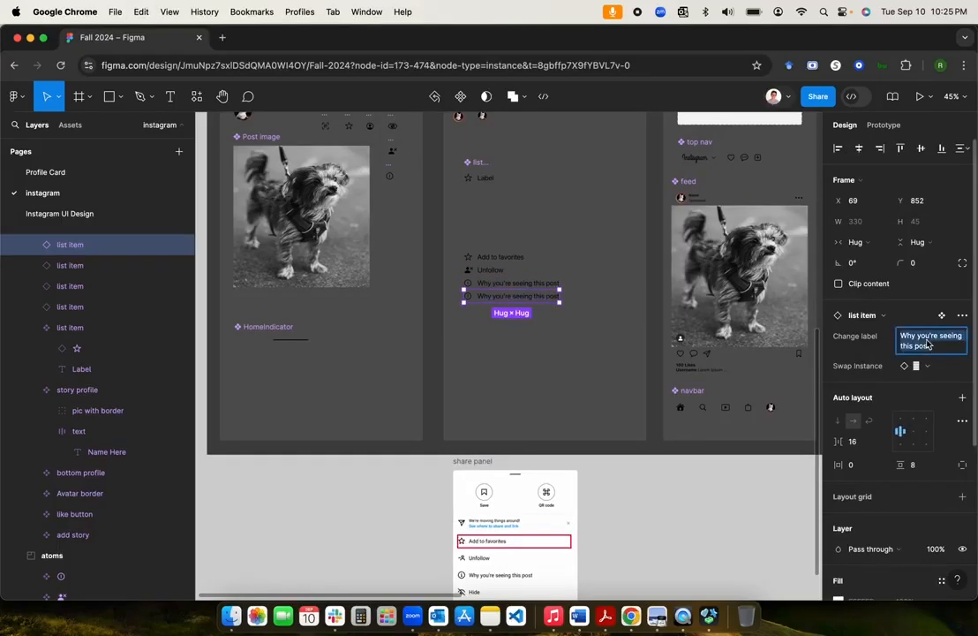
text(Hide)
click(548, 355)
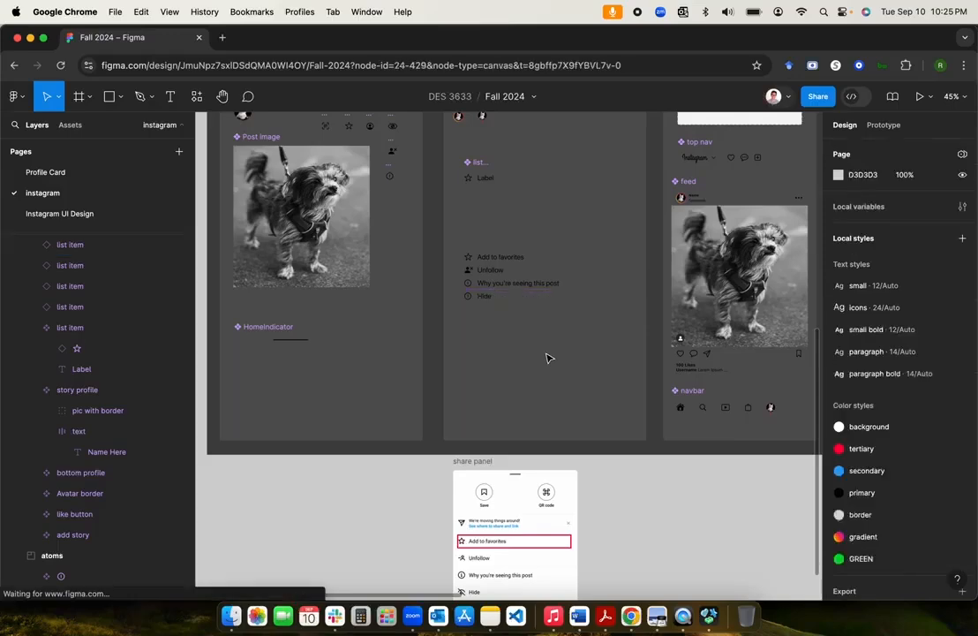
Step: Give the Hide row an eye icon, then duplicate it below itself
scroll(548, 355, up, 3)
click(525, 378)
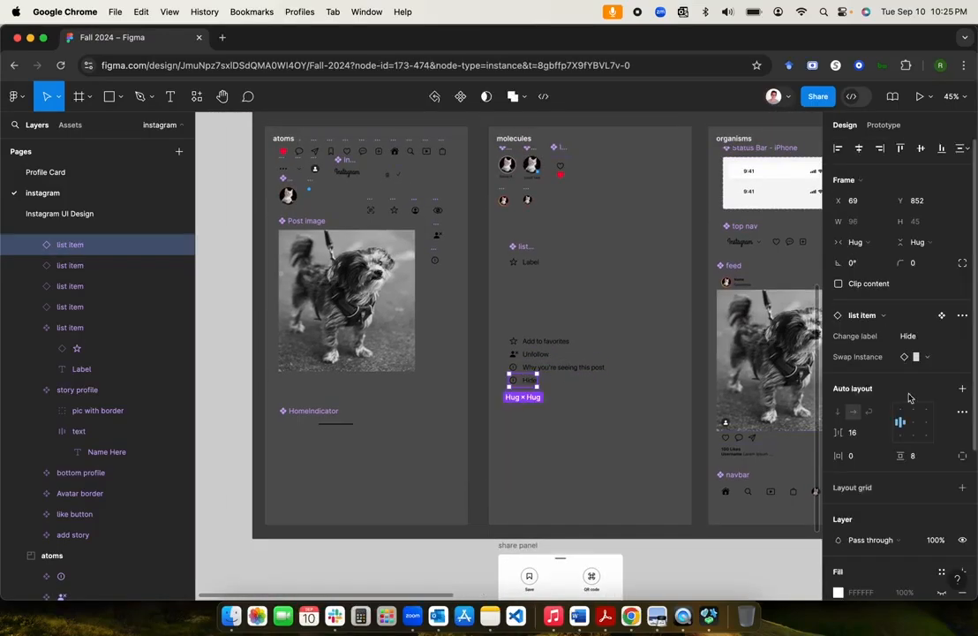
click(955, 357)
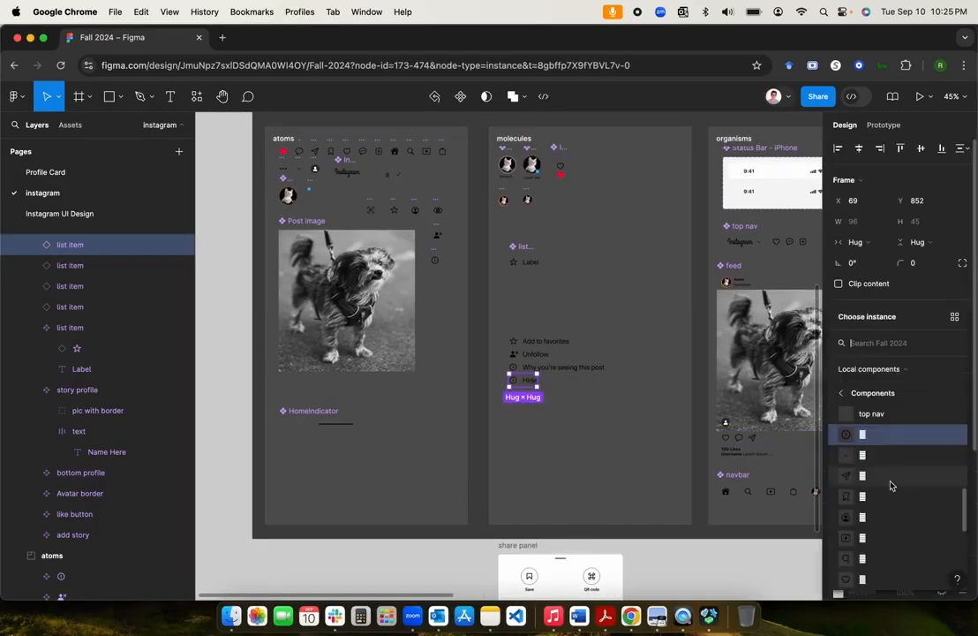
scroll(889, 485, down, 5)
scroll(890, 485, down, 1)
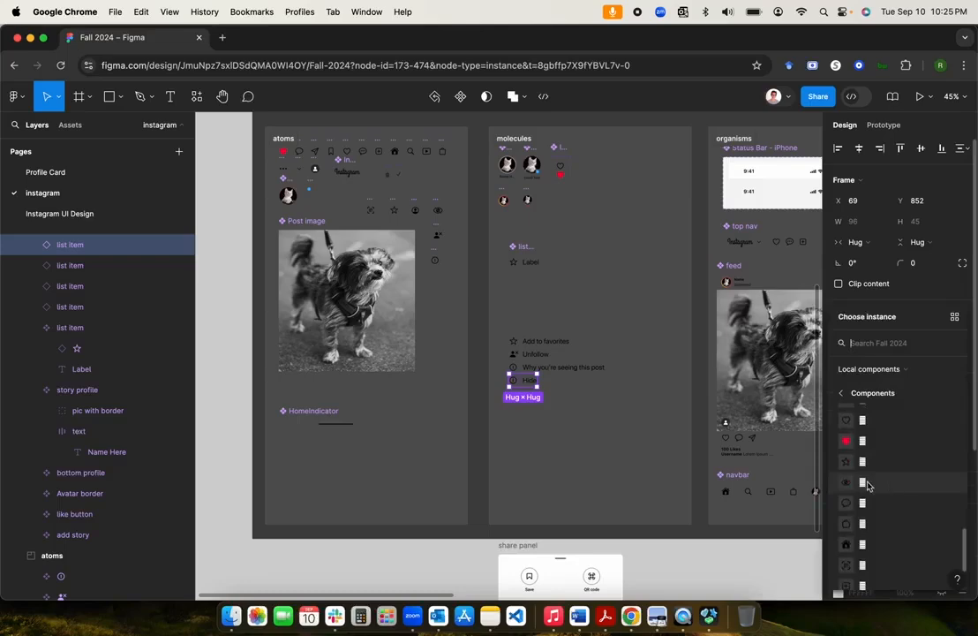
click(868, 484)
click(561, 427)
click(522, 382)
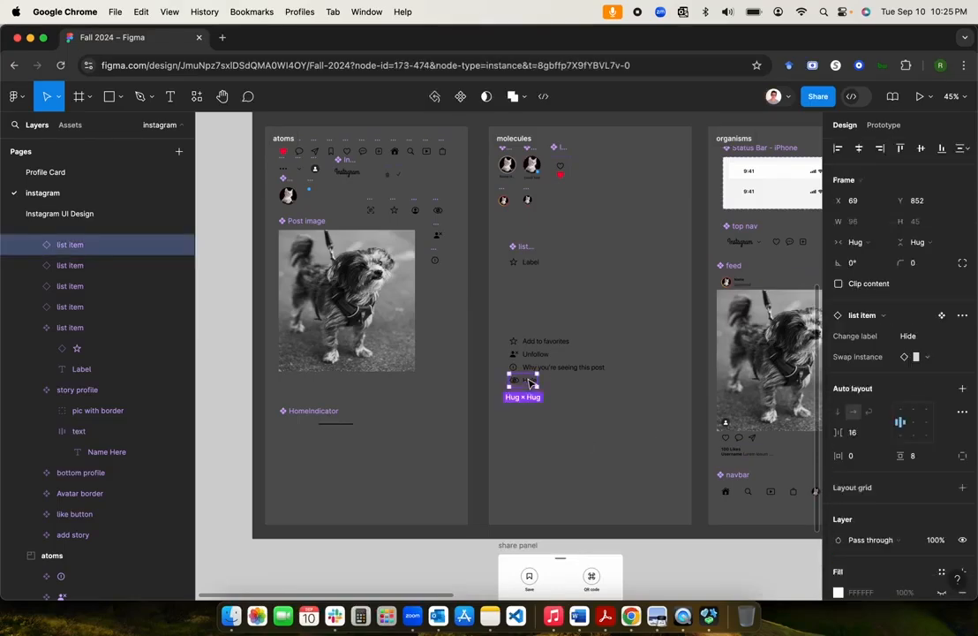
drag(523, 391, 526, 405)
Step: Relabel the new Hide copy 'About this account'
scroll(525, 405, down, 5)
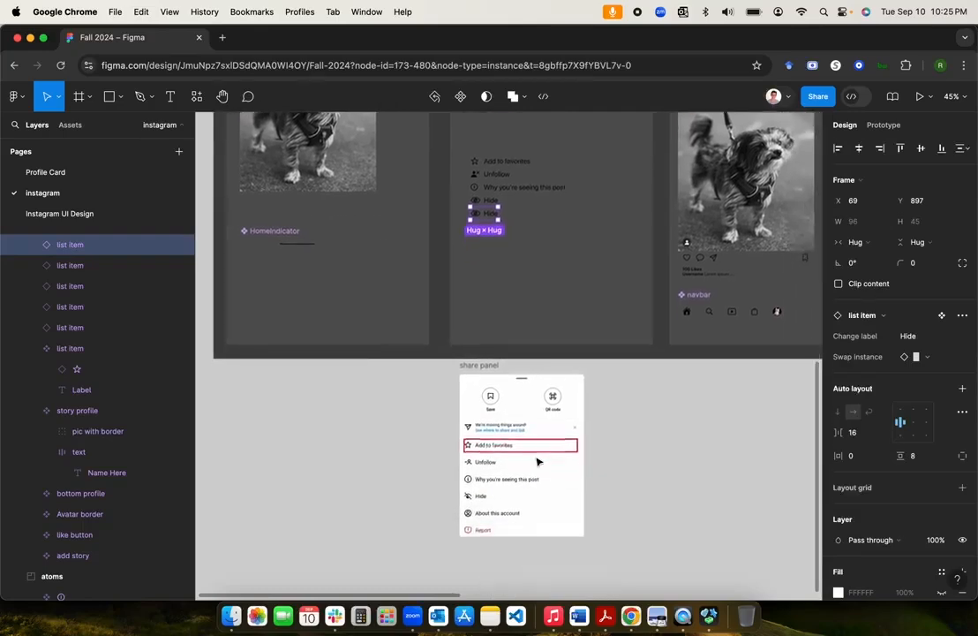
scroll(498, 327, up, 2)
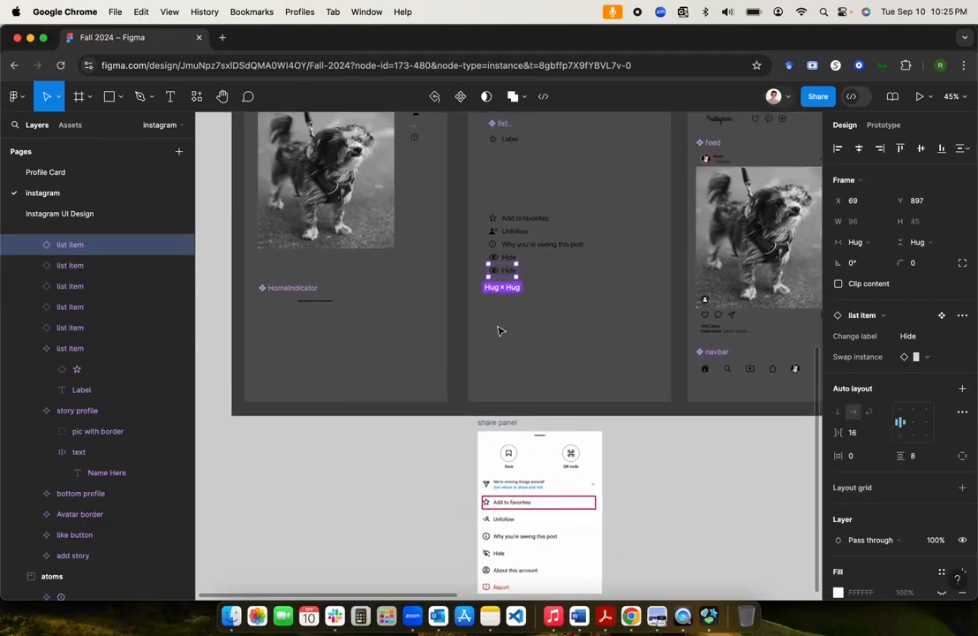
click(925, 338)
text(About this a)
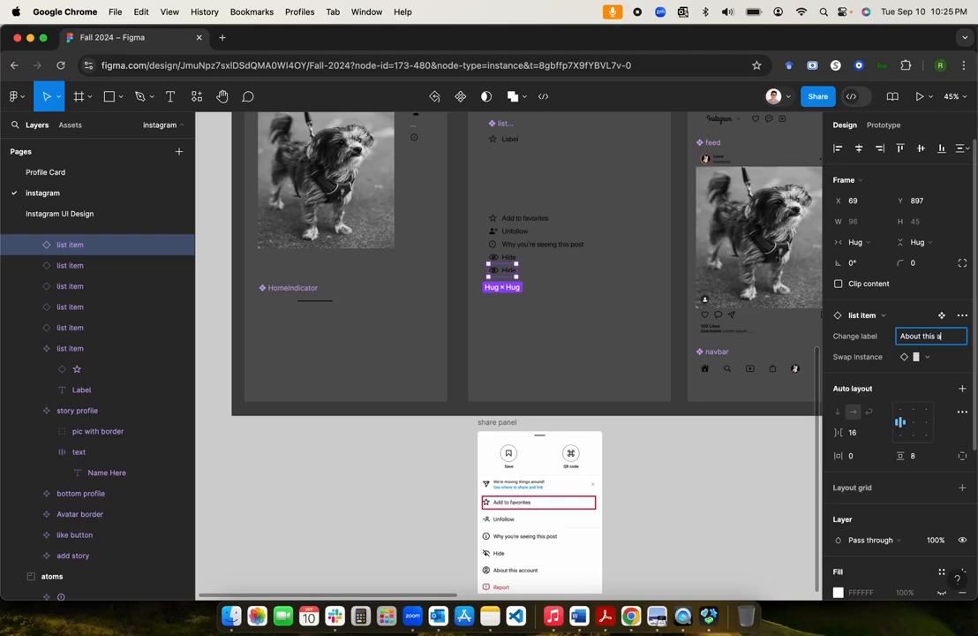
text(ccount)
key(Return)
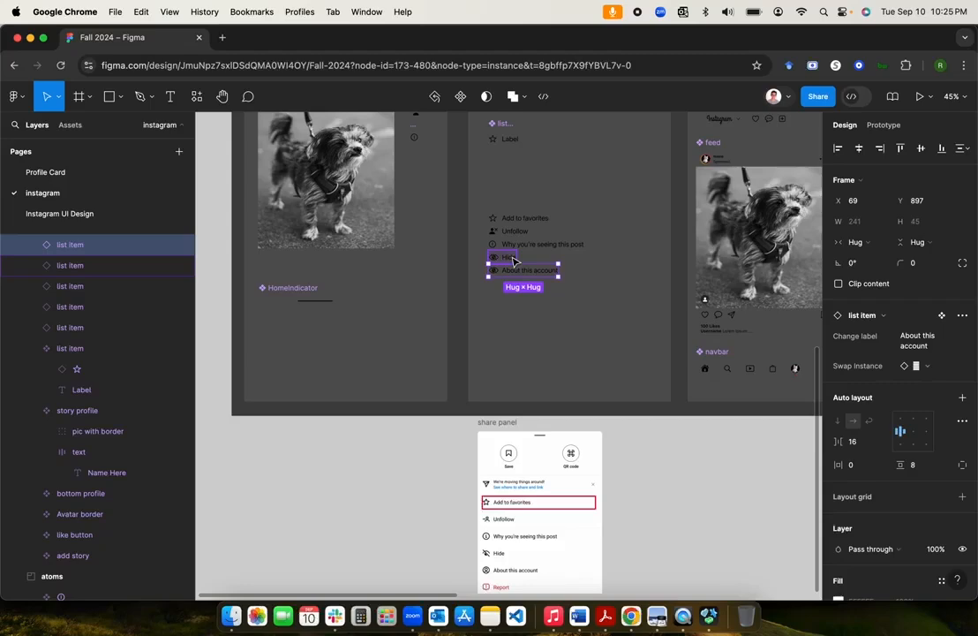
Step: Swap its eye icon for a person-circle icon, then select all five menu items
scroll(513, 261, up, 5)
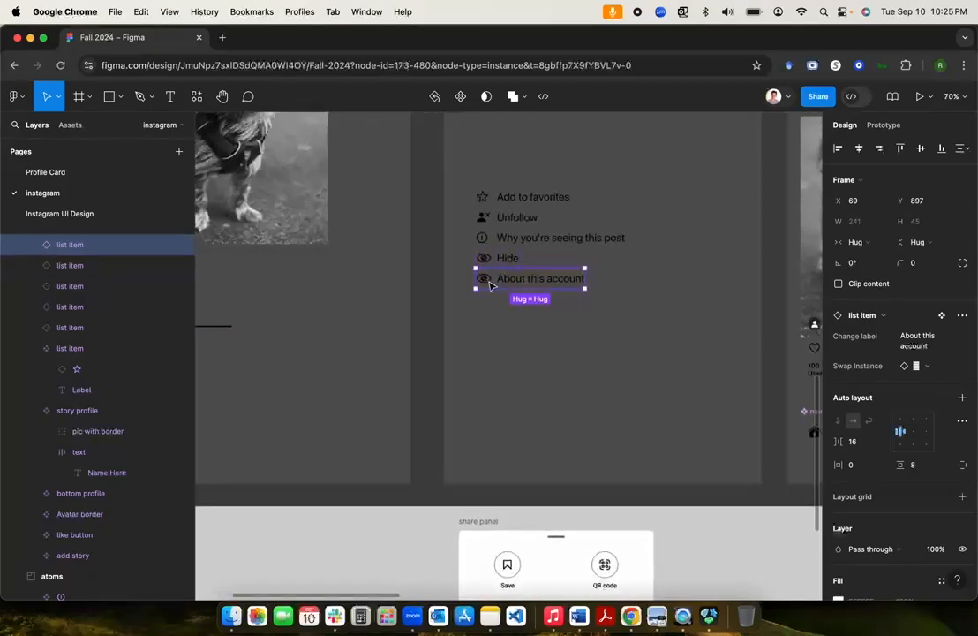
scroll(520, 356, down, 5)
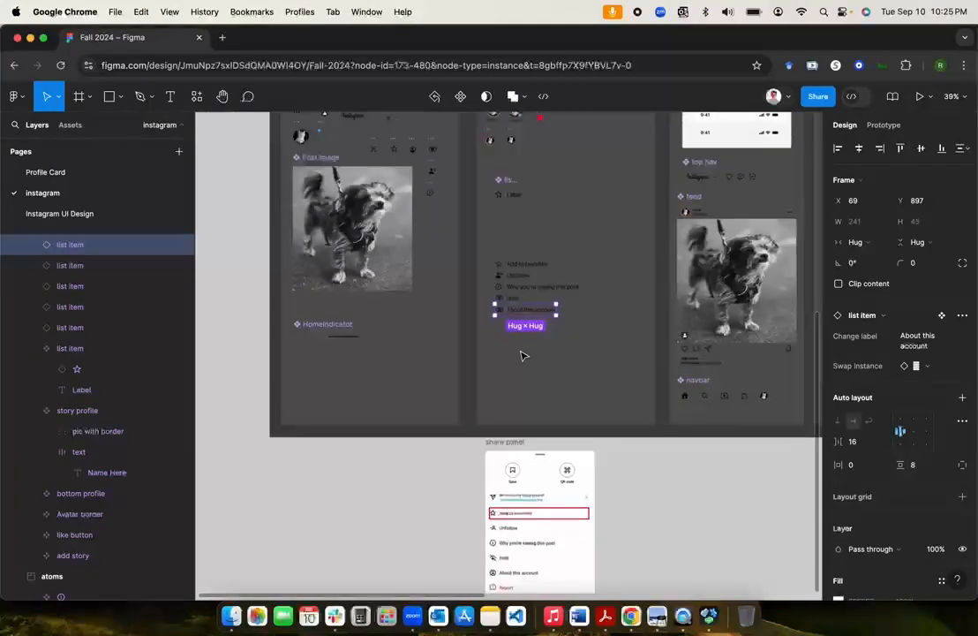
scroll(521, 356, up, 3)
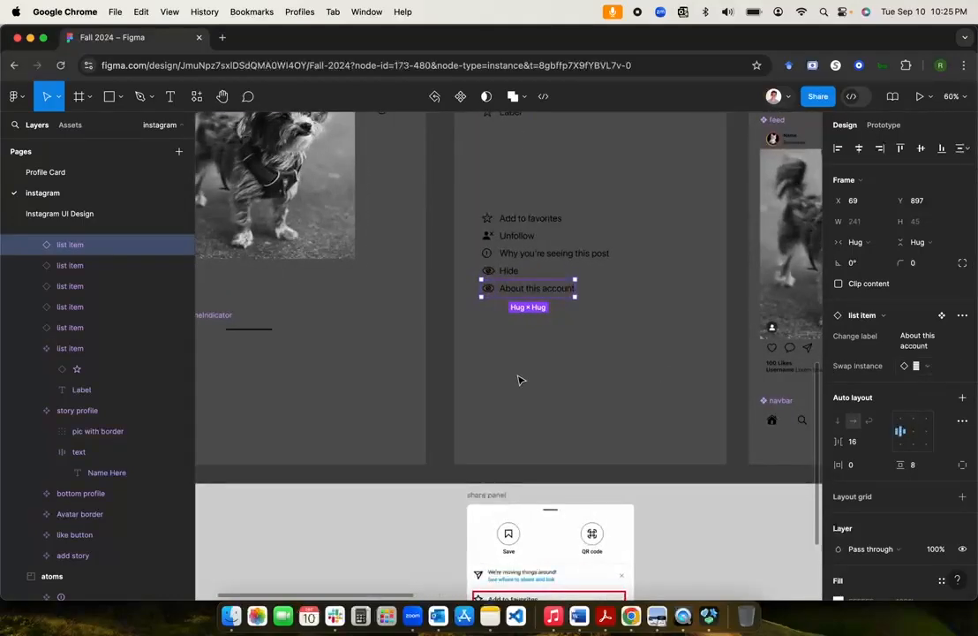
scroll(520, 380, up, 3)
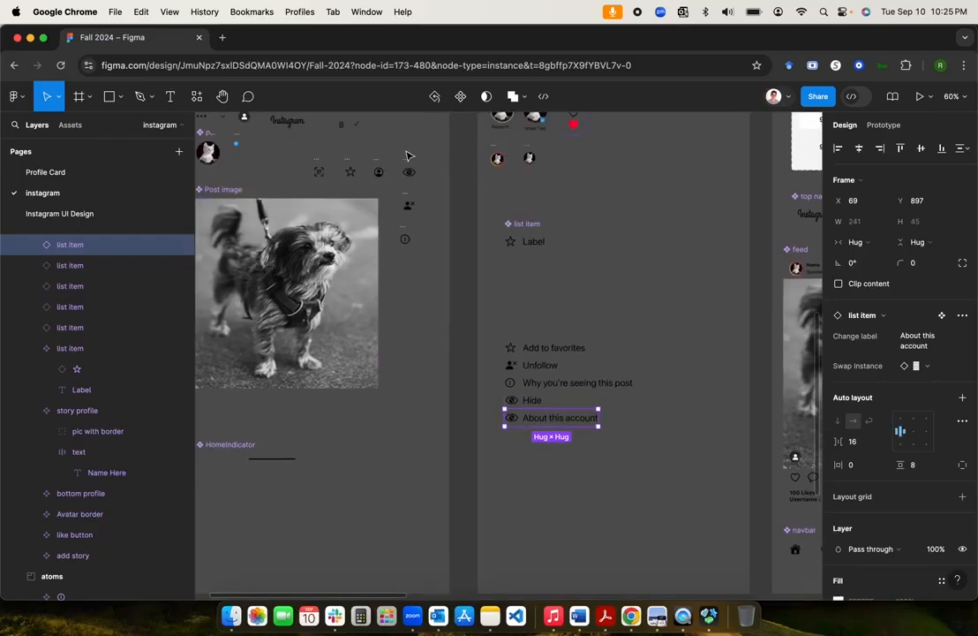
click(927, 366)
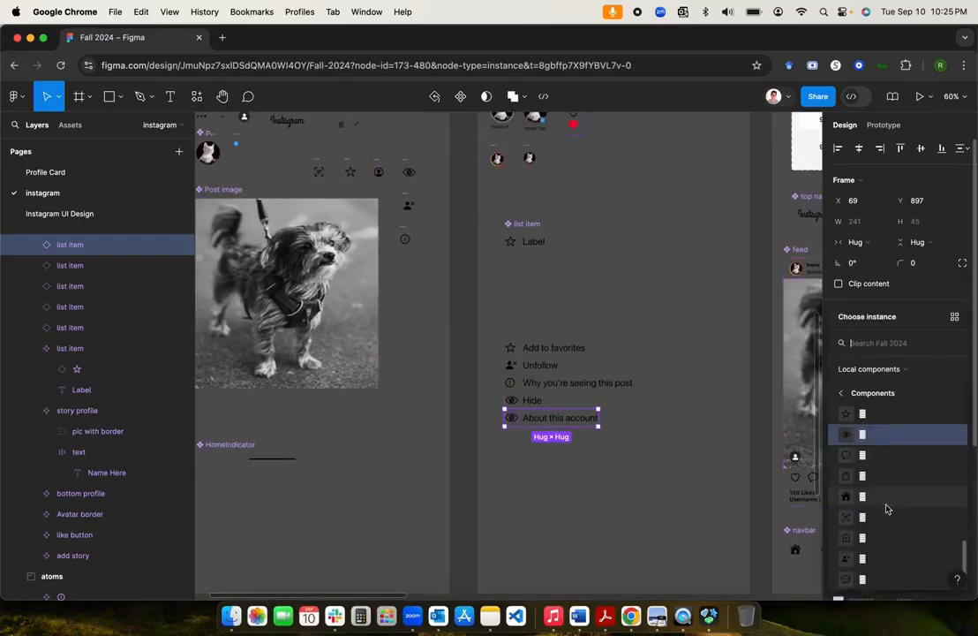
scroll(887, 508, up, 5)
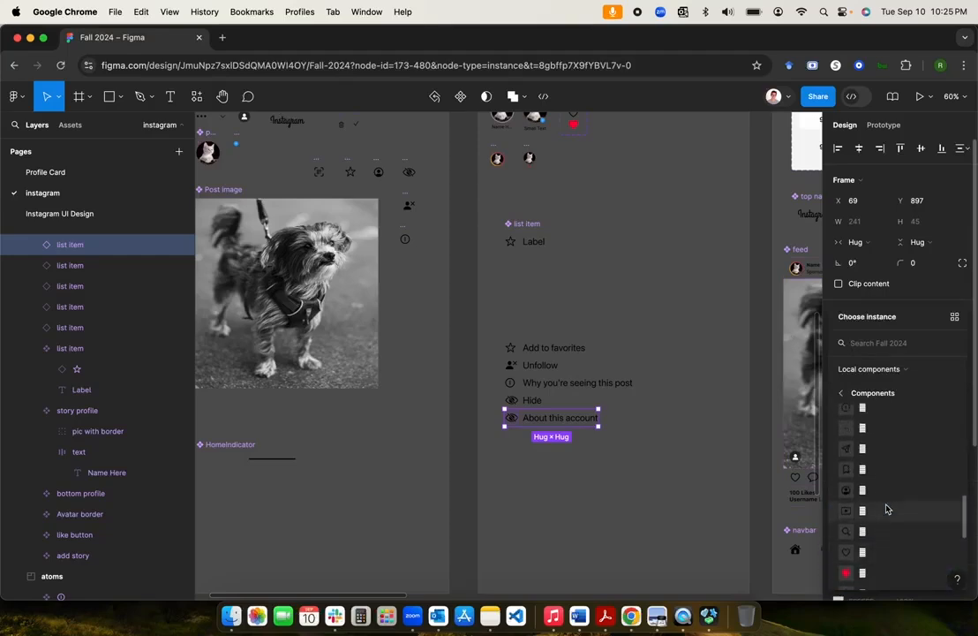
click(863, 543)
click(626, 513)
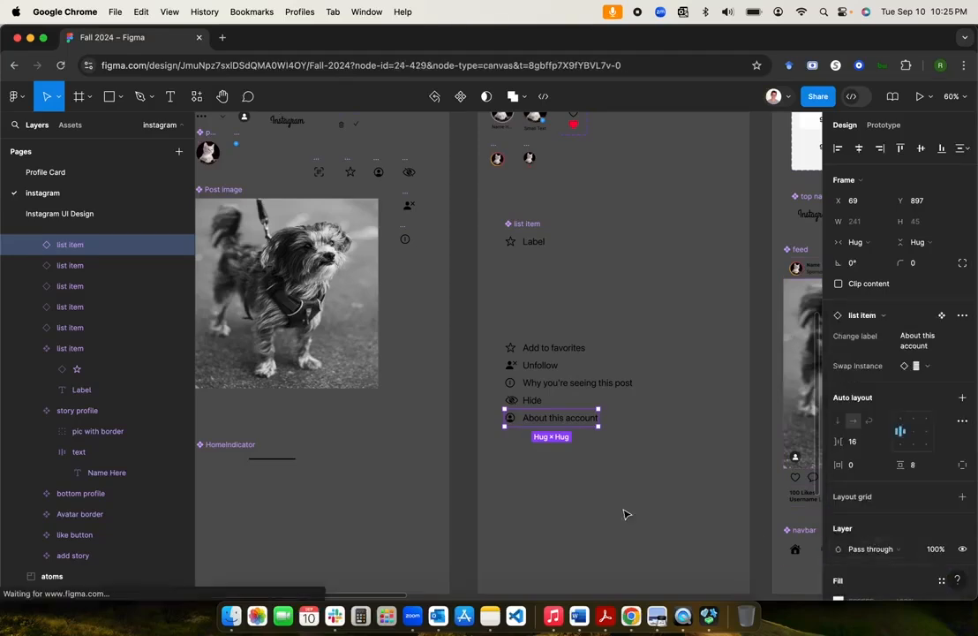
scroll(624, 514, down, 1)
drag(500, 407, 586, 295)
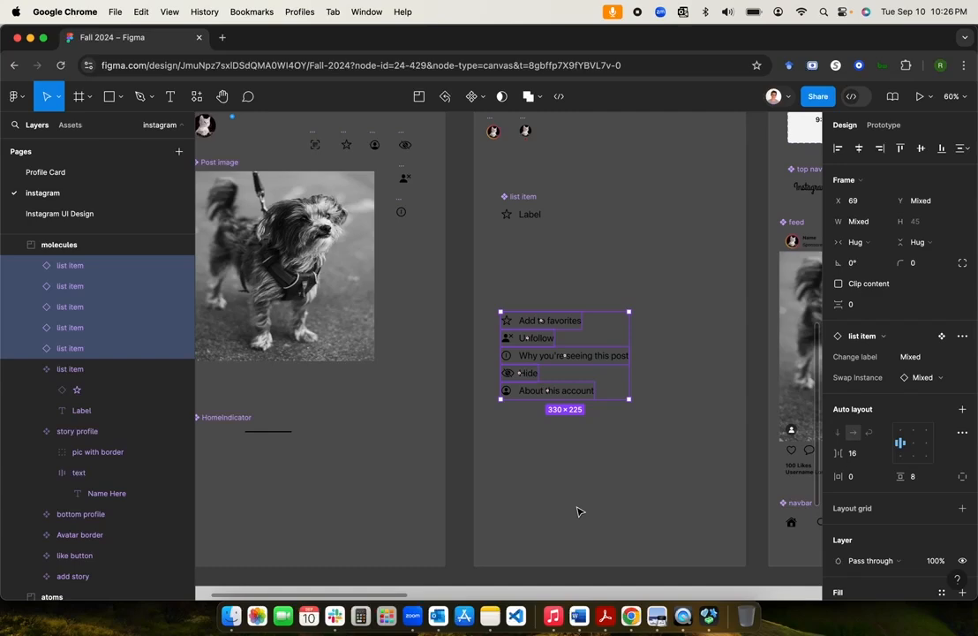
scroll(579, 511, down, 10)
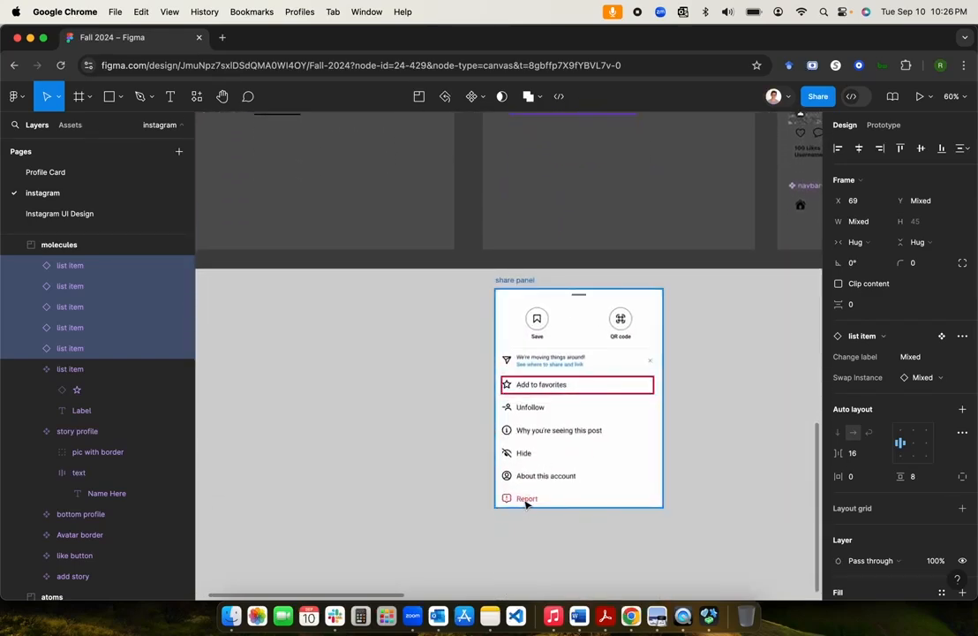
scroll(531, 501, up, 10)
scroll(530, 503, up, 1)
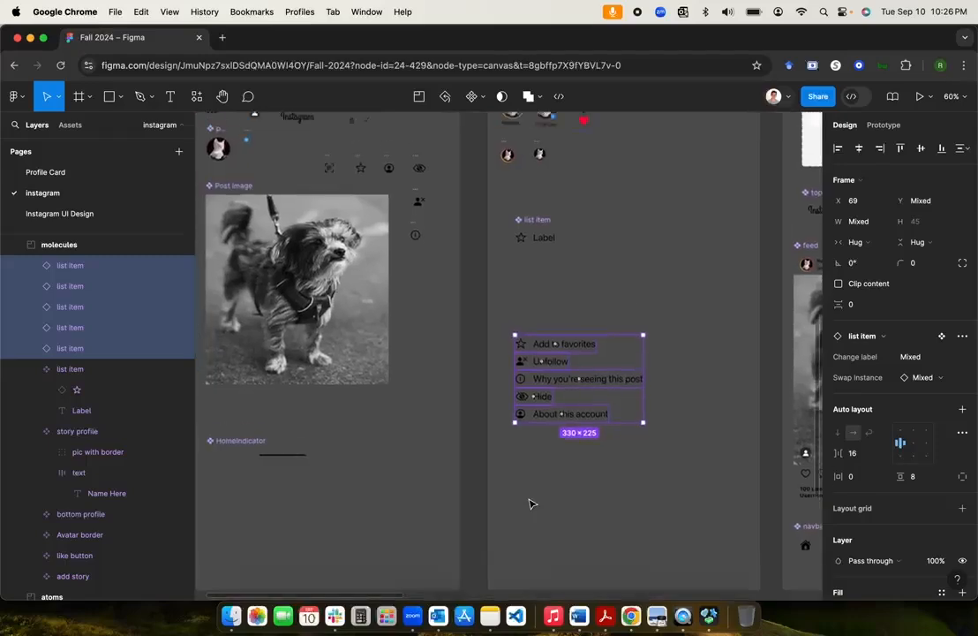
scroll(530, 505, down, 3)
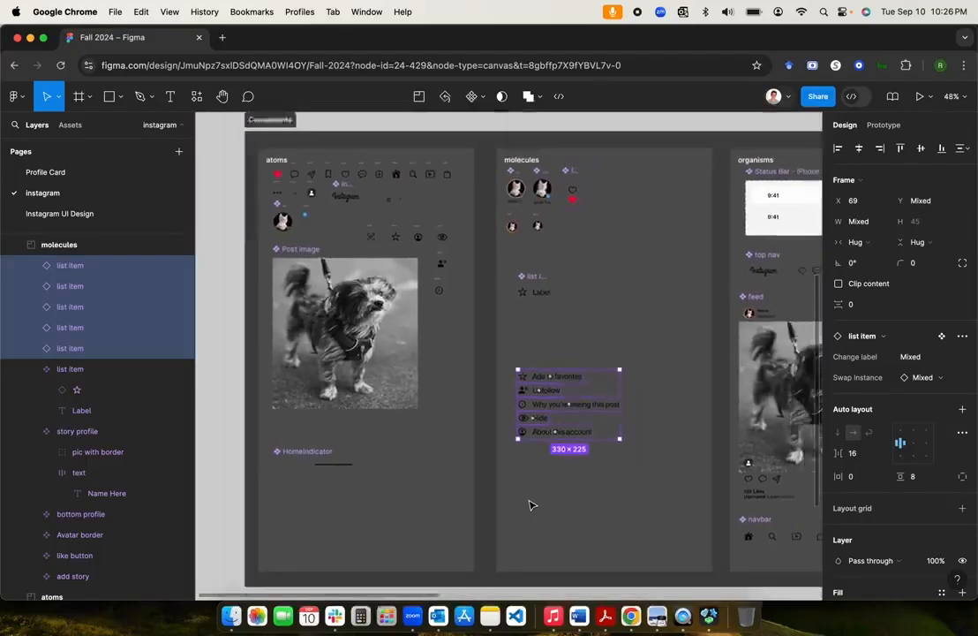
scroll(530, 505, down, 6)
scroll(531, 504, down, 3)
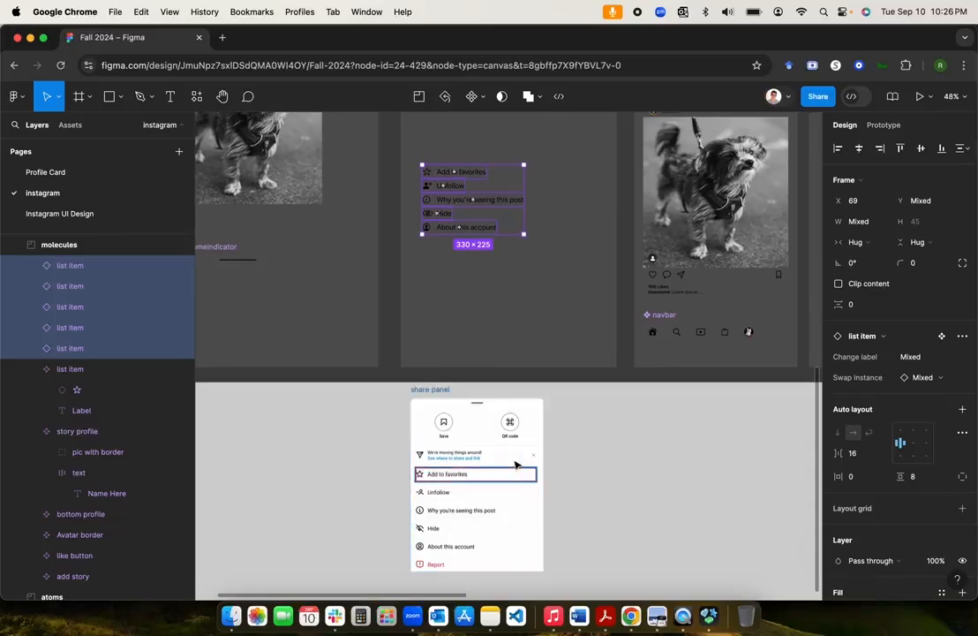
scroll(541, 408, up, 6)
scroll(542, 408, left, 3)
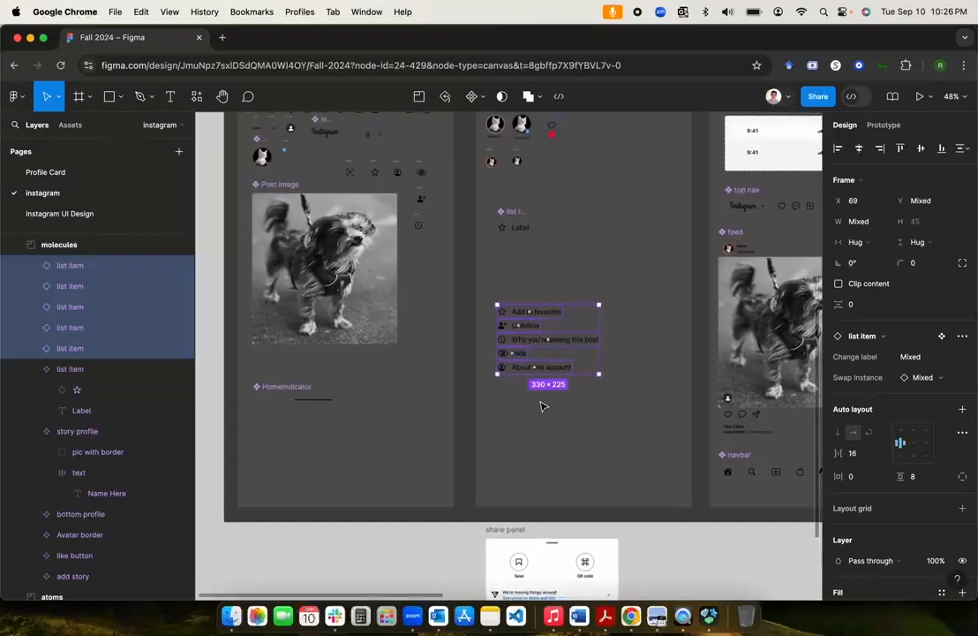
scroll(543, 406, up, 3)
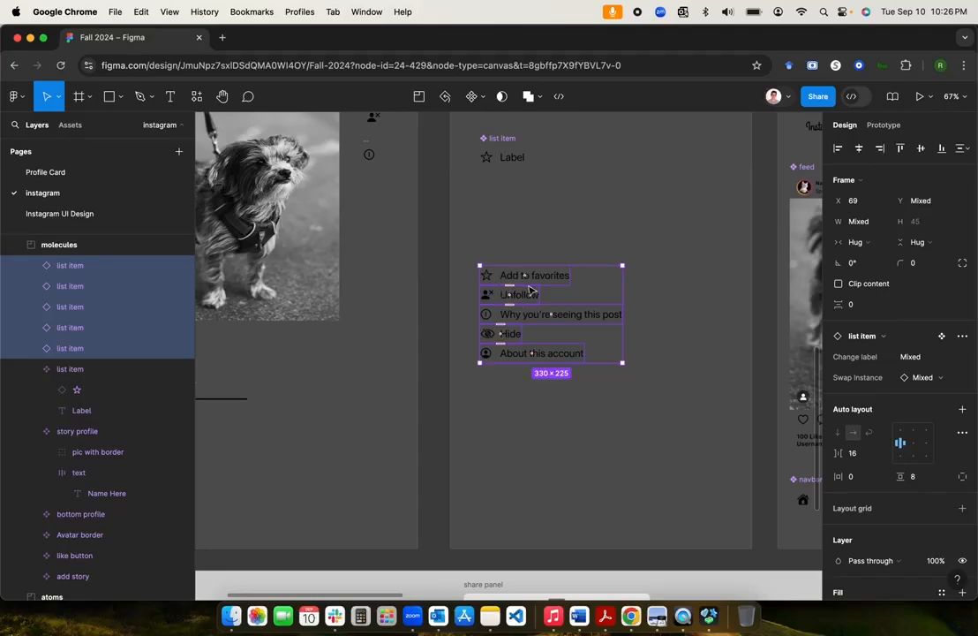
click(578, 258)
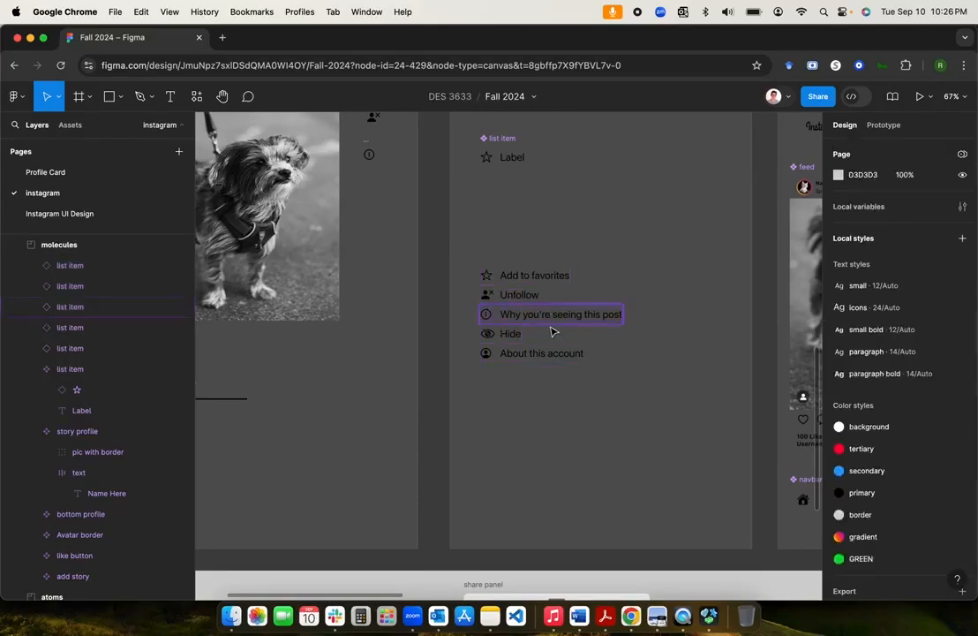
scroll(553, 334, down, 5)
scroll(552, 331, right, 10)
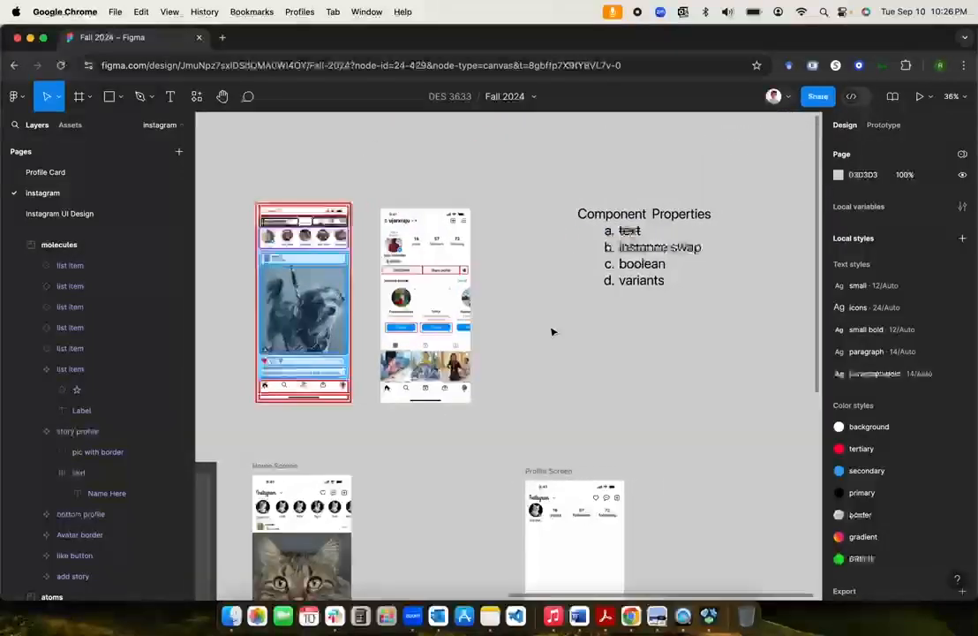
Step: Strike through 'instance swap' in the Component Properties checklist, leaving 'boolean' unchanged
click(658, 248)
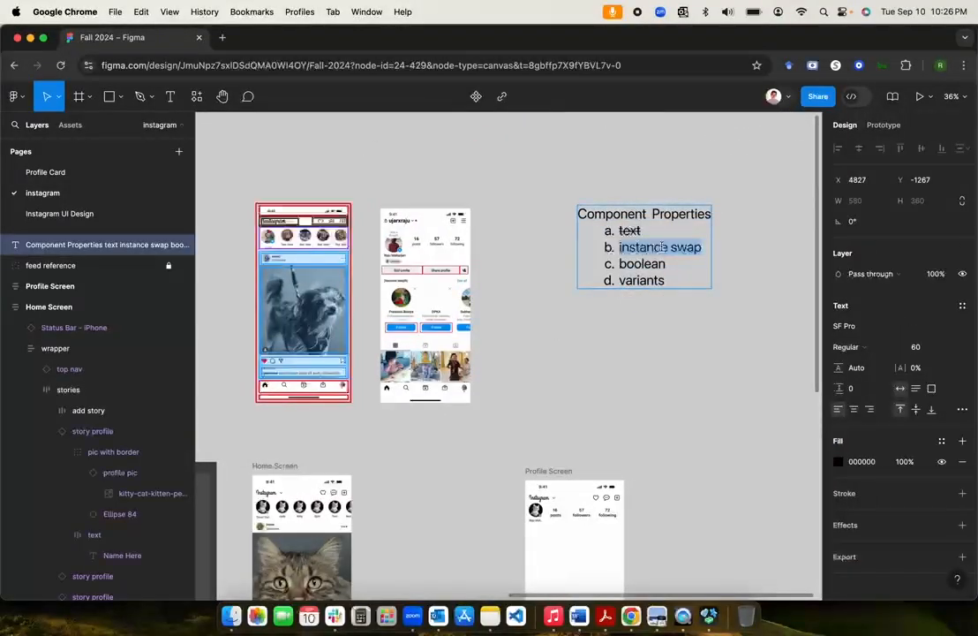
key(super+shift+x)
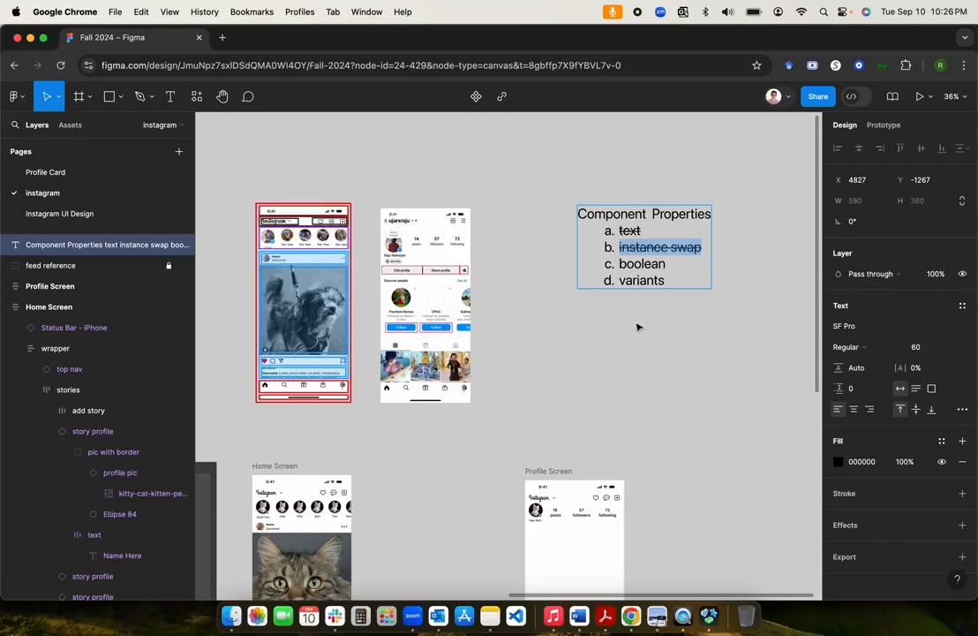
key(Escape)
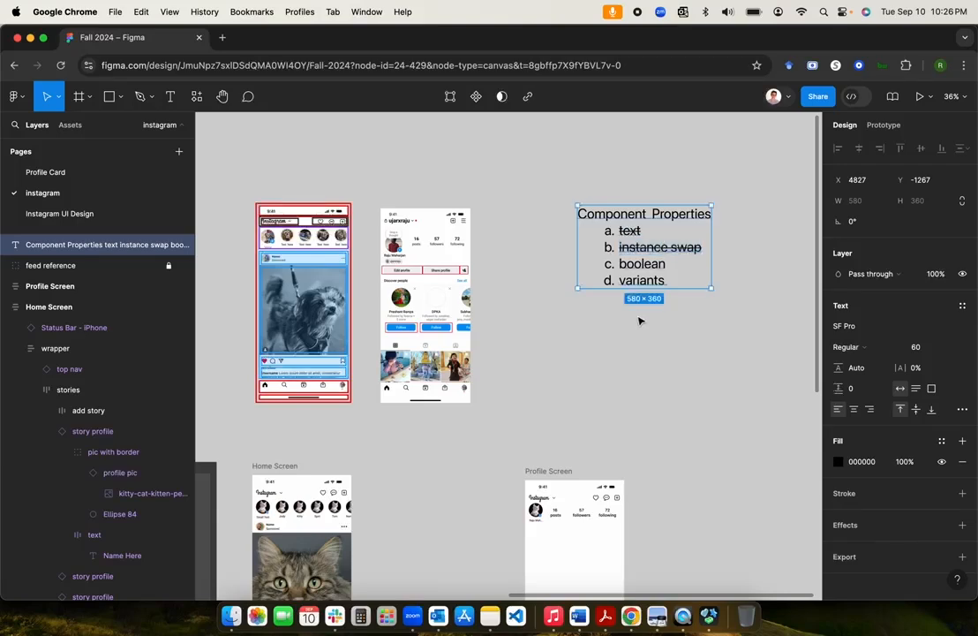
double_click(652, 267)
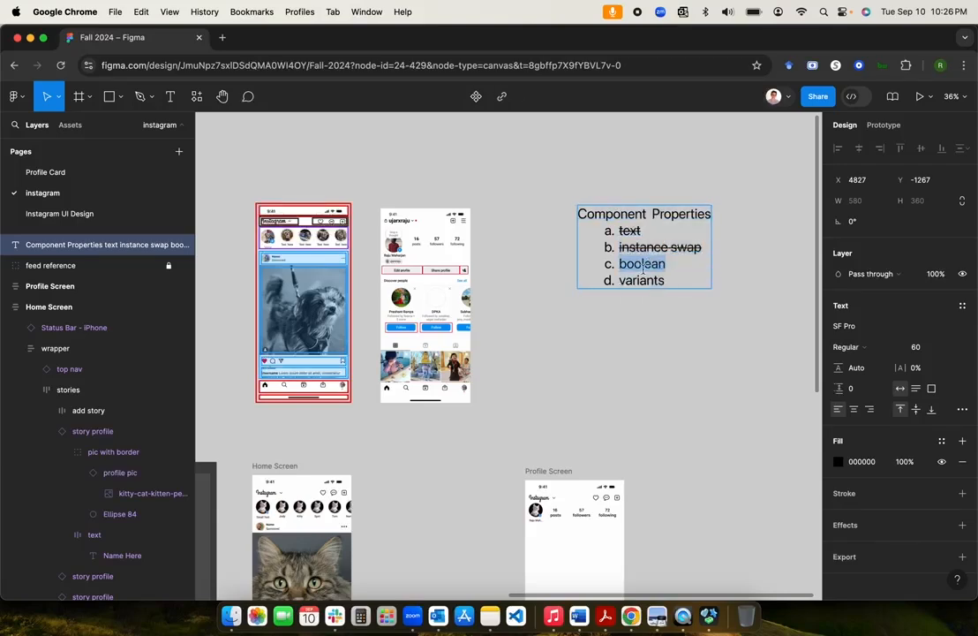
key(Escape)
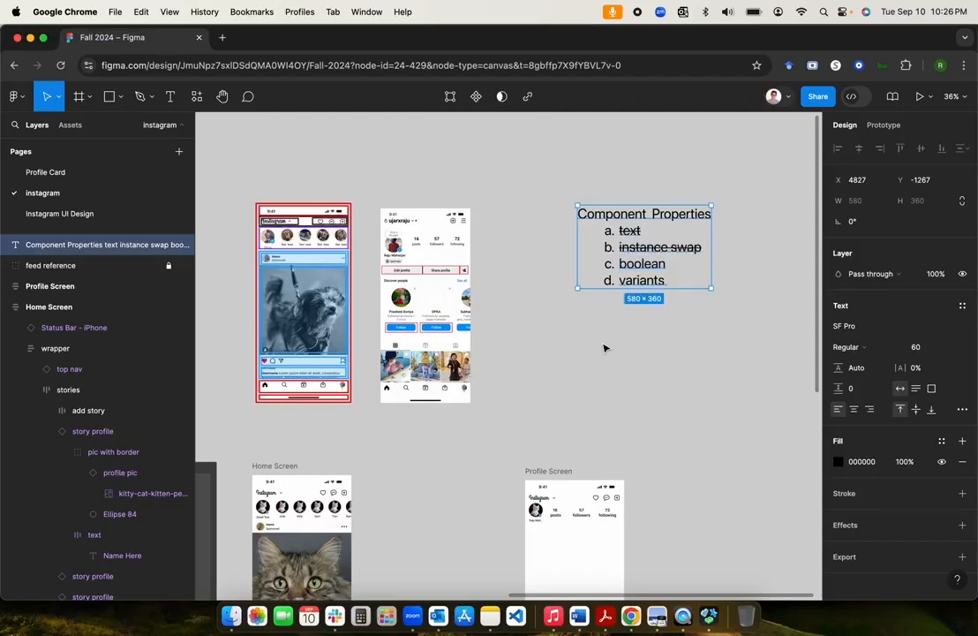
click(511, 418)
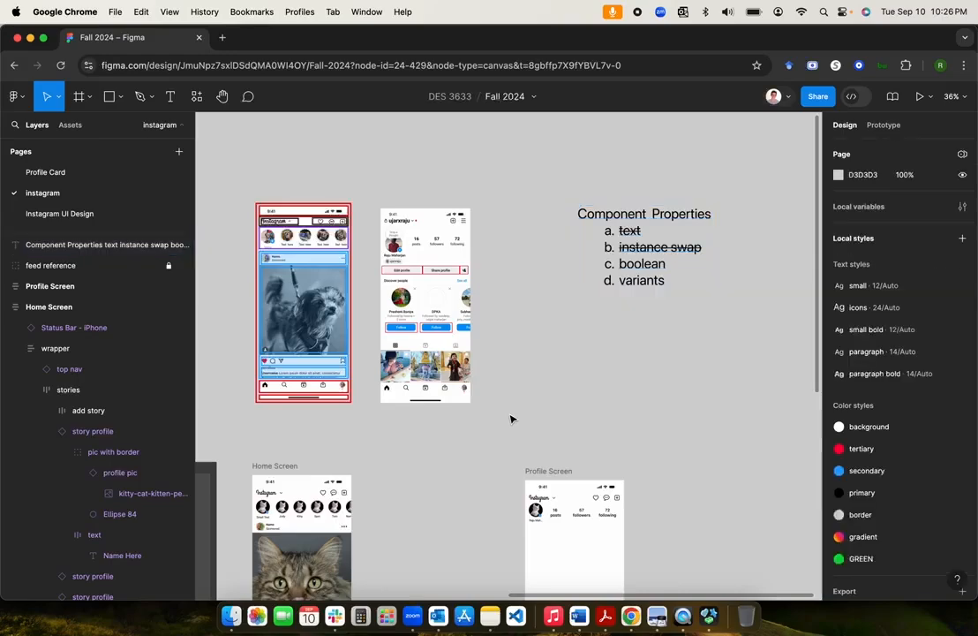
scroll(511, 418, left, 2)
scroll(510, 418, up, 3)
scroll(510, 418, left, 1)
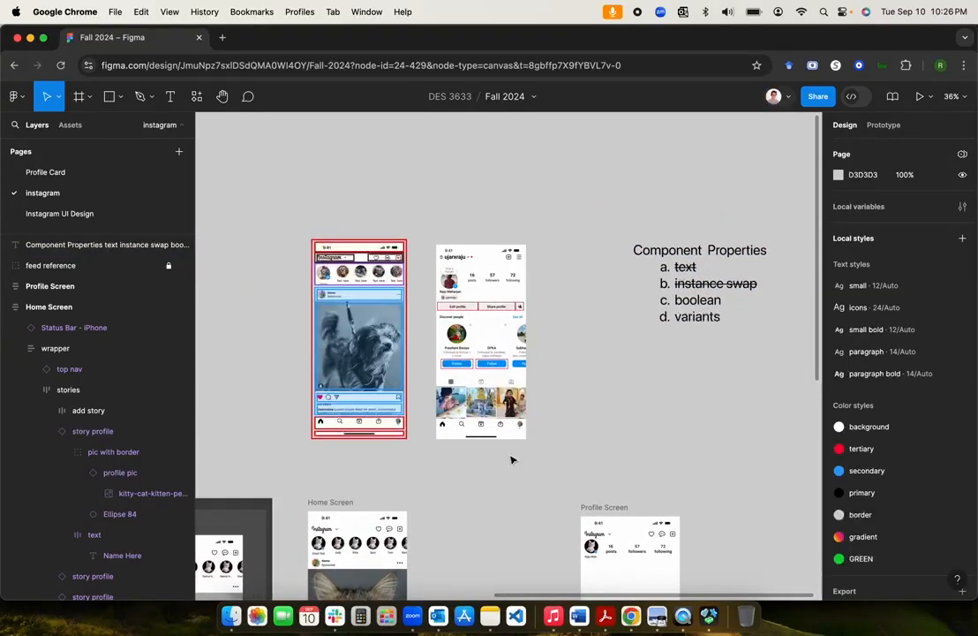
scroll(511, 459, up, 5)
scroll(511, 459, up, 4)
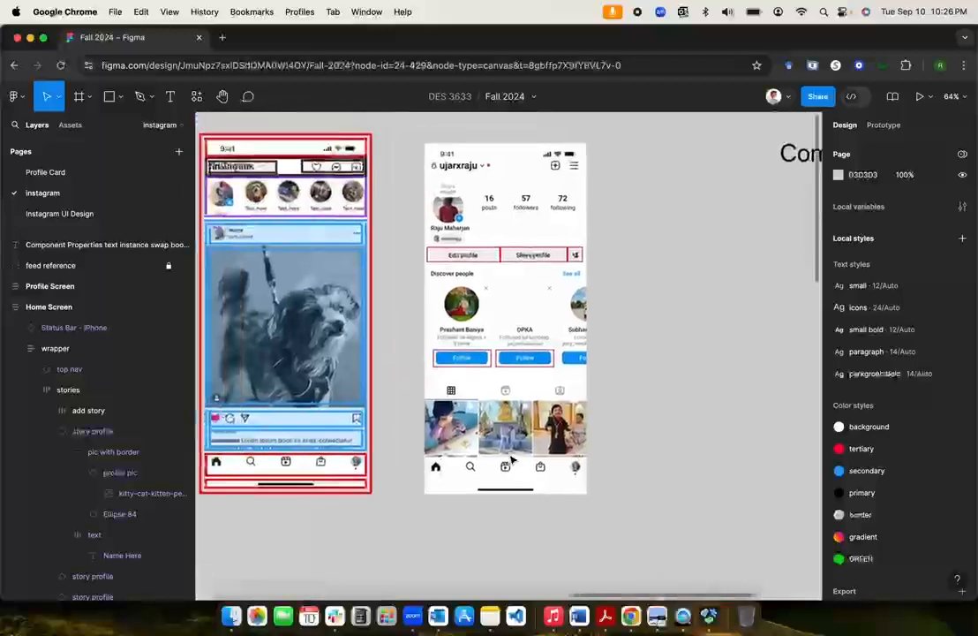
scroll(511, 459, right, 2)
scroll(510, 458, down, 1)
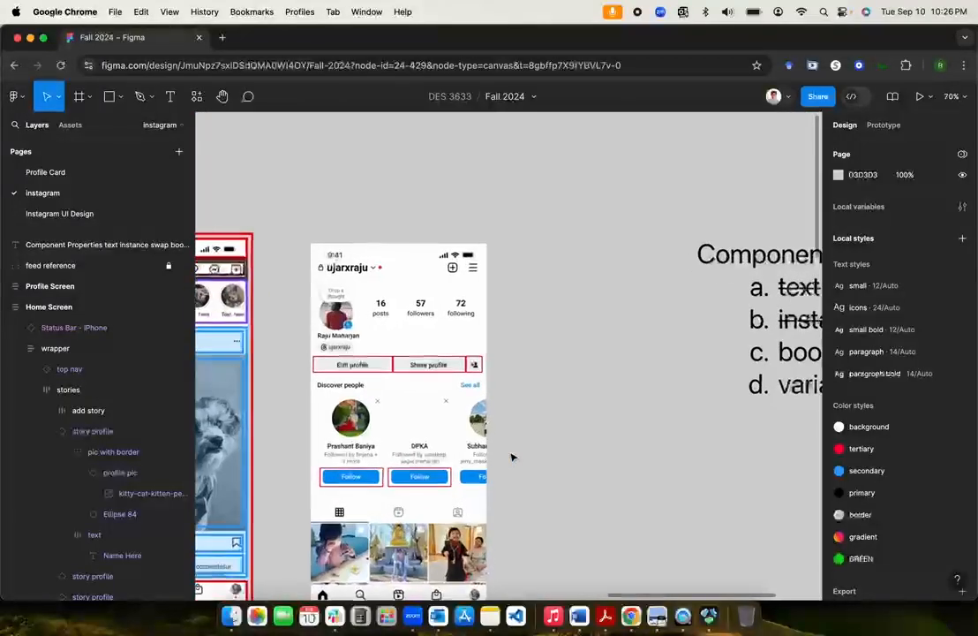
scroll(511, 454, up, 3)
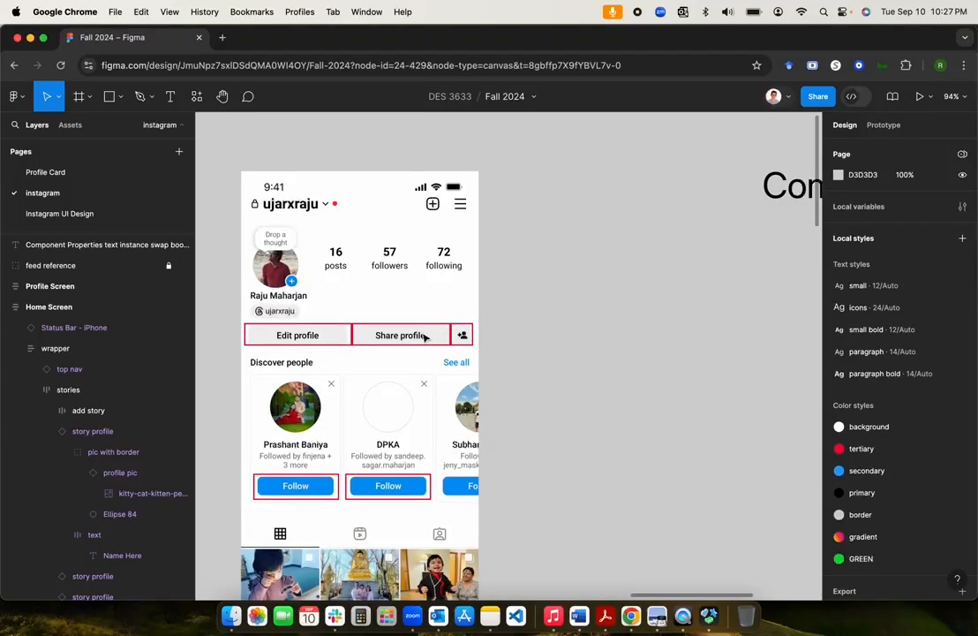
Step: Snap the Share profile outline against Edit profile and narrow it to 150 px wide
click(340, 326)
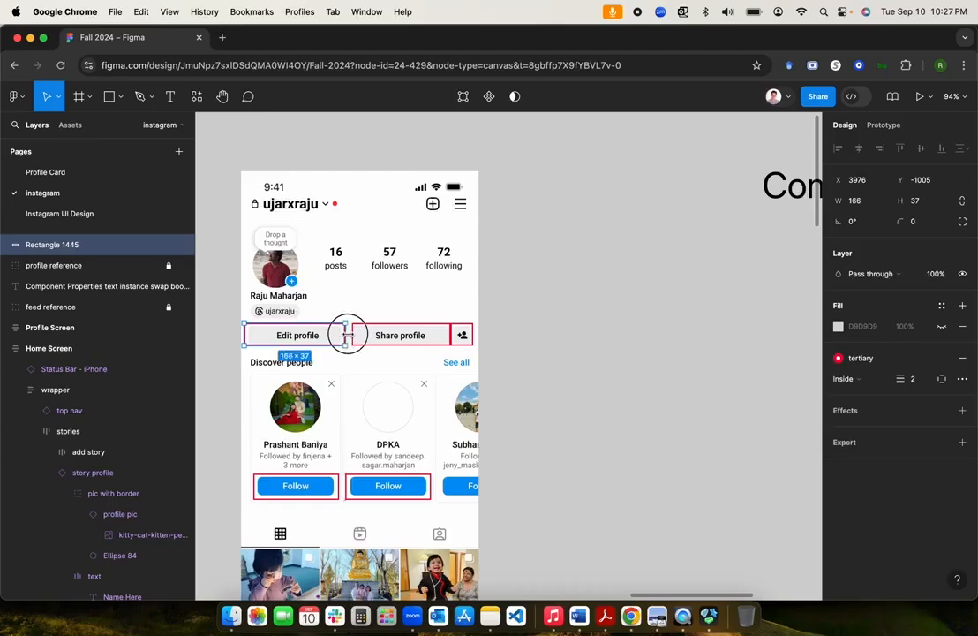
key(Escape)
drag(378, 331, 372, 330)
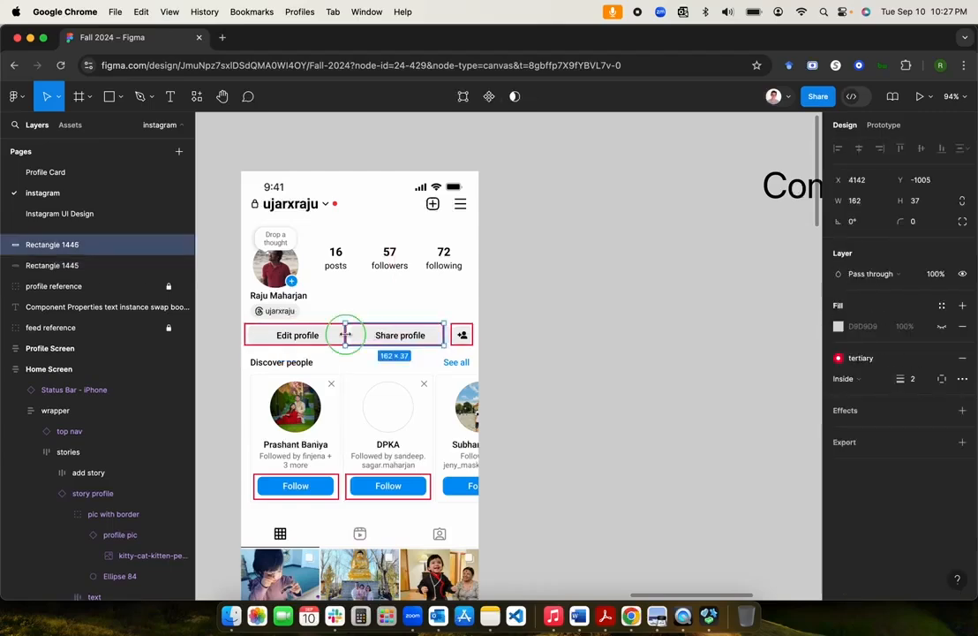
right_click(345, 327)
click(332, 339)
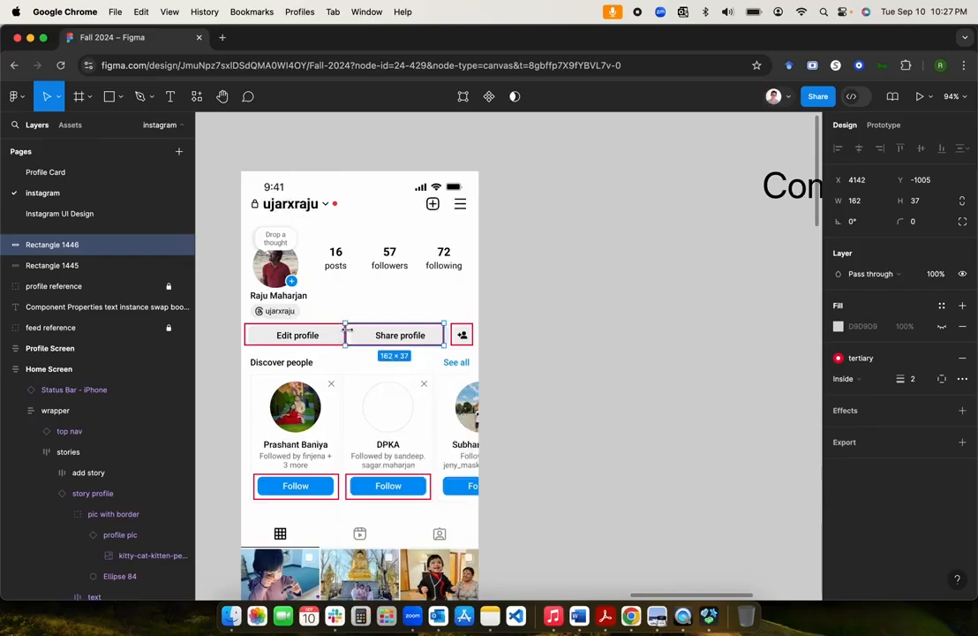
drag(344, 332, 355, 331)
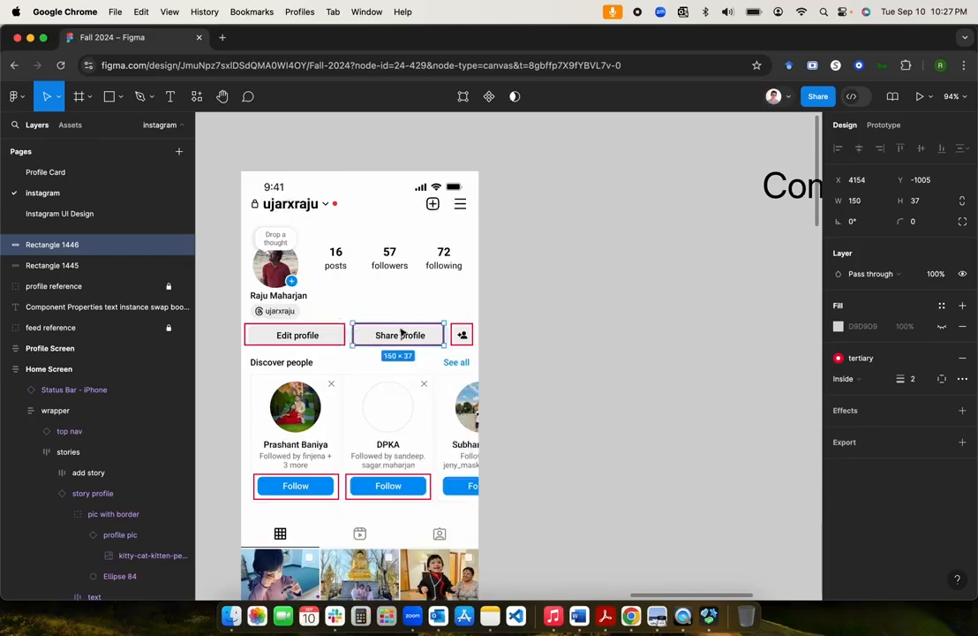
click(462, 334)
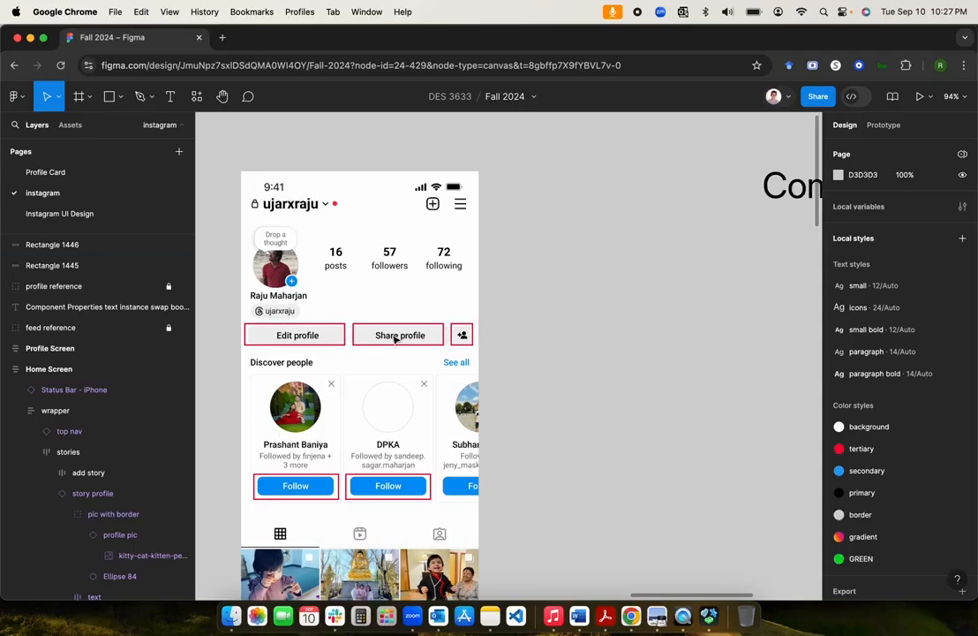
scroll(526, 346, down, 3)
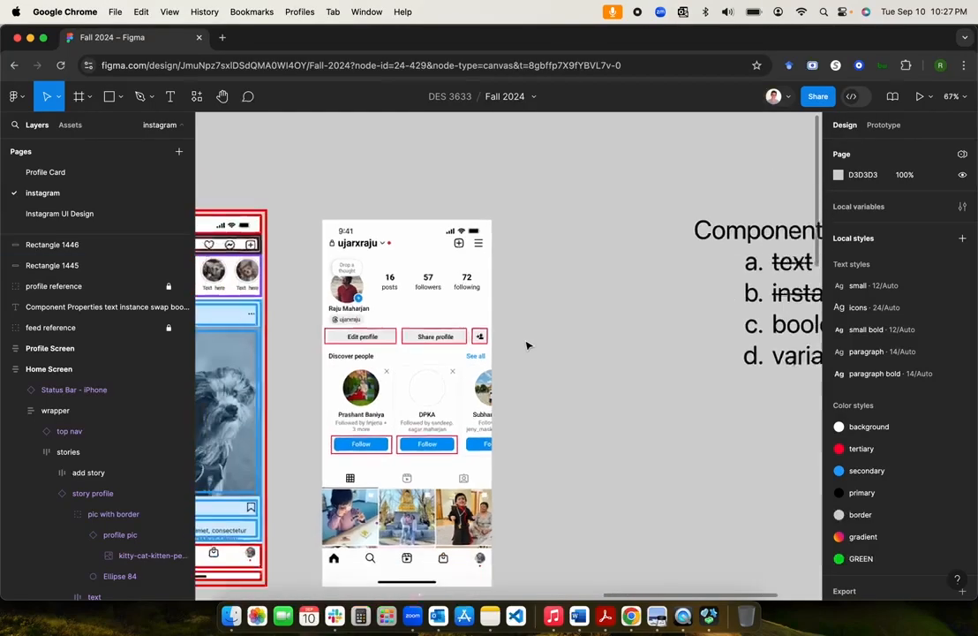
scroll(526, 344, up, 2)
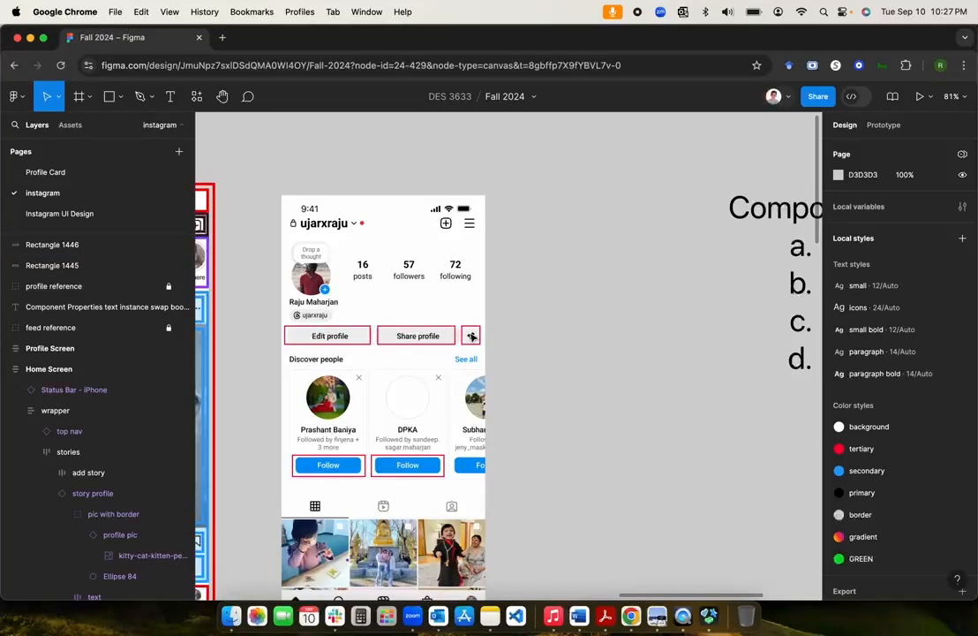
scroll(559, 350, right, 3)
scroll(558, 349, down, 3)
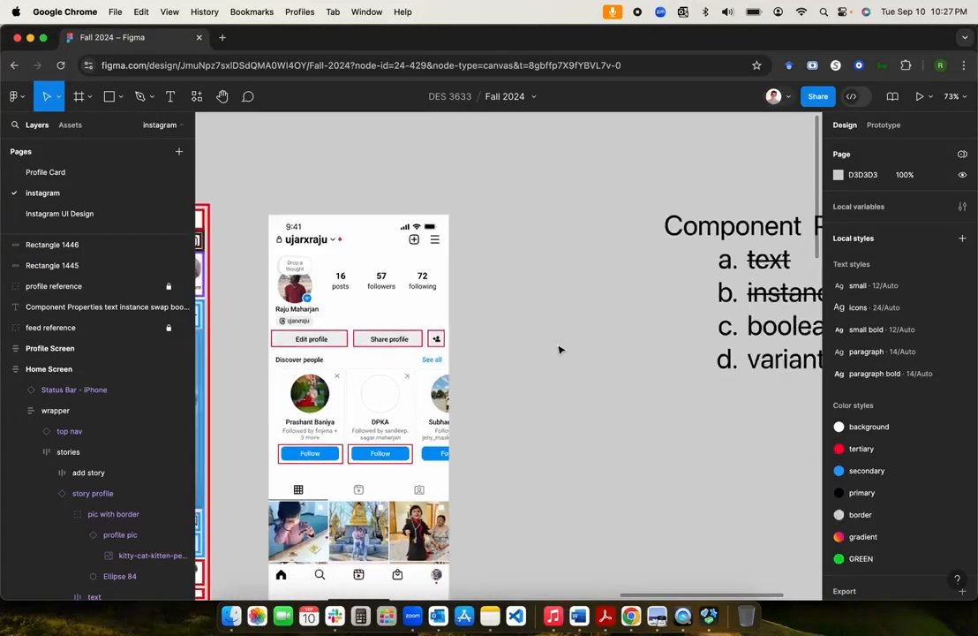
scroll(558, 350, right, 3)
scroll(558, 349, up, 3)
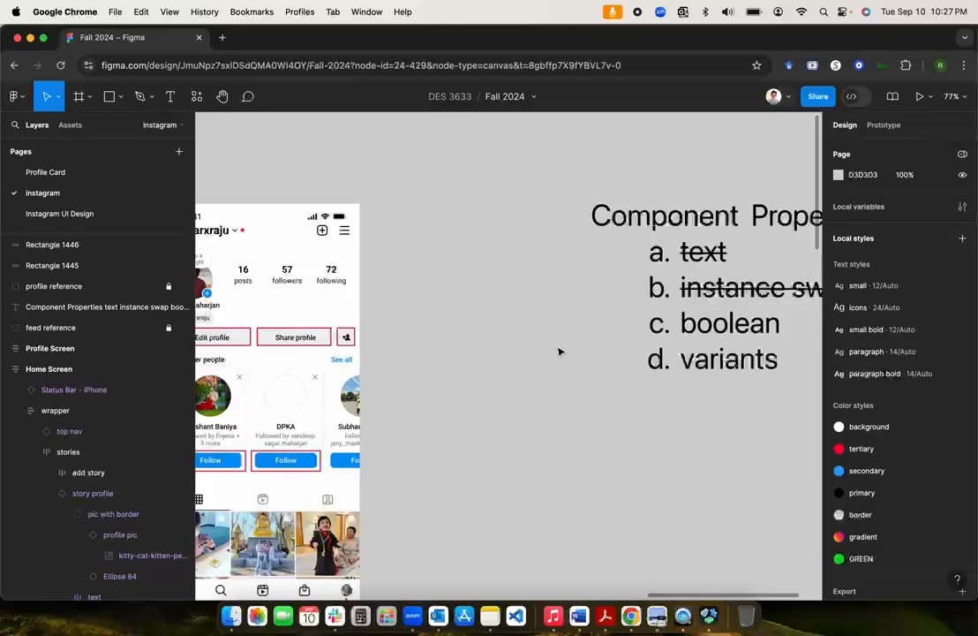
scroll(559, 350, left, 2)
scroll(558, 352, down, 2)
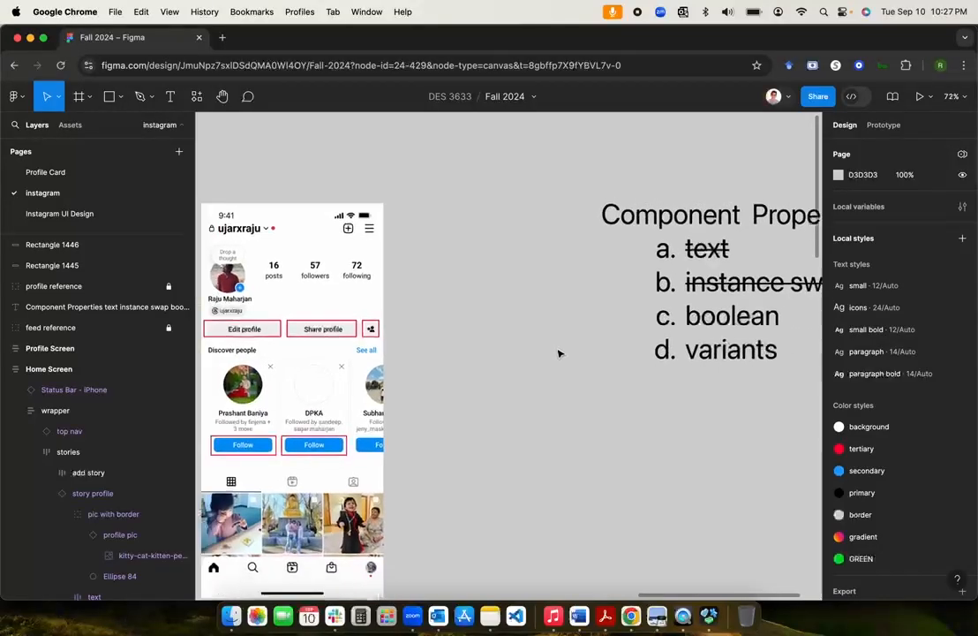
scroll(560, 354, right, 1)
scroll(560, 354, left, 2)
scroll(560, 354, right, 1)
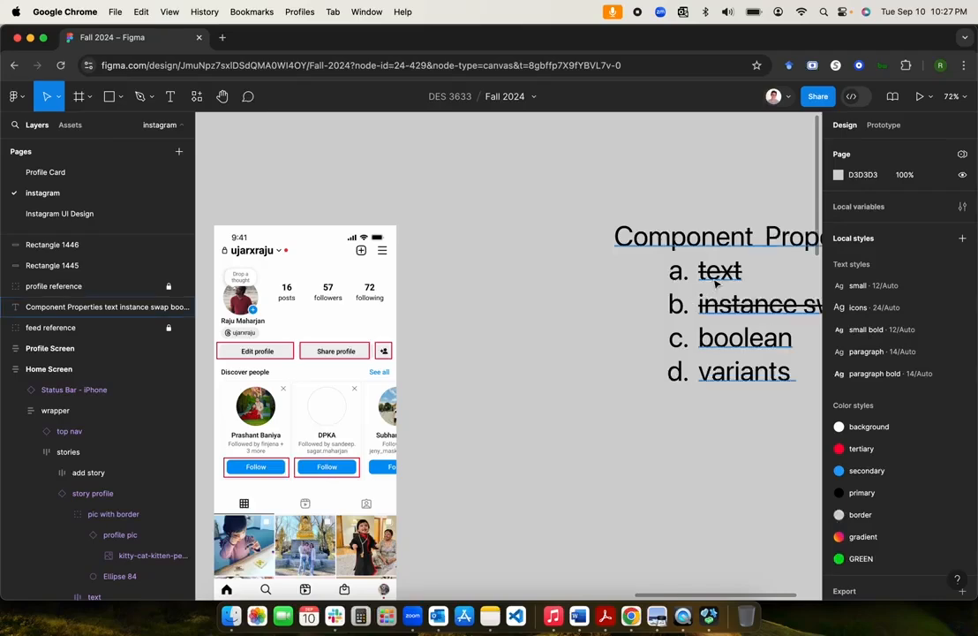
scroll(600, 344, right, 2)
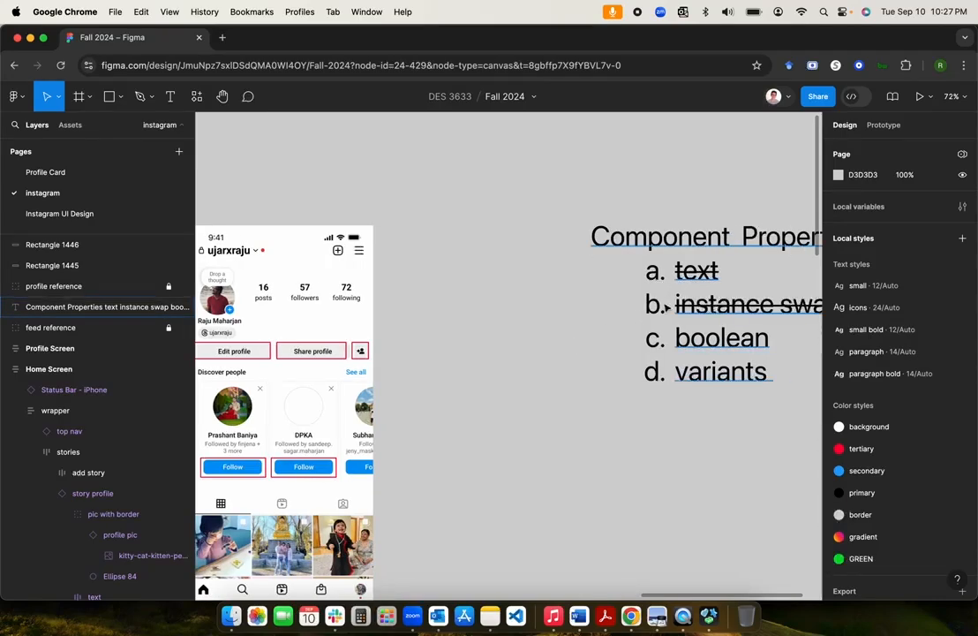
scroll(611, 322, right, 3)
scroll(609, 326, left, 3)
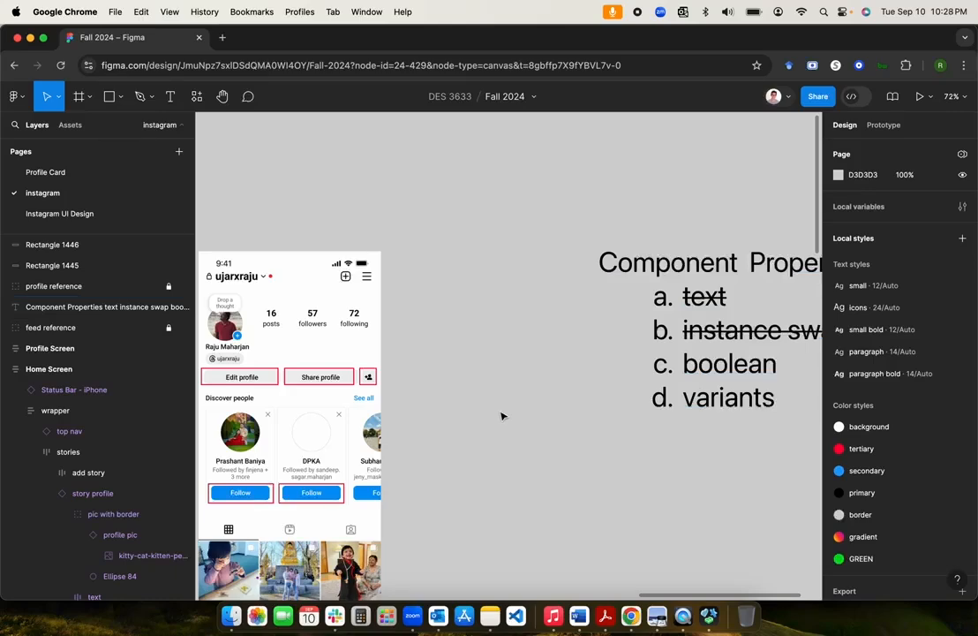
scroll(501, 416, up, 3)
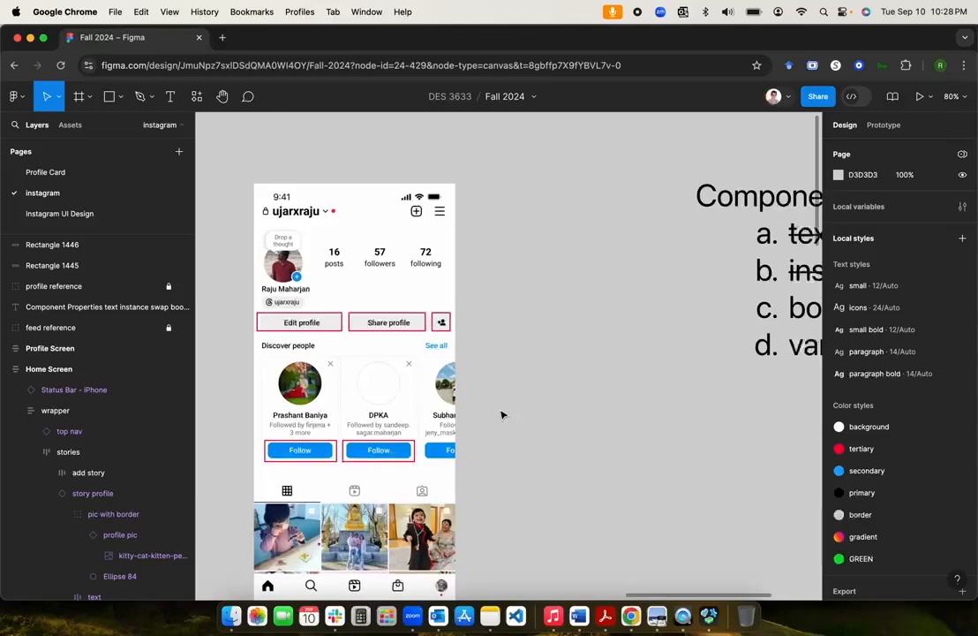
scroll(501, 415, up, 3)
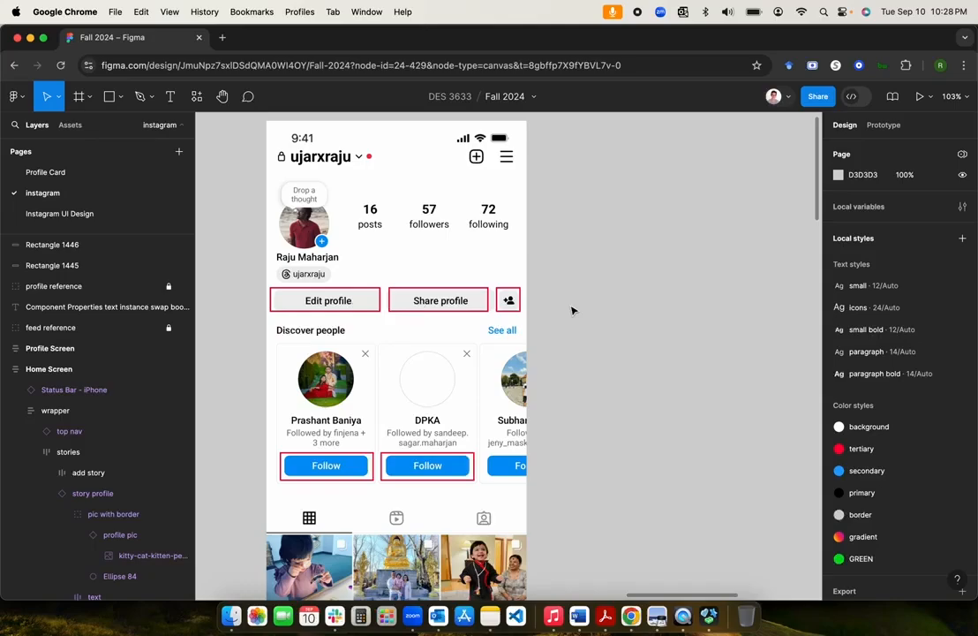
scroll(572, 310, down, 3)
scroll(572, 310, up, 4)
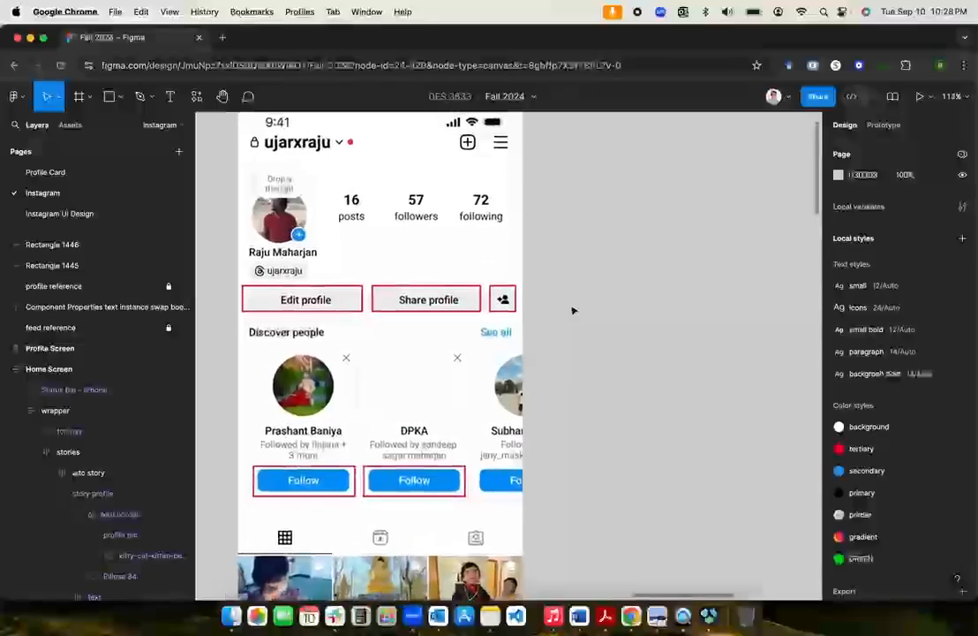
scroll(573, 308, down, 2)
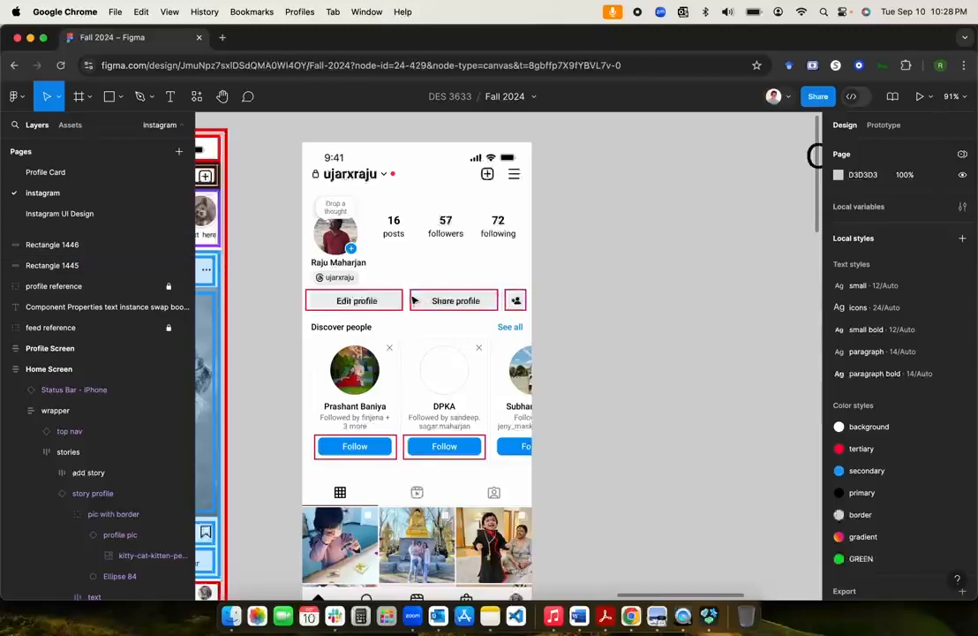
scroll(517, 291, down, 4)
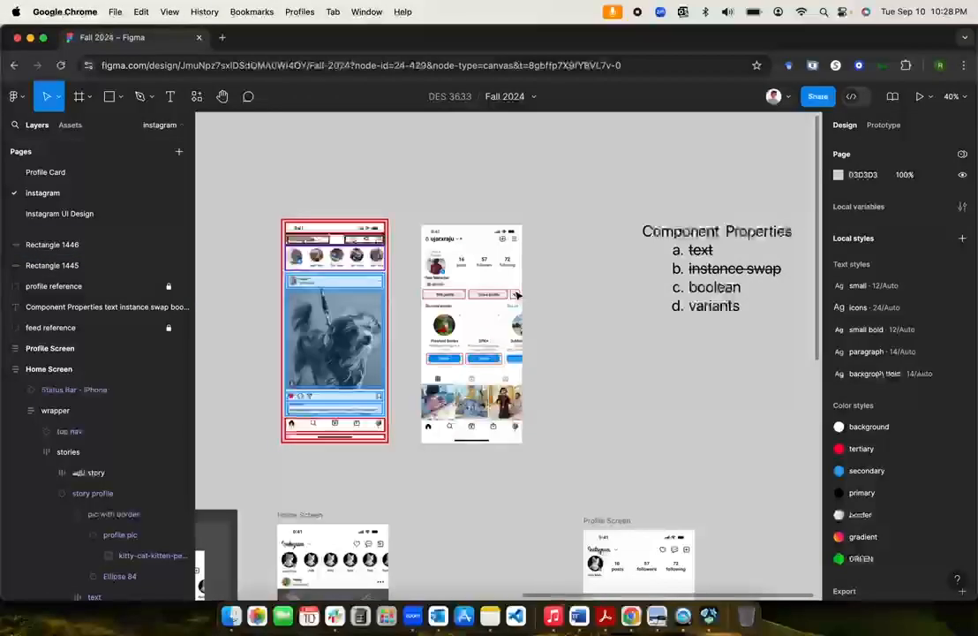
scroll(578, 325, up, 4)
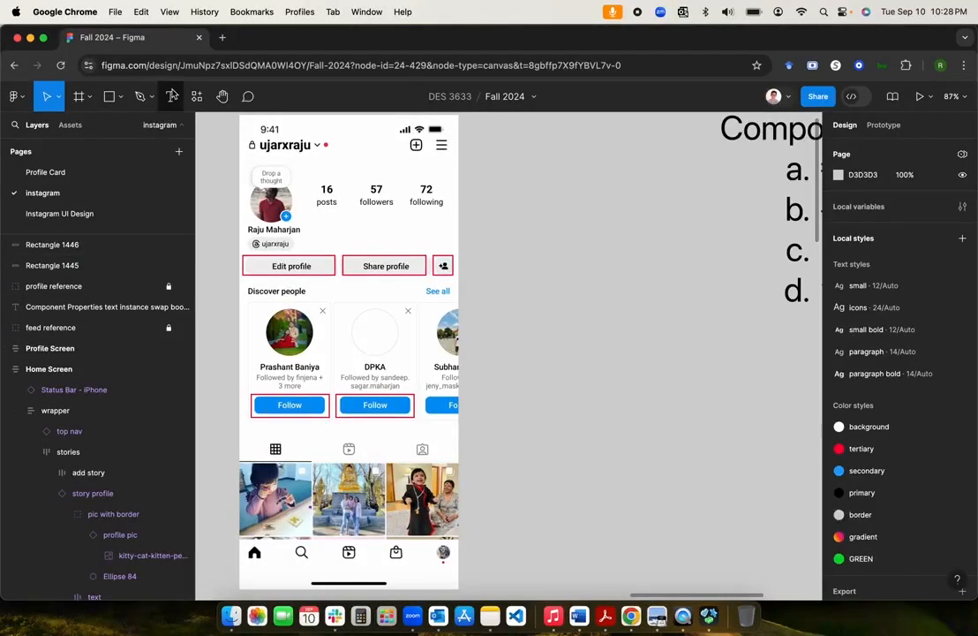
Step: Add an 'Edit Profile' text layer (SF Pro Regular 60) on the empty canvas beside the mockup
click(171, 96)
click(504, 257)
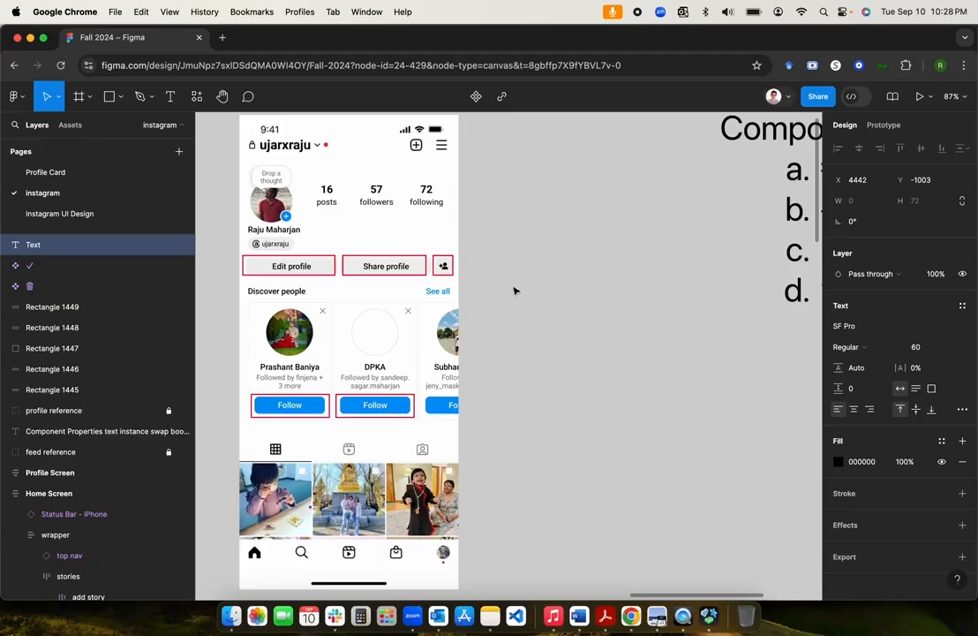
text(E)
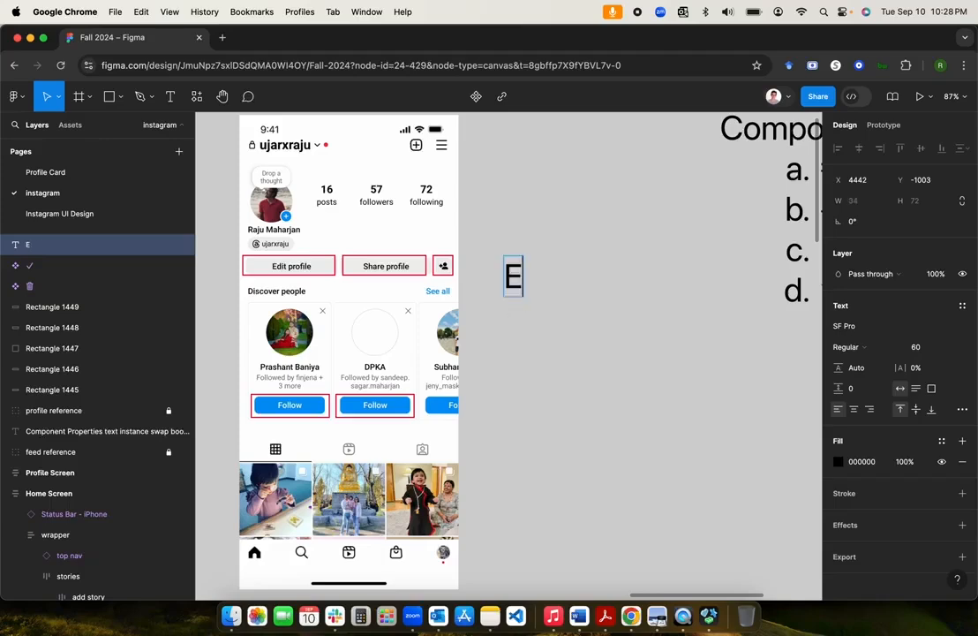
text(Dit)
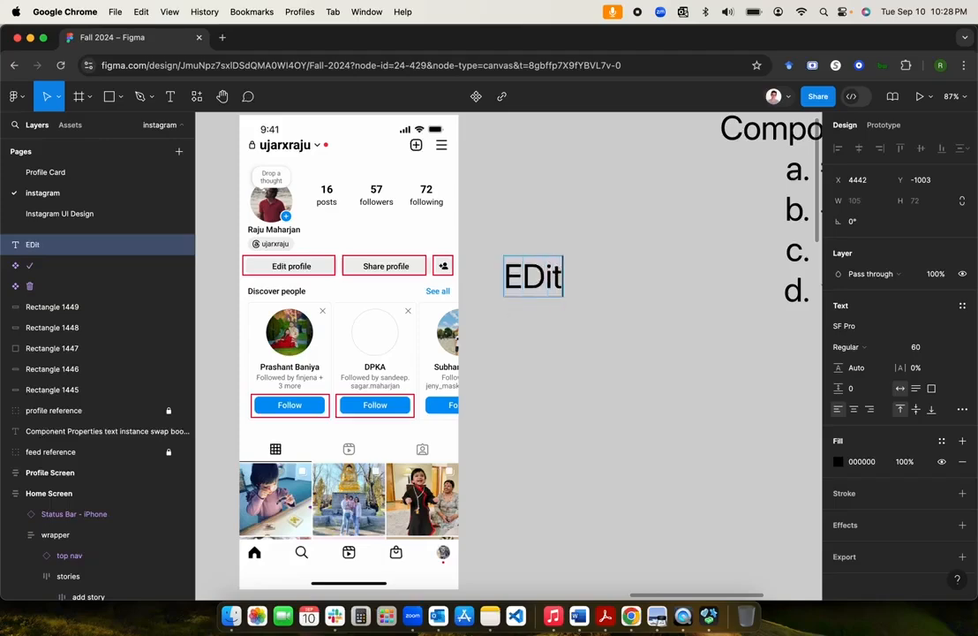
key(super+a)
text(Edit )
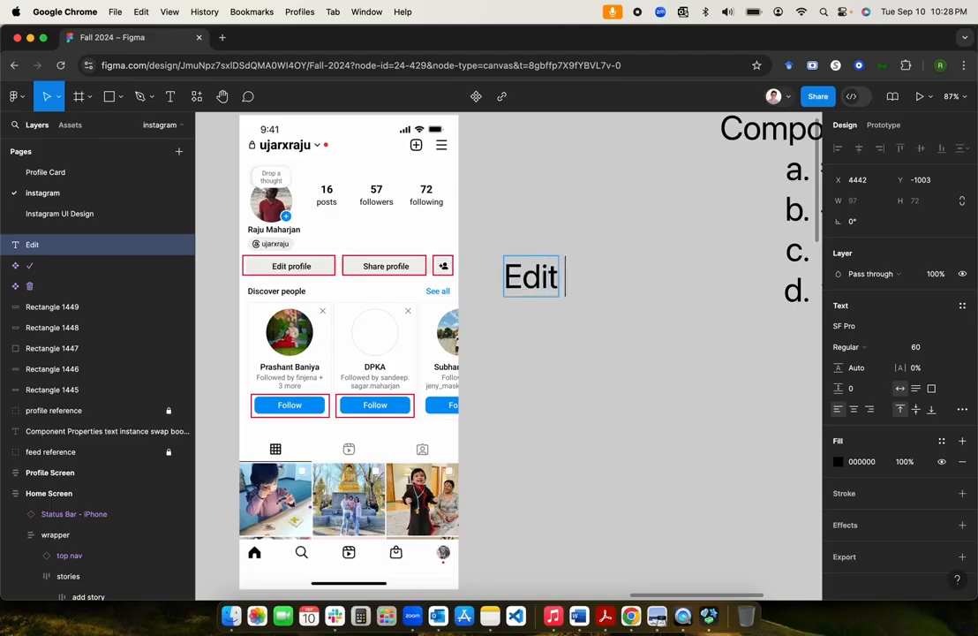
text(Profile)
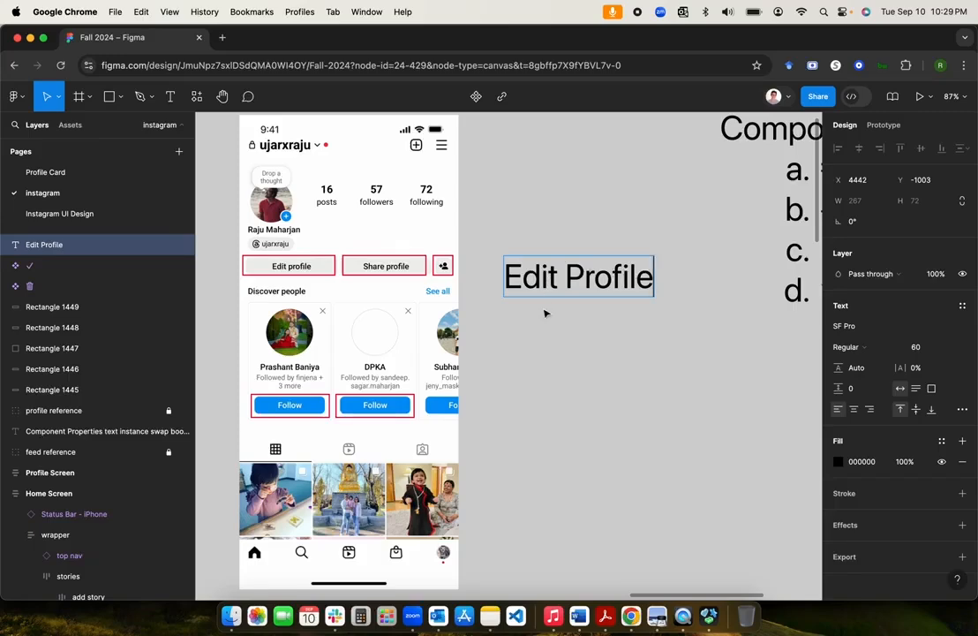
key(Escape)
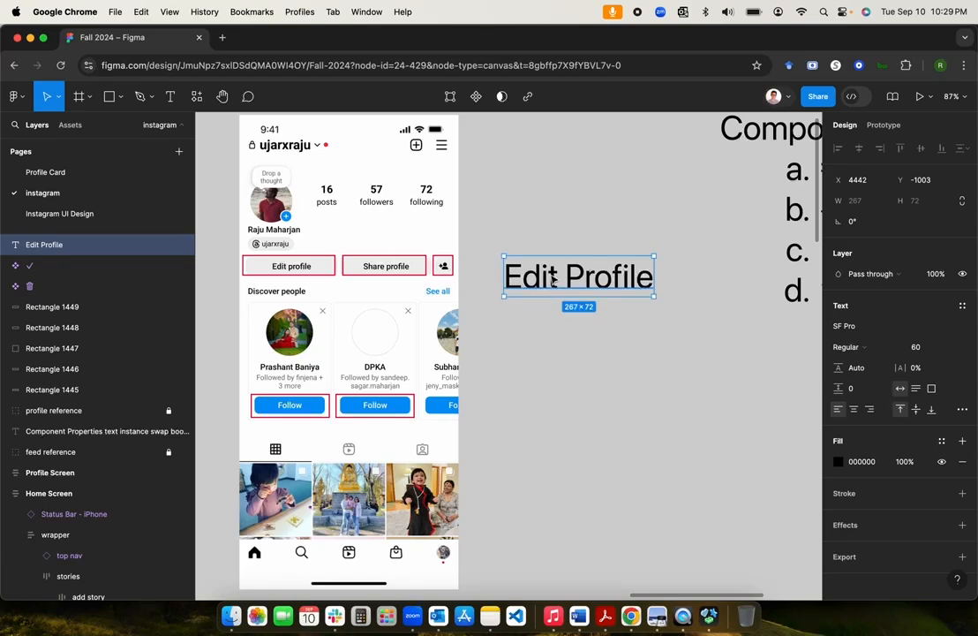
Step: Add auto layout to the Edit Profile text, giving Frame 13 padding 24 horizontal and 16 vertical
right_click(552, 279)
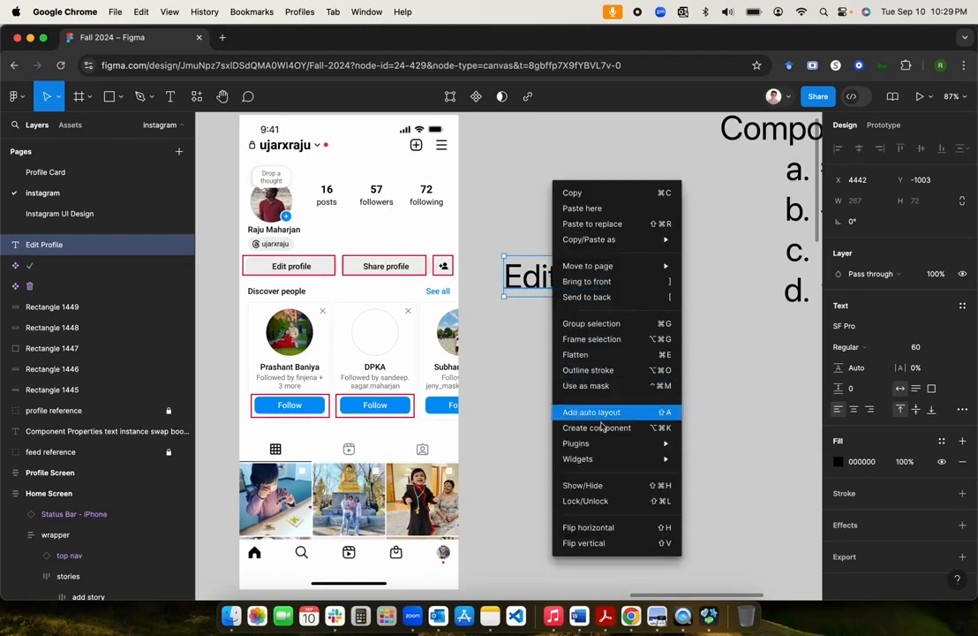
click(597, 421)
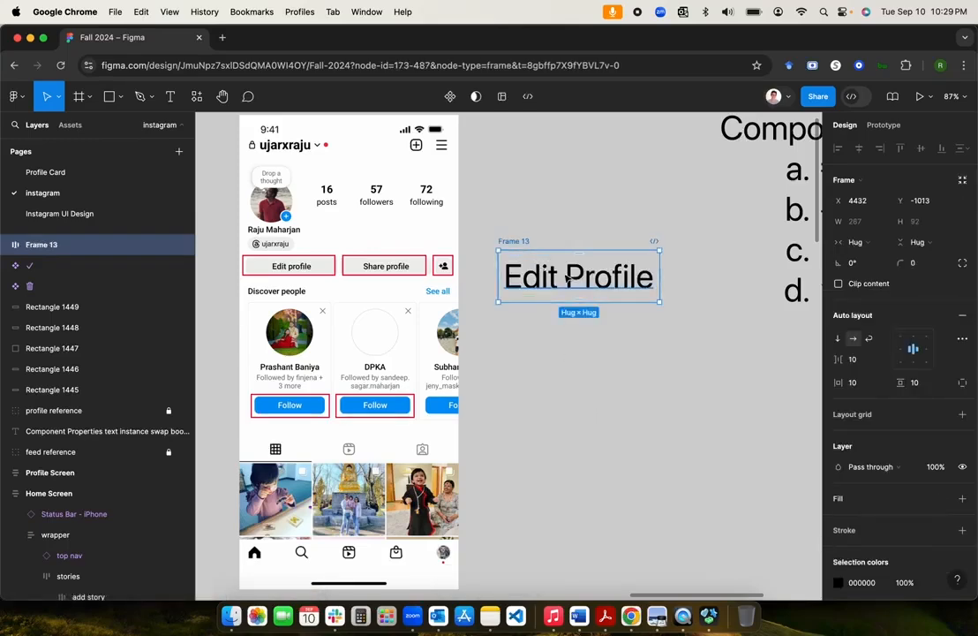
click(858, 386)
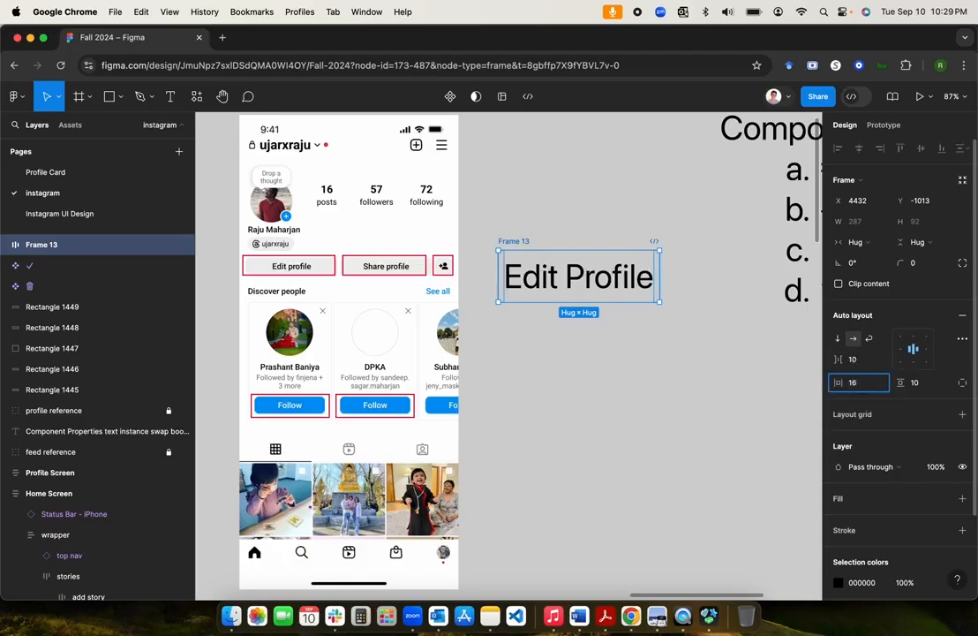
key(Tab)
text(16)
key(Return)
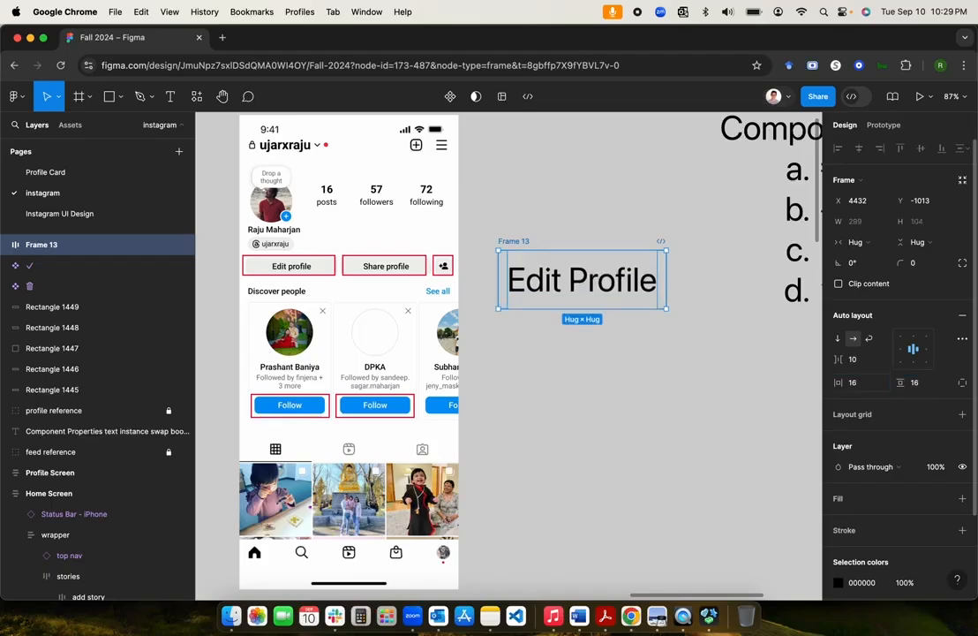
click(864, 389)
text(24)
key(Return)
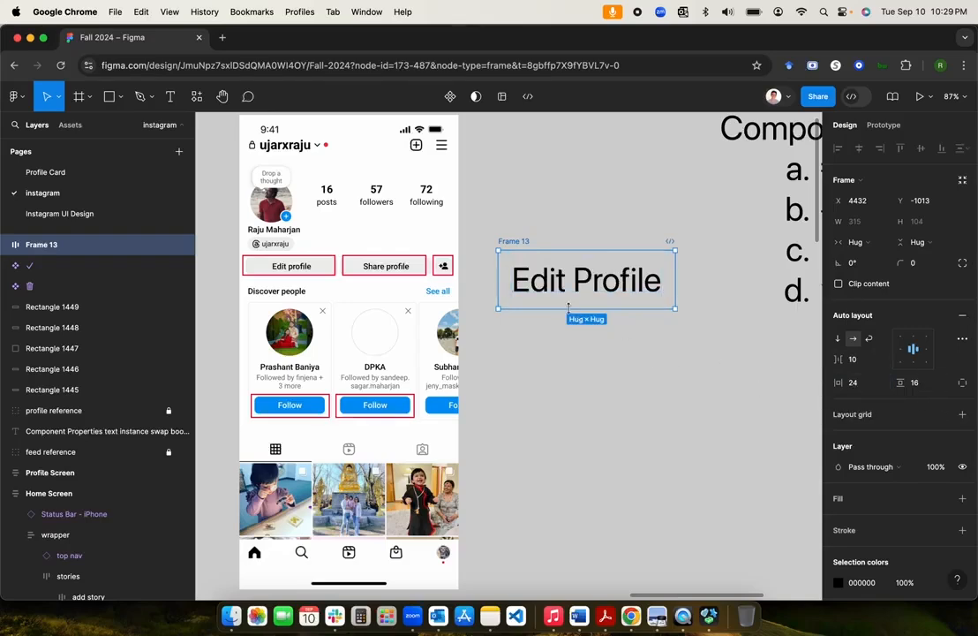
click(540, 291)
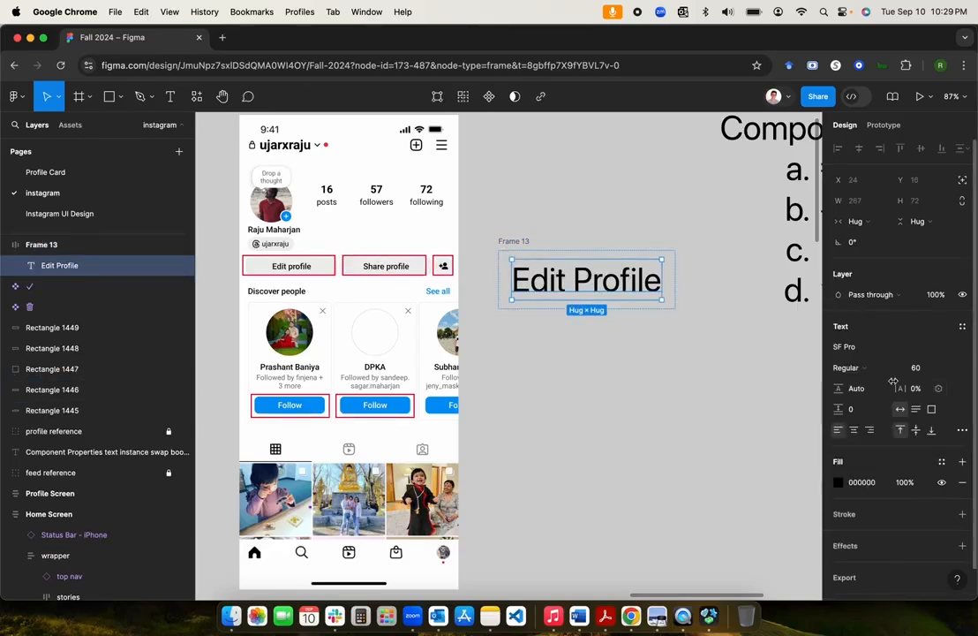
Step: Apply the icons text style (24/Auto) to Edit Profile, shrinking Frame 13 to 158×61
click(962, 327)
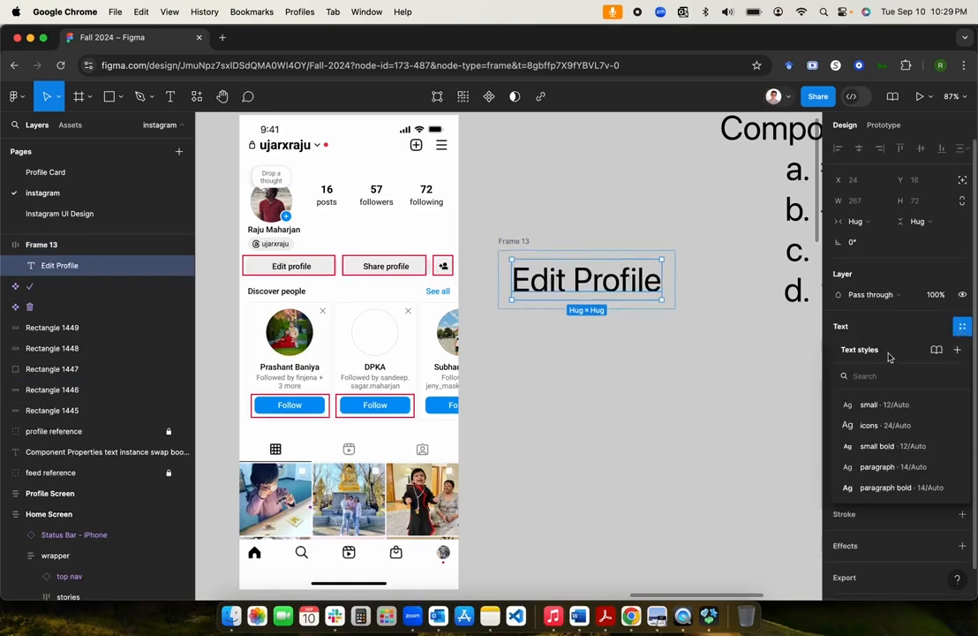
click(885, 427)
click(553, 308)
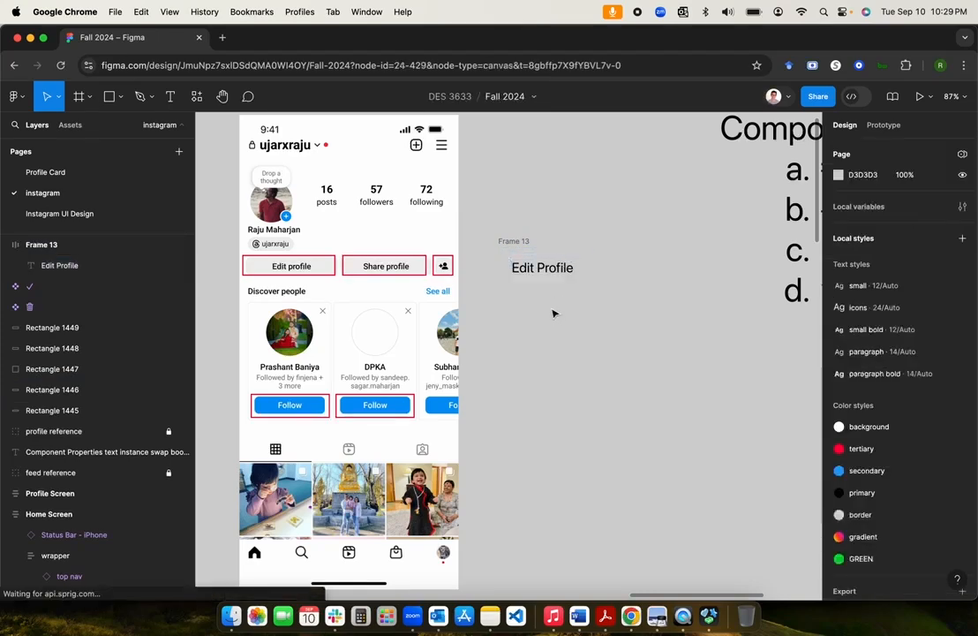
click(520, 253)
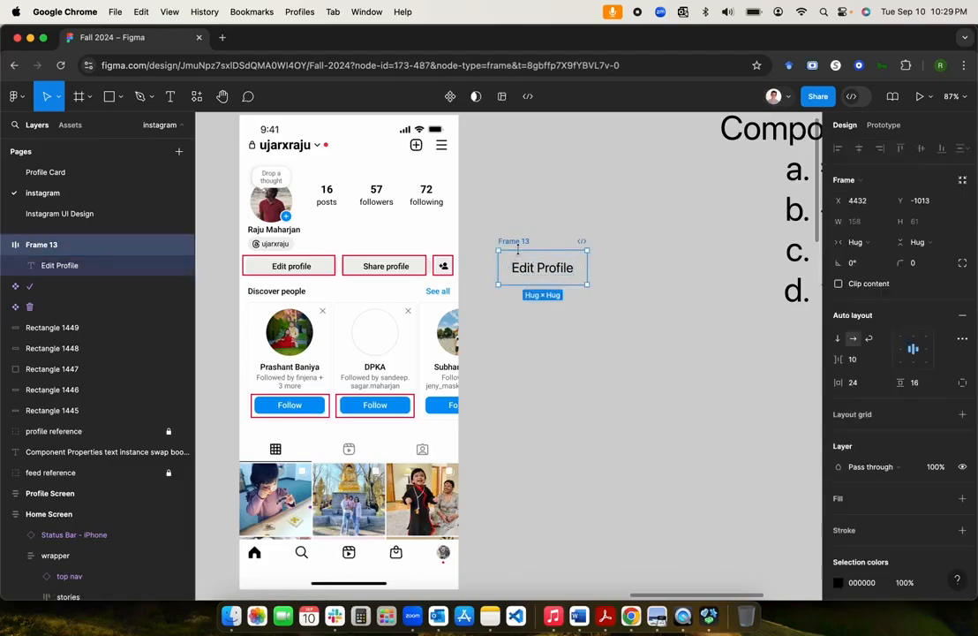
key(shift+0)
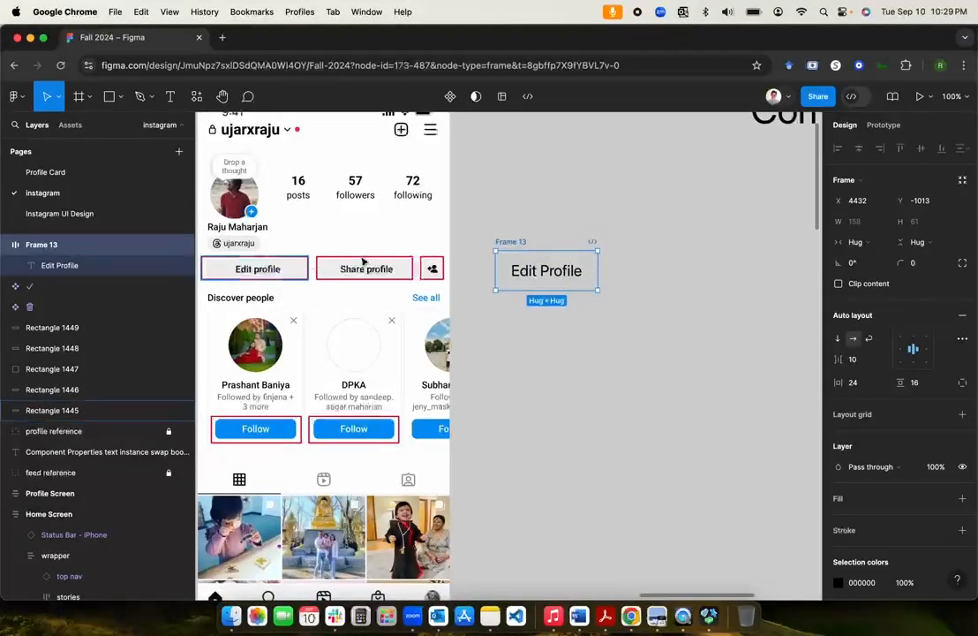
Step: Round the Edit Profile frame's corners to radius 8
click(914, 267)
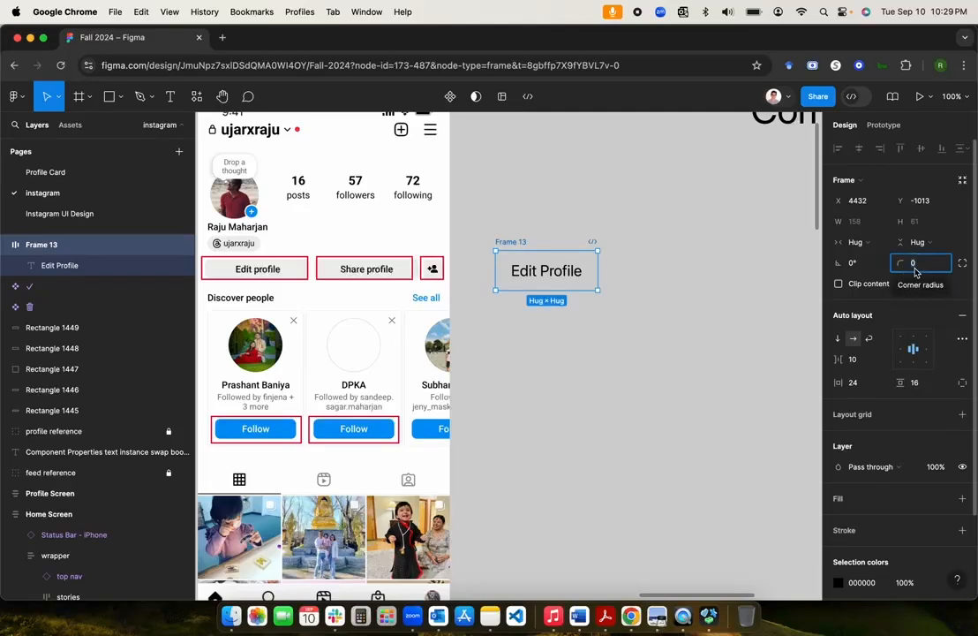
text(8)
key(Return)
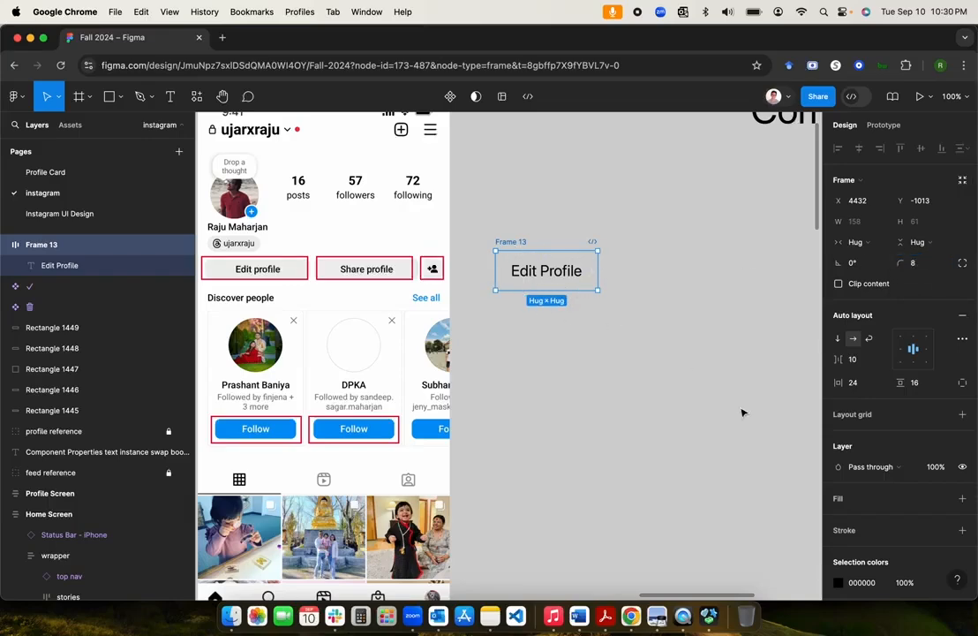
Step: Fill the frame with the background colour style
scroll(884, 485, down, 3)
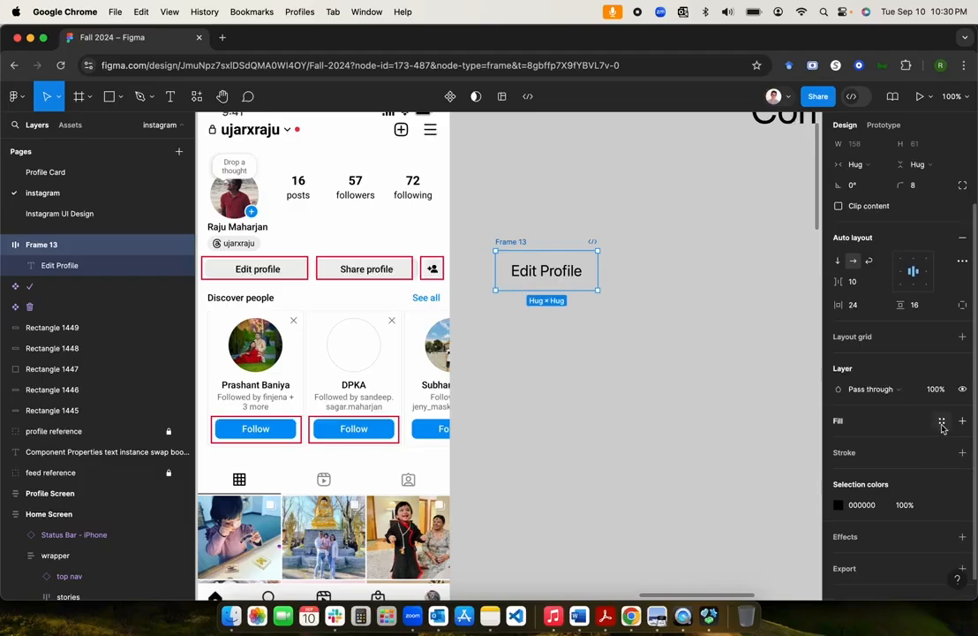
click(942, 424)
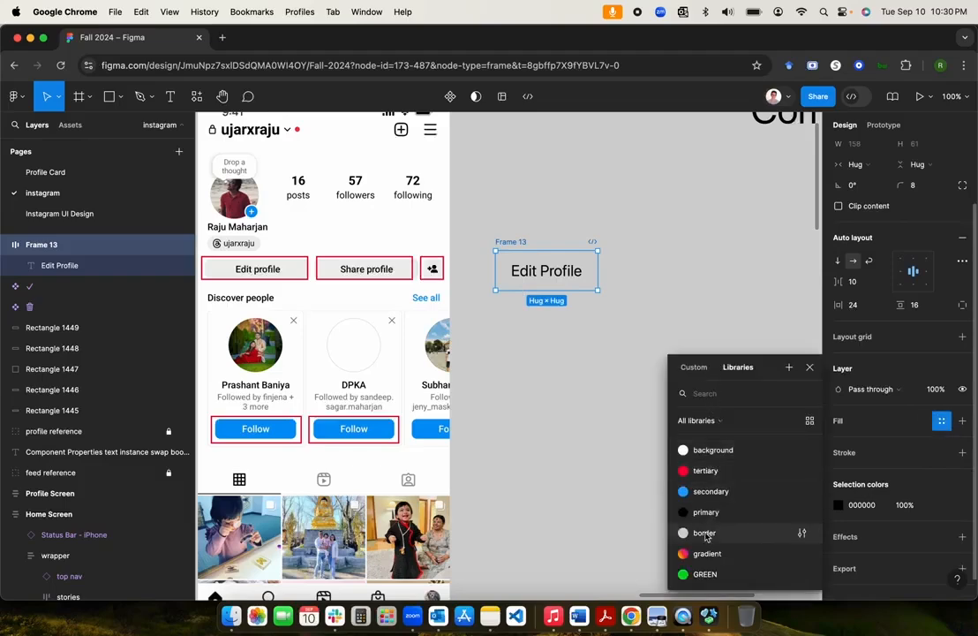
click(711, 451)
click(527, 350)
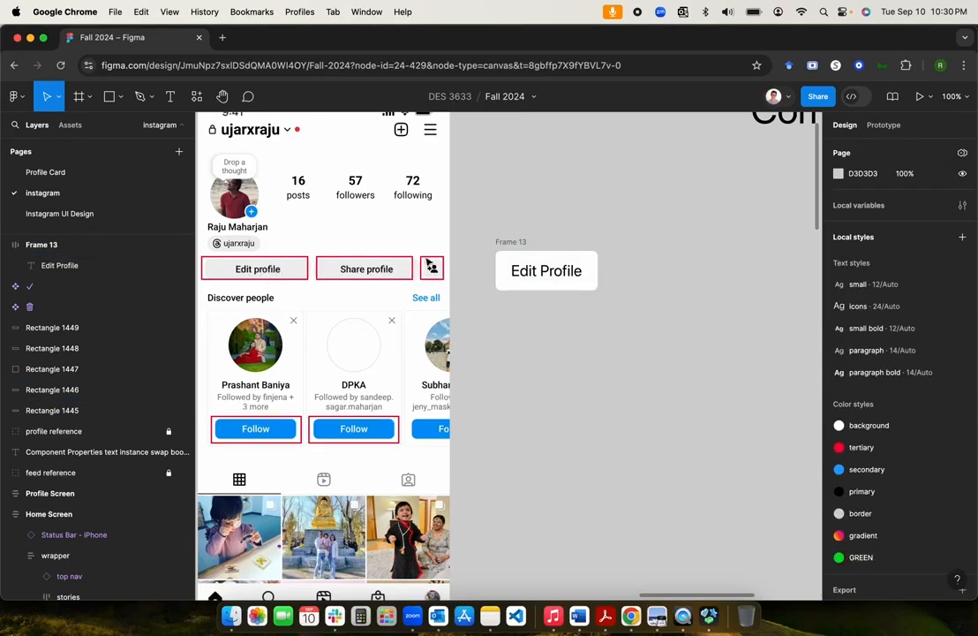
Step: Rename Frame 13 to btn
double_click(521, 242)
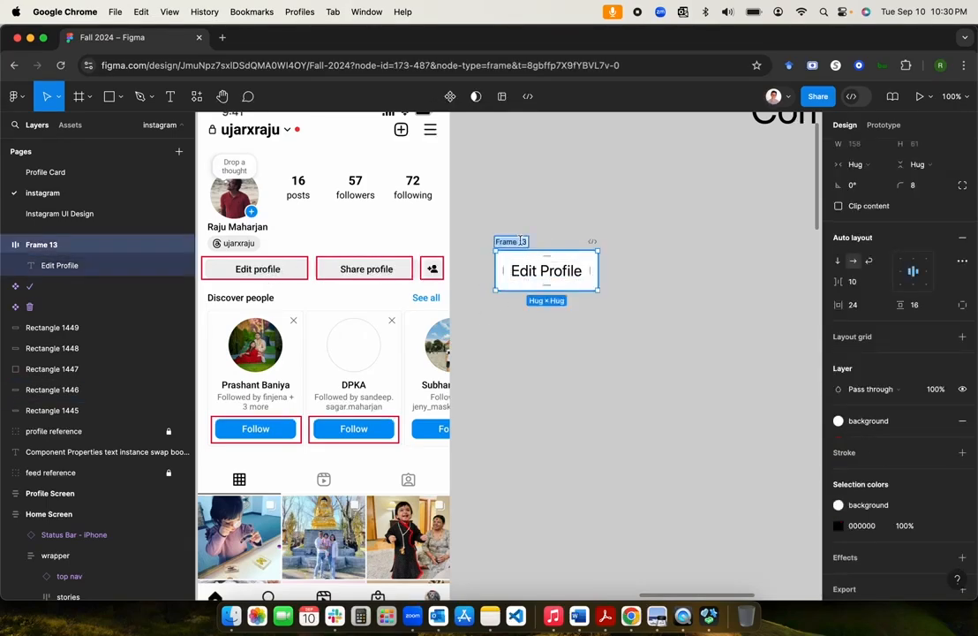
text(btn)
key(Return)
click(597, 348)
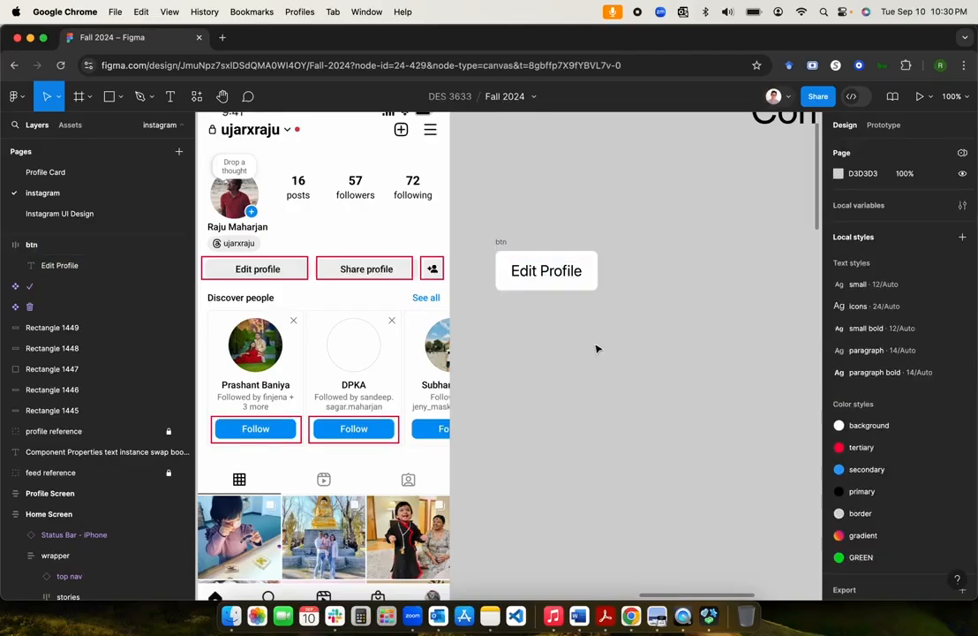
scroll(597, 348, up, 2)
scroll(596, 349, left, 2)
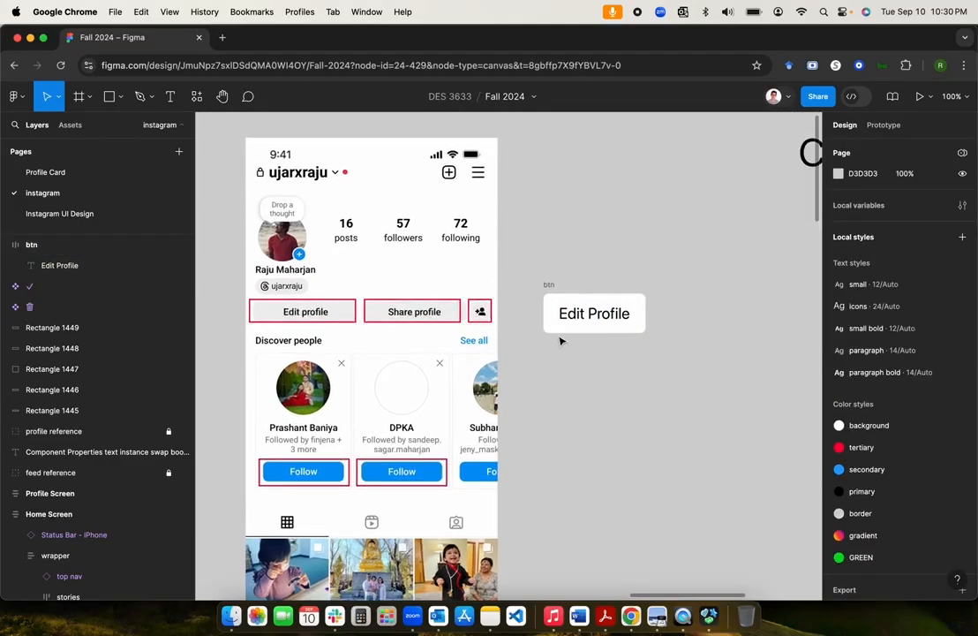
Step: Make the btn frame a component, then duplicate it with Cmd+D to get an instance
click(548, 285)
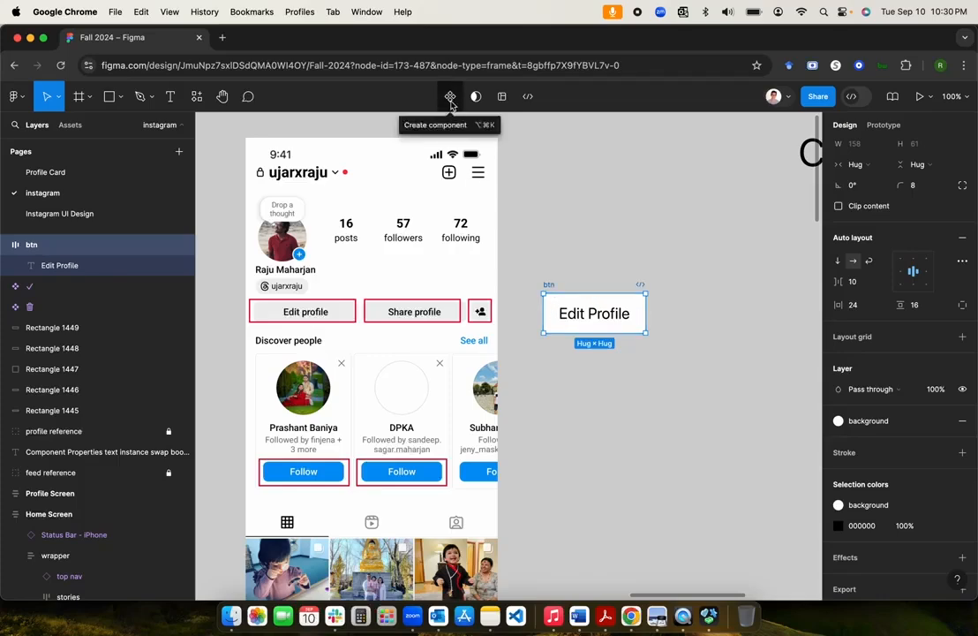
click(450, 97)
click(585, 250)
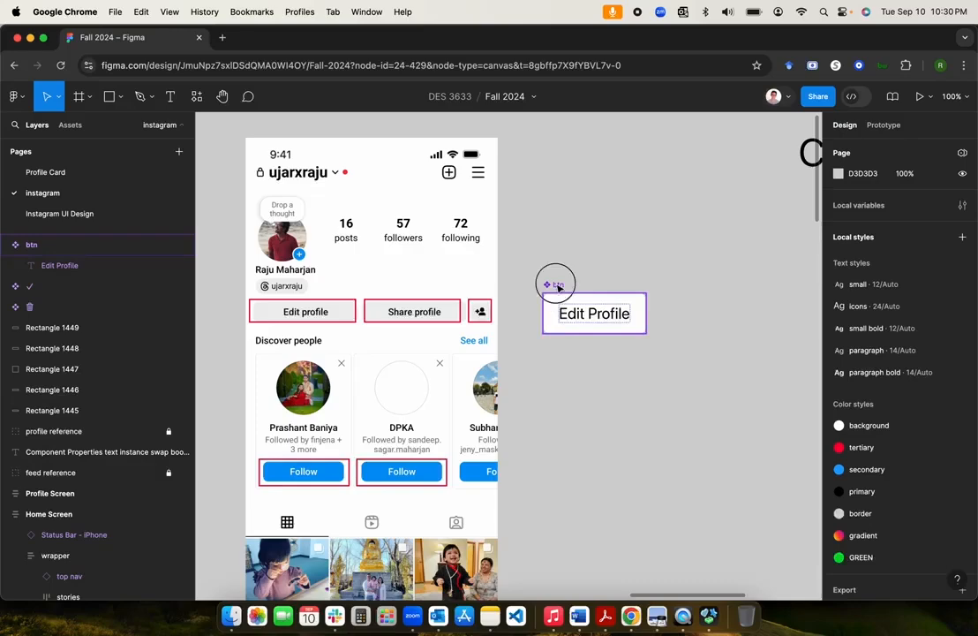
click(555, 284)
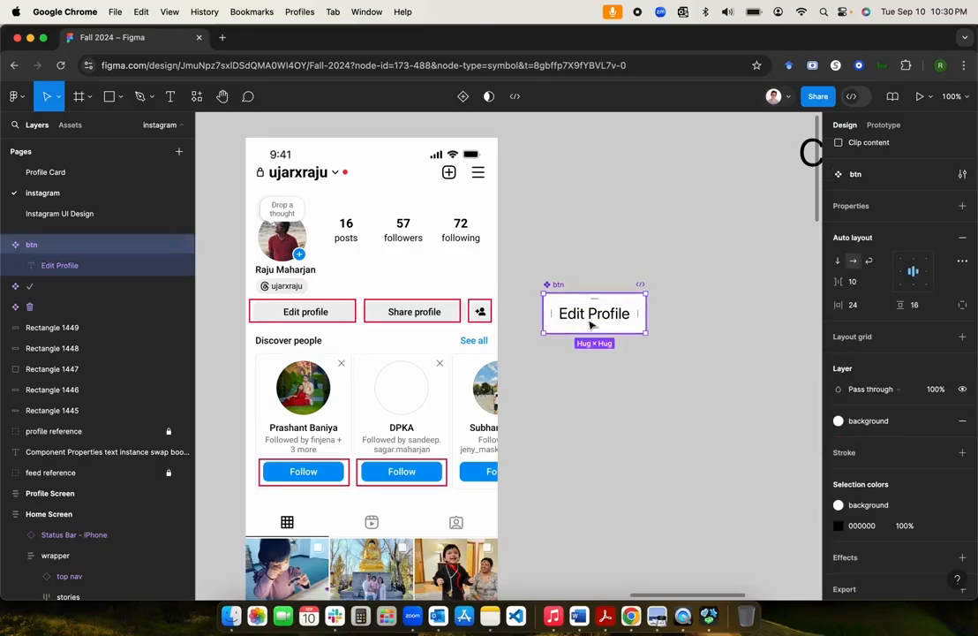
scroll(578, 323, up, 2)
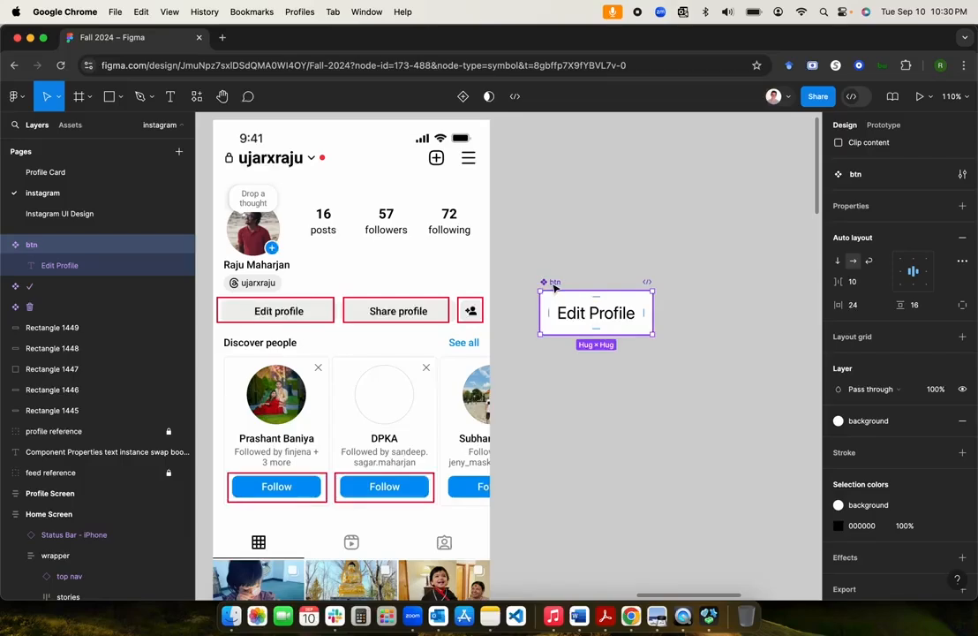
key(super+d)
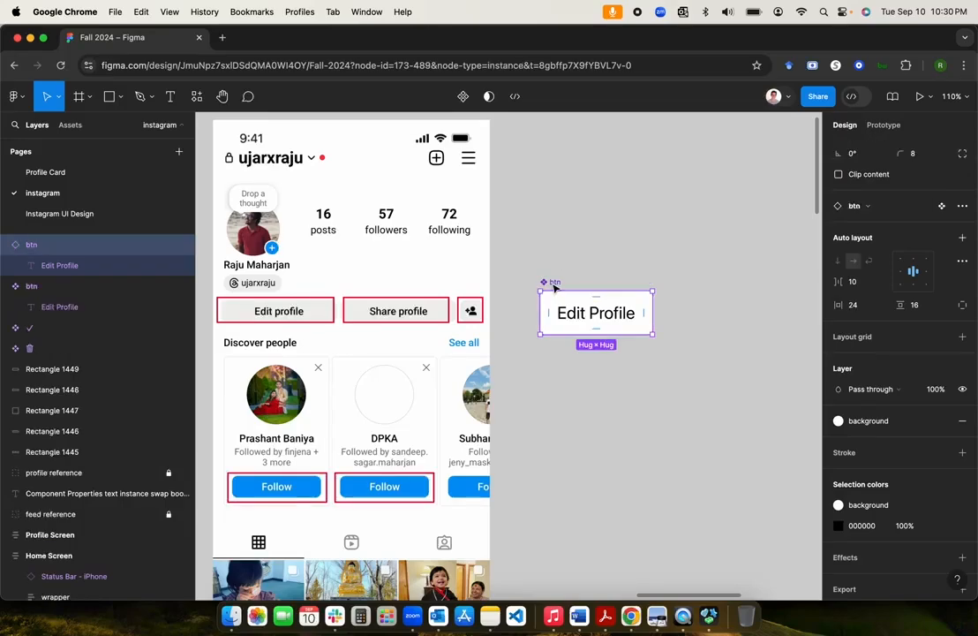
Step: Drag the btn instance down below the main component
click(589, 324)
drag(588, 324, 593, 374)
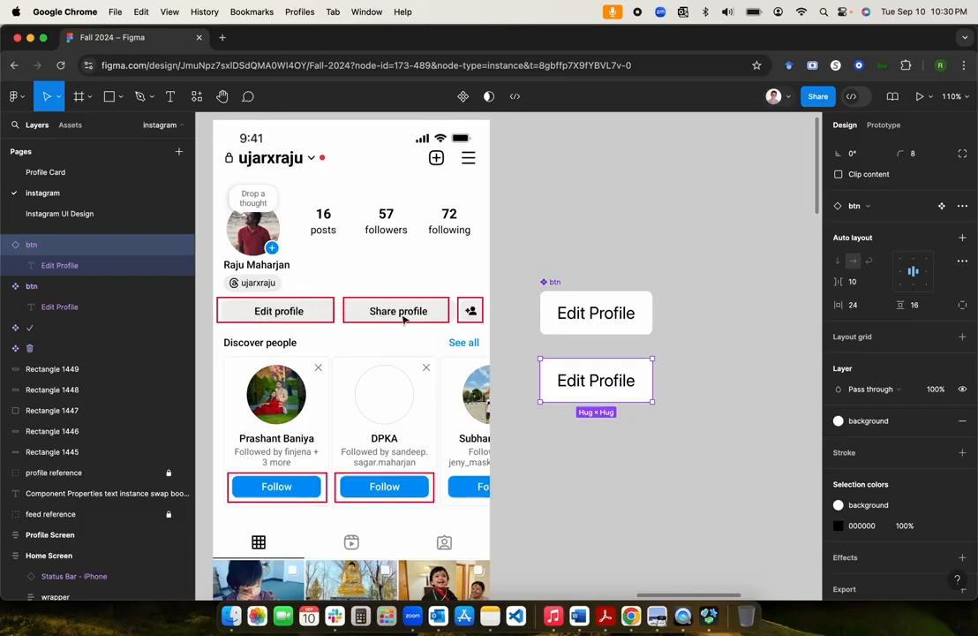
click(556, 286)
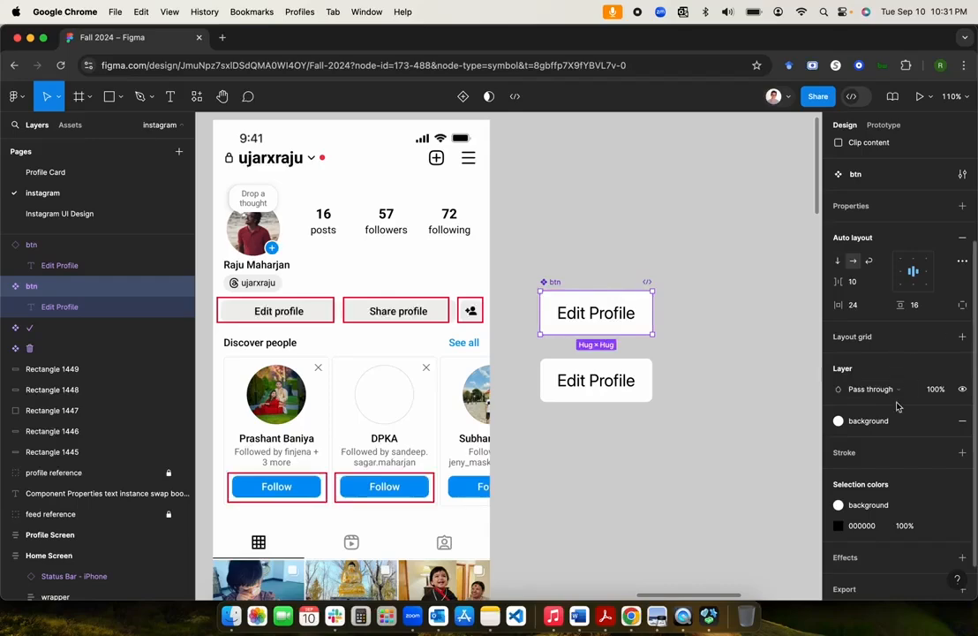
scroll(909, 397, up, 3)
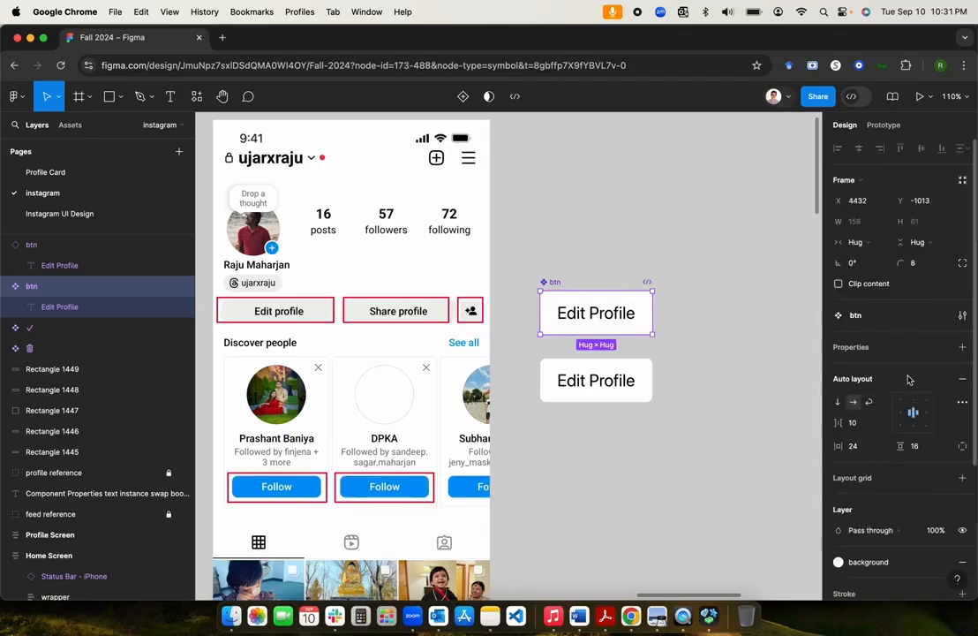
Step: Add a 'Change Label' text property to the component's text with default value 'label'
click(49, 312)
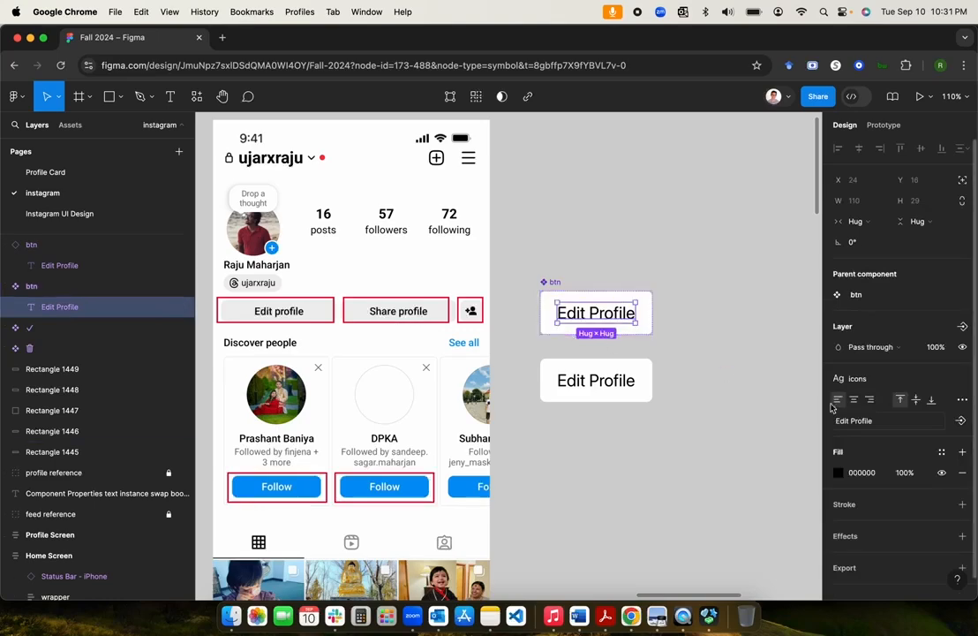
click(961, 422)
text(Change Label)
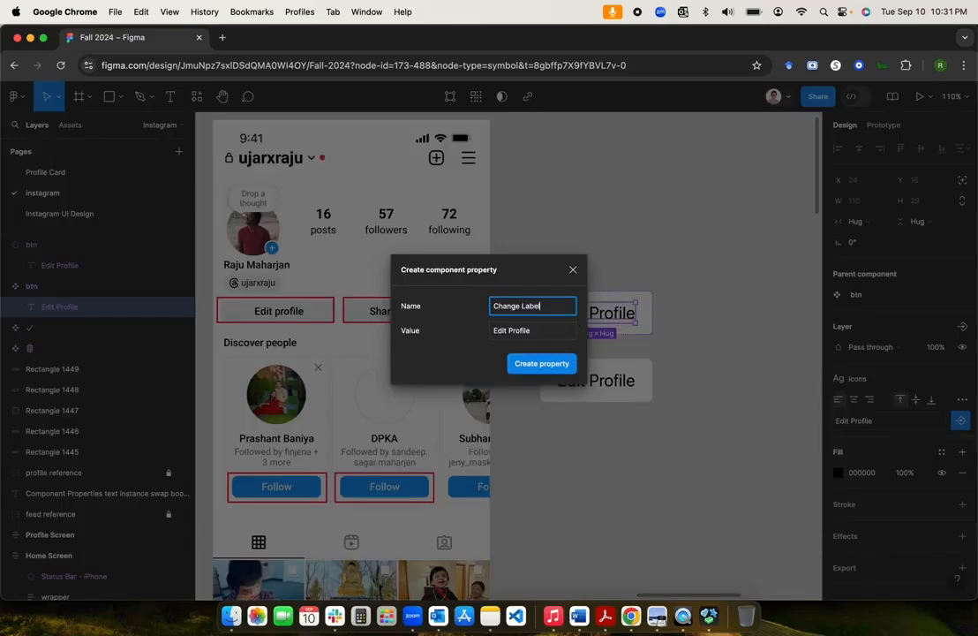
click(537, 333)
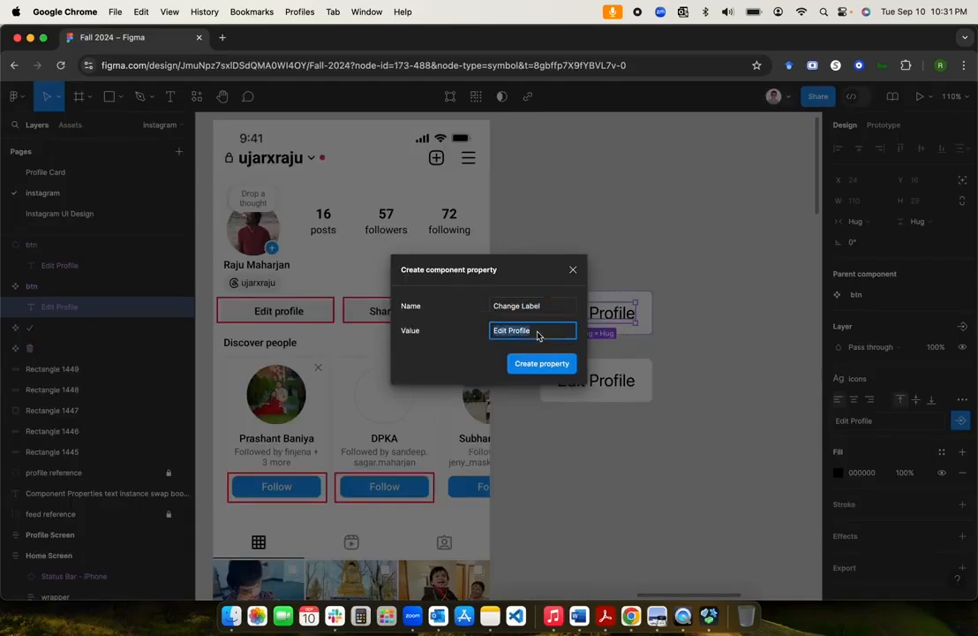
text(label)
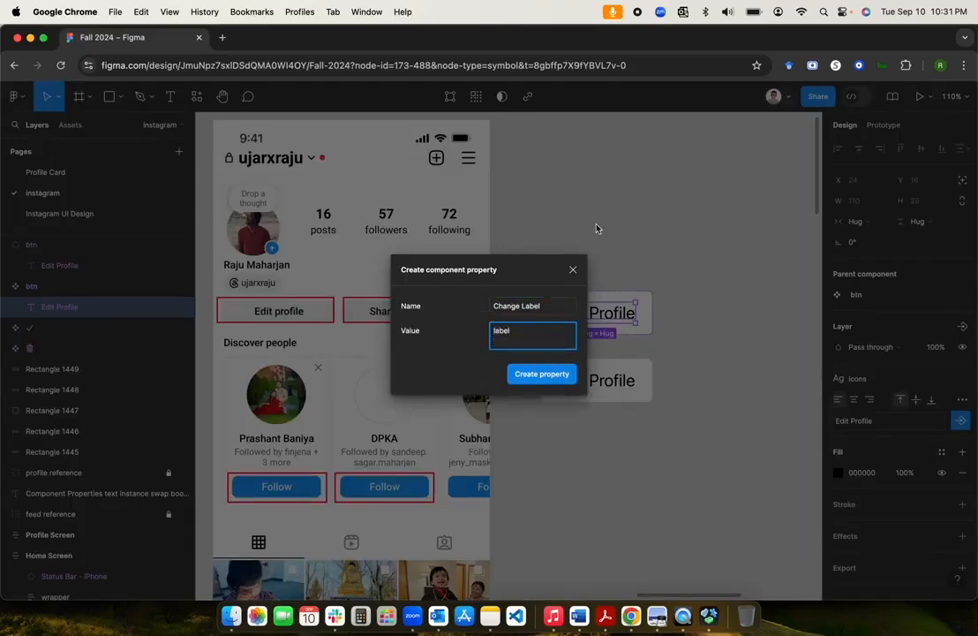
click(523, 362)
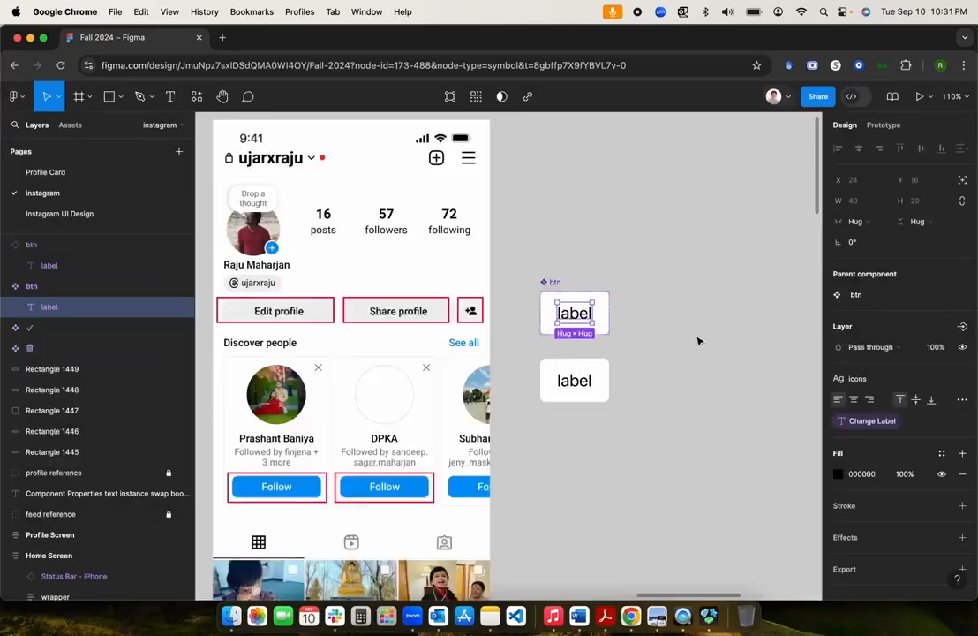
click(698, 339)
Step: Set the btn instance's Change Label to 'Edit Profile'
click(584, 392)
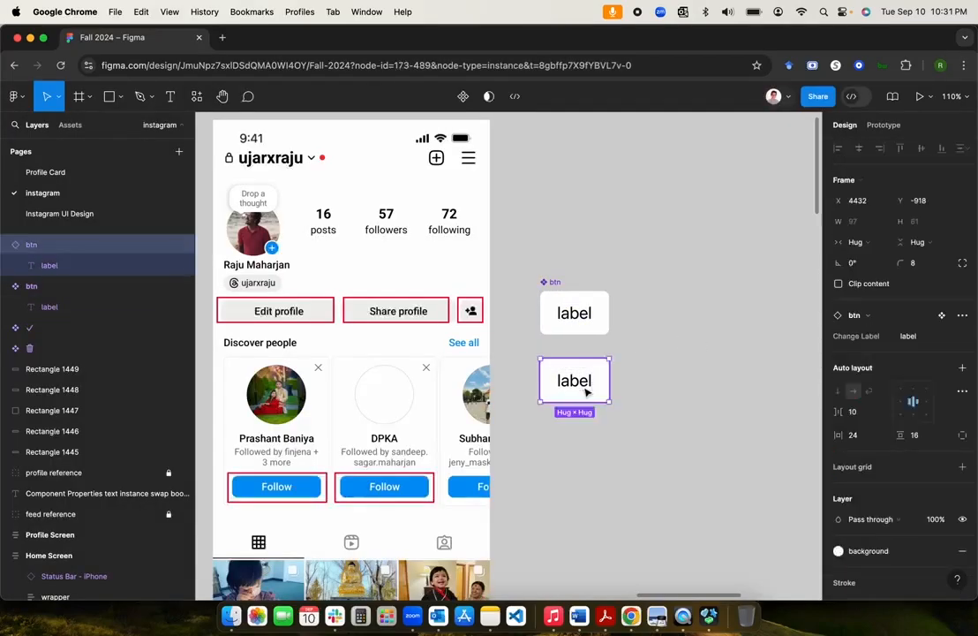
click(928, 340)
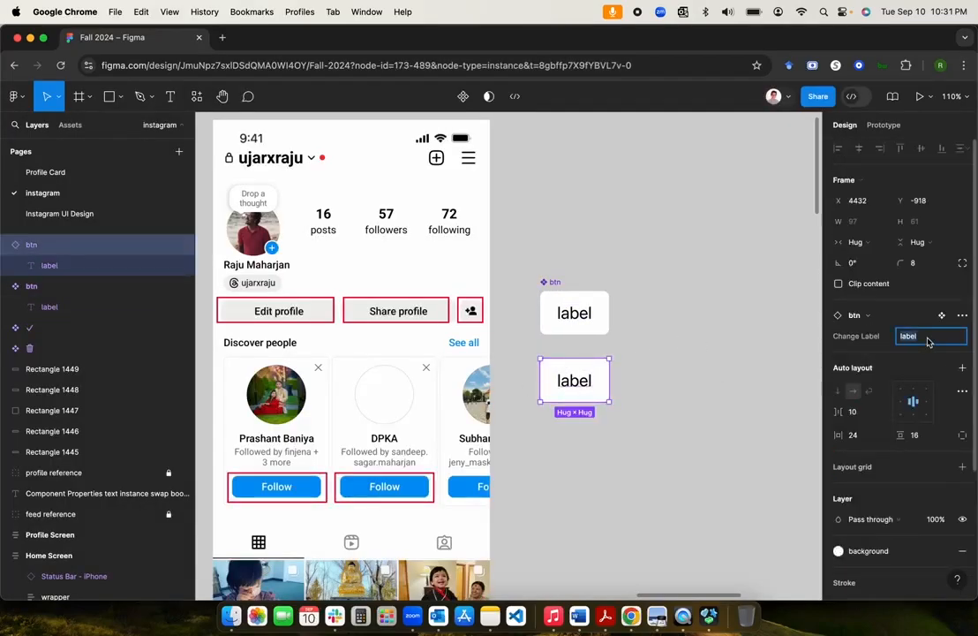
text(Edit Profile)
key(Return)
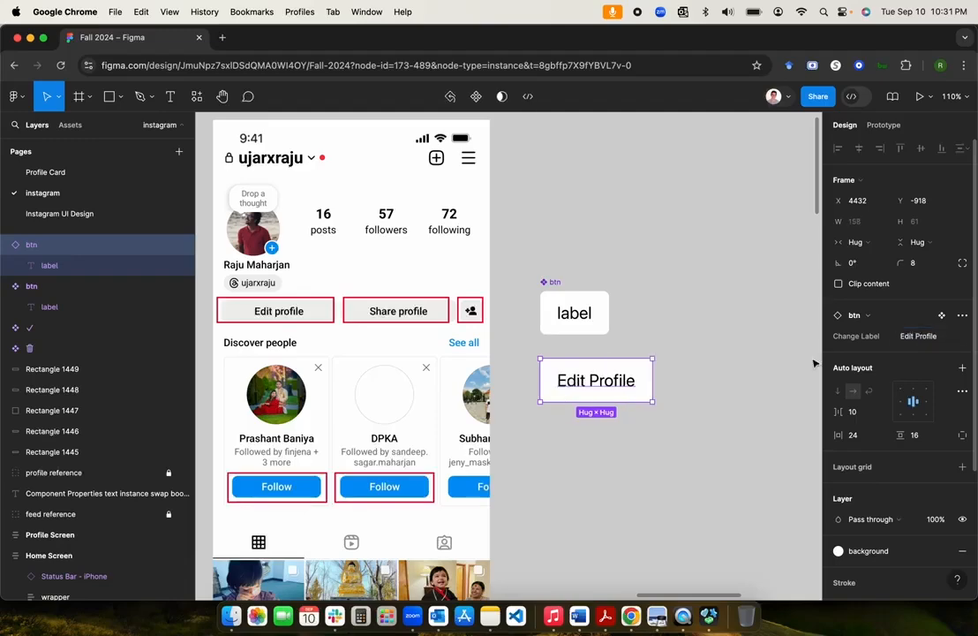
Step: Duplicate it to the right and set the copy's Change Label to 'Share Profile'
key(super+d)
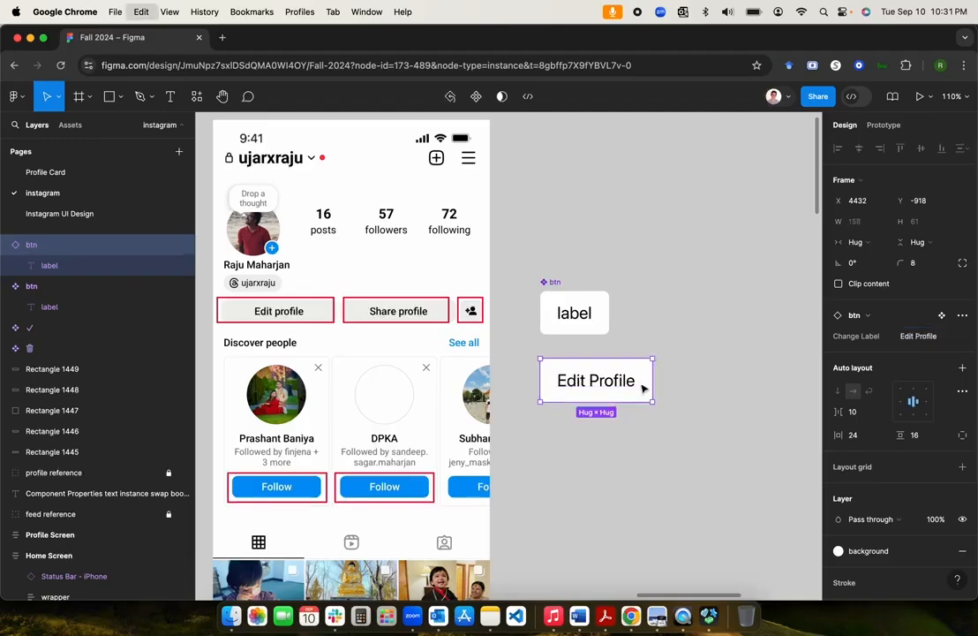
drag(600, 398, 733, 394)
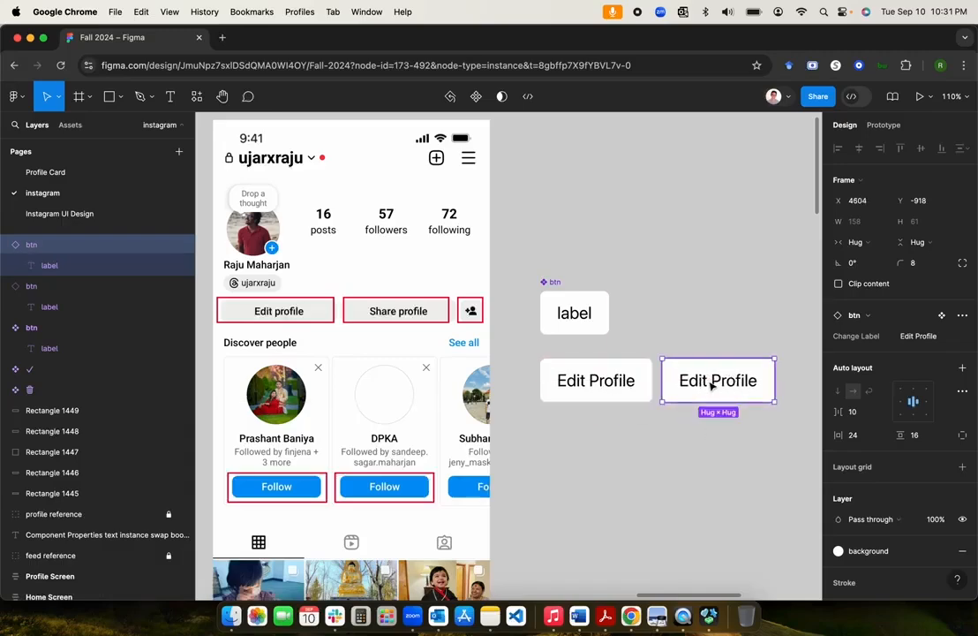
click(910, 339)
key(Left)
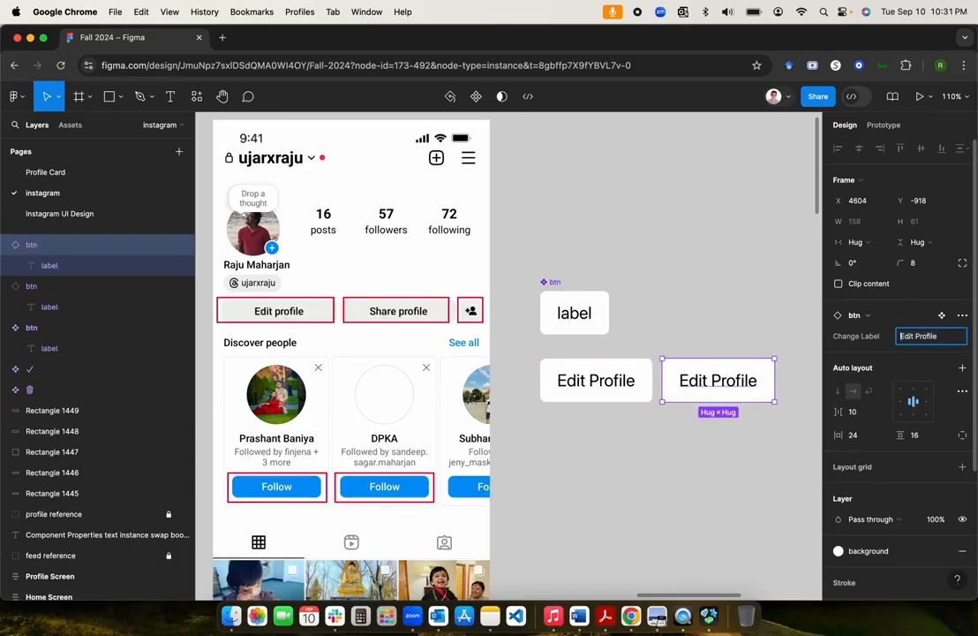
text(Share)
key(Return)
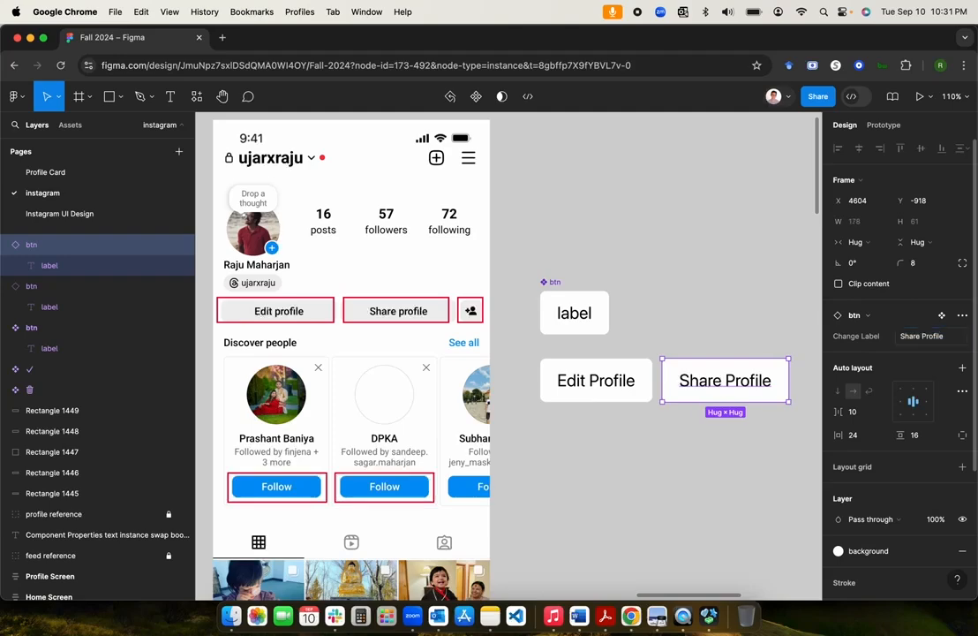
click(723, 455)
scroll(723, 455, right, 3)
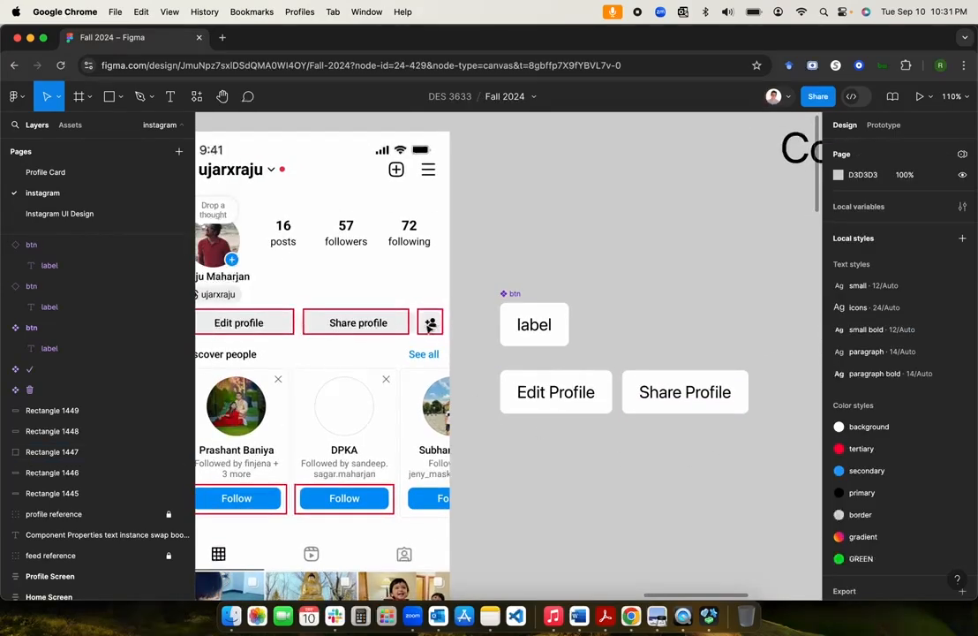
Step: Nudge the btn label component up slightly
drag(517, 295, 508, 254)
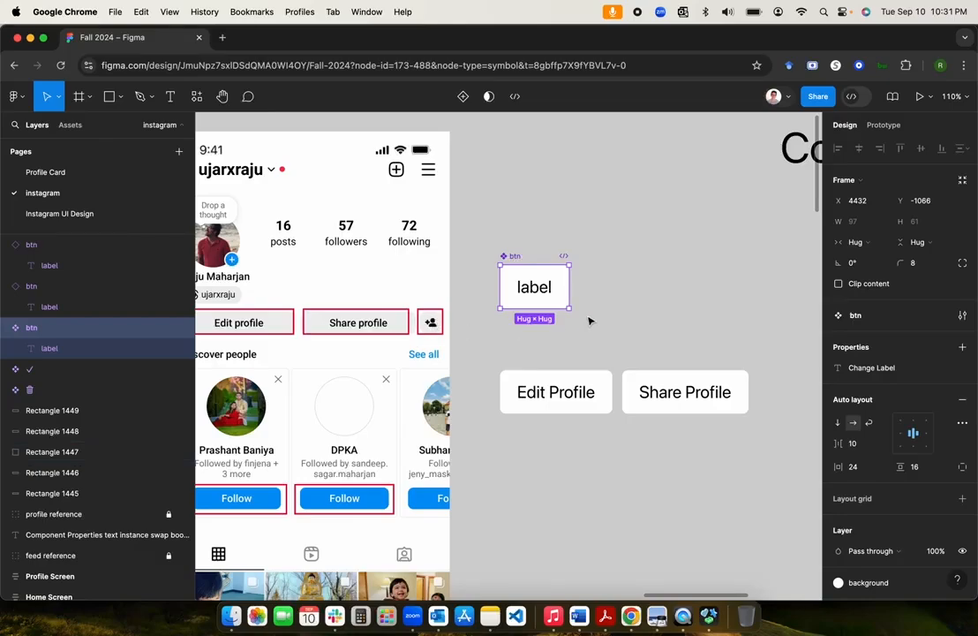
scroll(519, 260, down, 5)
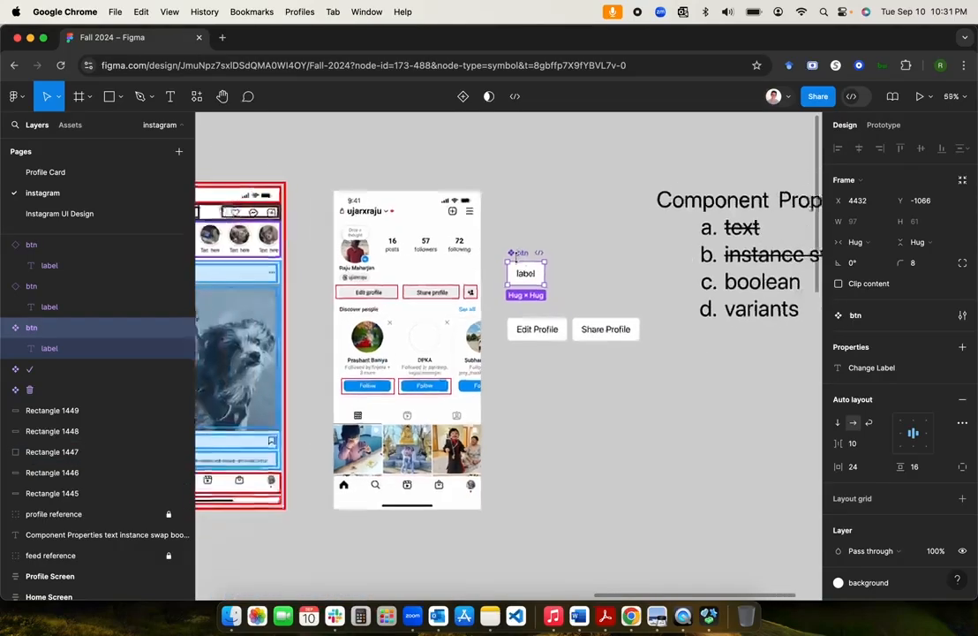
scroll(519, 260, up, 8)
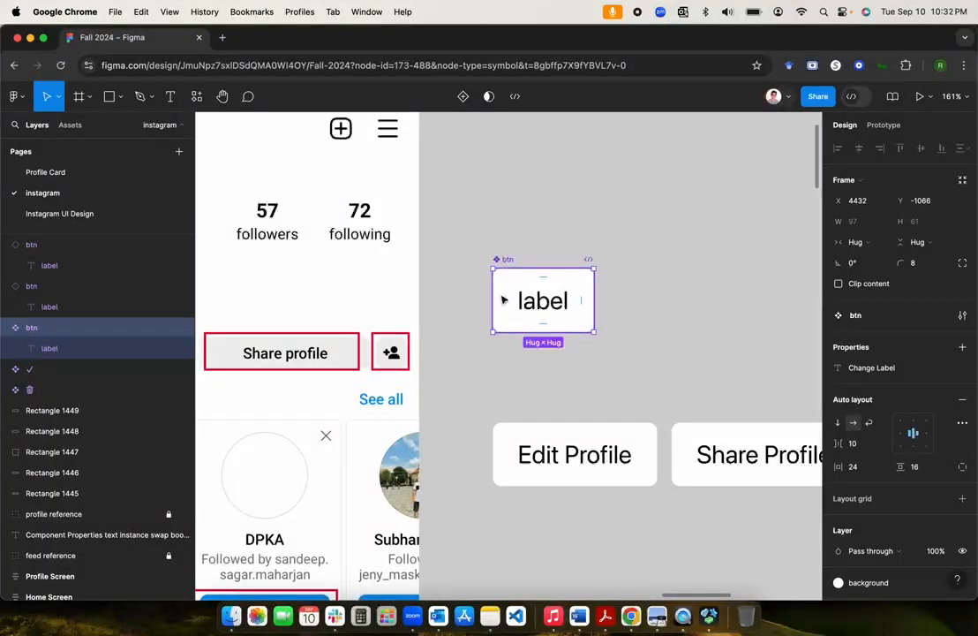
click(672, 308)
Step: Bring the atoms and molecules frames into view and open SF Symbols from the Dock
scroll(673, 308, down, 6)
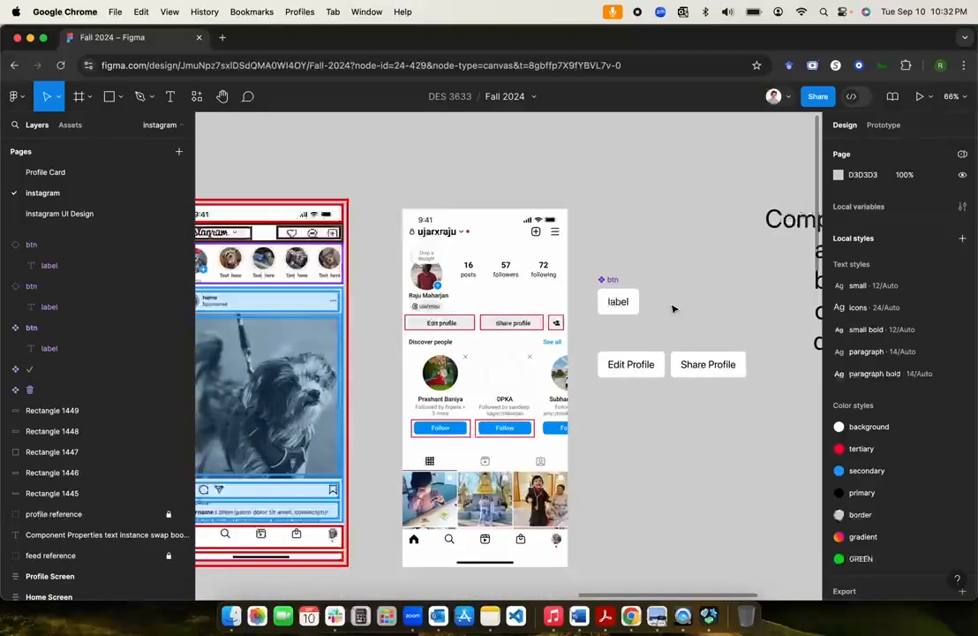
scroll(672, 308, left, 5)
scroll(672, 308, right, 5)
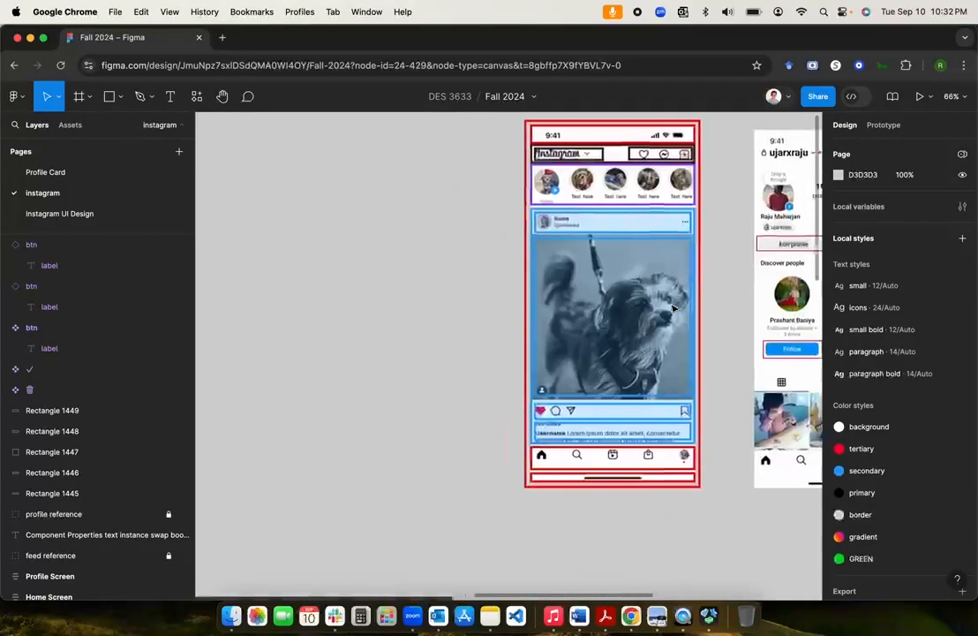
scroll(673, 308, down, 5)
scroll(672, 308, left, 15)
scroll(673, 308, down, 3)
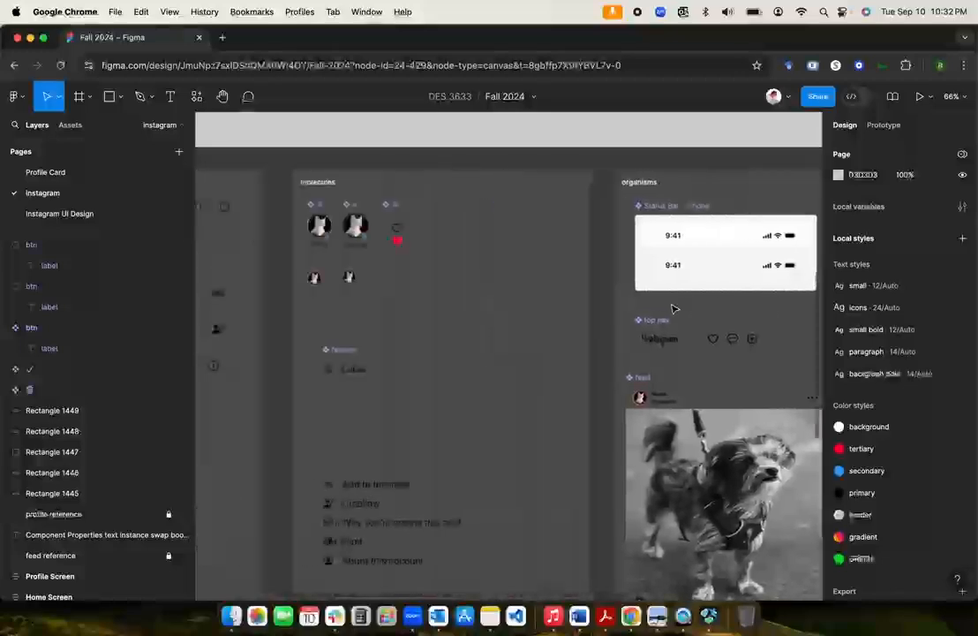
scroll(673, 308, left, 5)
scroll(673, 308, down, 2)
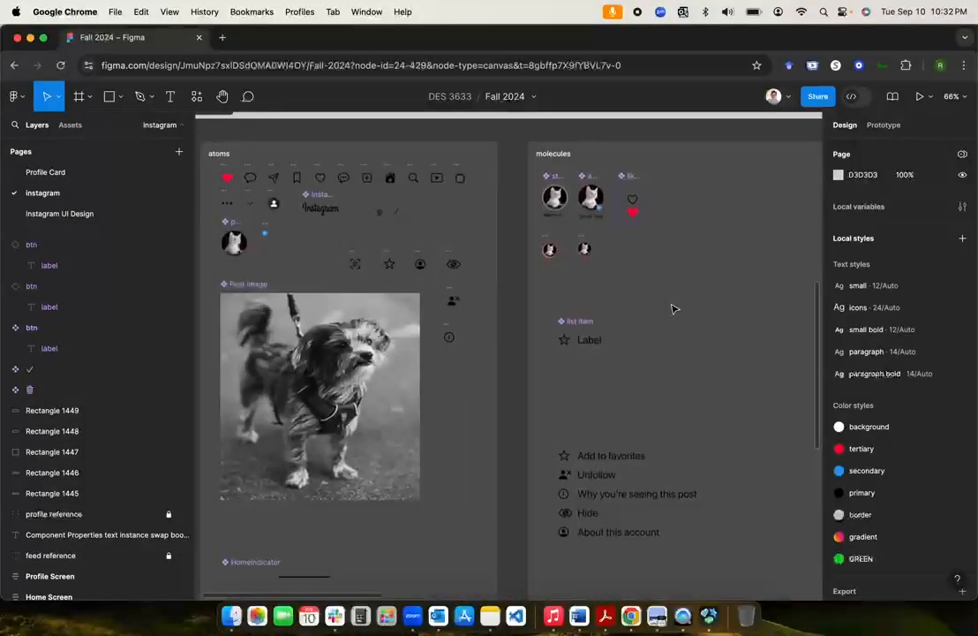
click(709, 615)
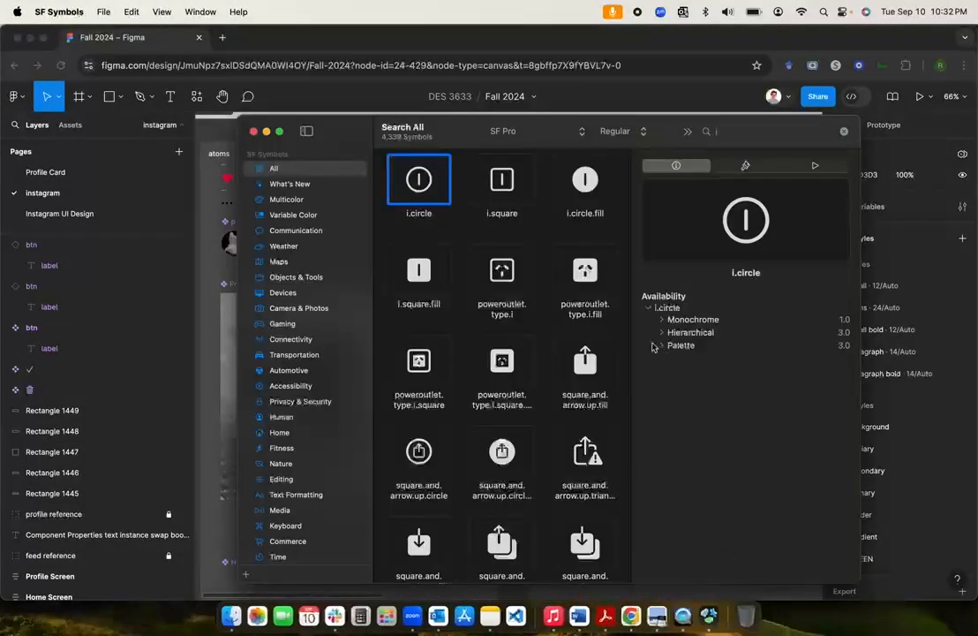
Step: Search SF Symbols for 'add'
click(742, 131)
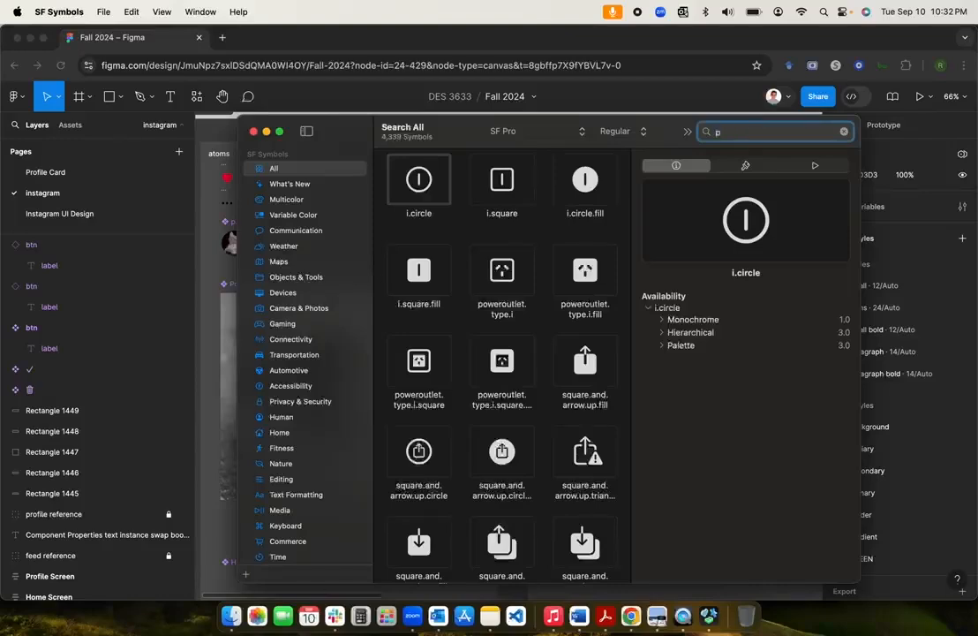
text(profile)
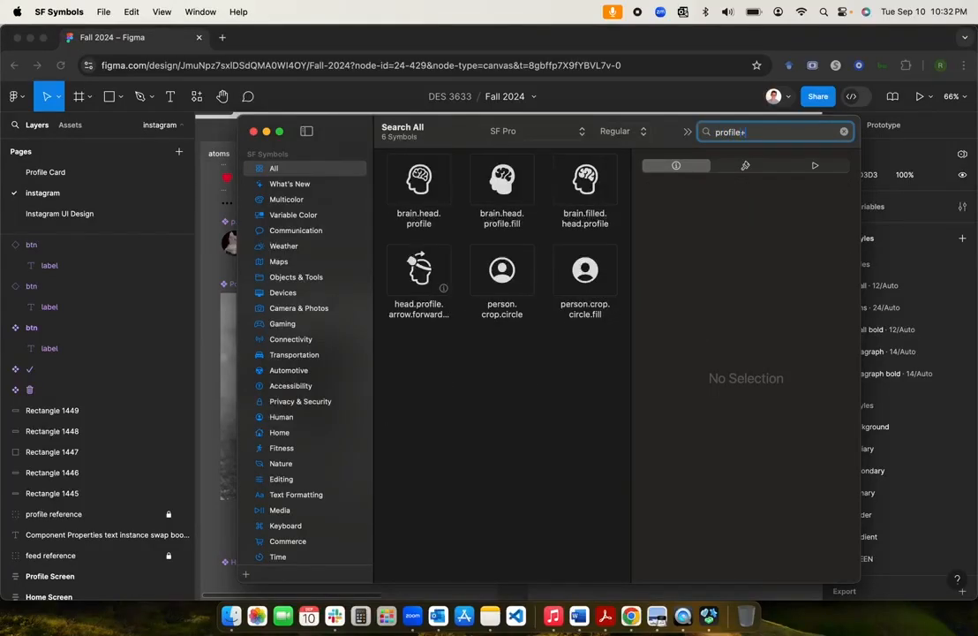
text(+)
key(super+a)
text(d)
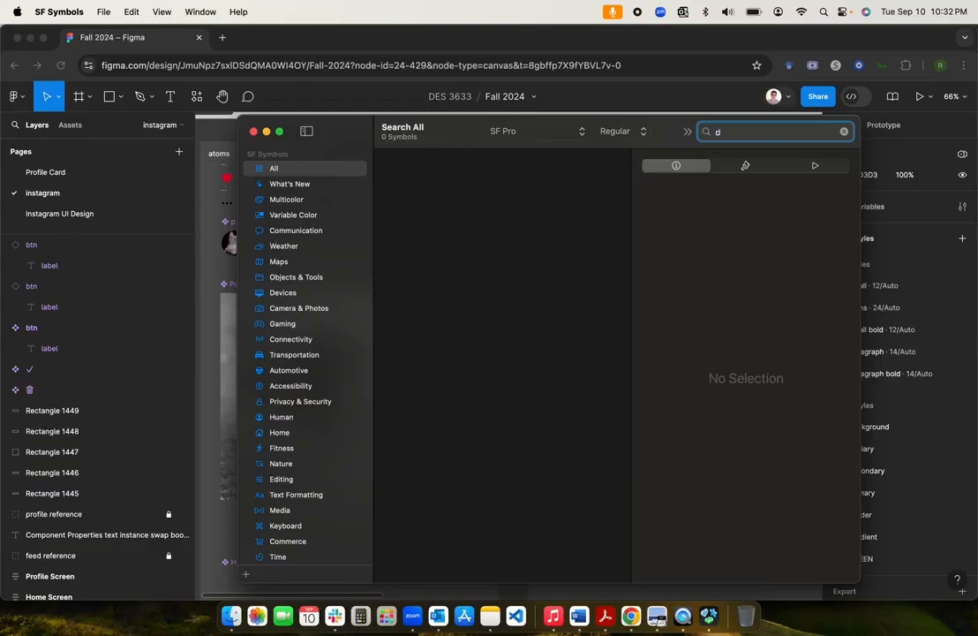
text(dd)
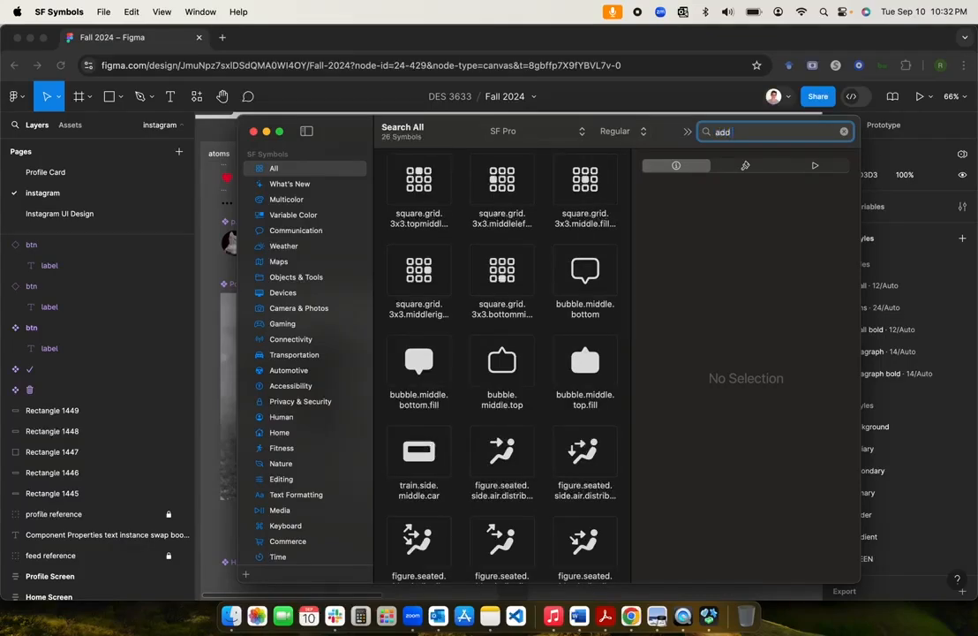
text( profile)
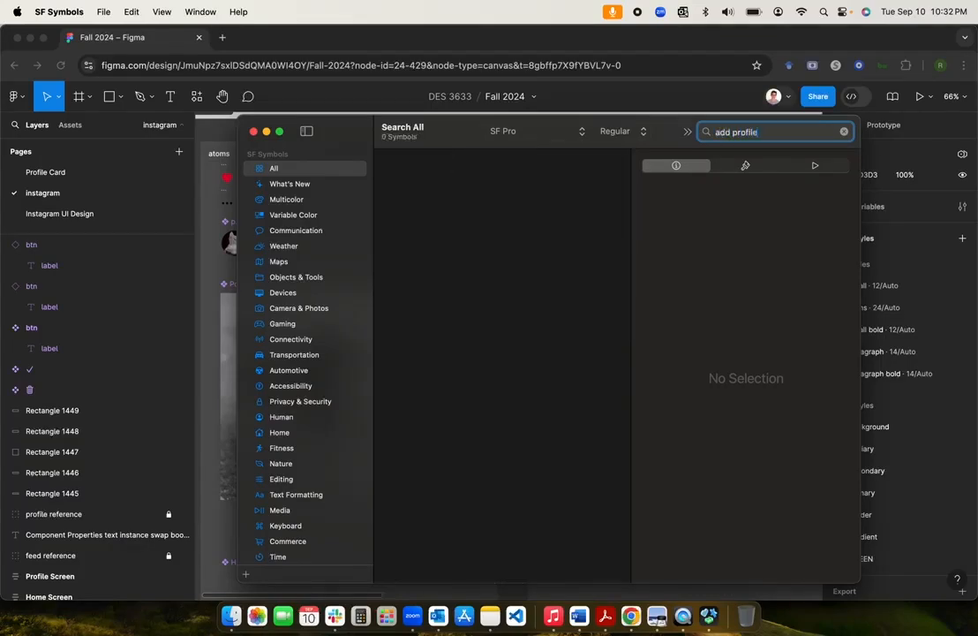
key(alt+shift+Left)
key(BackSpace)
key(Return)
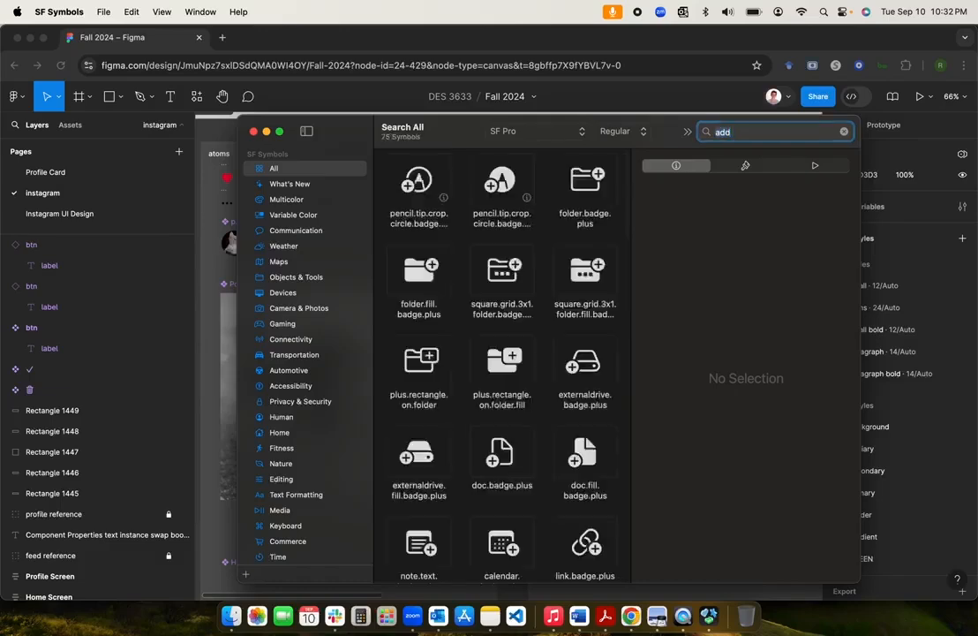
scroll(544, 443, down, 5)
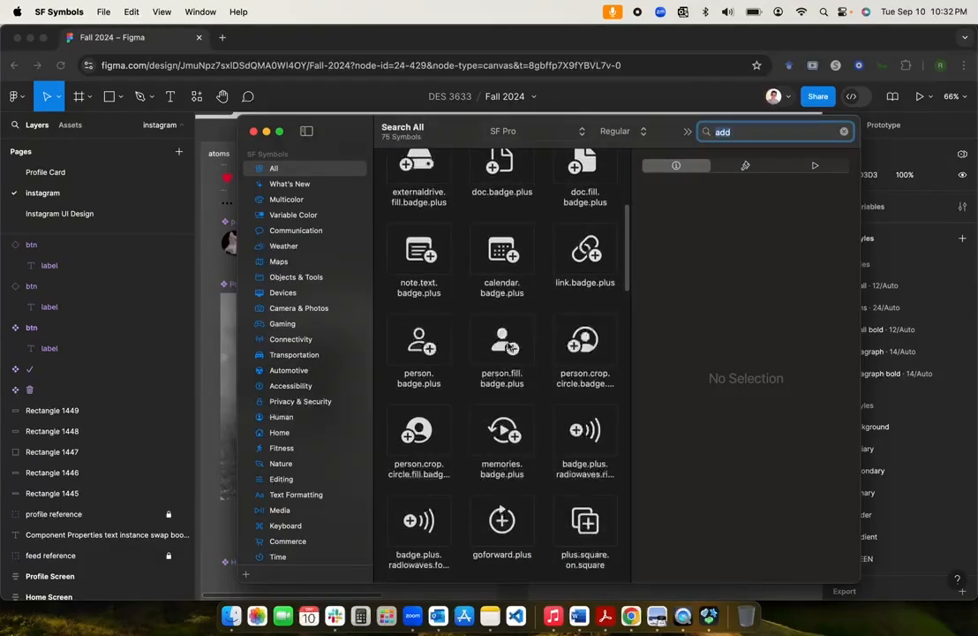
Step: Select person.fill.badge.plus and minimize SF Symbols to return to Figma
click(510, 348)
scroll(509, 347, down, 3)
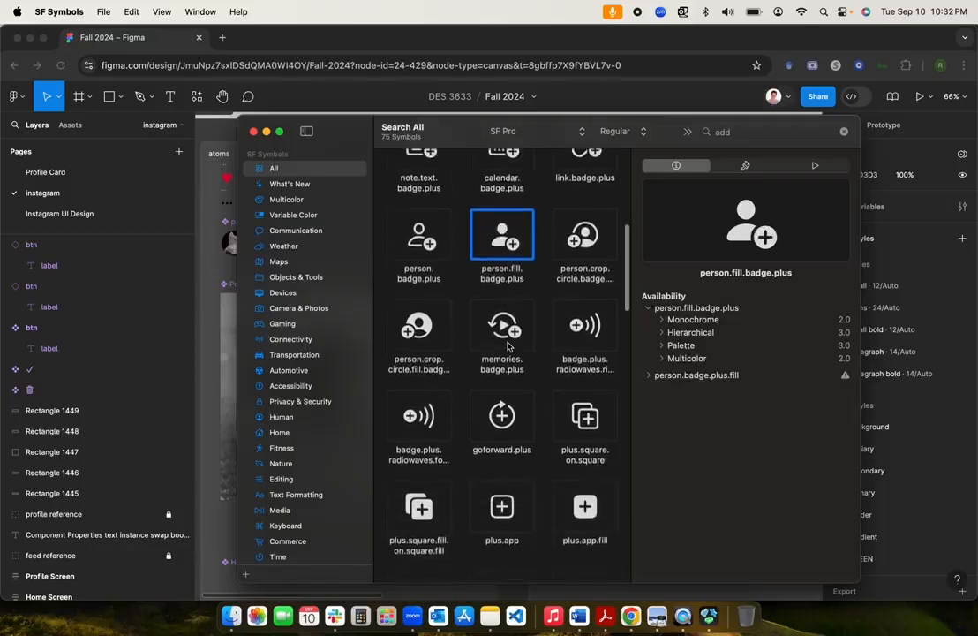
scroll(507, 346, up, 4)
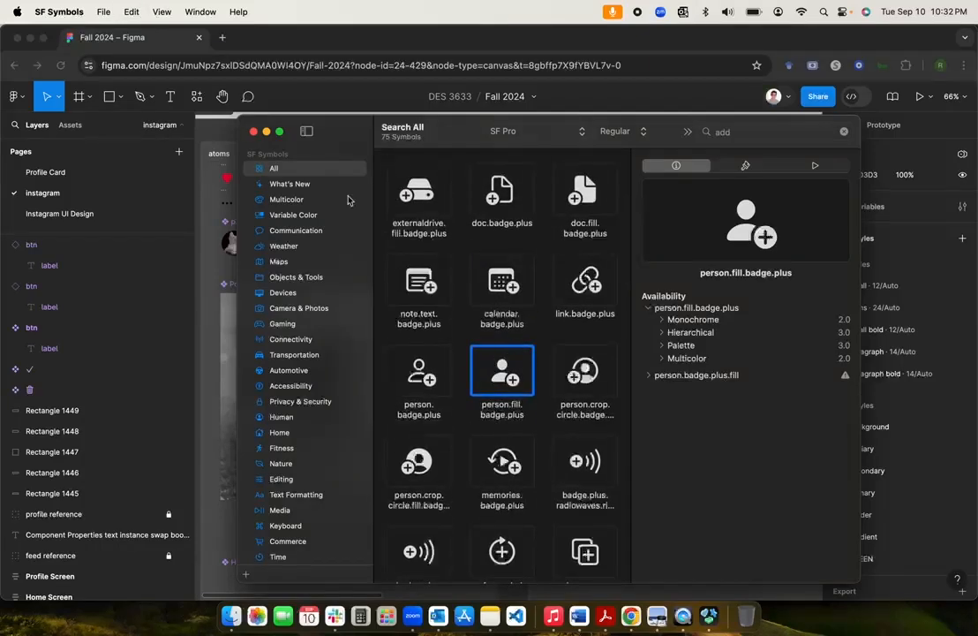
click(265, 130)
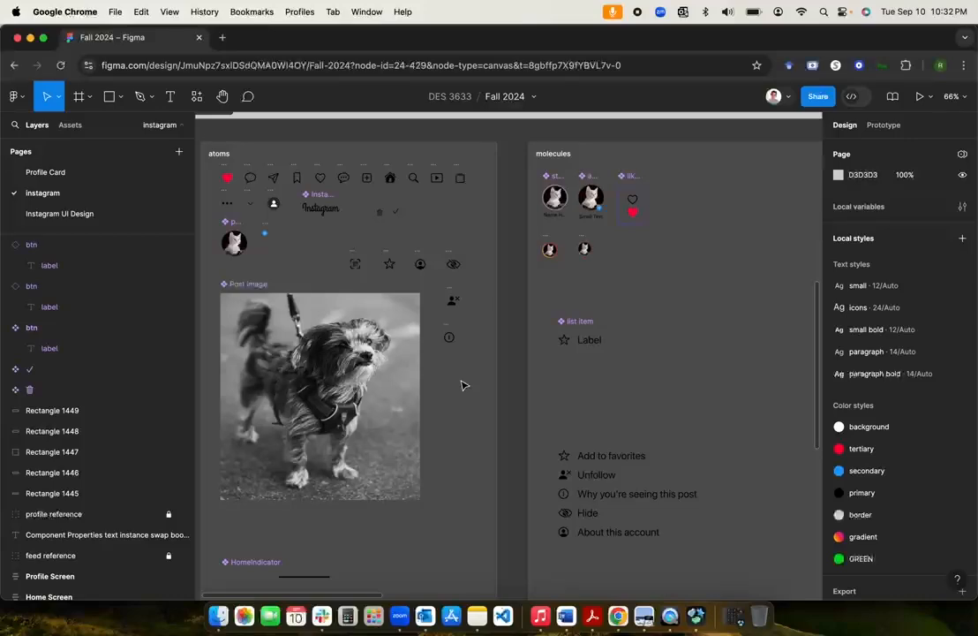
Step: Paste the add-person icon into the atoms frame and convert it to a component
scroll(466, 383, left, 2)
click(517, 388)
key(super+v)
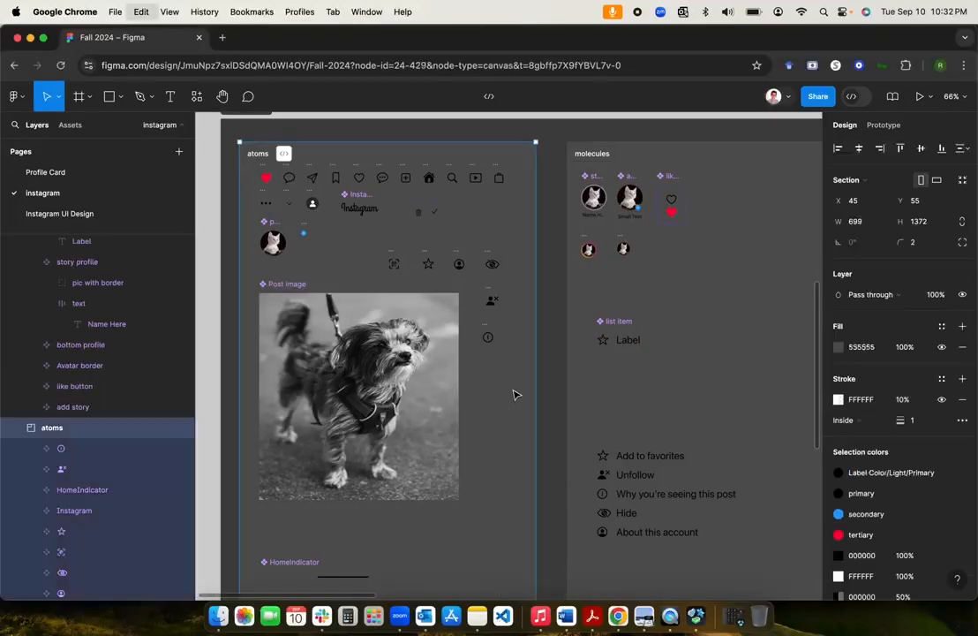
right_click(510, 358)
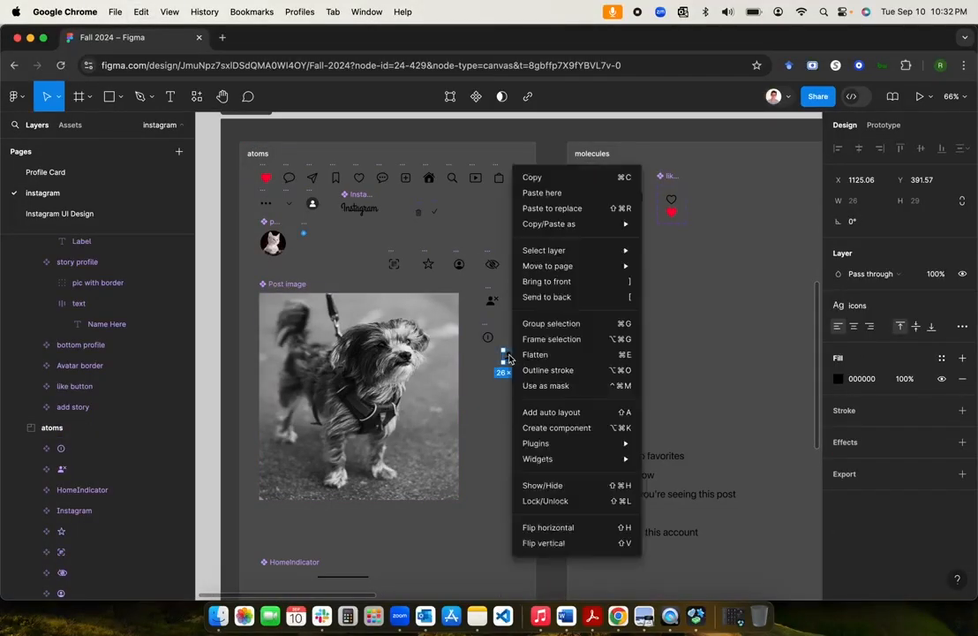
key(Escape)
right_click(510, 360)
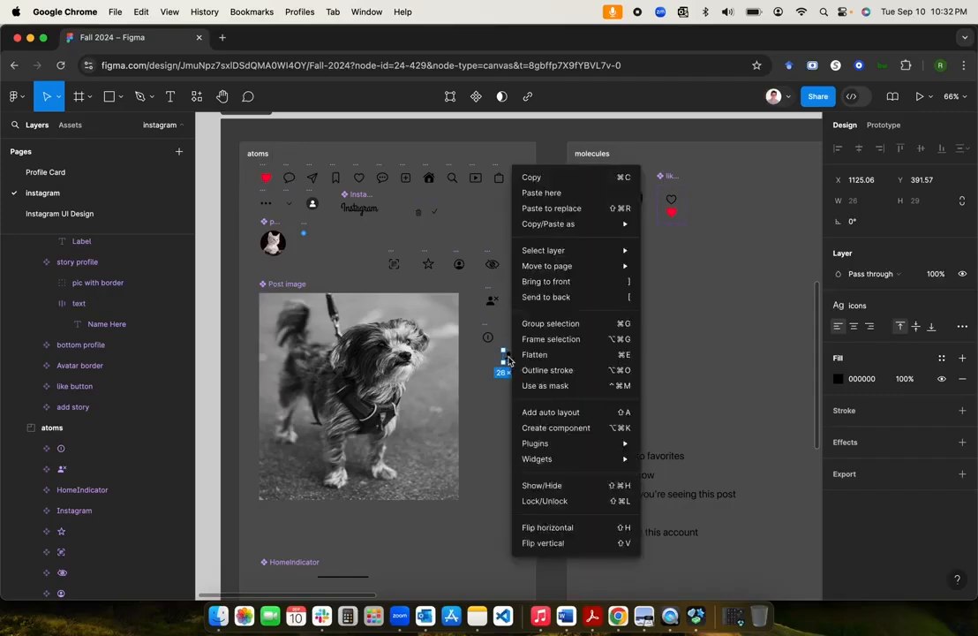
click(521, 429)
Step: Make a copy of the icon component just below it in atoms
click(516, 373)
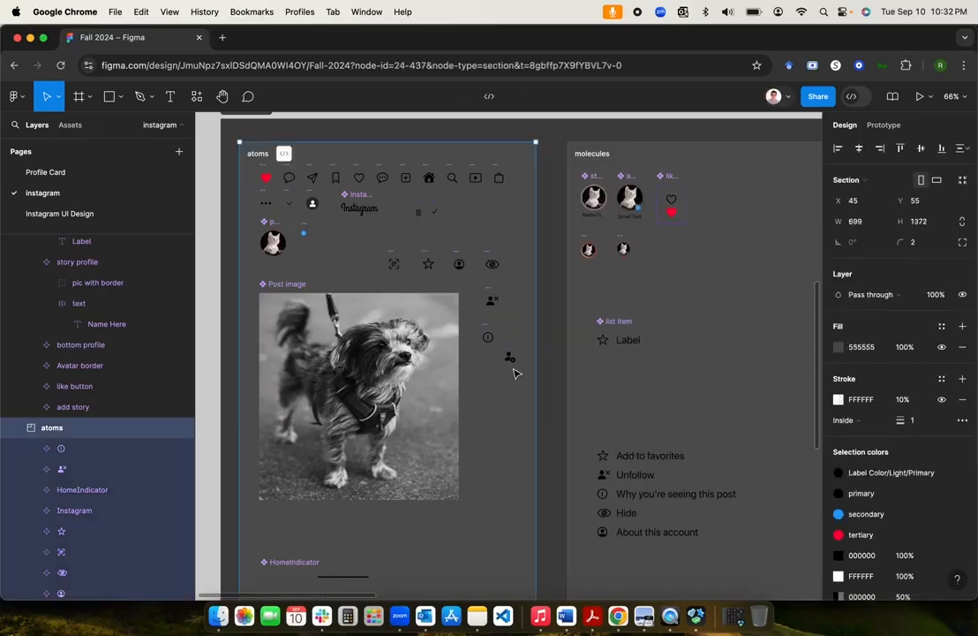
click(508, 357)
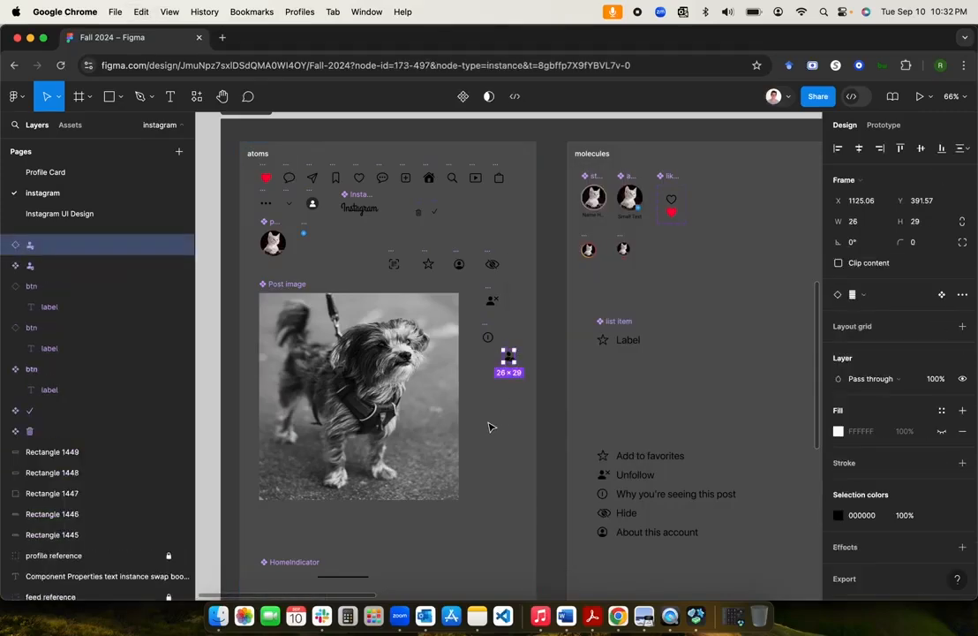
drag(510, 360, 506, 407)
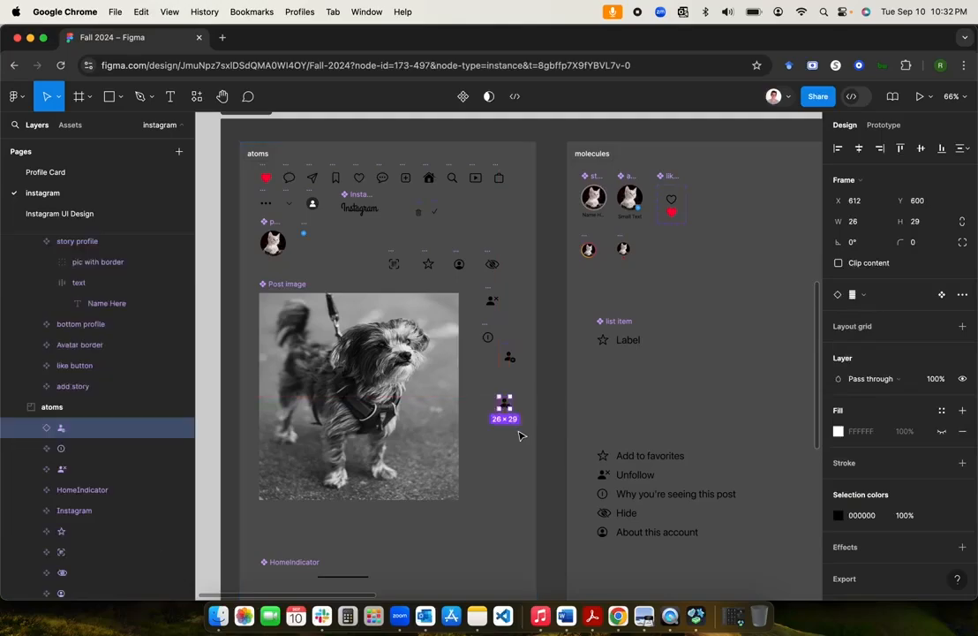
Step: Delete the duplicate icon and paste the add-person icon into the btn component after its label
key(Delete)
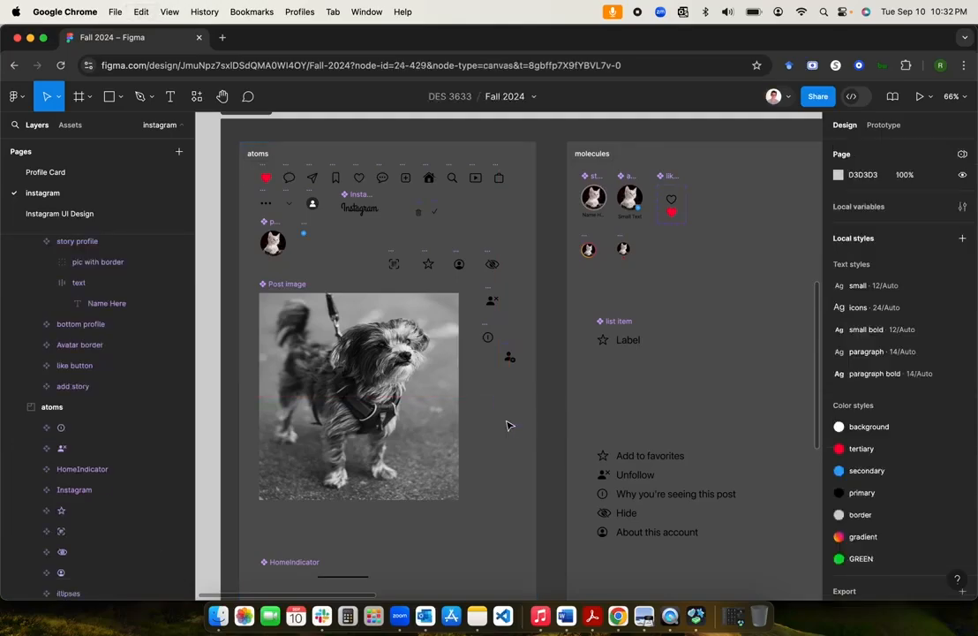
scroll(547, 380, down, 10)
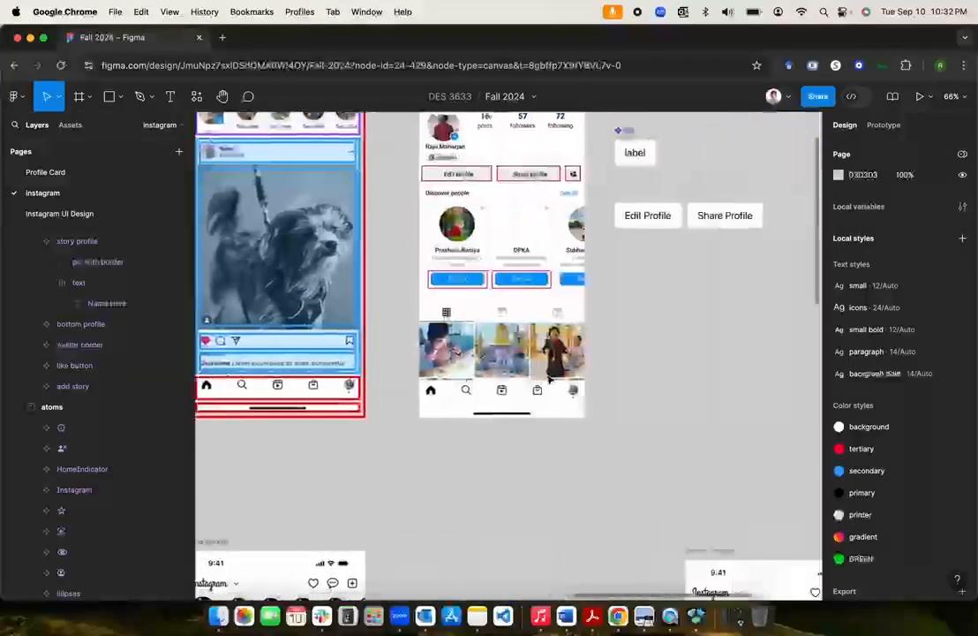
scroll(548, 380, right, 2)
click(451, 262)
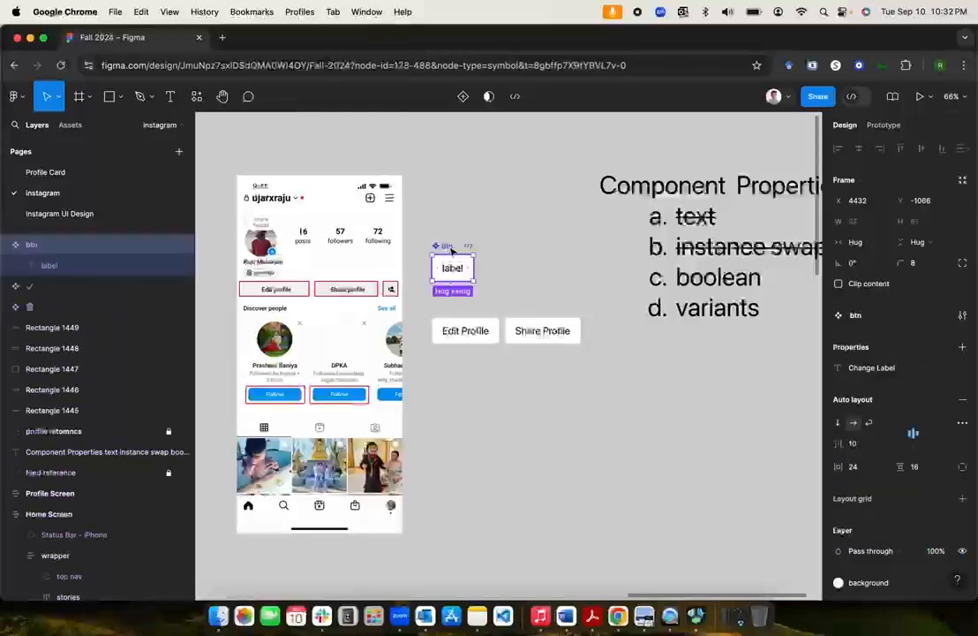
key(cmd+v)
scroll(503, 279, up, 5)
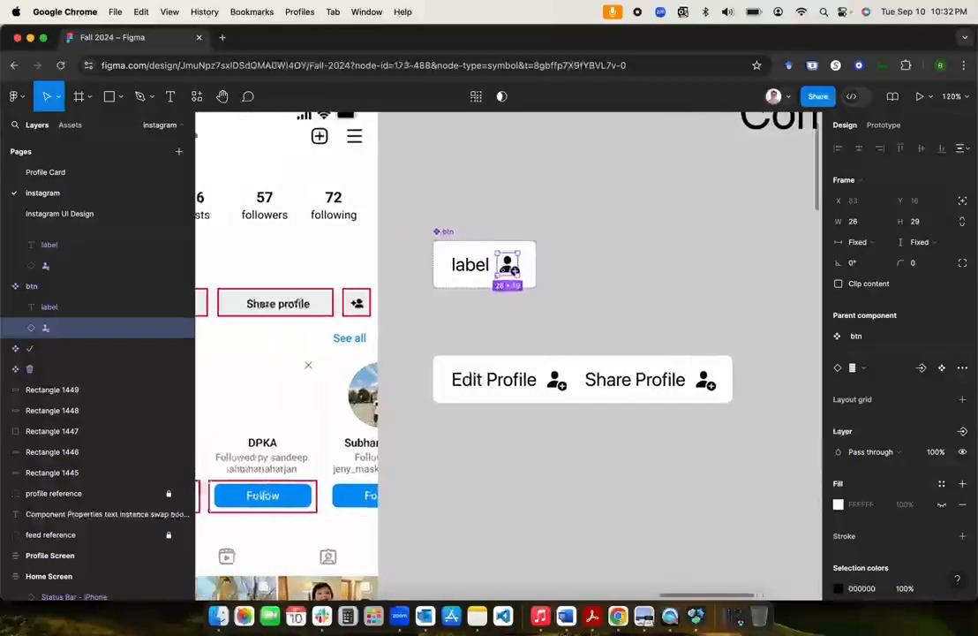
scroll(503, 279, left, 5)
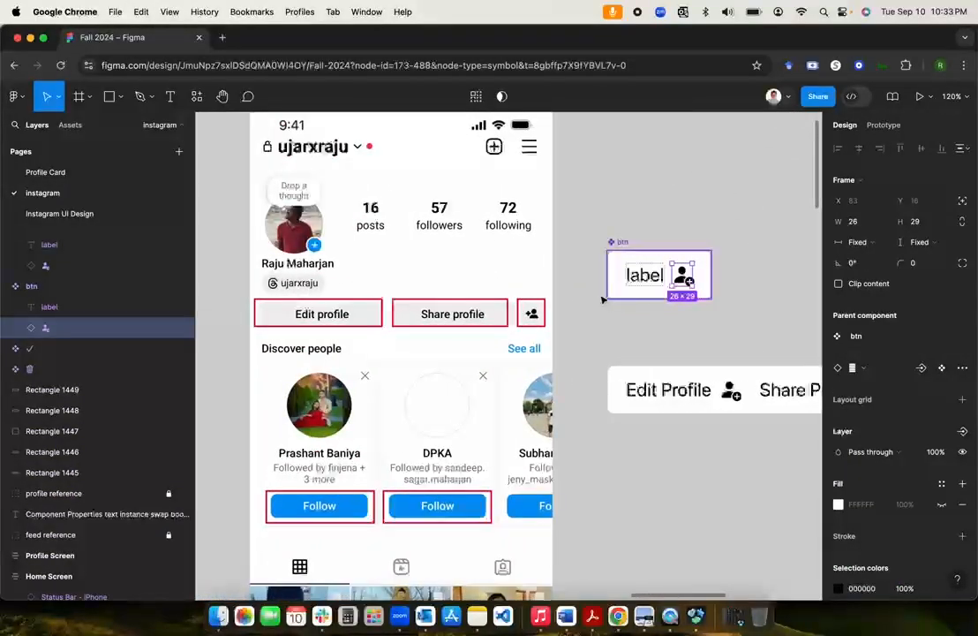
Step: Set the btn auto layout gap to 16, then settle on 8 between label and icon
click(625, 242)
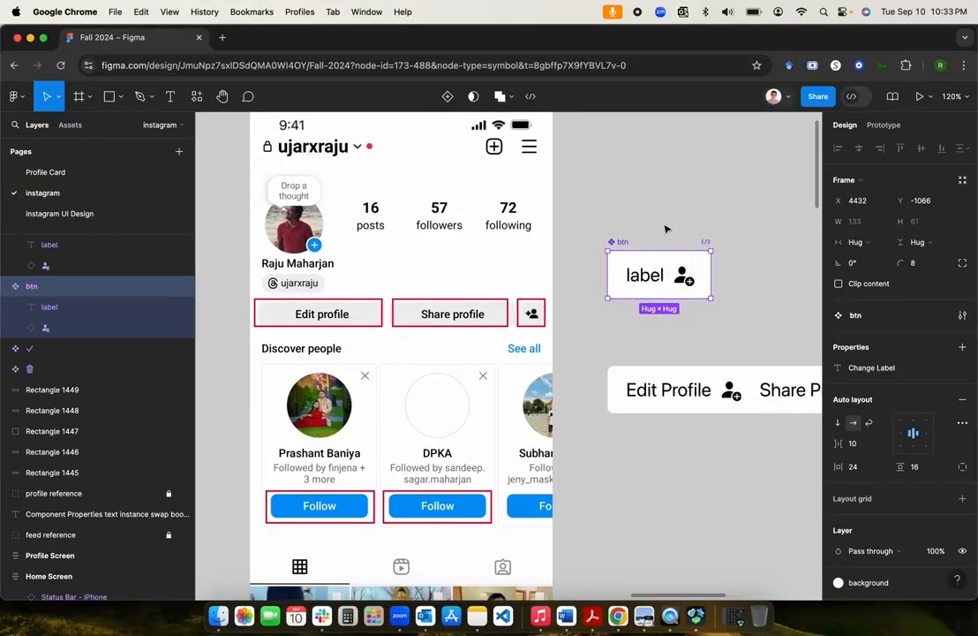
click(679, 216)
click(621, 244)
click(856, 449)
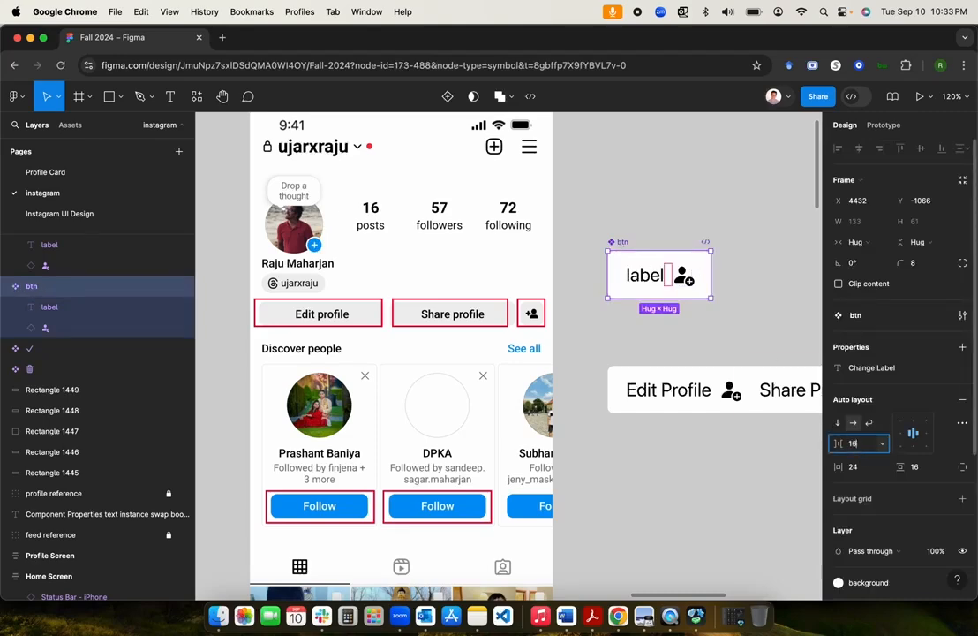
text(16)
key(Return)
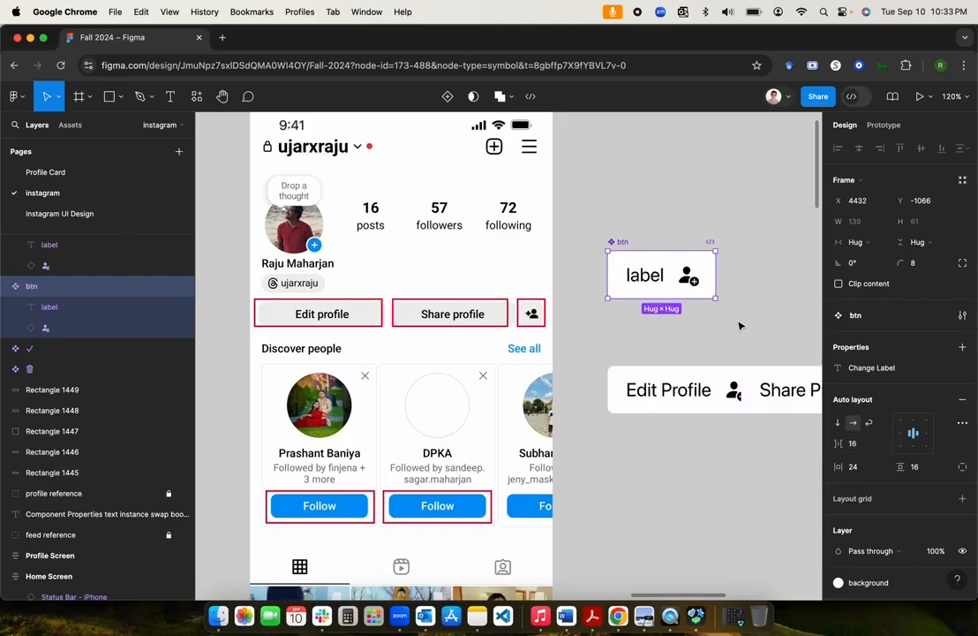
click(867, 449)
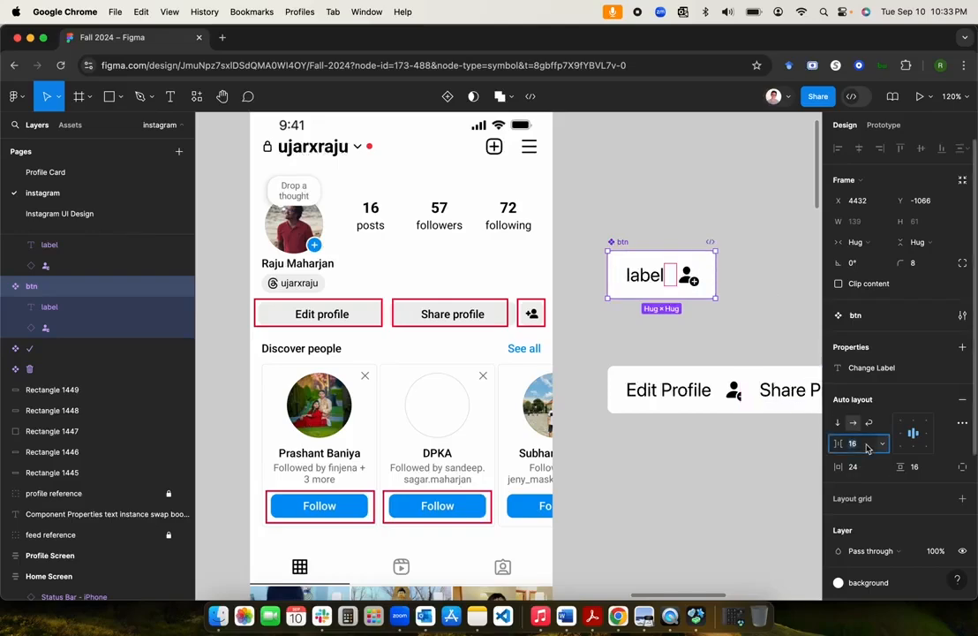
text(8)
key(Return)
click(752, 325)
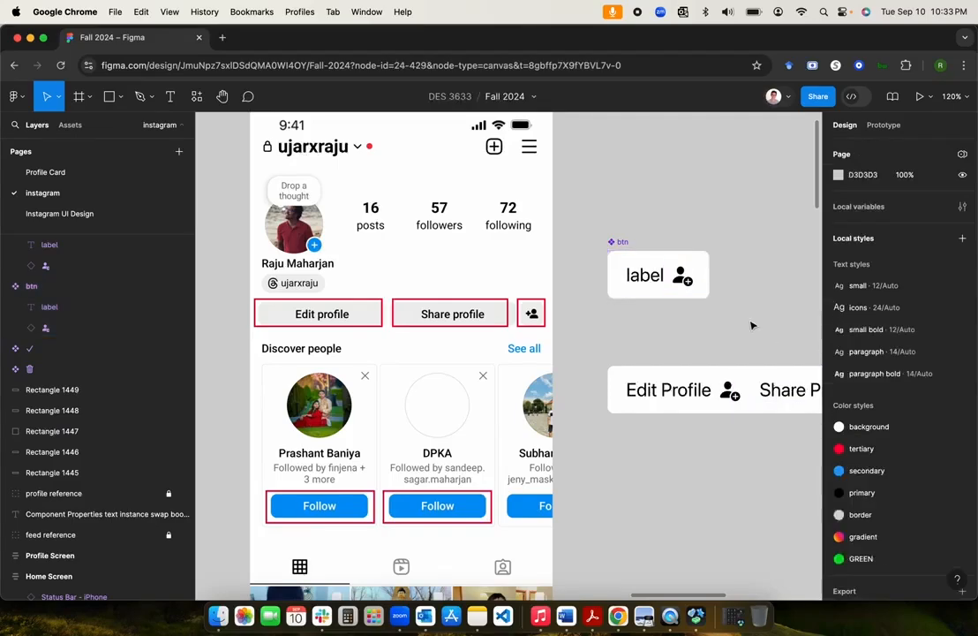
scroll(752, 326, right, 2)
scroll(751, 325, right, 3)
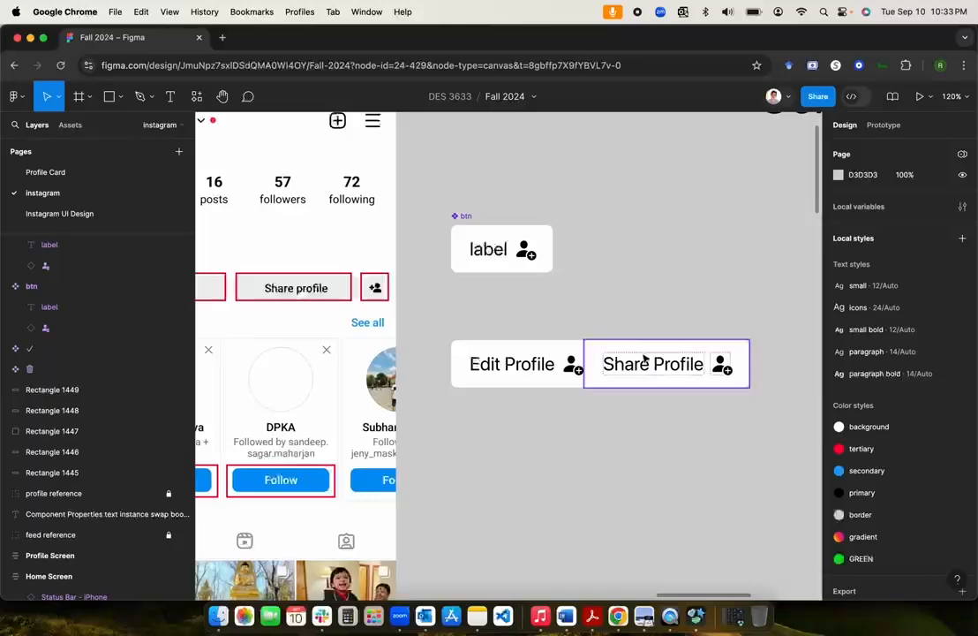
Step: Duplicate the Share Profile button instance with copy and paste
click(680, 362)
click(652, 322)
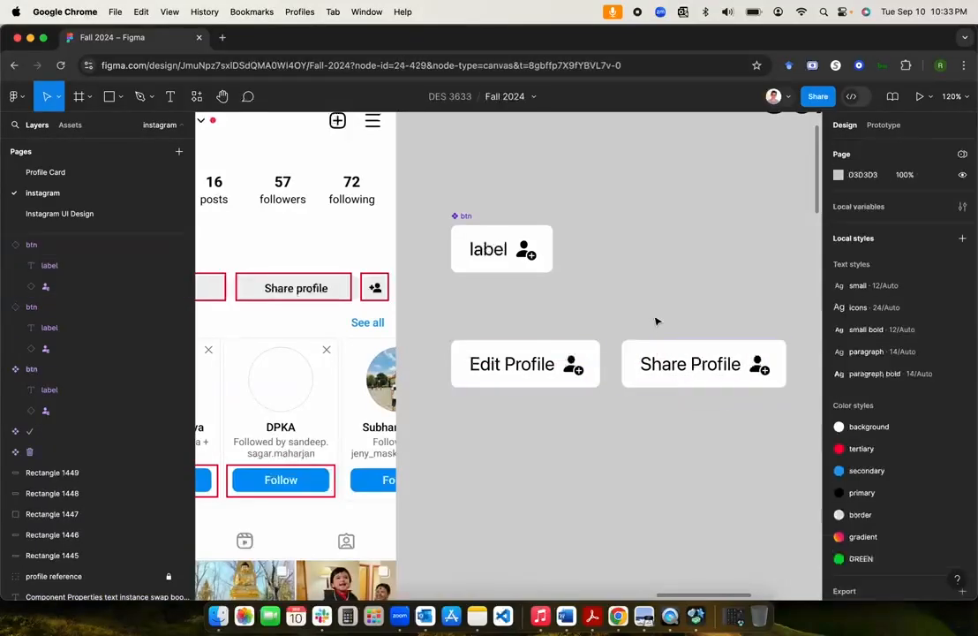
scroll(603, 317, down, 5)
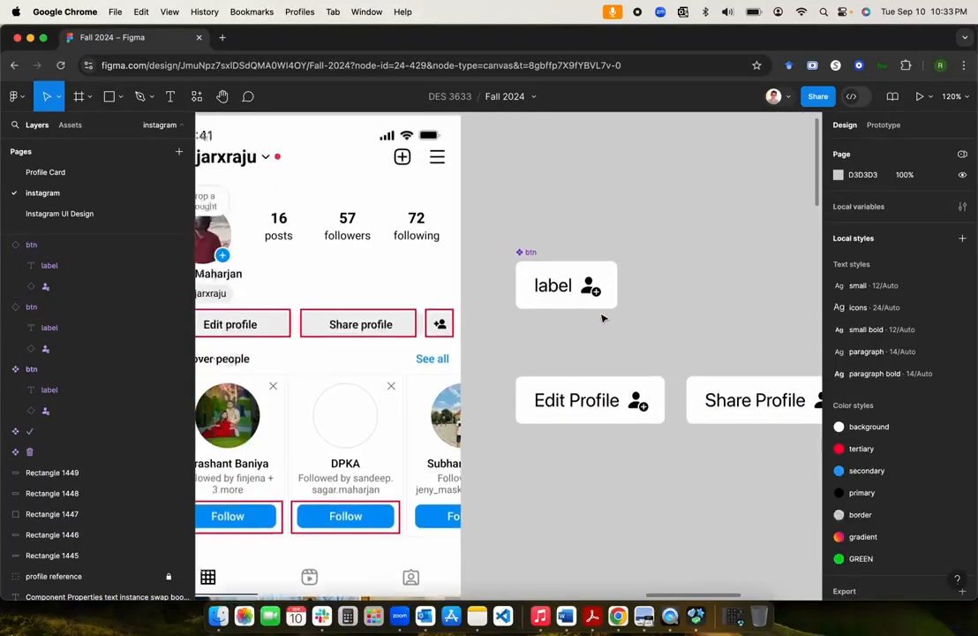
scroll(603, 317, up, 3)
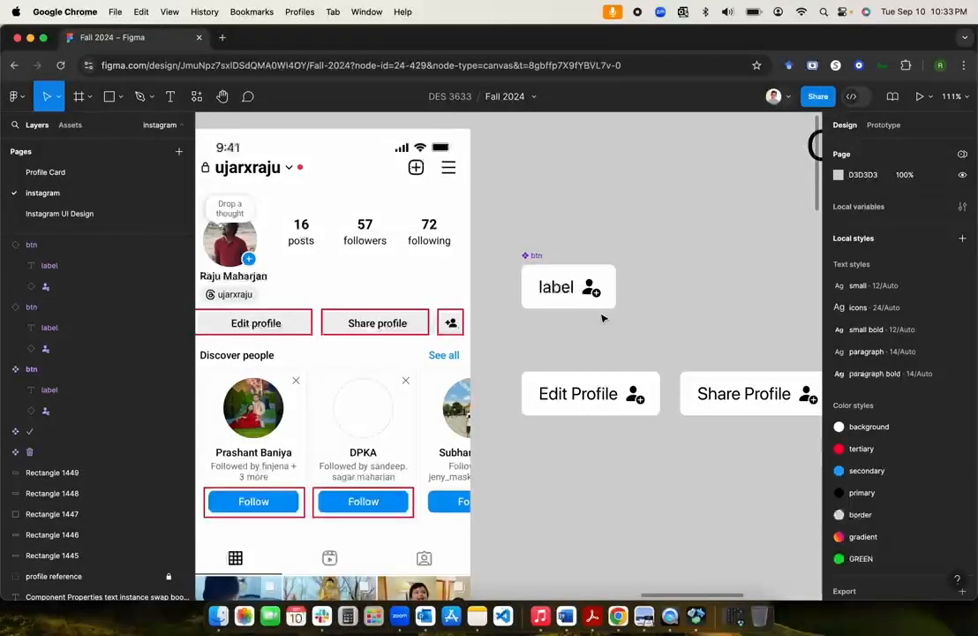
scroll(596, 336, down, 2)
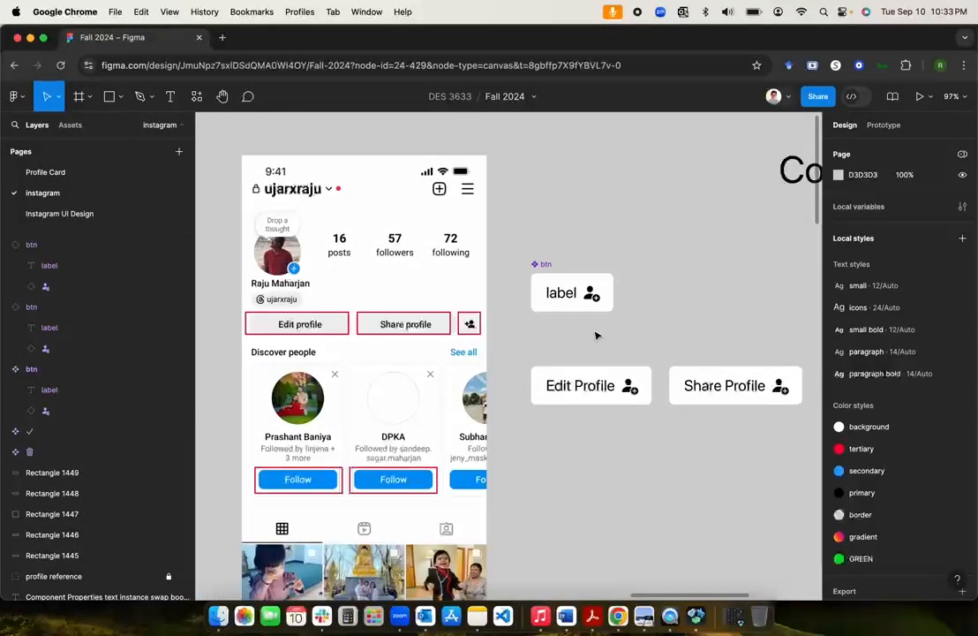
click(589, 389)
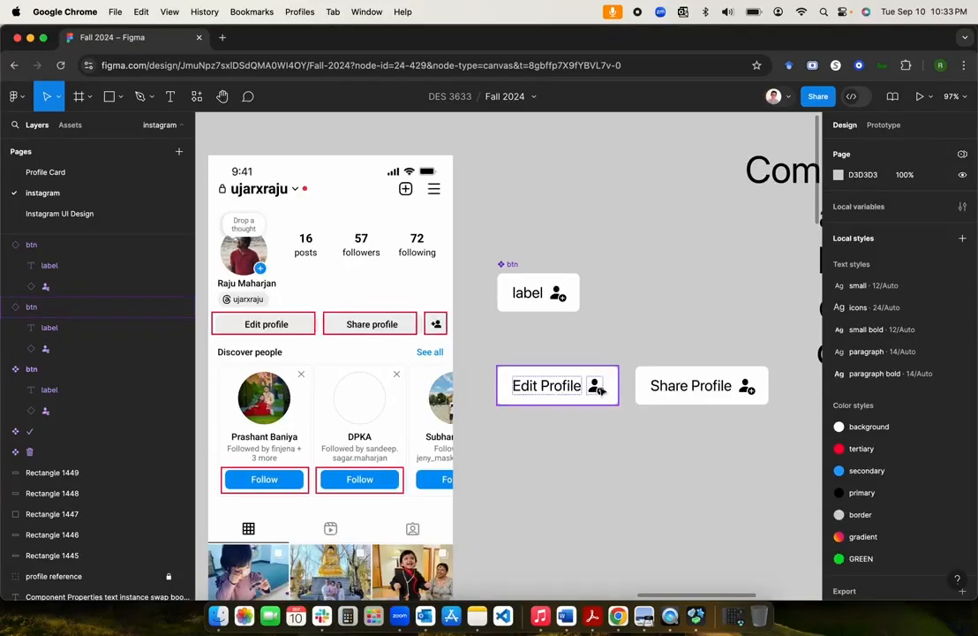
click(664, 379)
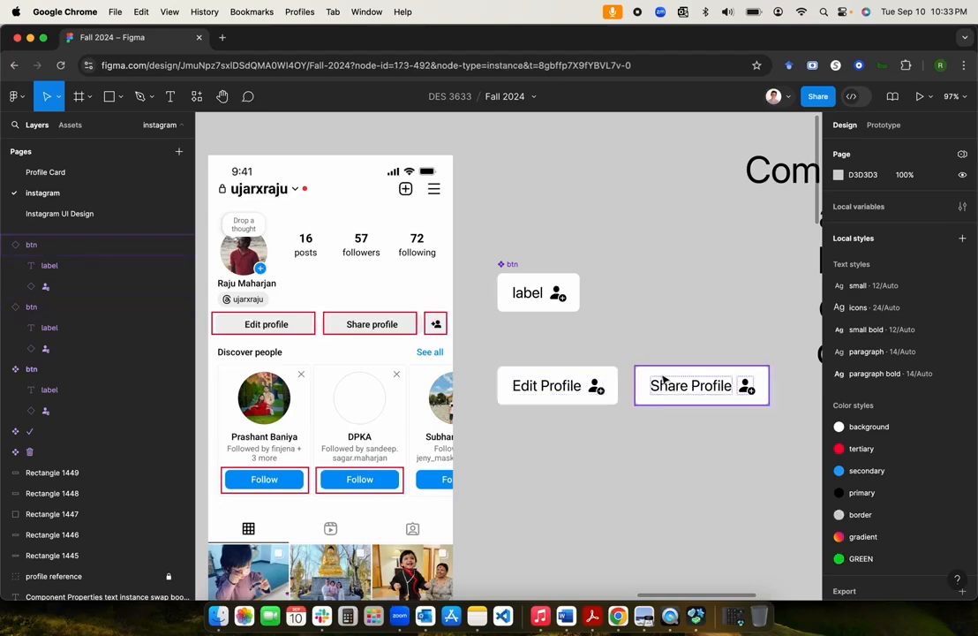
click(662, 382)
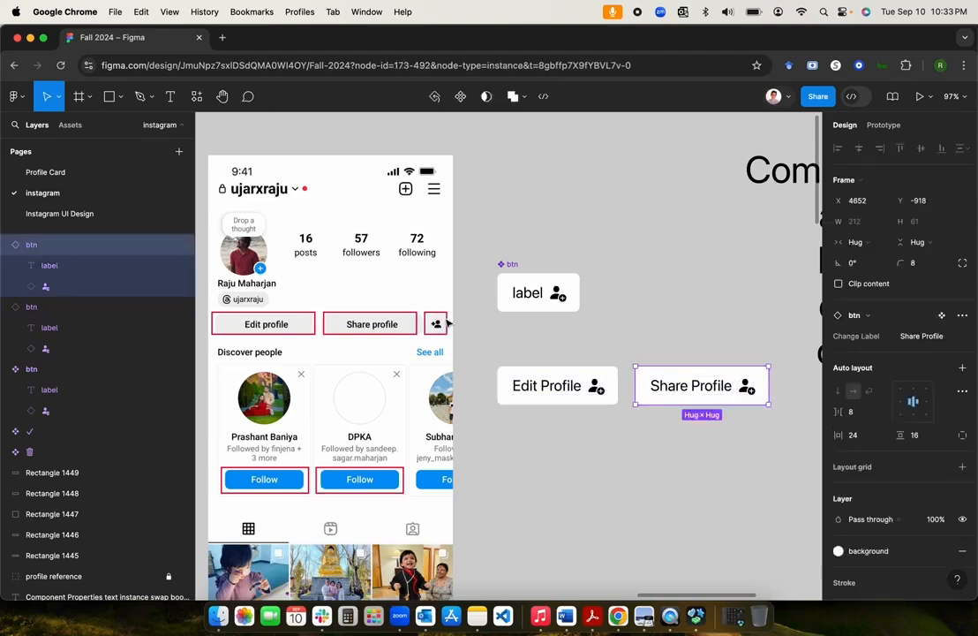
key(super+c)
key(super+v)
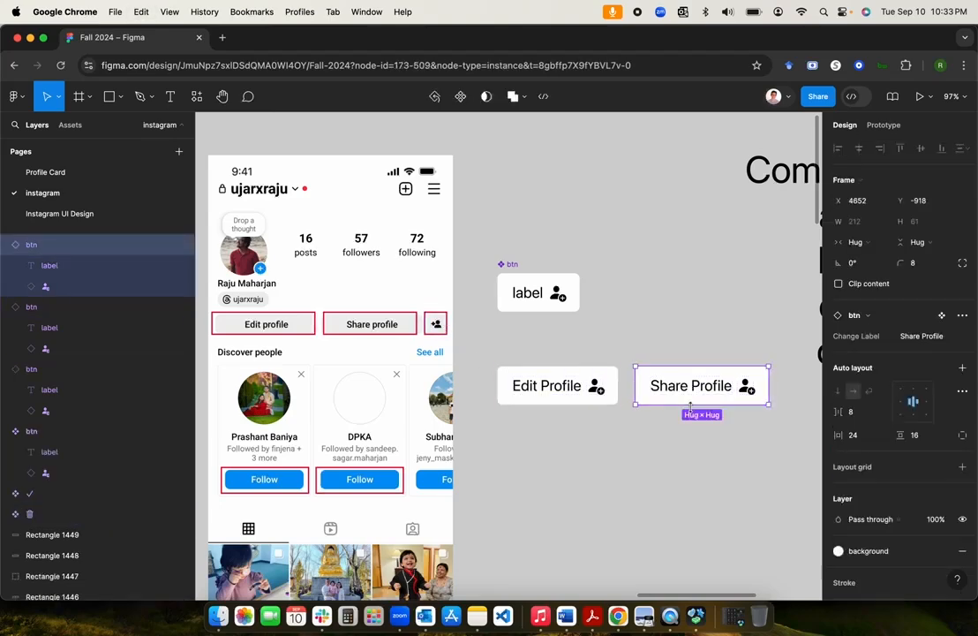
Step: Arrange Edit Profile and both Share Profile buttons side by side in one row
scroll(694, 412, right, 1)
drag(644, 399, 640, 454)
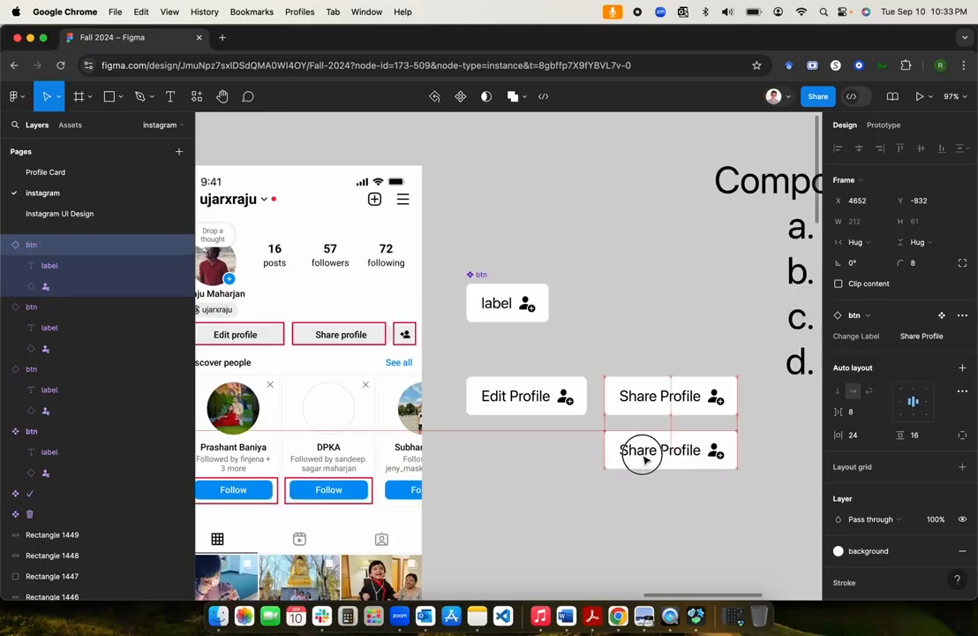
drag(633, 398, 580, 395)
shift+click(532, 397)
click(622, 469)
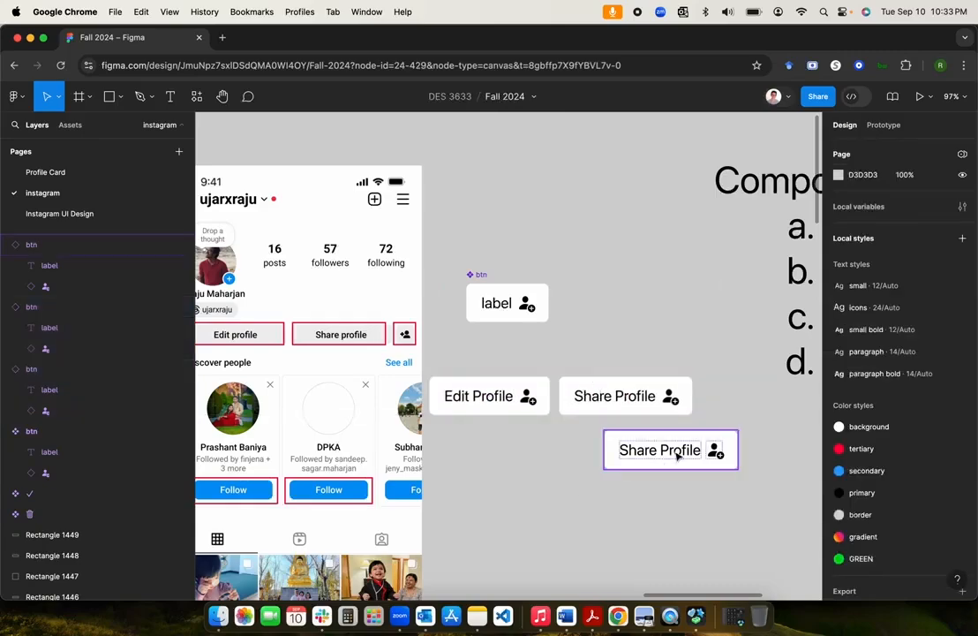
drag(677, 447, 766, 397)
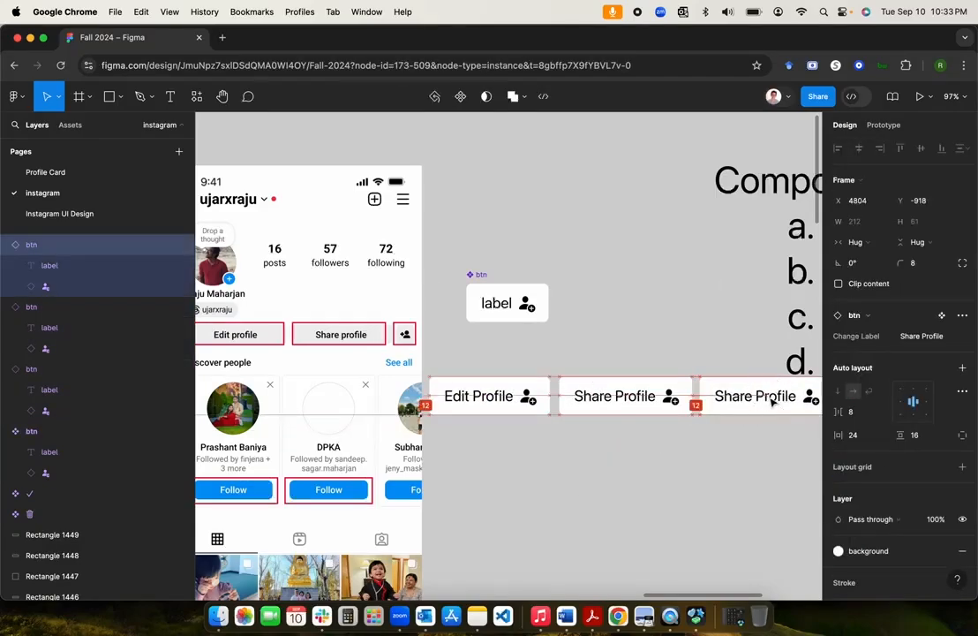
Step: Move the Component Properties text up and to the right
scroll(674, 473, down, 5)
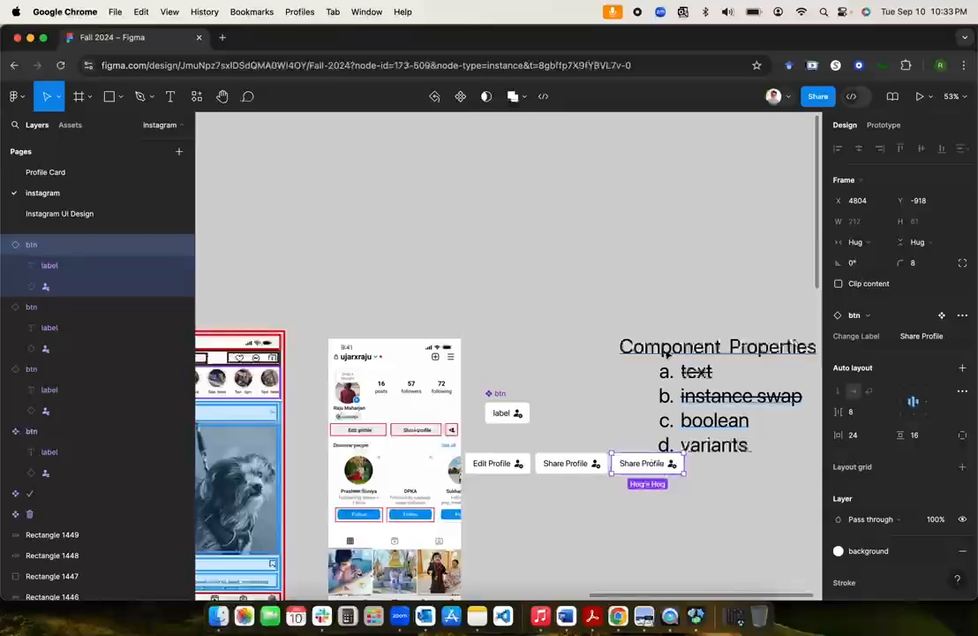
drag(667, 347, 694, 220)
scroll(539, 445, left, 1)
scroll(539, 445, down, 1)
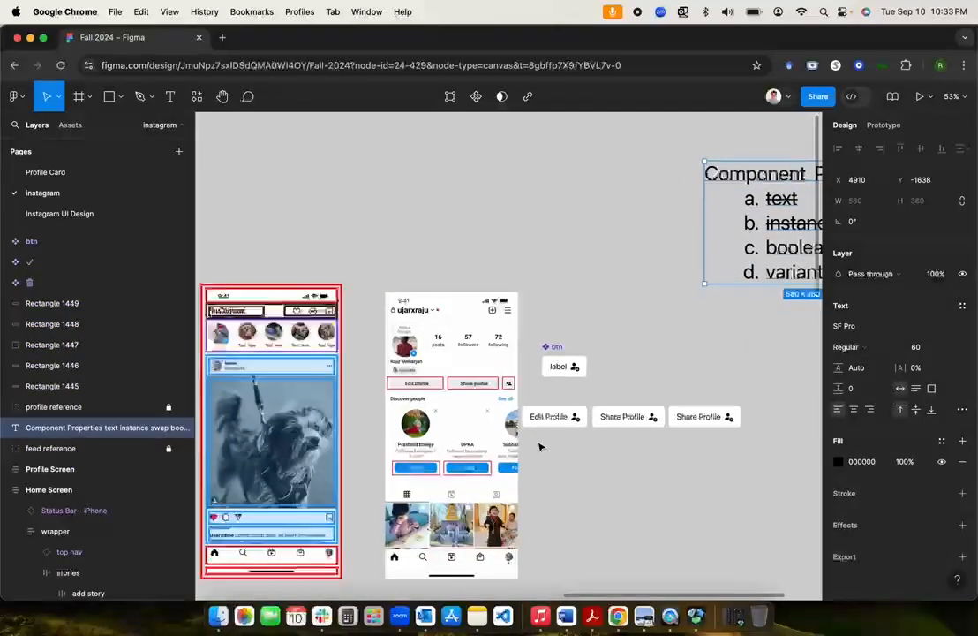
scroll(539, 445, up, 5)
scroll(540, 445, down, 3)
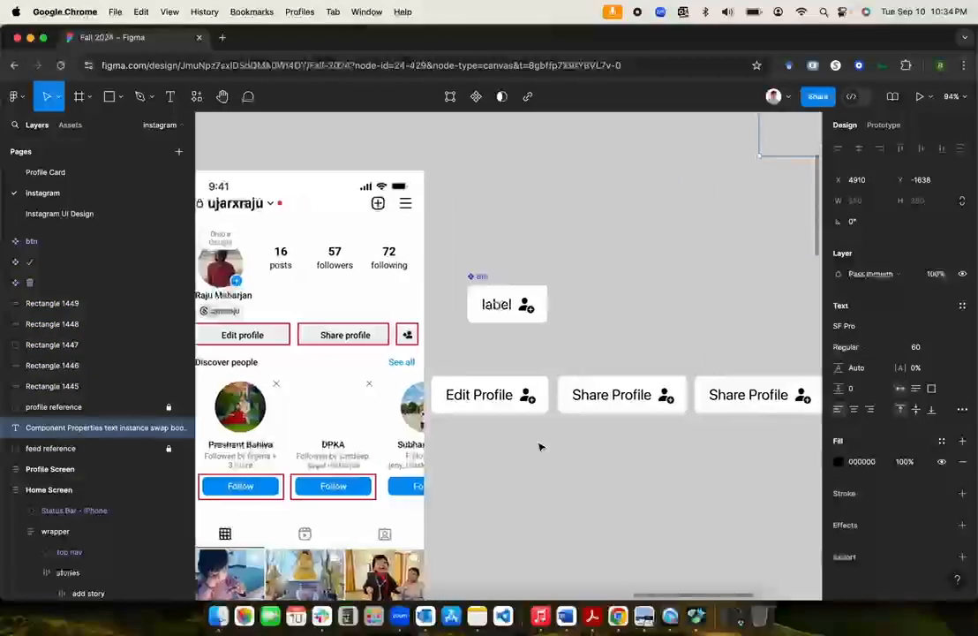
Step: Drag the btn main component above Edit Profile, then inspect each of the three instances
click(503, 403)
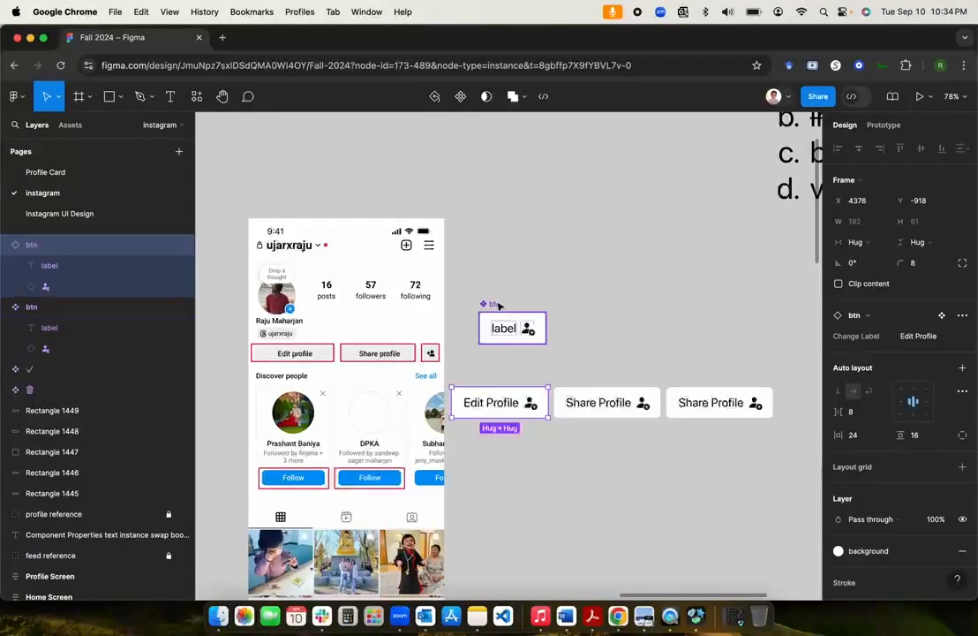
drag(498, 304, 470, 319)
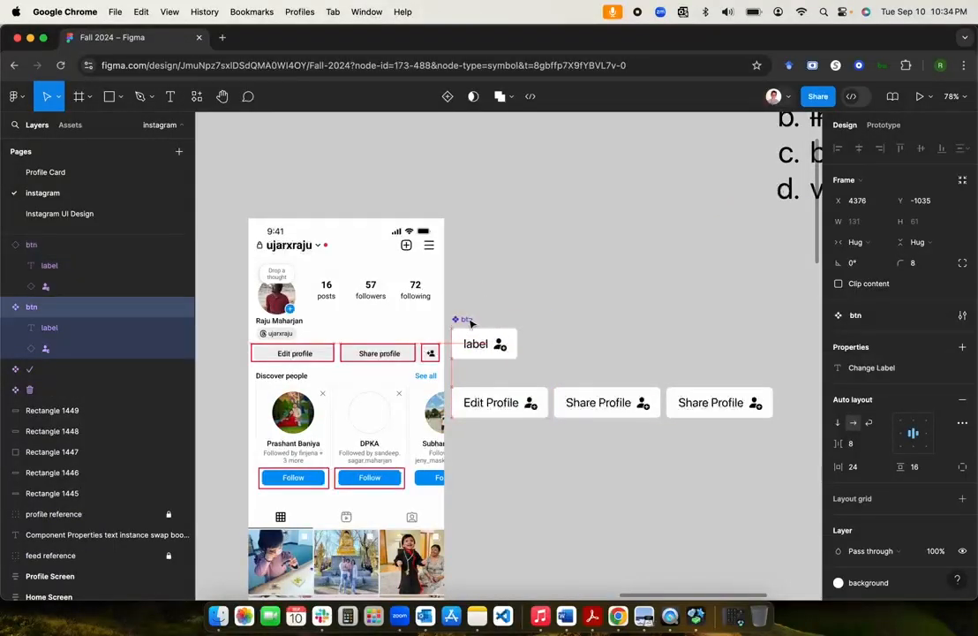
click(601, 292)
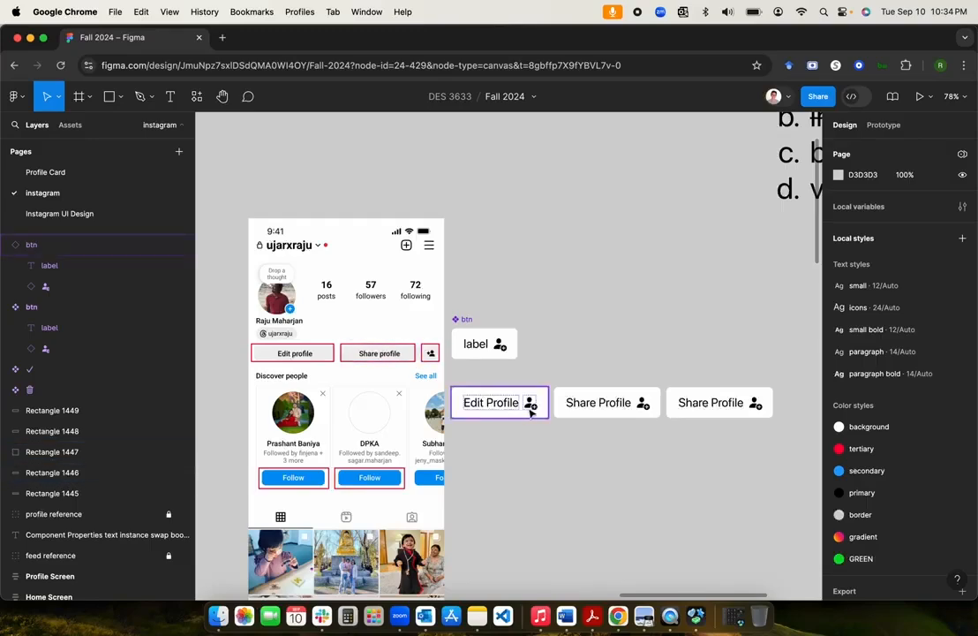
click(595, 405)
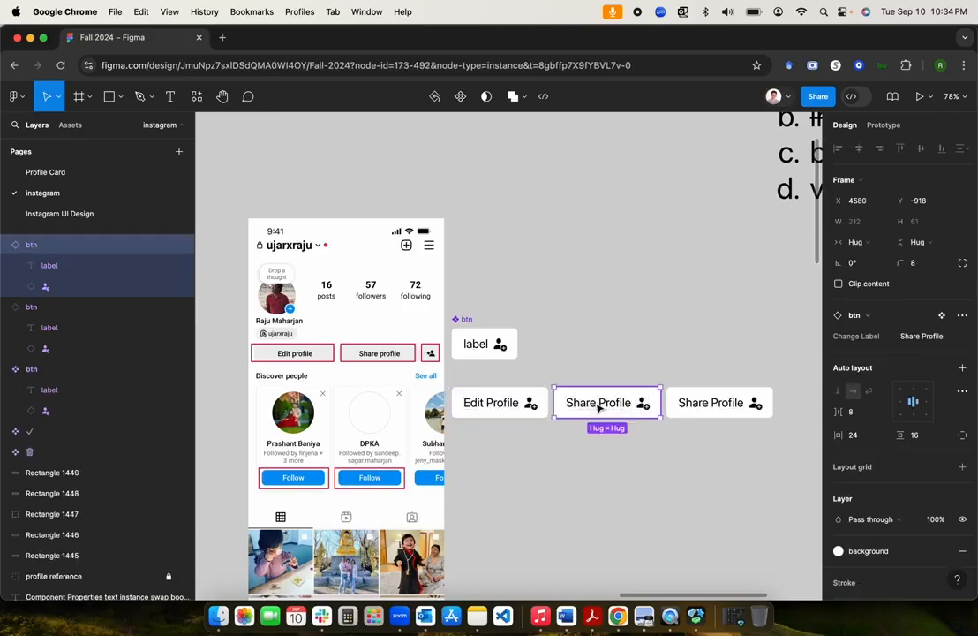
click(724, 407)
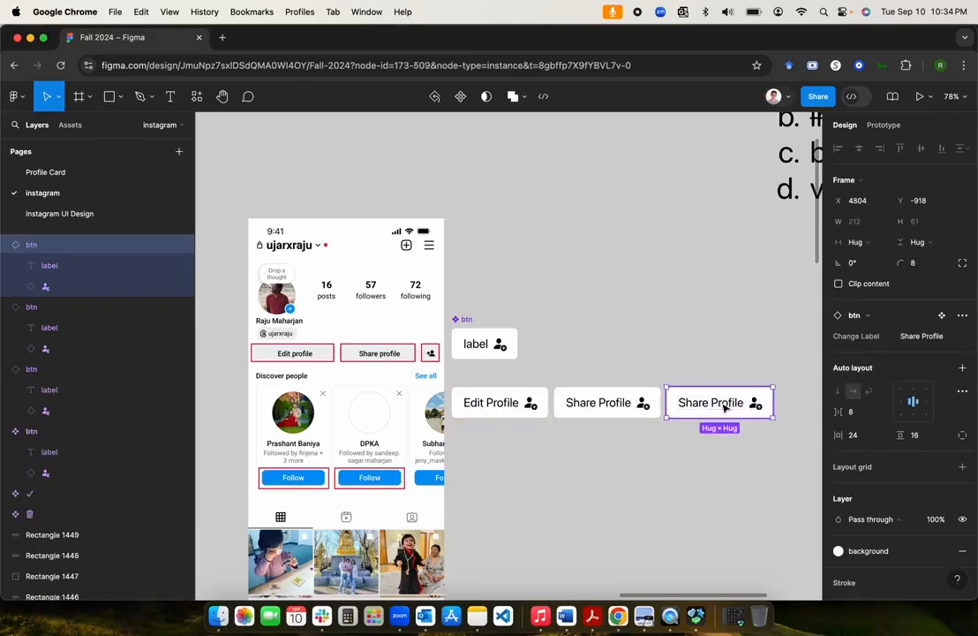
click(501, 403)
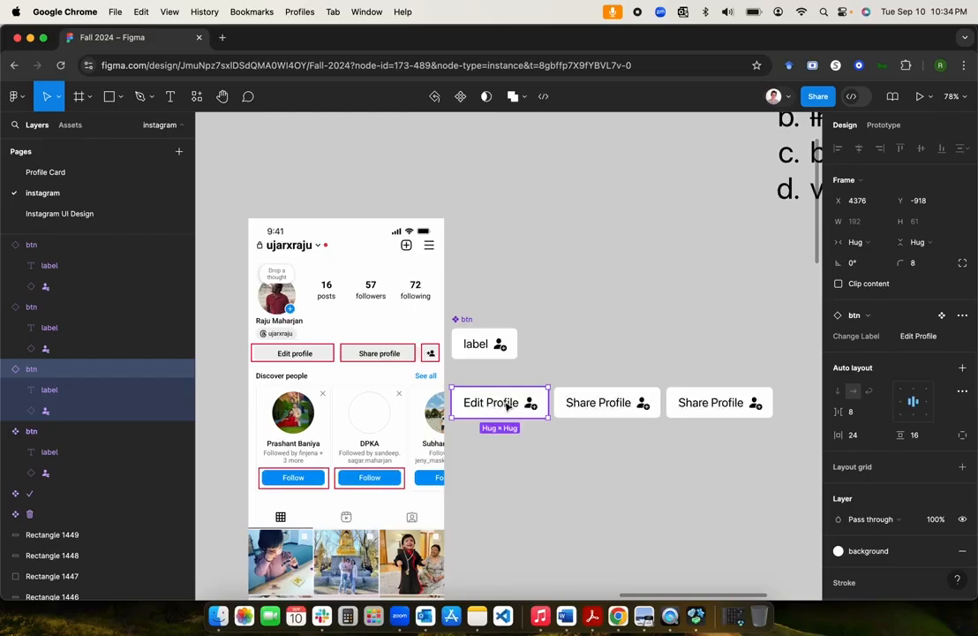
click(181, 412)
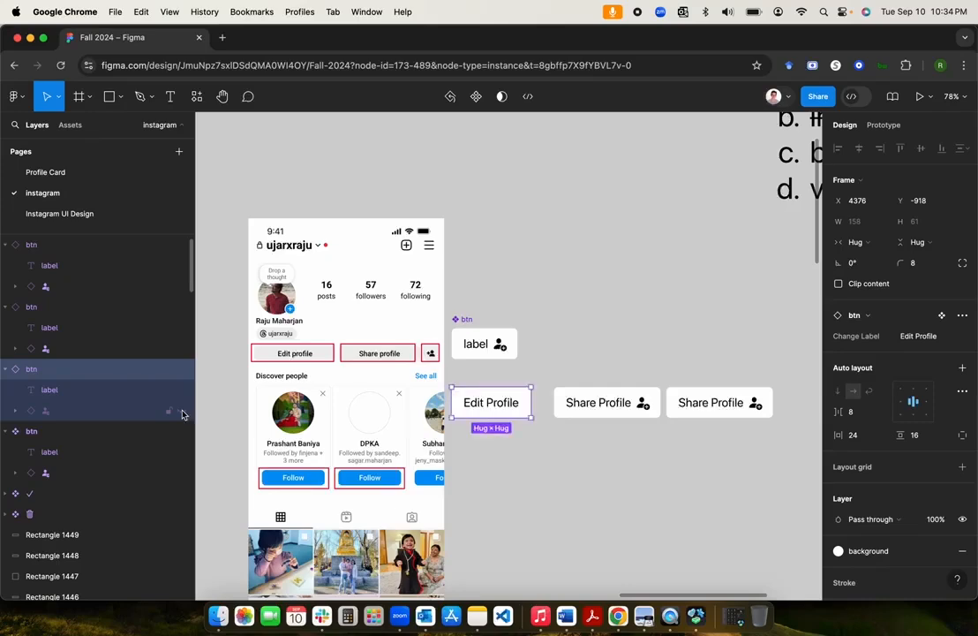
click(181, 411)
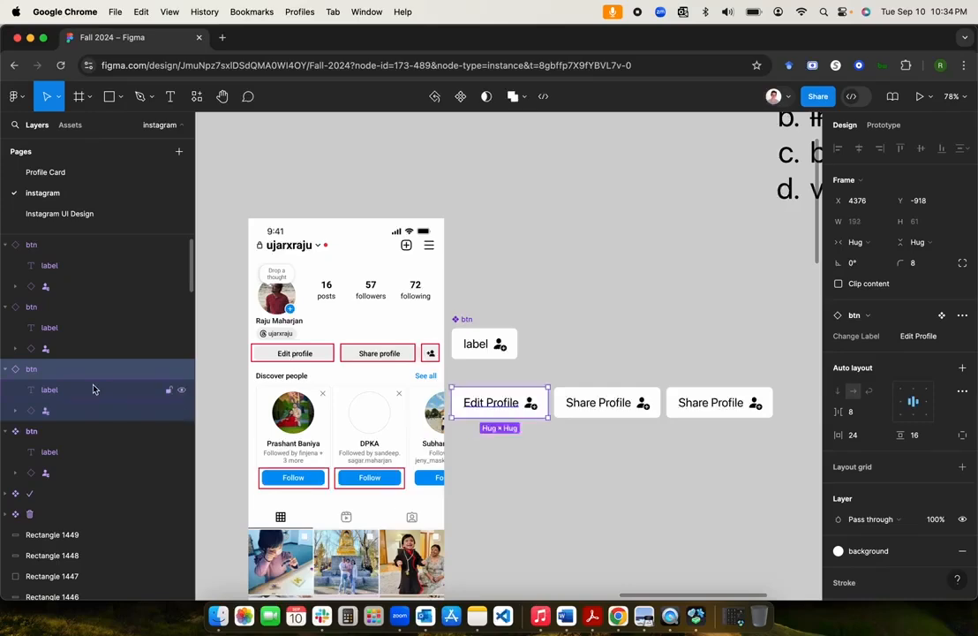
scroll(109, 355, up, 1)
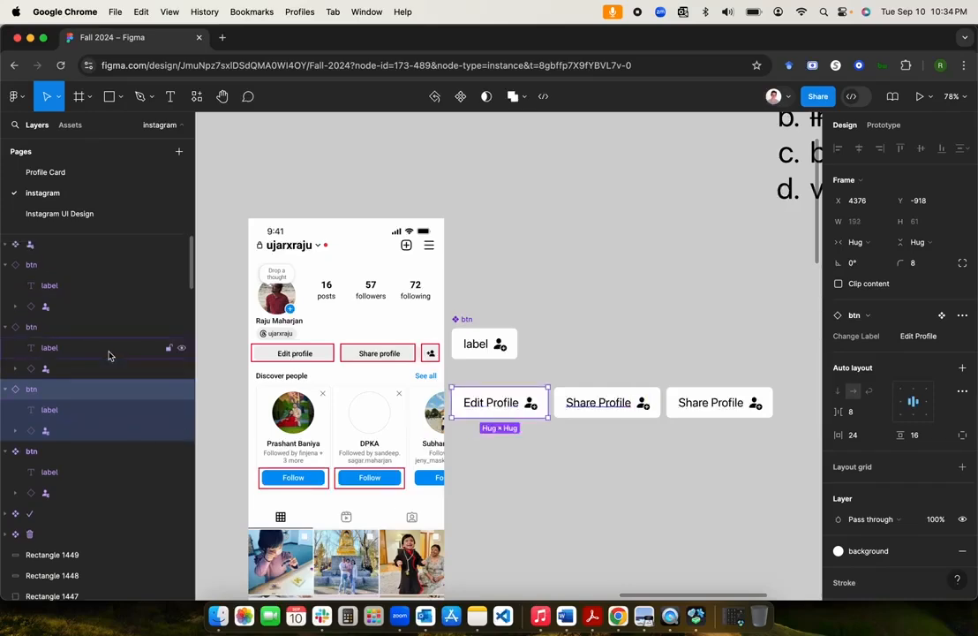
click(590, 345)
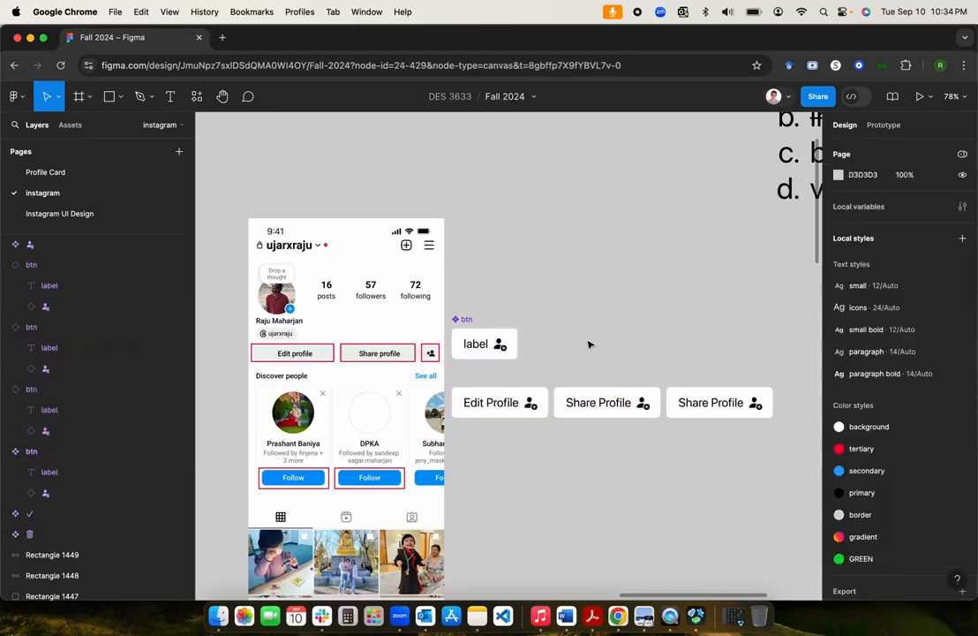
click(467, 319)
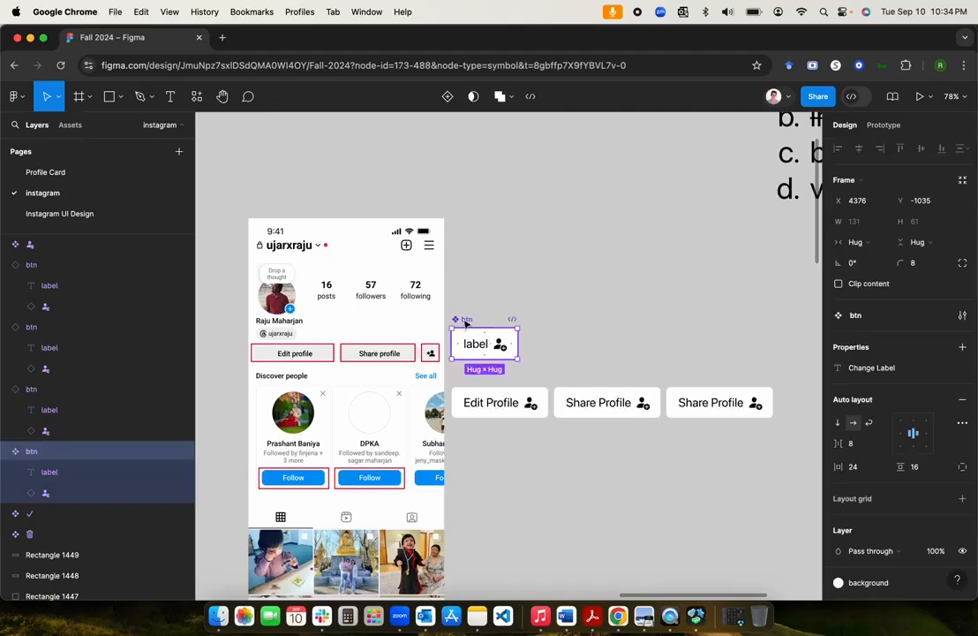
Step: Bind the label layer's visibility to a new boolean 'Show label' property, default True
click(63, 476)
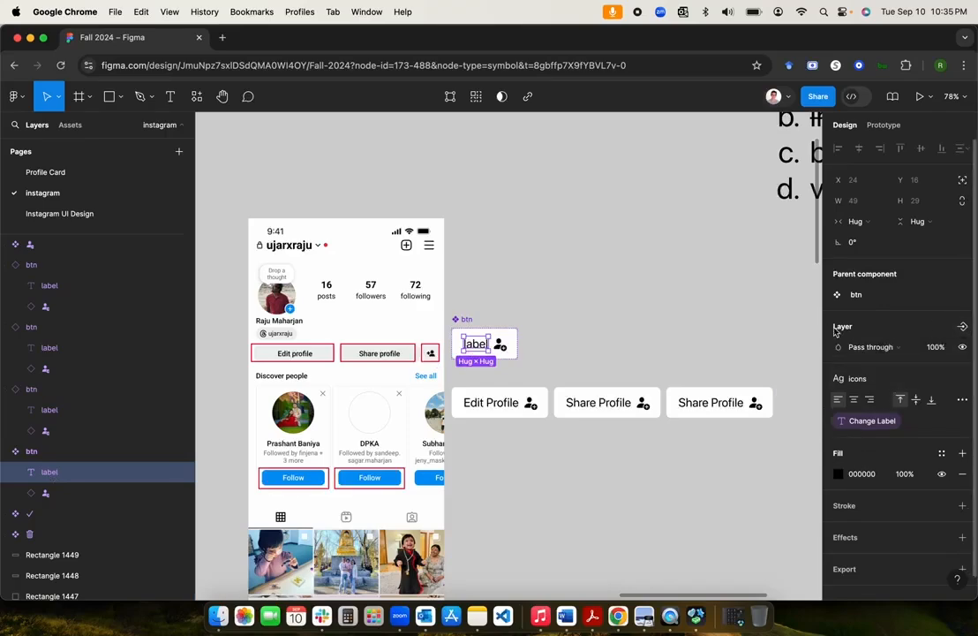
click(962, 327)
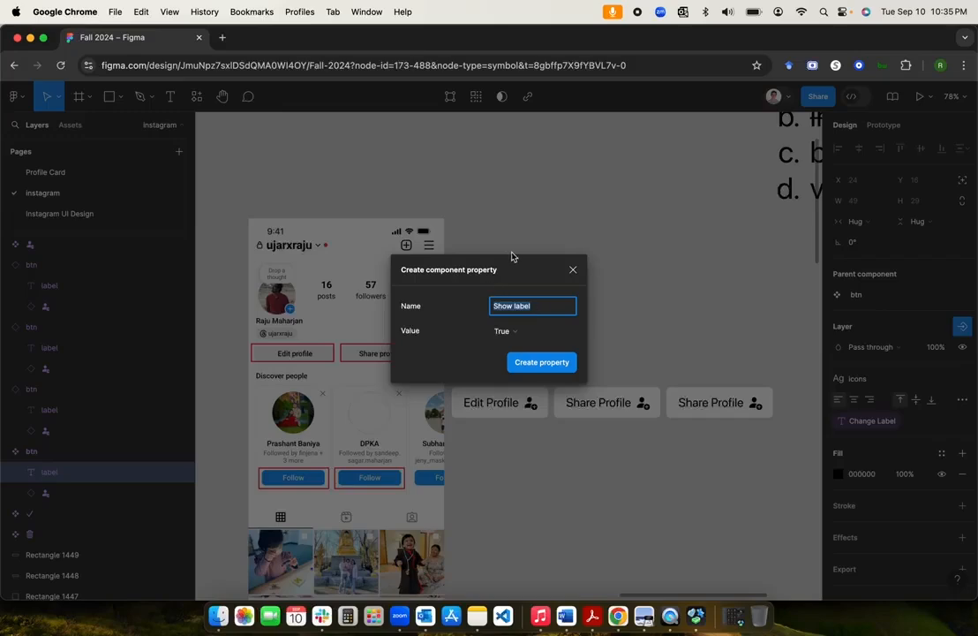
drag(508, 271, 615, 218)
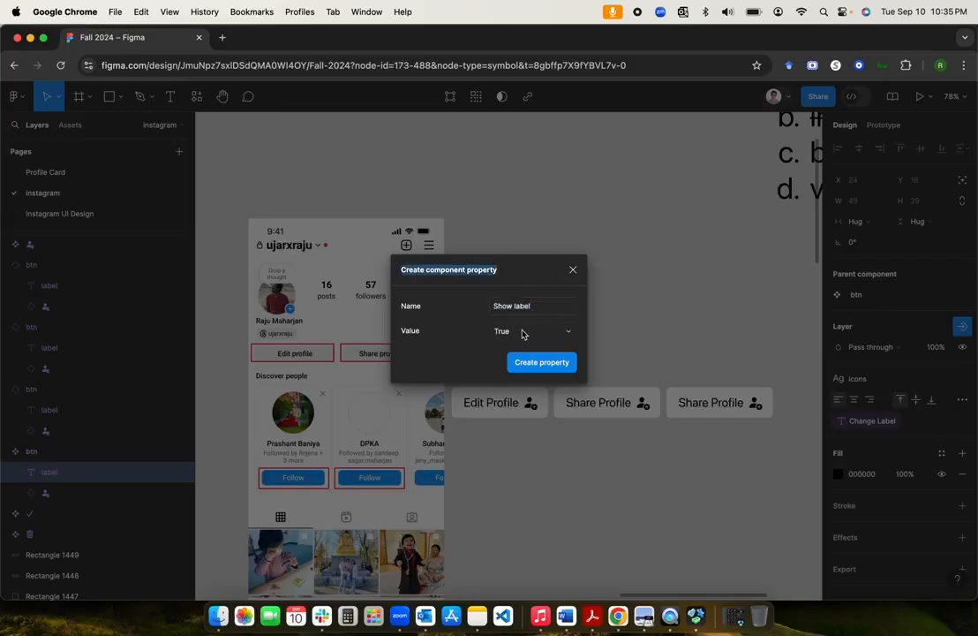
click(553, 363)
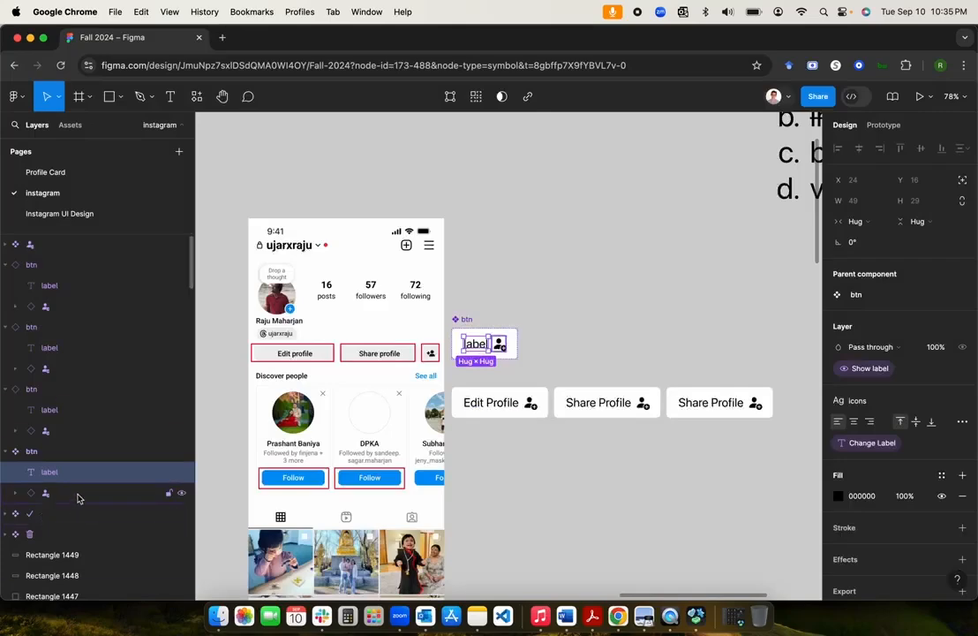
click(468, 390)
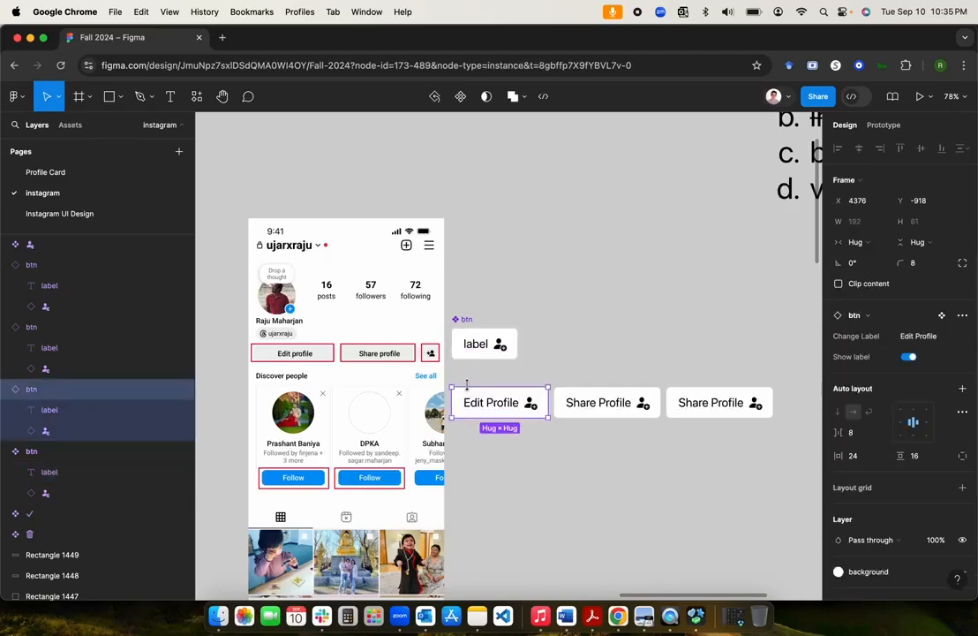
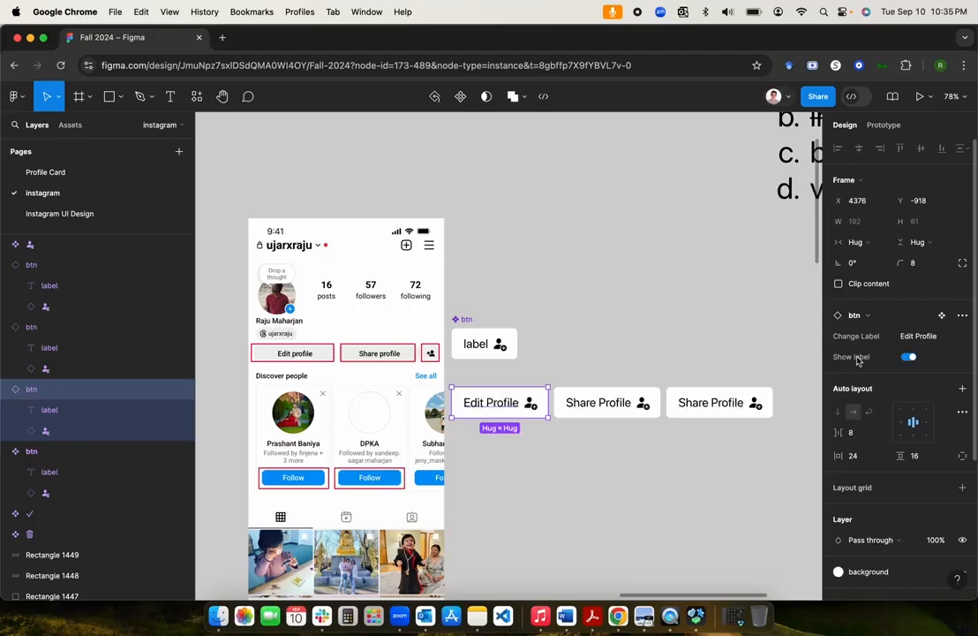
Step: Toggle the Edit Profile label off and back on, then select the btn component's icon layer
click(909, 357)
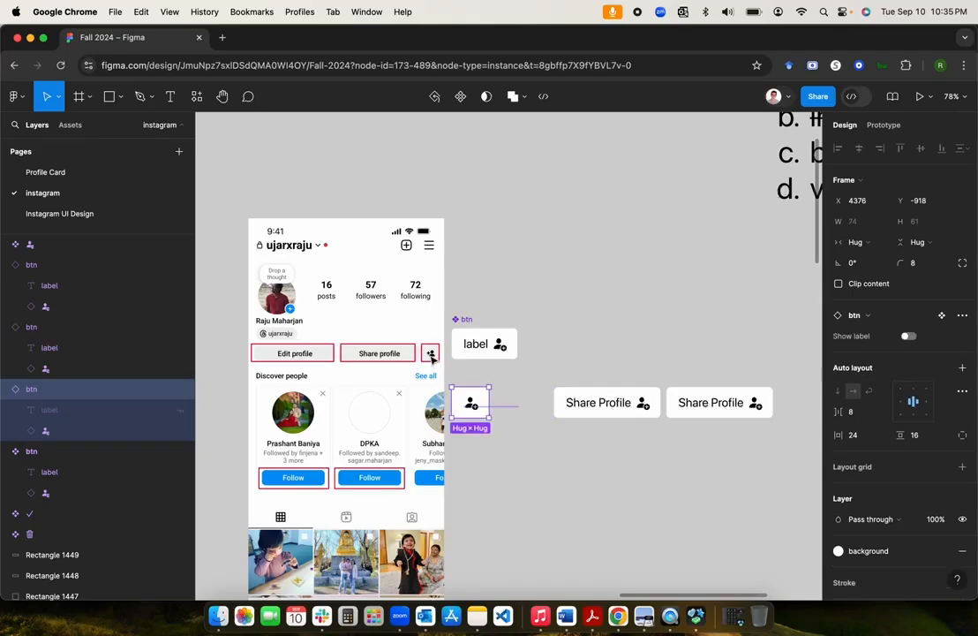
click(909, 336)
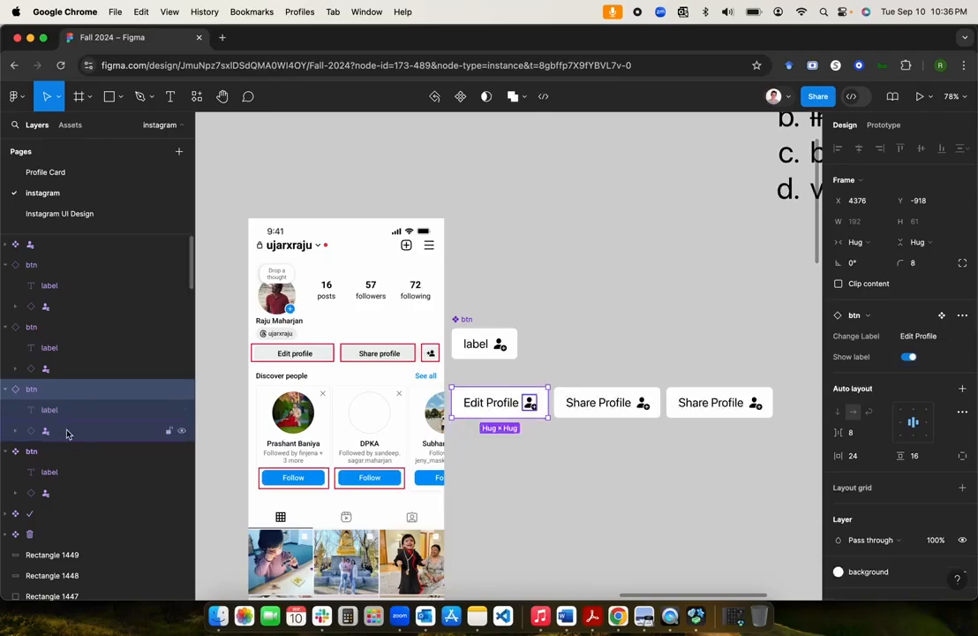
click(499, 347)
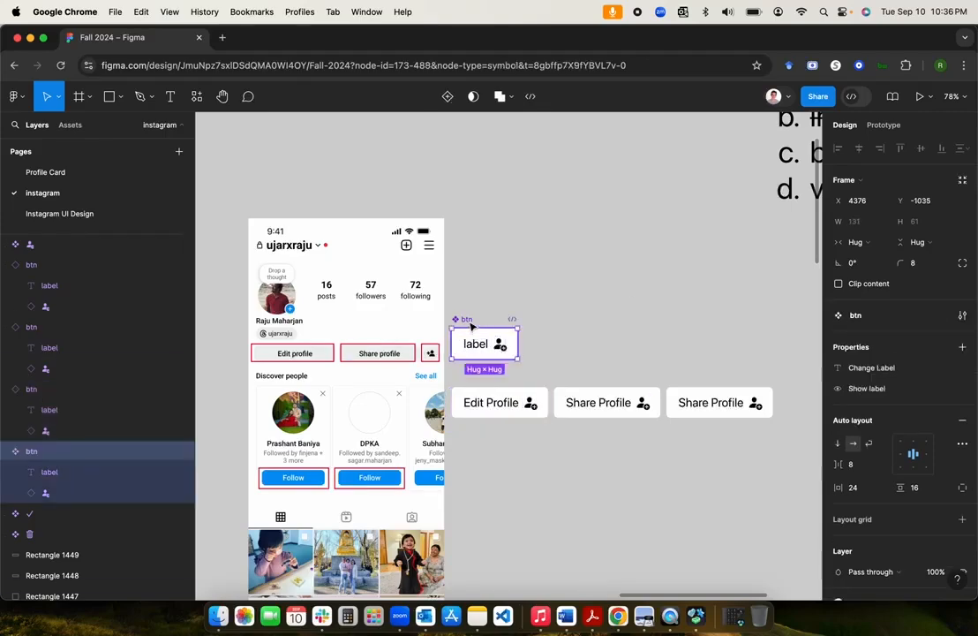
click(63, 473)
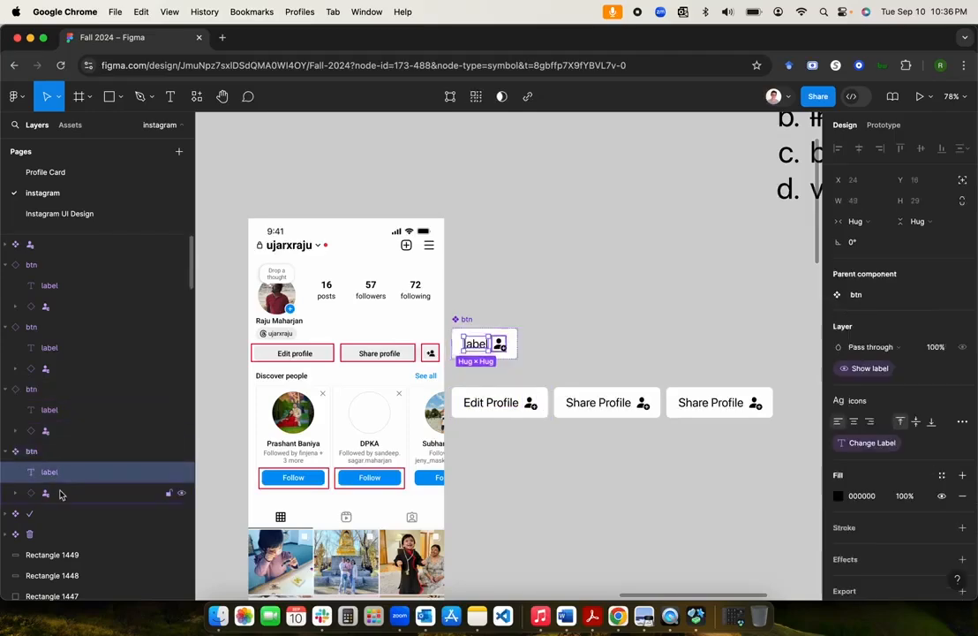
click(59, 492)
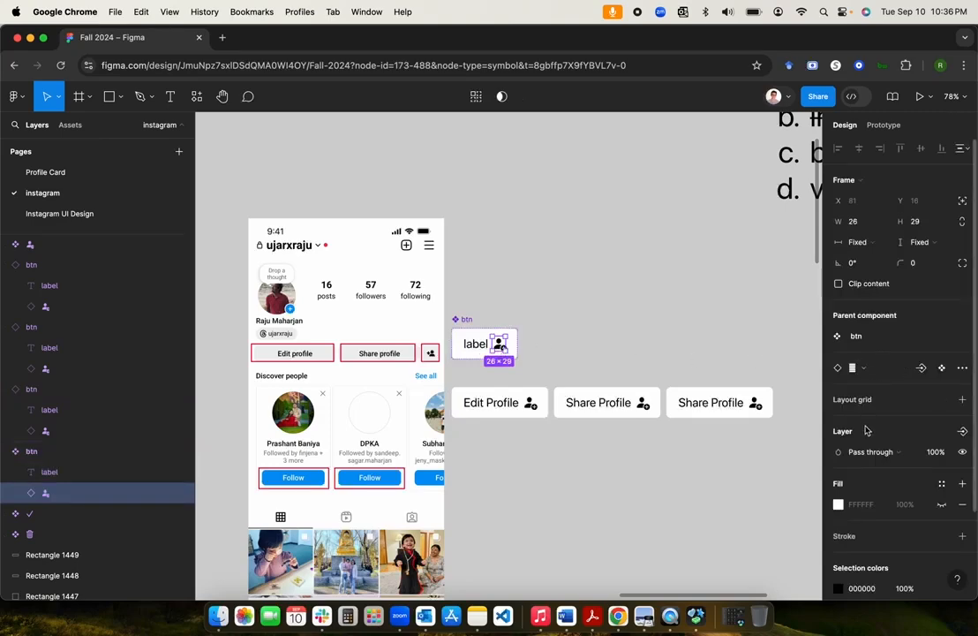
Step: Create a 'Show icon' boolean property for the icon layer with default value False
scroll(899, 337, down, 2)
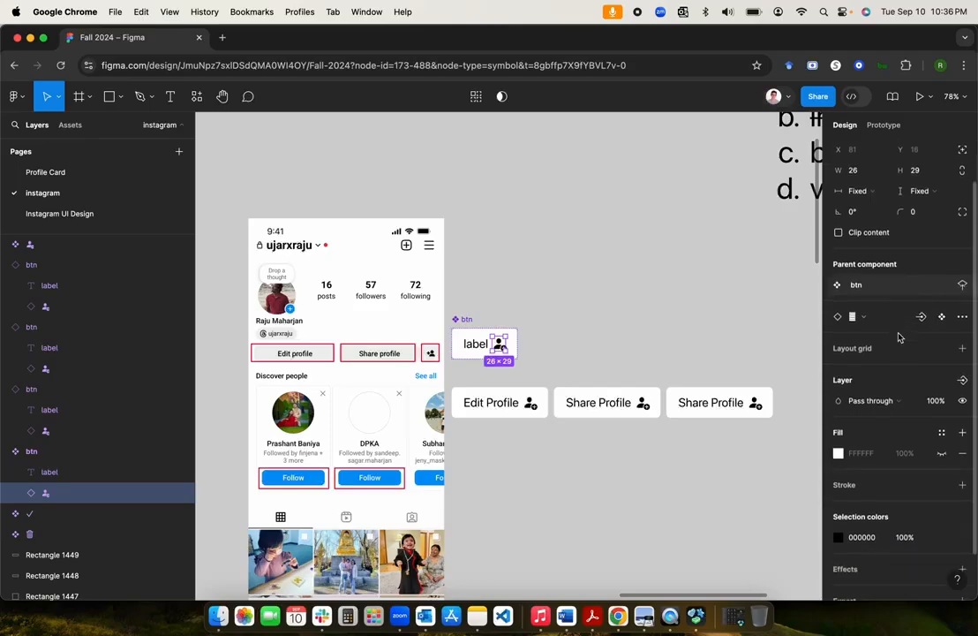
scroll(899, 336, up, 2)
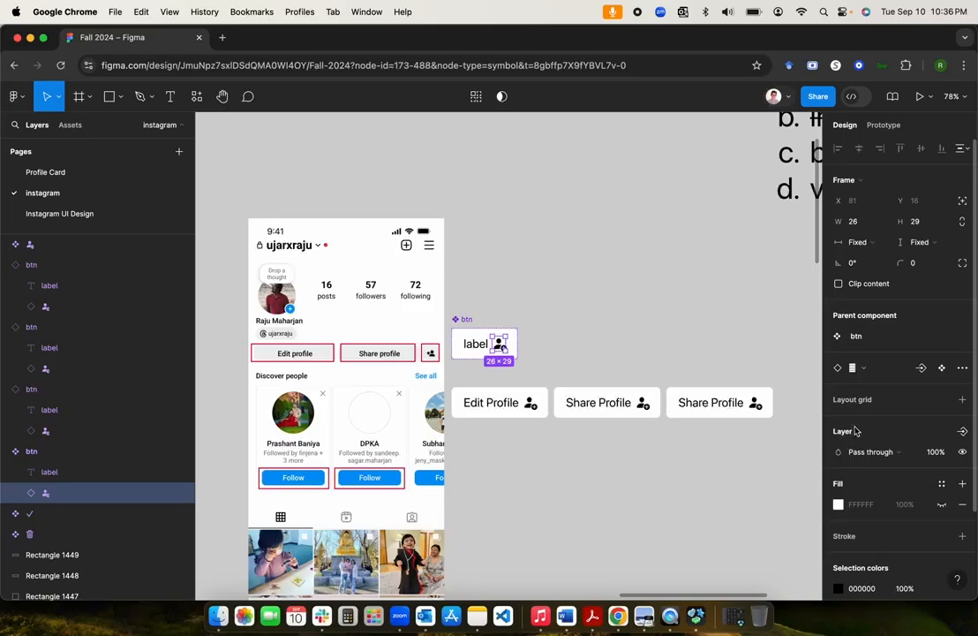
click(962, 432)
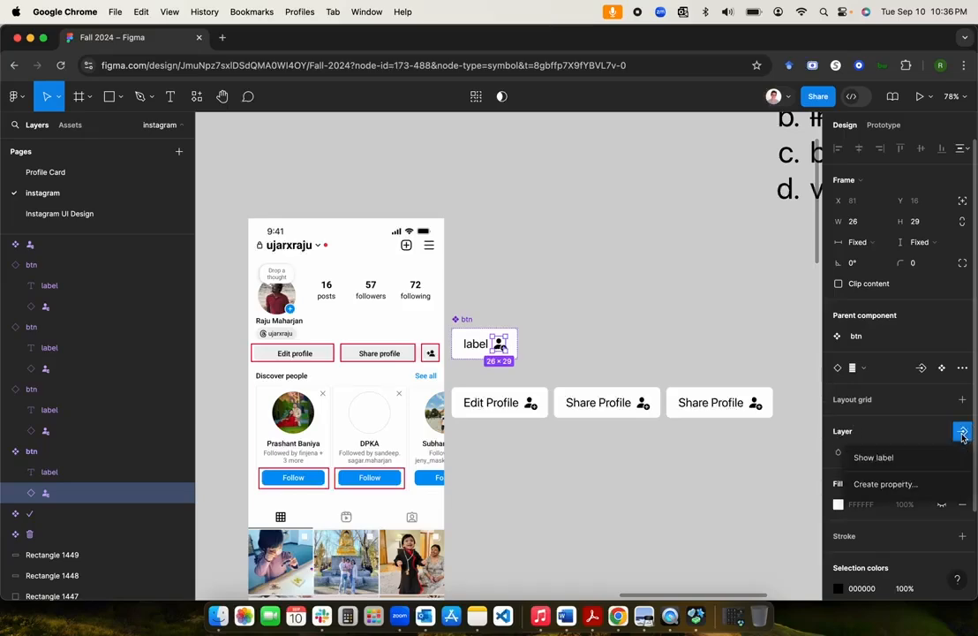
click(894, 484)
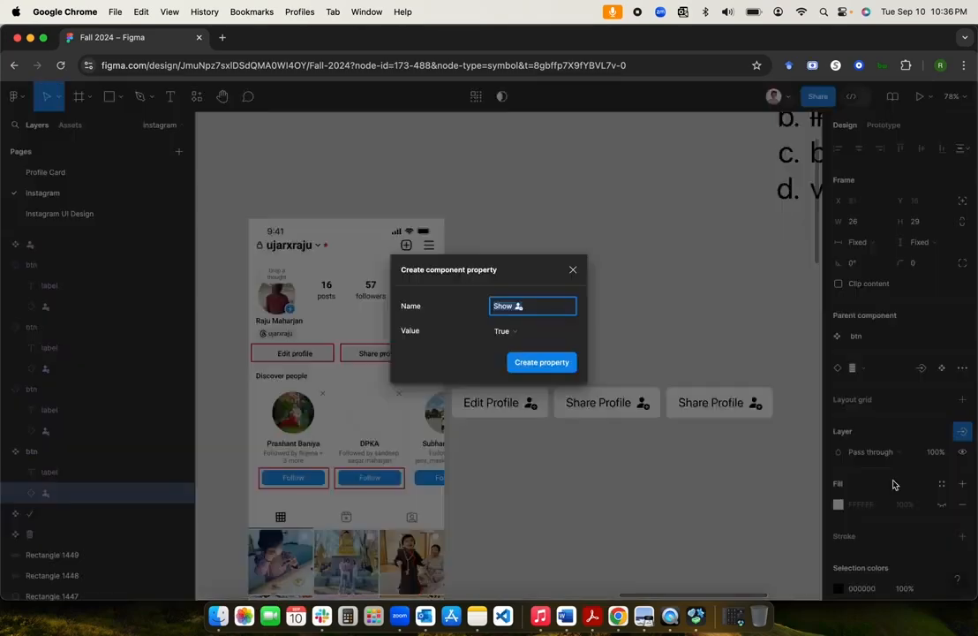
click(519, 305)
click(528, 336)
click(520, 346)
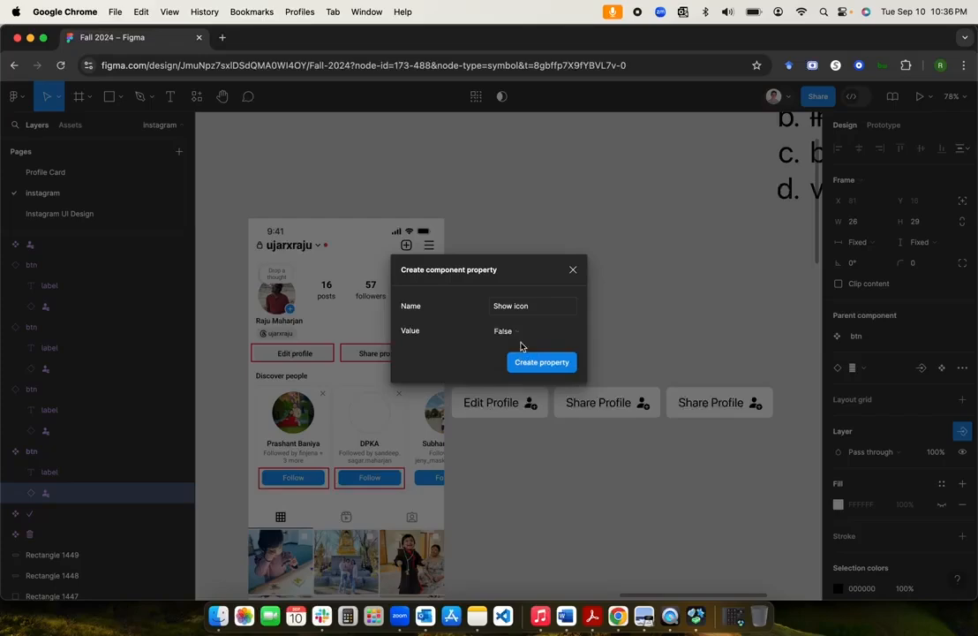
click(533, 362)
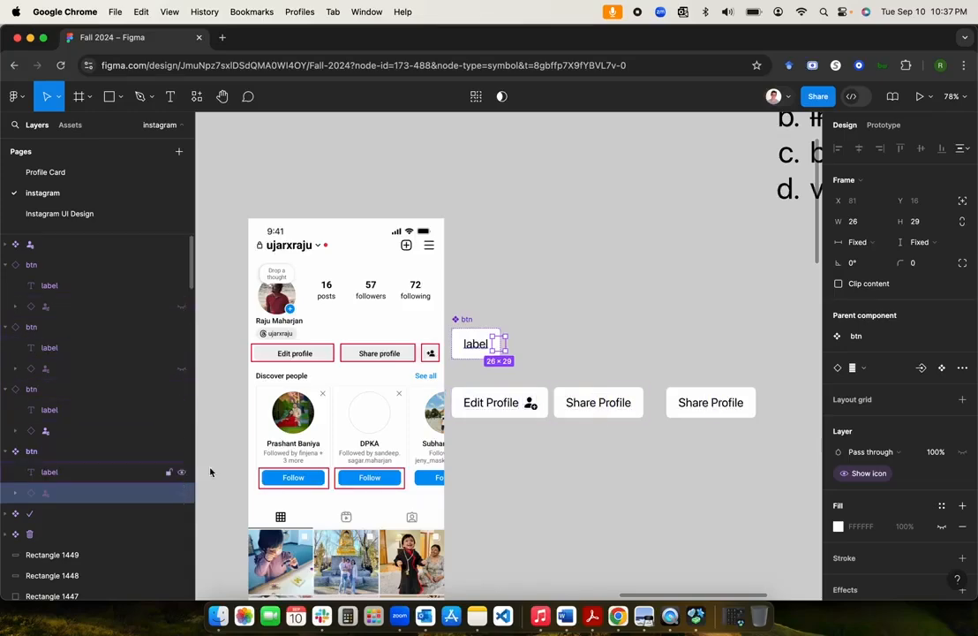
Step: Turn off Show icon on the Edit Profile button so it is text-only
click(568, 336)
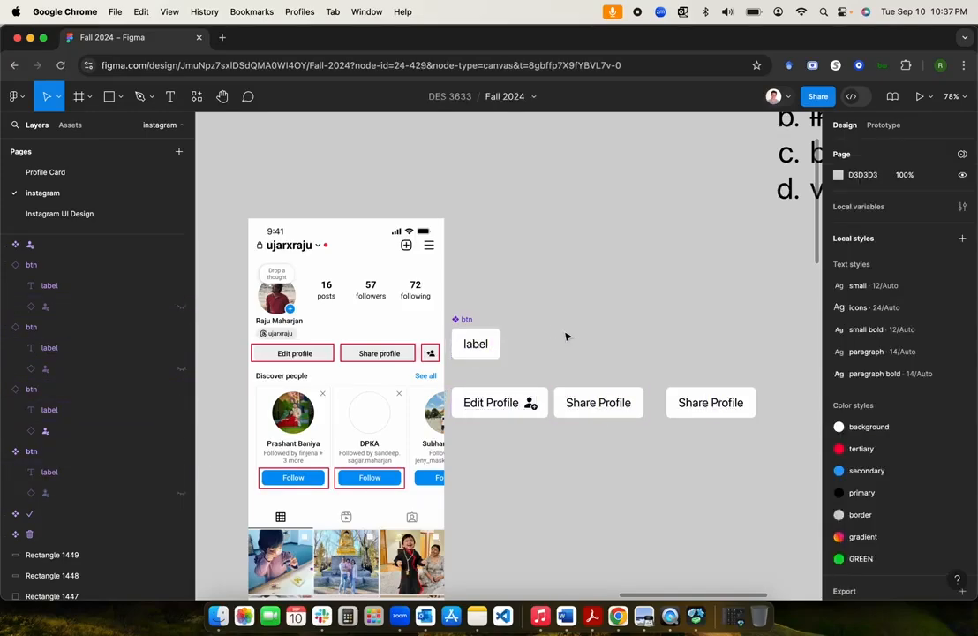
click(488, 413)
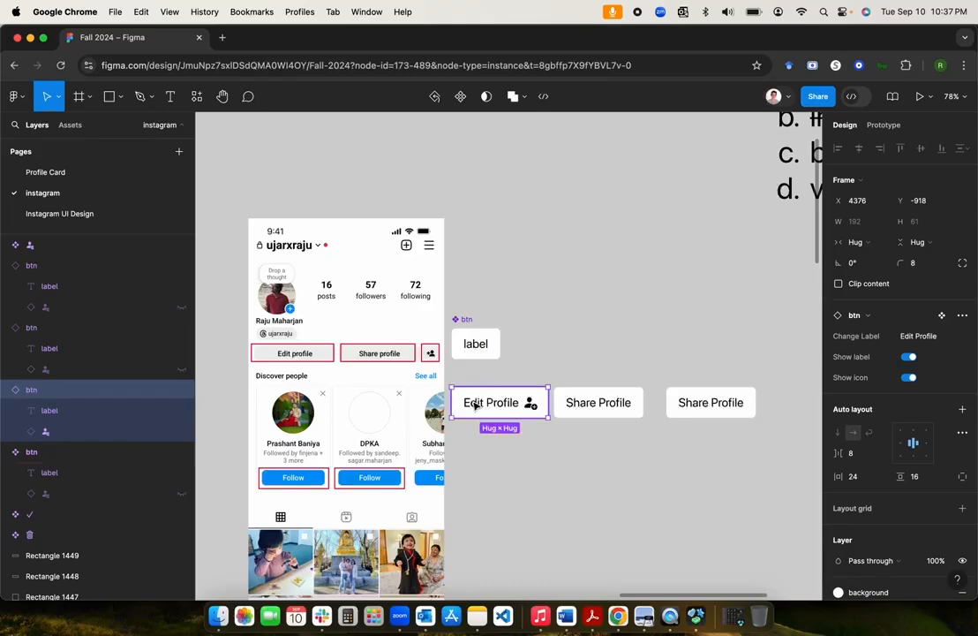
click(601, 403)
click(713, 406)
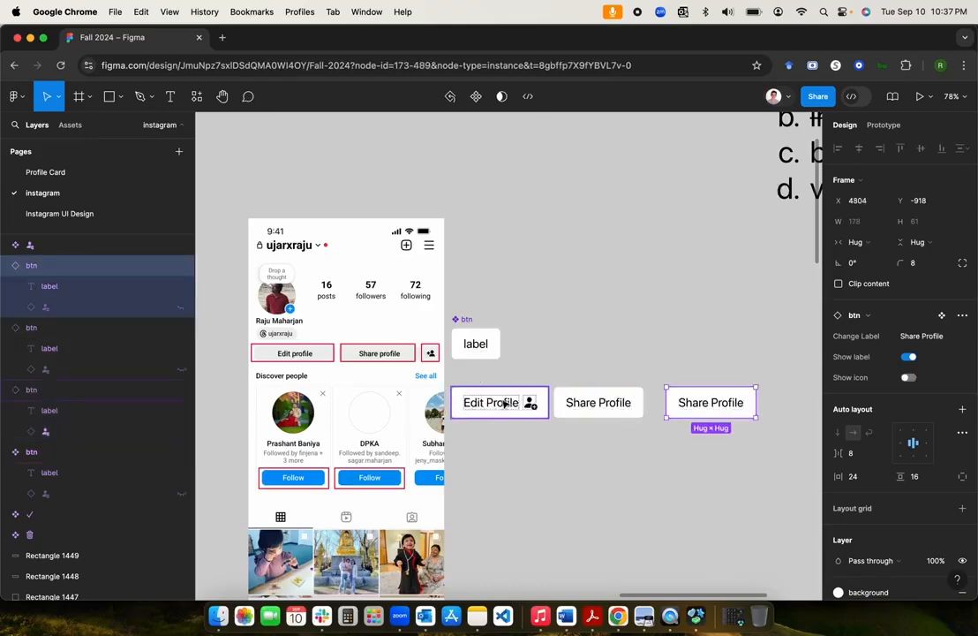
click(505, 403)
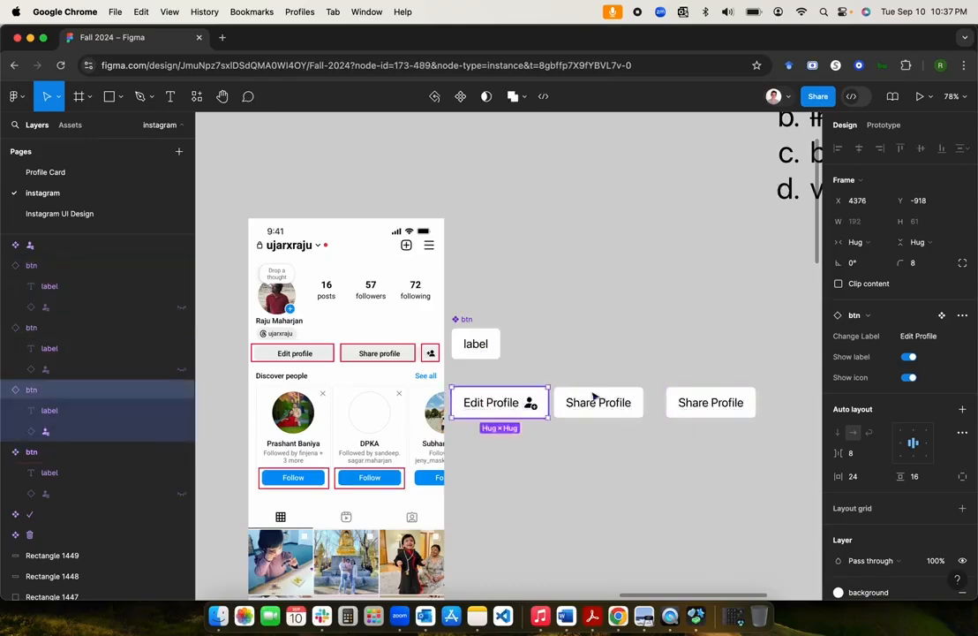
click(908, 377)
Step: Make the right button icon-only: Show icon on, Show label off
click(627, 401)
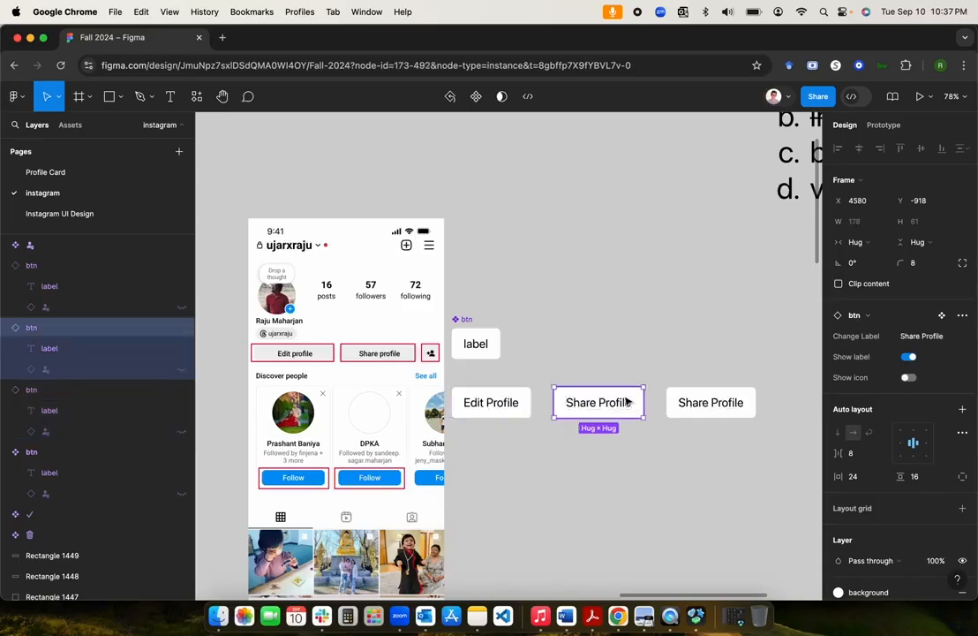
click(749, 399)
click(910, 378)
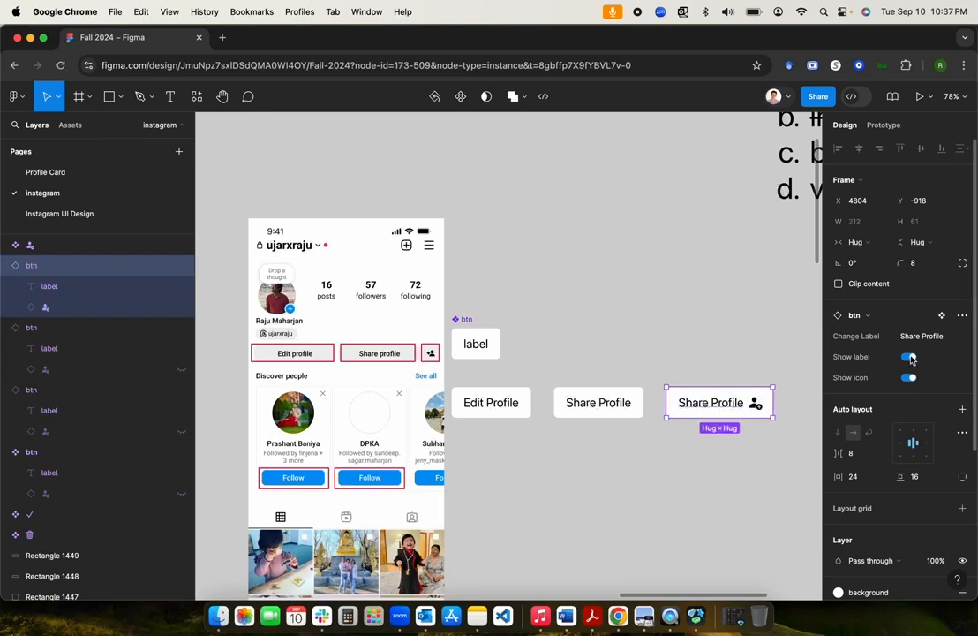
click(910, 357)
Step: Nudge Edit Profile and the btn component right to line up with the other buttons
click(738, 346)
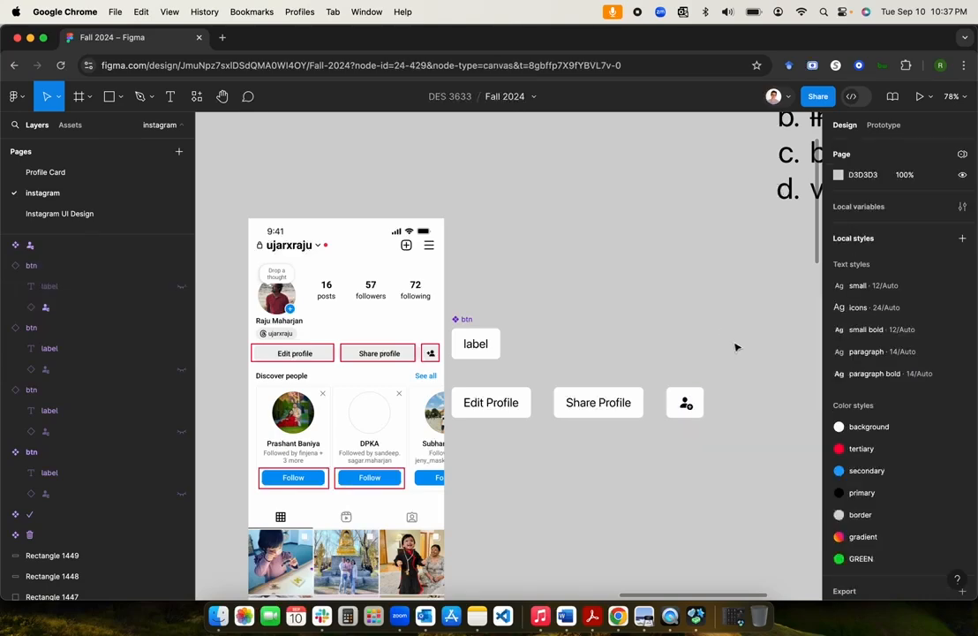
click(685, 404)
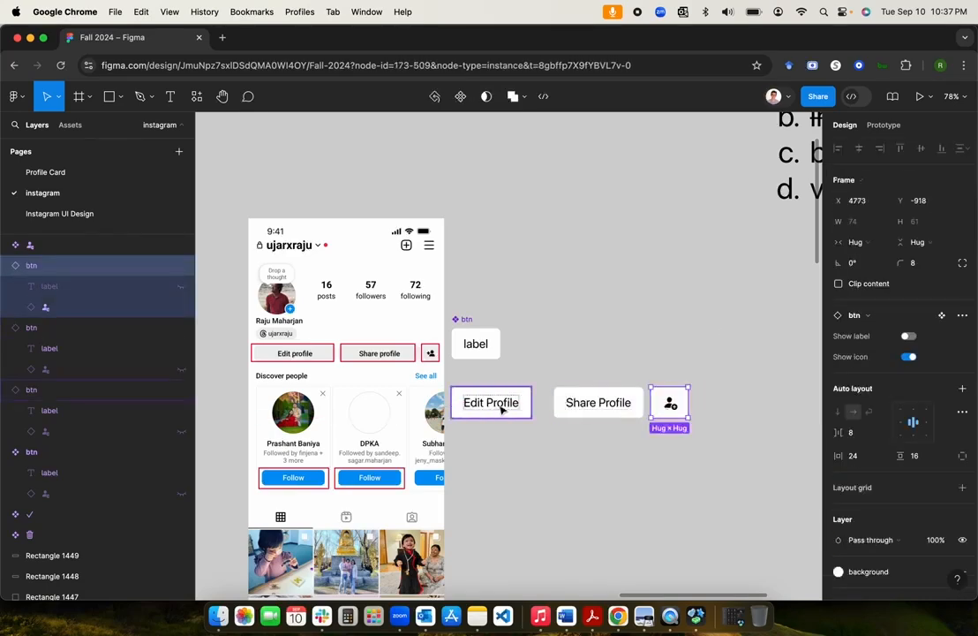
drag(501, 408, 511, 406)
click(618, 315)
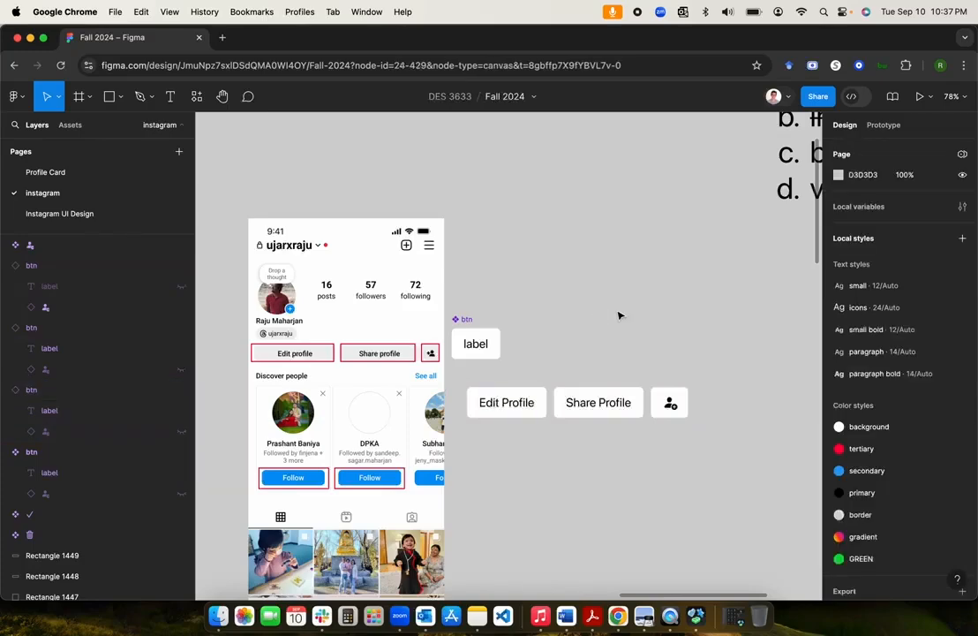
mouse_move(465, 313)
mouse_down()
mouse_move(485, 319)
mouse_move(481, 311)
mouse_up()
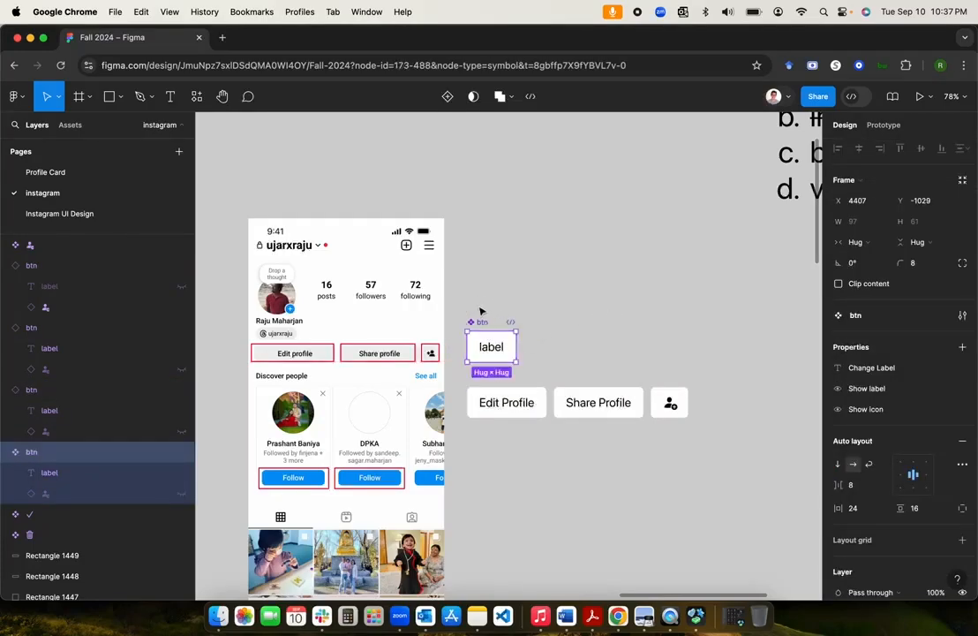
Step: Switch the btn component's fill to the 'border' colour style, then marquee-select all four buttons
click(550, 310)
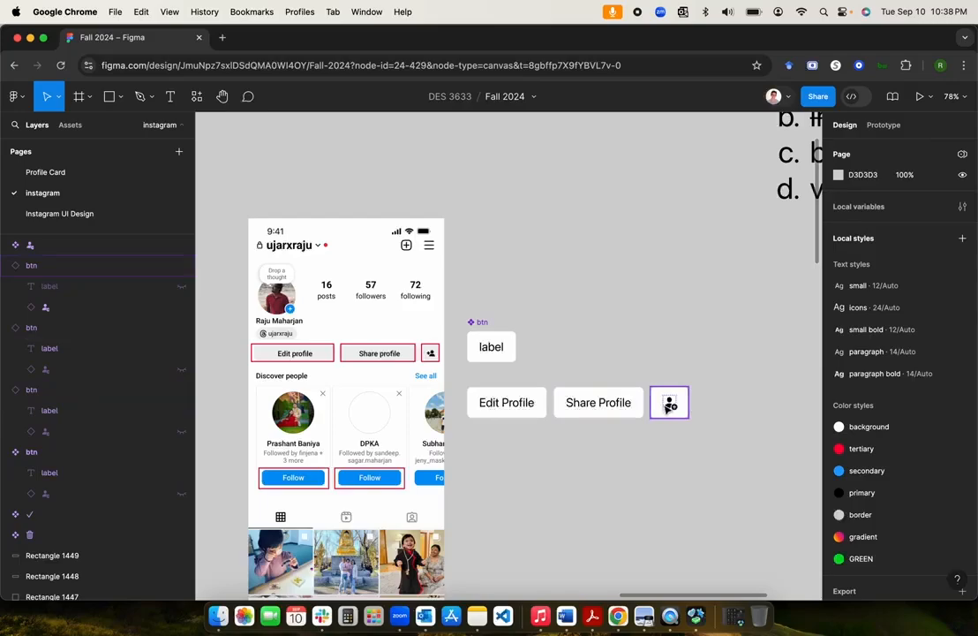
scroll(482, 379, up, 5)
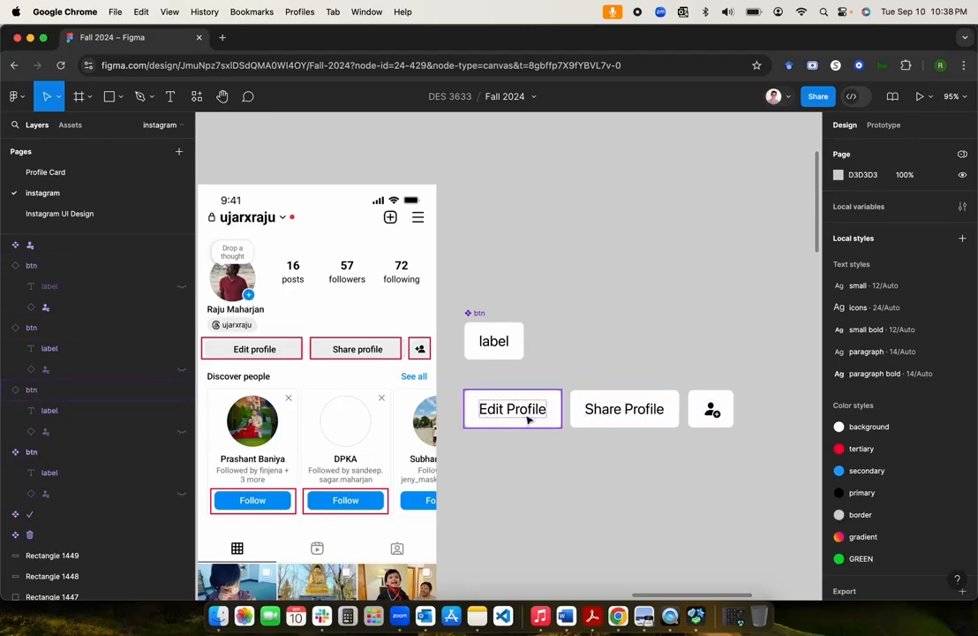
click(483, 319)
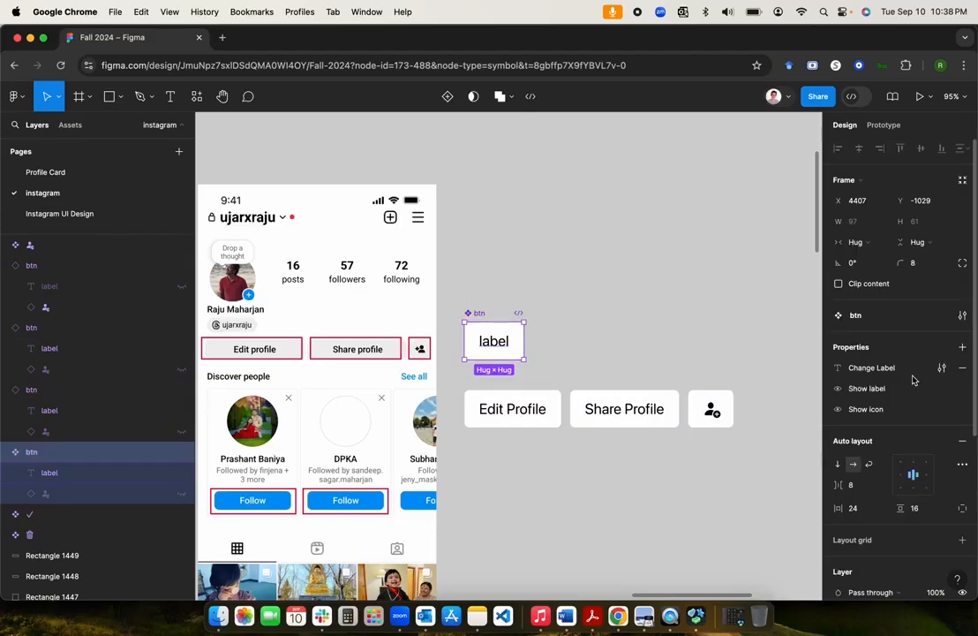
scroll(913, 380, down, 4)
click(838, 479)
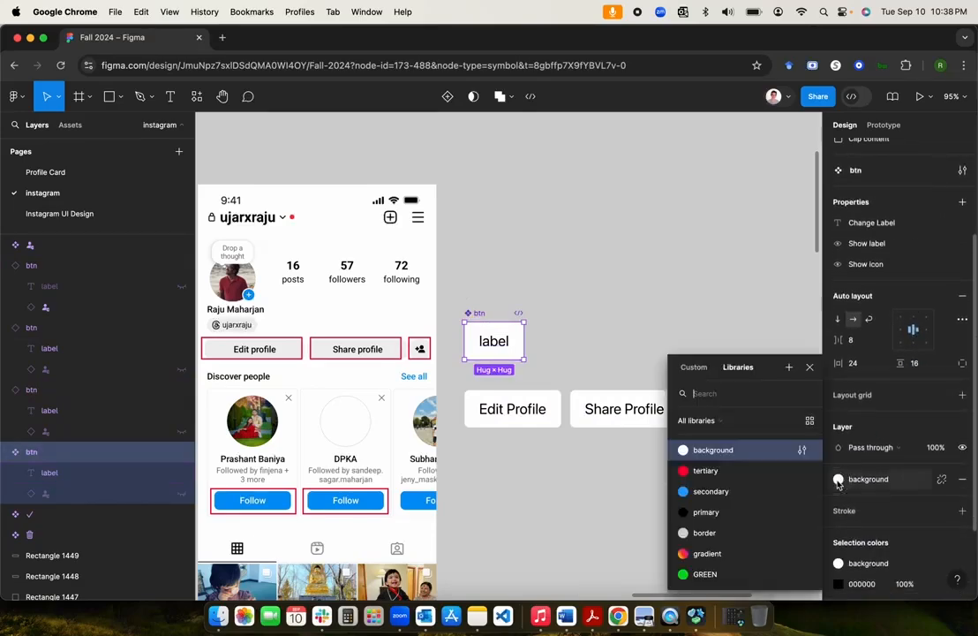
click(712, 535)
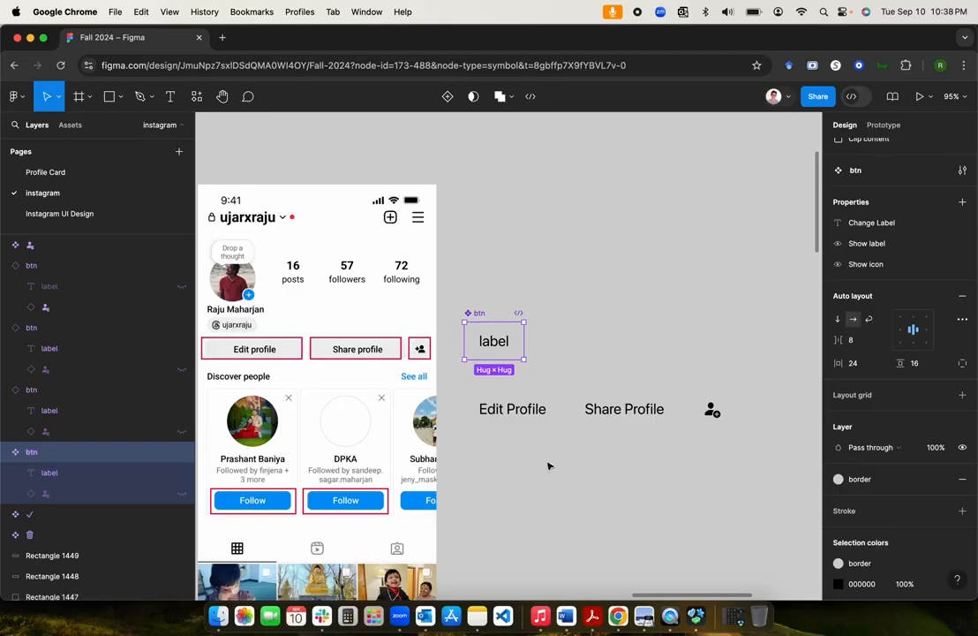
click(488, 457)
drag(465, 457, 753, 310)
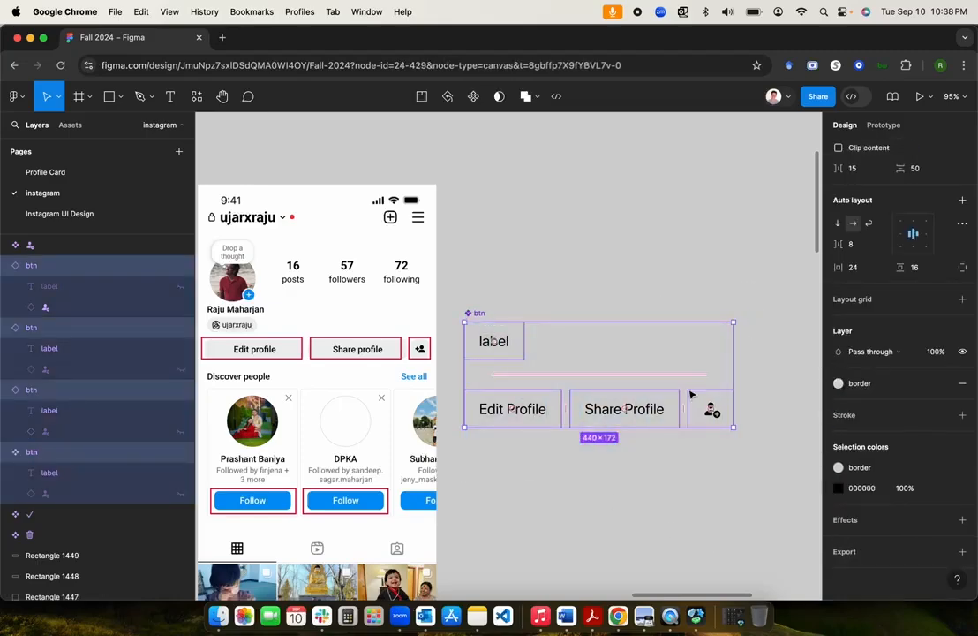
Step: Cut the four buttons and paste them below the list items in the molecules section
key(super+x)
scroll(527, 378, left, 8)
scroll(527, 378, down, 5)
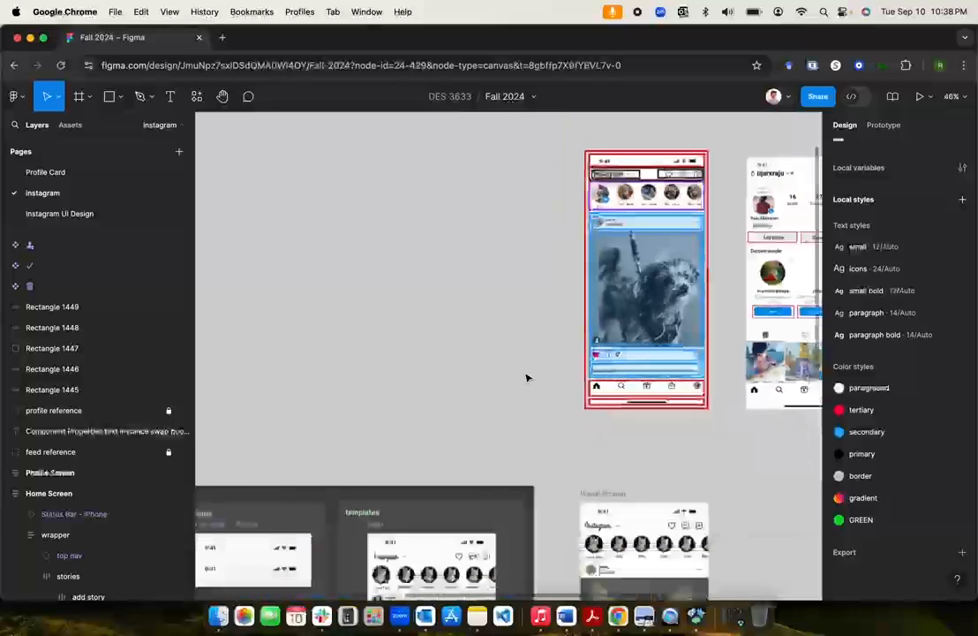
scroll(527, 378, down, 3)
scroll(526, 378, left, 4)
scroll(527, 378, down, 2)
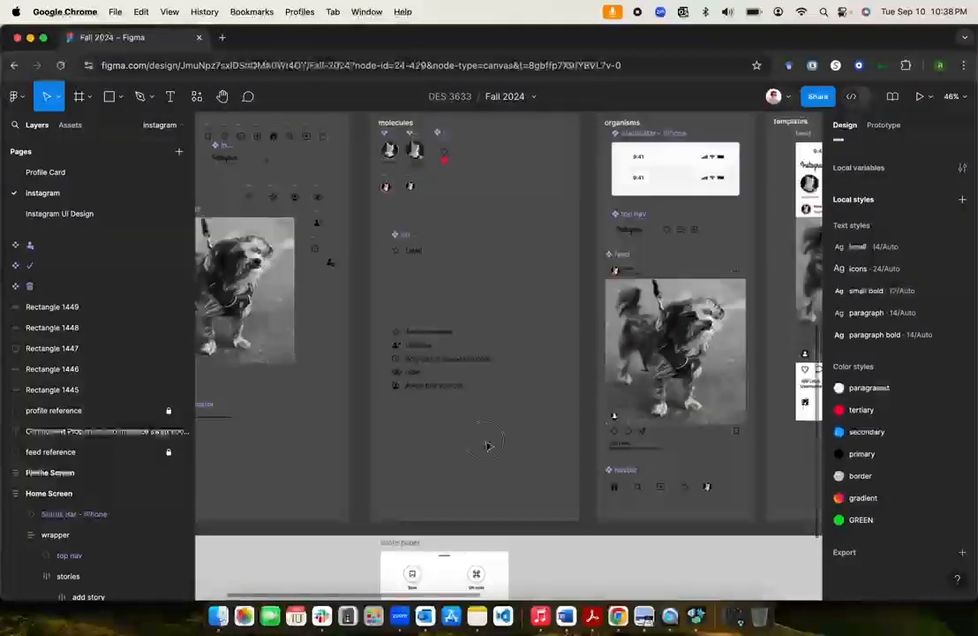
key(super+v)
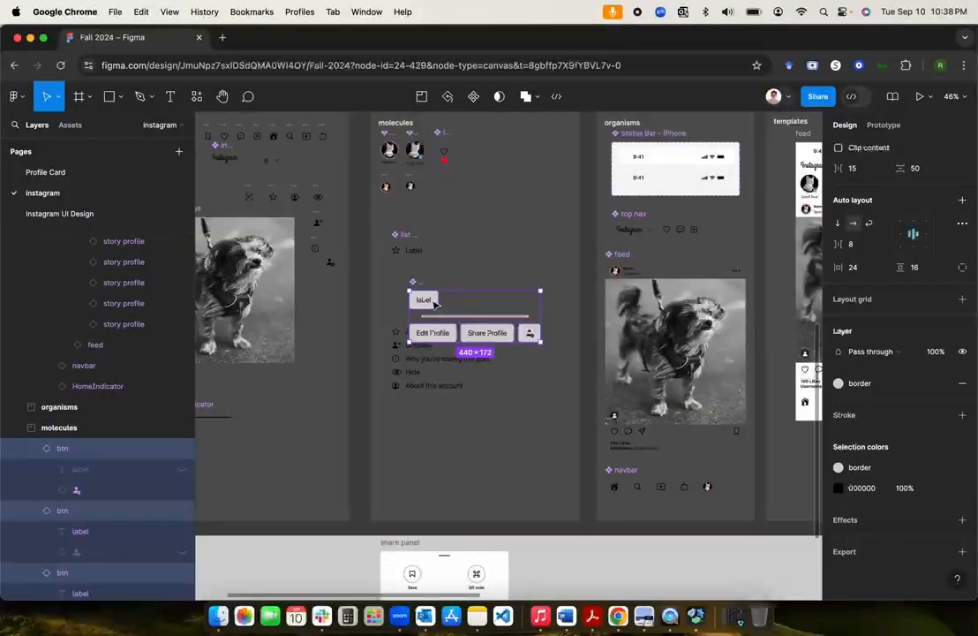
drag(433, 305, 417, 443)
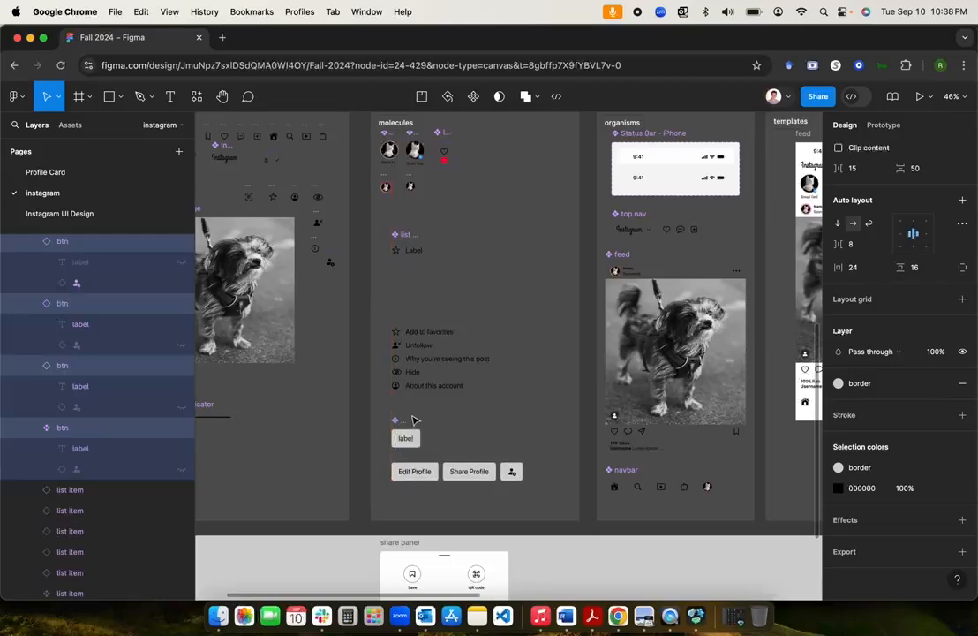
Step: Select the Edit Profile, Share Profile and icon-only instances together
scroll(431, 433, up, 2)
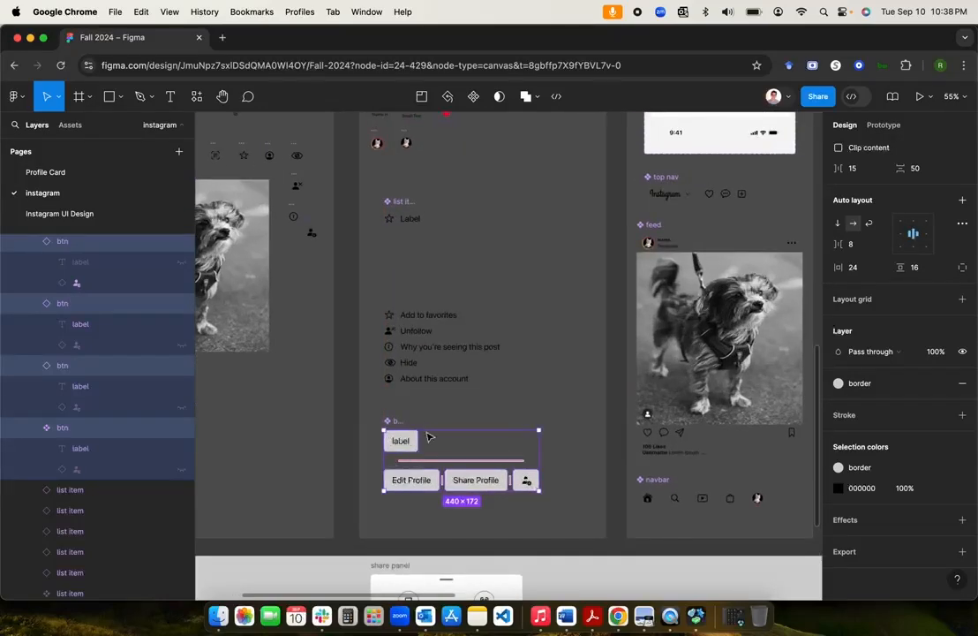
click(412, 420)
click(402, 446)
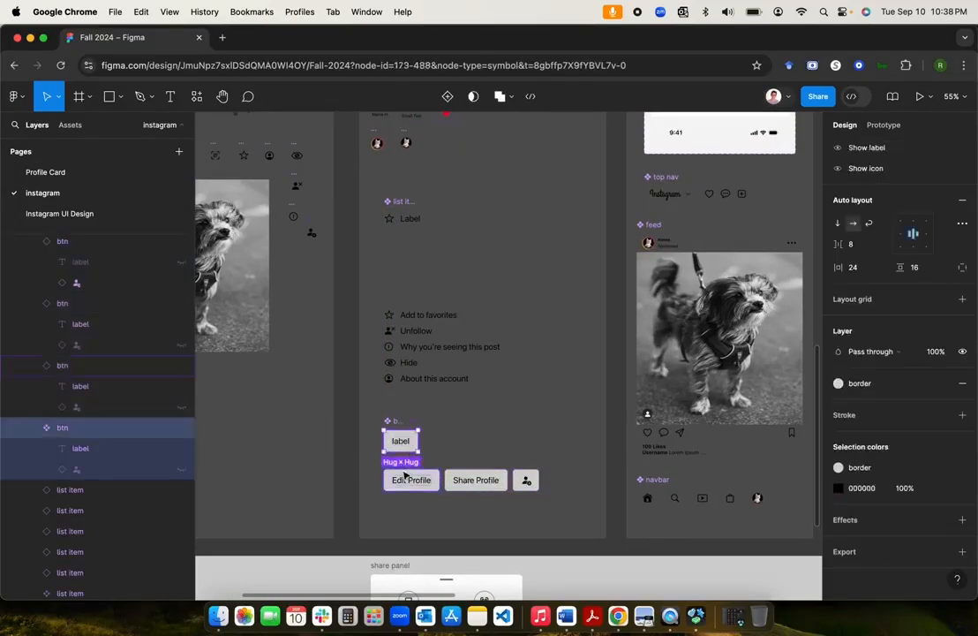
click(404, 477)
shift+click(477, 479)
shift+click(528, 481)
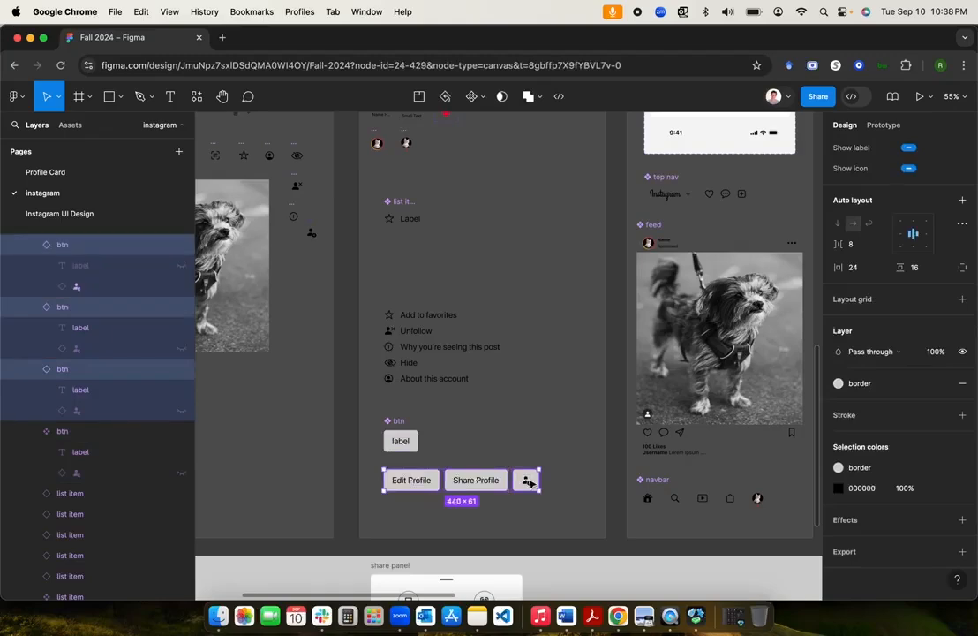
click(565, 485)
scroll(566, 484, down, 5)
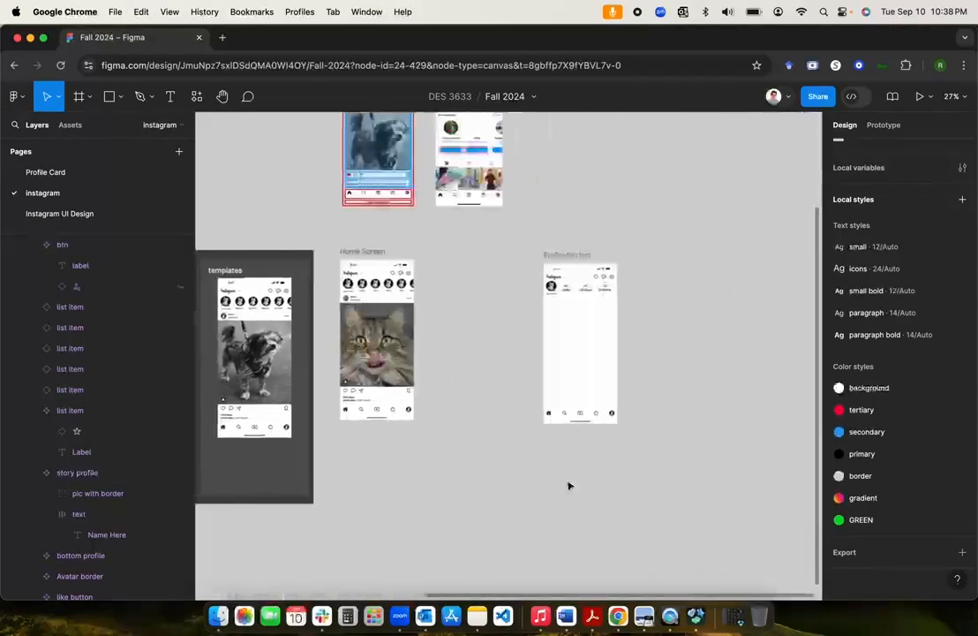
Step: Paste the three buttons into the Profile Screen's content wrapper and select them
scroll(569, 486, up, 5)
click(518, 376)
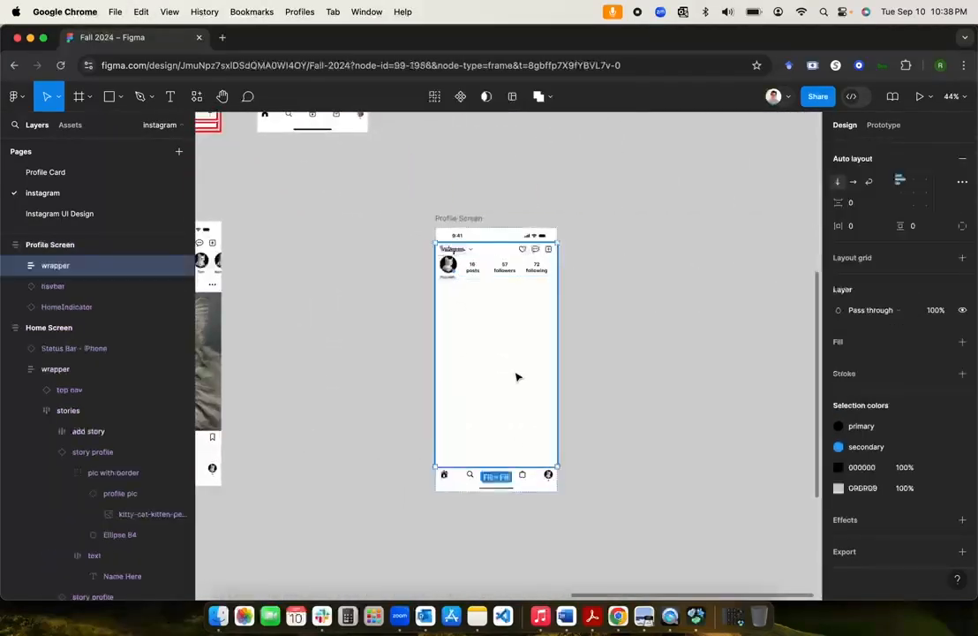
key(super+v)
click(581, 349)
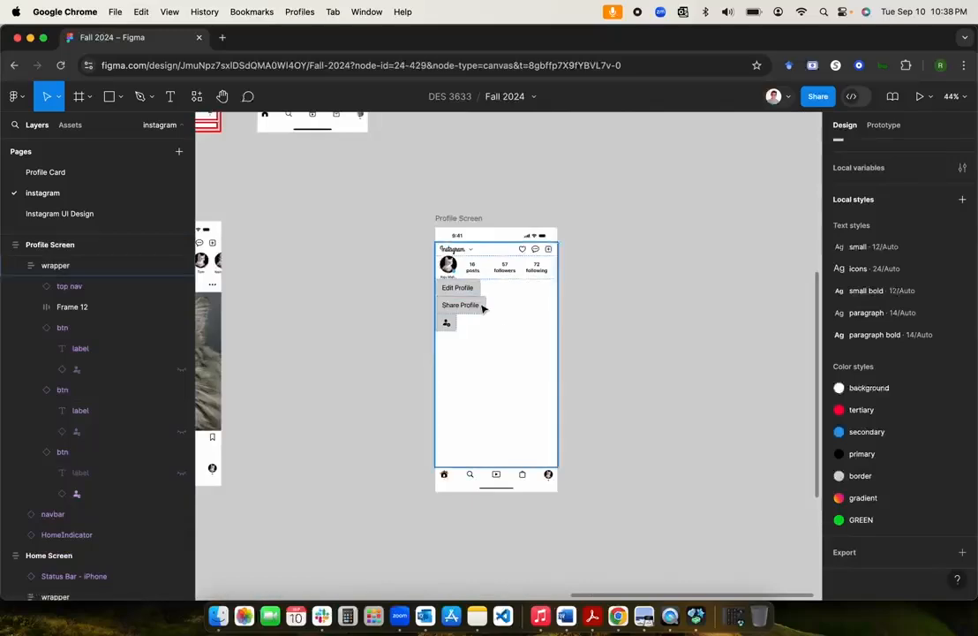
scroll(483, 306, up, 3)
scroll(483, 307, up, 2)
click(455, 276)
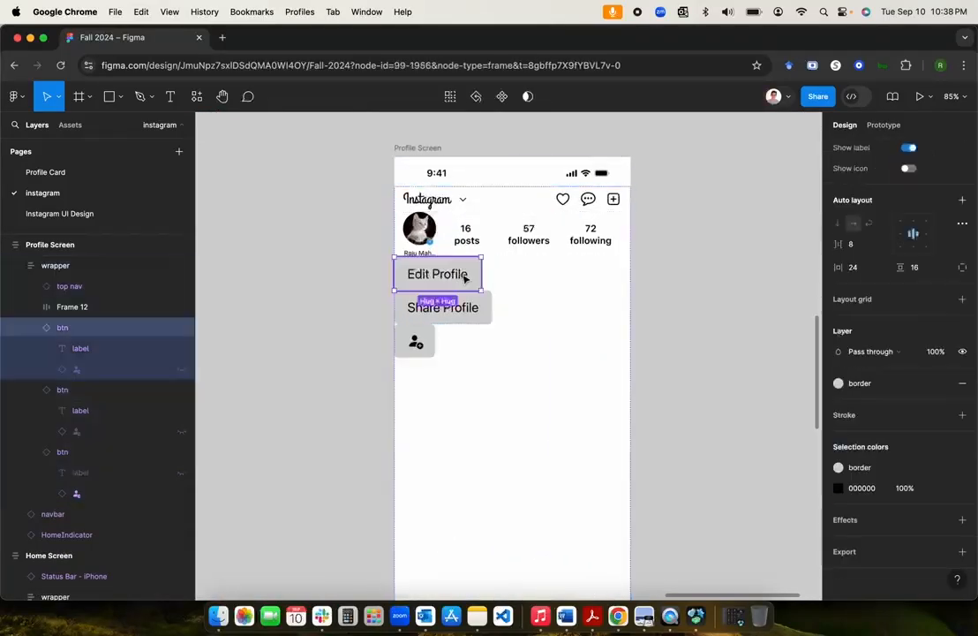
shift+click(460, 315)
shift+click(410, 346)
Step: Wrap the buttons in a horizontal auto layout row that fills the container width
scroll(484, 381, down, 5)
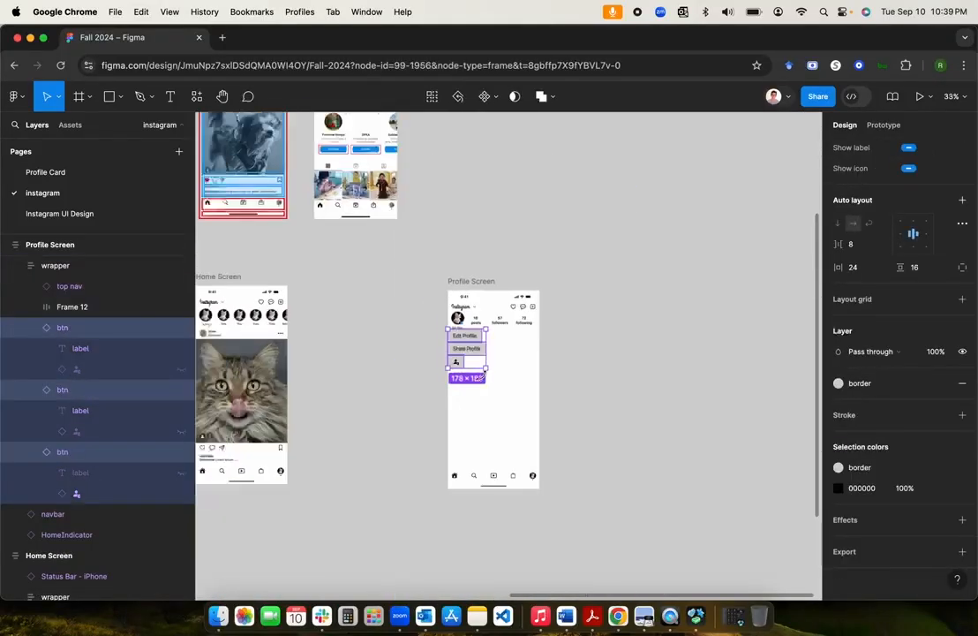
scroll(484, 381, left, 2)
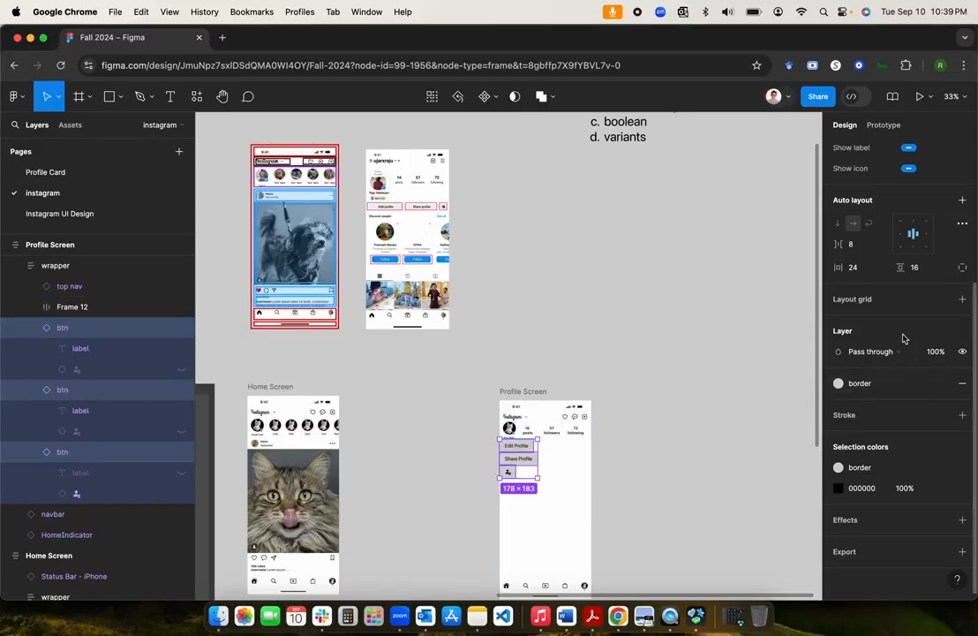
scroll(899, 336, up, 5)
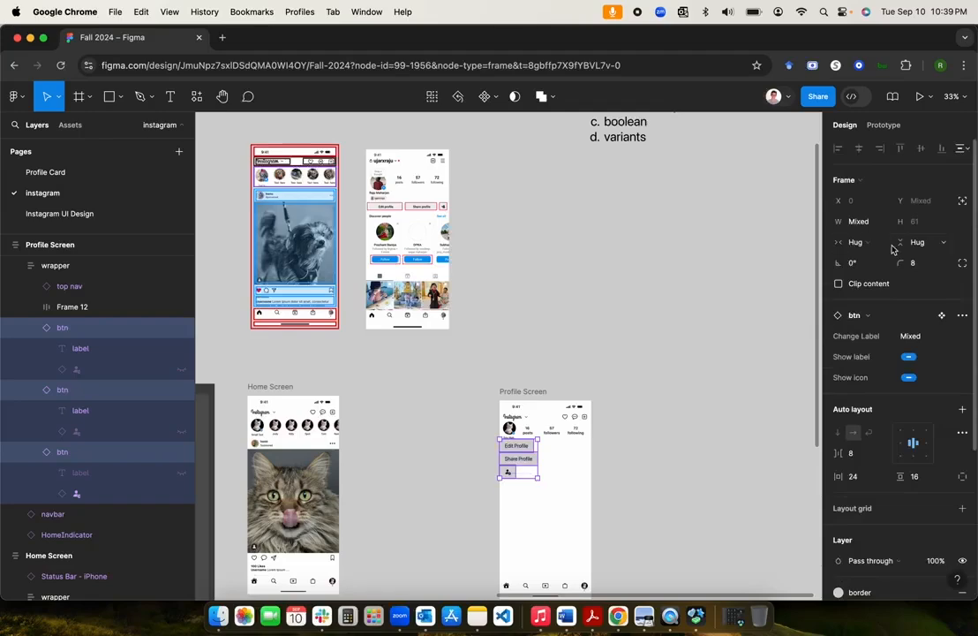
click(963, 410)
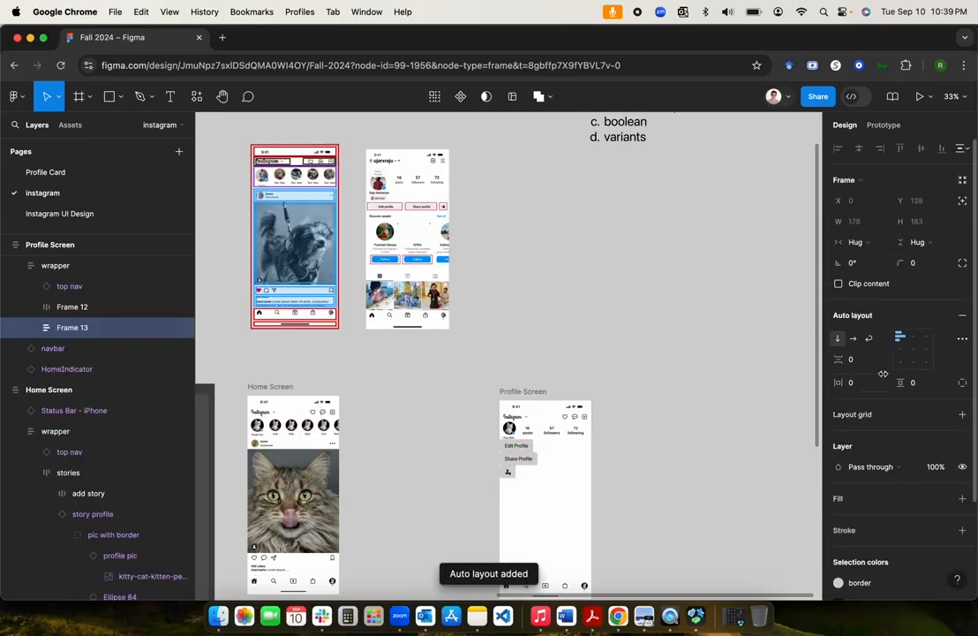
click(853, 338)
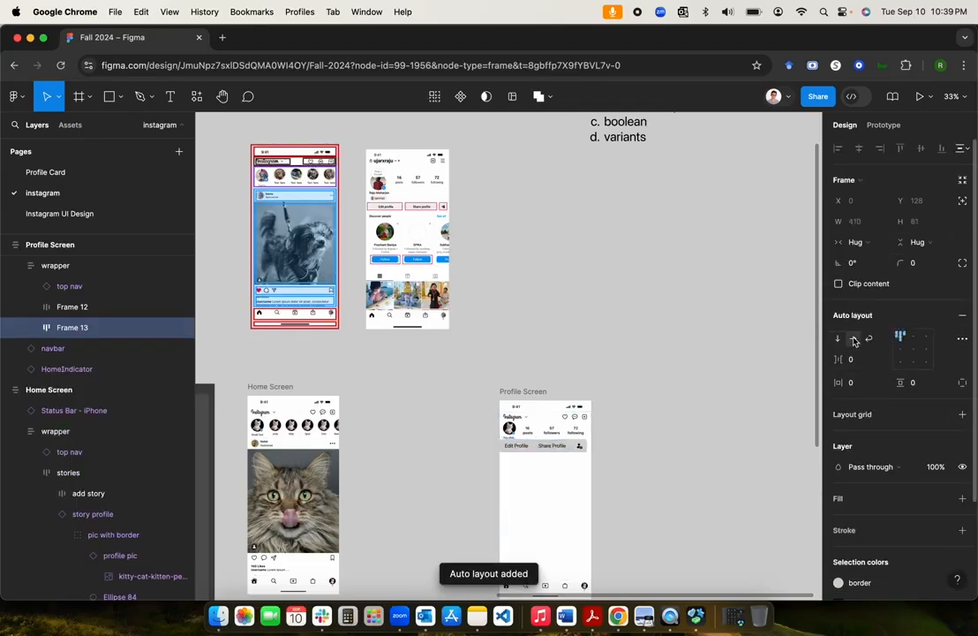
double_click(913, 349)
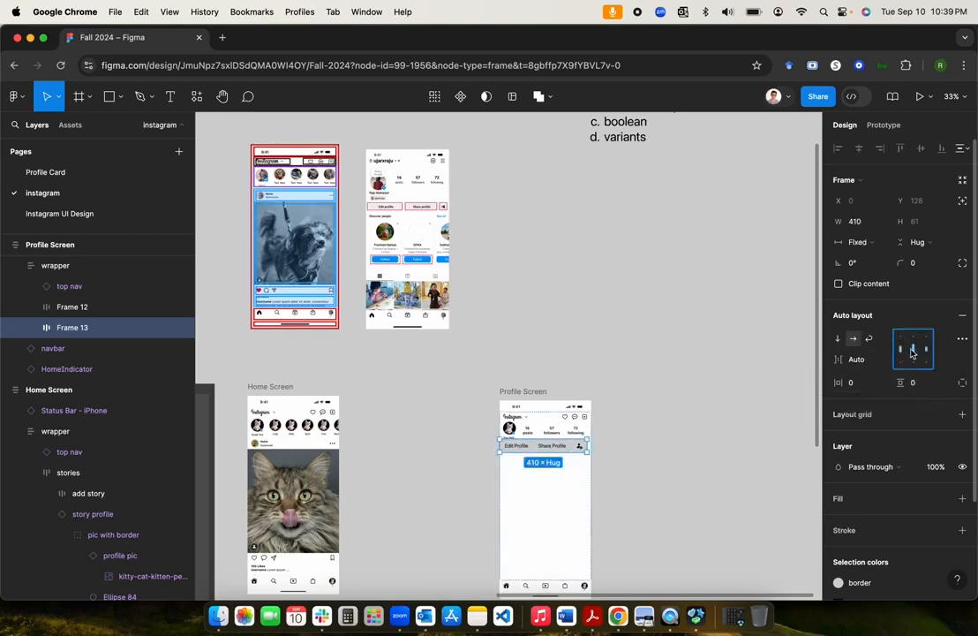
click(856, 242)
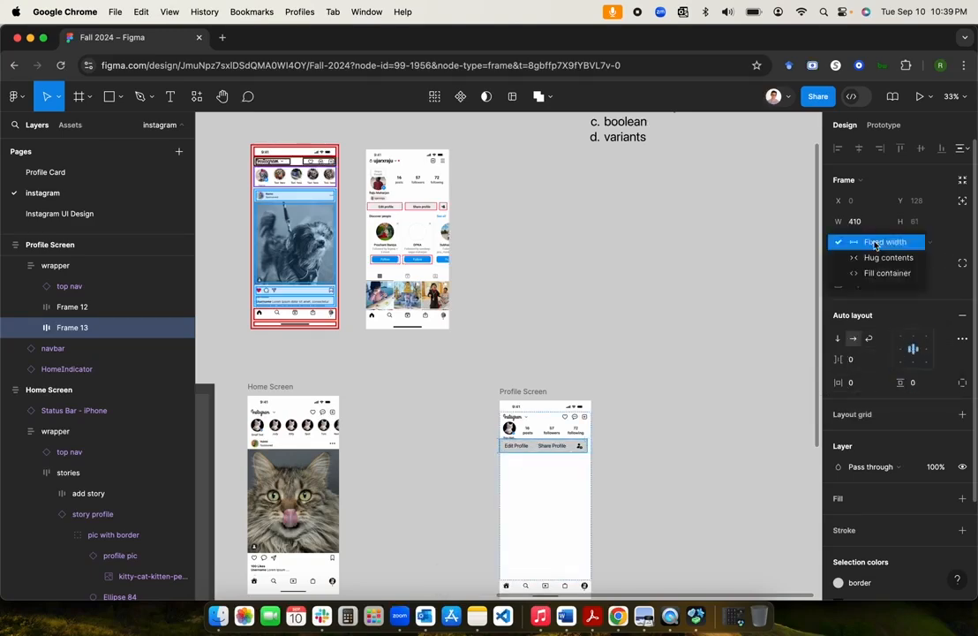
click(878, 273)
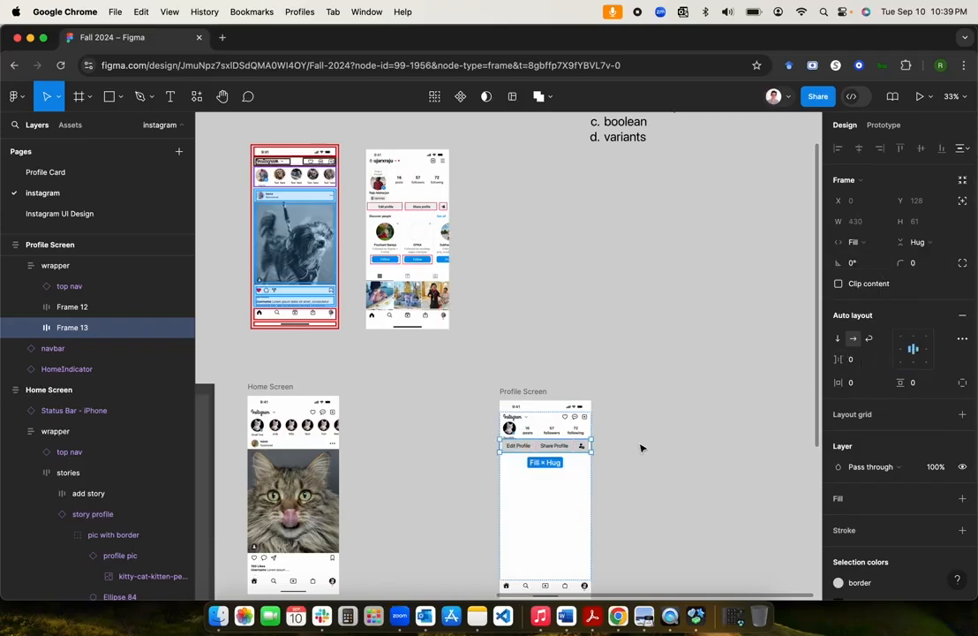
Step: Give the button row padding 16 horizontal, 8 vertical, and an 8 gap
click(860, 383)
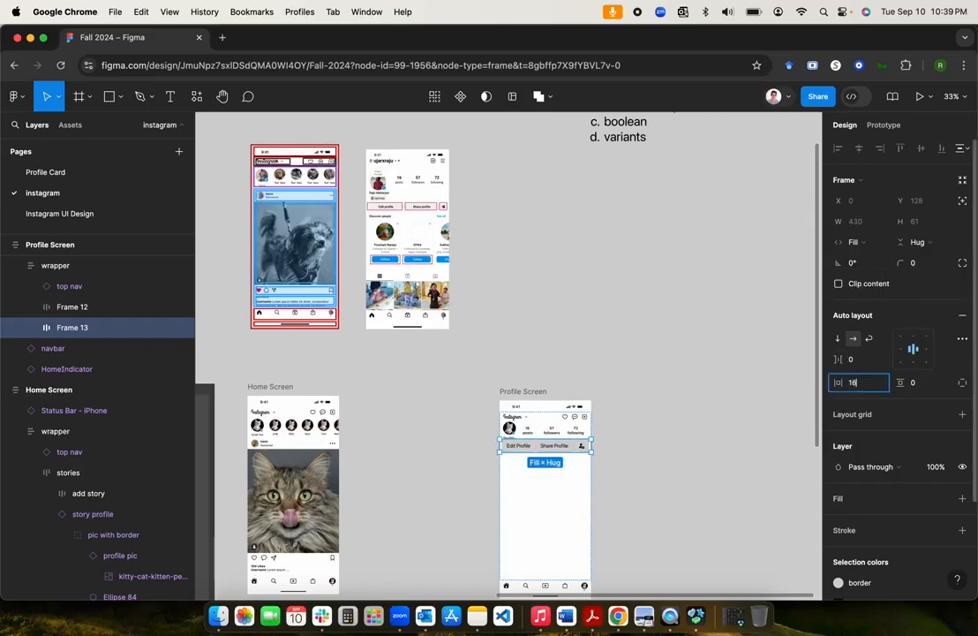
text(16)
key(Tab)
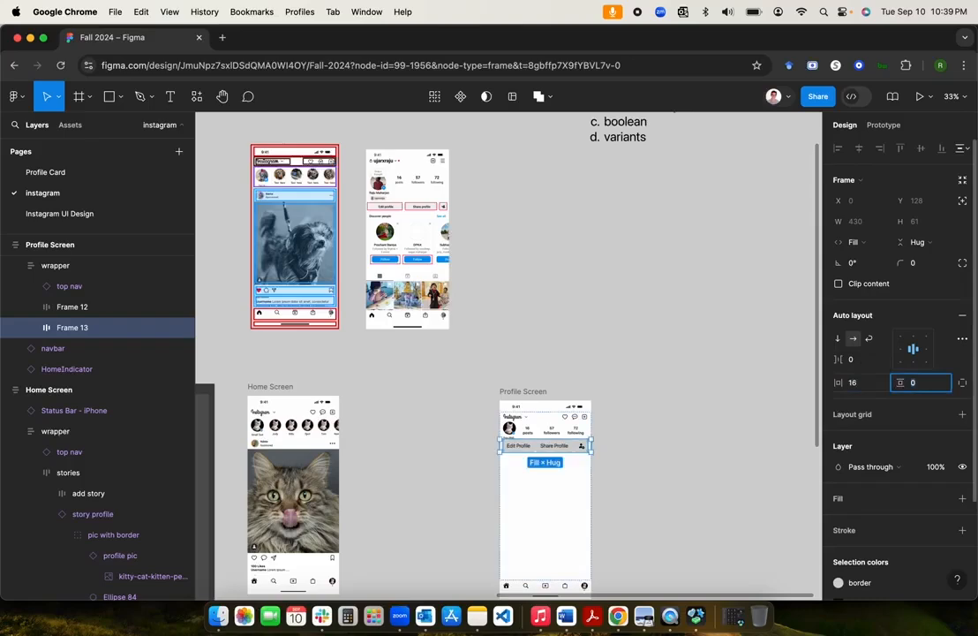
key(Return)
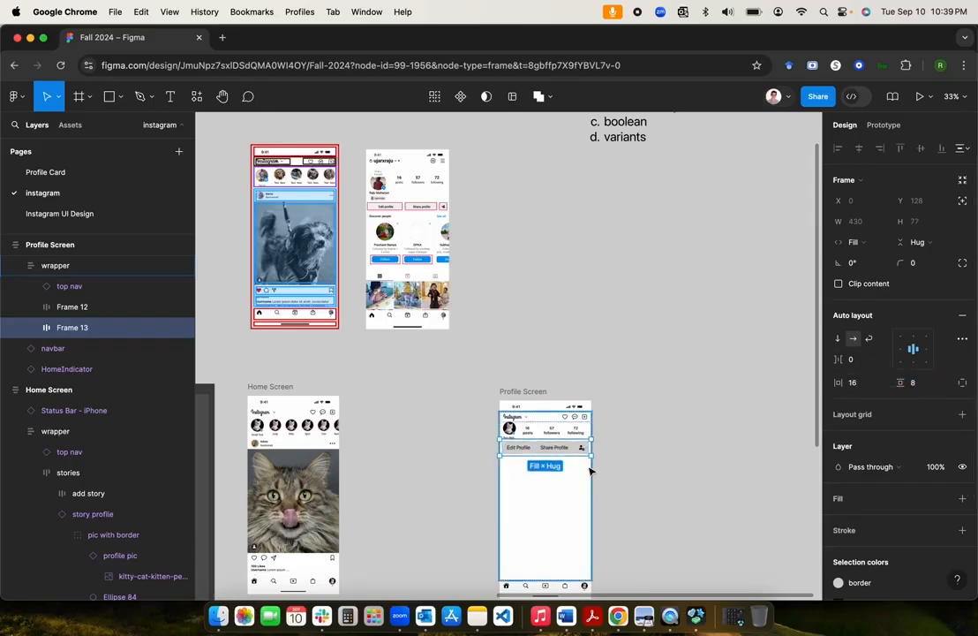
scroll(590, 467, up, 5)
click(859, 362)
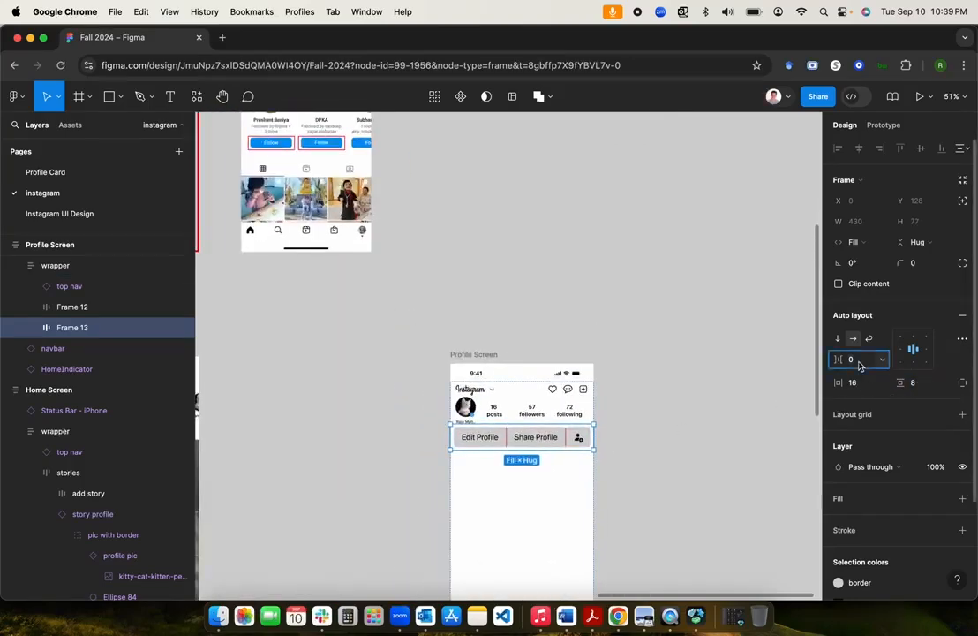
text(8)
key(Return)
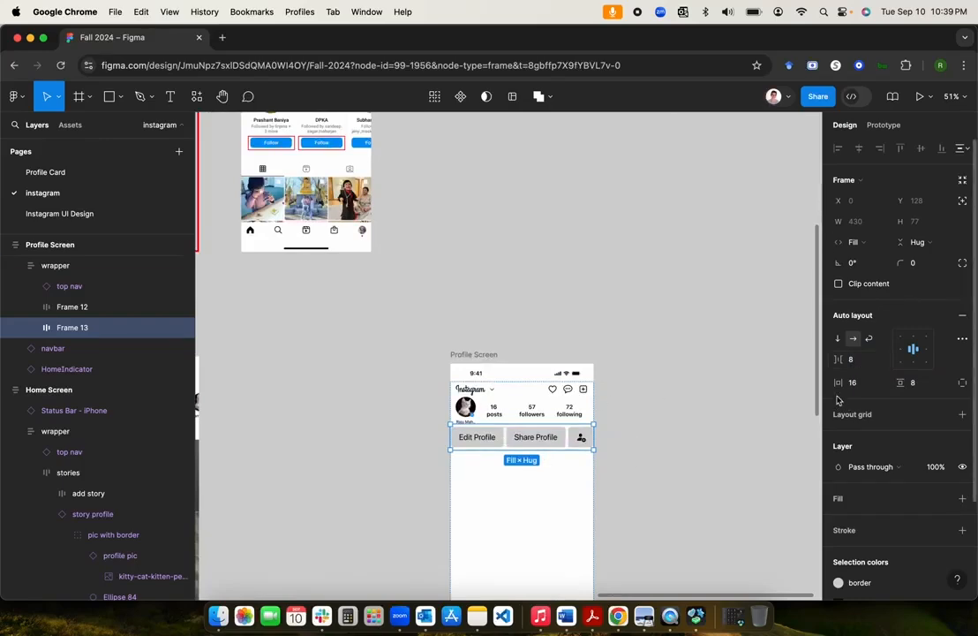
scroll(494, 481, up, 5)
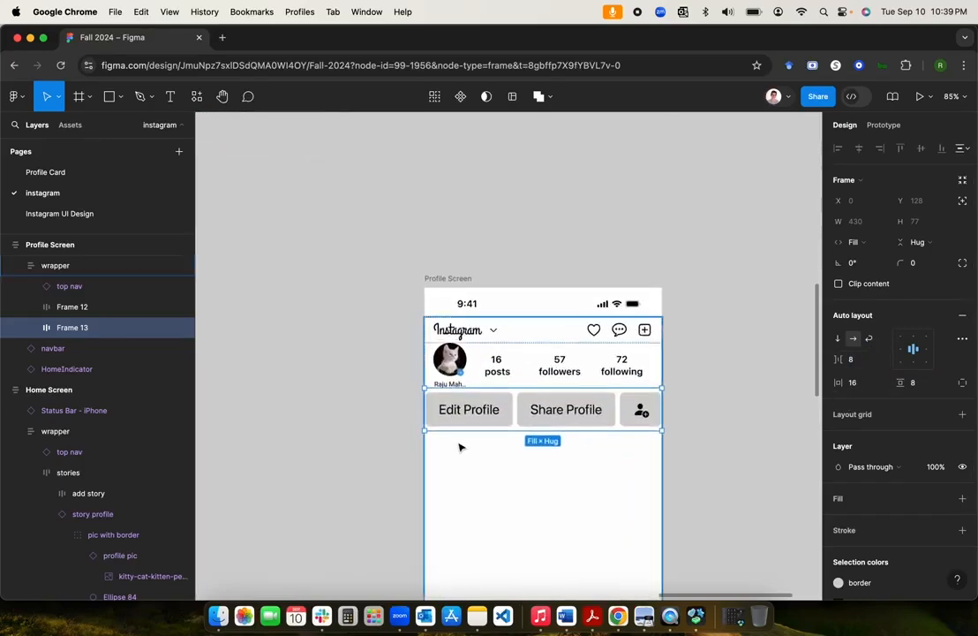
click(479, 403)
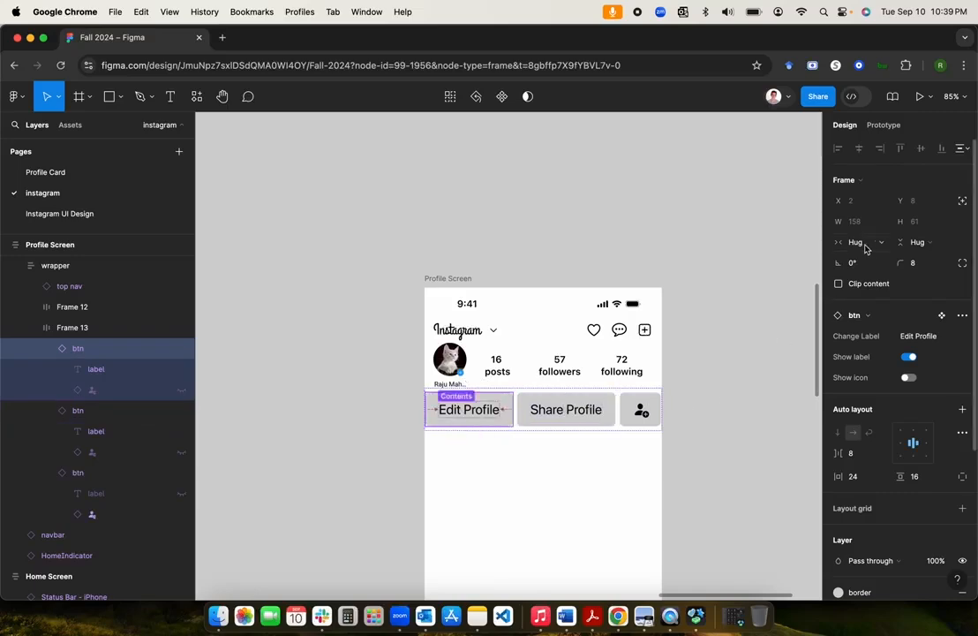
Step: Apply the 'paragraph' text style to the btn component's label layer
scroll(720, 373, down, 5)
scroll(720, 373, up, 1)
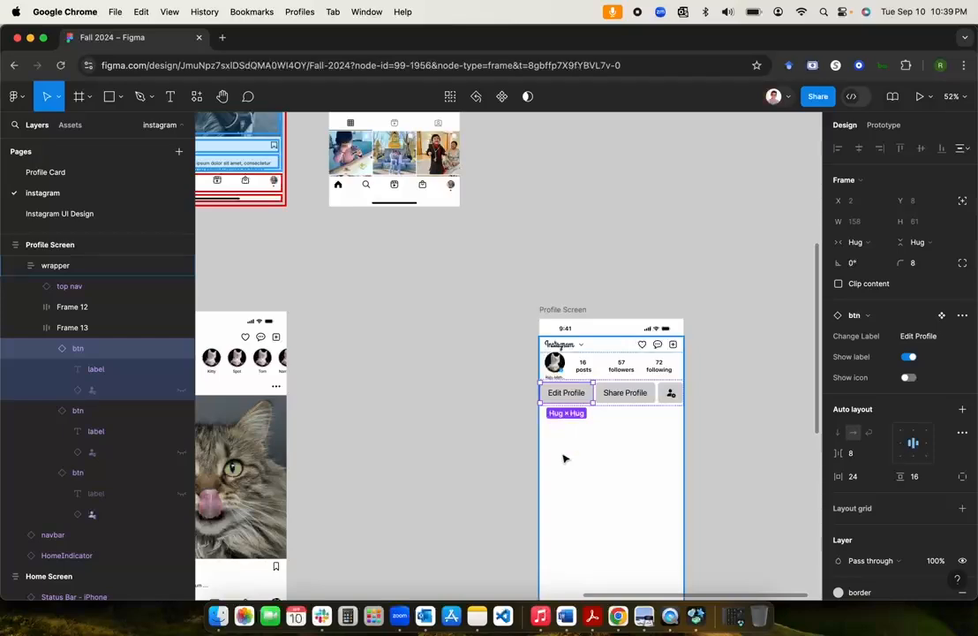
scroll(565, 458, up, 3)
scroll(565, 458, down, 3)
scroll(564, 458, up, 3)
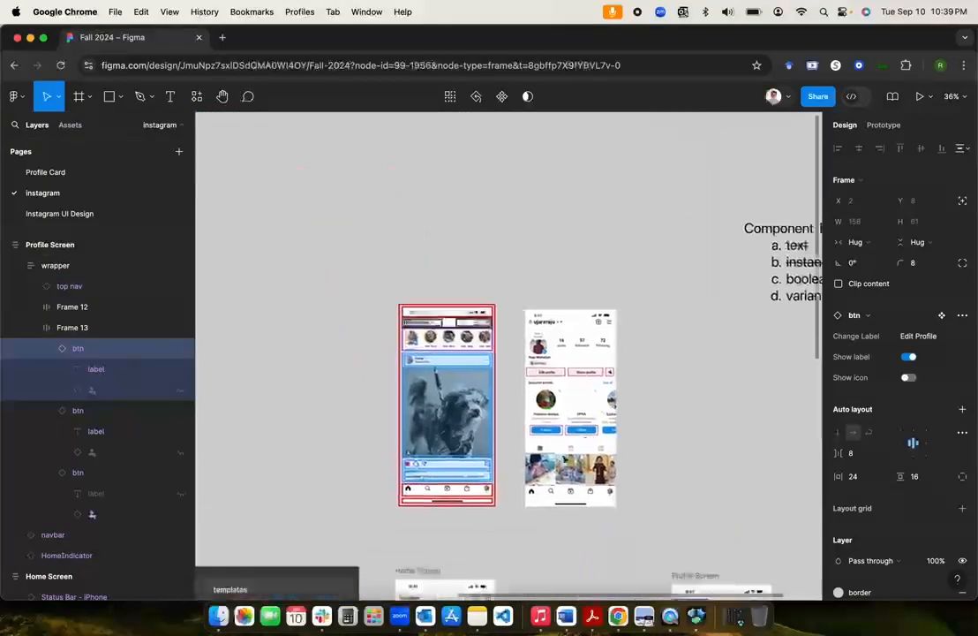
scroll(565, 458, down, 8)
scroll(565, 458, left, 6)
scroll(565, 458, left, 5)
scroll(562, 458, up, 1)
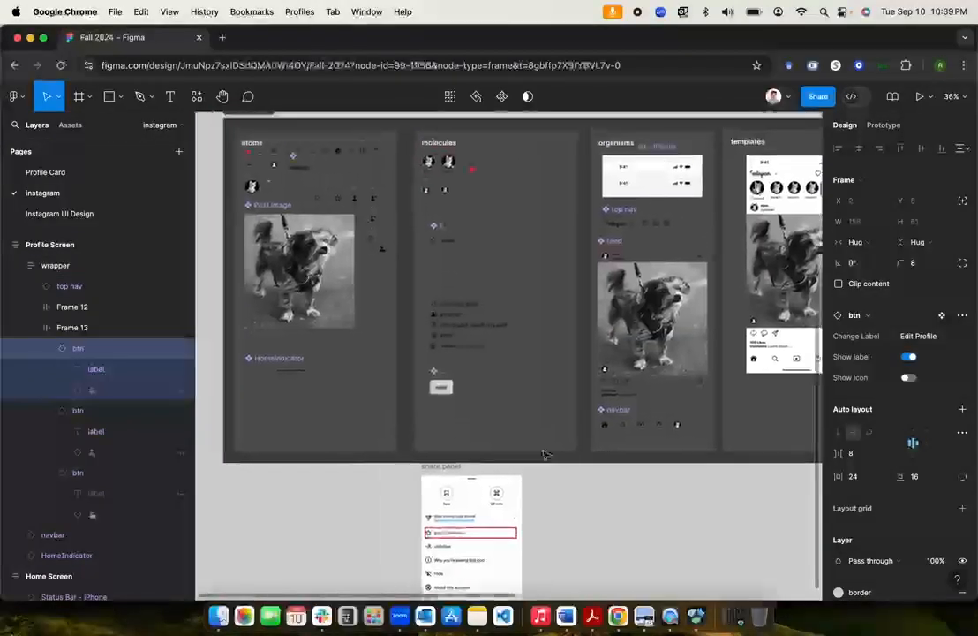
scroll(447, 418, up, 5)
click(433, 363)
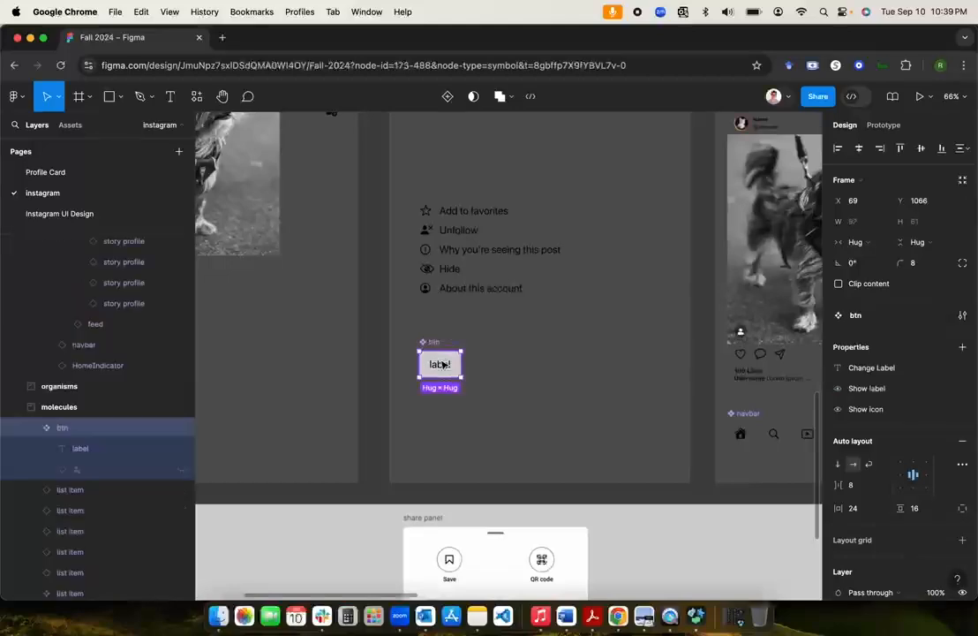
click(98, 452)
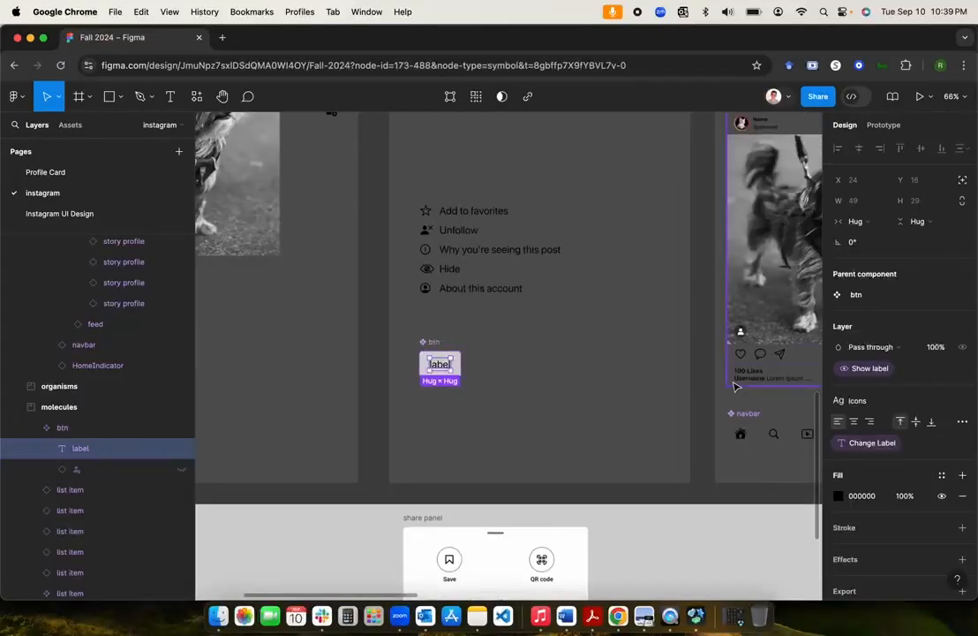
click(853, 400)
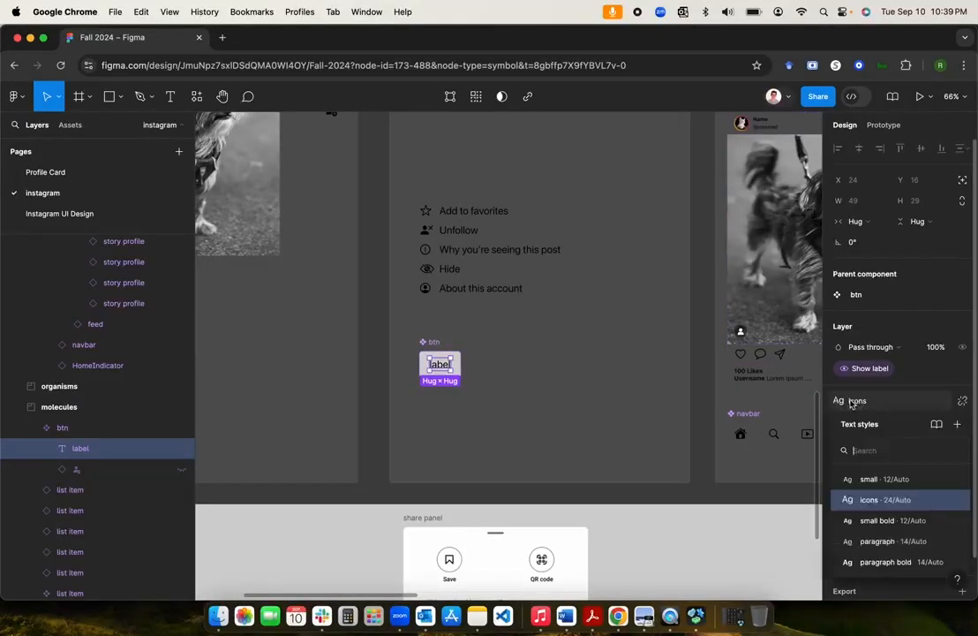
click(880, 541)
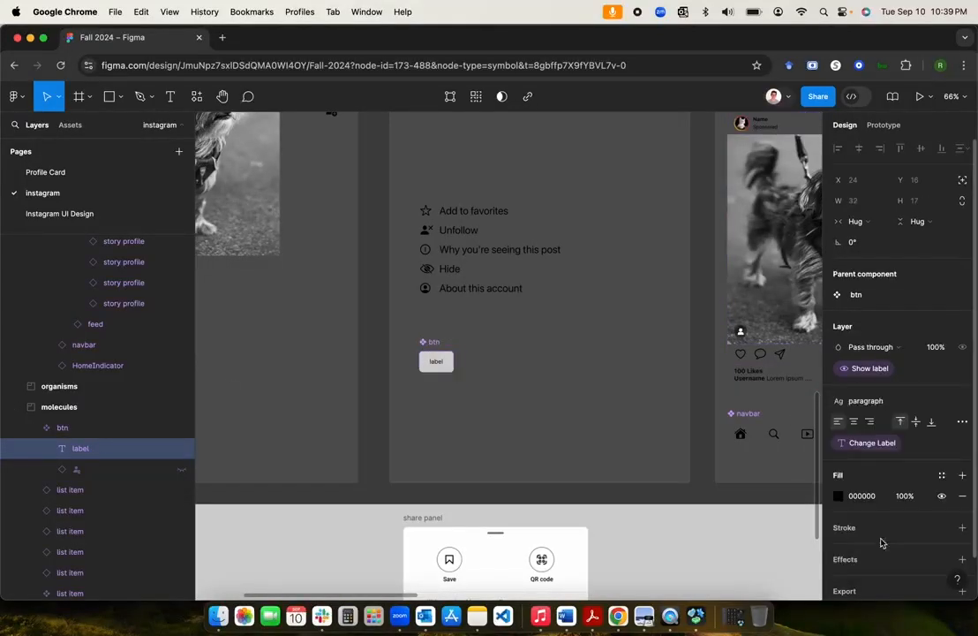
Step: Select the whole btn component and review its resized 114×61 layout
click(77, 471)
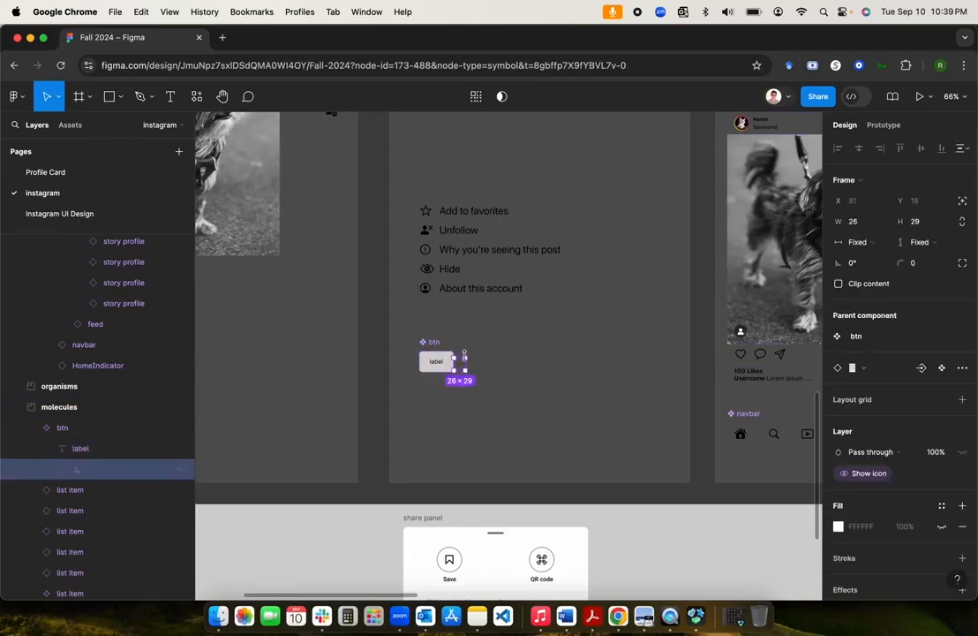
click(61, 430)
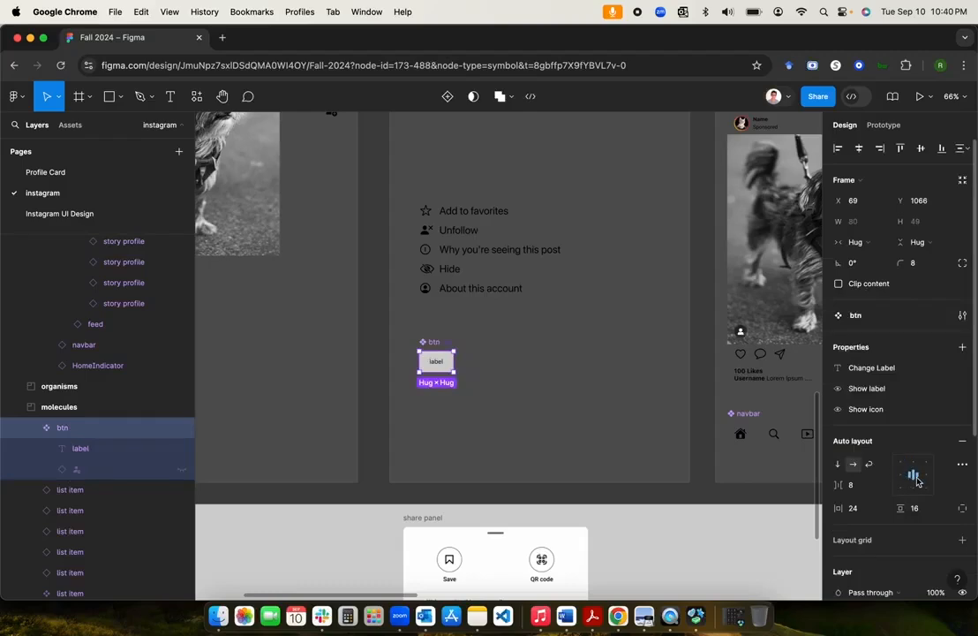
scroll(625, 427, down, 5)
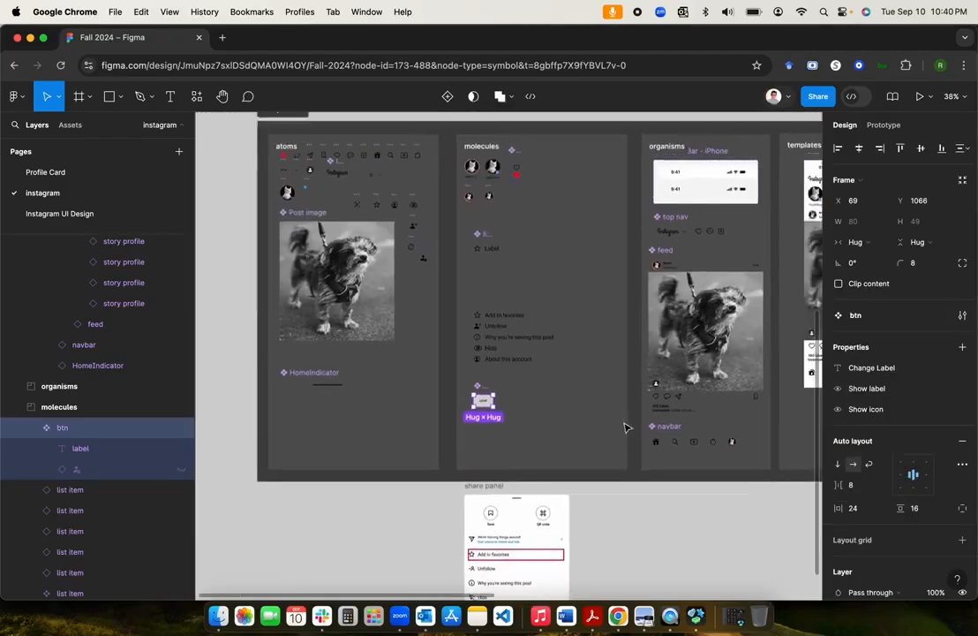
scroll(625, 427, right, 5)
scroll(625, 428, up, 2)
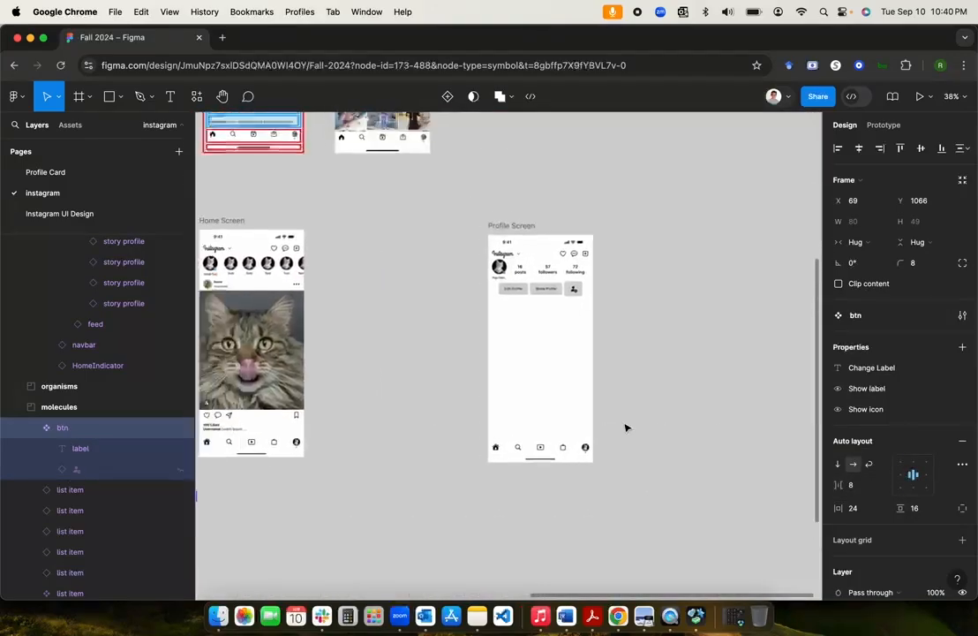
scroll(560, 316, up, 6)
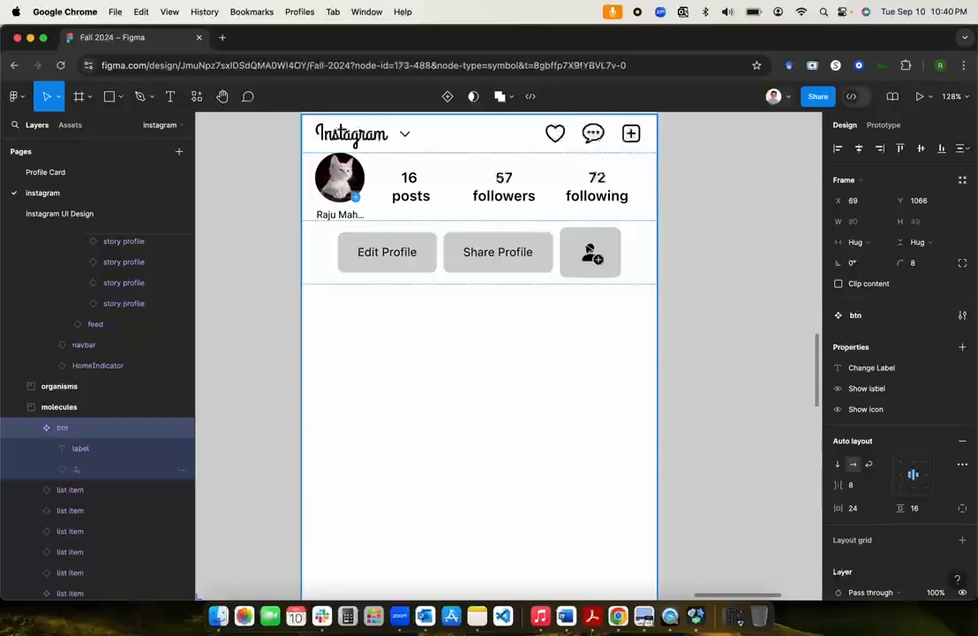
scroll(596, 256, down, 3)
scroll(596, 256, up, 4)
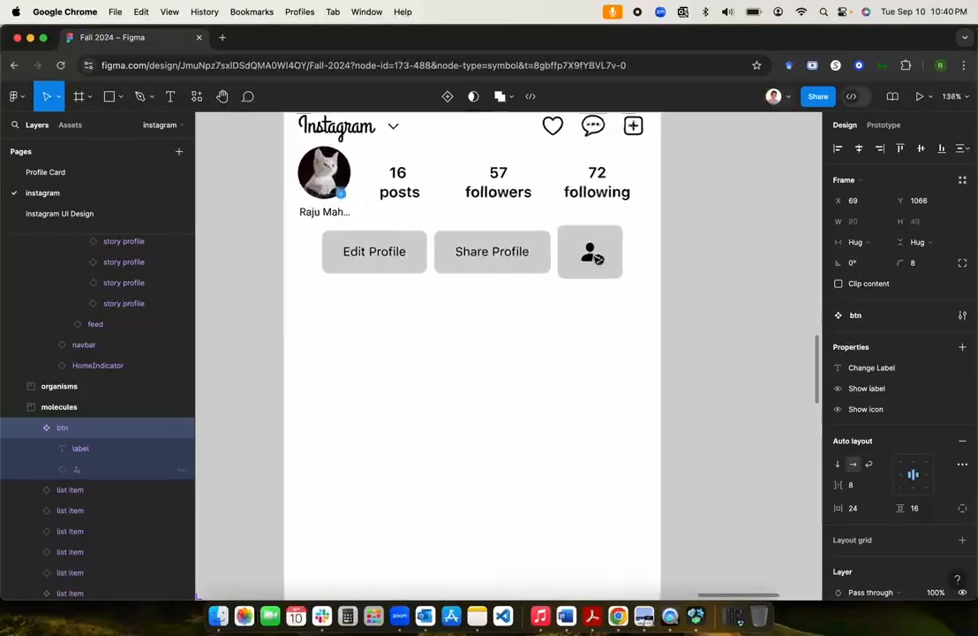
scroll(596, 256, down, 3)
scroll(595, 258, left, 5)
scroll(595, 259, down, 3)
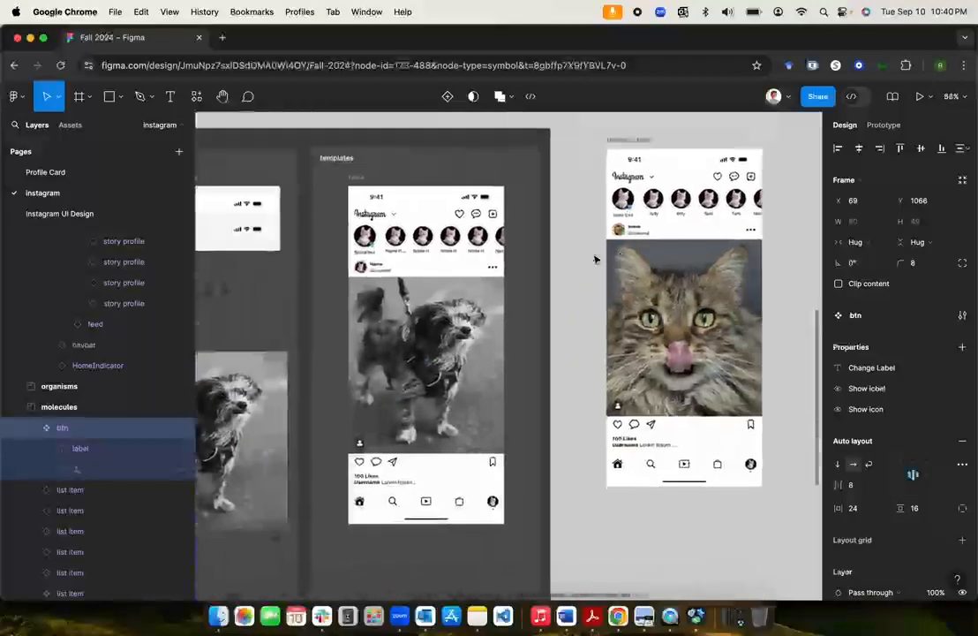
scroll(595, 258, left, 5)
scroll(595, 259, down, 3)
scroll(595, 258, left, 3)
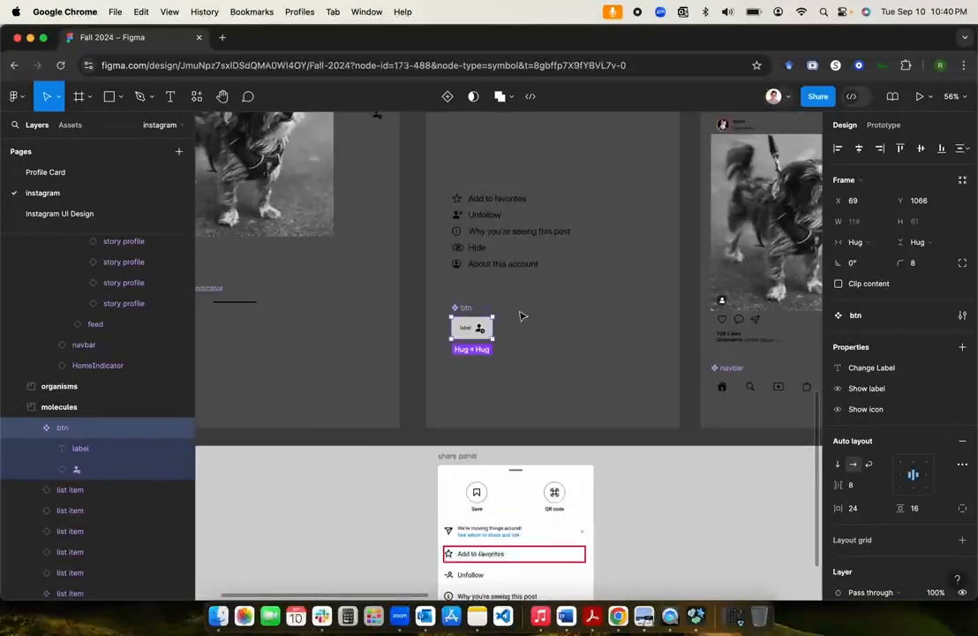
Step: Try resizing the btn icon to width 20 with locked proportions, then undo it
scroll(521, 318, up, 5)
click(399, 383)
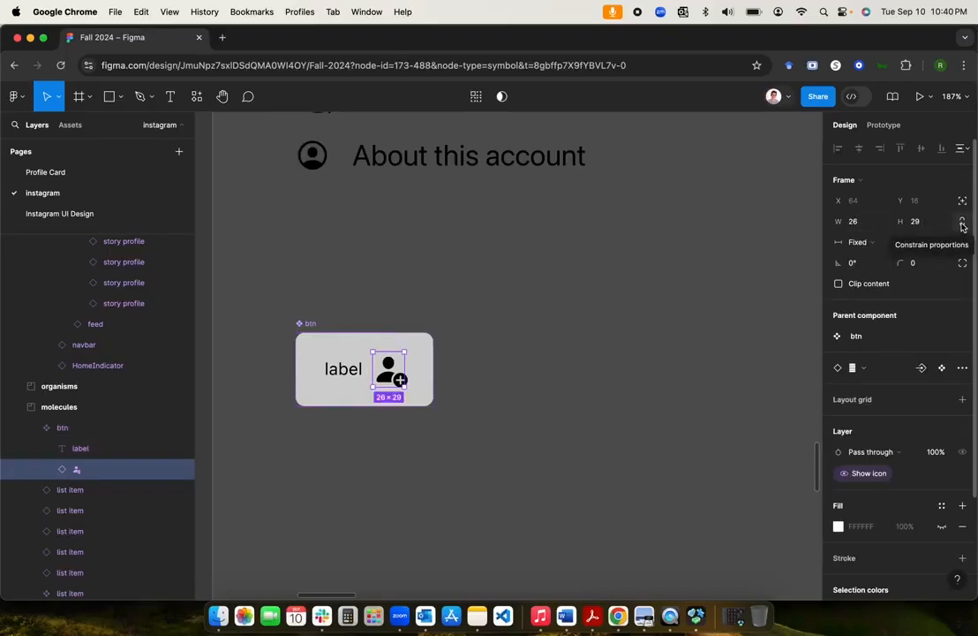
click(962, 226)
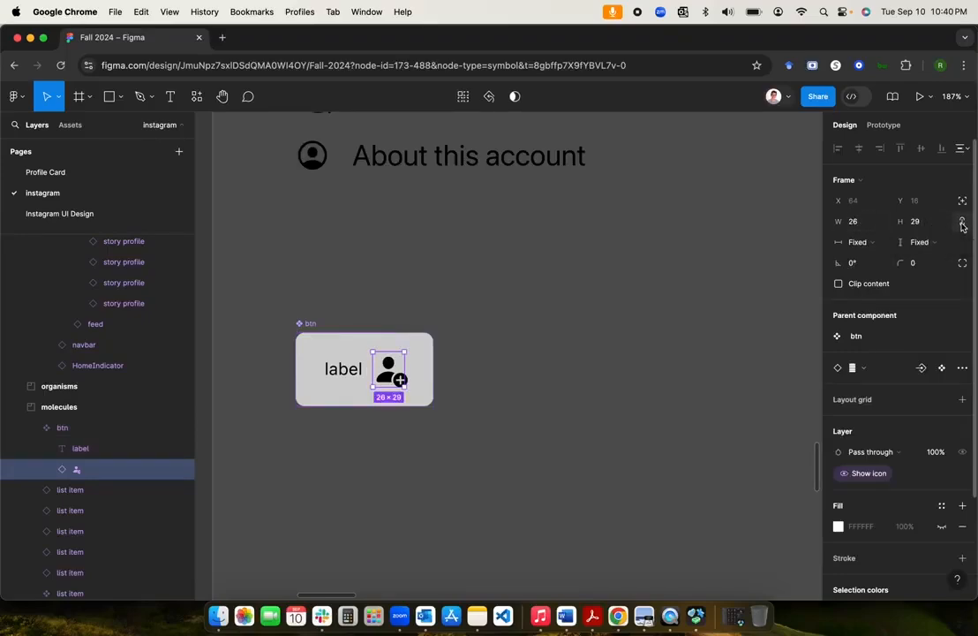
click(862, 228)
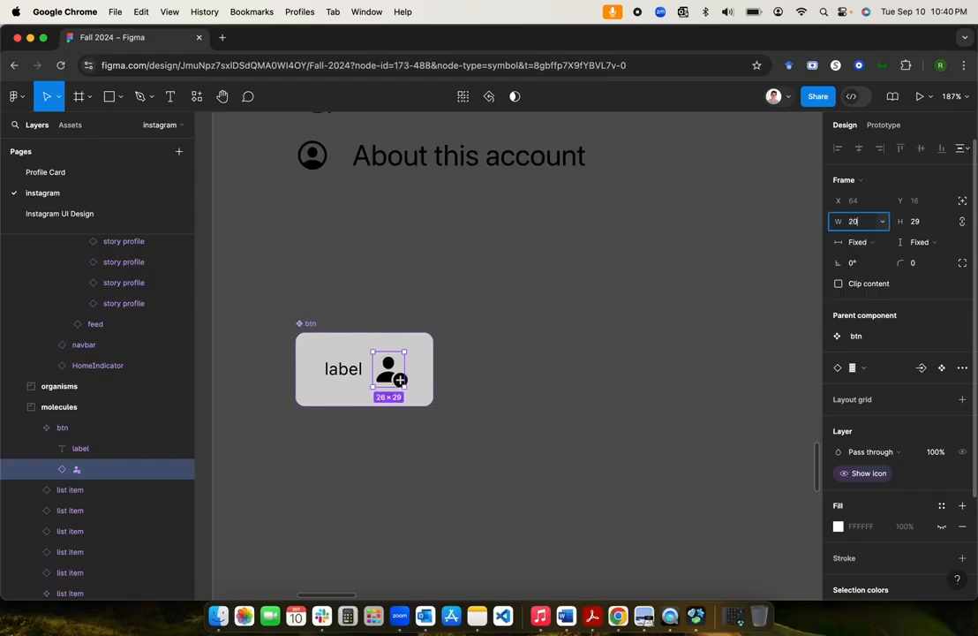
text(20)
key(Return)
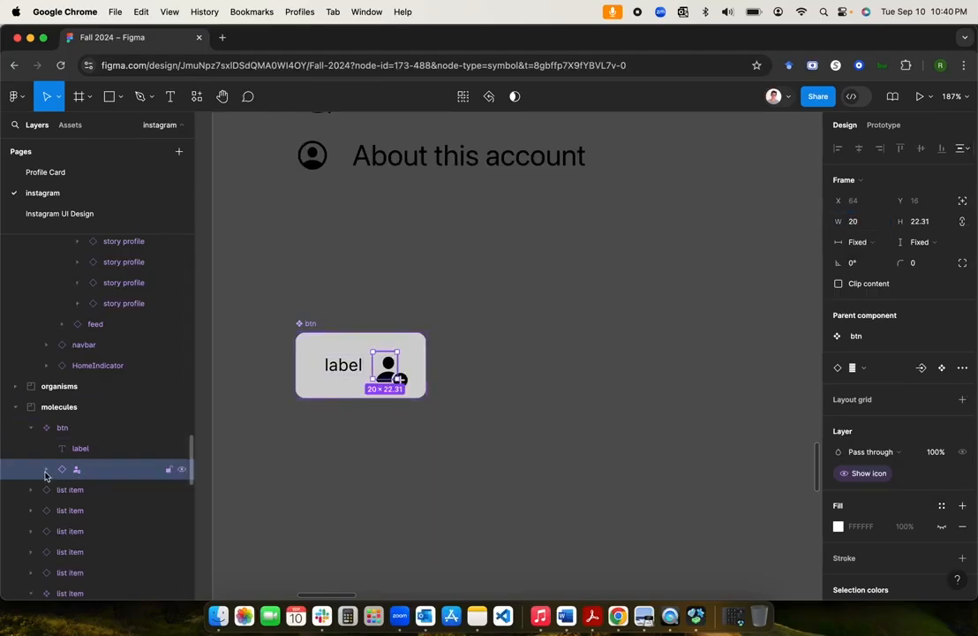
key(super+z)
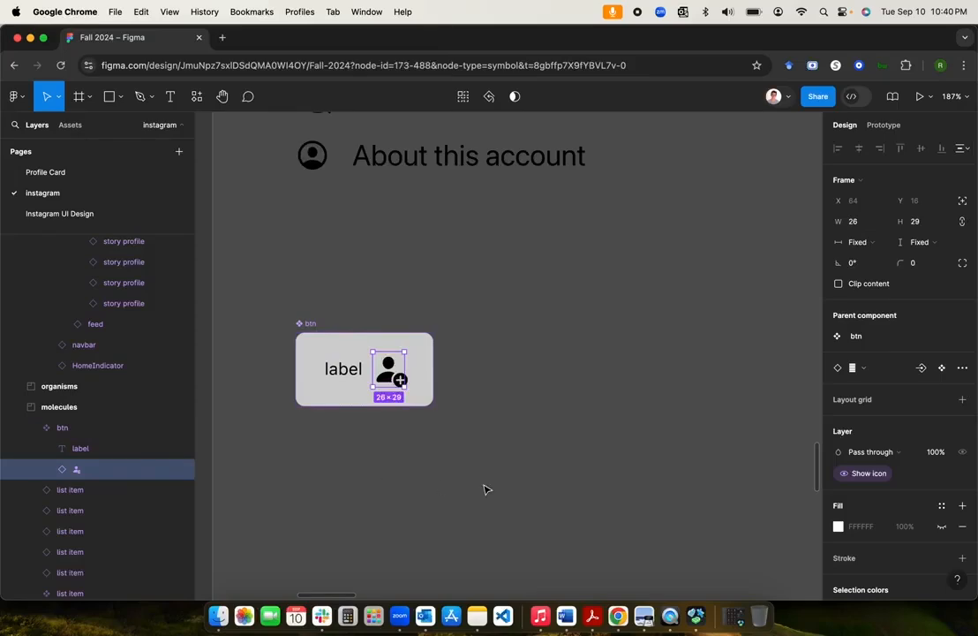
Step: Set the btn component's auto layout padding to 8 vertical and 16 horizontal
scroll(508, 406, down, 10)
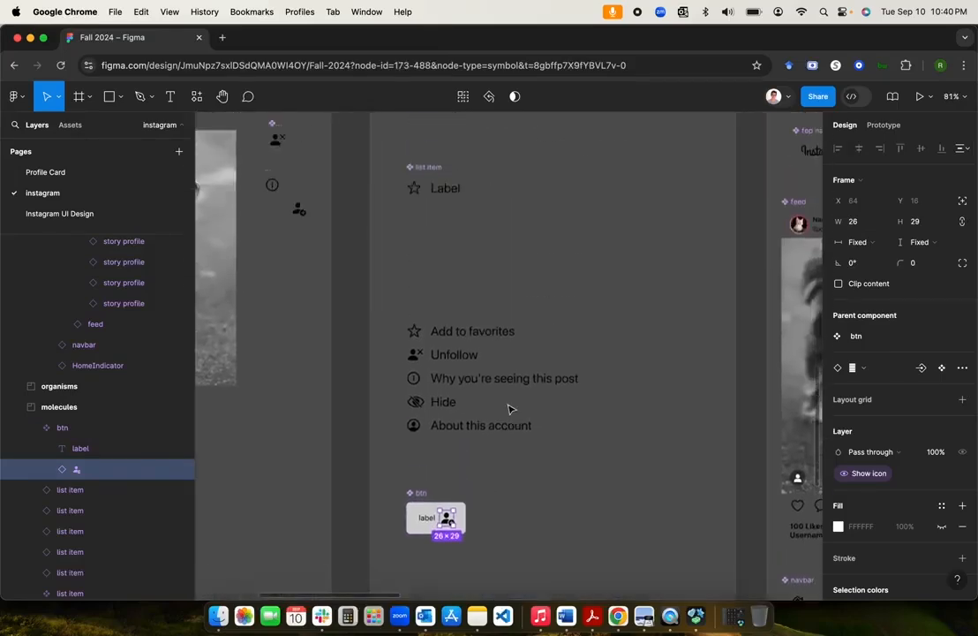
scroll(509, 408, up, 1)
scroll(509, 408, down, 5)
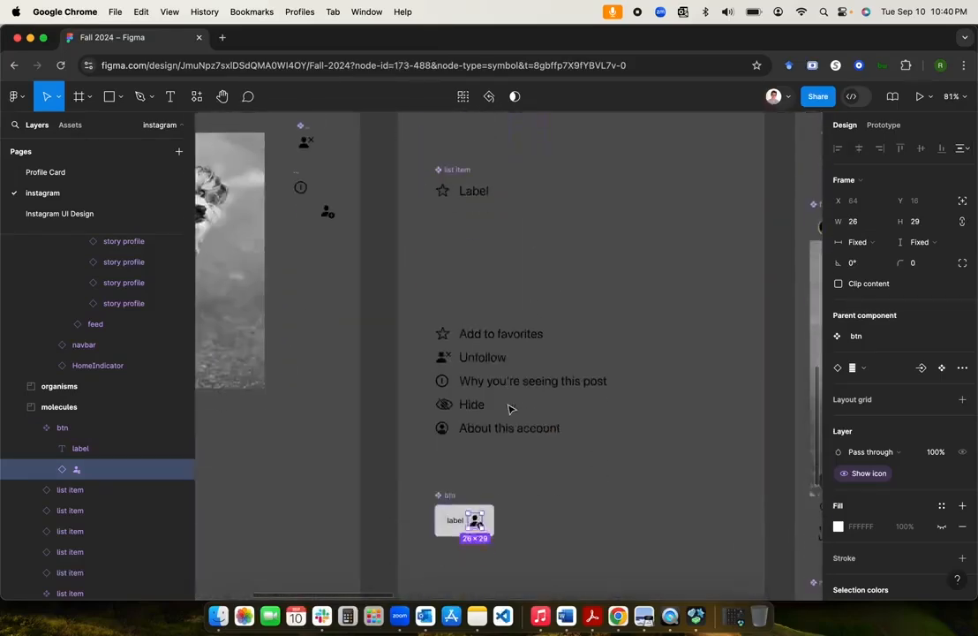
key(Escape)
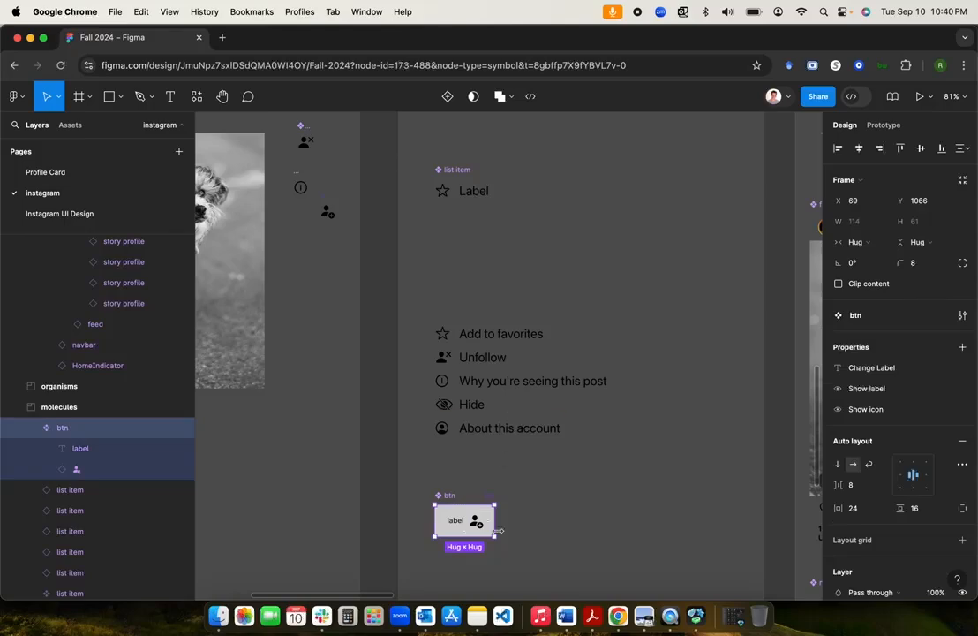
scroll(499, 530, up, 5)
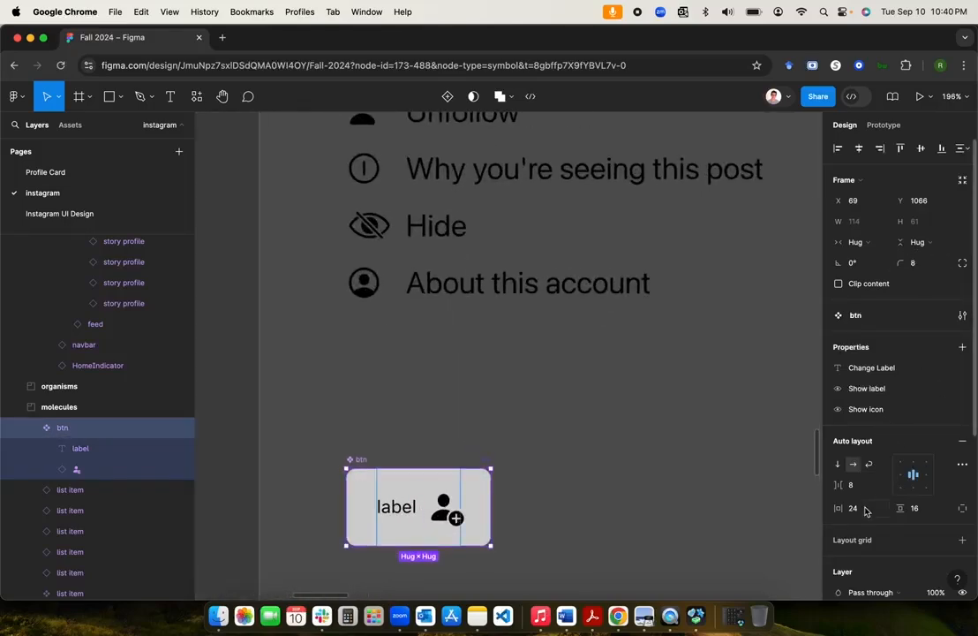
click(919, 511)
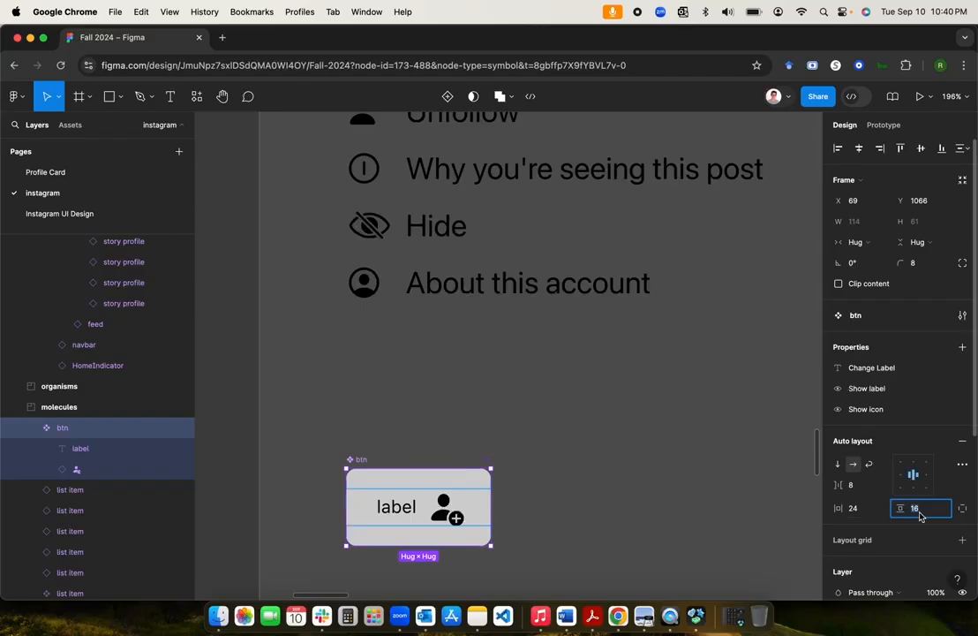
text(8)
key(Return)
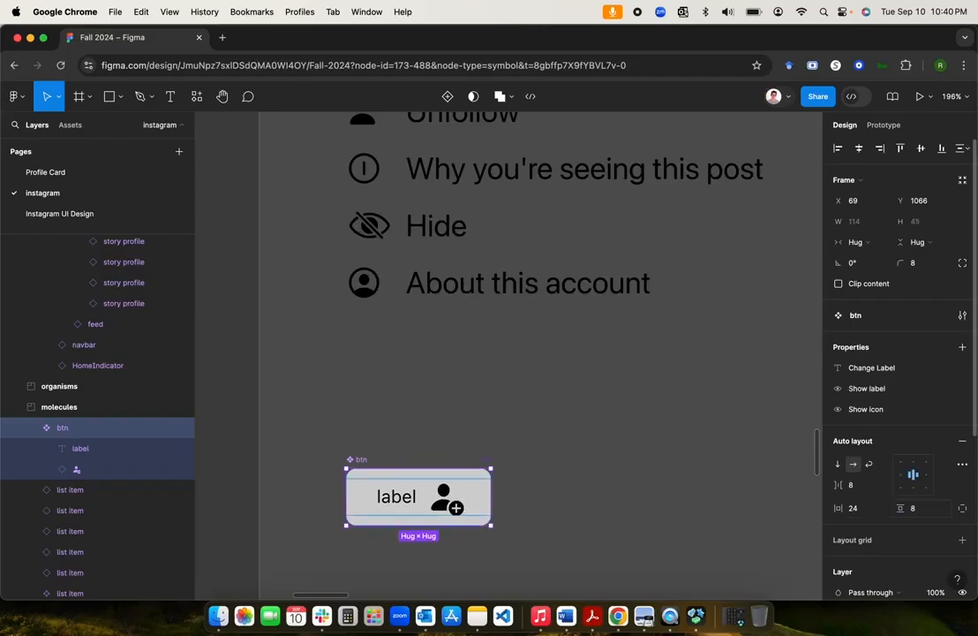
click(859, 510)
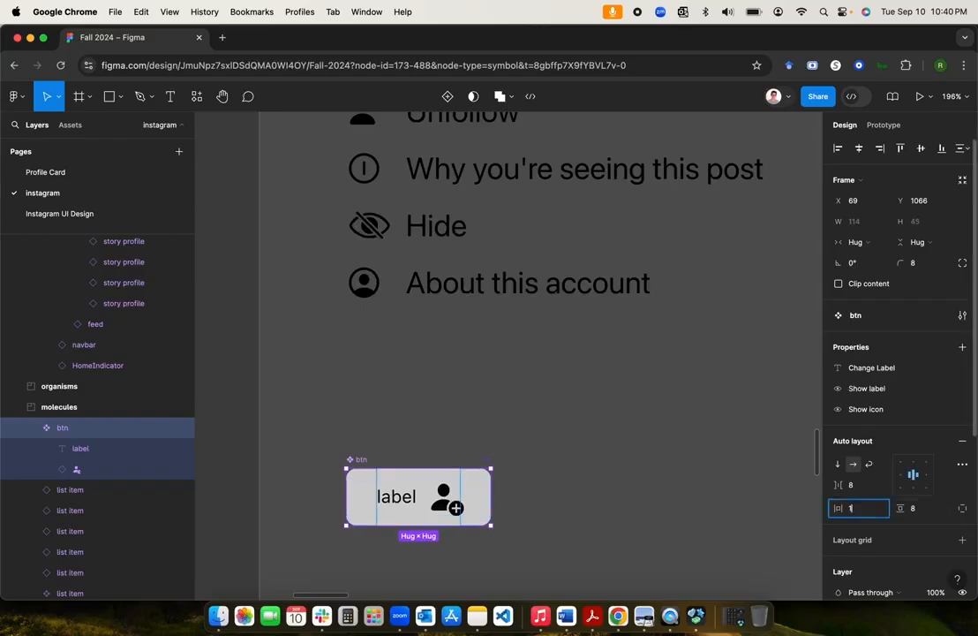
text(16)
key(Return)
Step: Hide the icon on the Share Profile button so it shows only its label
click(605, 446)
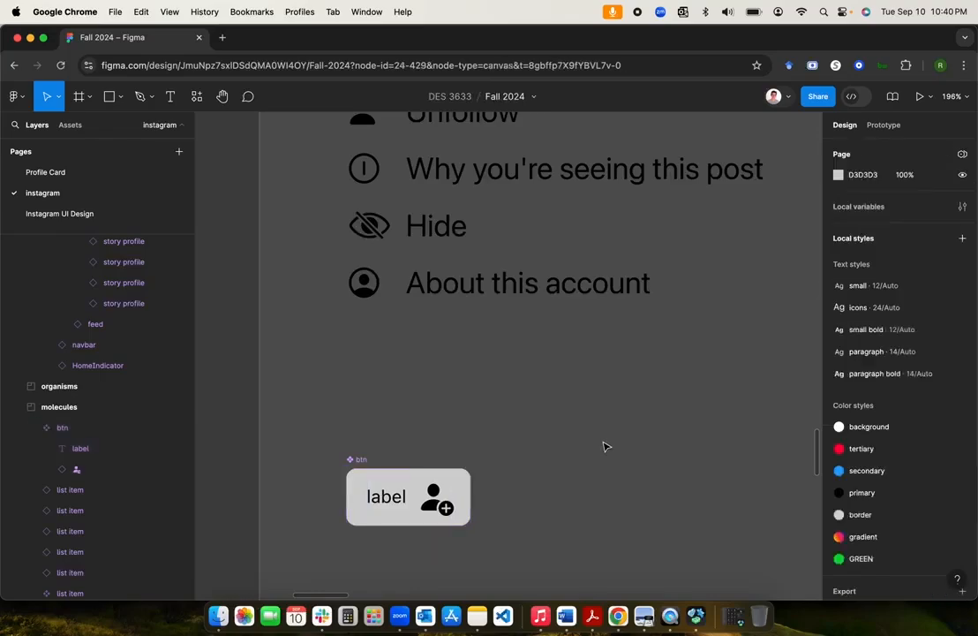
scroll(605, 445, down, 5)
scroll(605, 446, down, 5)
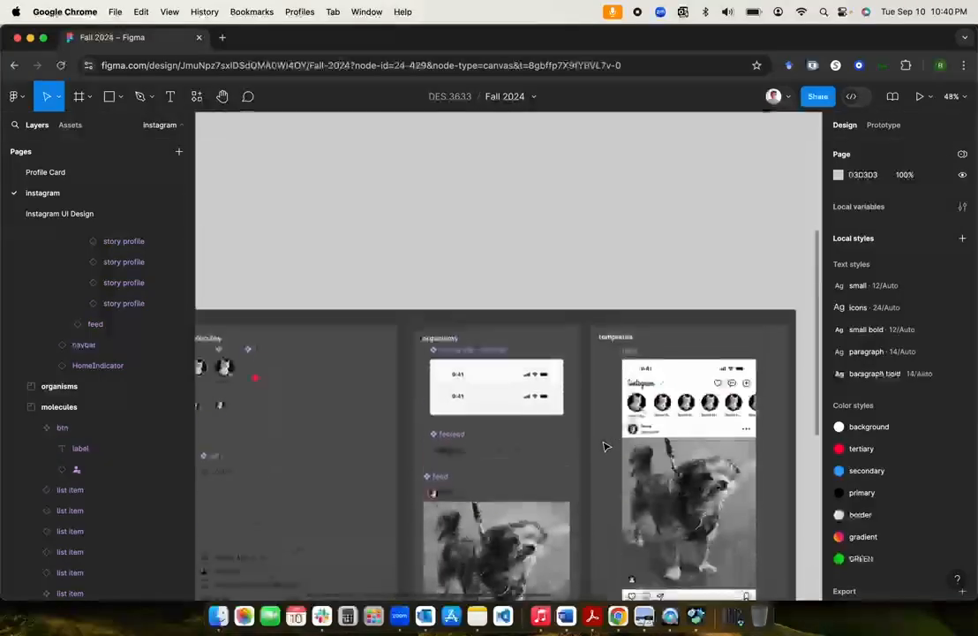
scroll(605, 446, right, 3)
scroll(604, 446, up, 1)
scroll(605, 445, right, 2)
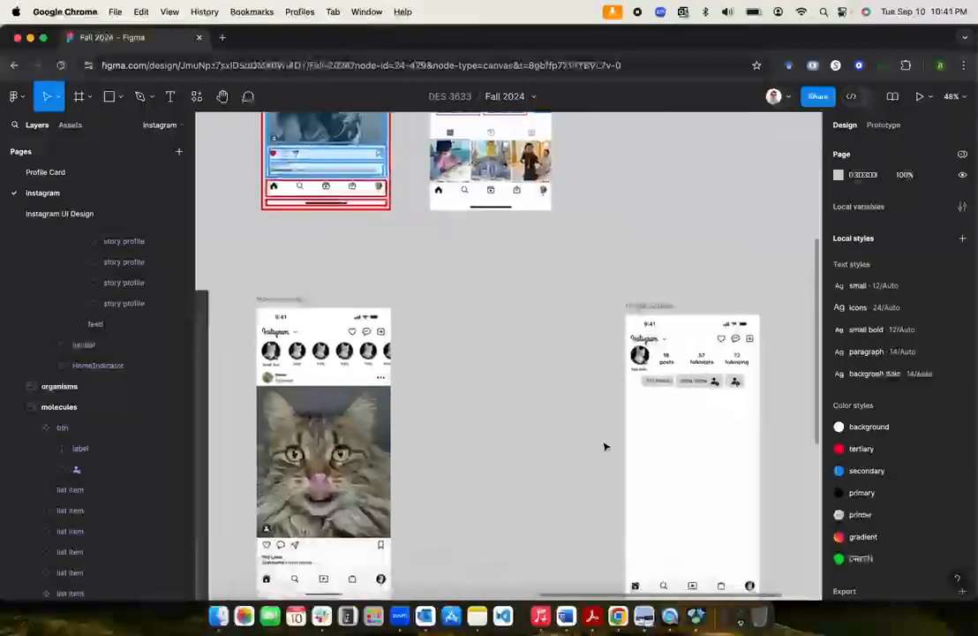
scroll(605, 446, up, 5)
scroll(605, 446, right, 3)
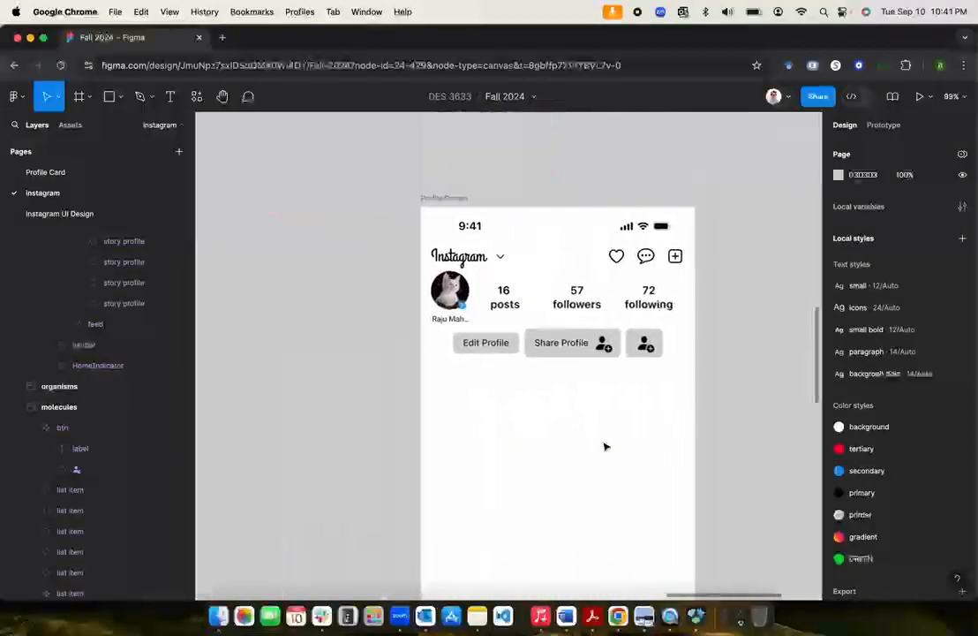
click(576, 354)
double_click(575, 353)
double_click(575, 351)
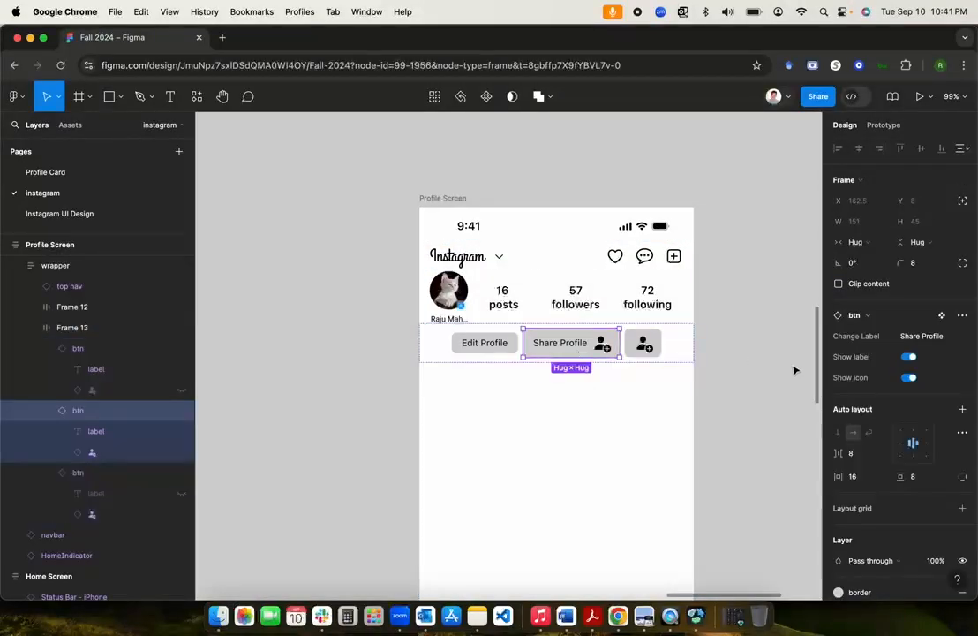
click(909, 378)
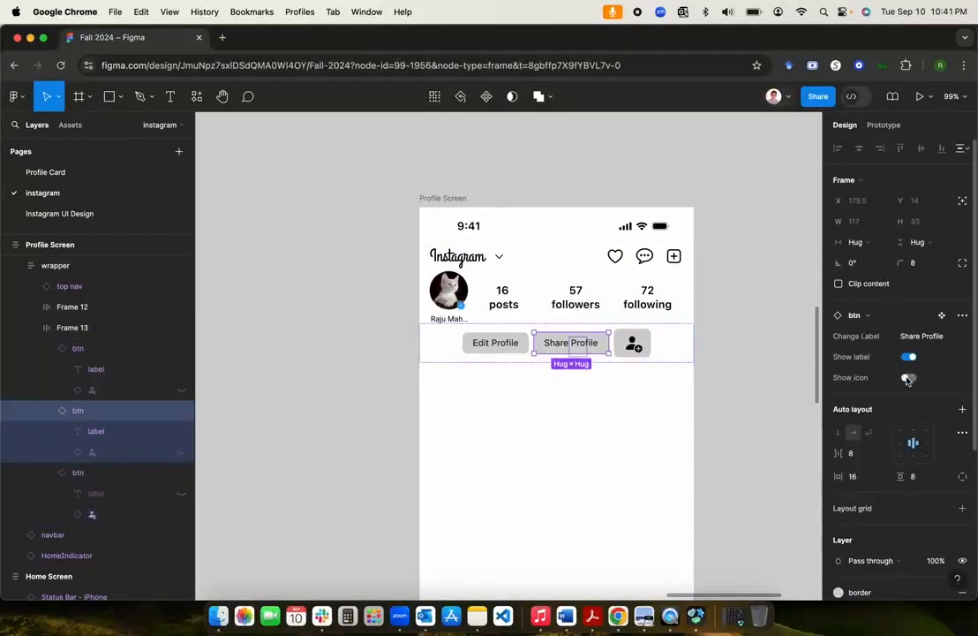
Step: Select the icon-only add-person button in the Profile Screen button row
click(725, 374)
double_click(629, 342)
double_click(634, 342)
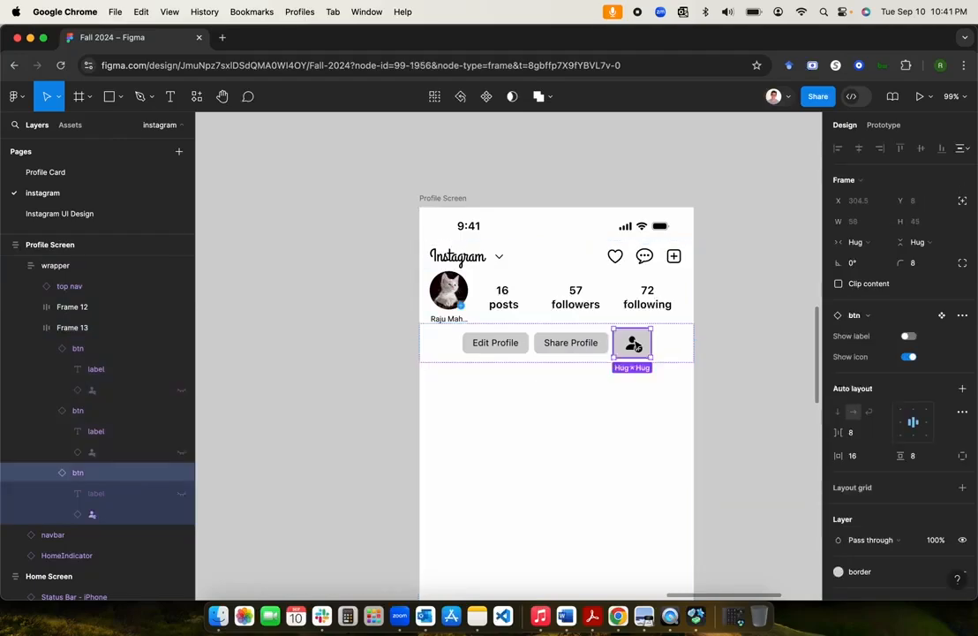
scroll(636, 340, up, 5)
scroll(638, 343, down, 10)
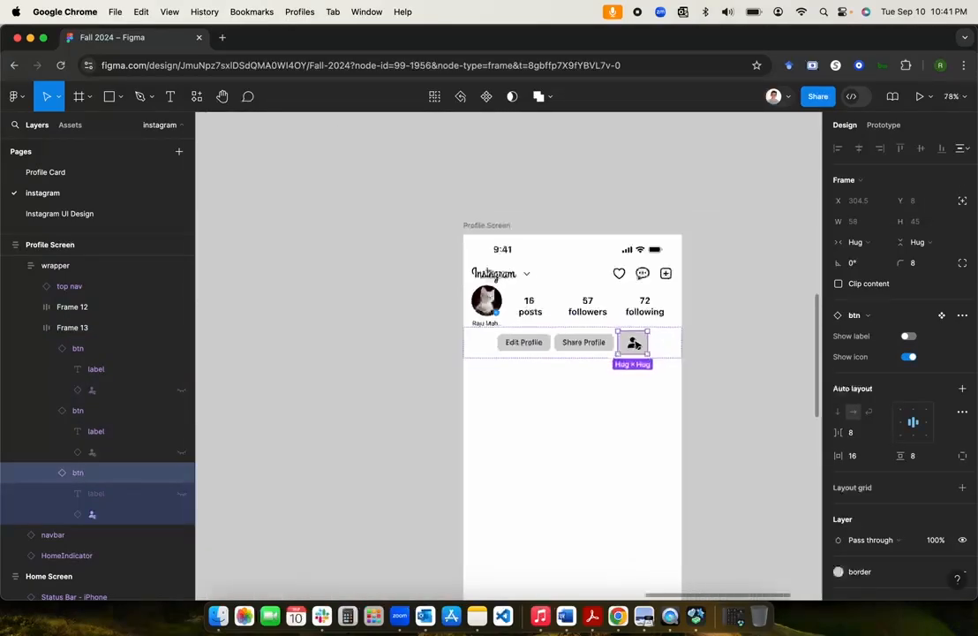
Step: Open the add-person icon's main component and give its glyph the paragraph text style
scroll(637, 342, left, 8)
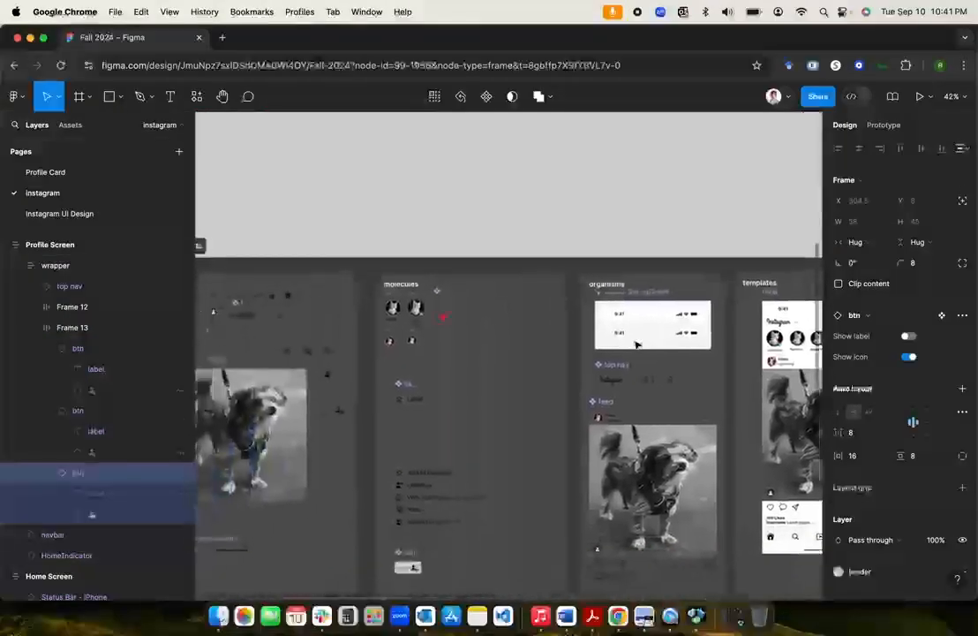
scroll(533, 362, up, 15)
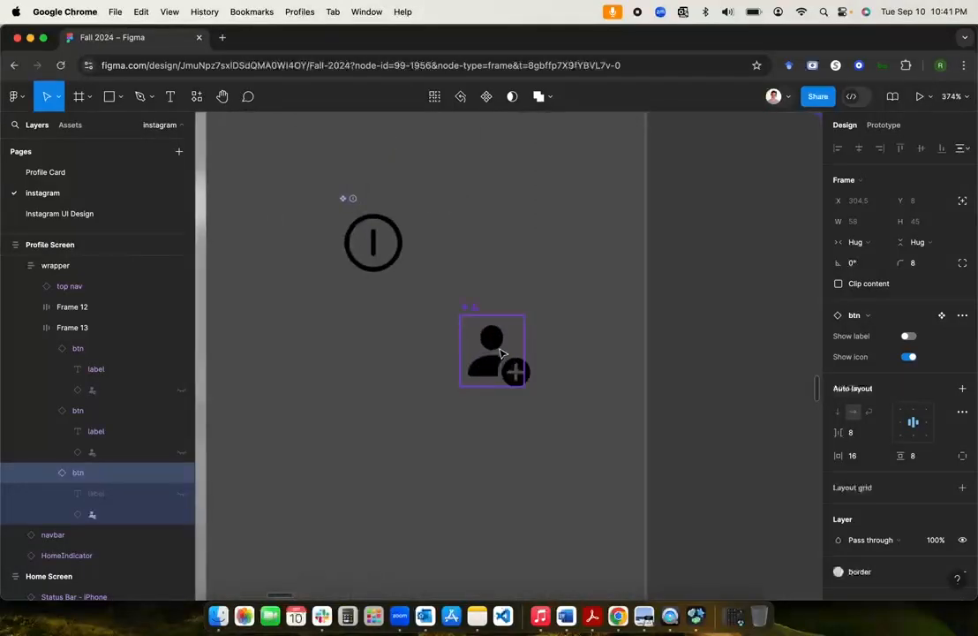
click(493, 360)
click(10, 245)
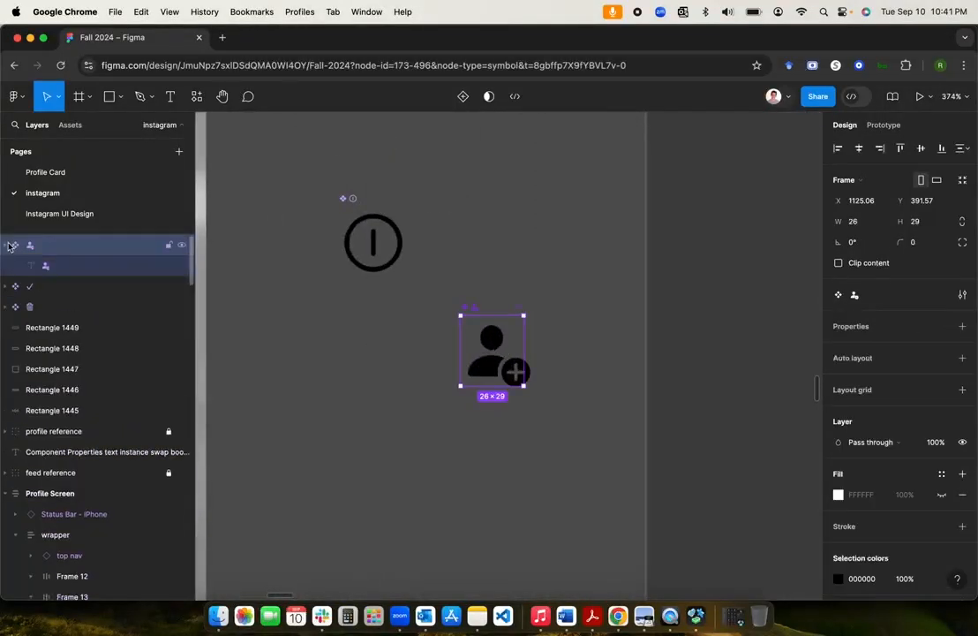
click(53, 266)
scroll(883, 415, down, 2)
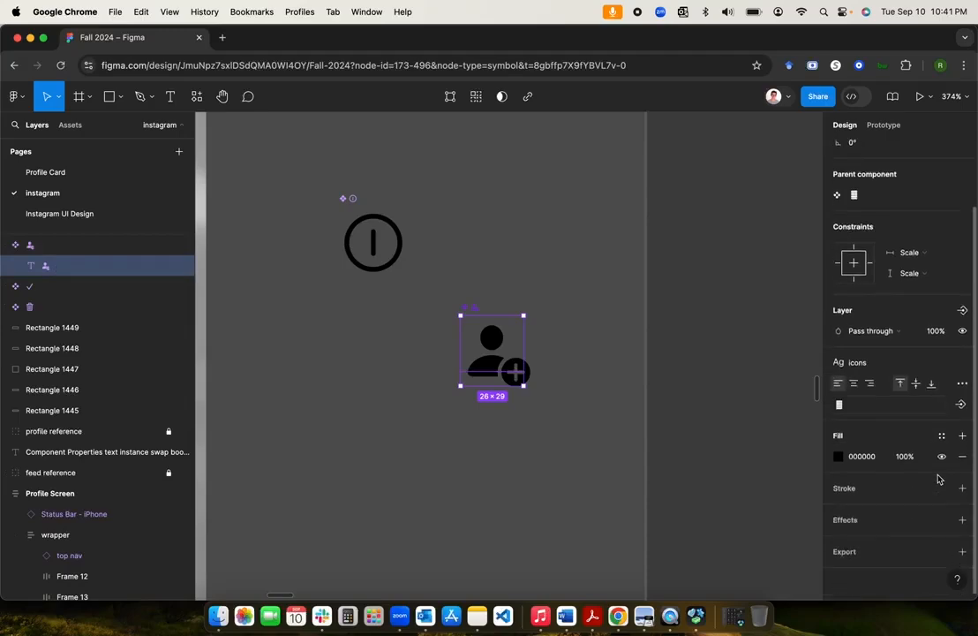
scroll(909, 450, up, 2)
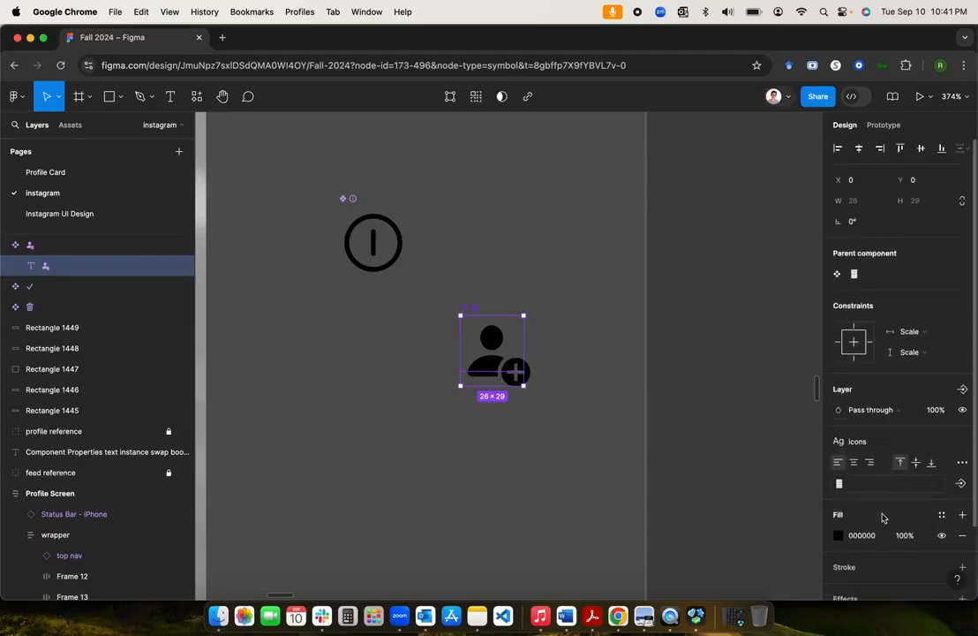
click(859, 443)
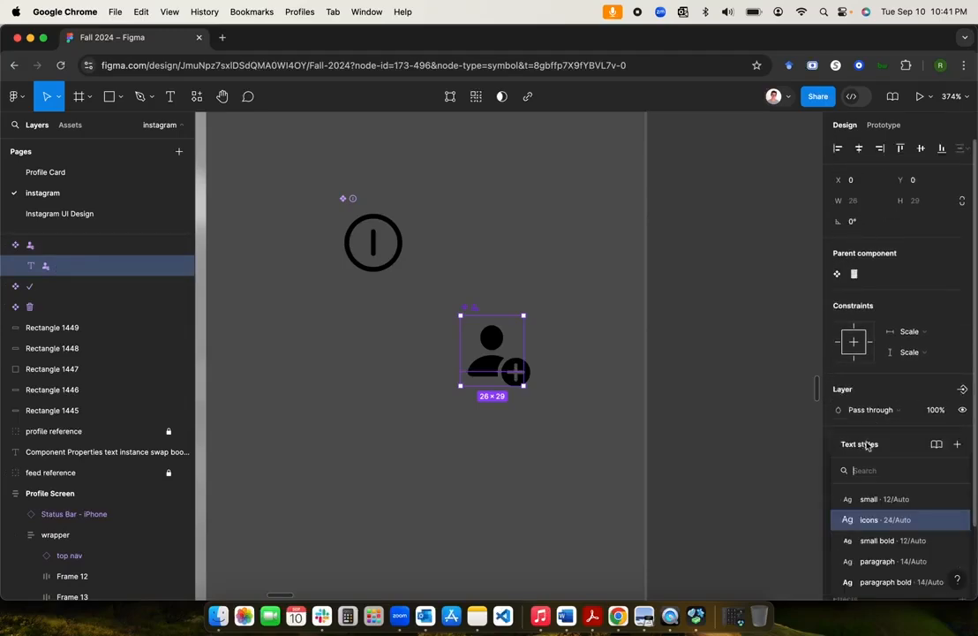
click(901, 561)
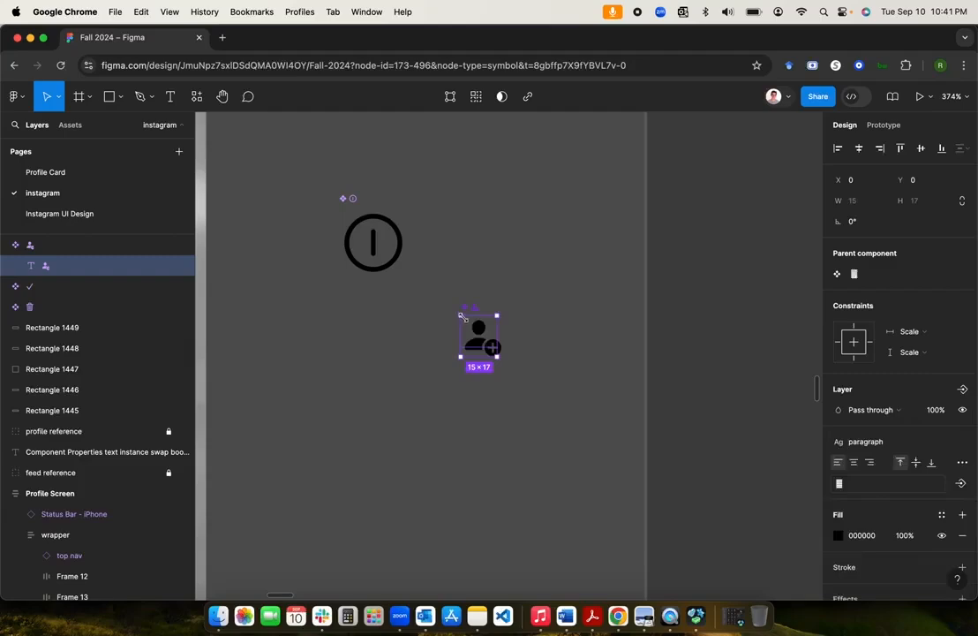
Step: Resize the icon component's frame to W 15, H 17
click(477, 315)
click(482, 344)
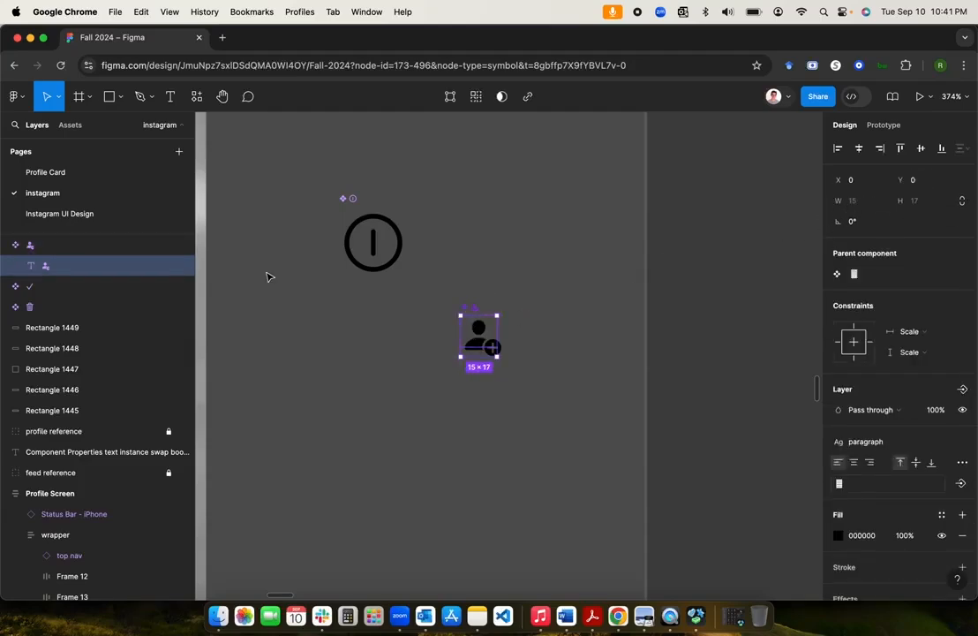
click(45, 246)
click(864, 228)
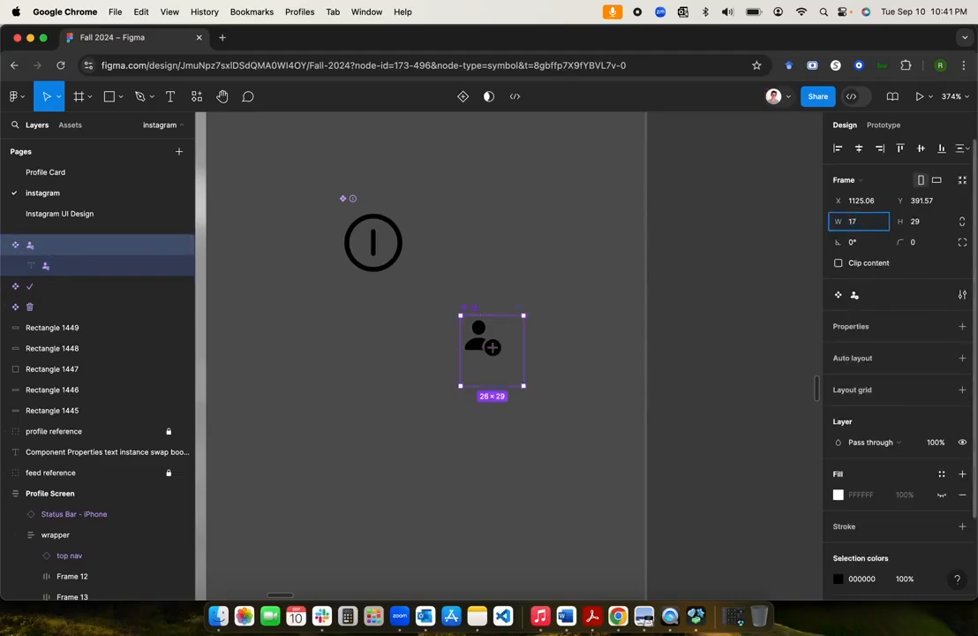
click(924, 225)
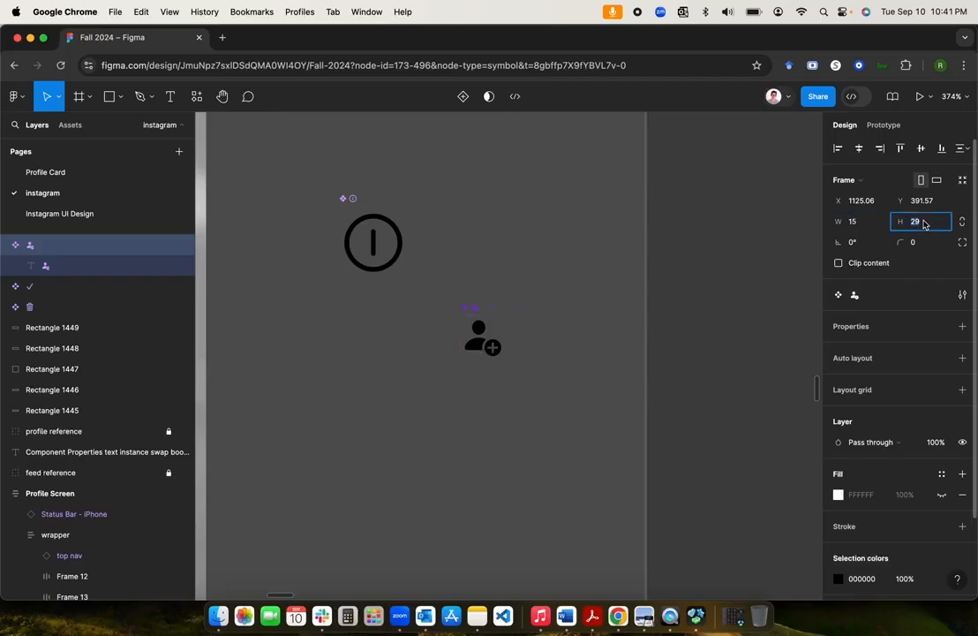
text(17)
key(Return)
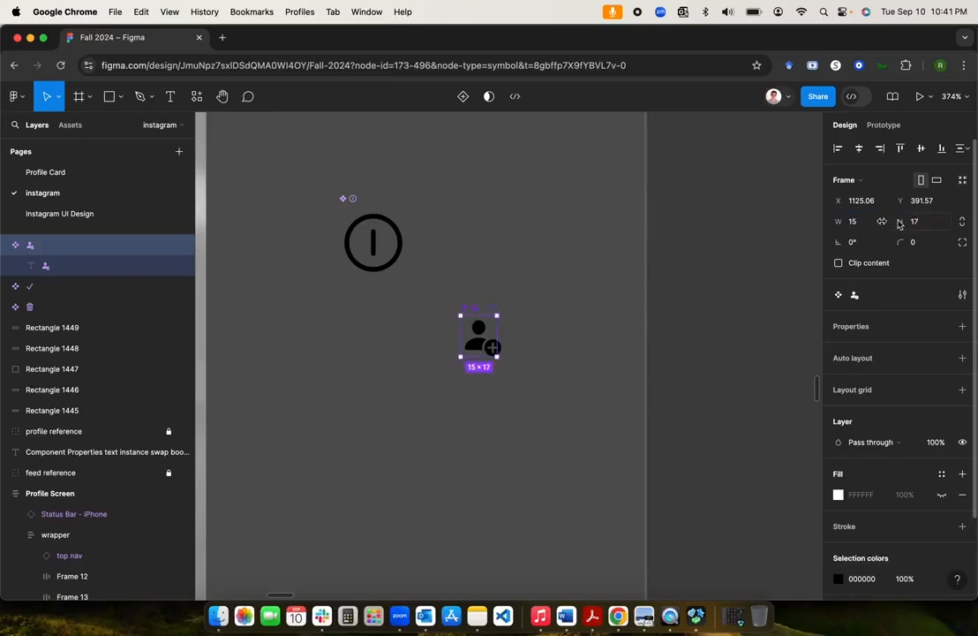
Step: Set the glyph text layer to W 15, H 17 as well
click(62, 271)
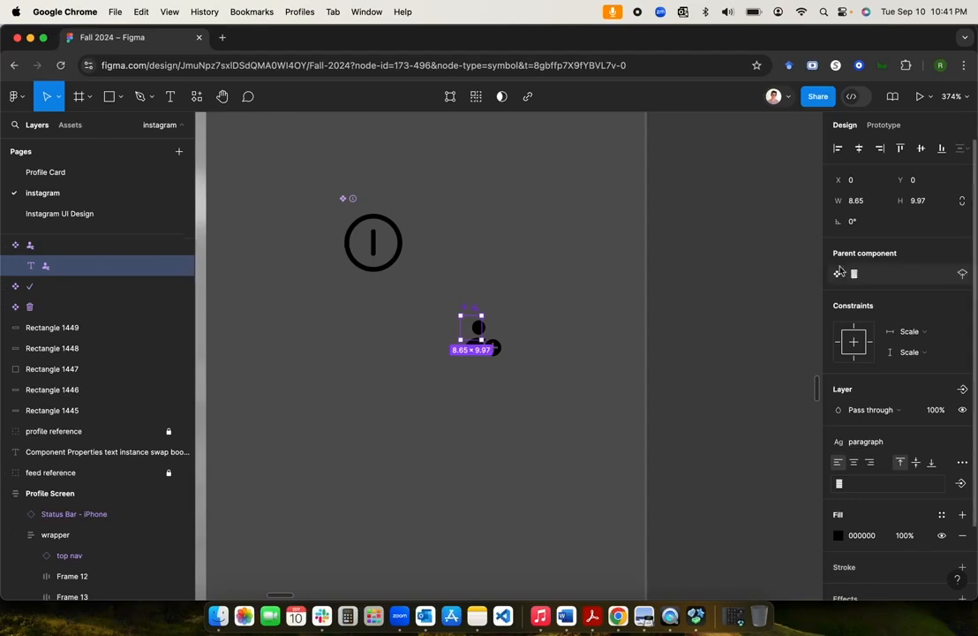
click(856, 203)
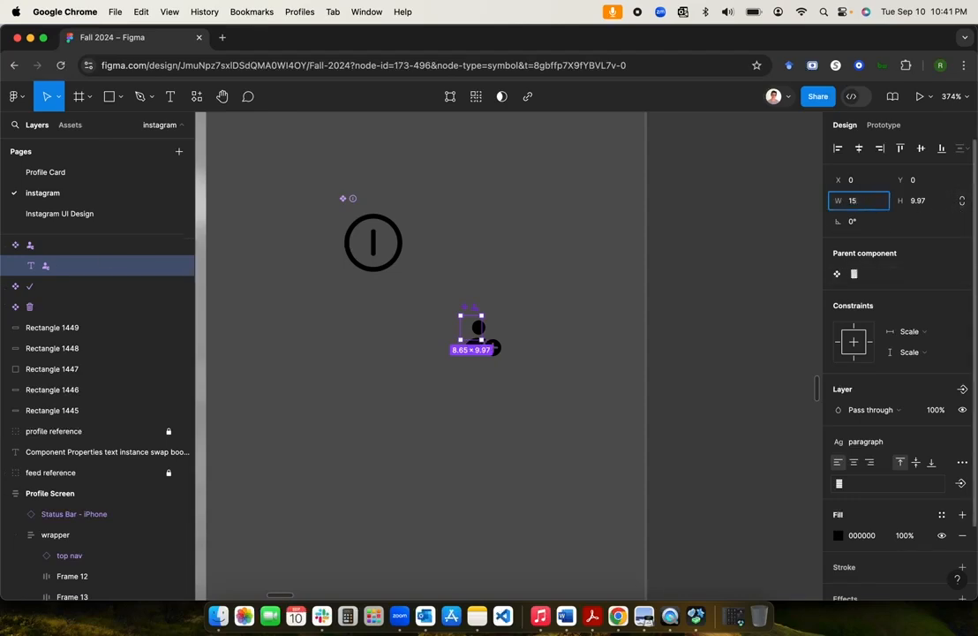
key(Tab)
text(17)
key(Return)
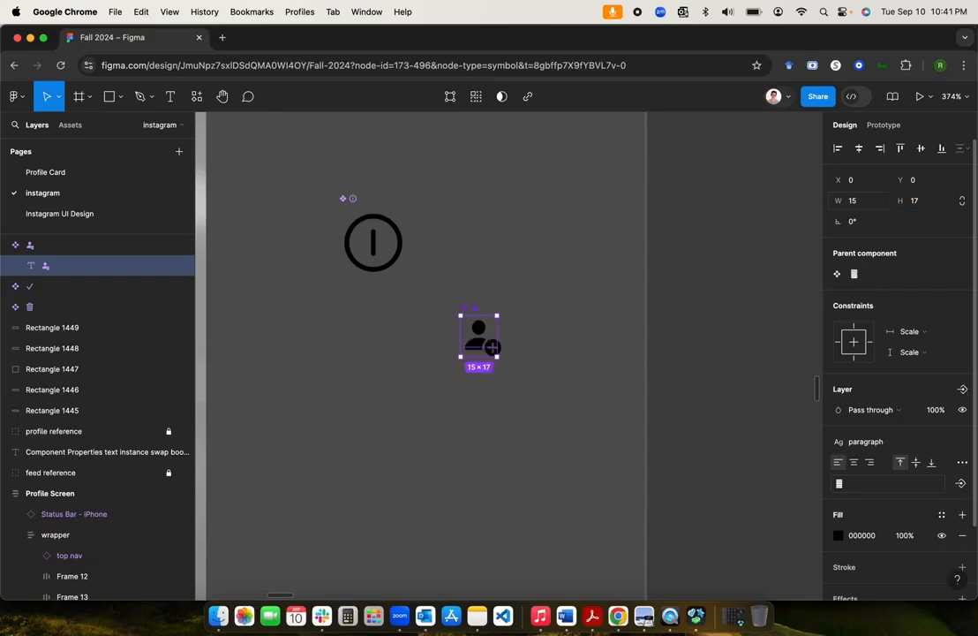
Step: Center-align the glyph text, keeping the icon frame at 15×17
click(50, 251)
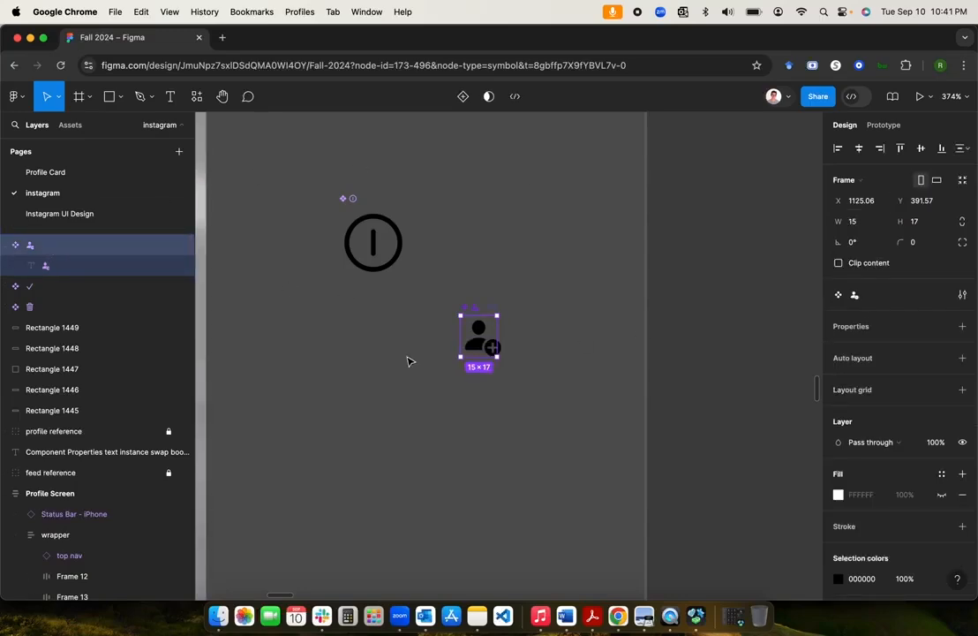
click(105, 268)
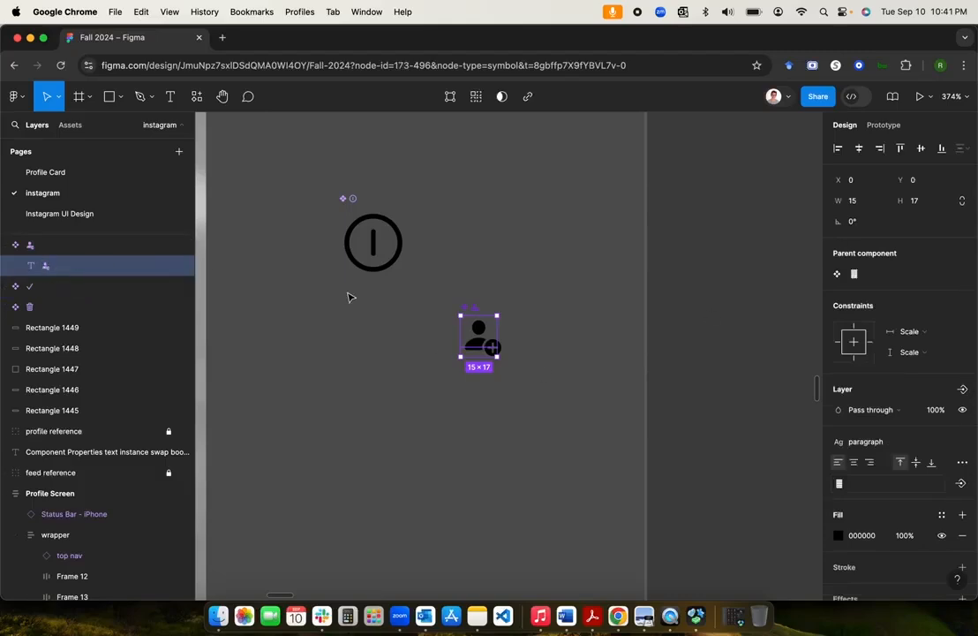
click(853, 463)
scroll(517, 348, up, 5)
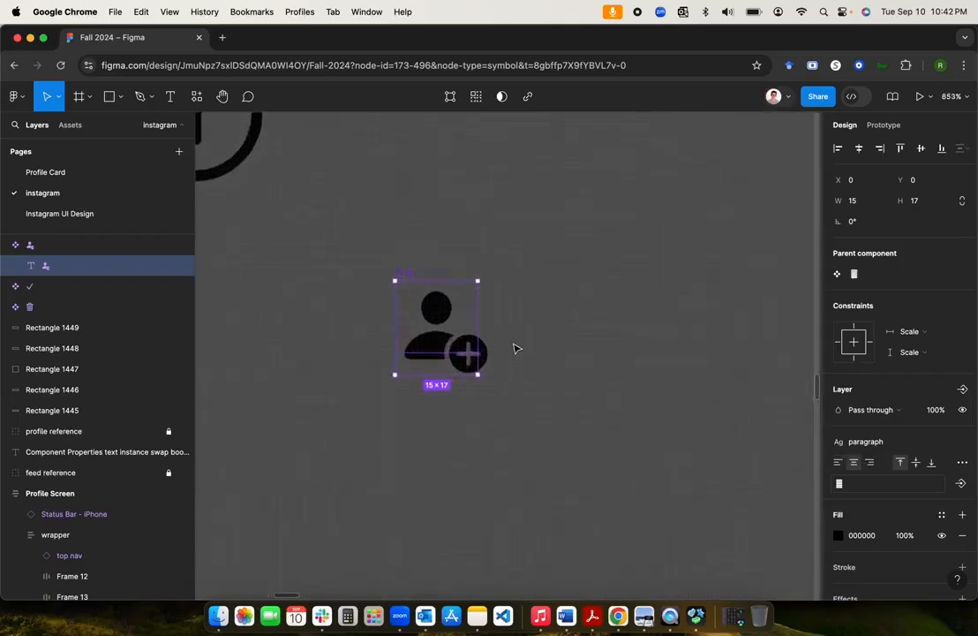
click(49, 247)
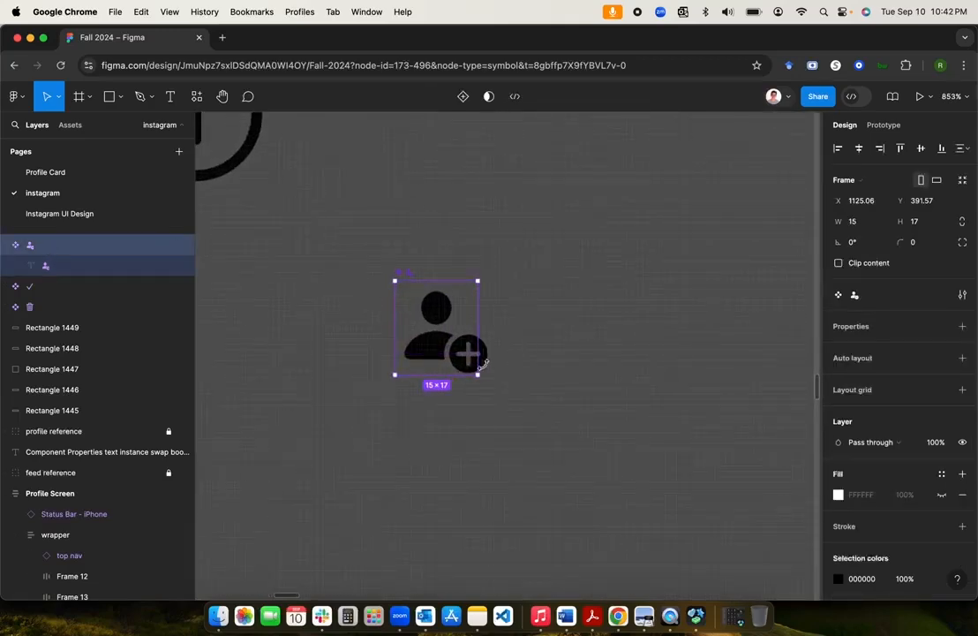
drag(477, 333, 487, 332)
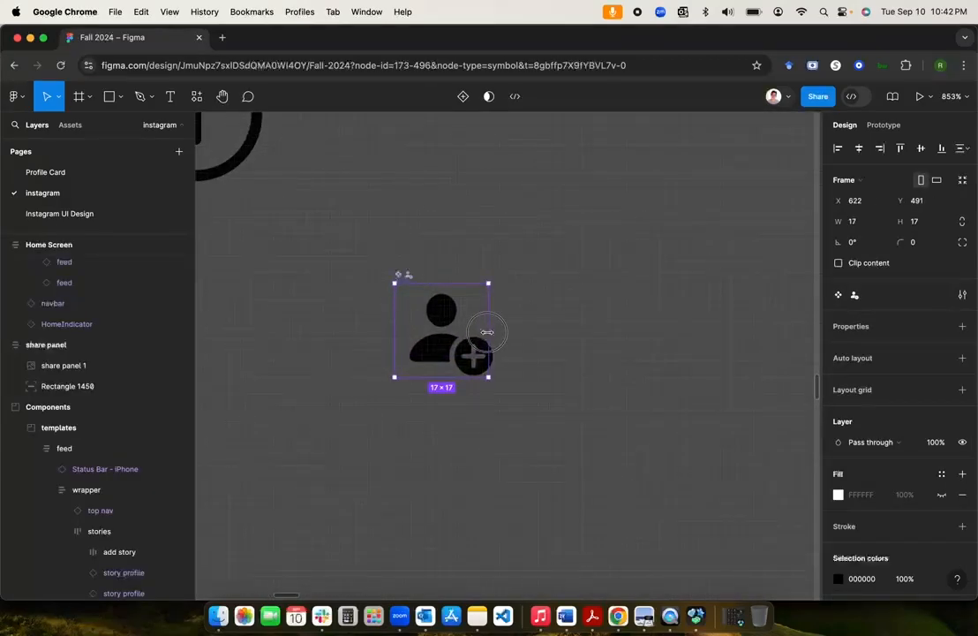
key(ctrl+z)
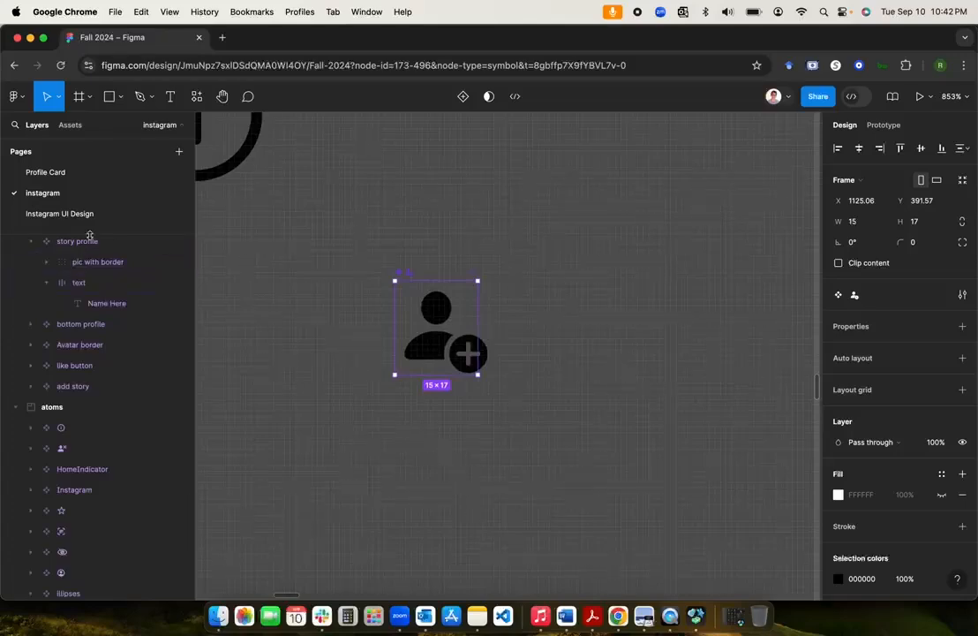
Step: Select the profile button row and spread its buttons across the row
scroll(164, 366, up, 2)
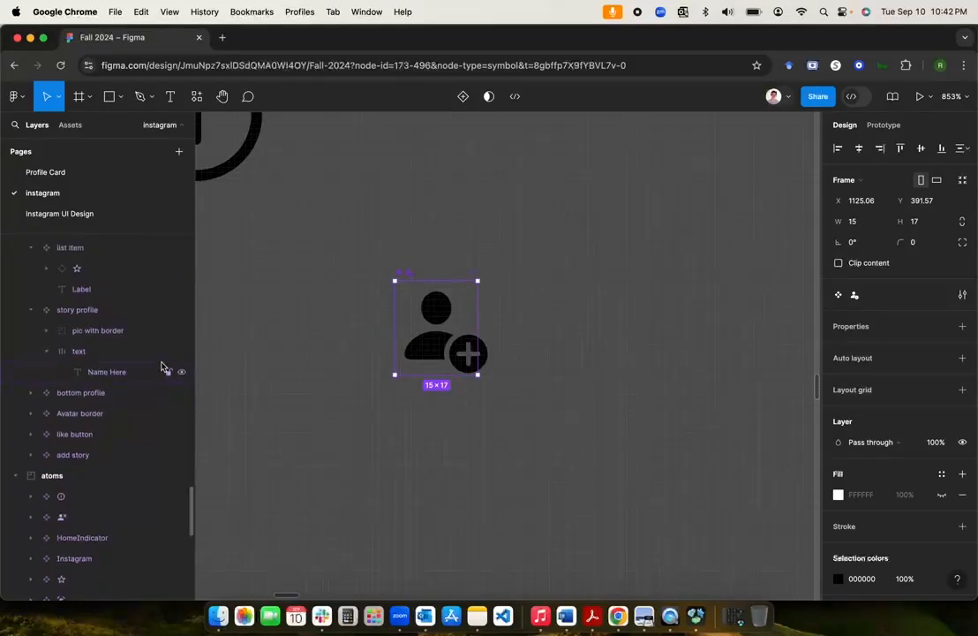
click(374, 415)
scroll(374, 415, down, 10)
scroll(374, 414, right, 5)
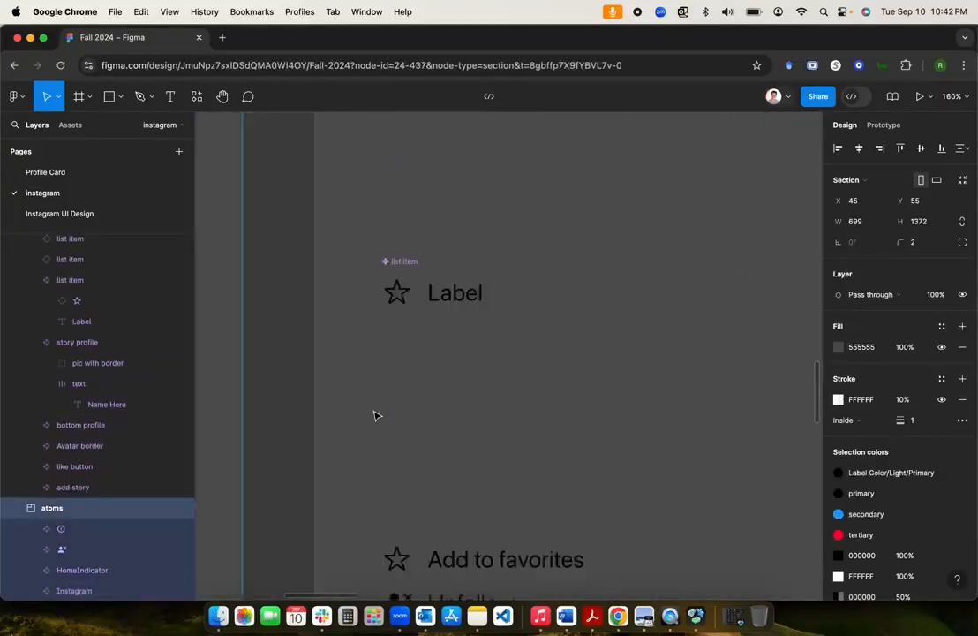
scroll(375, 415, down, 3)
scroll(374, 414, right, 5)
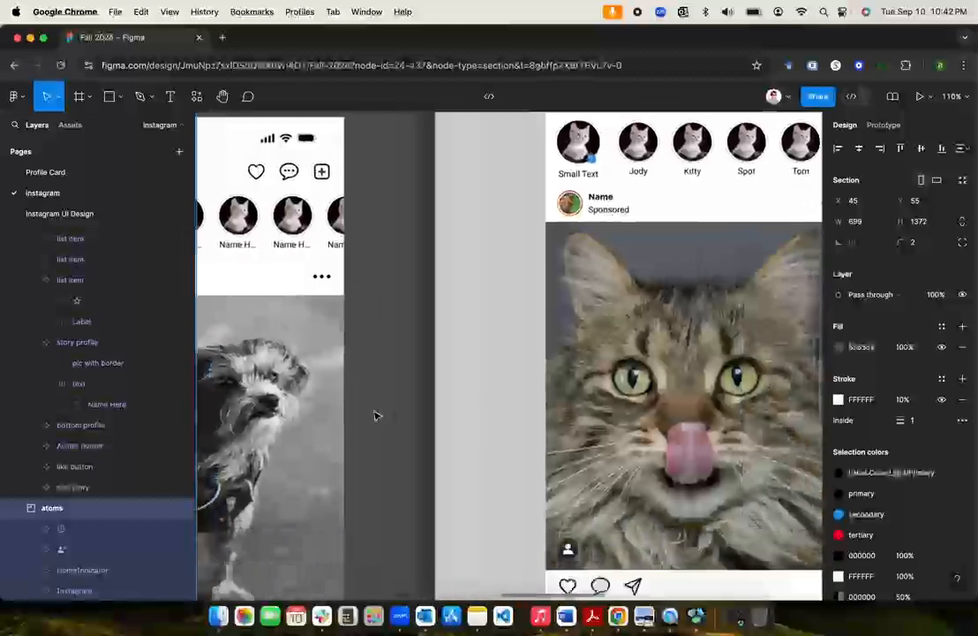
scroll(374, 415, down, 5)
scroll(374, 415, right, 8)
scroll(375, 415, up, 5)
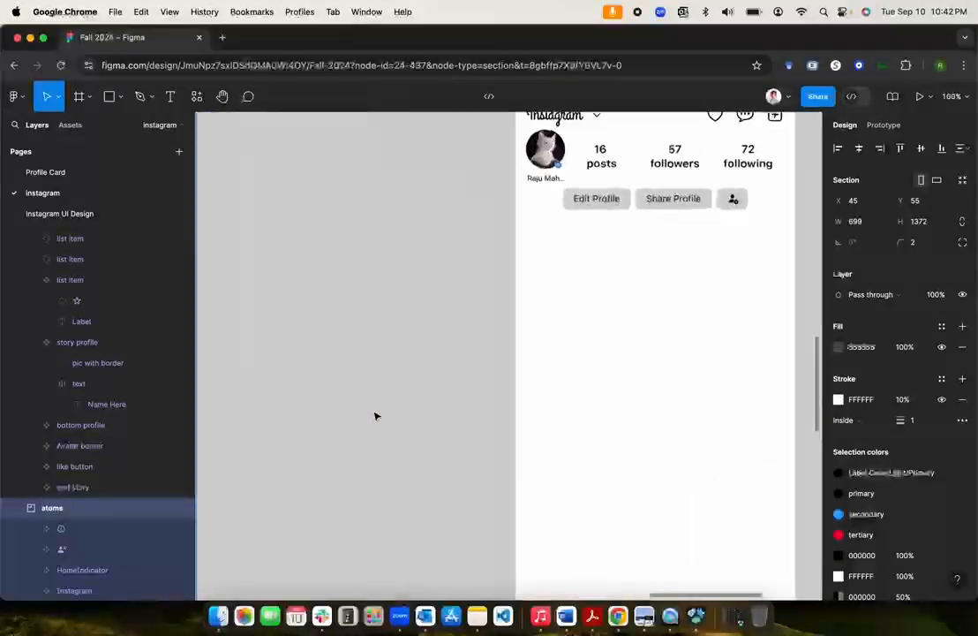
double_click(494, 279)
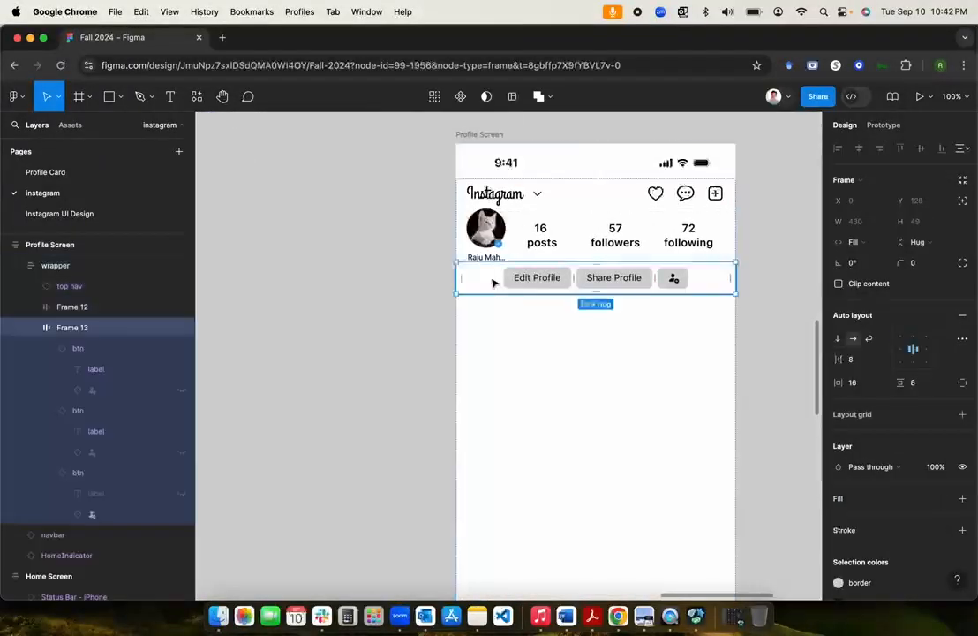
click(913, 353)
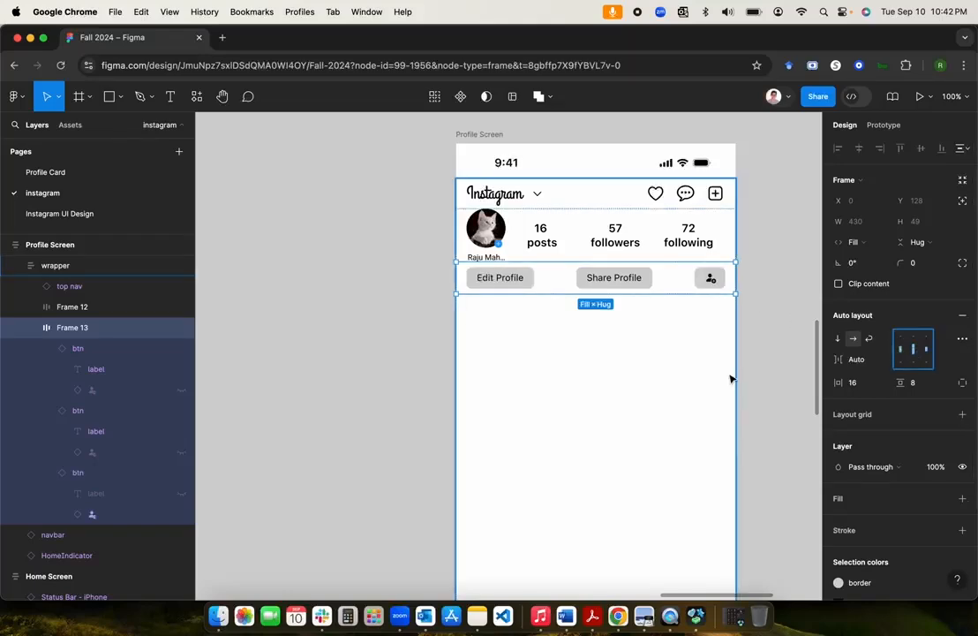
Step: Make Edit Profile and Share Profile fill the row width, leaving the icon button hugging
click(508, 277)
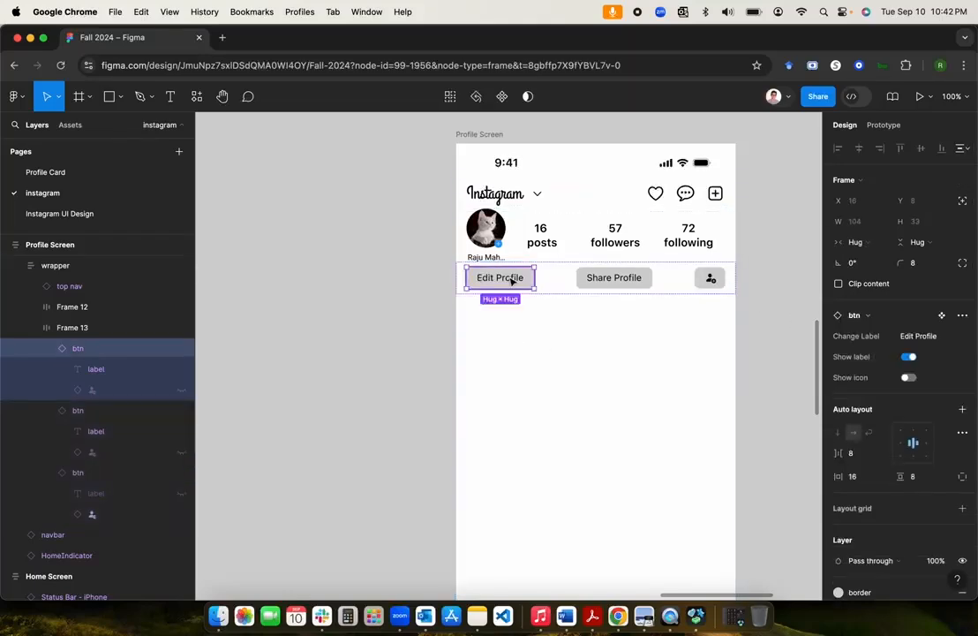
shift+click(605, 279)
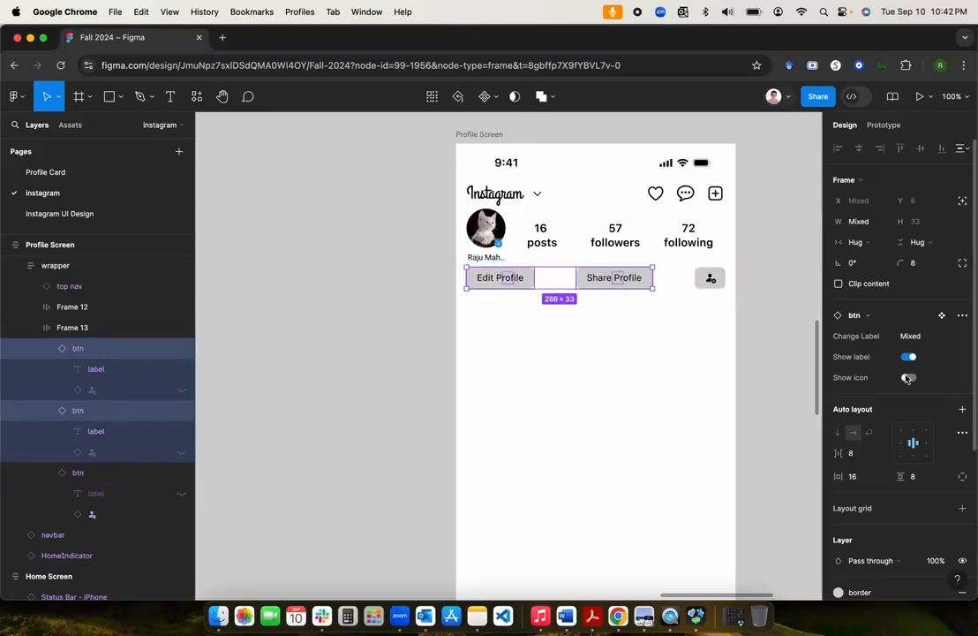
click(856, 242)
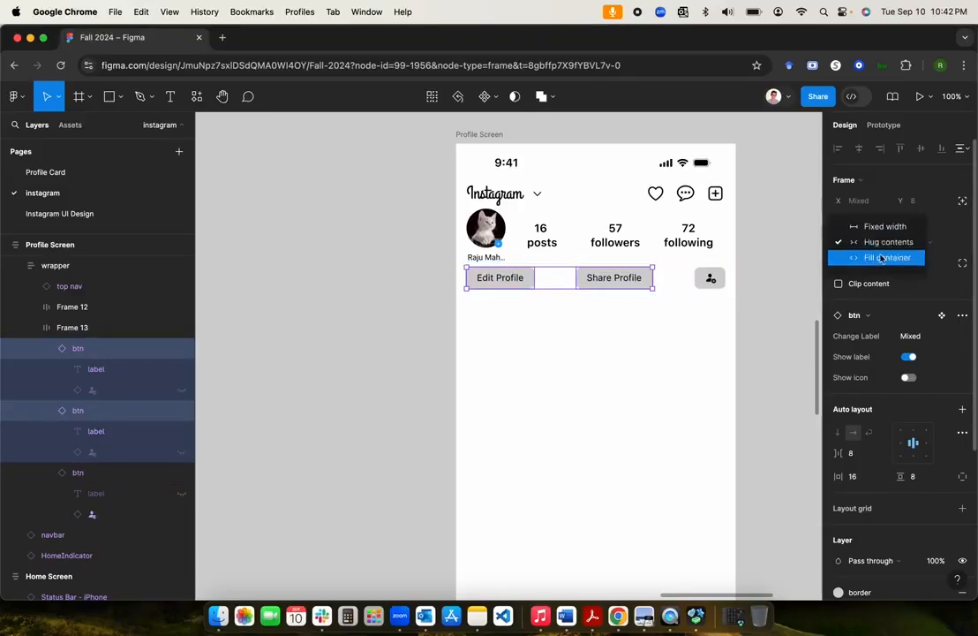
click(879, 255)
click(722, 281)
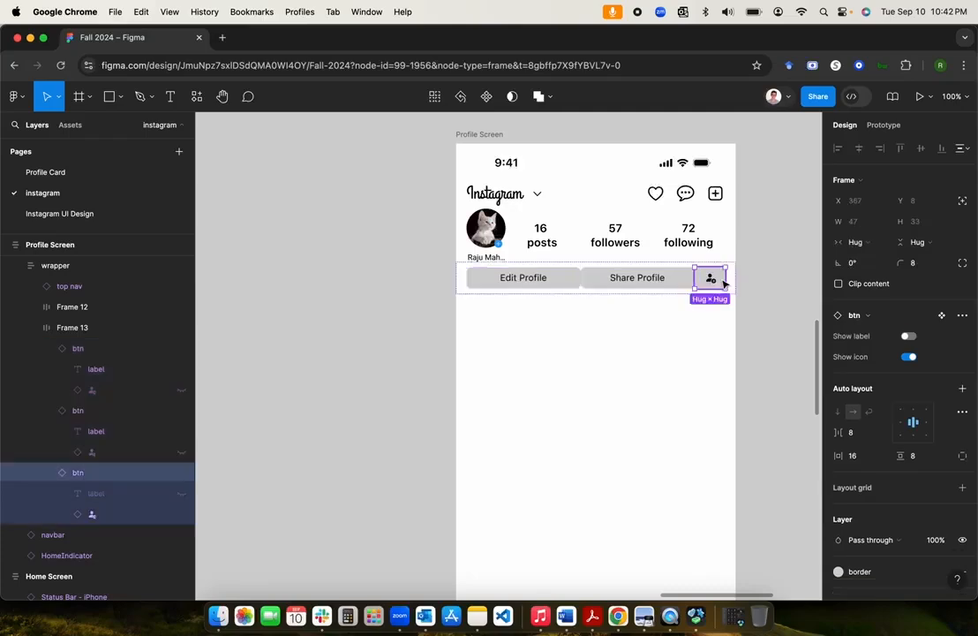
click(857, 242)
click(870, 258)
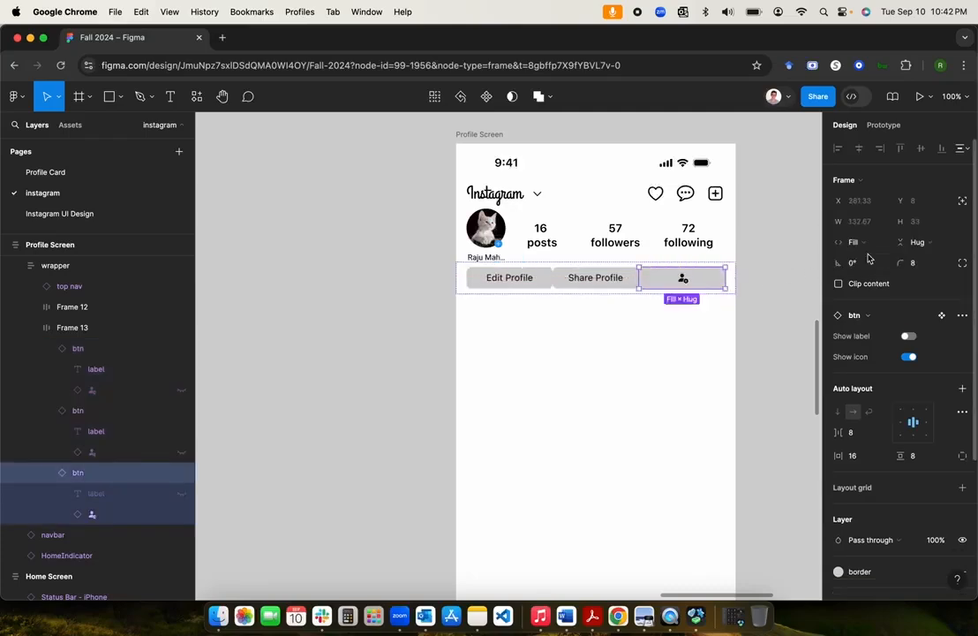
key(ctrl+z)
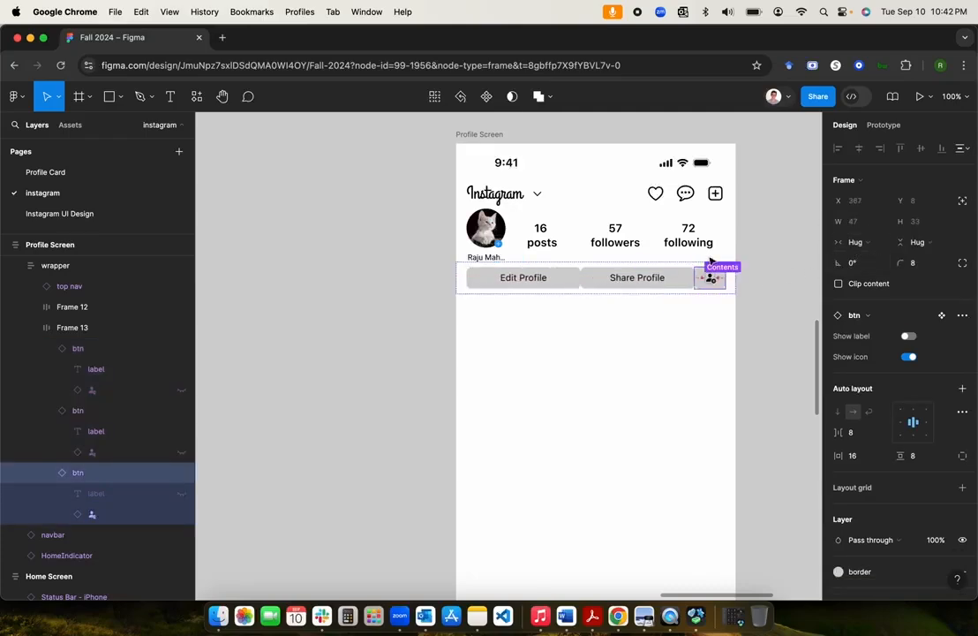
Step: Set the button row Frame 13's gap between items to 16
click(640, 281)
click(461, 286)
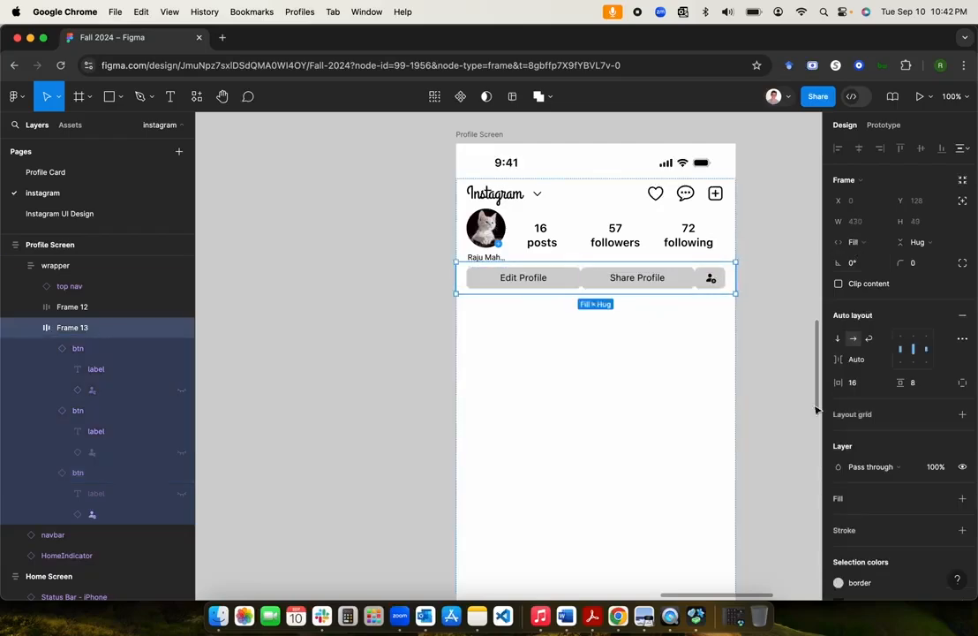
click(868, 364)
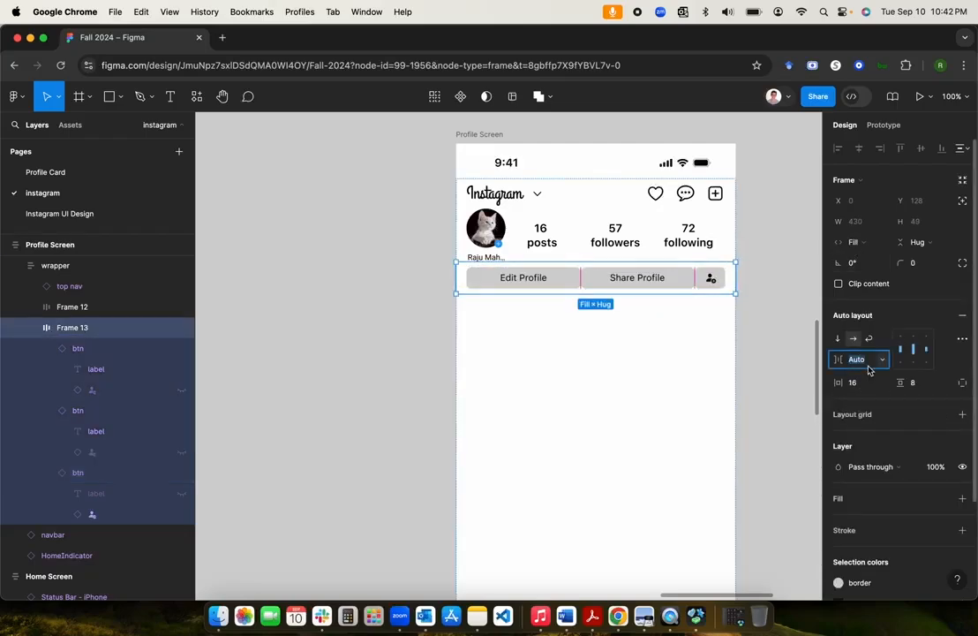
text(16)
key(Return)
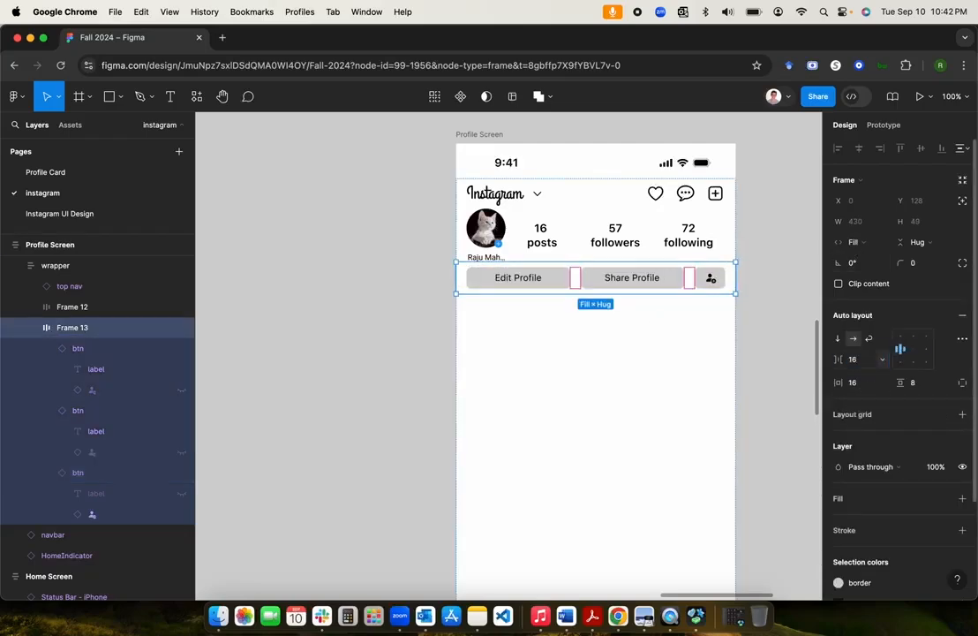
click(779, 309)
Step: Select and deselect Frame 13, then zoom out and pan to the Component Properties text block
scroll(653, 356, down, 5)
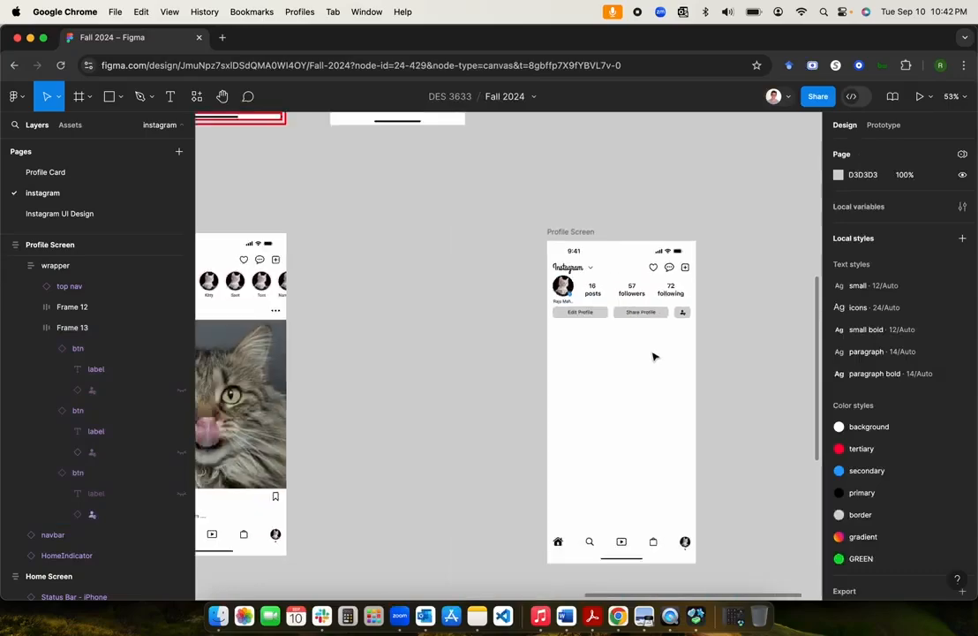
scroll(653, 356, up, 4)
scroll(654, 356, left, 3)
scroll(655, 355, up, 3)
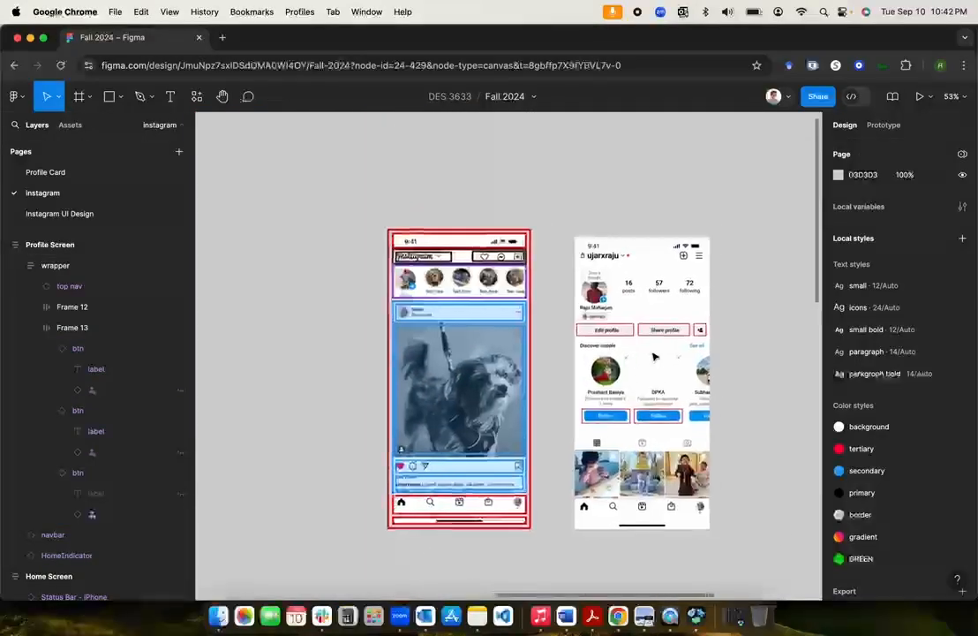
scroll(654, 356, down, 2)
scroll(654, 355, right, 2)
scroll(654, 356, up, 5)
scroll(655, 355, up, 3)
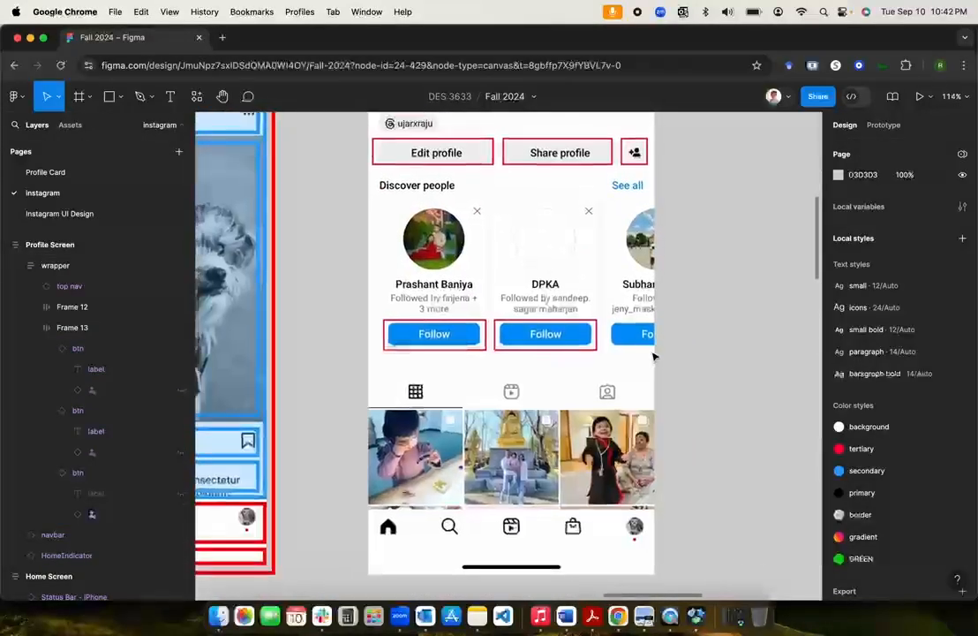
scroll(654, 356, down, 3)
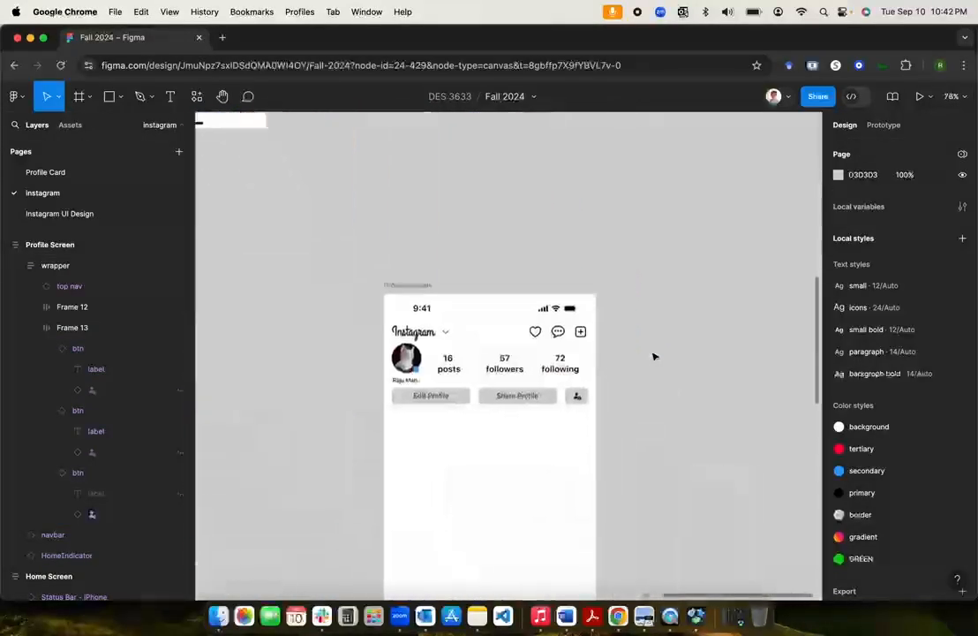
click(493, 404)
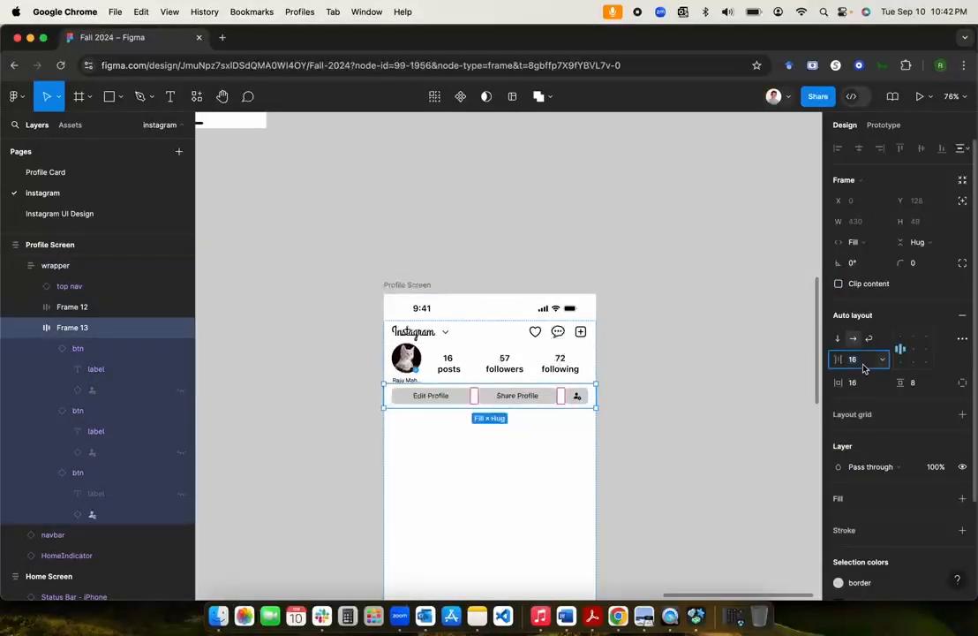
click(721, 382)
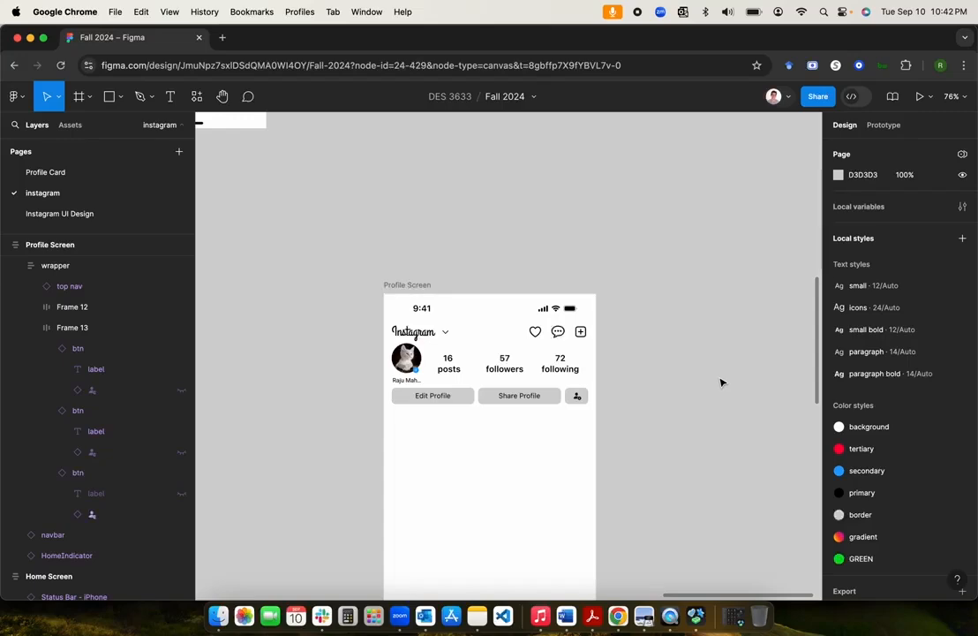
scroll(721, 382, up, 1)
scroll(721, 382, down, 3)
scroll(721, 383, up, 5)
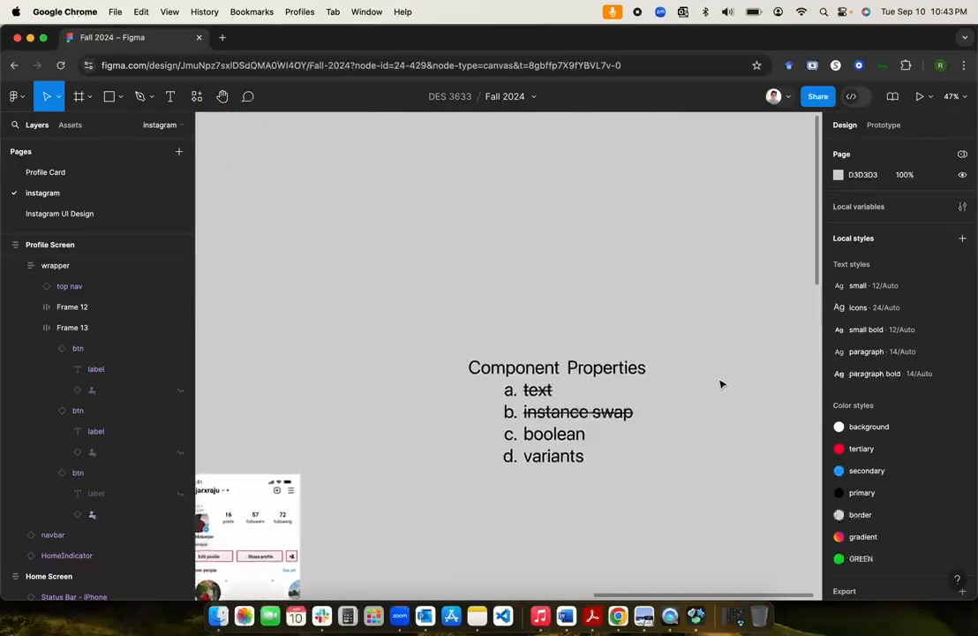
scroll(721, 384, down, 2)
scroll(721, 384, left, 2)
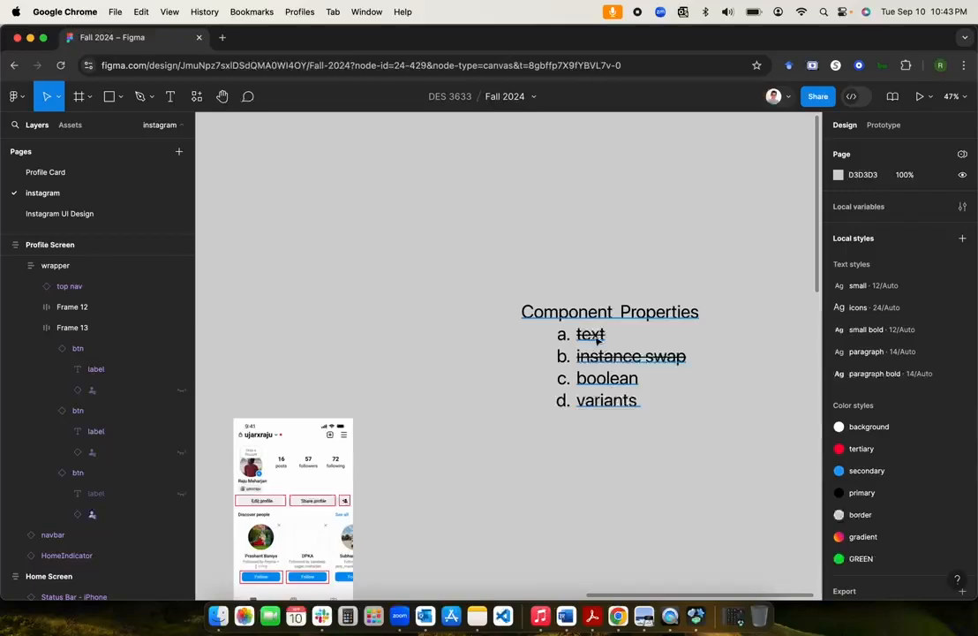
Step: Strike through 'boolean' in the Component Properties checklist, then pan toward the molecules section
double_click(615, 378)
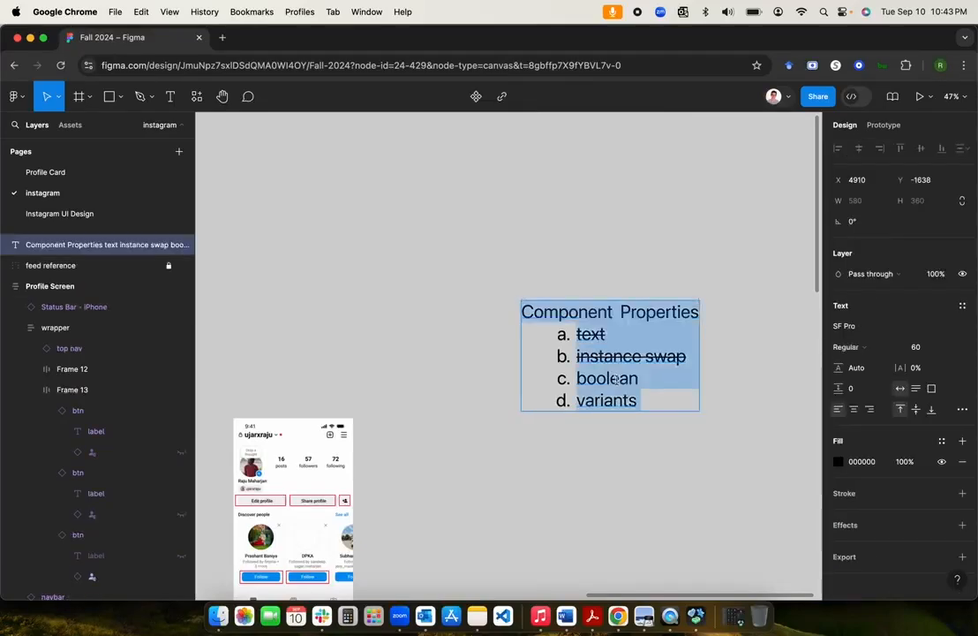
double_click(615, 378)
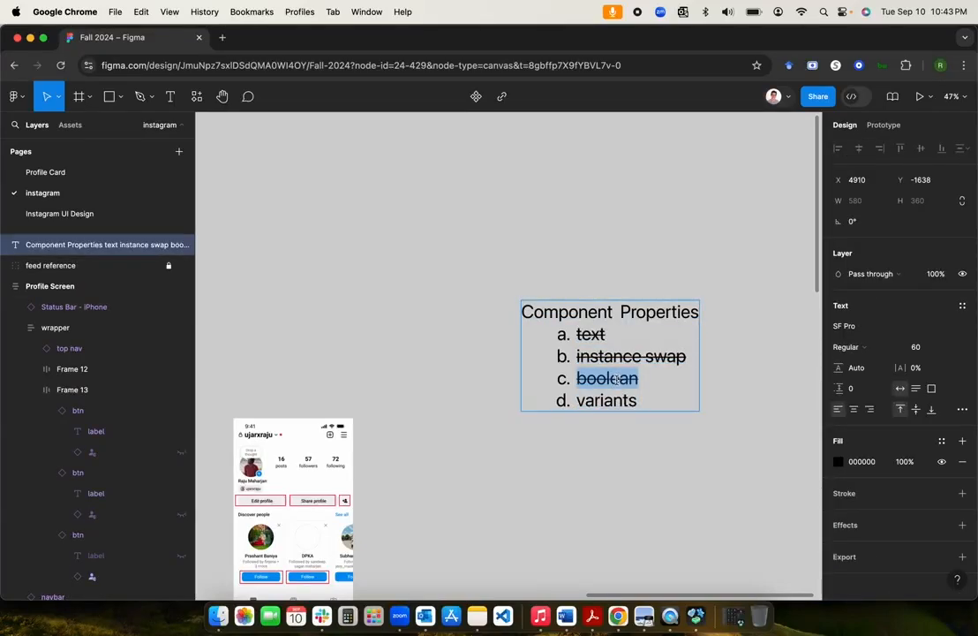
key(Escape)
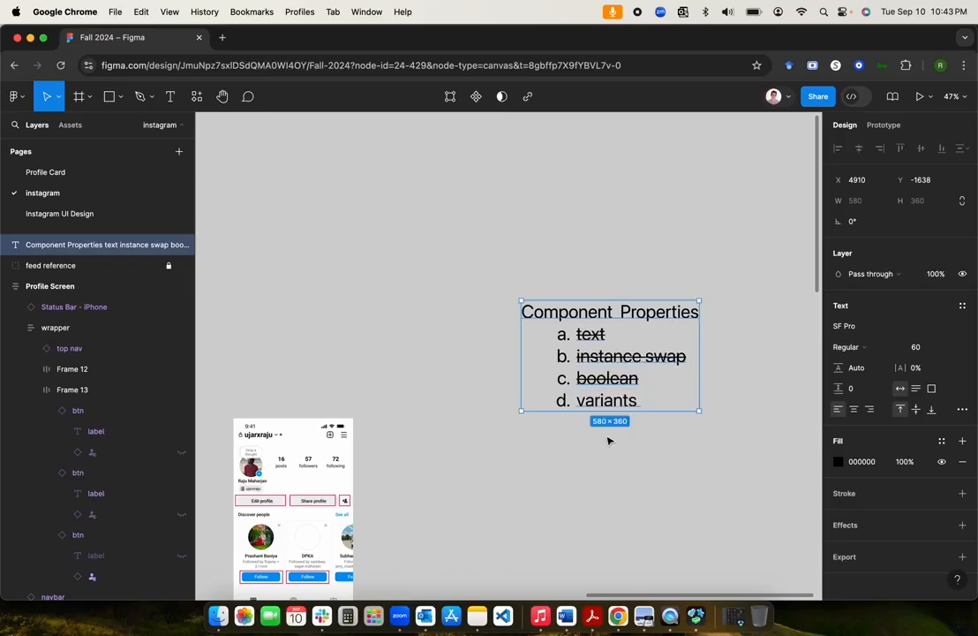
scroll(607, 440, down, 2)
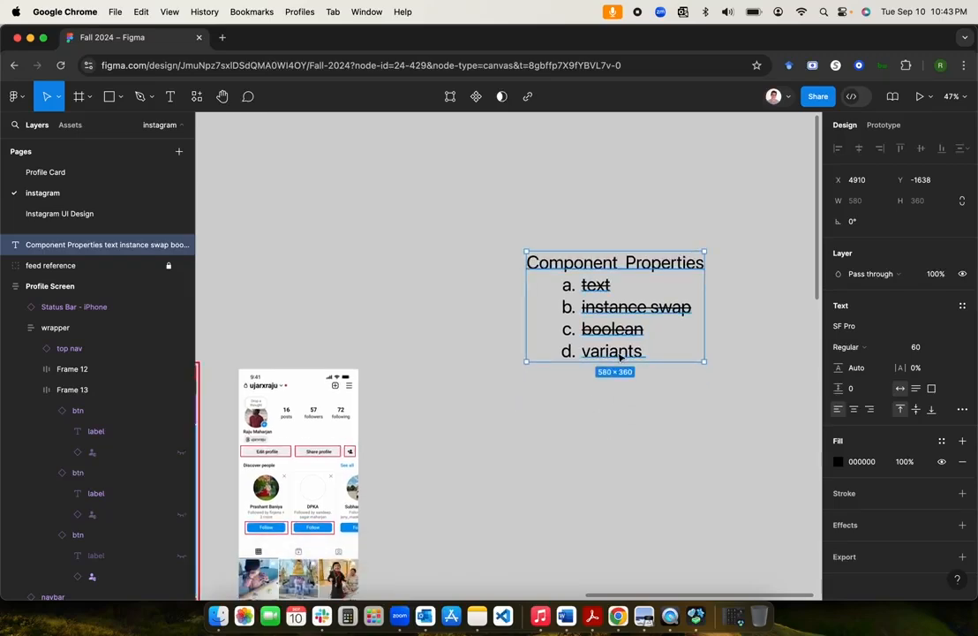
click(591, 452)
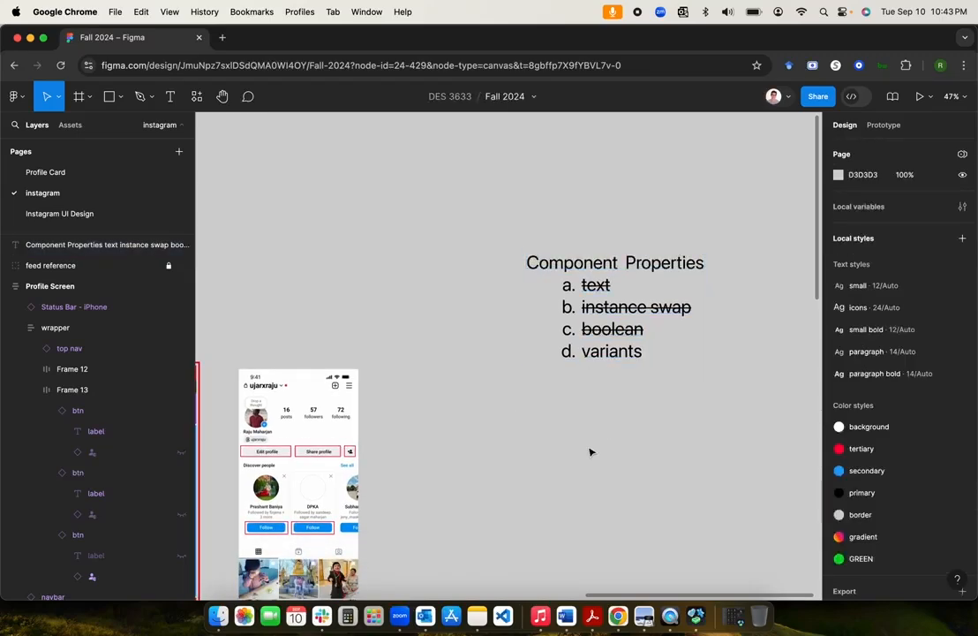
scroll(591, 452, left, 5)
scroll(590, 452, down, 3)
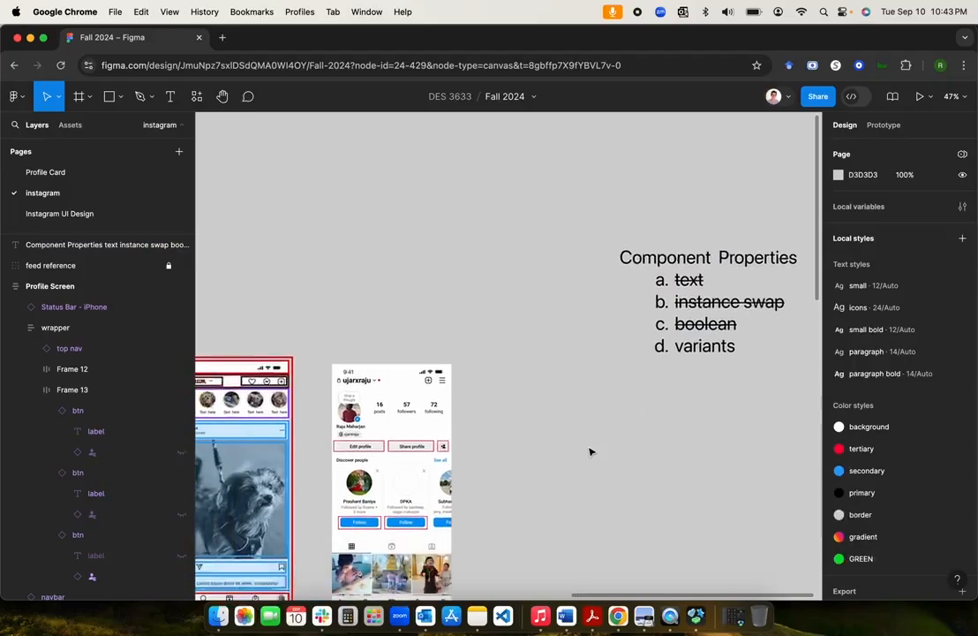
scroll(591, 452, right, 3)
scroll(591, 452, up, 2)
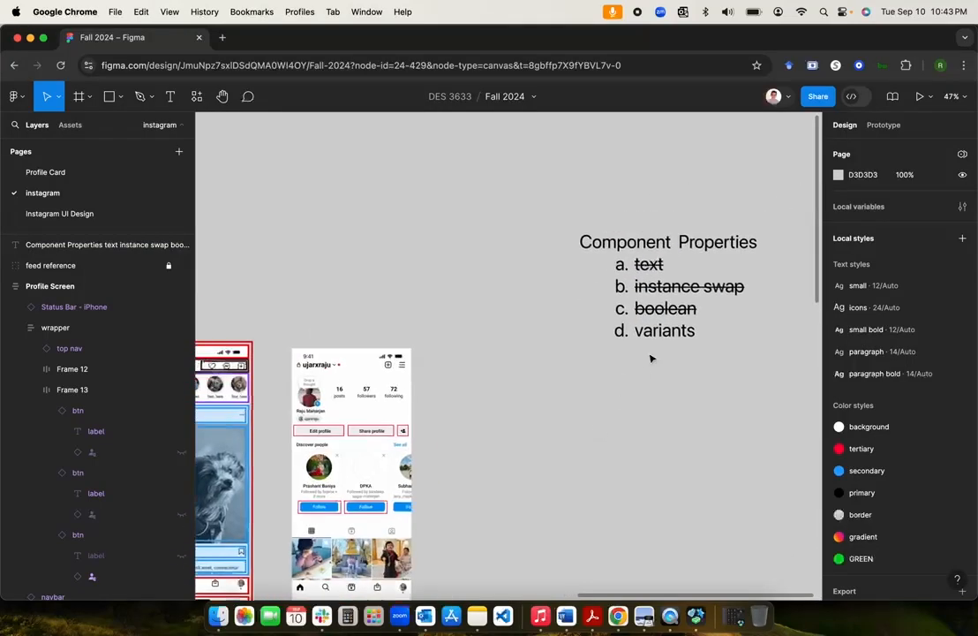
scroll(576, 434, down, 10)
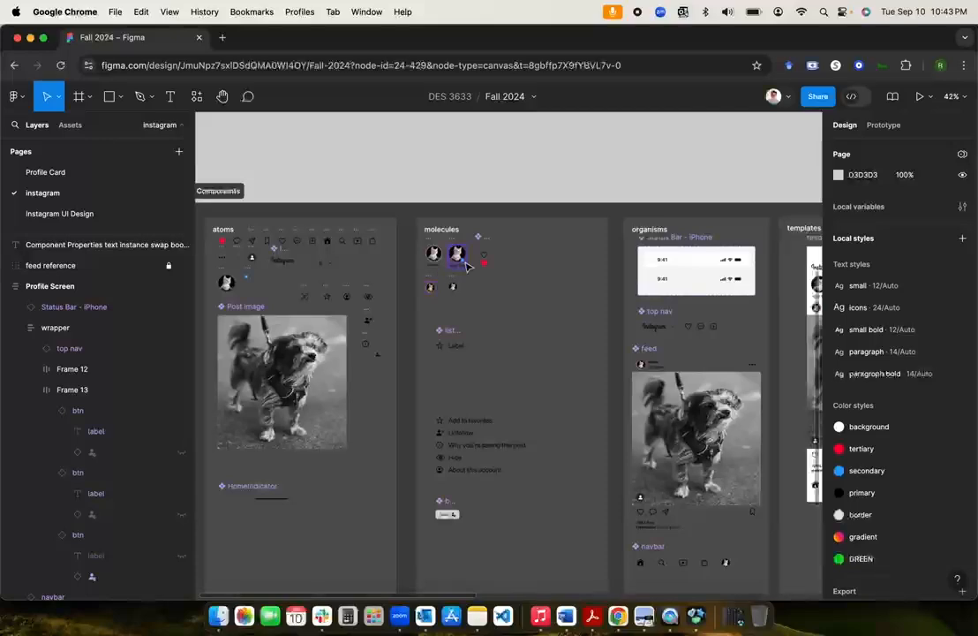
Step: Inspect the molecules section of the Components board, selecting and deselecting it
scroll(454, 255, up, 5)
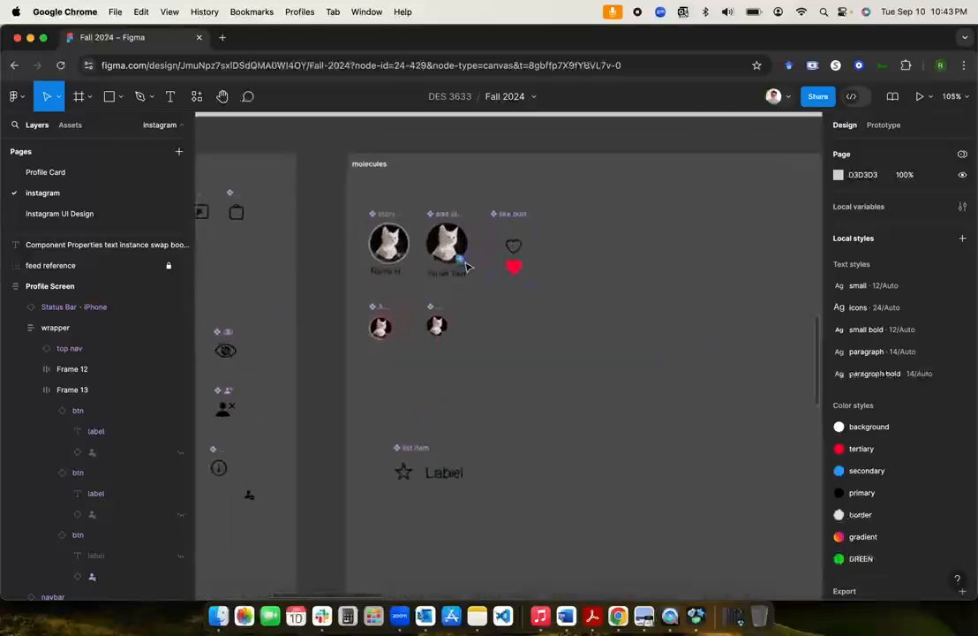
click(589, 301)
scroll(590, 301, down, 3)
click(572, 148)
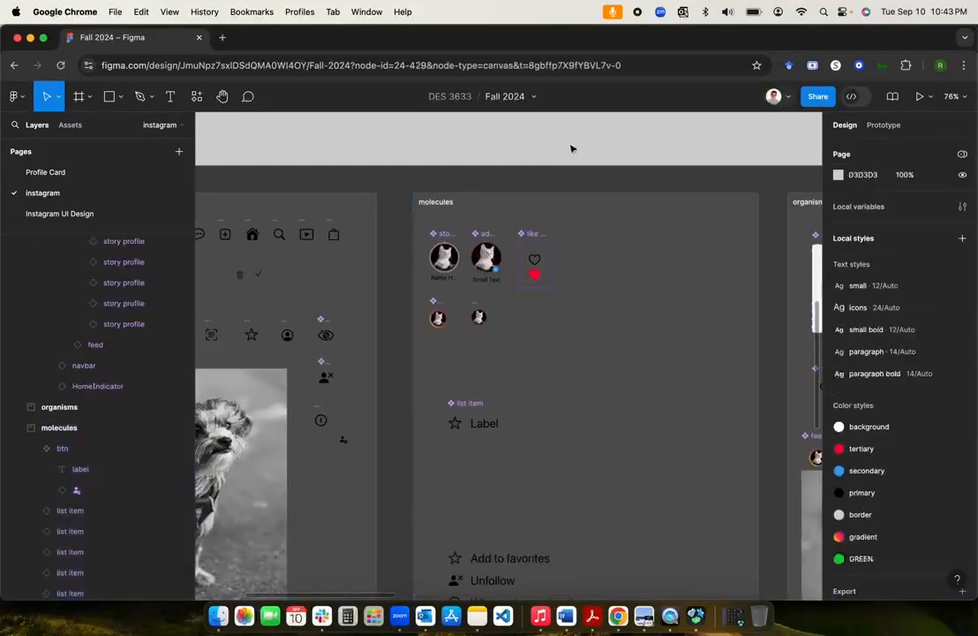
scroll(532, 430, down, 1)
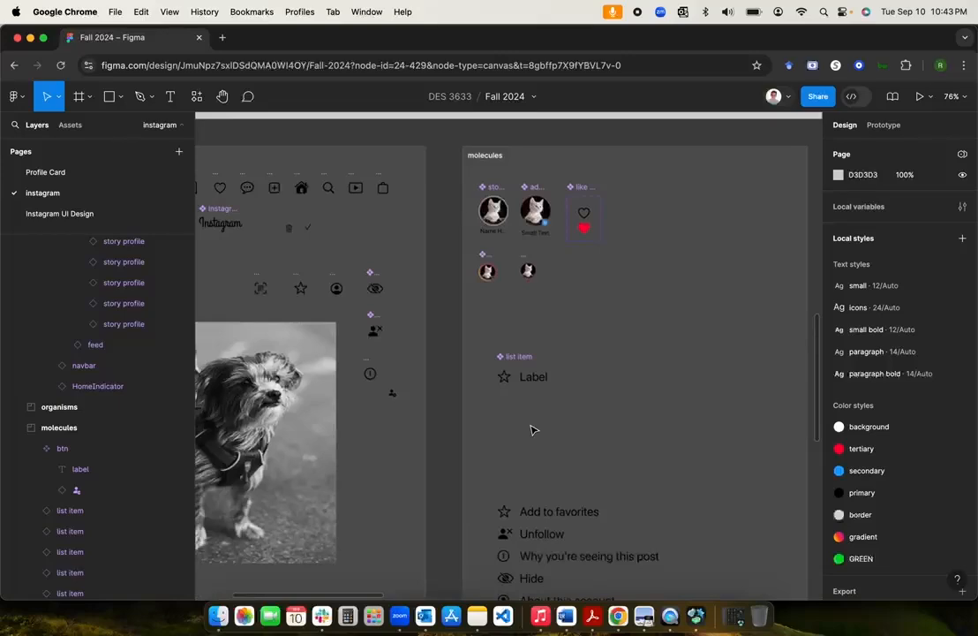
scroll(532, 430, down, 8)
scroll(533, 429, down, 5)
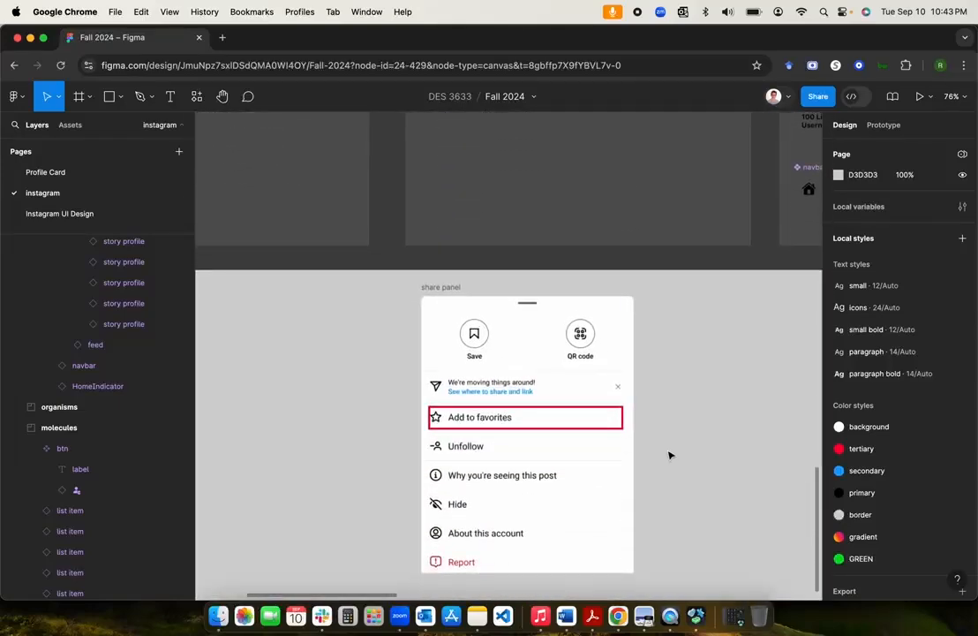
scroll(669, 456, up, 8)
click(669, 455)
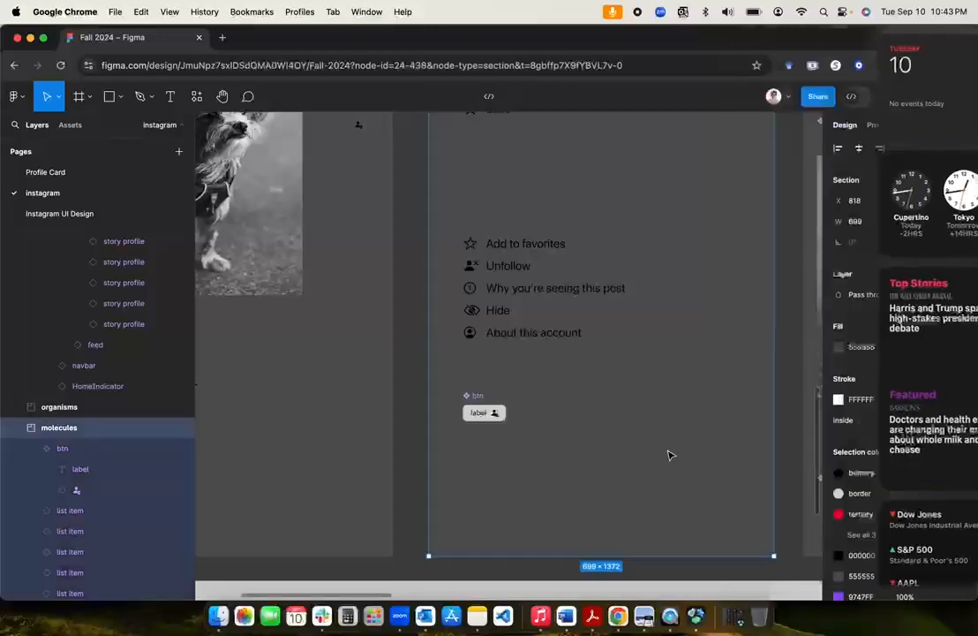
scroll(669, 454, up, 10)
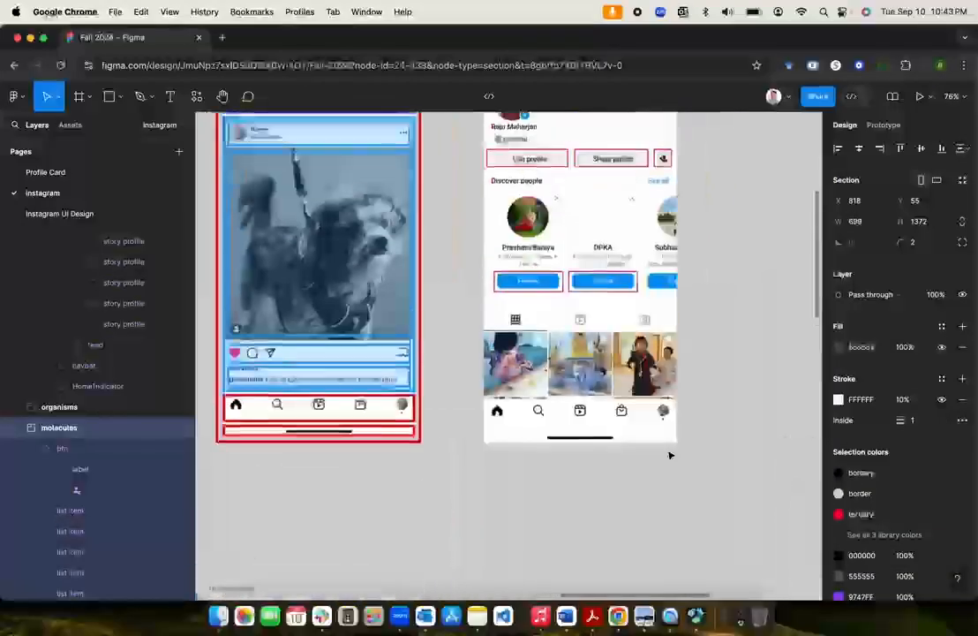
scroll(670, 456, up, 2)
click(683, 342)
Step: Pan past the reference screens back to the Component Properties checklist beside Profile Screen
scroll(677, 328, down, 2)
scroll(675, 328, up, 1)
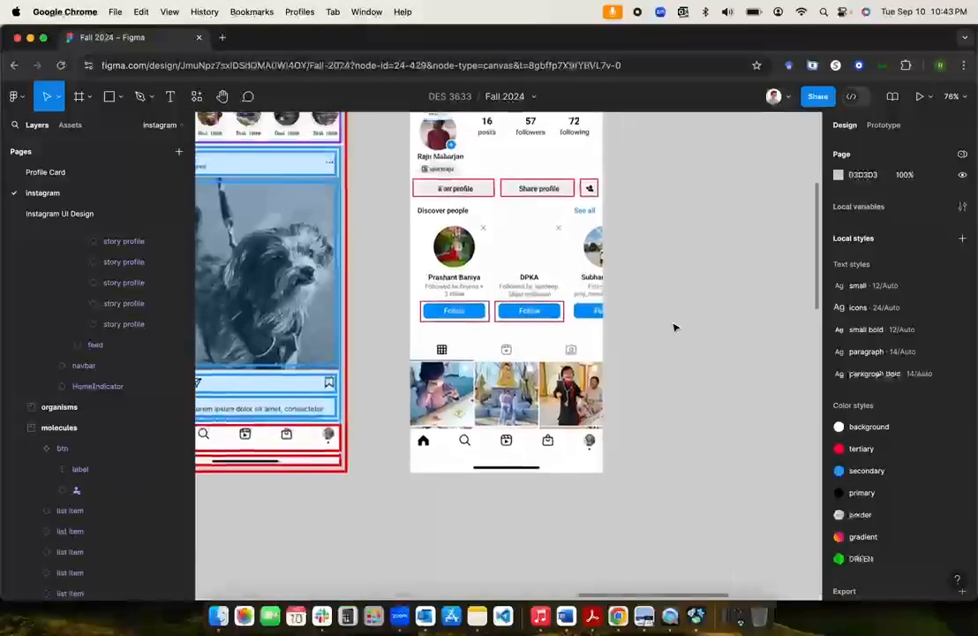
scroll(674, 328, up, 5)
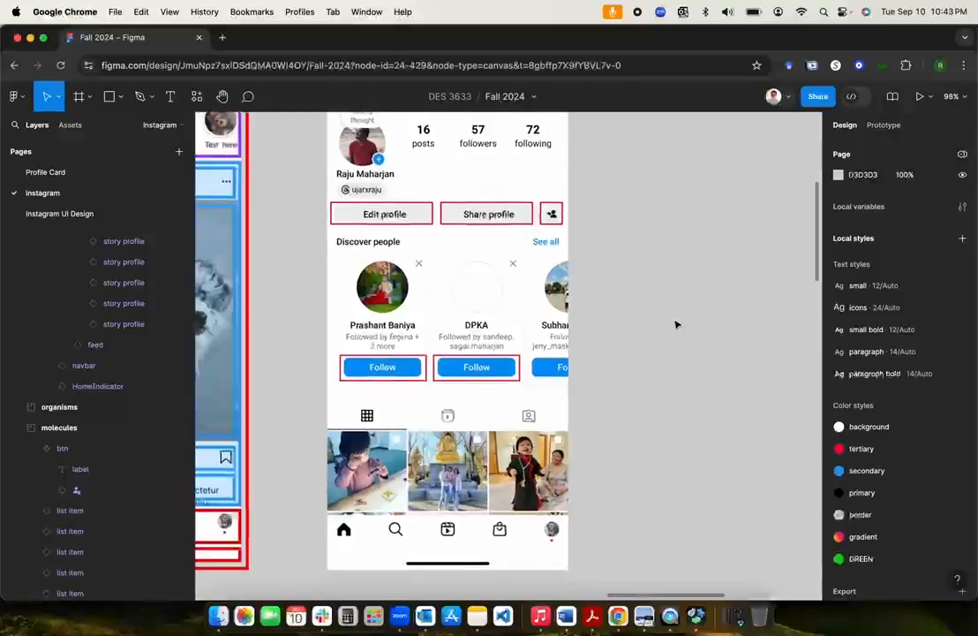
scroll(676, 325, down, 10)
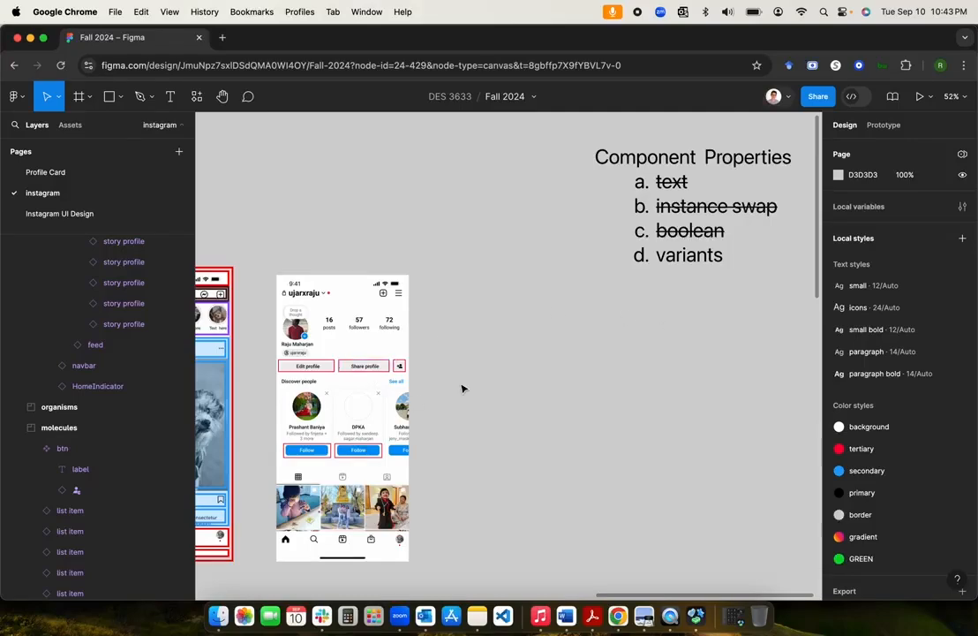
scroll(478, 383, down, 2)
scroll(478, 383, left, 2)
scroll(491, 368, up, 2)
scroll(492, 369, right, 2)
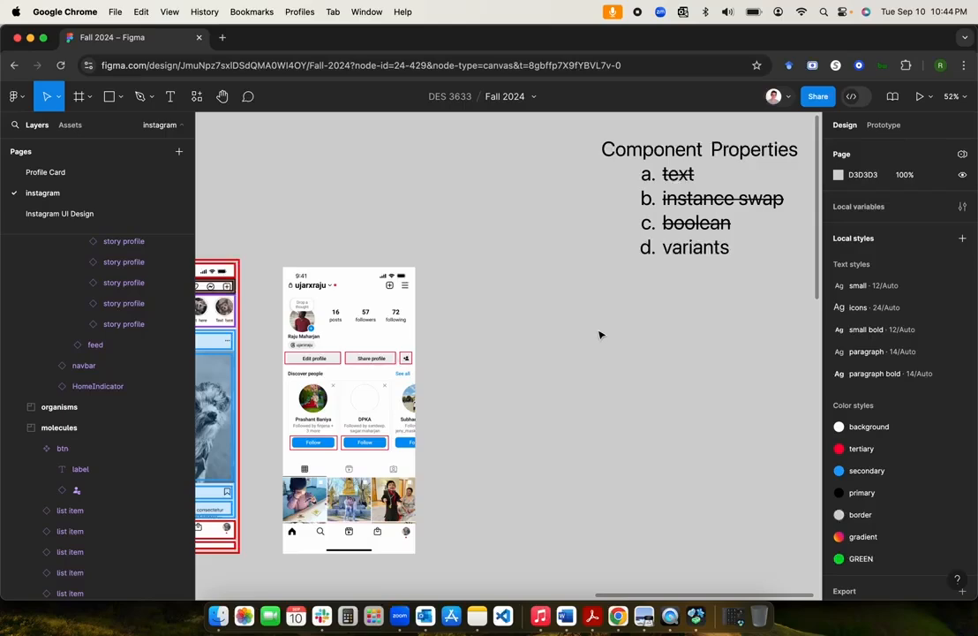
Step: Leave the Component Properties text and pan around to compare the profile's Follow buttons with btn
double_click(684, 253)
key(Escape)
click(546, 353)
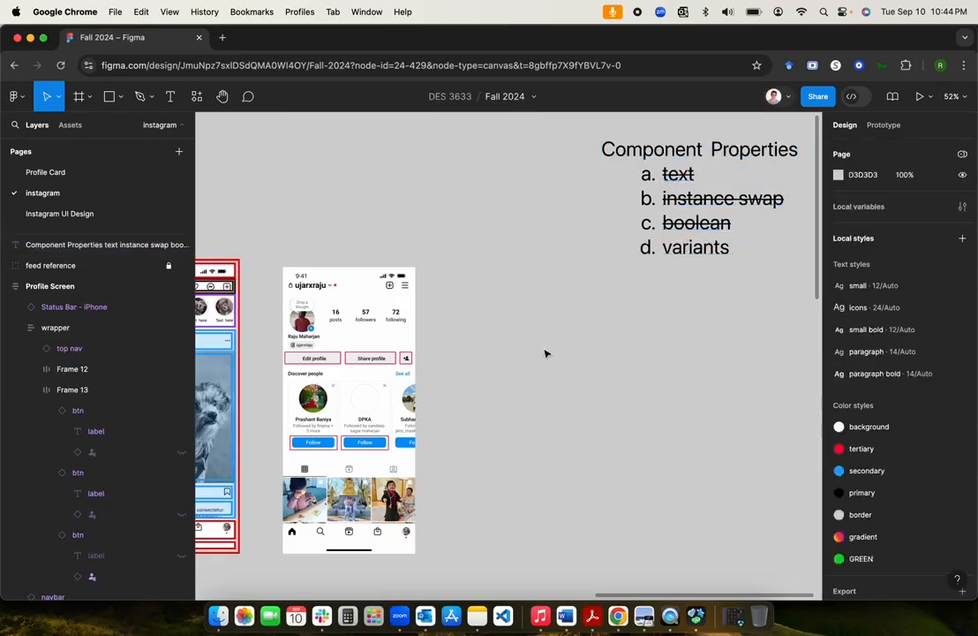
scroll(545, 353, down, 2)
scroll(546, 353, left, 2)
scroll(546, 353, down, 2)
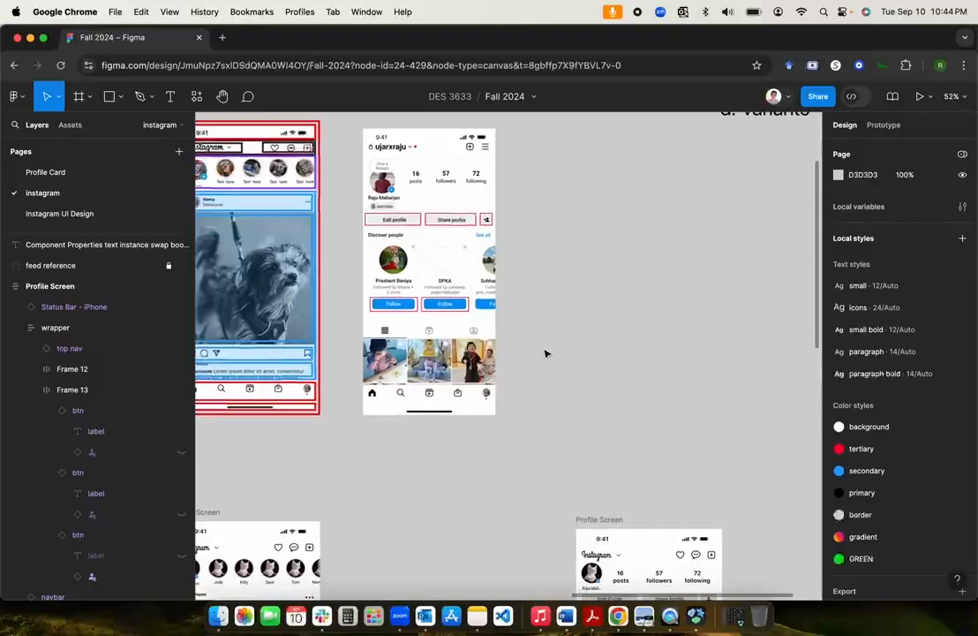
scroll(545, 353, up, 1)
scroll(546, 353, left, 2)
scroll(546, 353, down, 2)
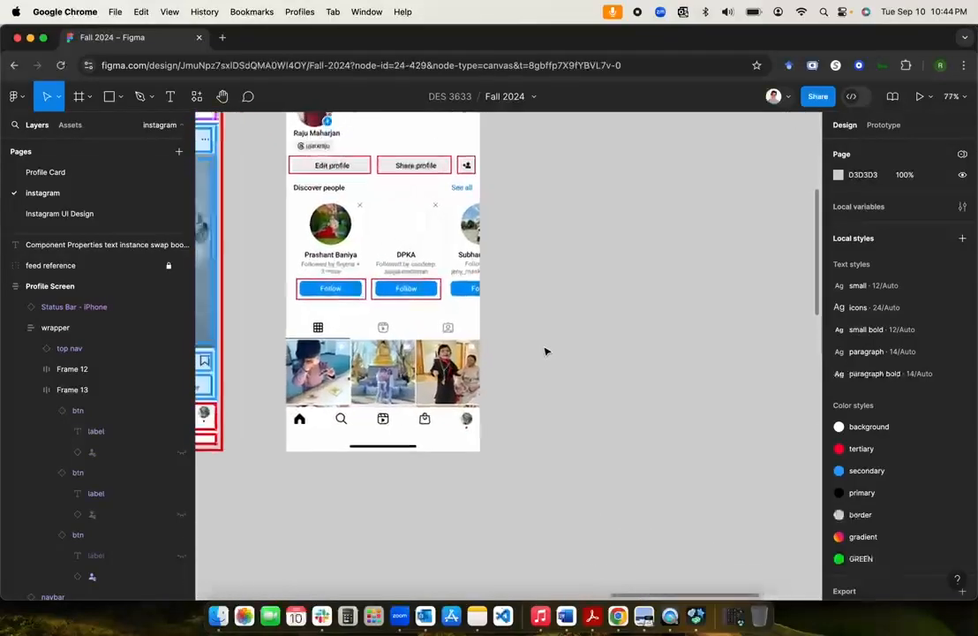
scroll(545, 353, left, 3)
scroll(545, 353, up, 2)
scroll(545, 351, down, 3)
scroll(546, 351, down, 5)
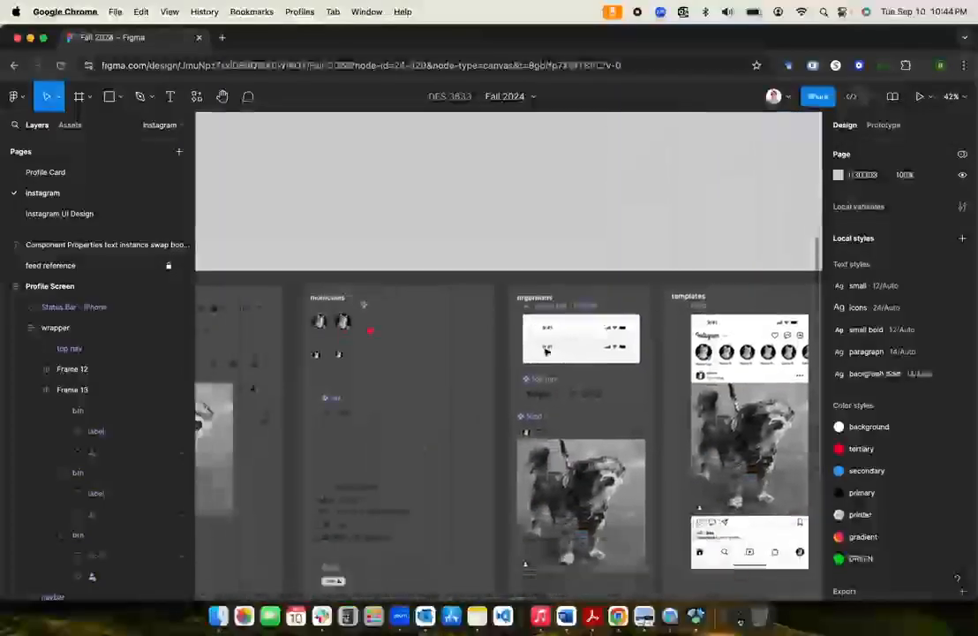
scroll(449, 359, up, 5)
Step: Select the main btn component on the molecules board
click(415, 358)
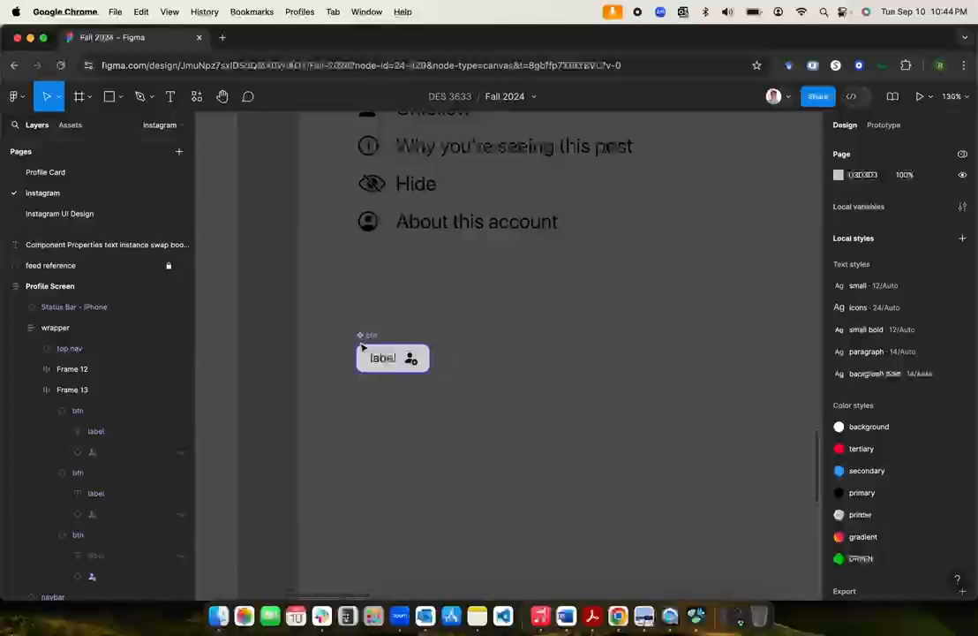
scroll(534, 330, down, 3)
scroll(534, 330, up, 10)
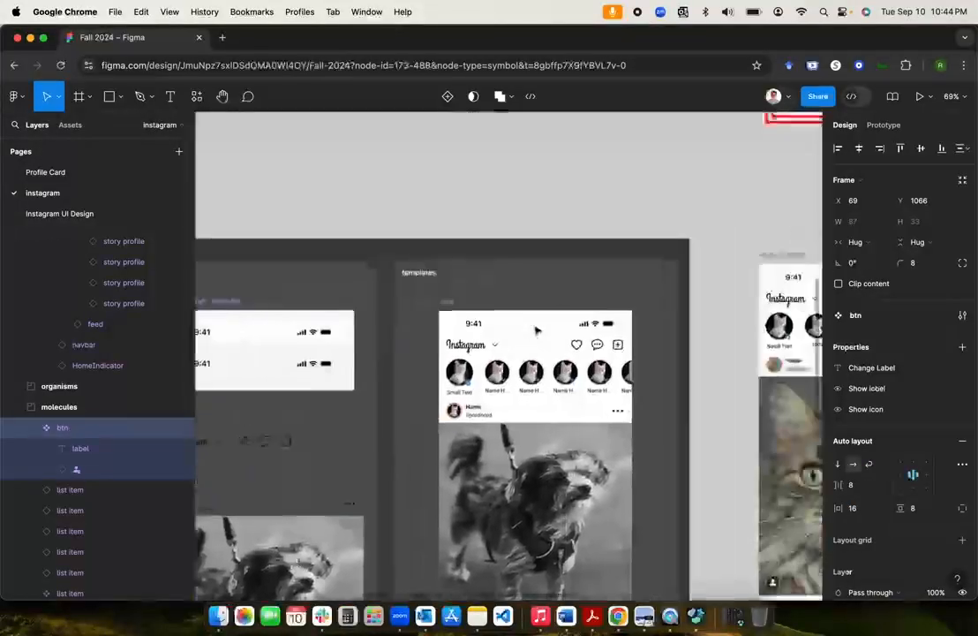
scroll(534, 330, up, 2)
scroll(535, 329, up, 10)
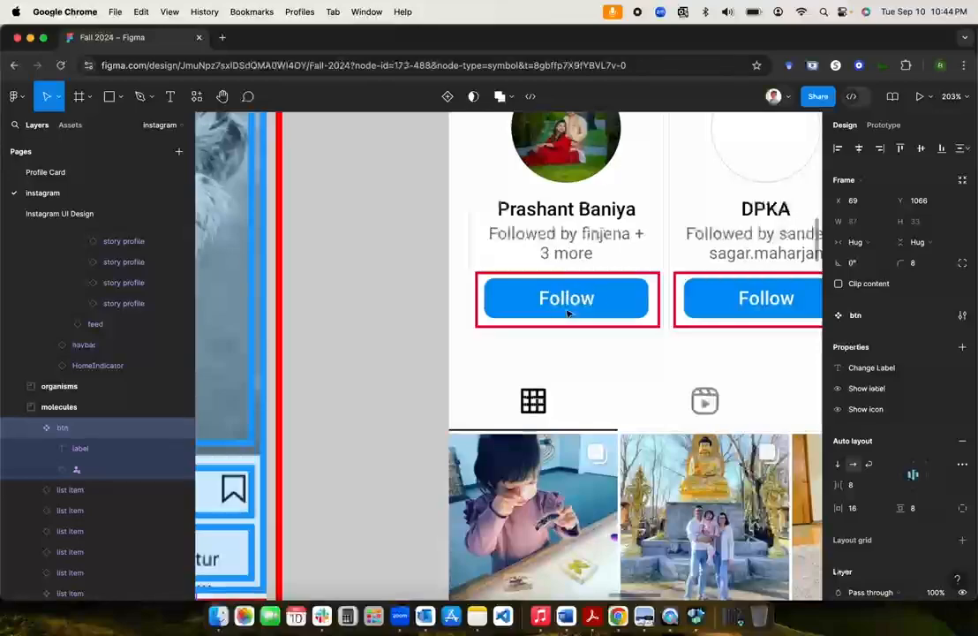
scroll(569, 313, down, 10)
scroll(568, 312, down, 5)
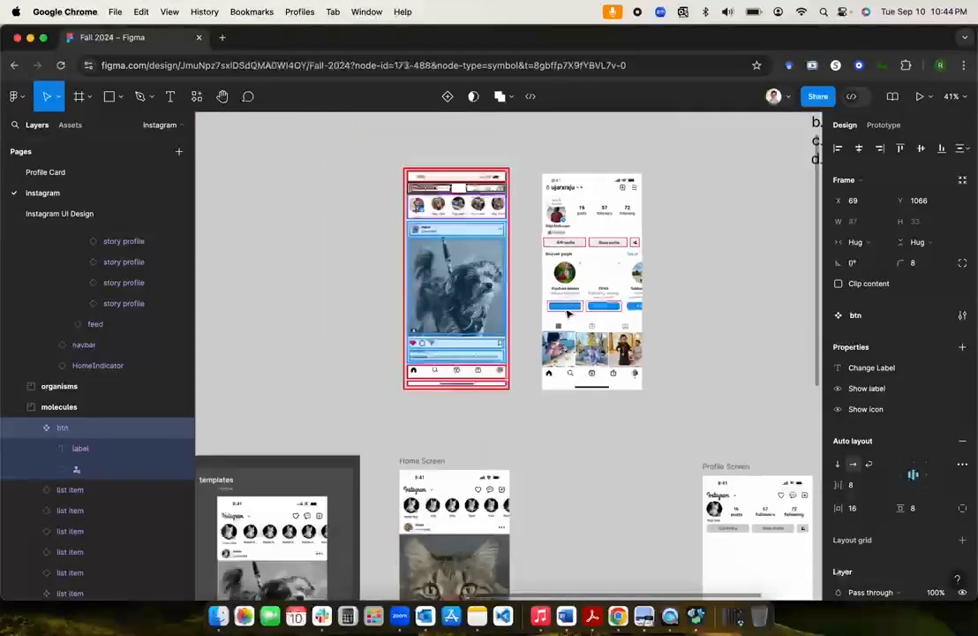
scroll(568, 313, down, 8)
scroll(569, 312, down, 3)
scroll(569, 313, left, 2)
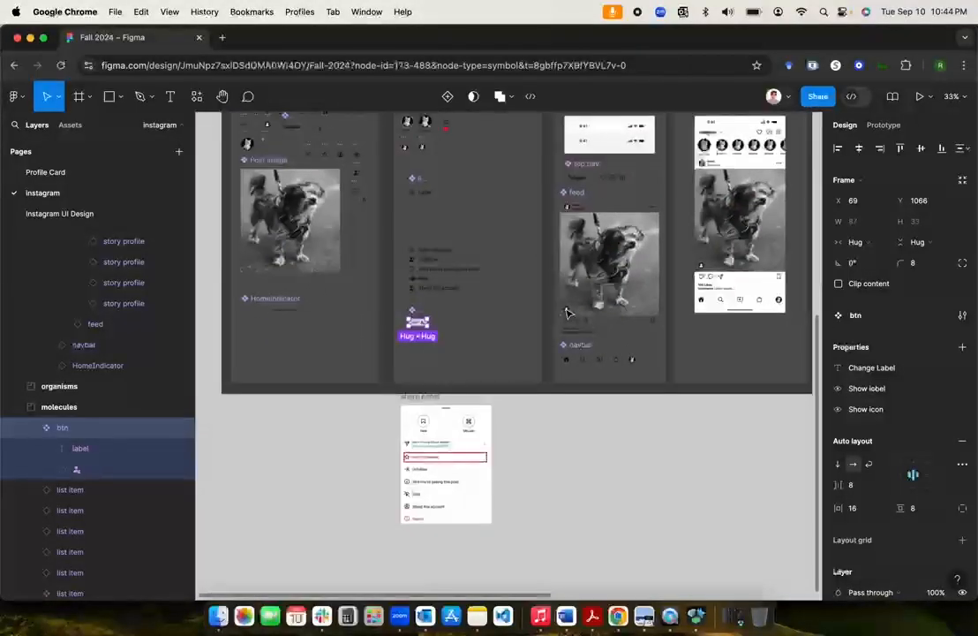
scroll(418, 325, up, 7)
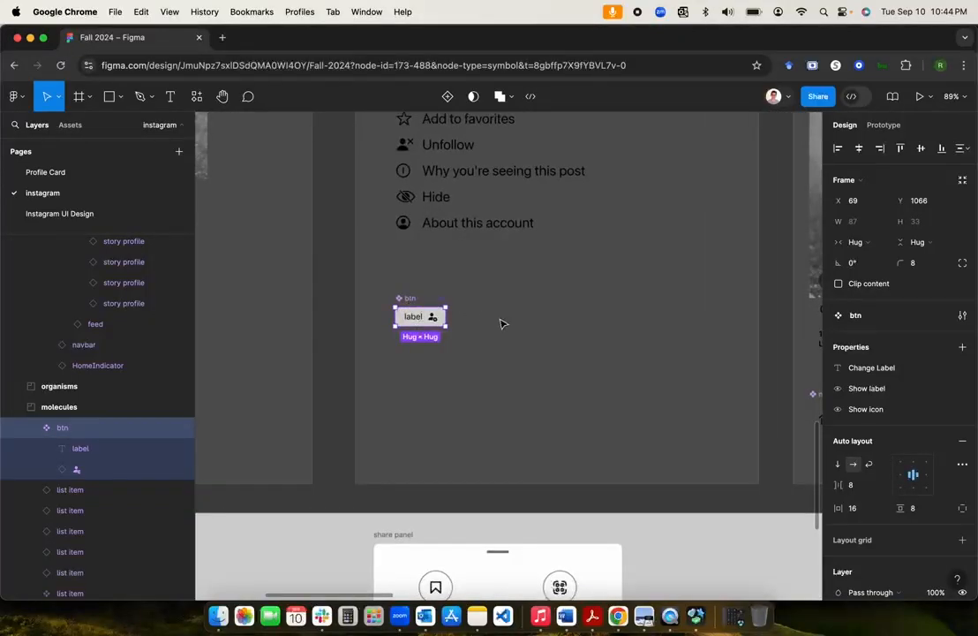
click(491, 443)
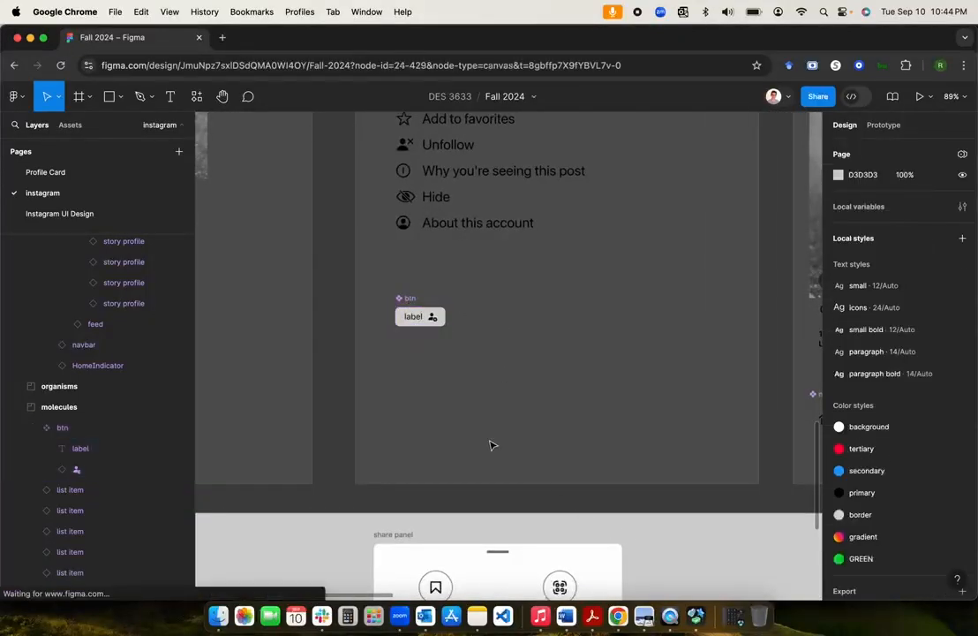
click(408, 301)
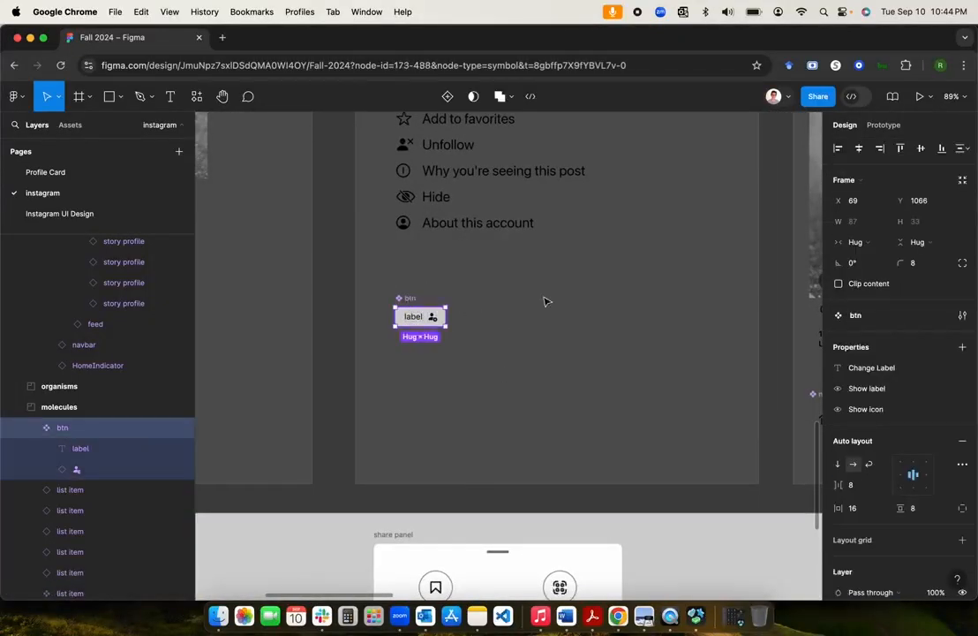
click(962, 347)
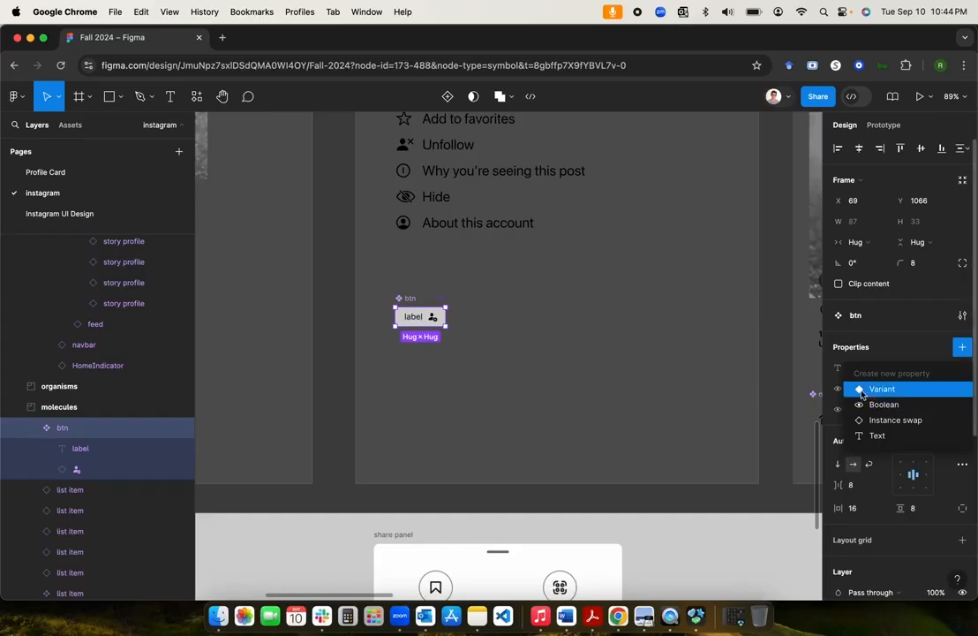
click(768, 545)
scroll(674, 406, down, 5)
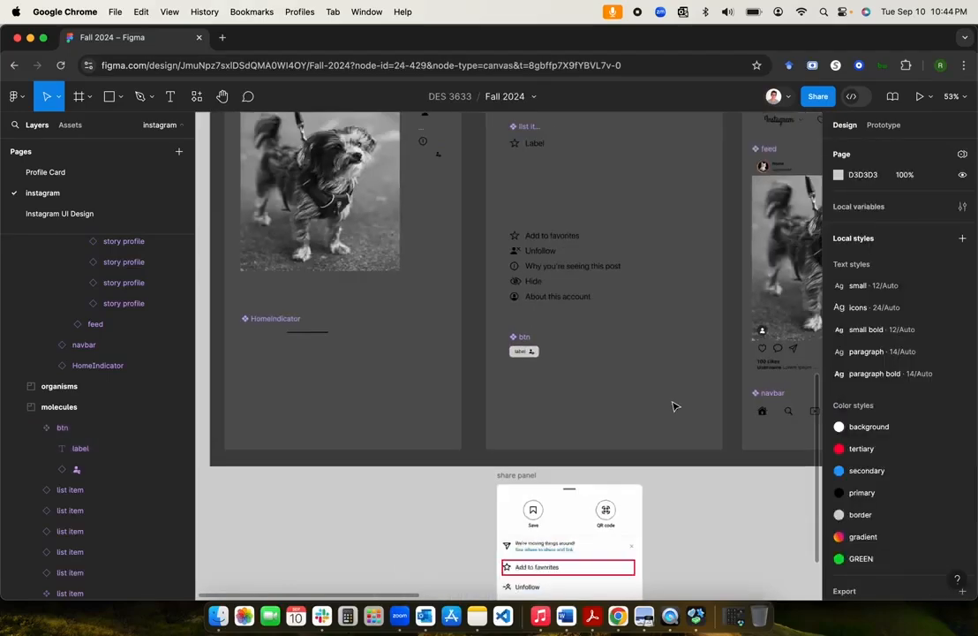
scroll(675, 406, right, 5)
scroll(674, 406, up, 4)
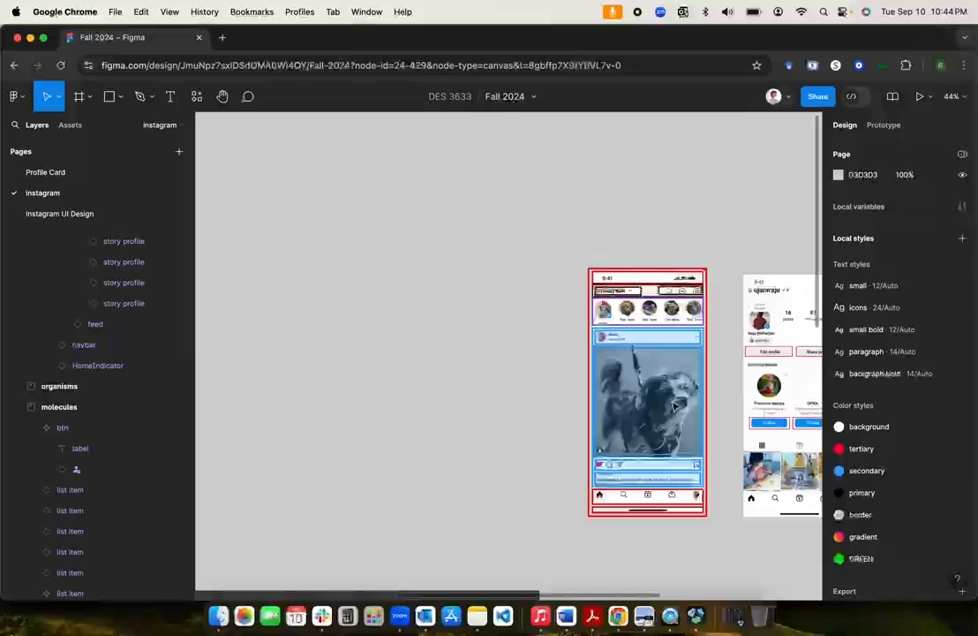
scroll(675, 406, right, 3)
scroll(674, 406, down, 3)
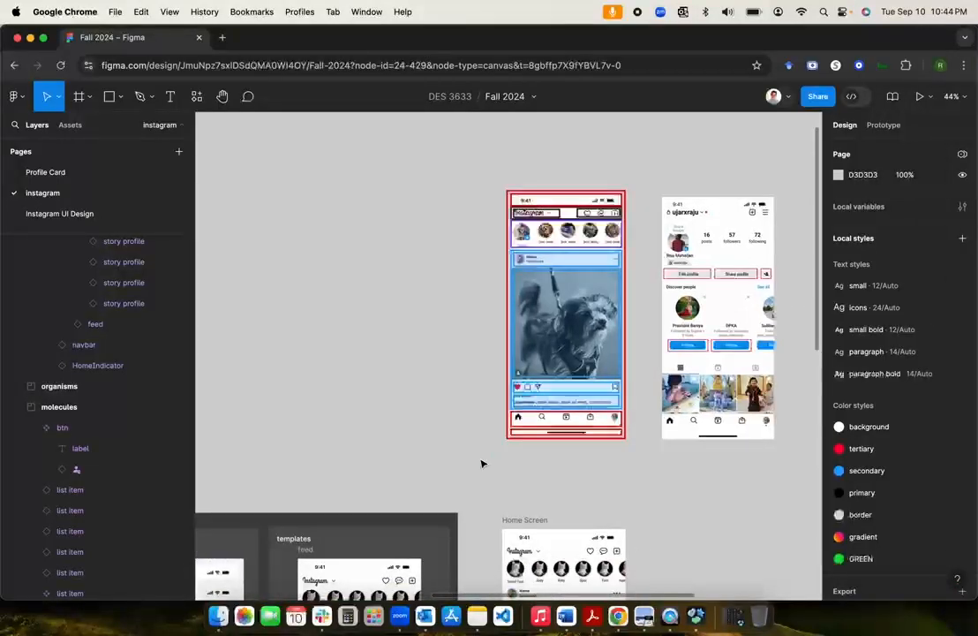
scroll(483, 460, down, 8)
scroll(483, 461, left, 8)
scroll(483, 461, down, 4)
scroll(483, 461, left, 3)
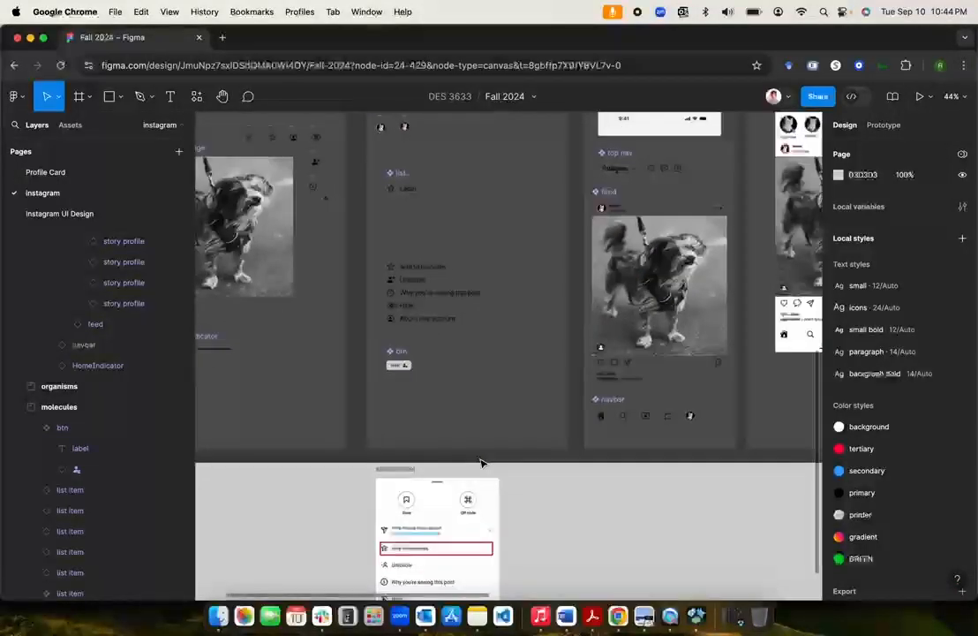
scroll(407, 473, up, 3)
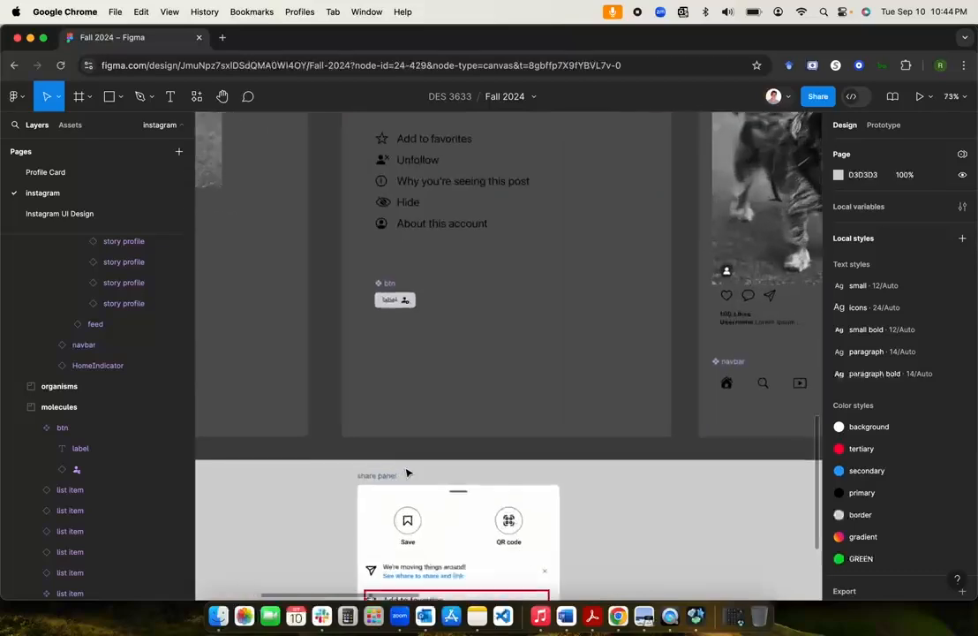
click(389, 283)
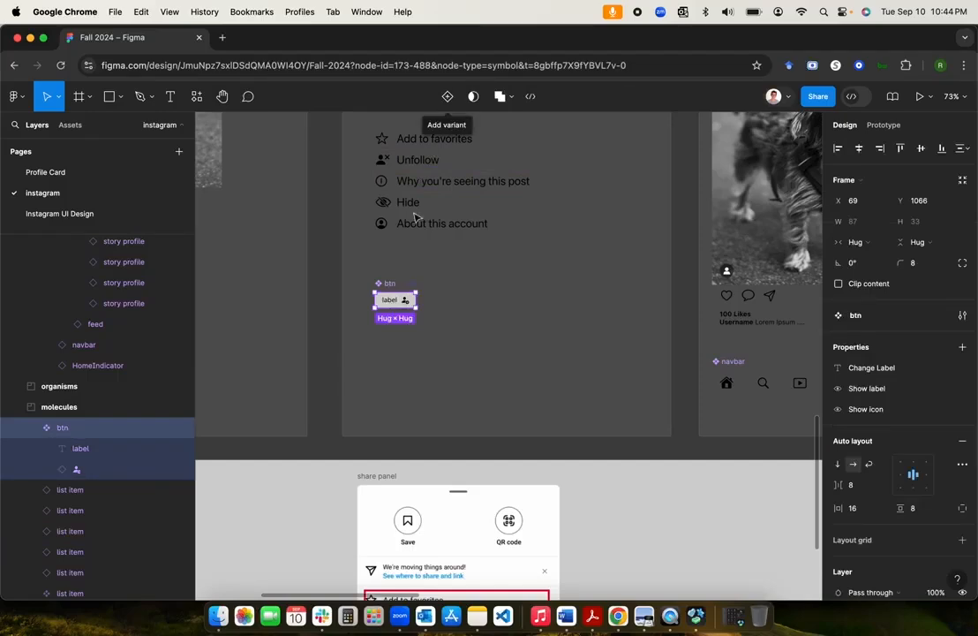
Step: Add a variant property to btn and a Variant2 copy below Default
click(962, 348)
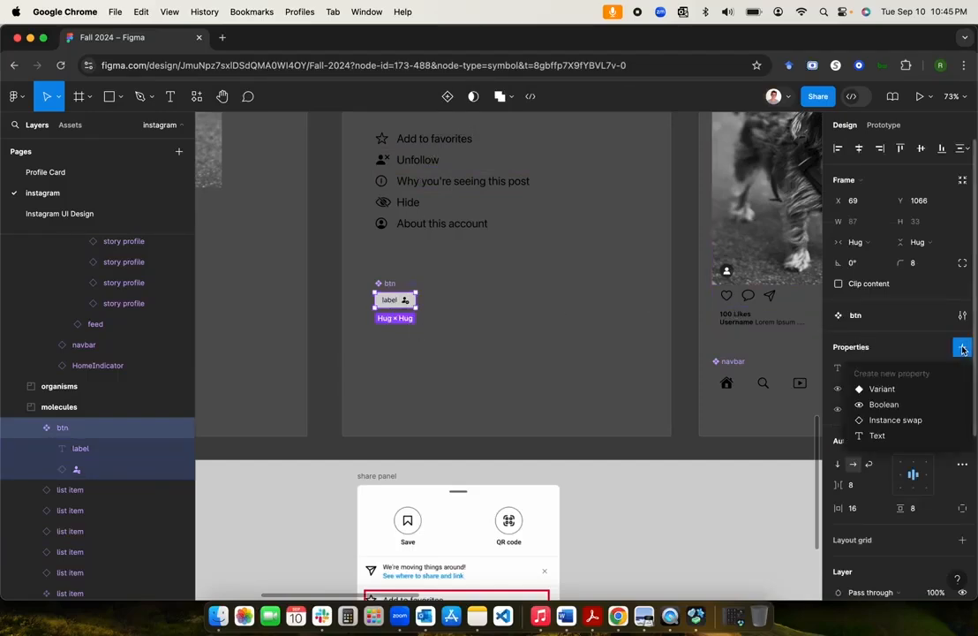
click(893, 395)
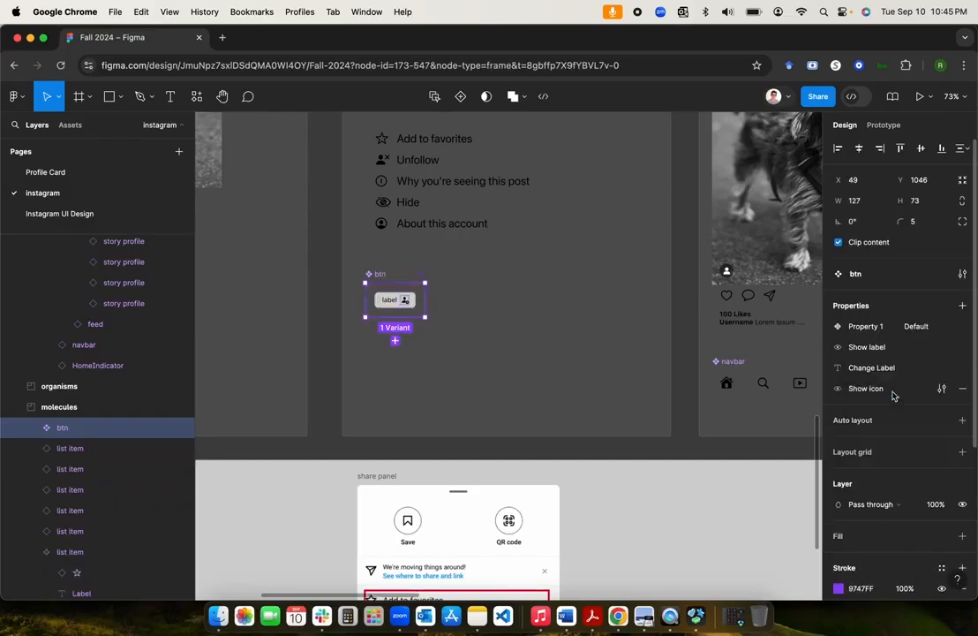
click(394, 340)
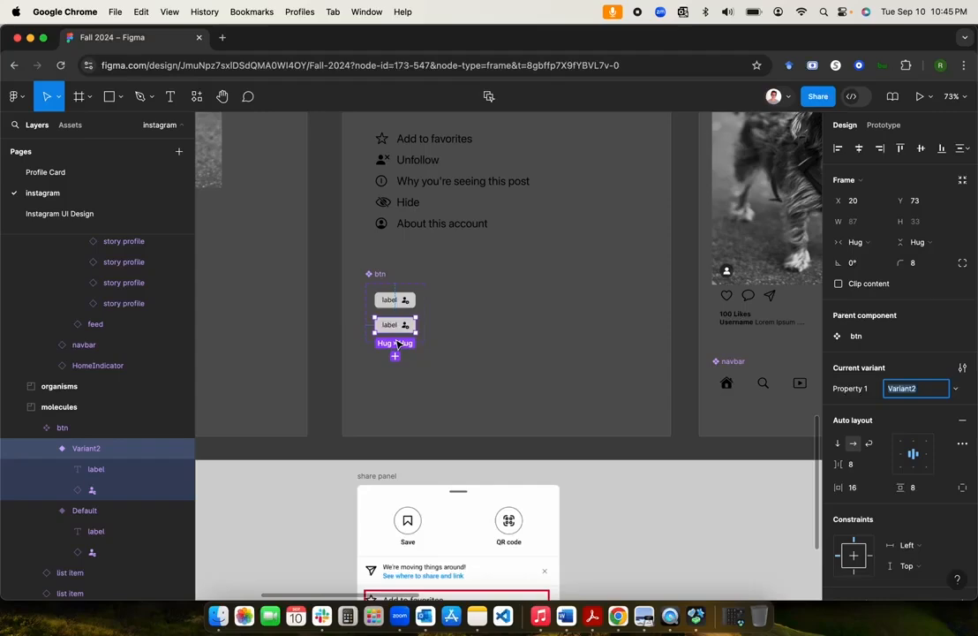
scroll(395, 344, up, 10)
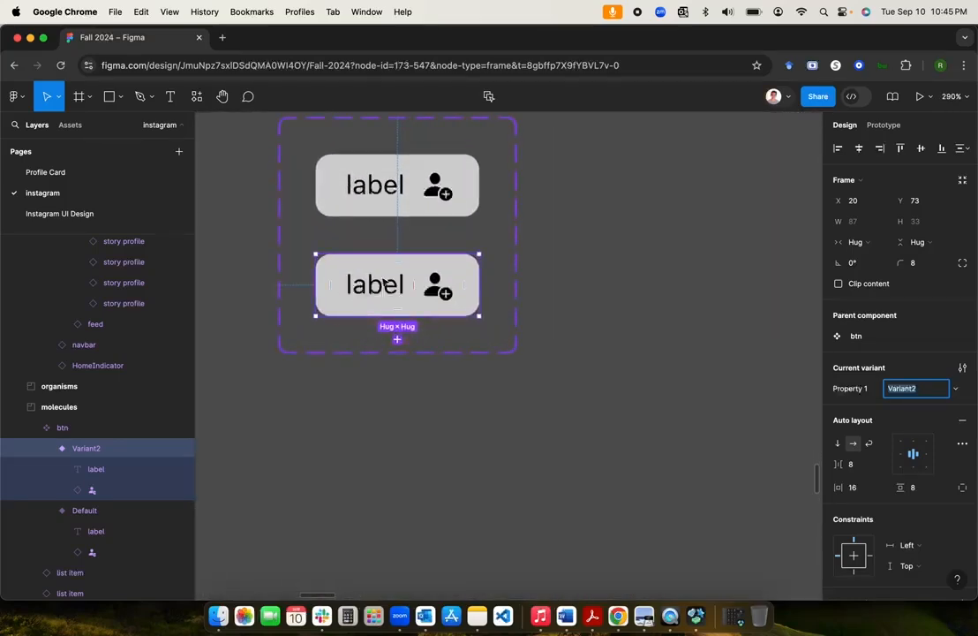
scroll(396, 303, down, 4)
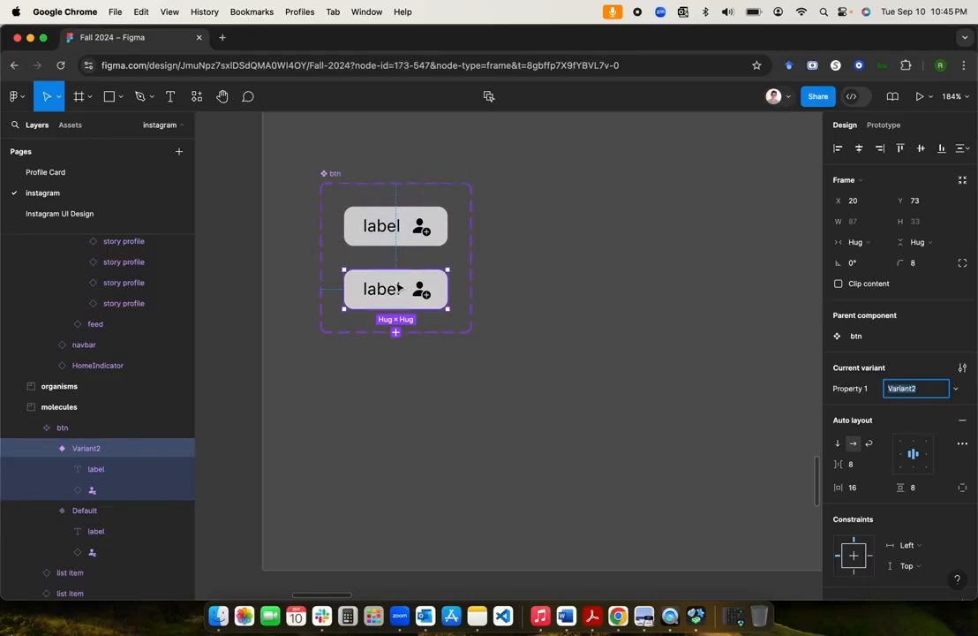
Step: Inspect the Default and Variant2 variants in turn
click(358, 226)
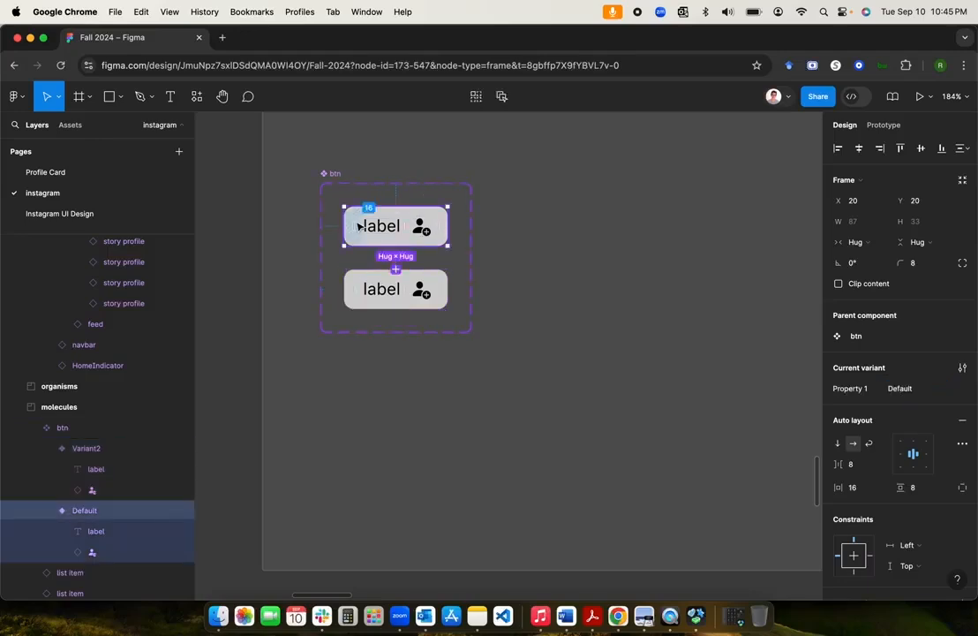
click(359, 287)
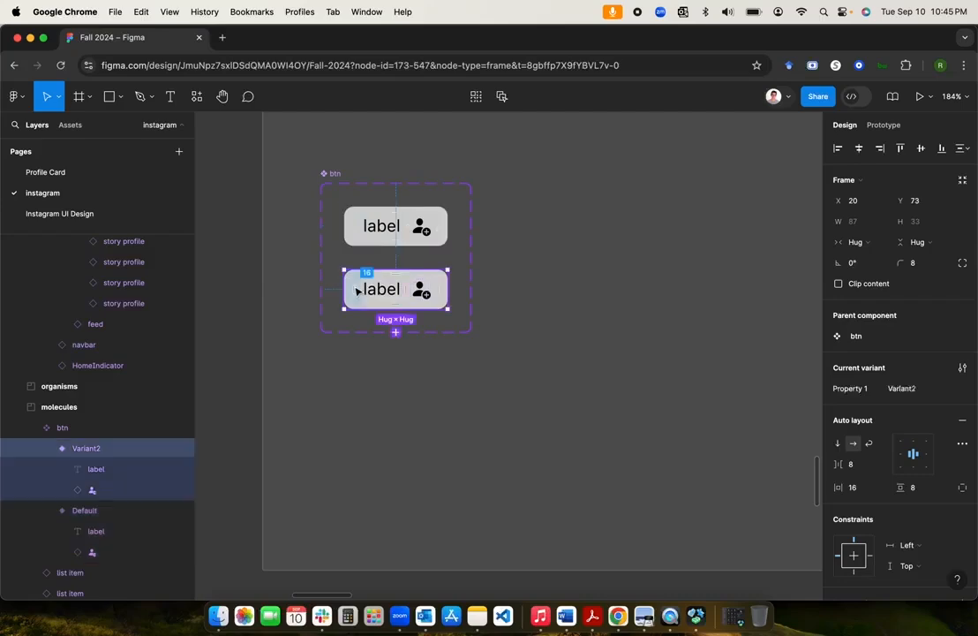
click(356, 229)
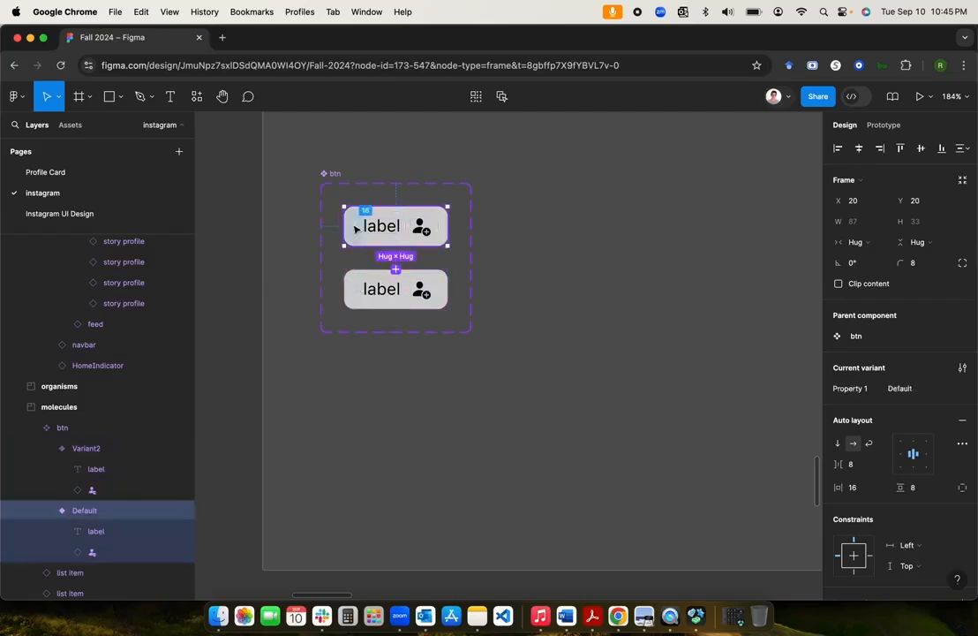
Step: Select Variant2 and zoom to about 155% on the btn variant set
click(356, 291)
scroll(522, 269, down, 5)
scroll(521, 270, up, 5)
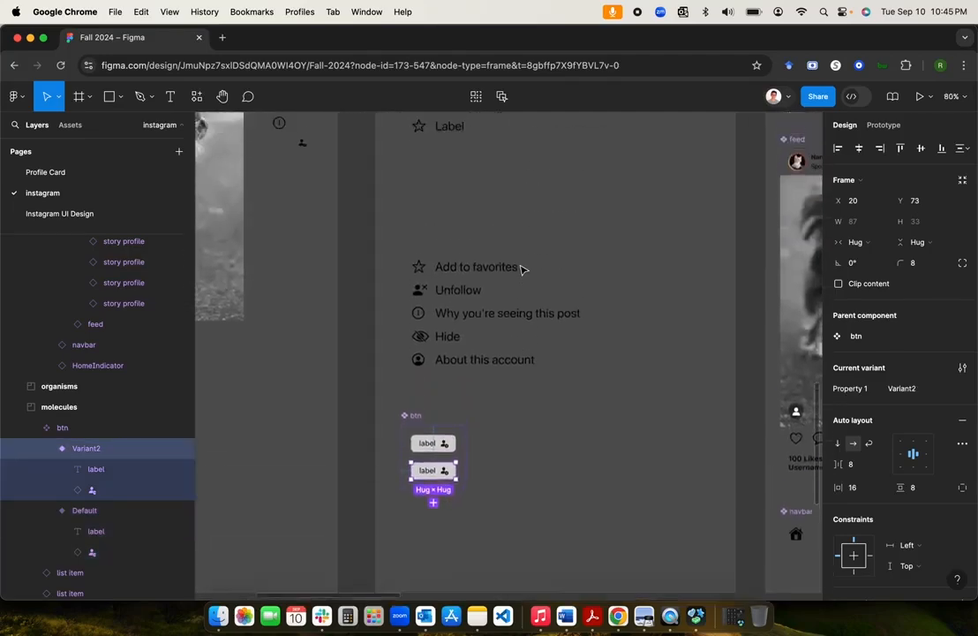
scroll(522, 270, up, 10)
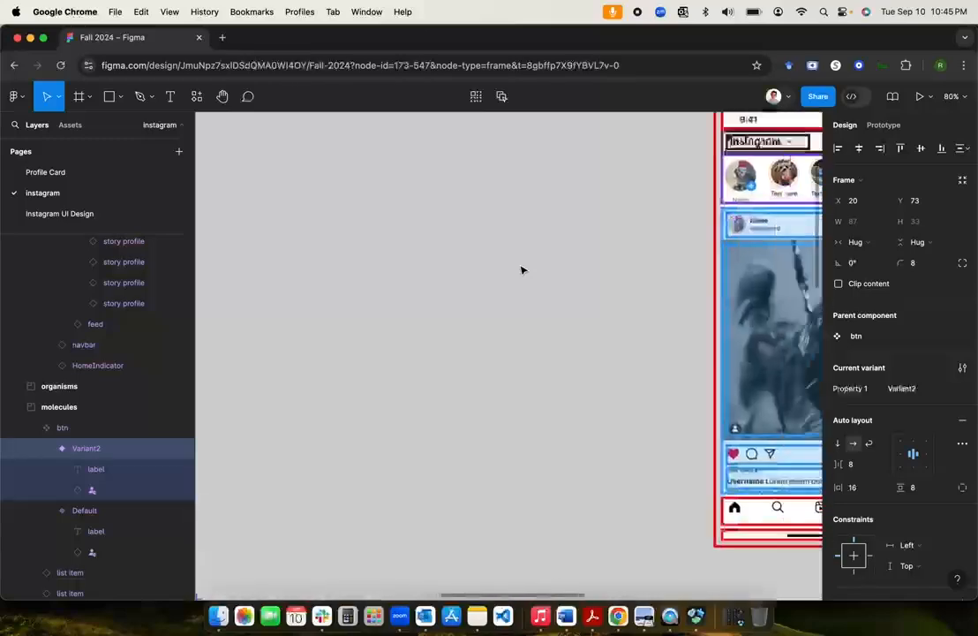
scroll(521, 269, right, 10)
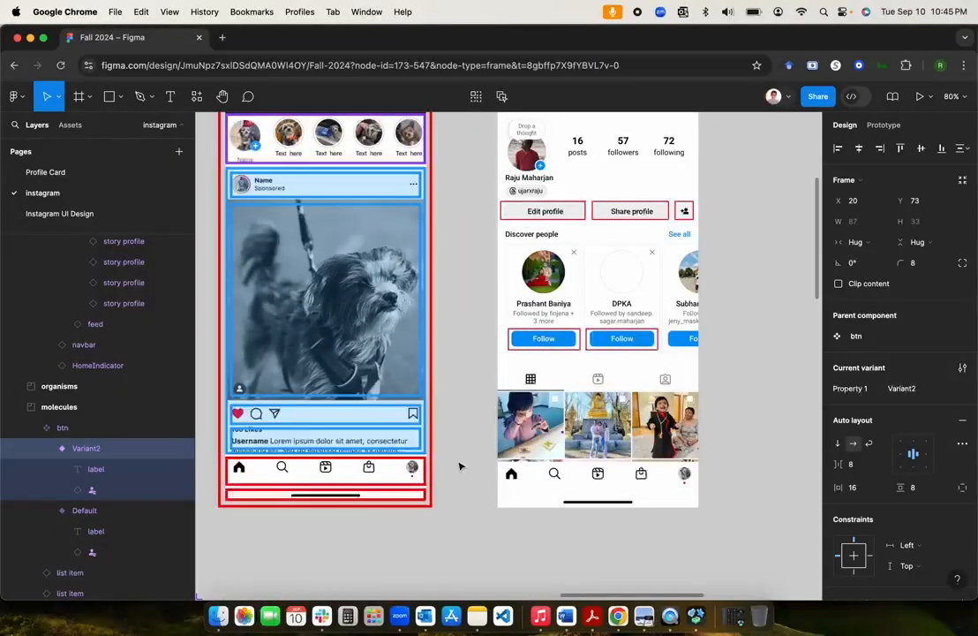
scroll(459, 466, down, 10)
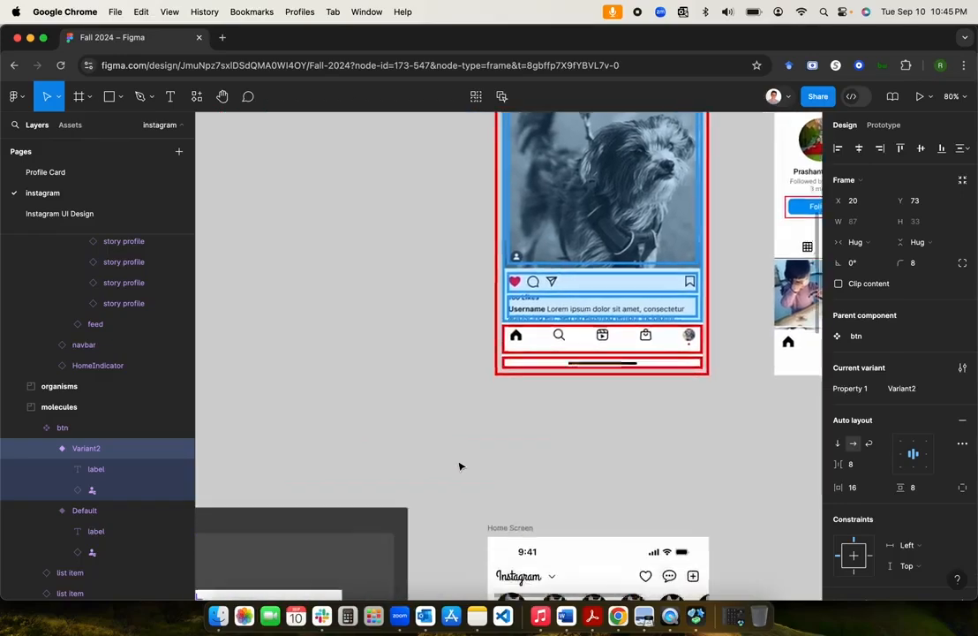
scroll(459, 466, down, 15)
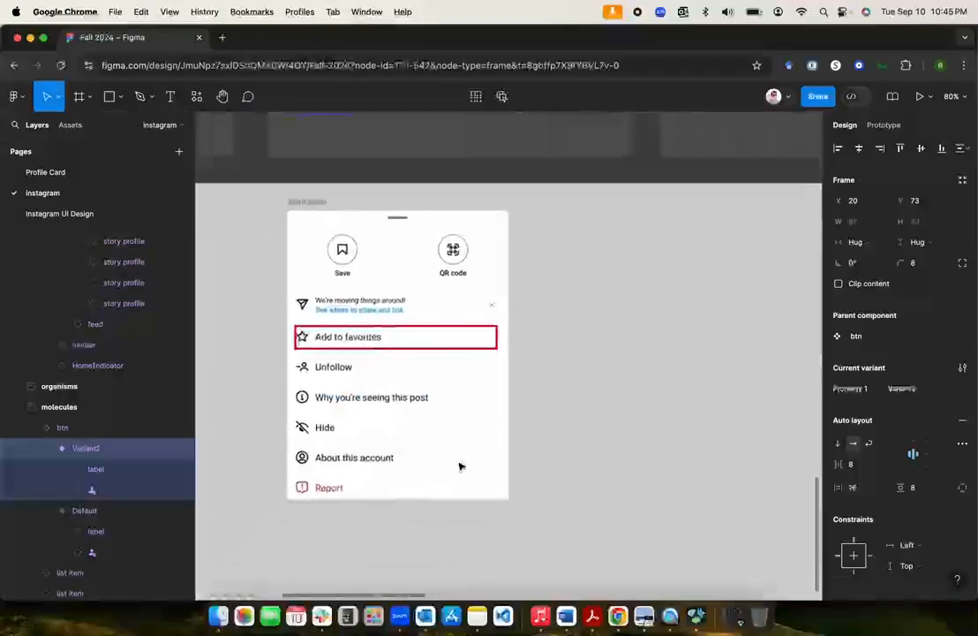
scroll(459, 466, up, 5)
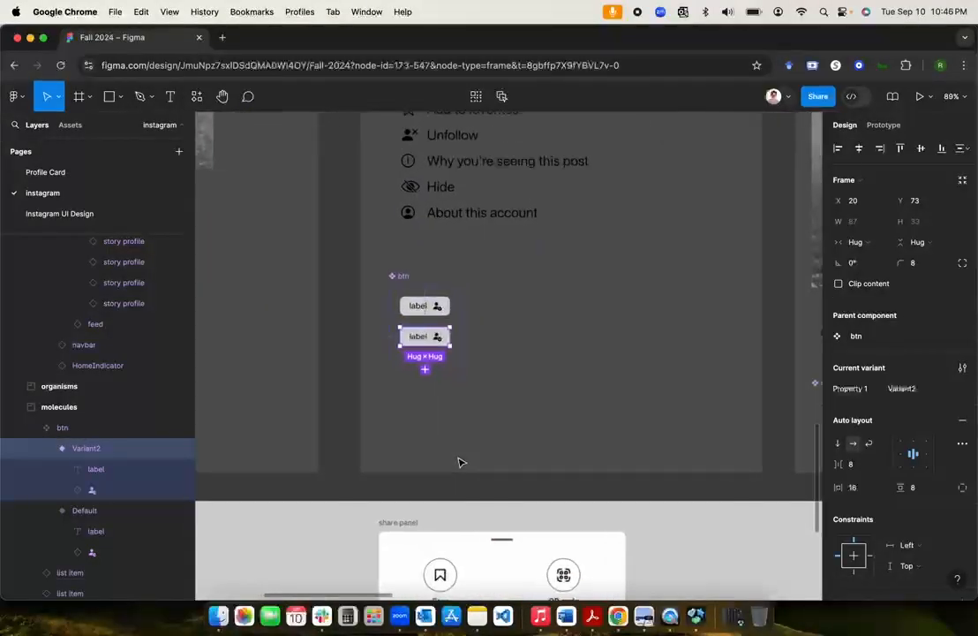
scroll(459, 462, up, 3)
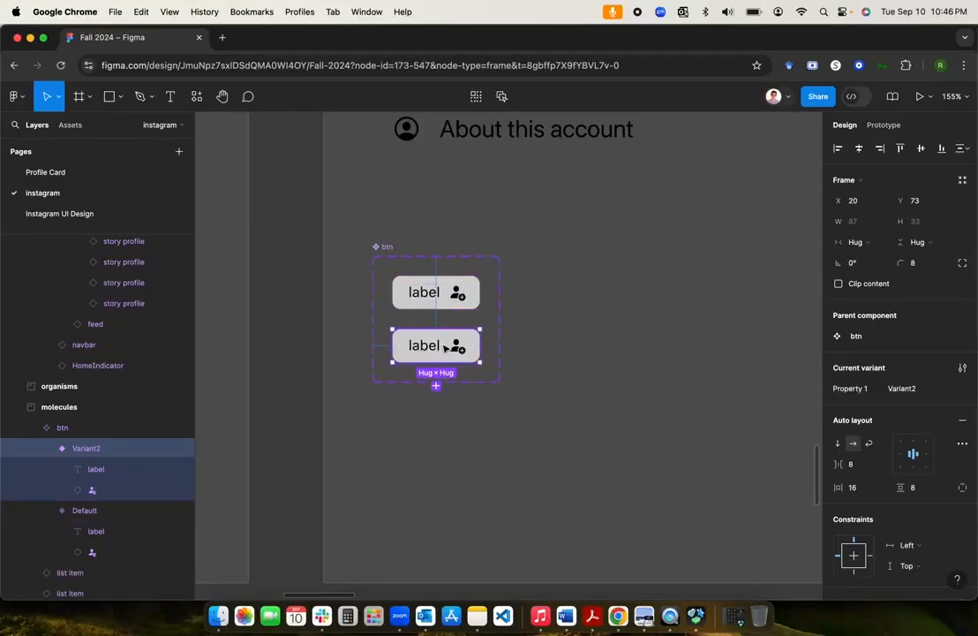
Step: Apply the blue 'secondary' colour style to Variant2's fill
text(8)
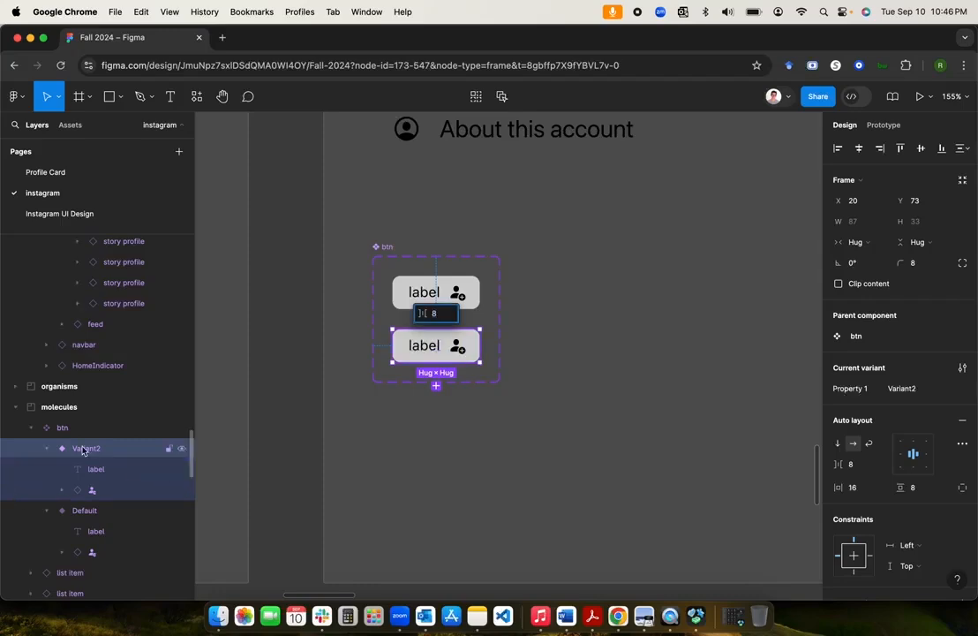
scroll(913, 484, down, 5)
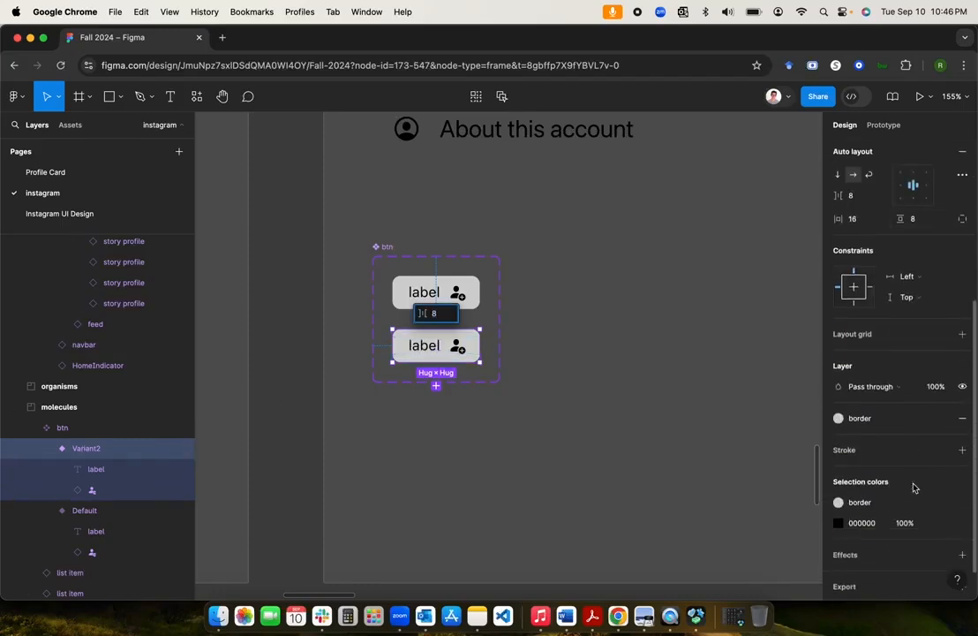
click(576, 454)
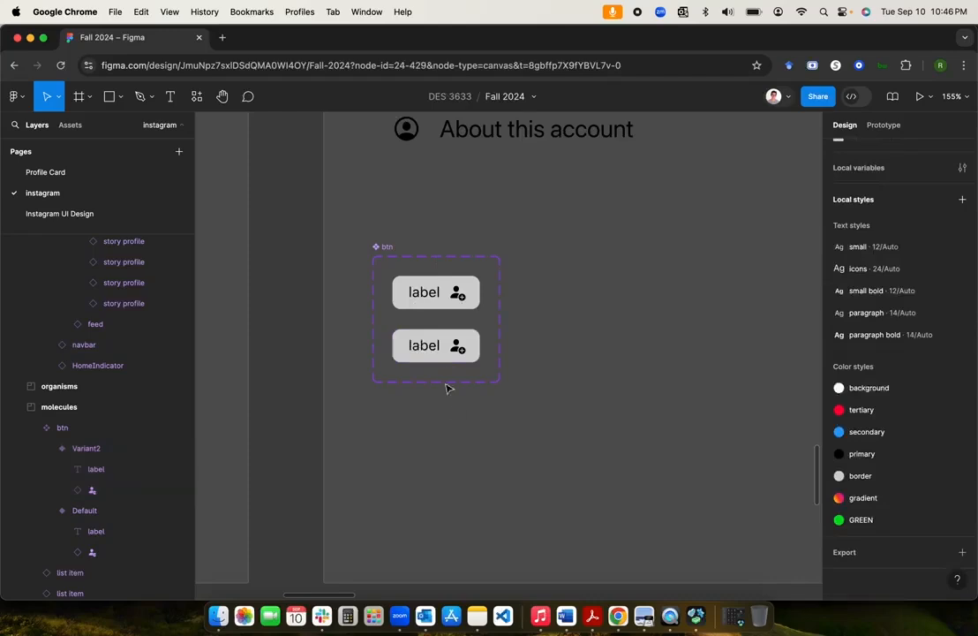
click(450, 349)
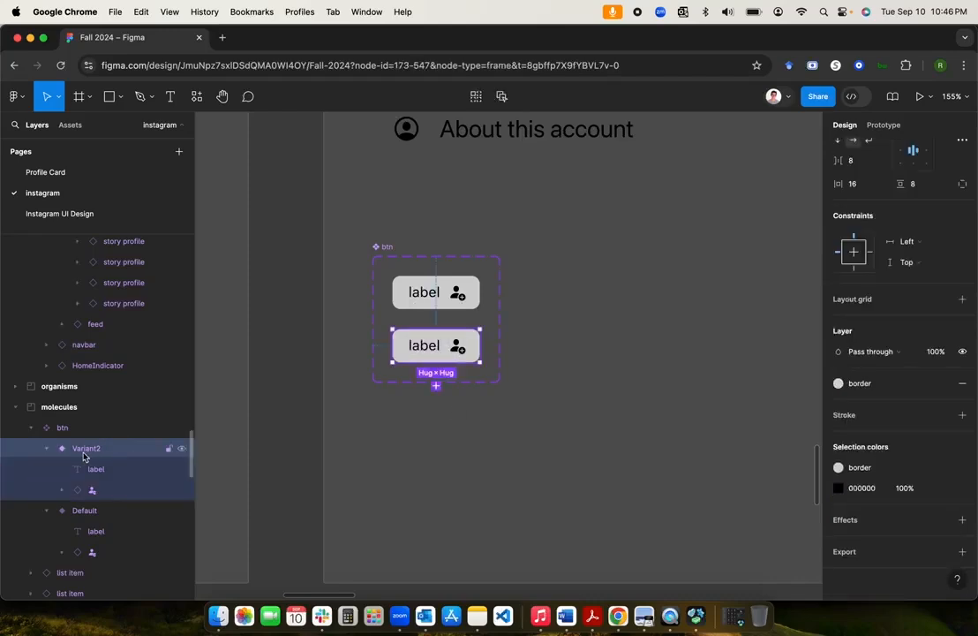
click(839, 384)
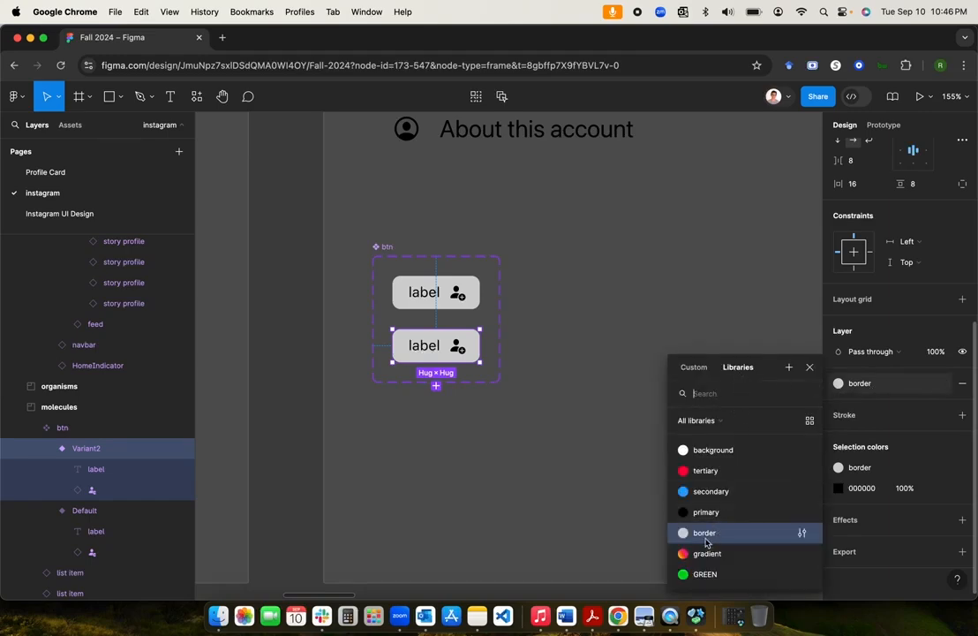
click(713, 494)
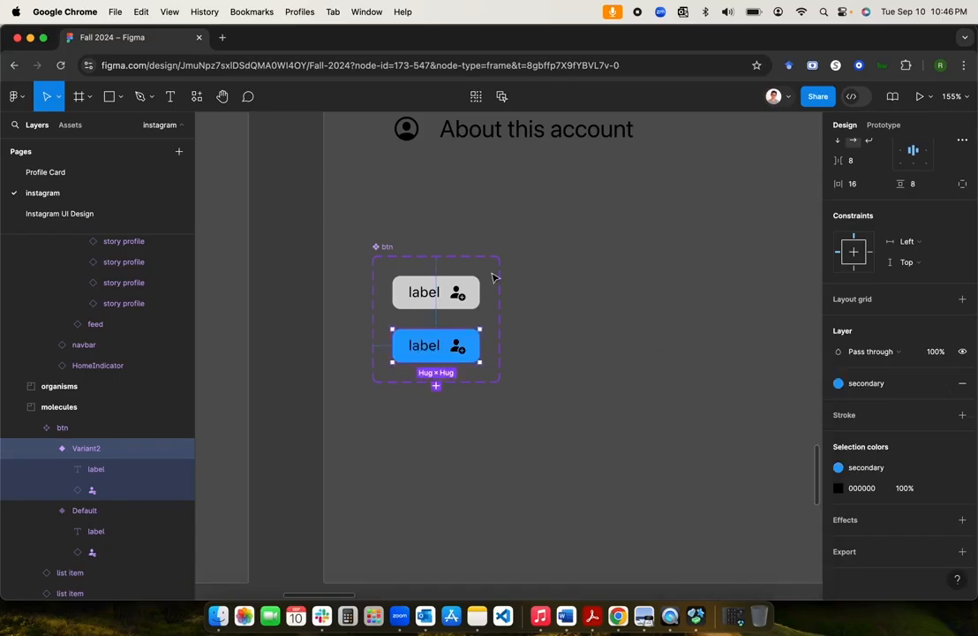
Step: Compare the blue Variant2 with the grey Default variant, then clear the selection
click(426, 410)
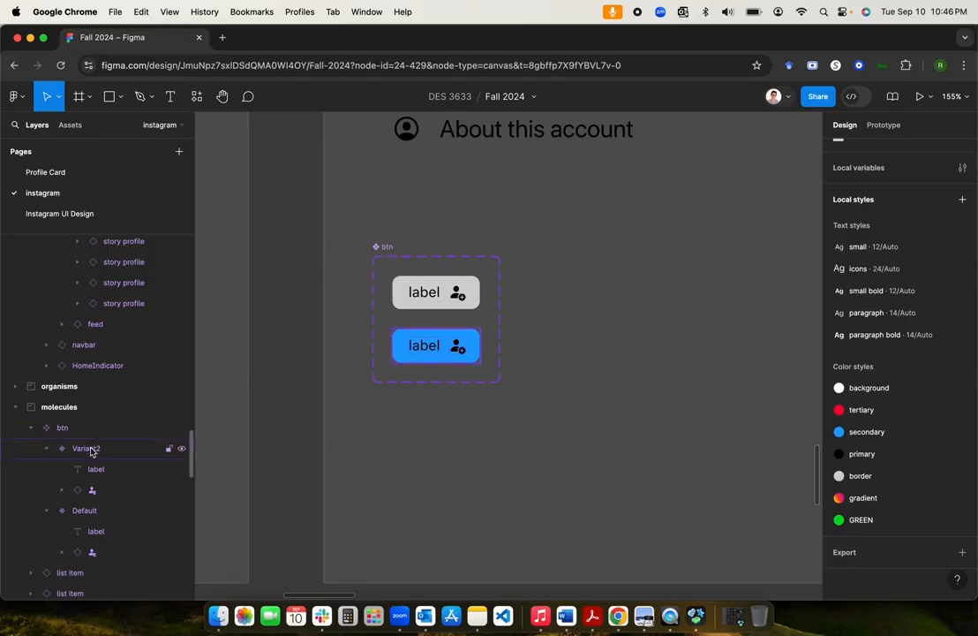
click(428, 344)
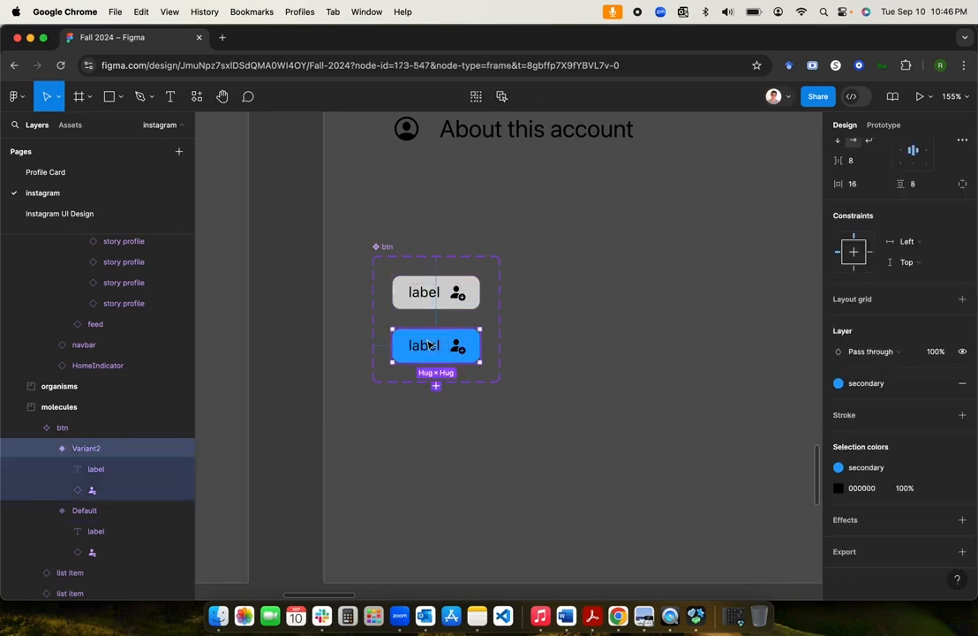
click(429, 287)
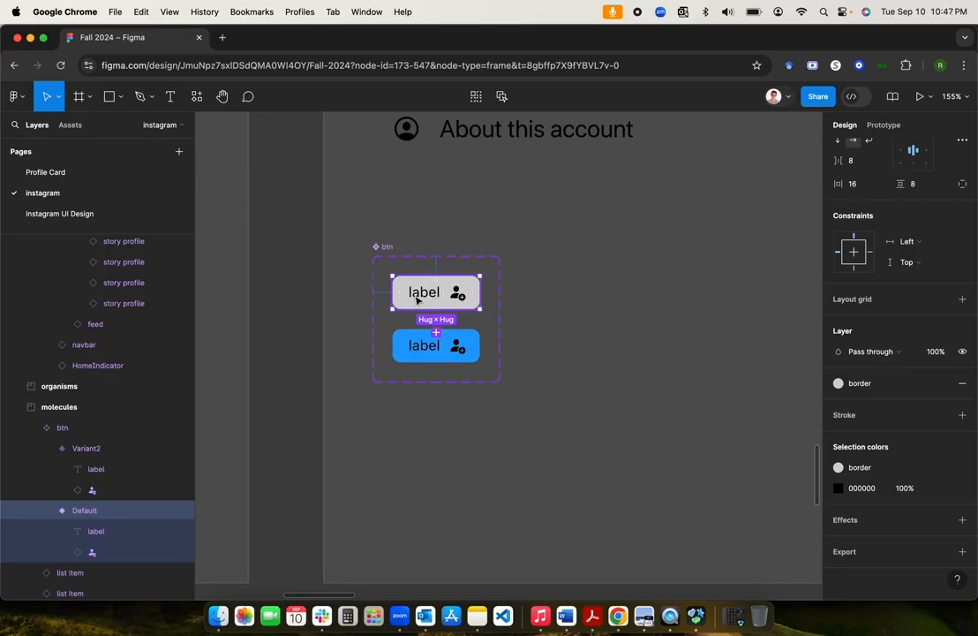
click(408, 344)
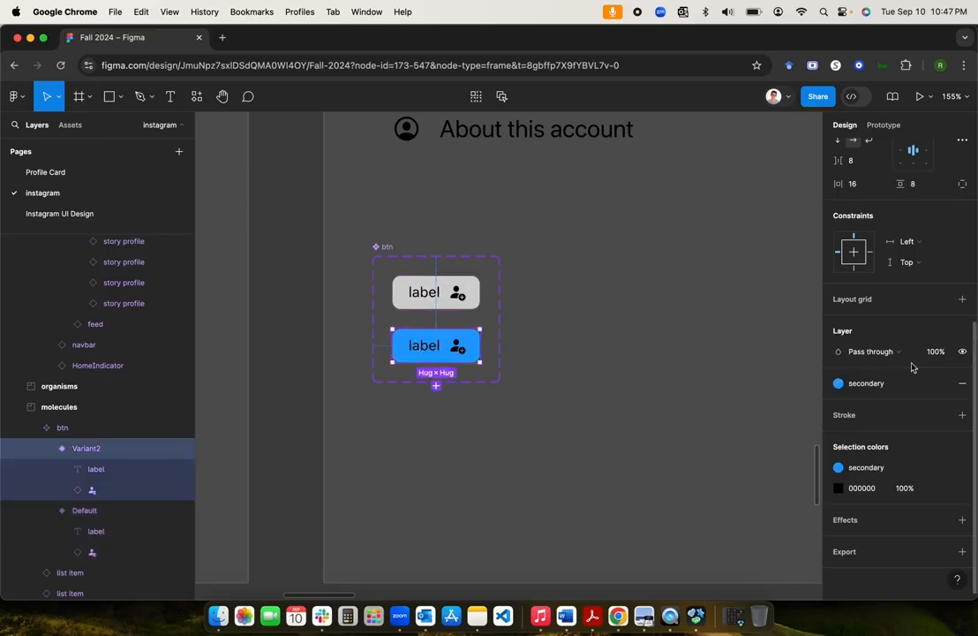
scroll(910, 378, up, 5)
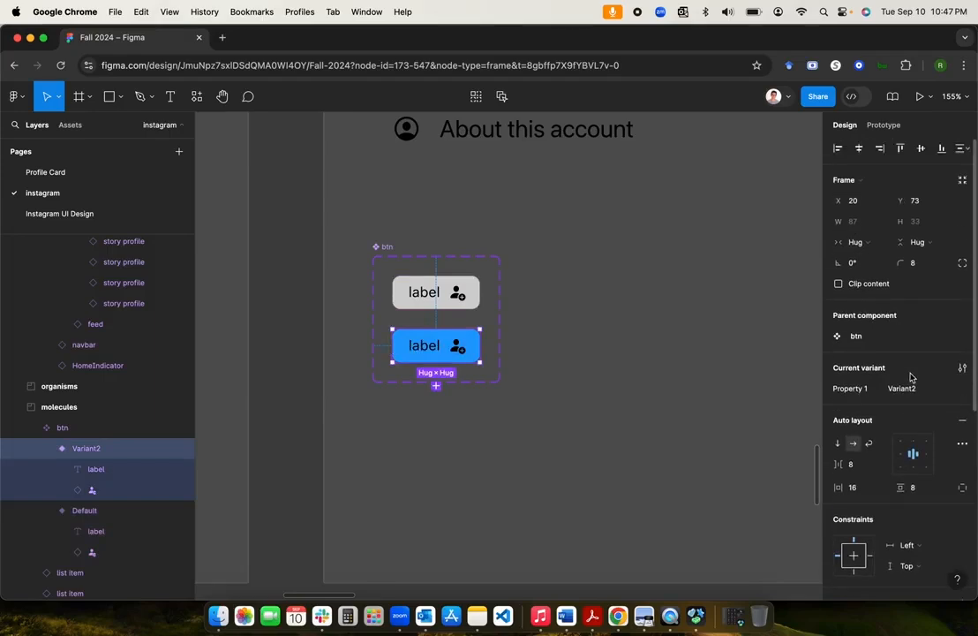
click(596, 385)
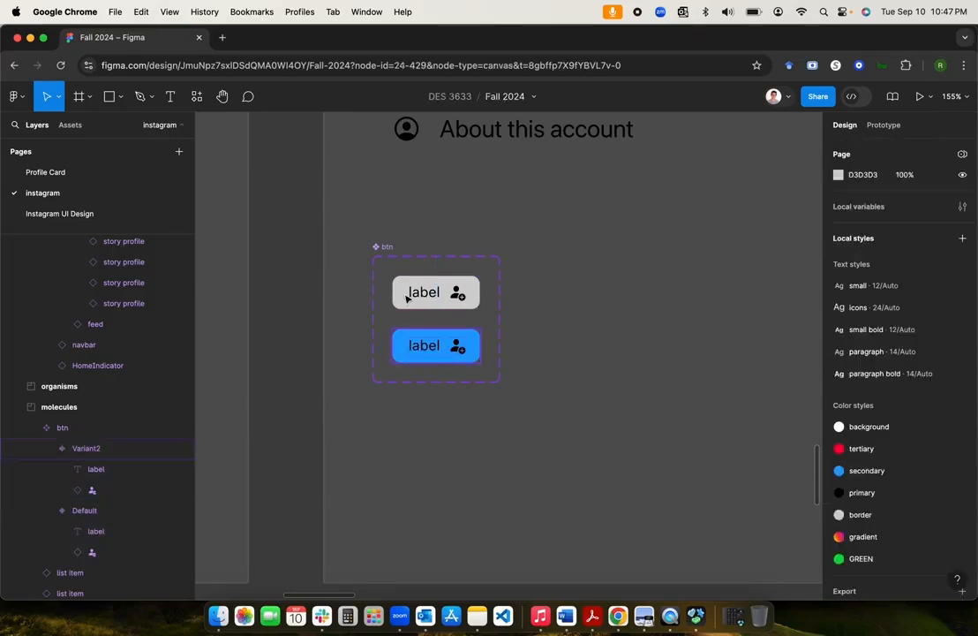
click(386, 251)
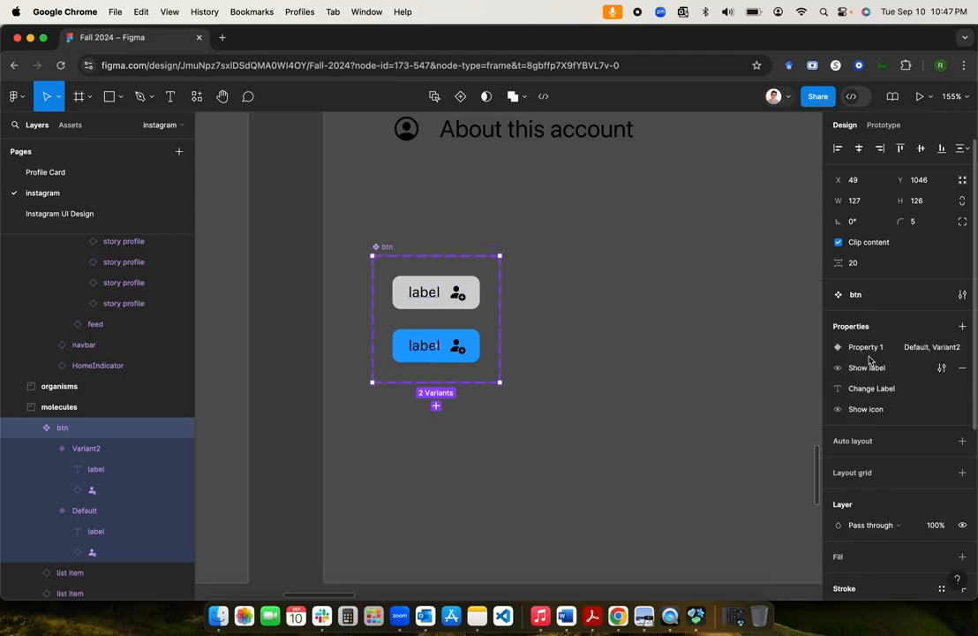
click(696, 354)
scroll(696, 354, down, 5)
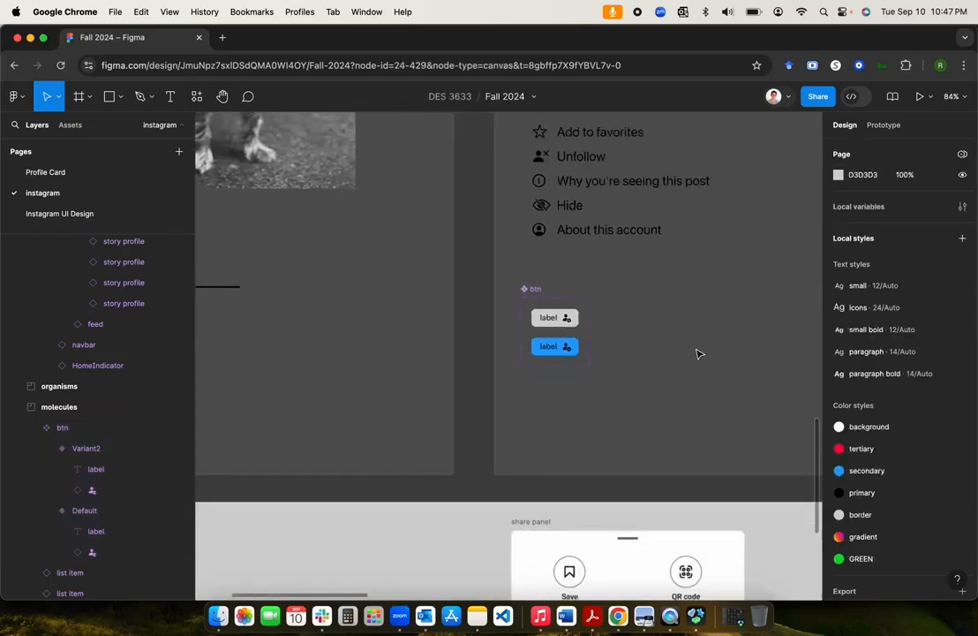
Step: Zoom and pan around the Components frame to reveal the atoms section
scroll(696, 354, up, 6)
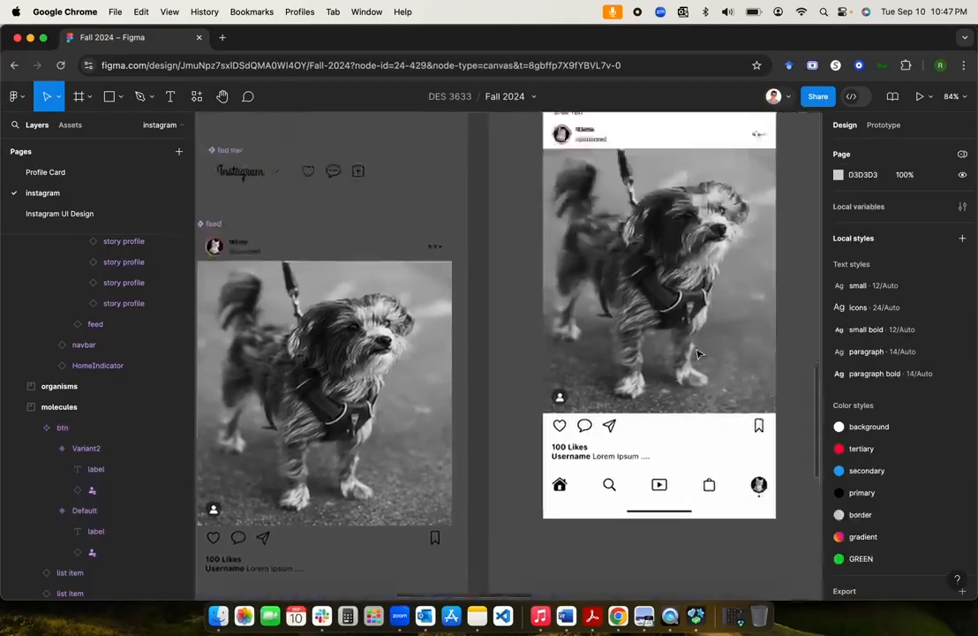
scroll(696, 354, down, 4)
scroll(697, 354, down, 2)
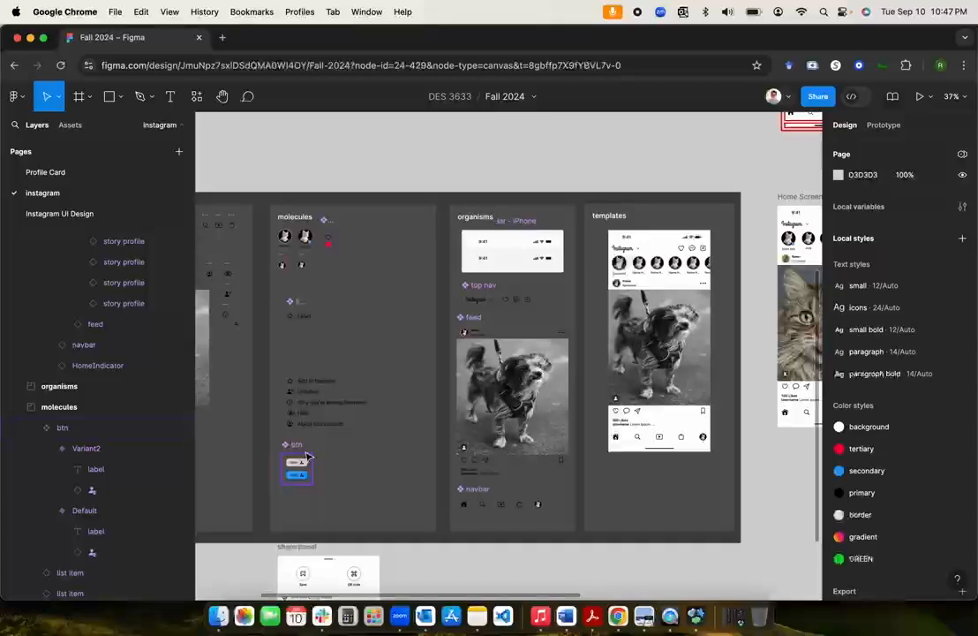
scroll(307, 456, up, 6)
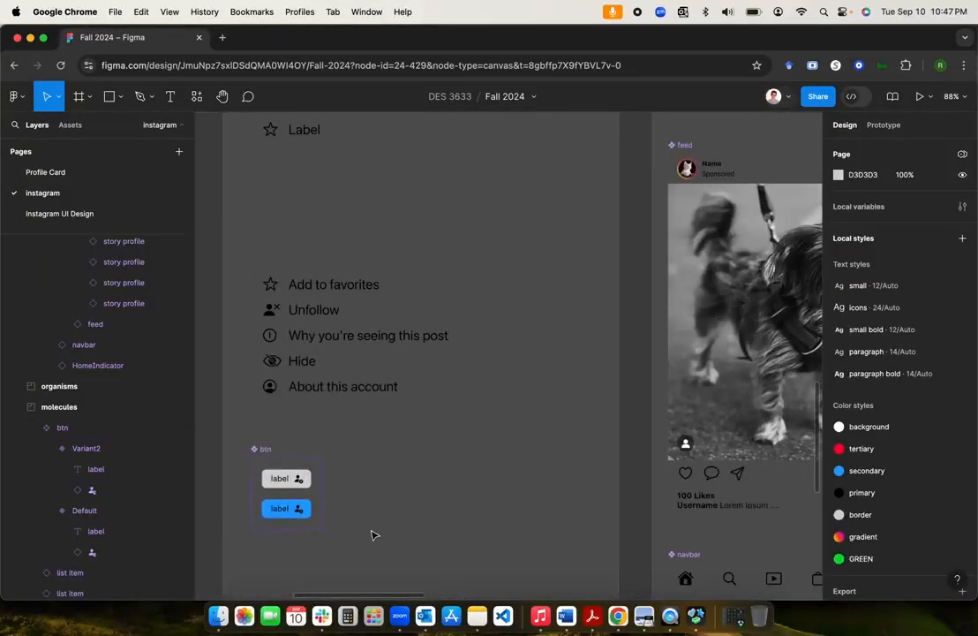
scroll(488, 468, down, 5)
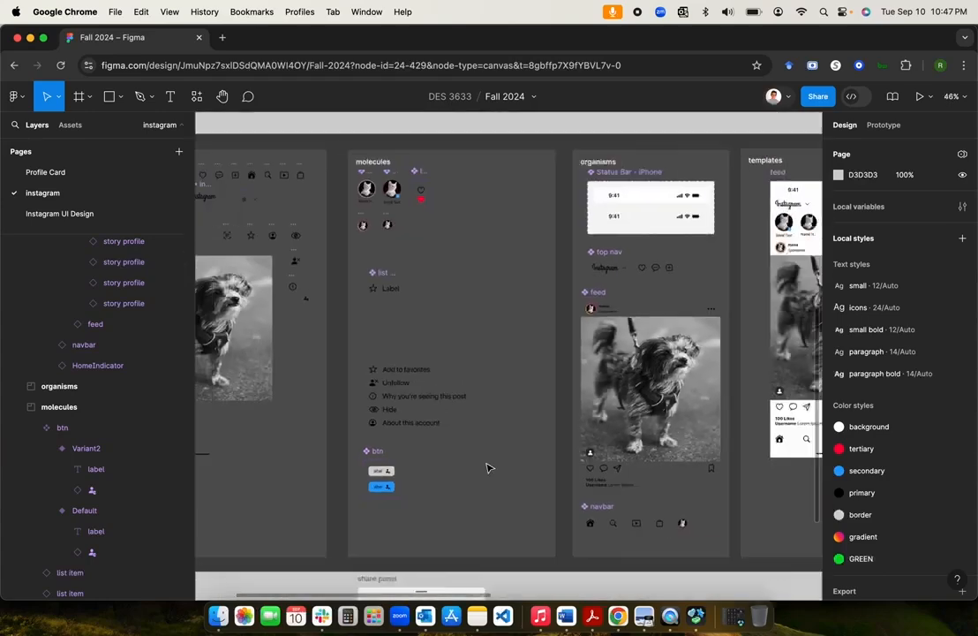
scroll(488, 468, right, 10)
scroll(488, 468, up, 3)
scroll(488, 468, up, 5)
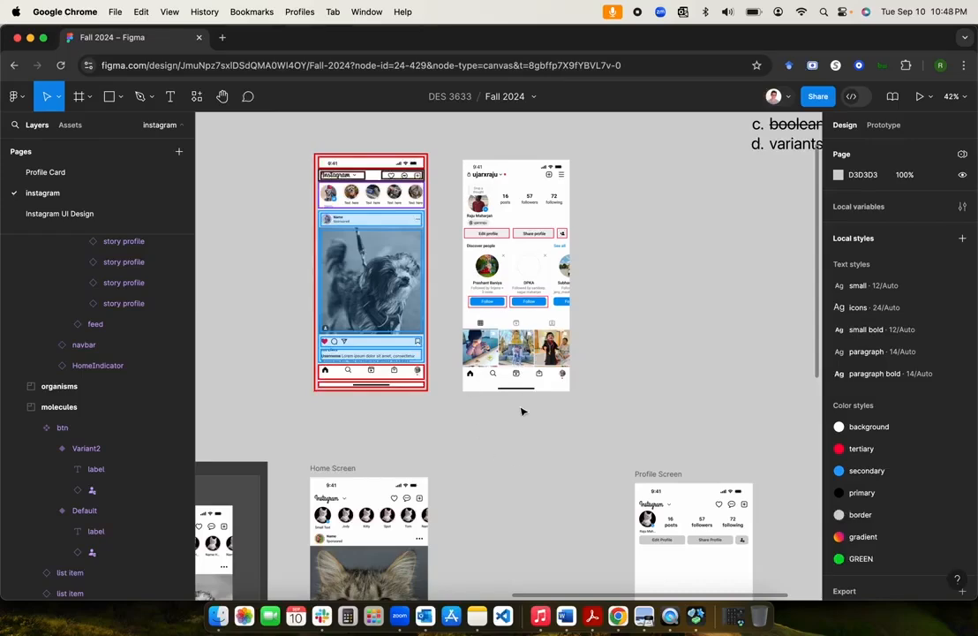
scroll(521, 412, down, 5)
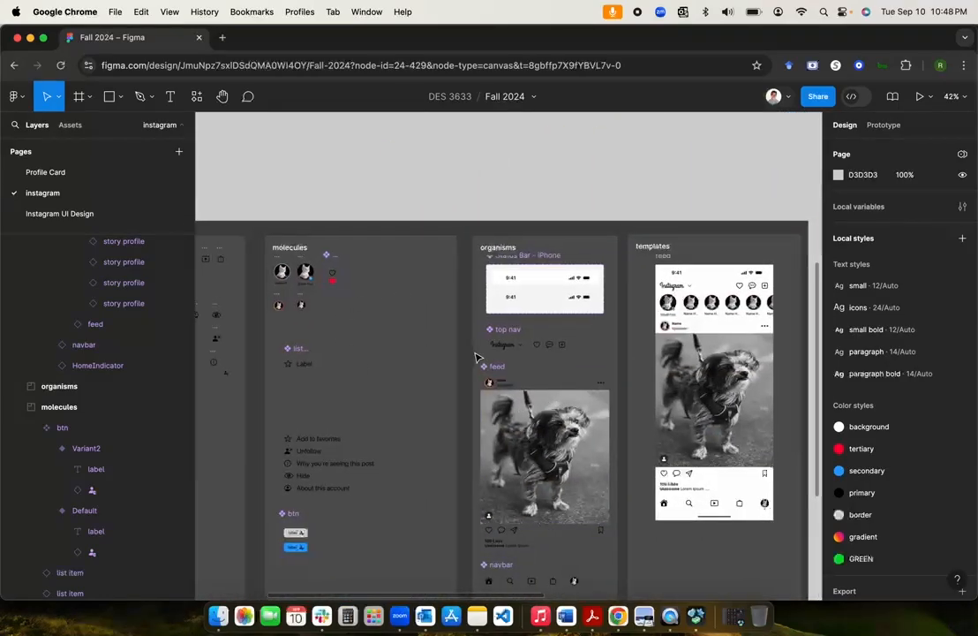
scroll(476, 357, down, 3)
scroll(476, 357, left, 5)
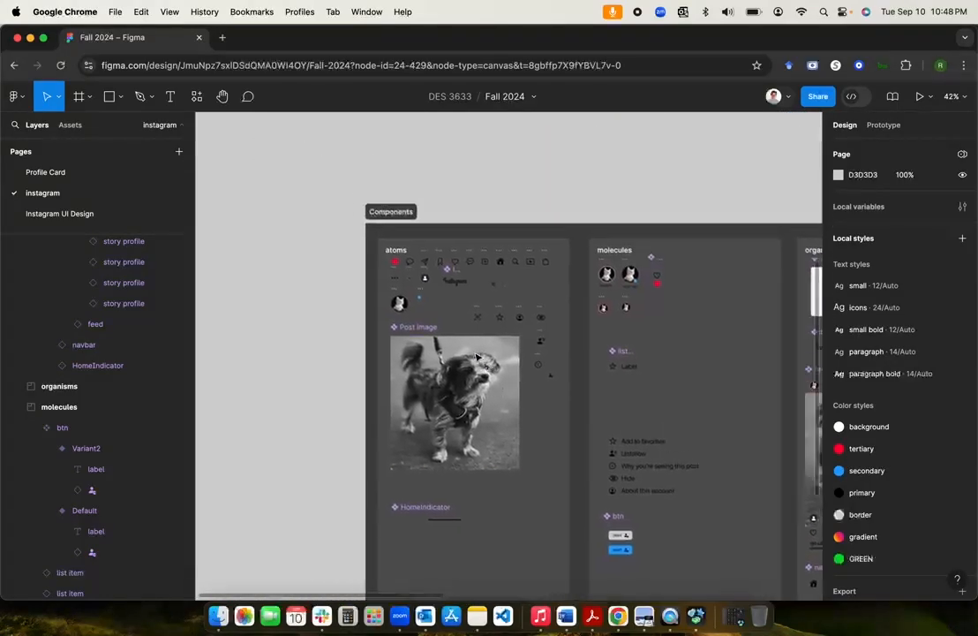
Step: Drag the profile pic avatar out of atoms toward the profile screen designs
click(400, 302)
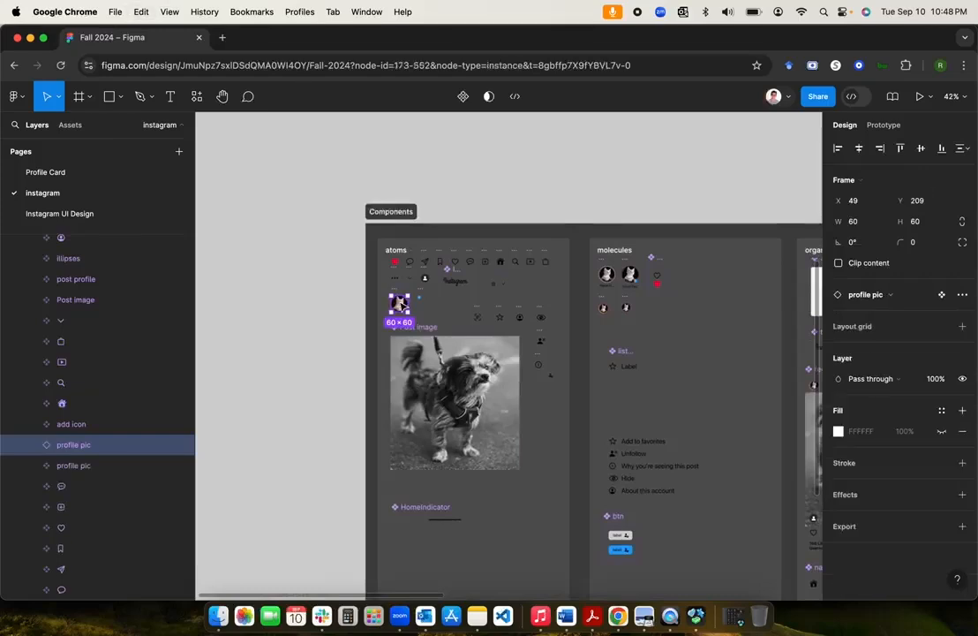
drag(406, 306, 627, 175)
scroll(624, 178, up, 3)
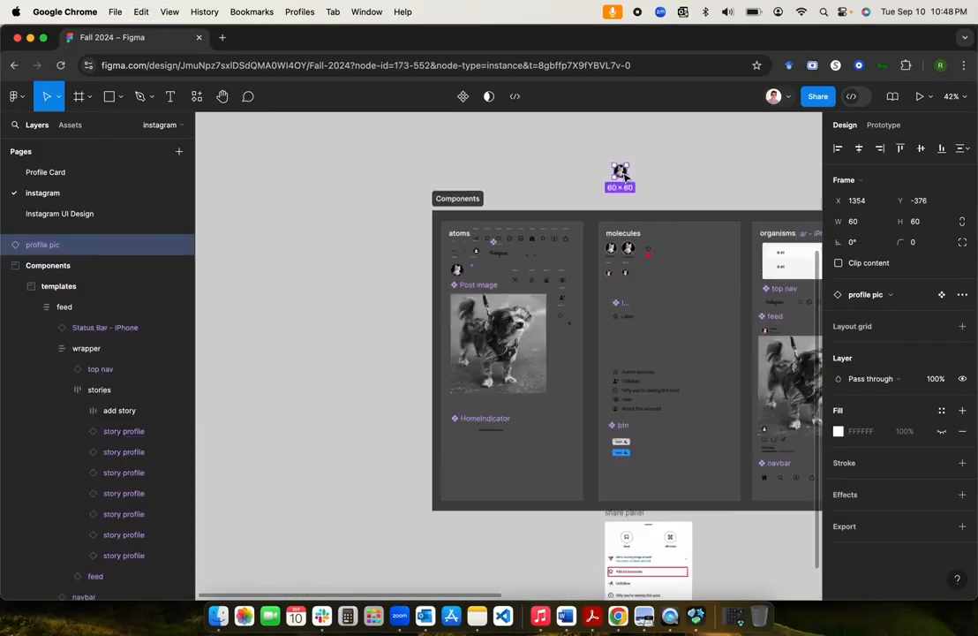
scroll(624, 178, right, 10)
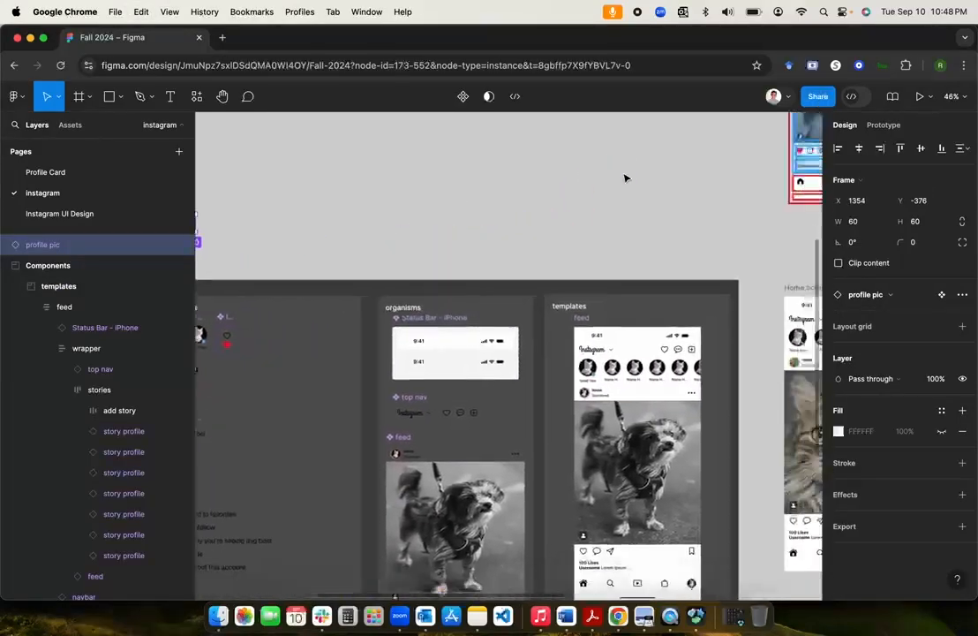
scroll(624, 179, down, 5)
drag(367, 205, 805, 213)
Step: Move the Profile Screen frame up and set the profile pic just below it
scroll(794, 211, right, 5)
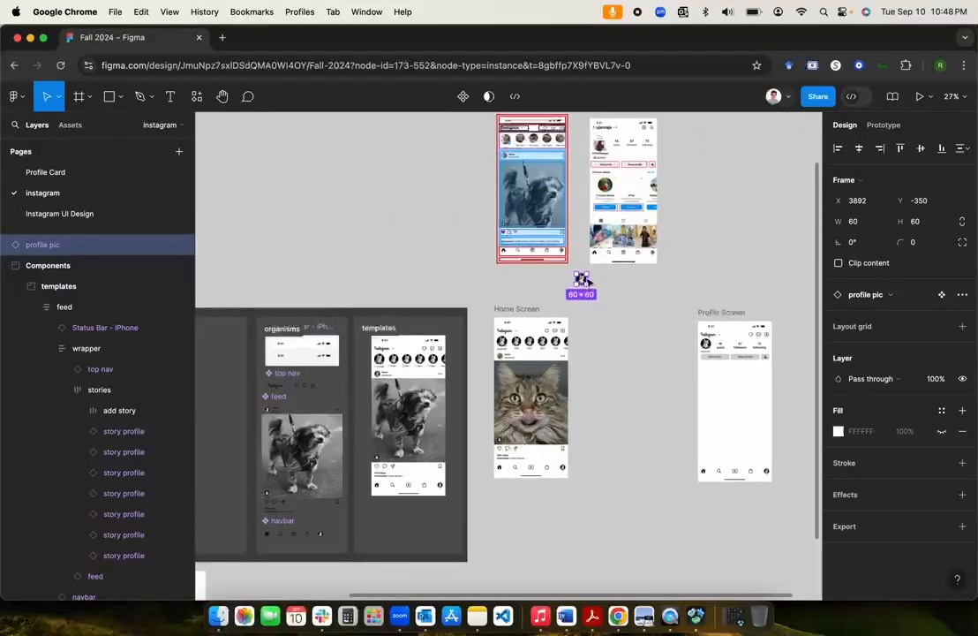
scroll(640, 280, up, 3)
scroll(640, 279, right, 2)
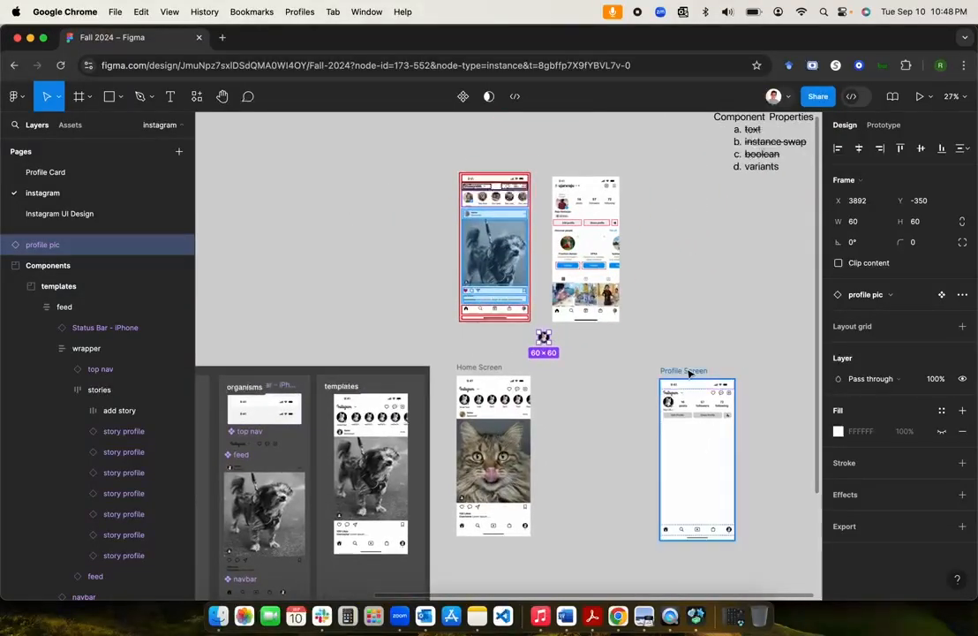
drag(689, 371, 657, 155)
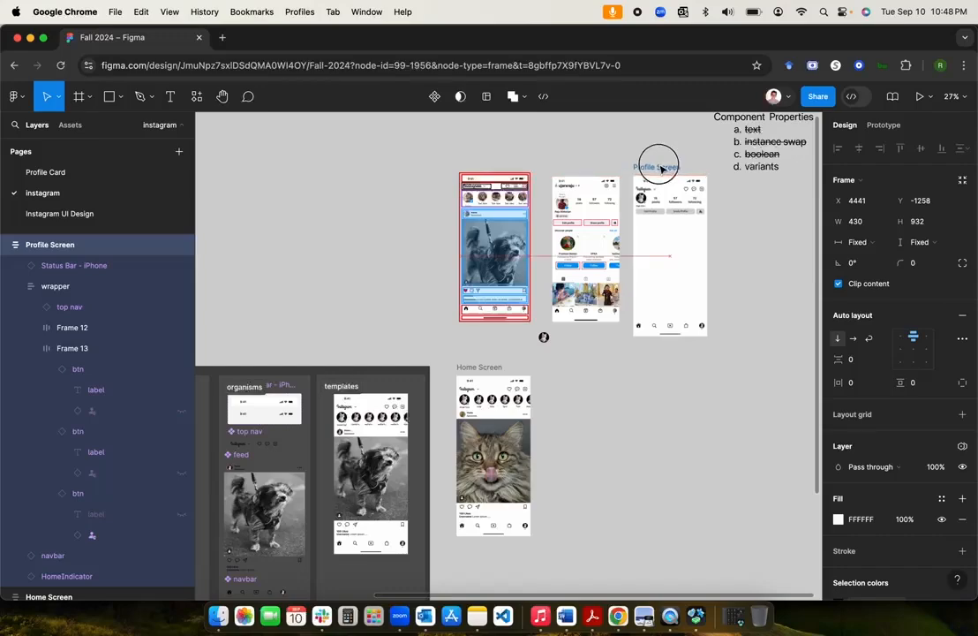
scroll(644, 267, up, 3)
scroll(643, 266, up, 3)
click(374, 470)
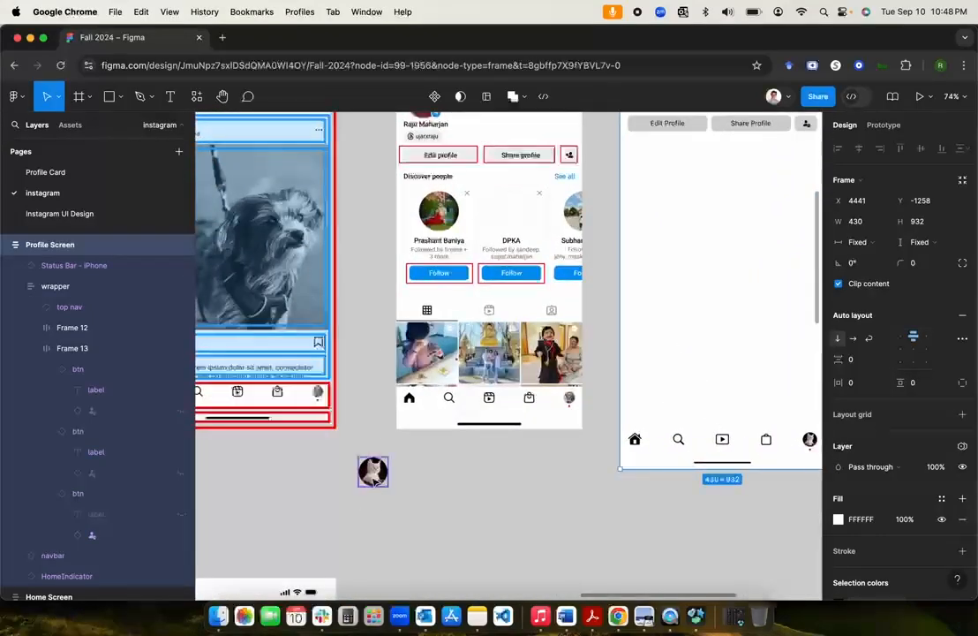
drag(373, 469, 452, 486)
Step: Add a 'Name Goes Here' text layer under the profile pic
click(478, 515)
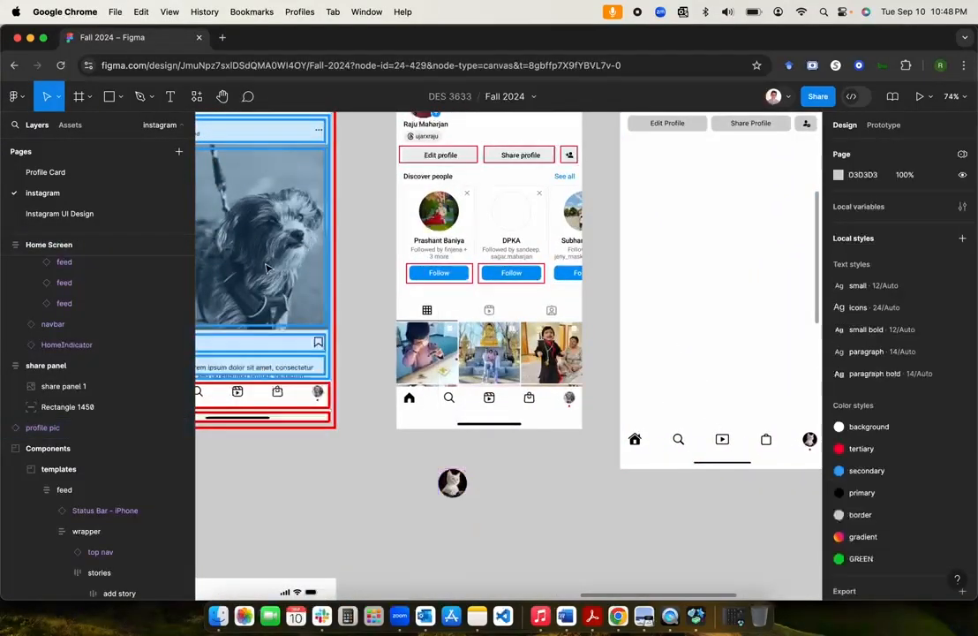
click(171, 99)
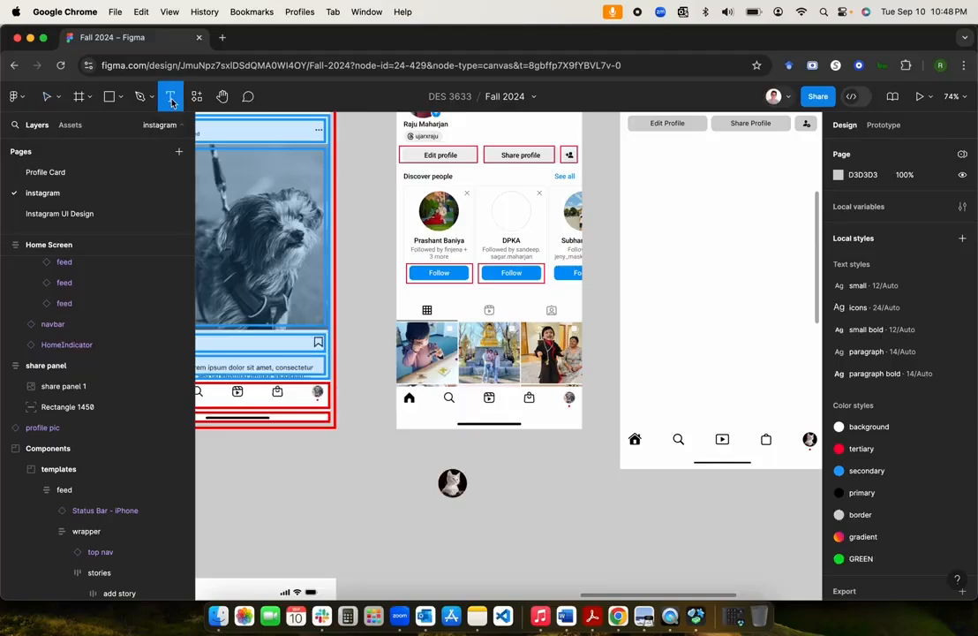
click(433, 510)
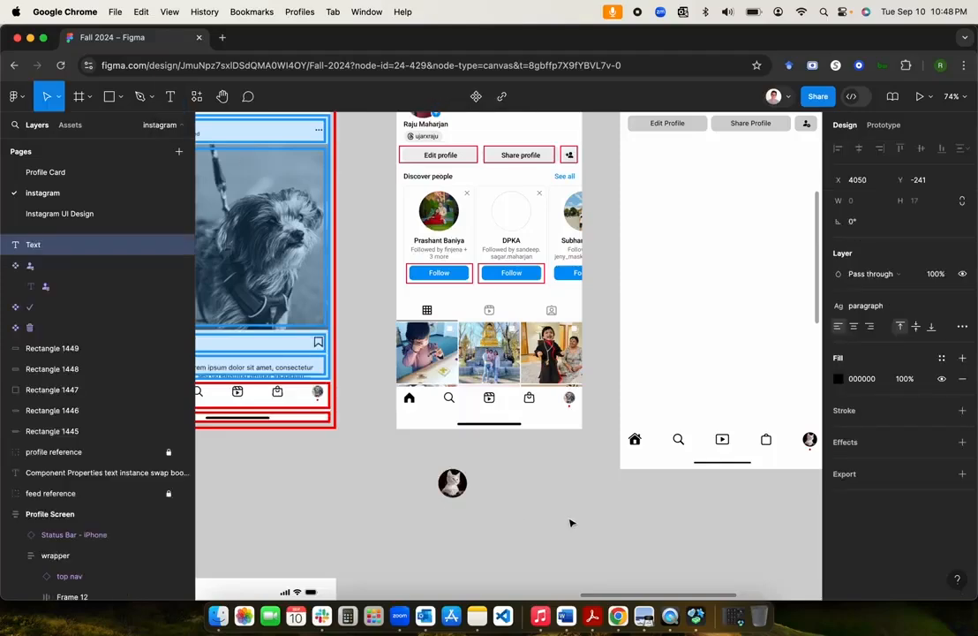
text(Name G)
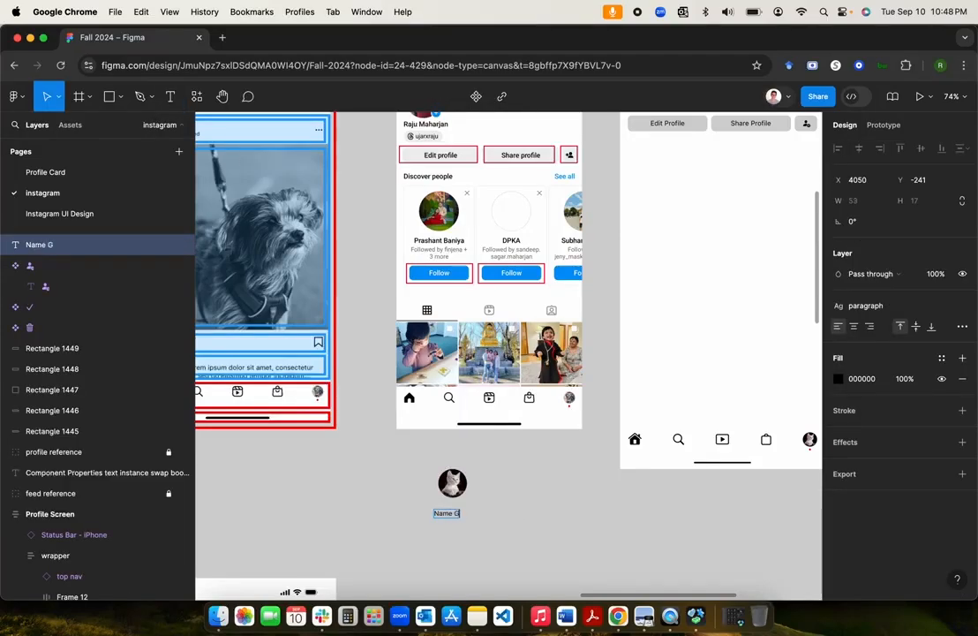
text(oes Here)
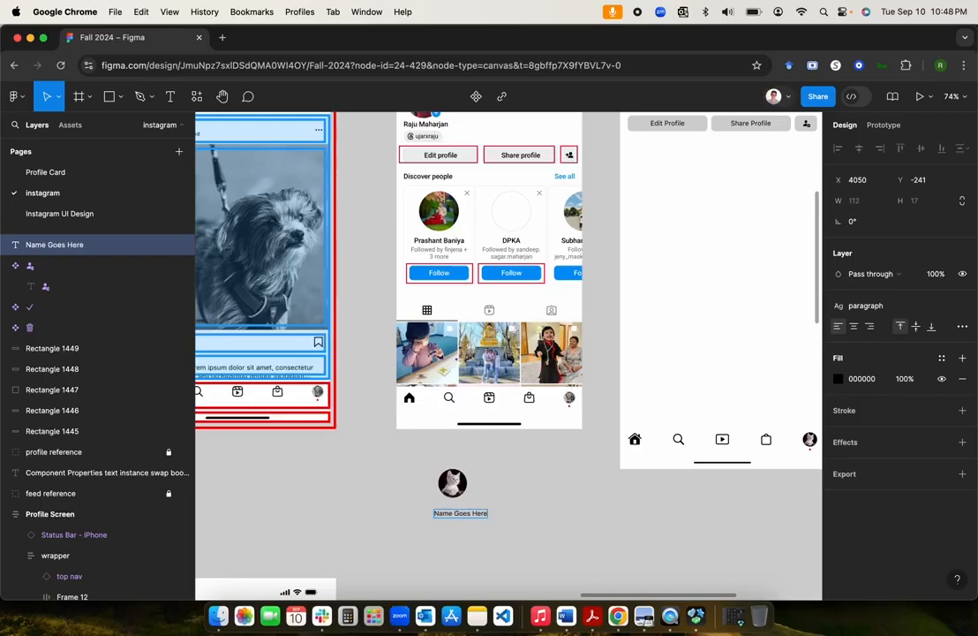
key(Escape)
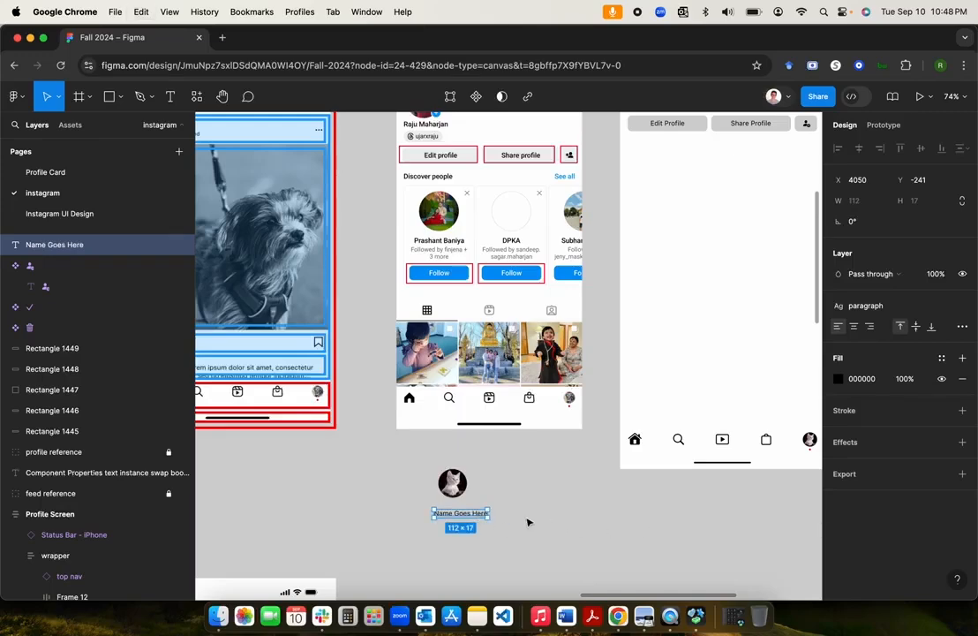
Step: Duplicate the name line below it and retype it as 'Followed by Name'
key(super+d)
drag(469, 517, 469, 531)
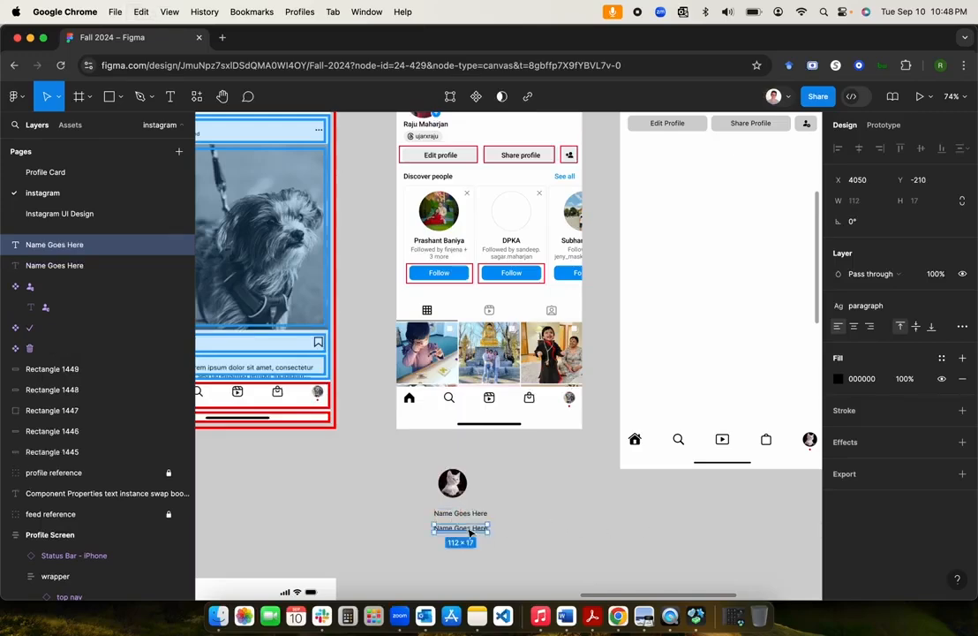
double_click(467, 528)
text(Follow)
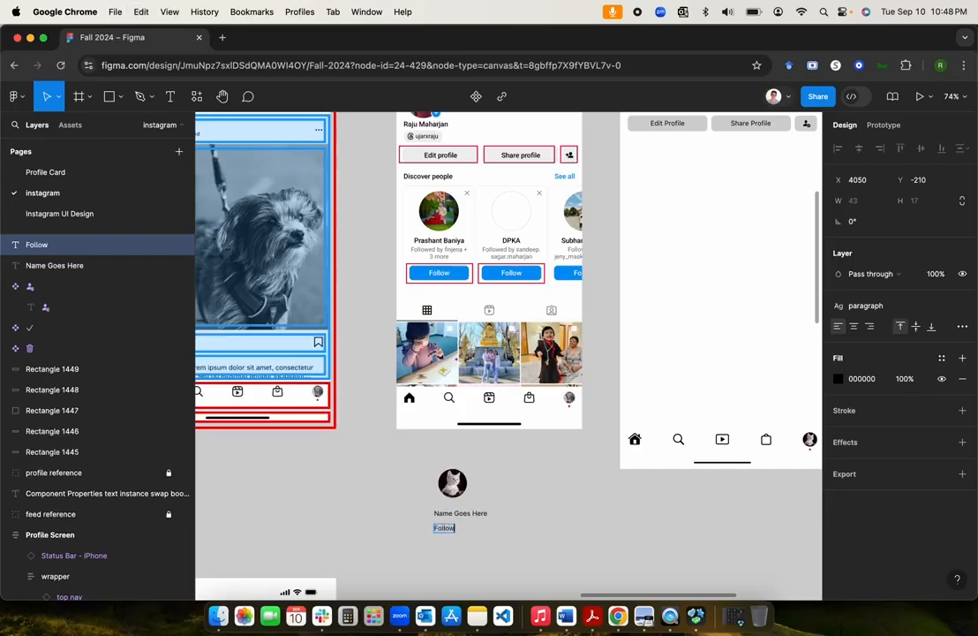
text(ed by Name+ 3 more)
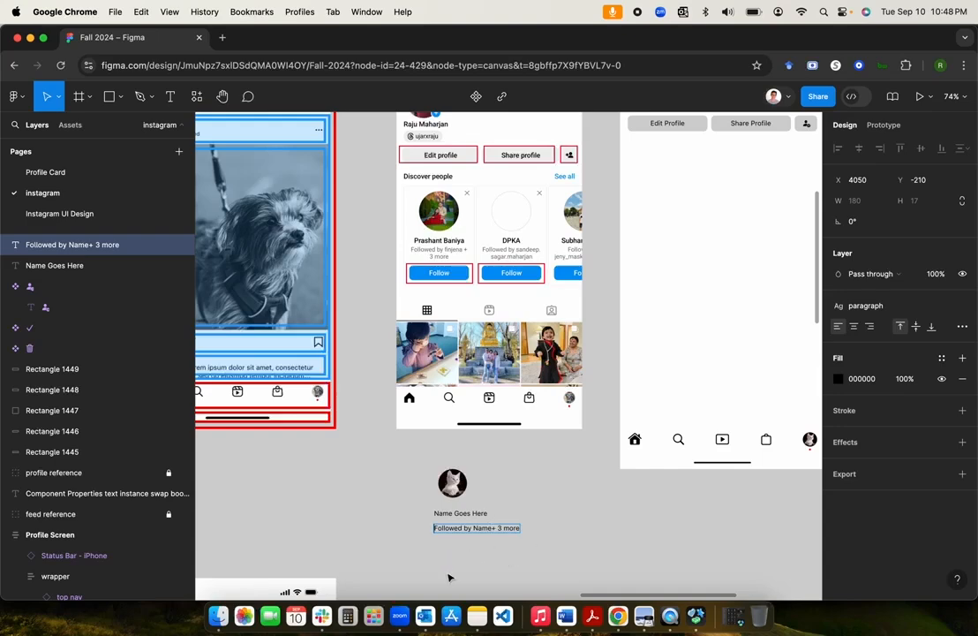
Step: Align the 'Followed by Name+ 3 more' line, then navigate to and select the btn component set
drag(460, 530, 457, 531)
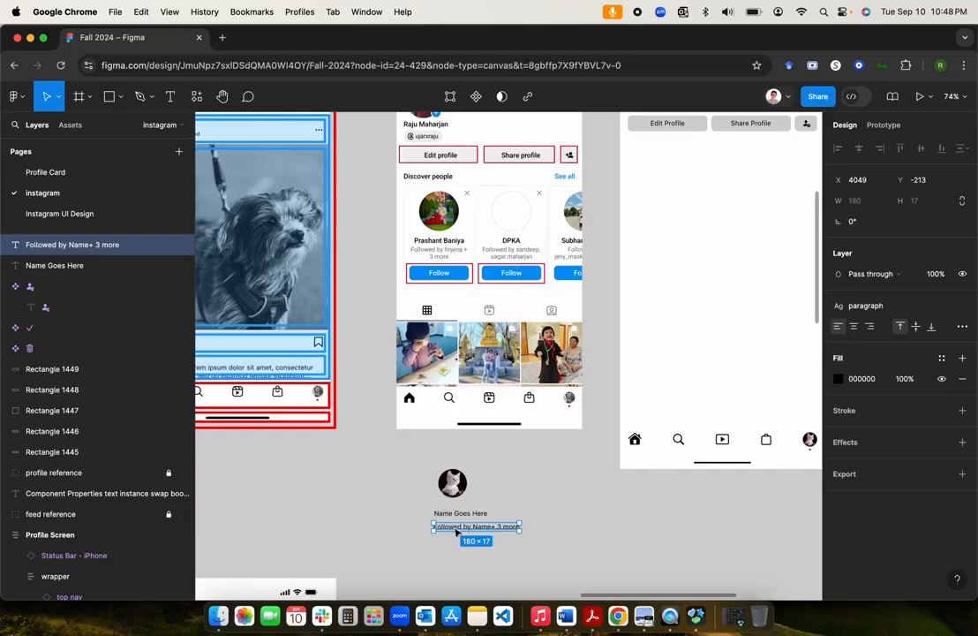
click(455, 553)
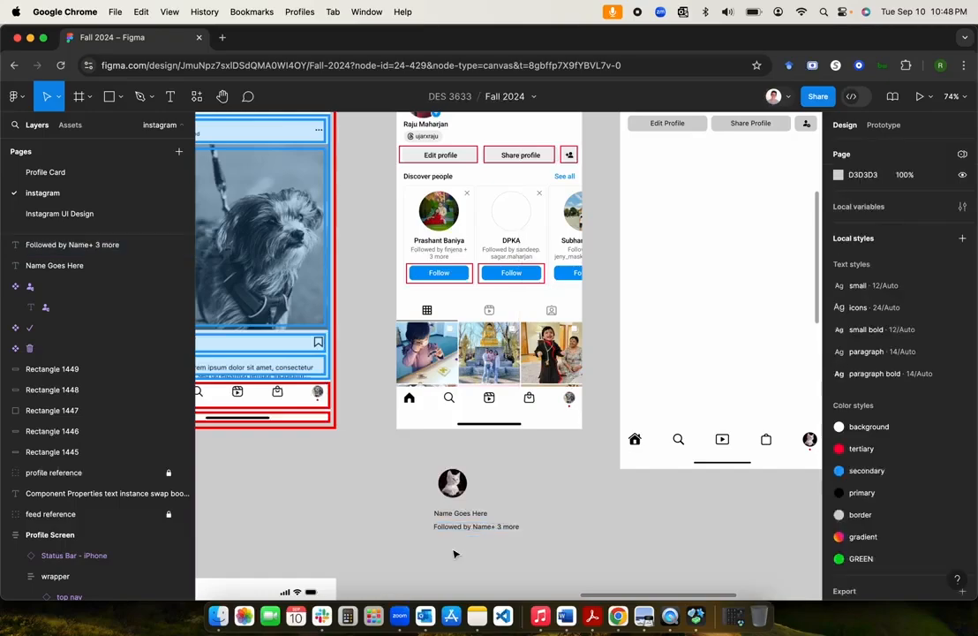
scroll(455, 554, down, 5)
scroll(454, 554, left, 6)
scroll(454, 553, down, 5)
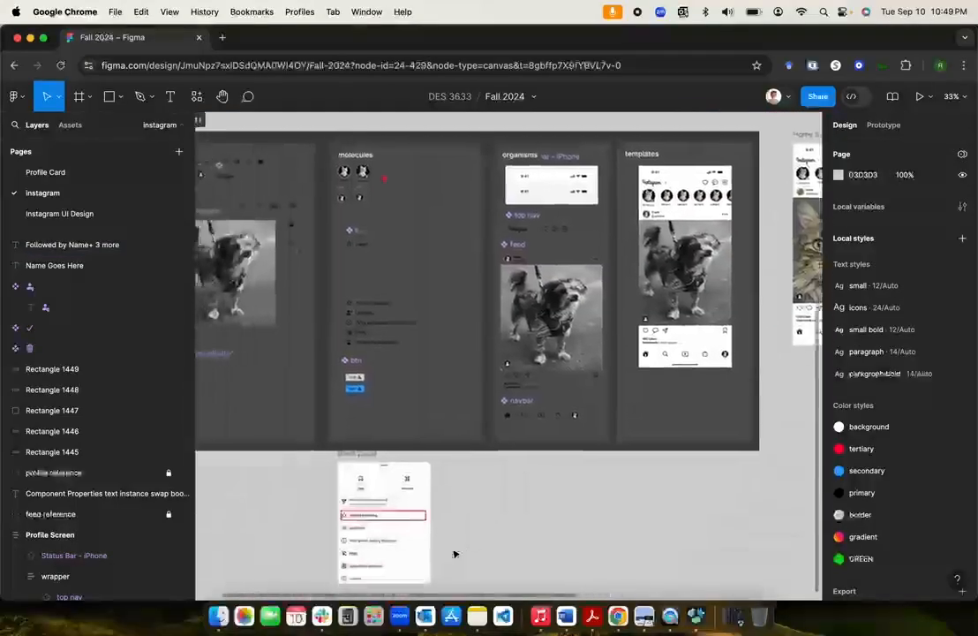
scroll(454, 552, up, 6)
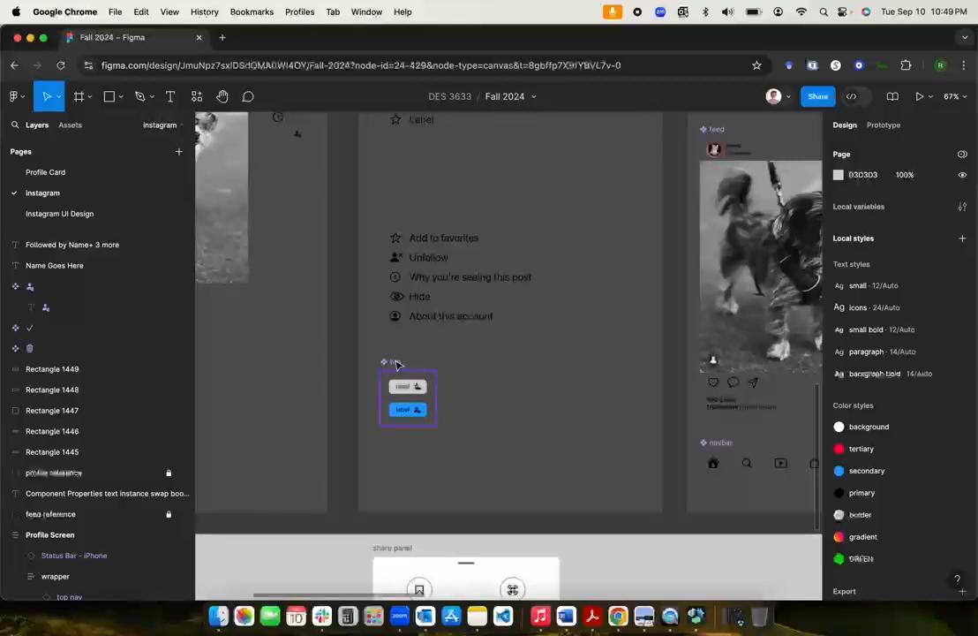
click(396, 365)
Step: Search Assets for 'btn' and insert a btn instance
click(70, 124)
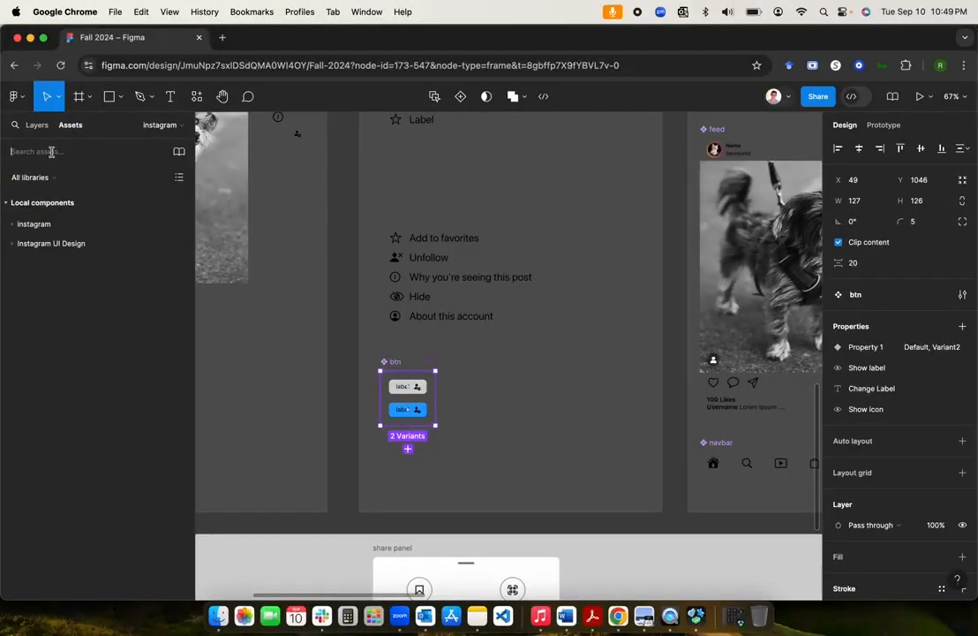
text(btn)
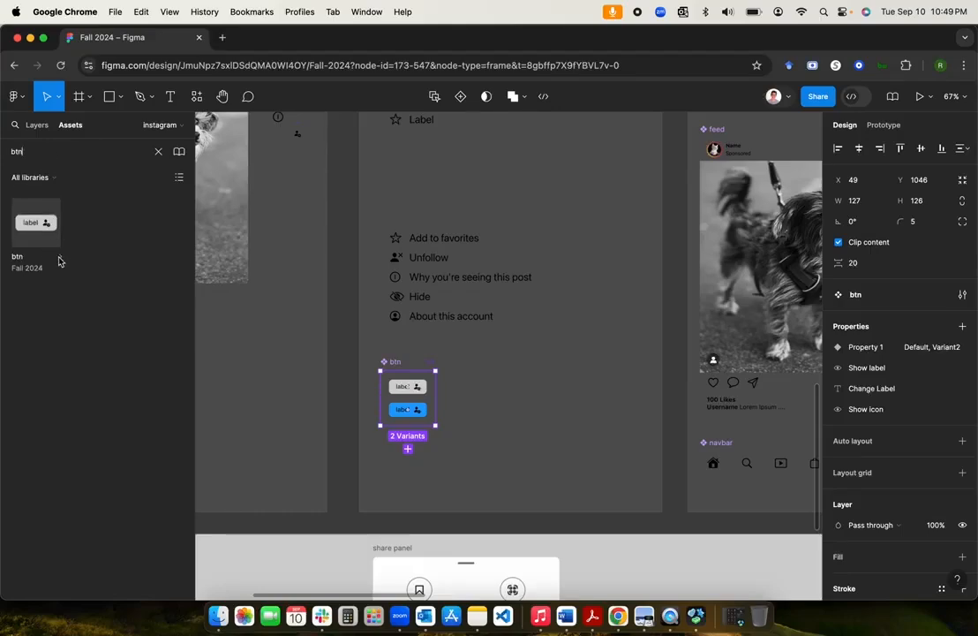
click(51, 222)
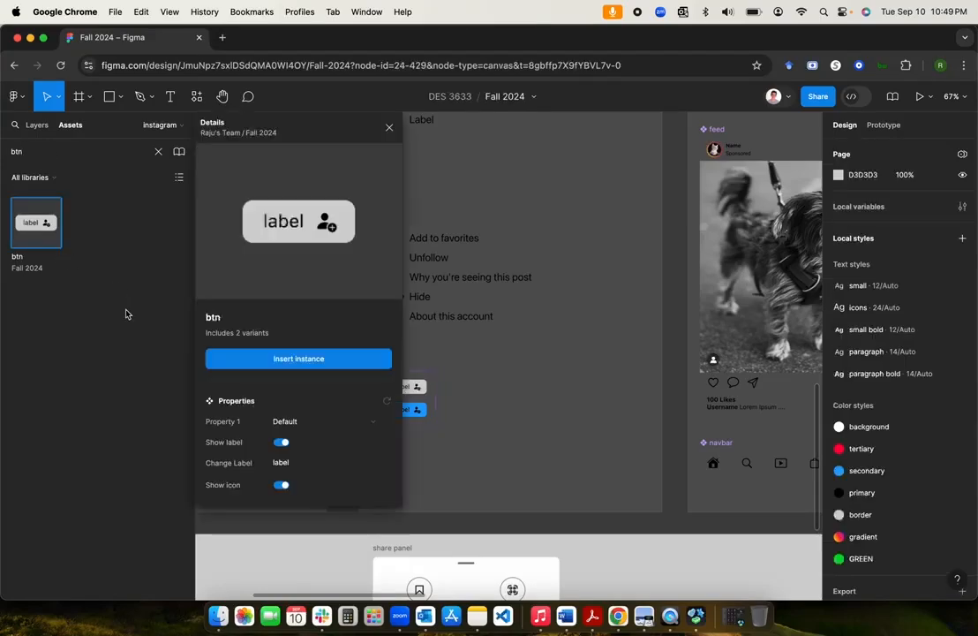
click(260, 364)
Step: Place the btn instance beneath the followed-by text under the profile pic
scroll(563, 429, right, 1)
scroll(563, 429, up, 1)
scroll(563, 429, down, 3)
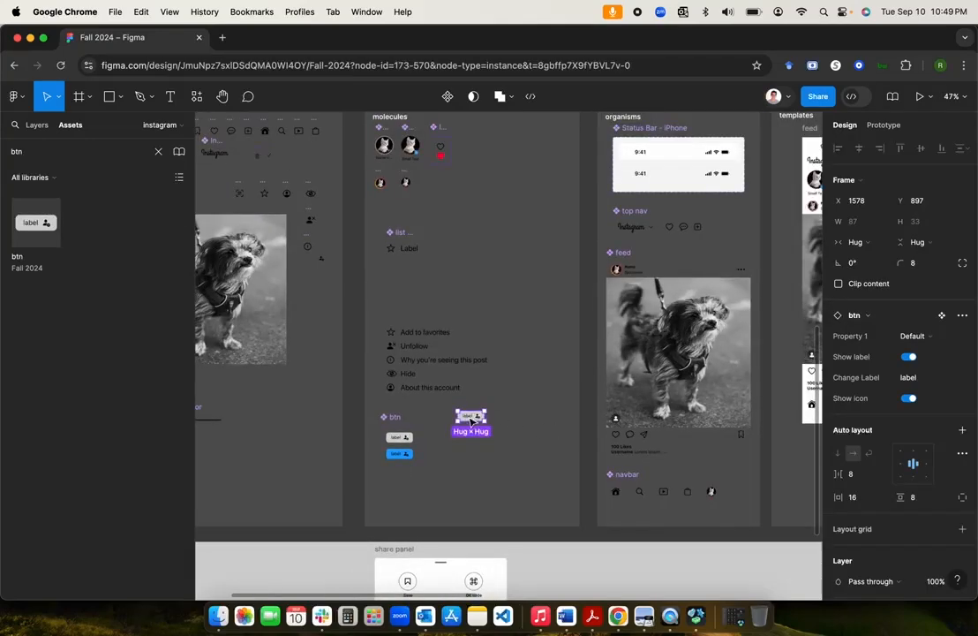
scroll(459, 458, right, 2)
scroll(478, 463, up, 1)
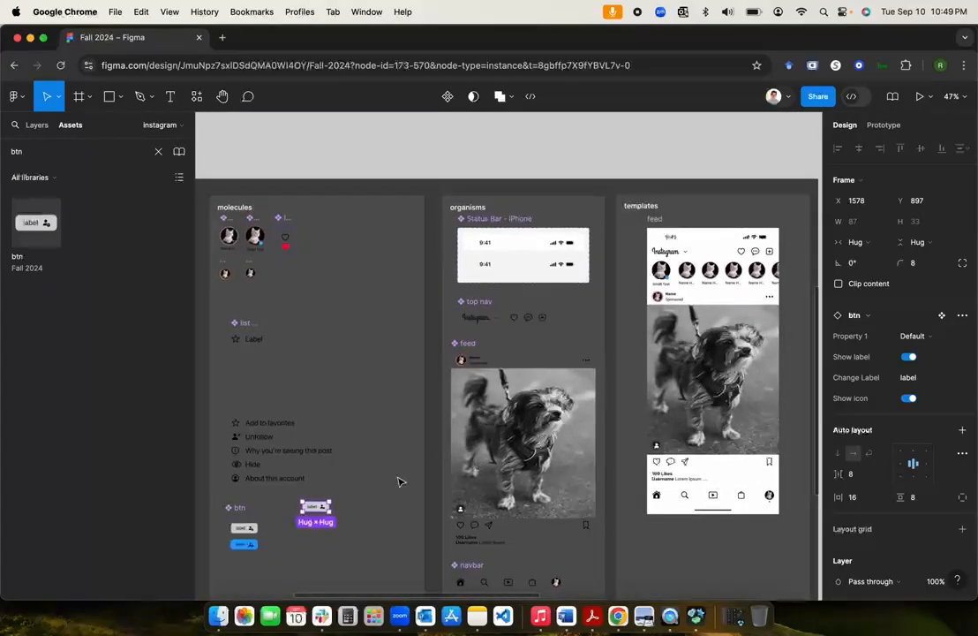
scroll(399, 481, down, 3)
scroll(398, 481, right, 2)
scroll(398, 481, up, 1)
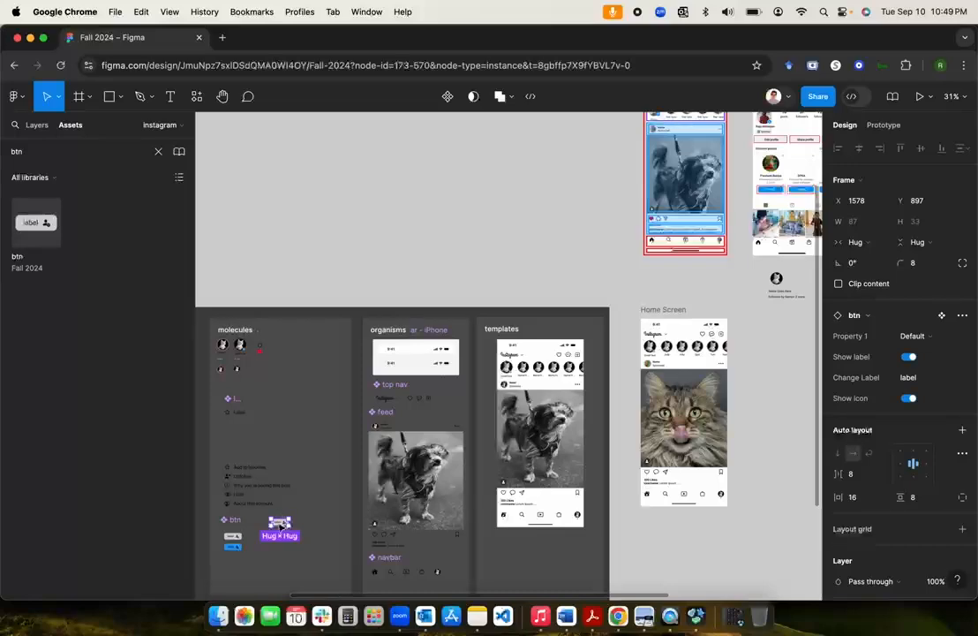
drag(279, 527, 772, 314)
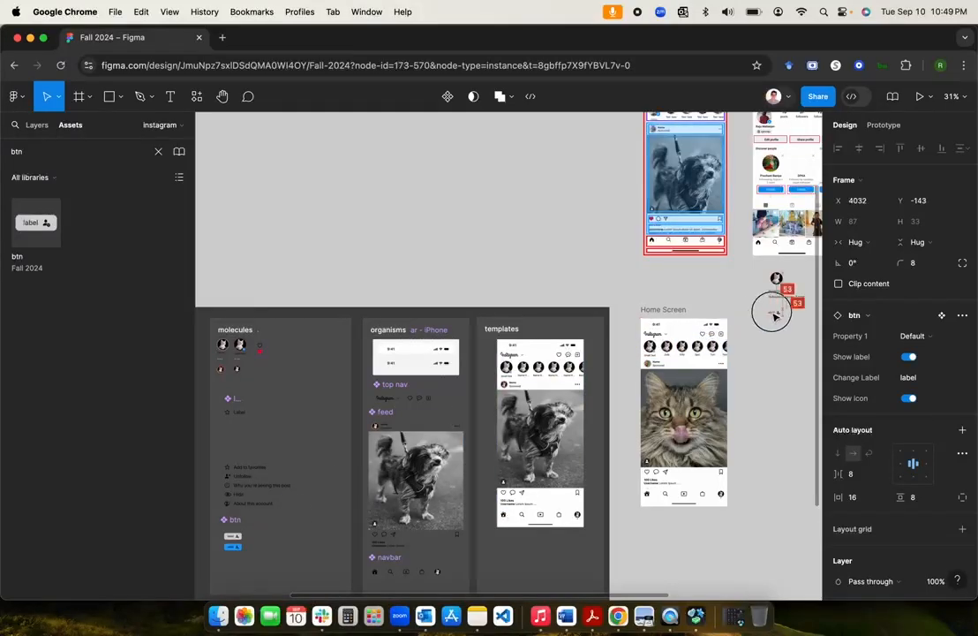
scroll(774, 315, up, 5)
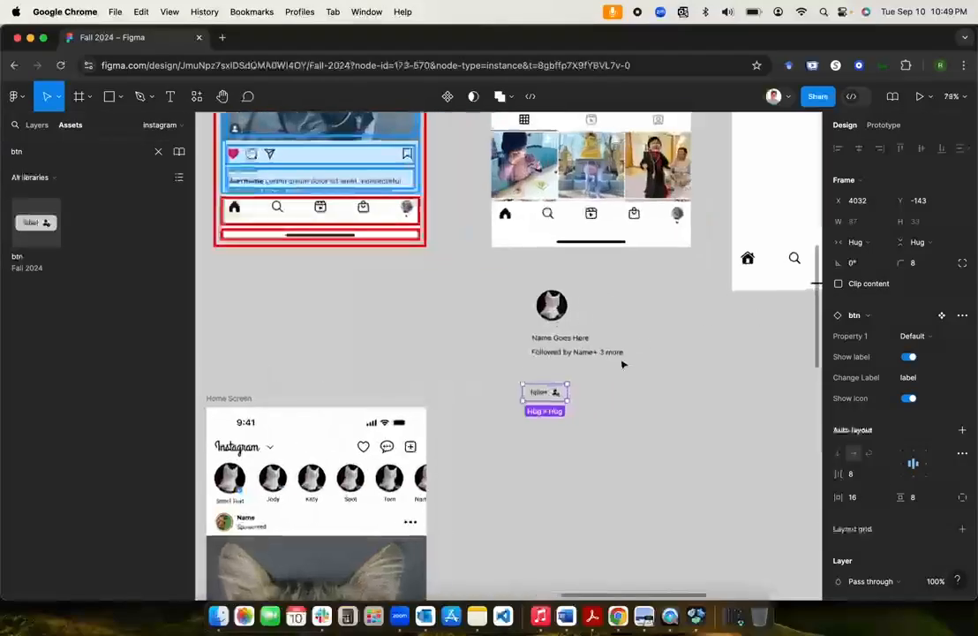
drag(549, 401, 546, 386)
Step: Marquee-select the avatar, both text lines and the btn together
scroll(545, 386, up, 5)
scroll(545, 387, right, 3)
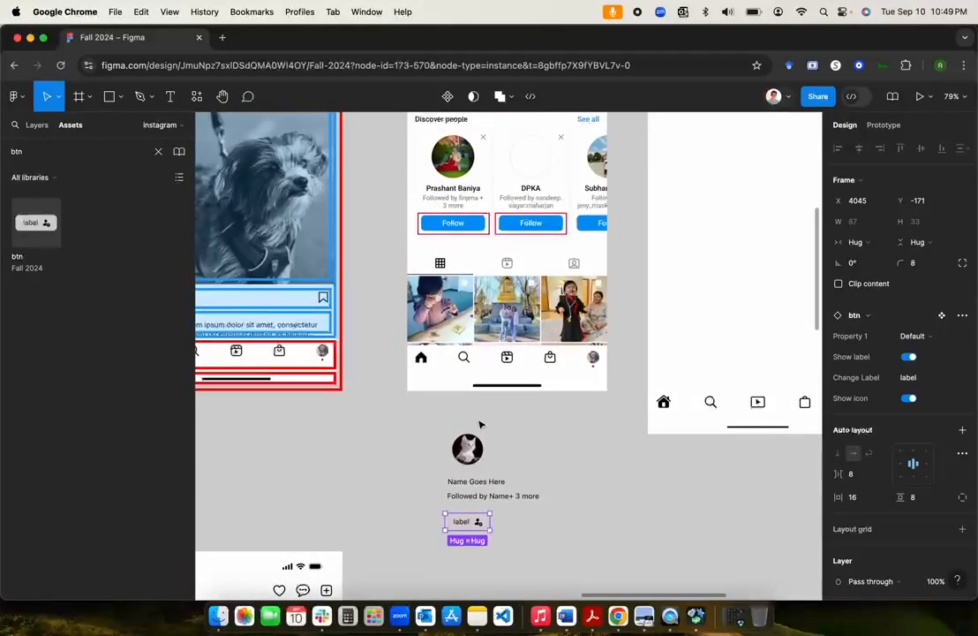
drag(393, 424, 561, 547)
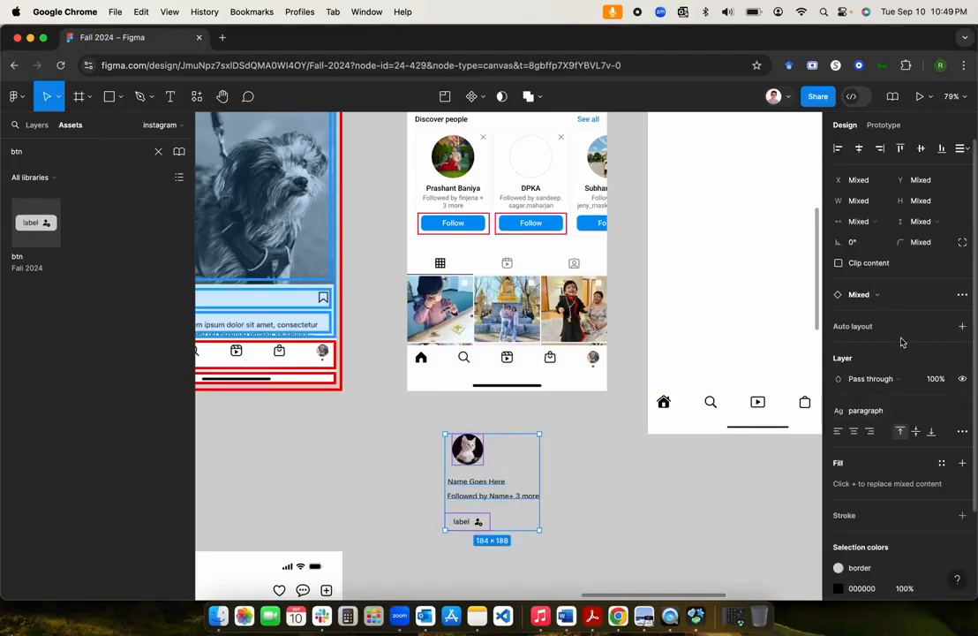
Step: Wrap the card pieces in a top-centre auto layout (Frame 14) and center-align both text lines
click(963, 325)
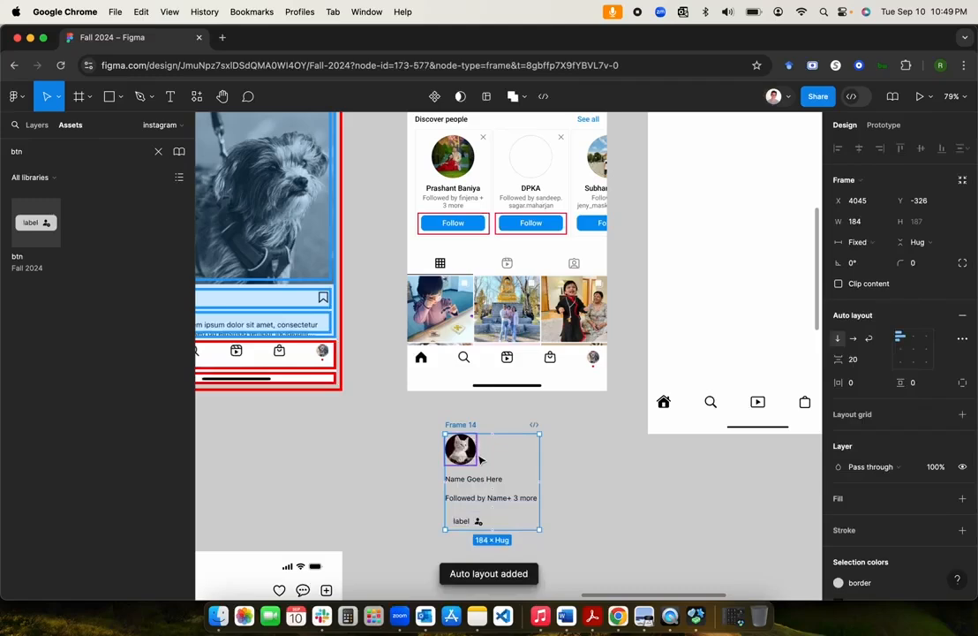
click(914, 339)
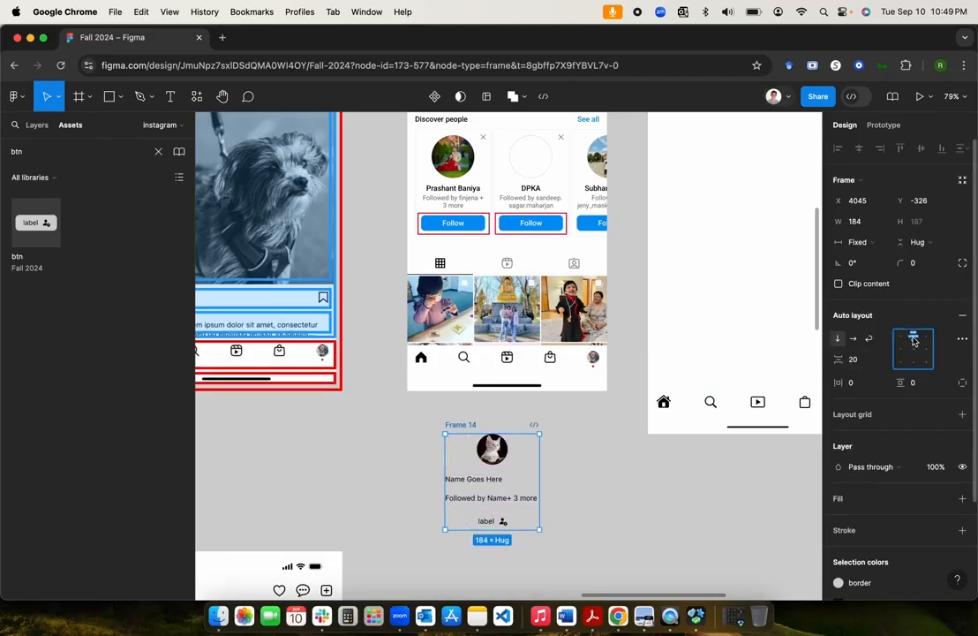
click(503, 482)
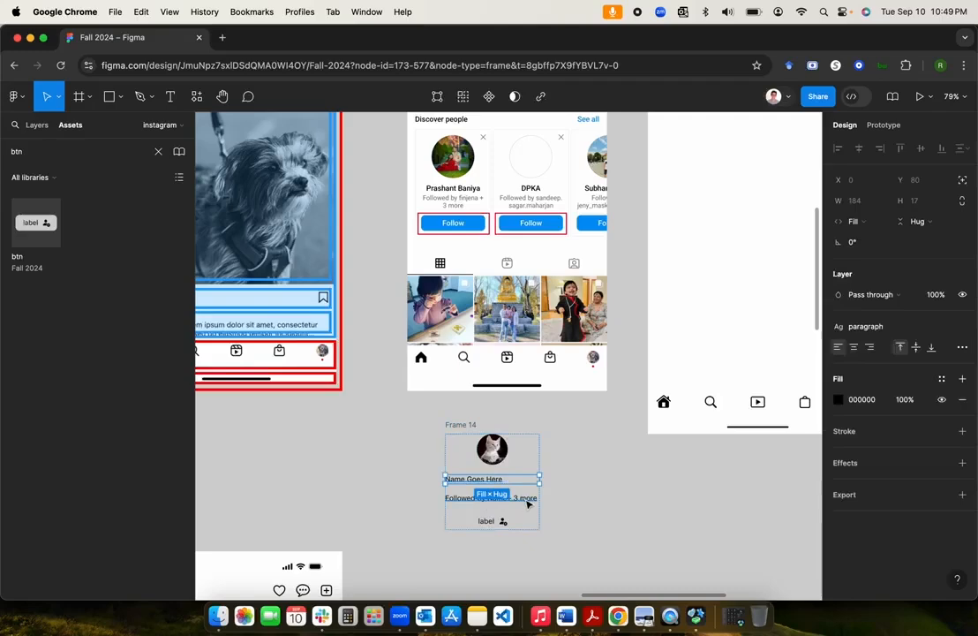
shift+click(527, 502)
key(alt+super+t)
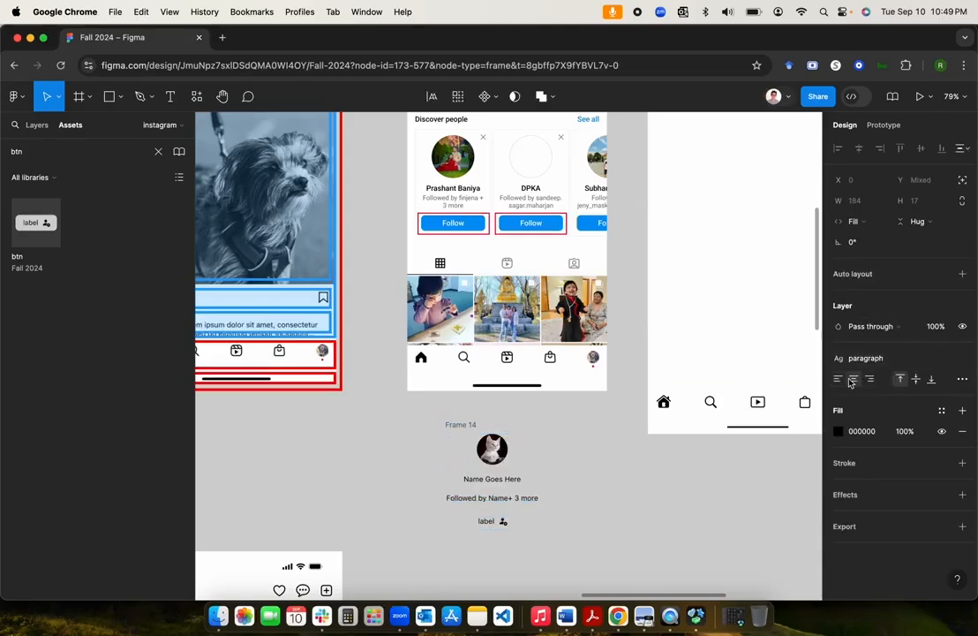
click(468, 427)
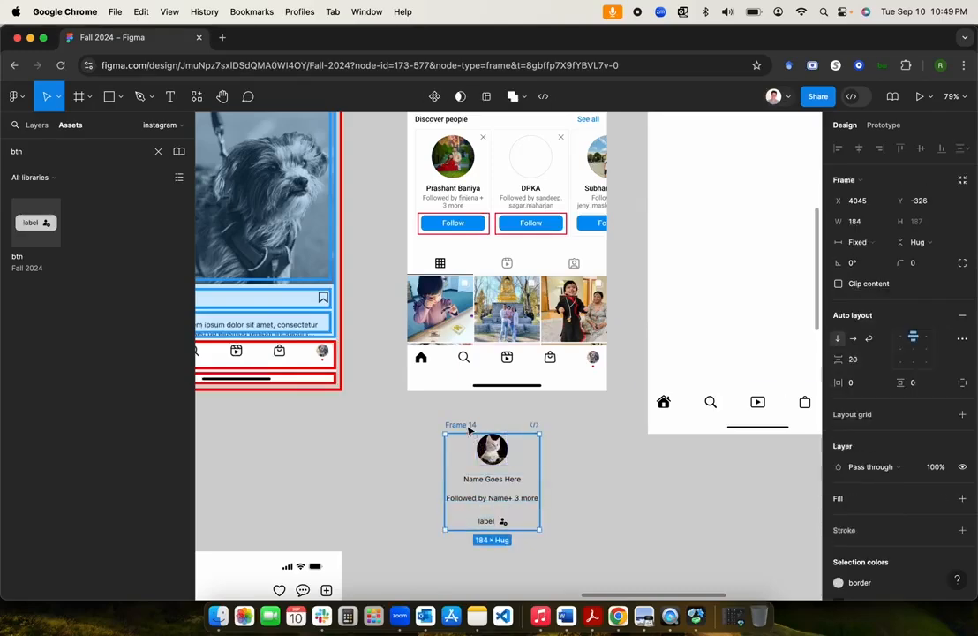
scroll(873, 499, down, 3)
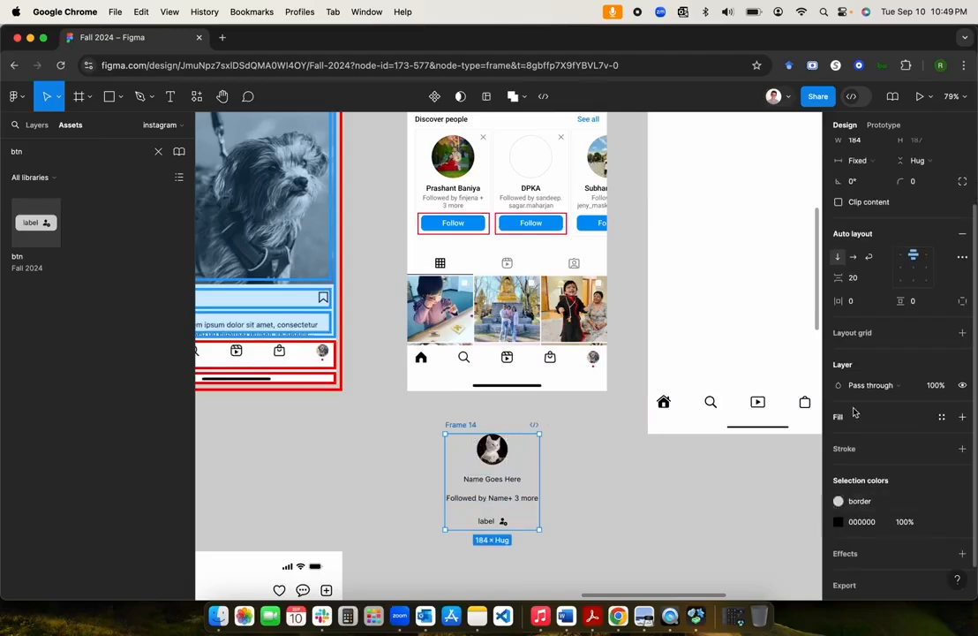
Step: Fill Frame 14 with the 'background' colour style and round its corners to 4
click(941, 418)
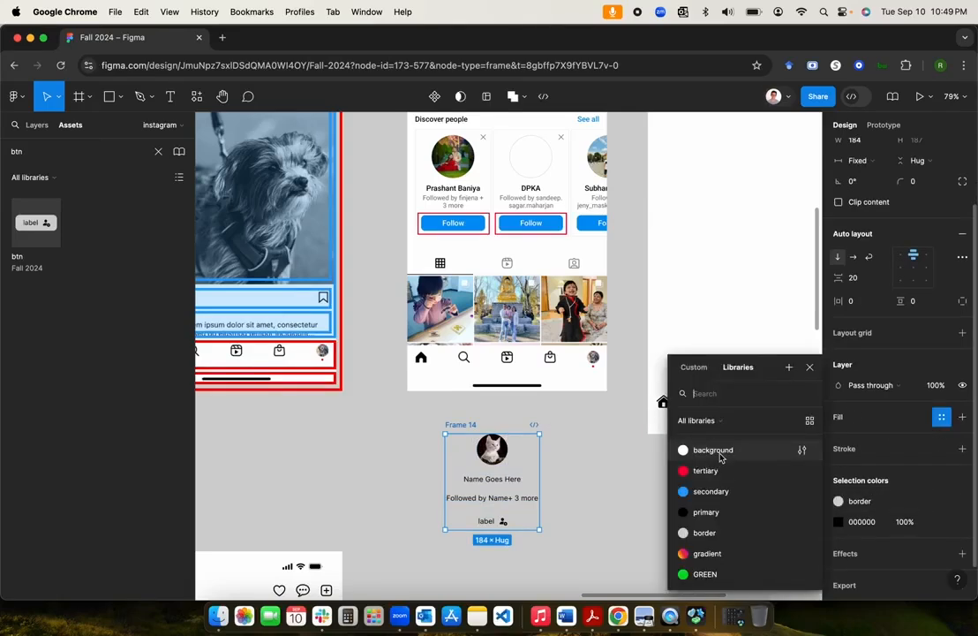
click(688, 449)
scroll(622, 486, up, 2)
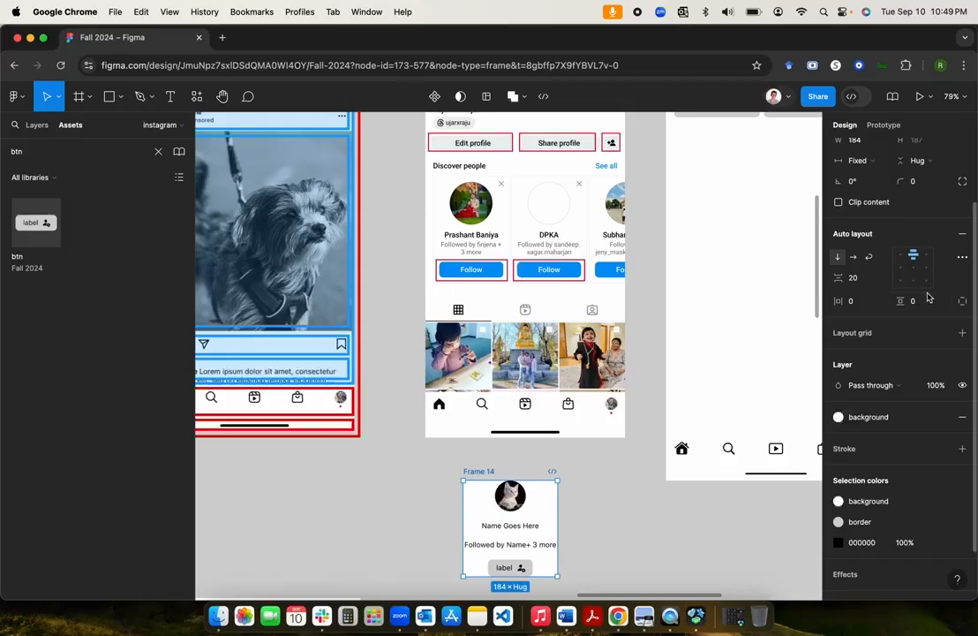
click(925, 187)
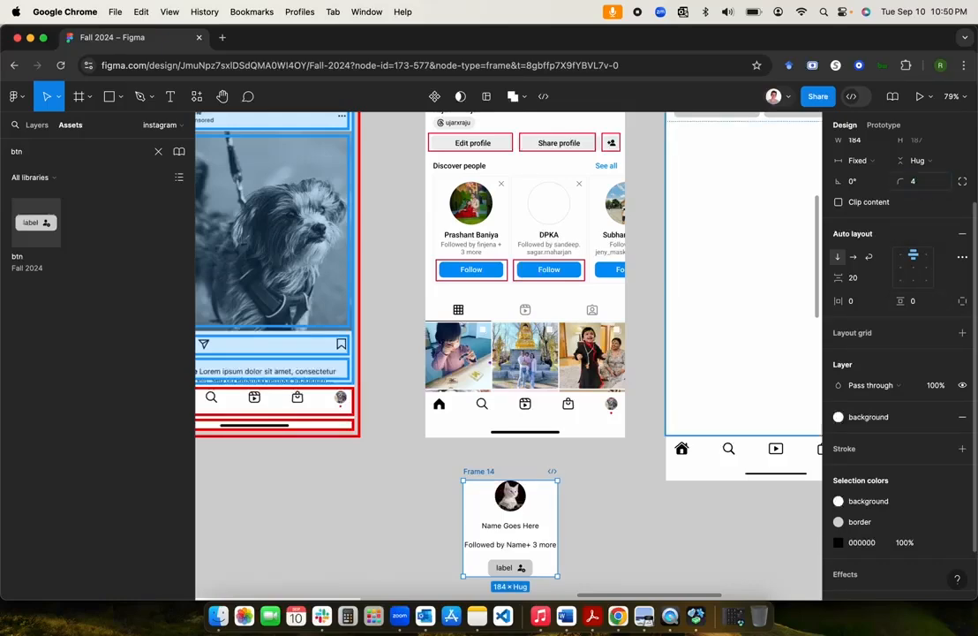
click(622, 469)
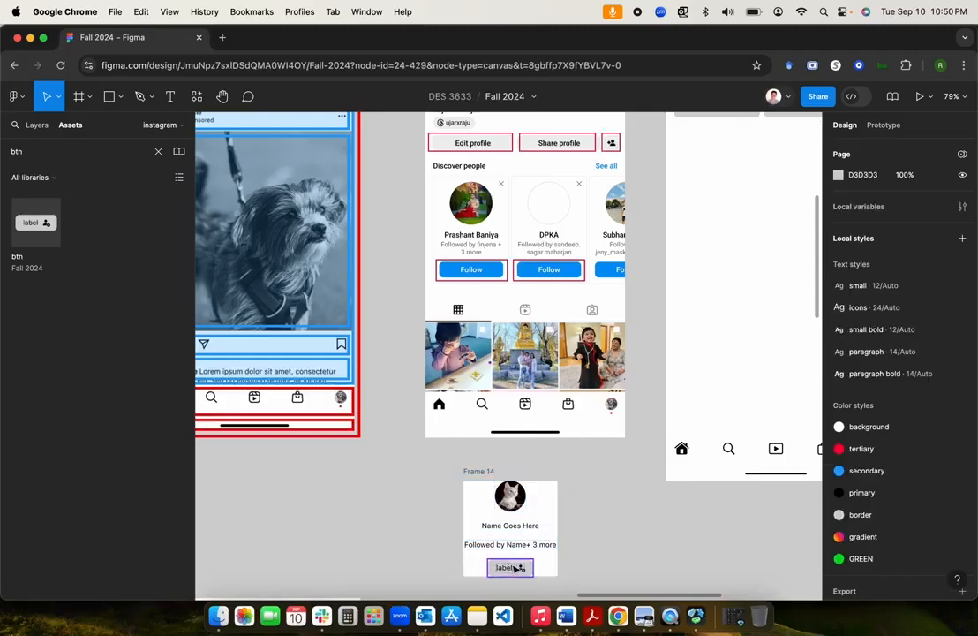
click(486, 469)
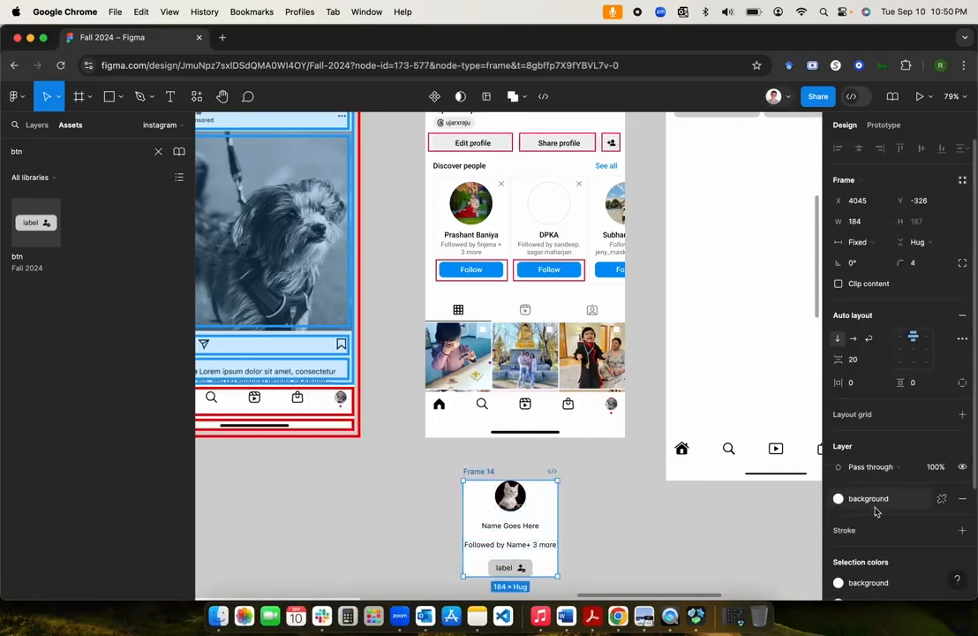
Step: Add a 1 px inside border to Frame 14 using the 'border' colour style
scroll(938, 507, down, 2)
click(942, 494)
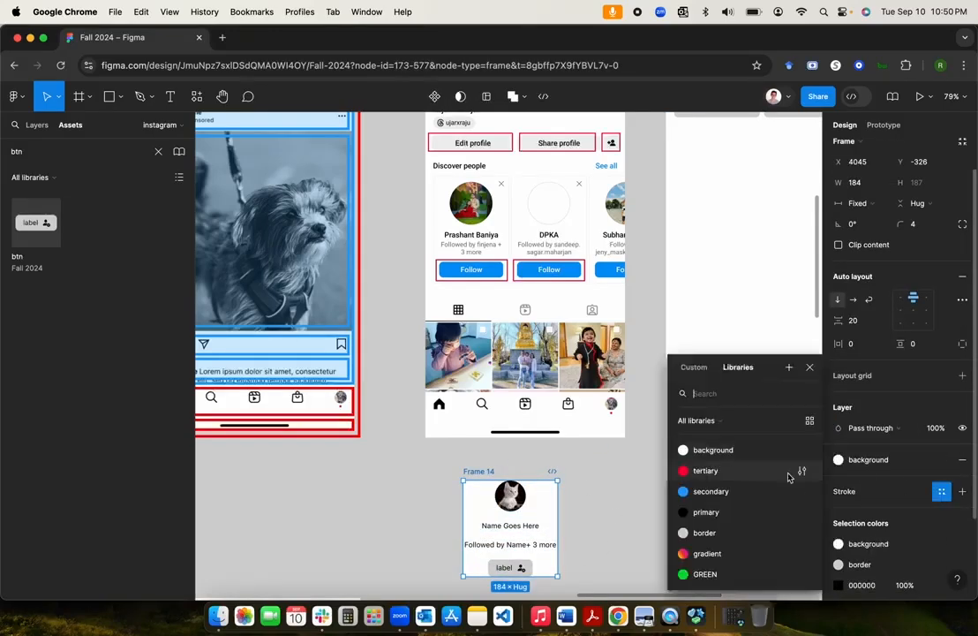
click(748, 533)
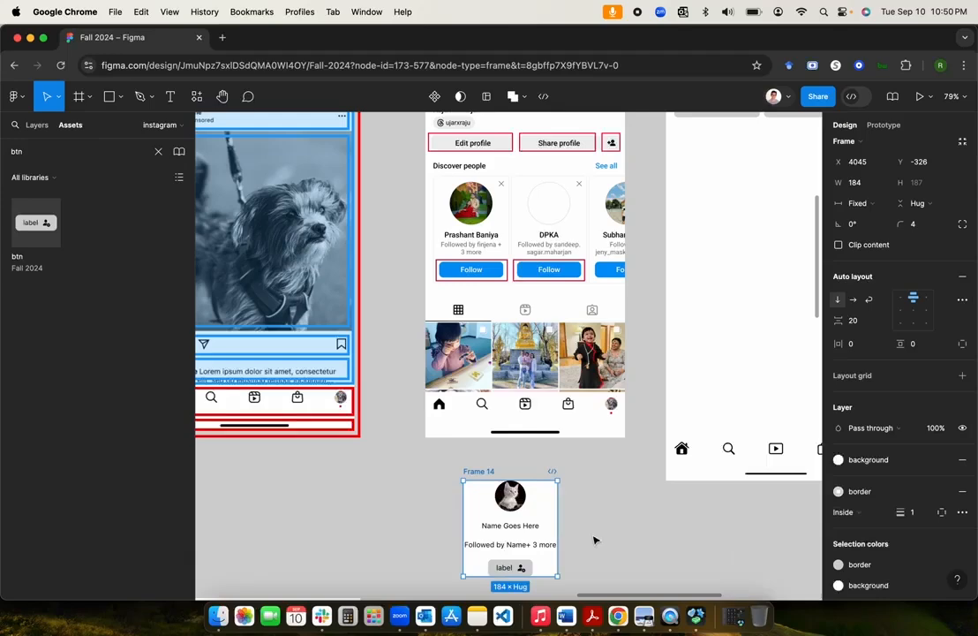
click(863, 346)
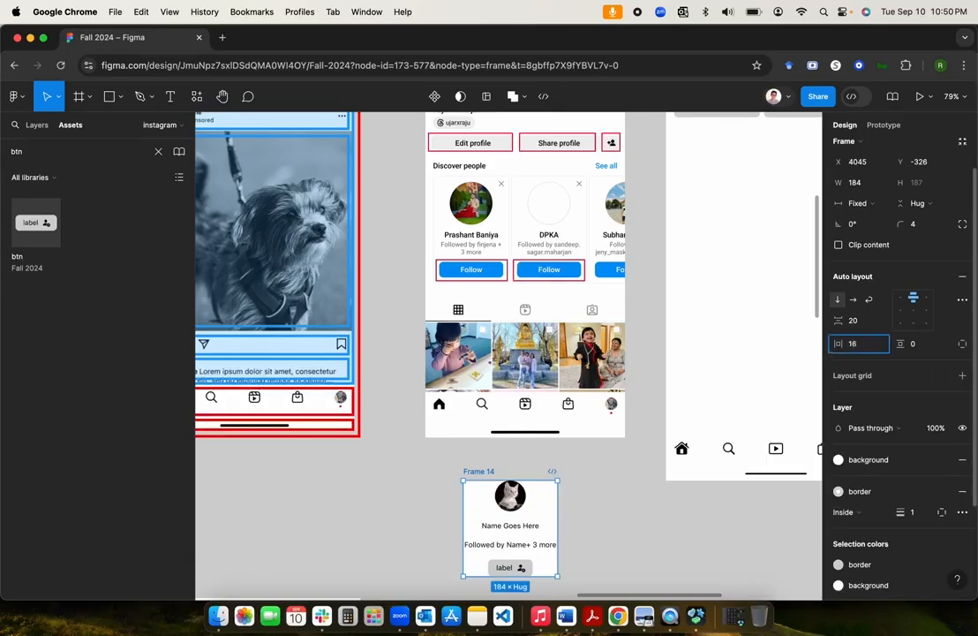
Step: Set Frame 14's horizontal and vertical padding to 16, undoing a mistyped 1616 value
text(1616)
key(Return)
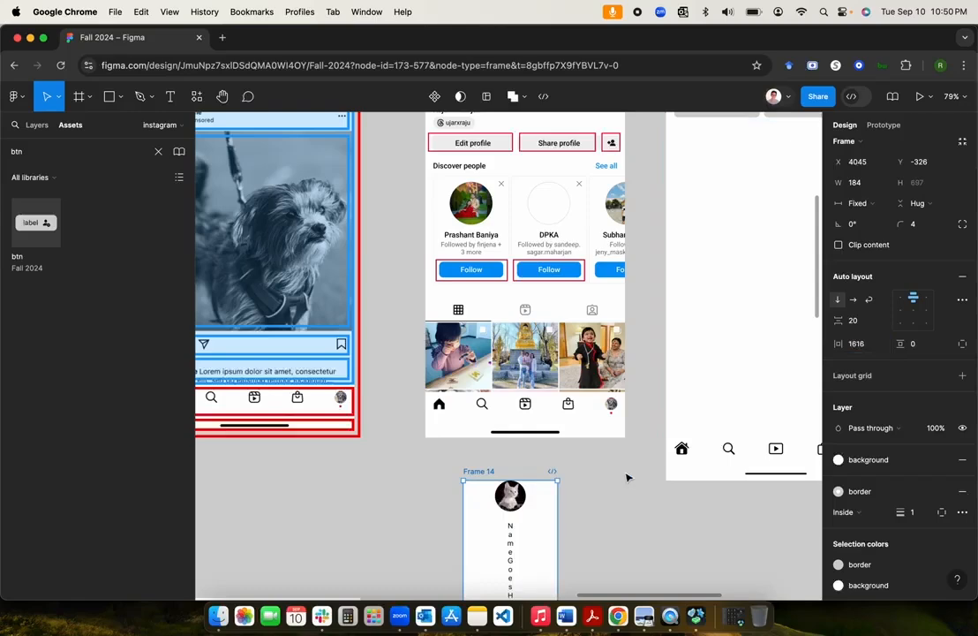
key(ctrl+z)
click(861, 346)
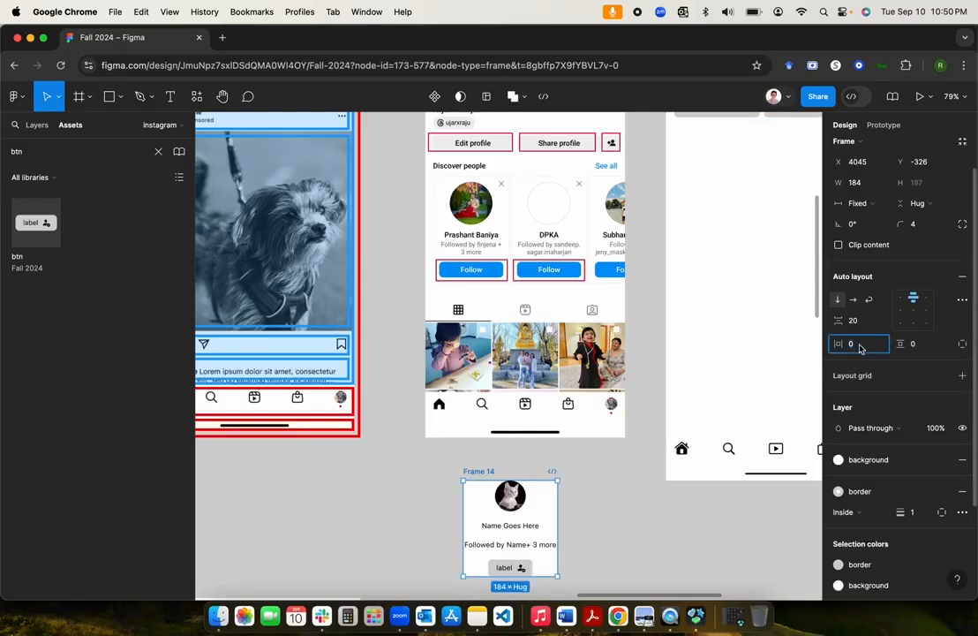
key(Tab)
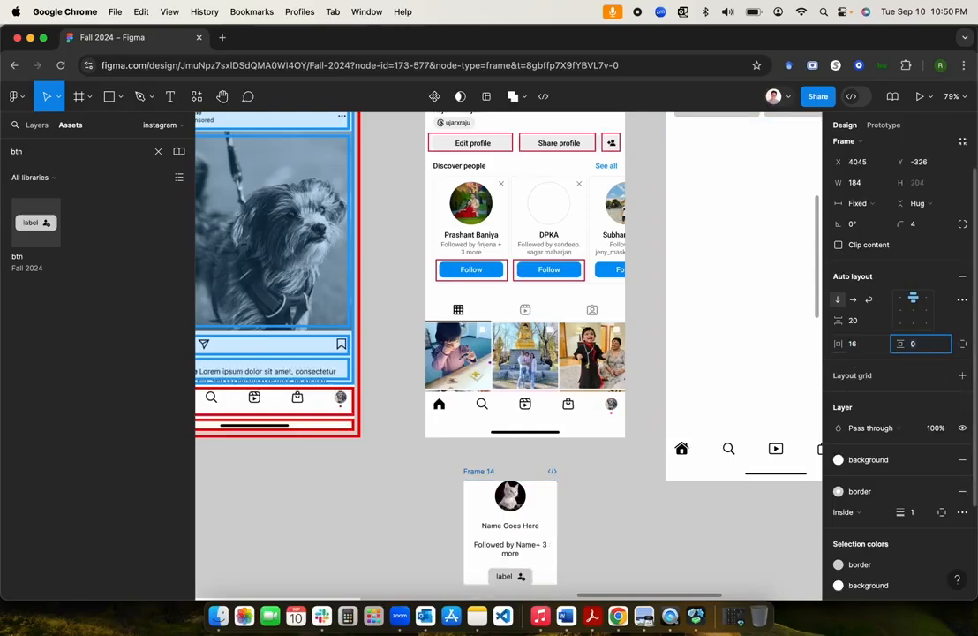
text(16)
key(Return)
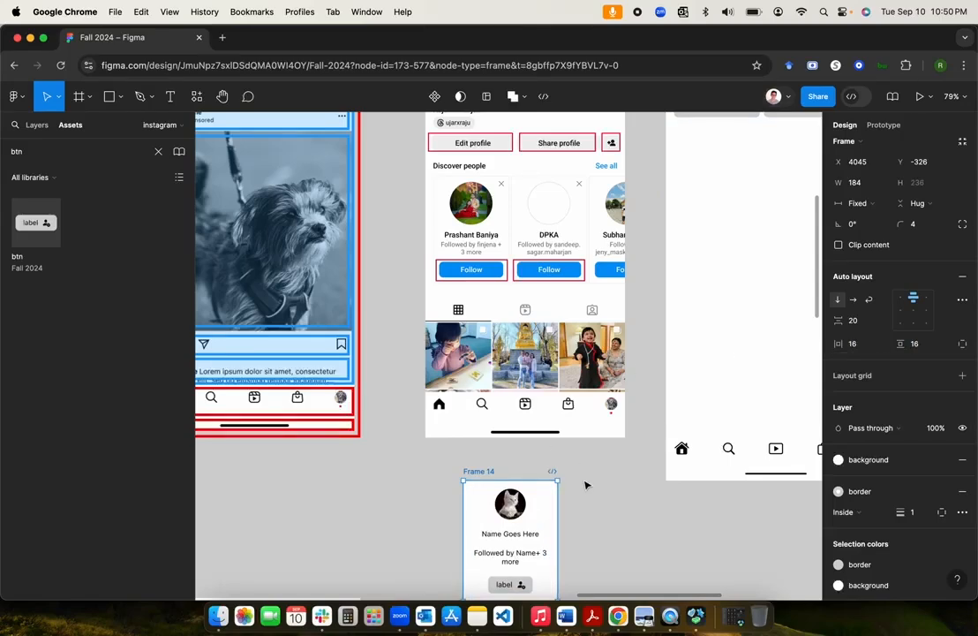
Step: Reduce the gap between the card's items from 20 to 8
scroll(586, 484, down, 2)
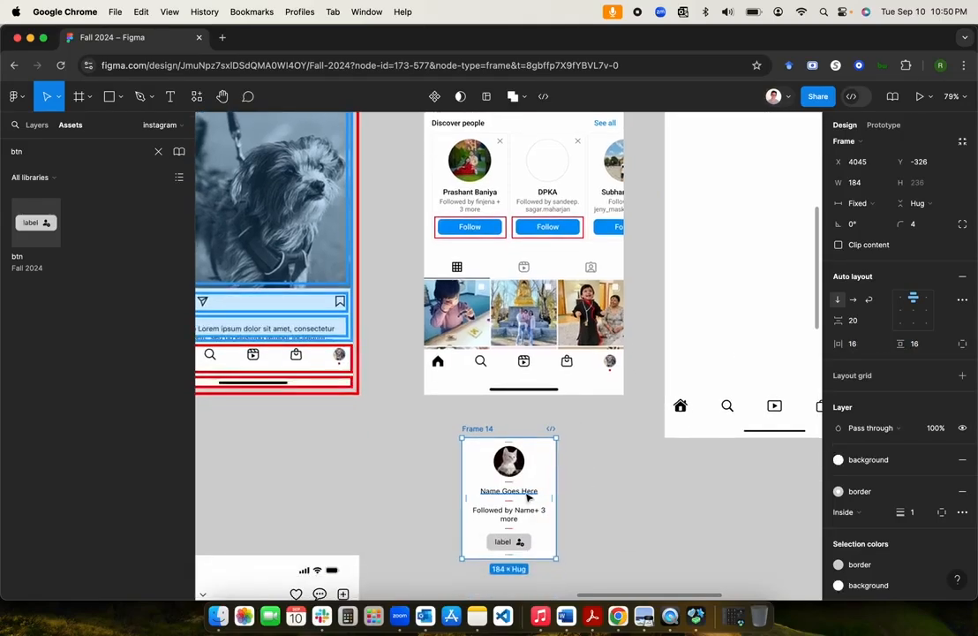
click(863, 319)
text(8)
key(Return)
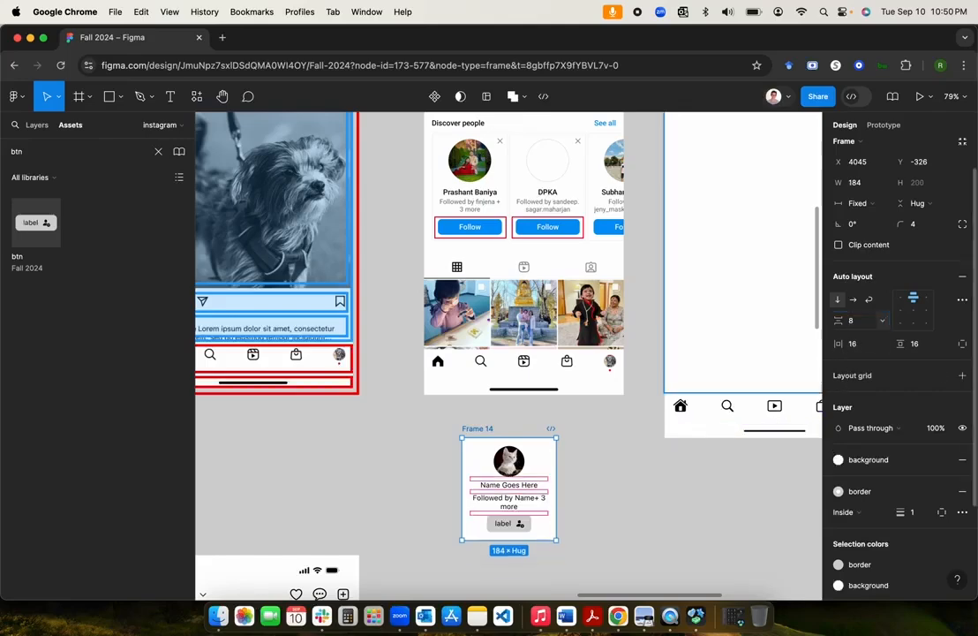
Step: Apply the 'paragraph bold' text style to 'Name Goes Here', then deselect to review the card
click(520, 486)
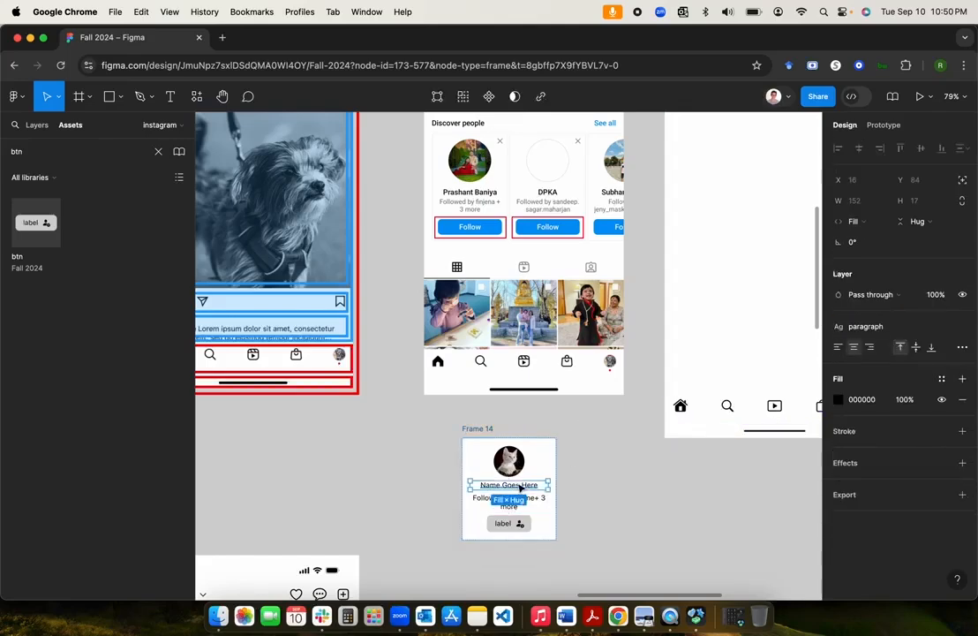
click(863, 326)
click(887, 488)
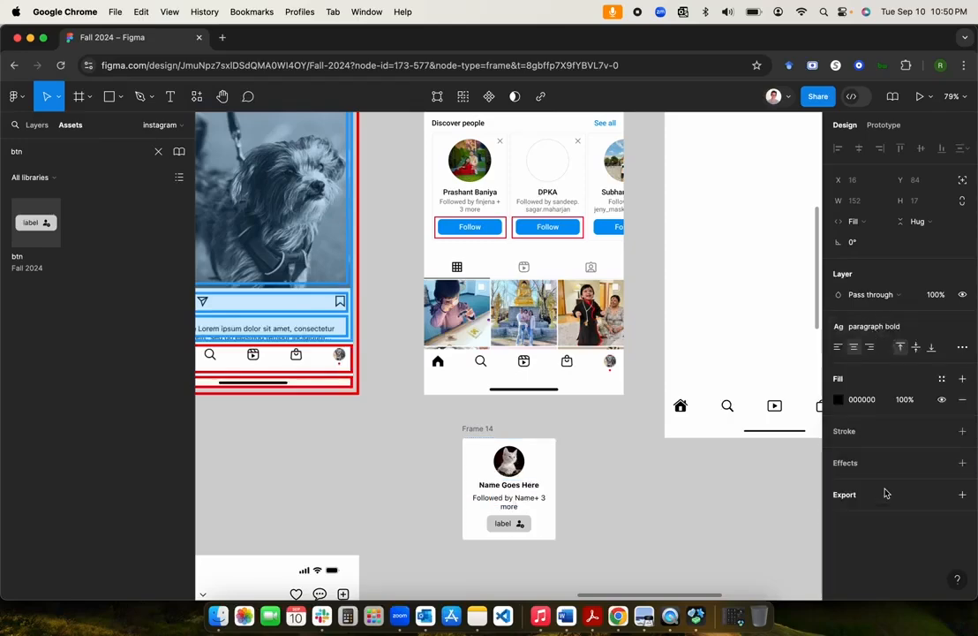
click(491, 508)
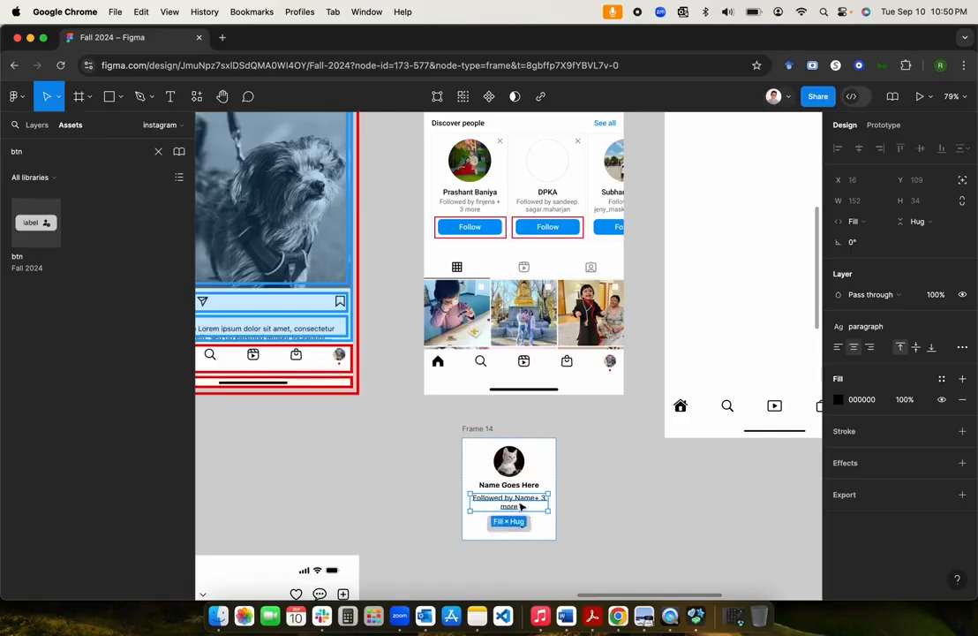
click(603, 522)
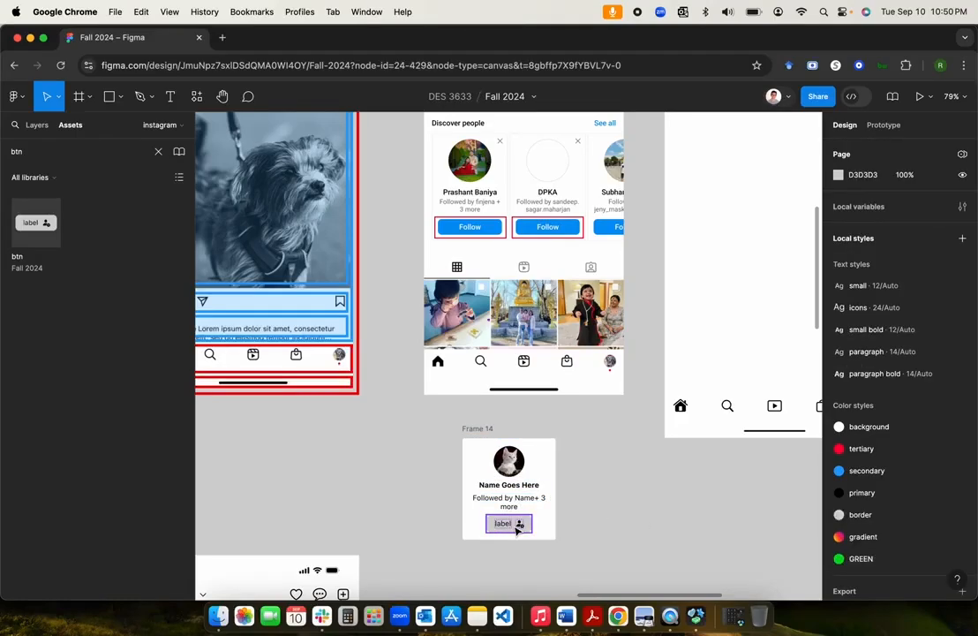
click(514, 466)
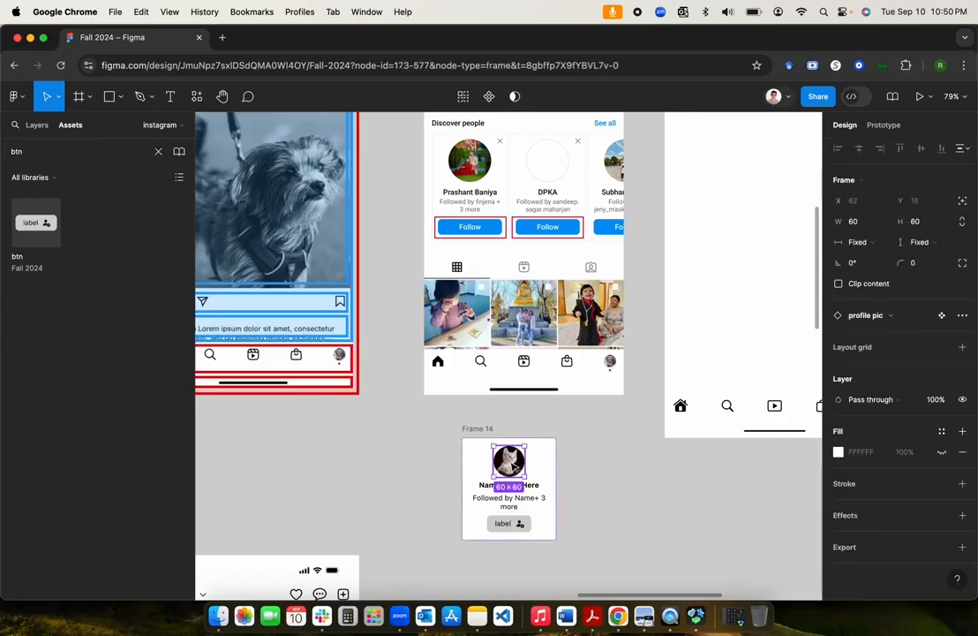
scroll(513, 466, down, 5)
scroll(514, 466, left, 8)
scroll(514, 467, down, 2)
scroll(513, 466, down, 2)
scroll(514, 466, left, 2)
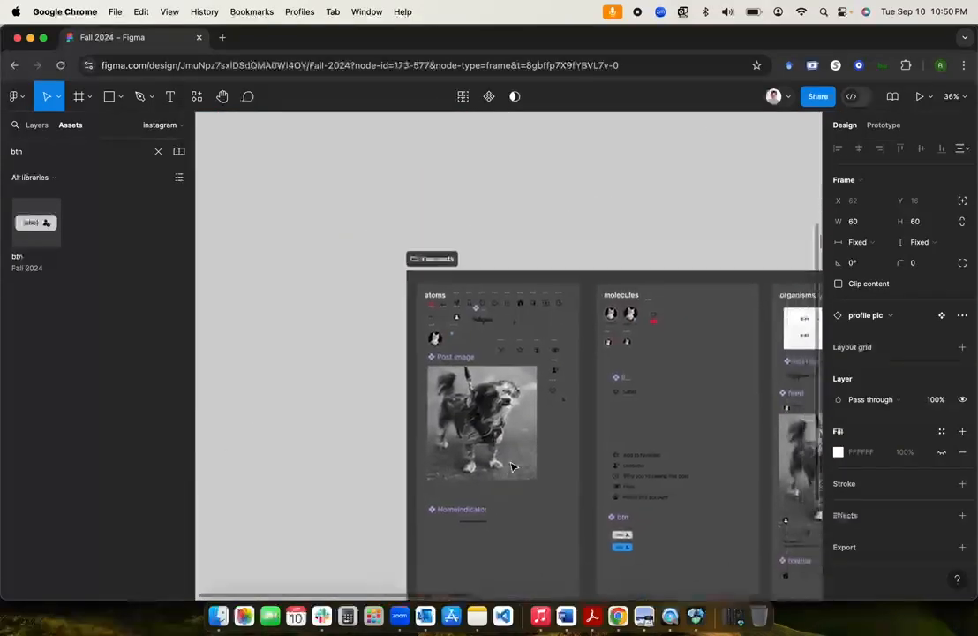
scroll(513, 466, up, 2)
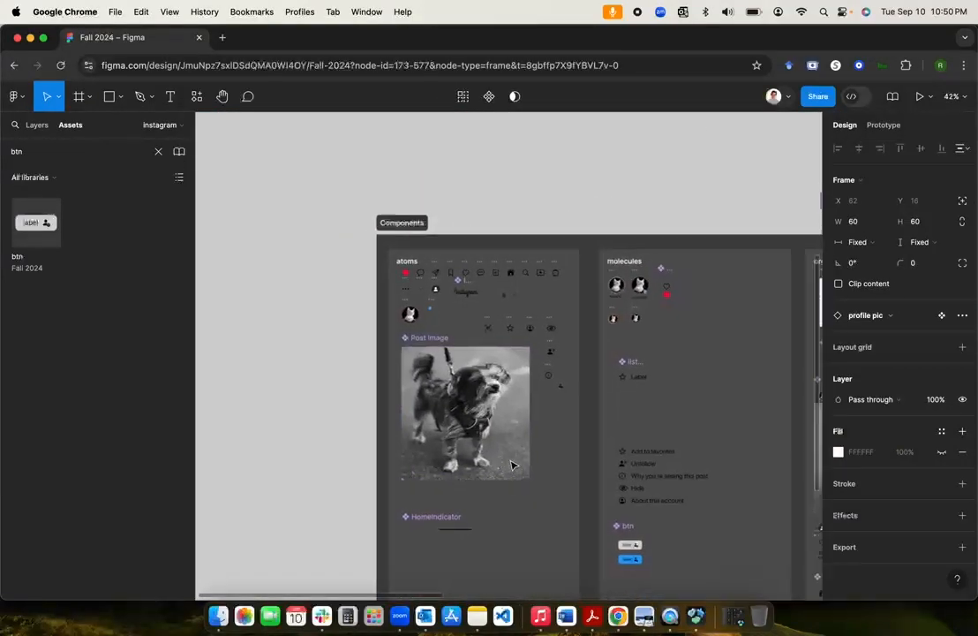
scroll(514, 465, right, 15)
scroll(513, 465, up, 3)
scroll(513, 465, left, 2)
scroll(514, 465, up, 3)
scroll(514, 464, left, 1)
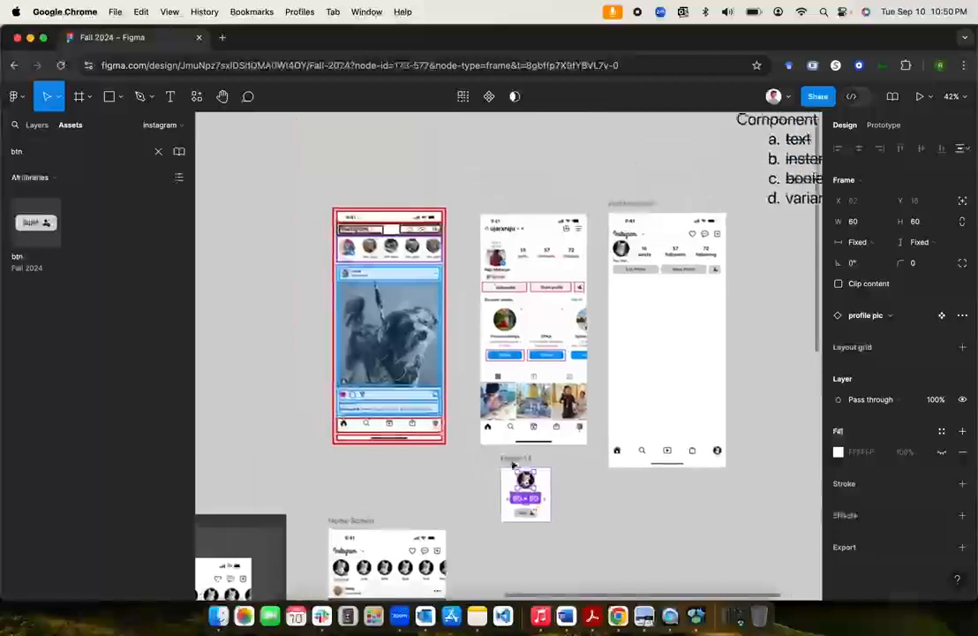
scroll(516, 462, up, 5)
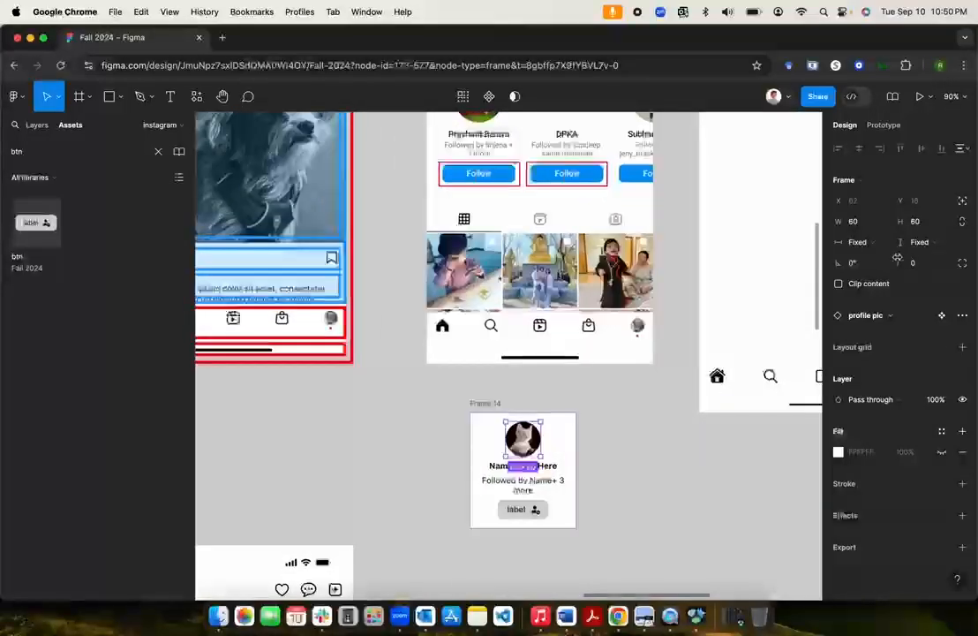
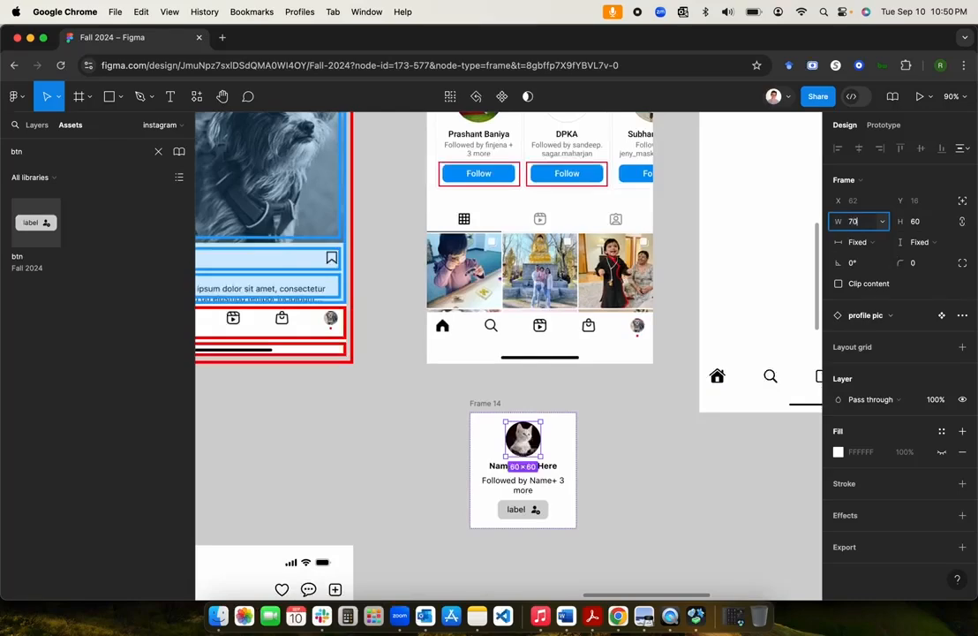
Step: Resize the profile picture to 70×70, then enlarge it to 90×90
key(Return)
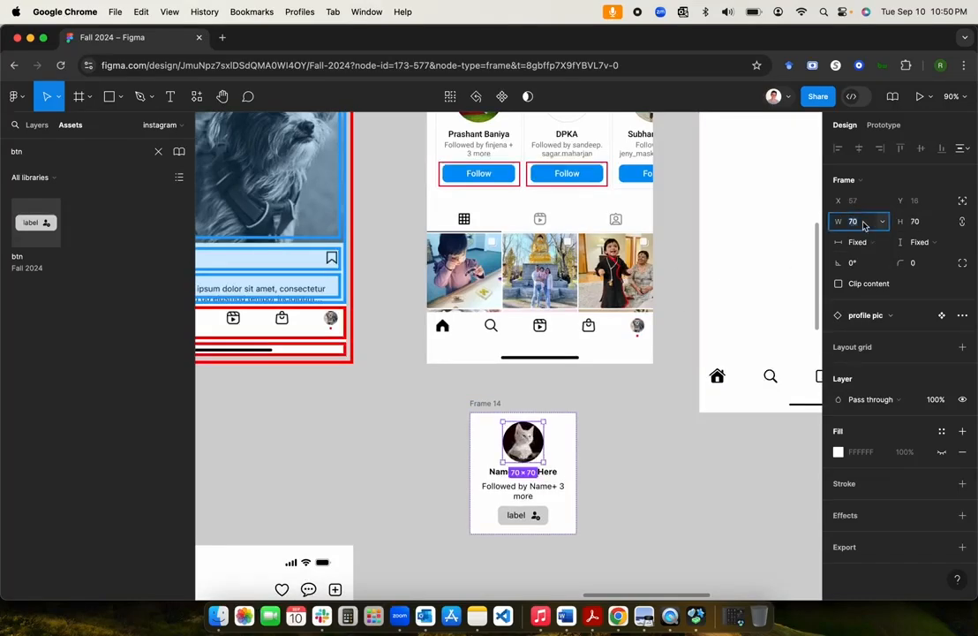
text(90)
key(Return)
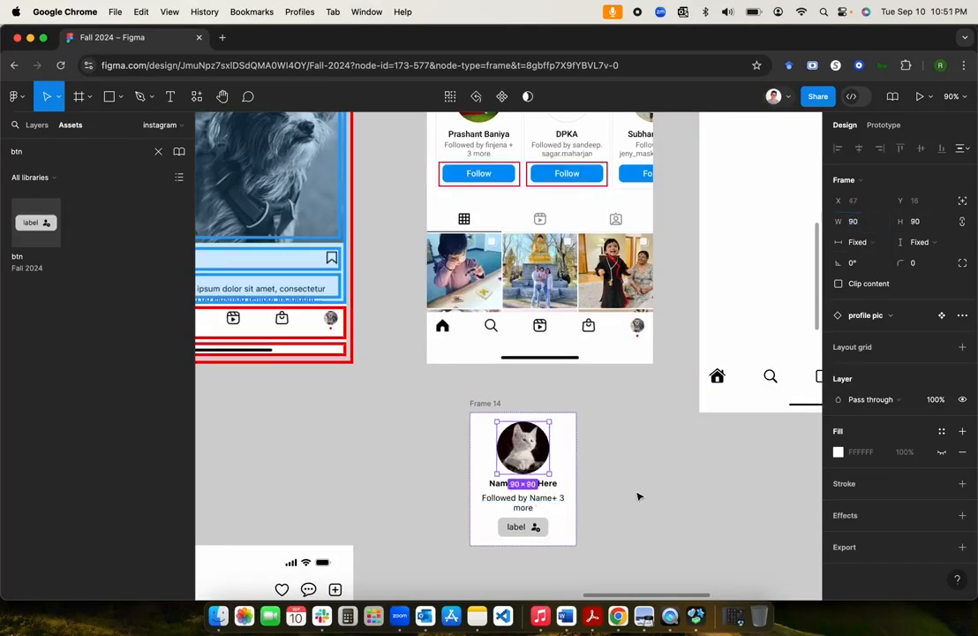
scroll(640, 495, up, 3)
scroll(640, 495, down, 3)
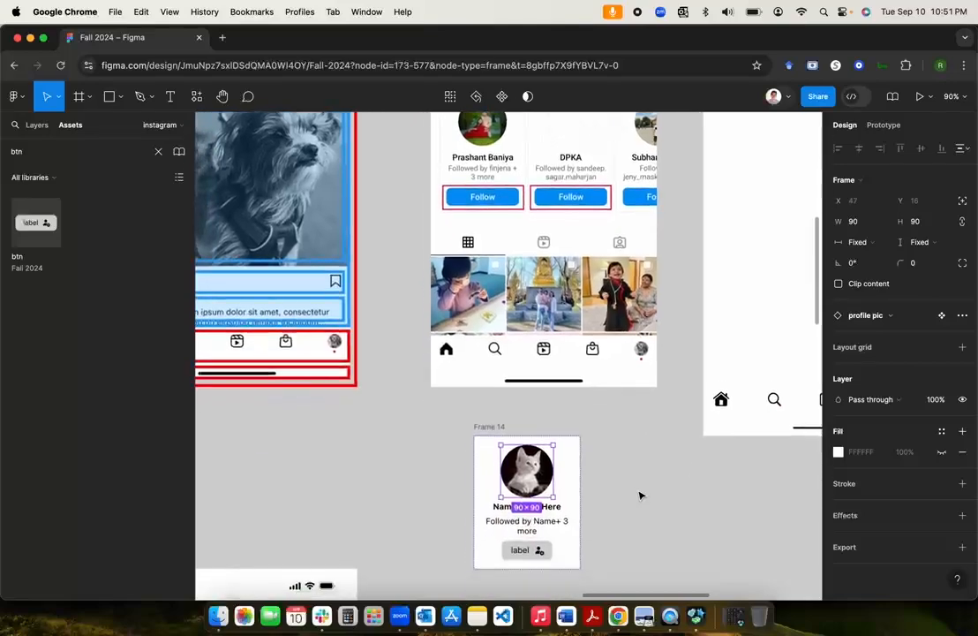
Step: Cut Frame 14's horizontal padding from 16 to 8, then check the follower text
click(496, 429)
click(861, 382)
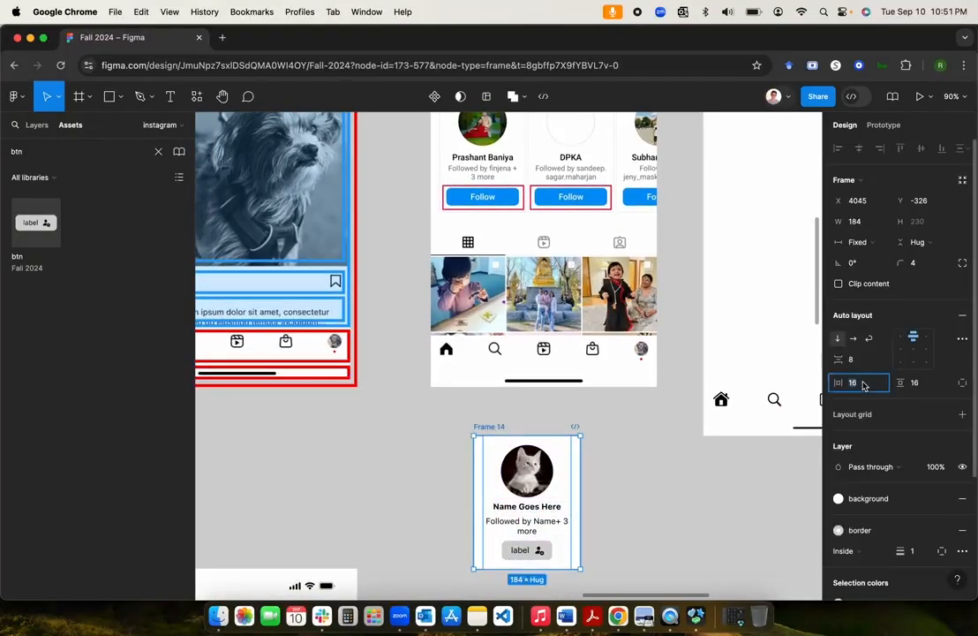
text(8)
key(Return)
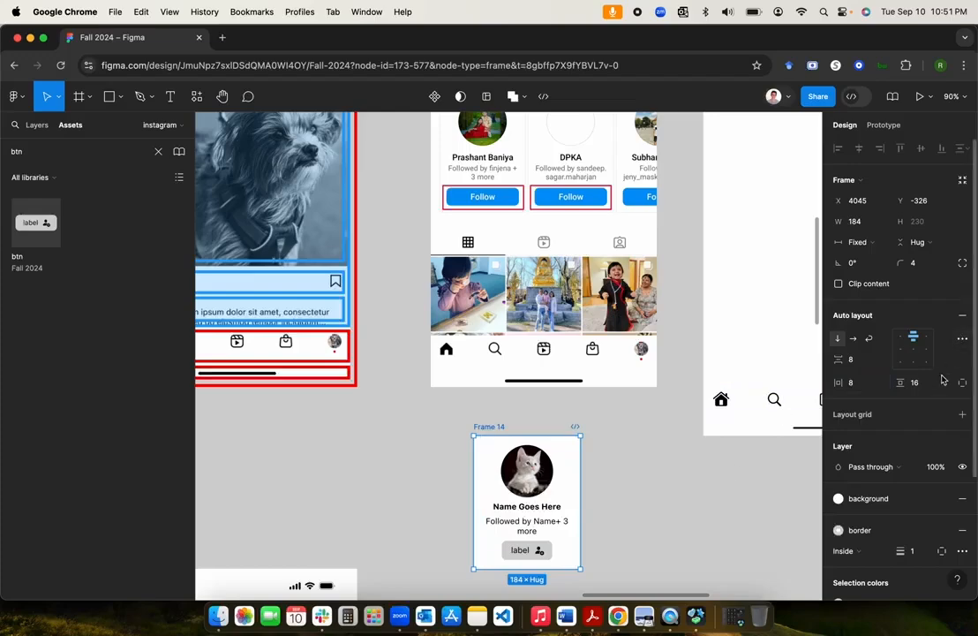
click(670, 478)
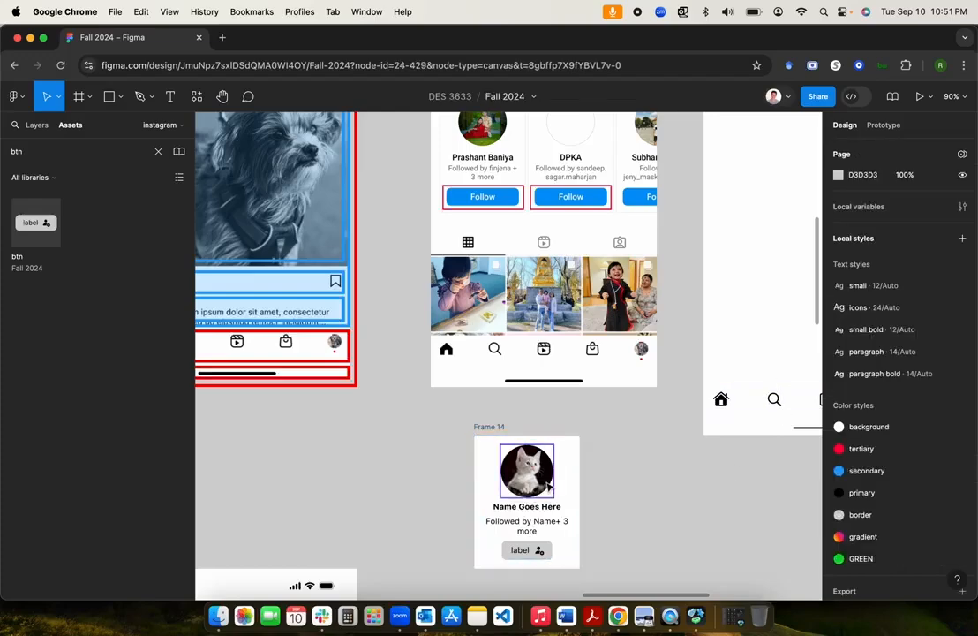
click(534, 535)
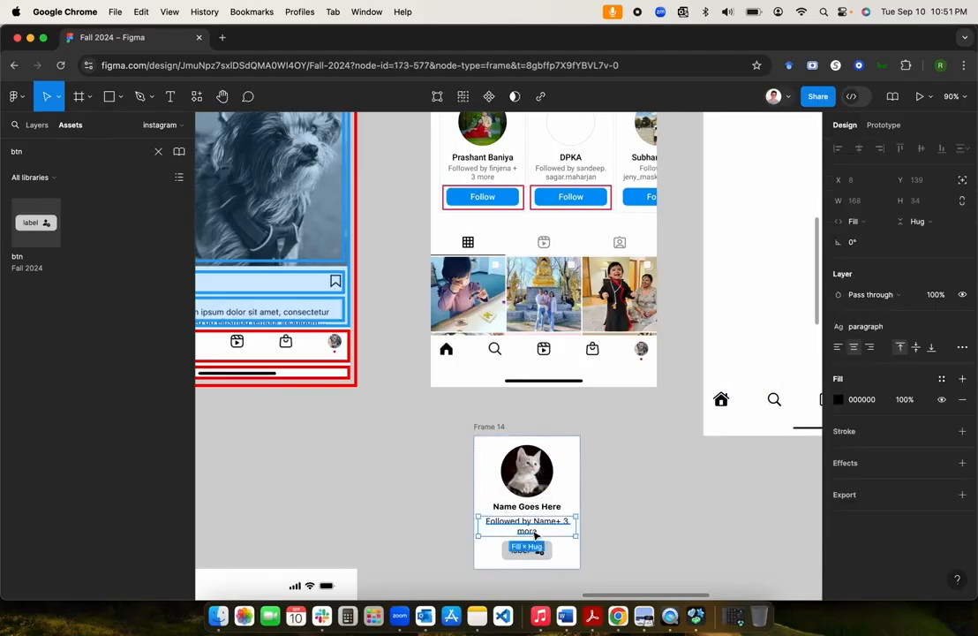
click(651, 543)
Step: Pan over to the Components section of the file, then launch SF Symbols from the Dock
scroll(623, 472, up, 2)
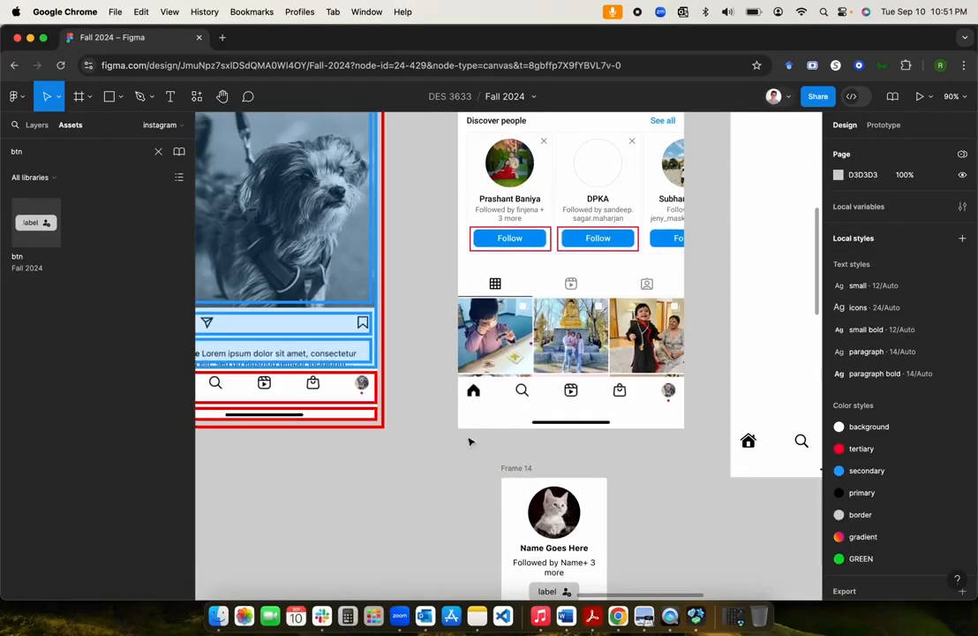
scroll(407, 491, down, 5)
scroll(407, 492, left, 6)
scroll(407, 491, down, 3)
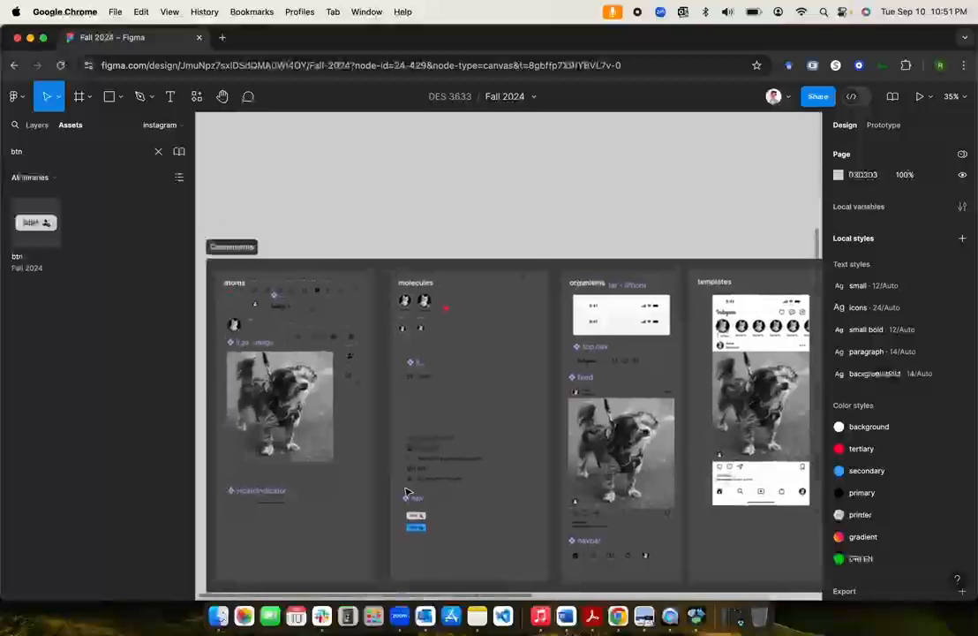
scroll(406, 492, up, 5)
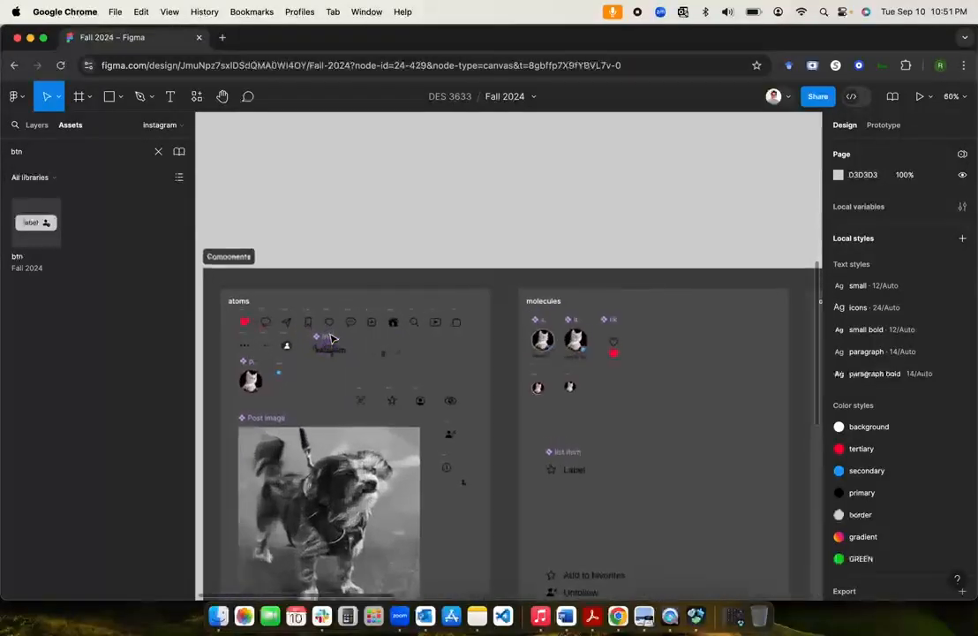
scroll(331, 339, down, 2)
scroll(331, 339, down, 5)
scroll(331, 338, up, 3)
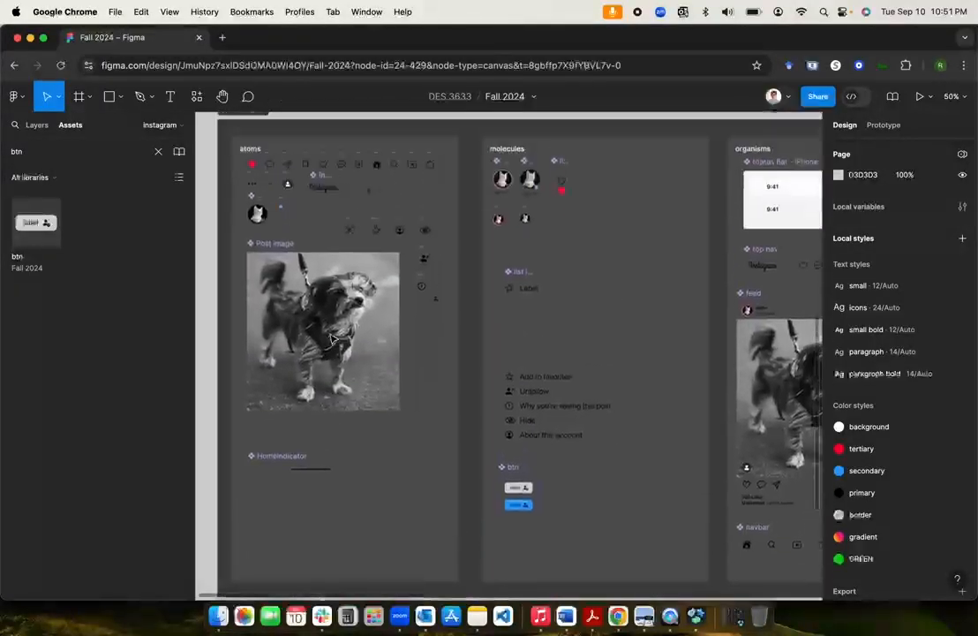
click(697, 615)
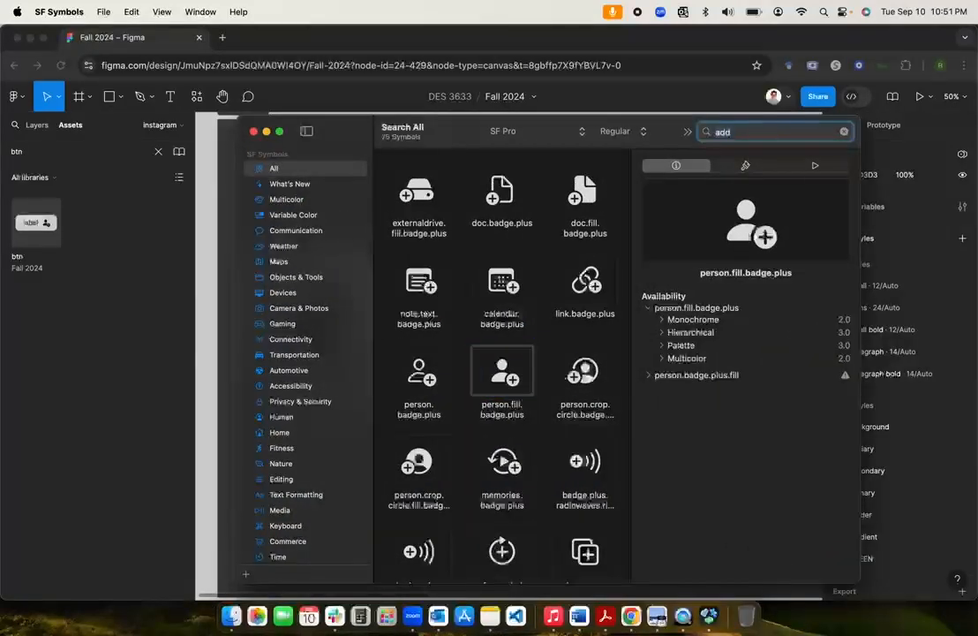
Step: Search the SF Symbols library for 'x' and scan the results
text(x)
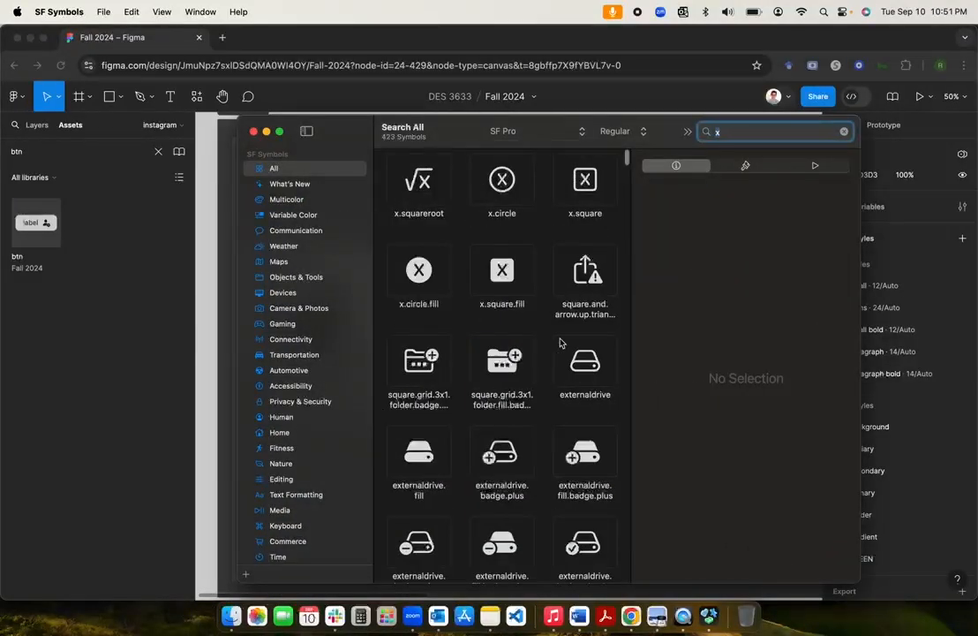
scroll(561, 342, down, 3)
scroll(562, 340, up, 3)
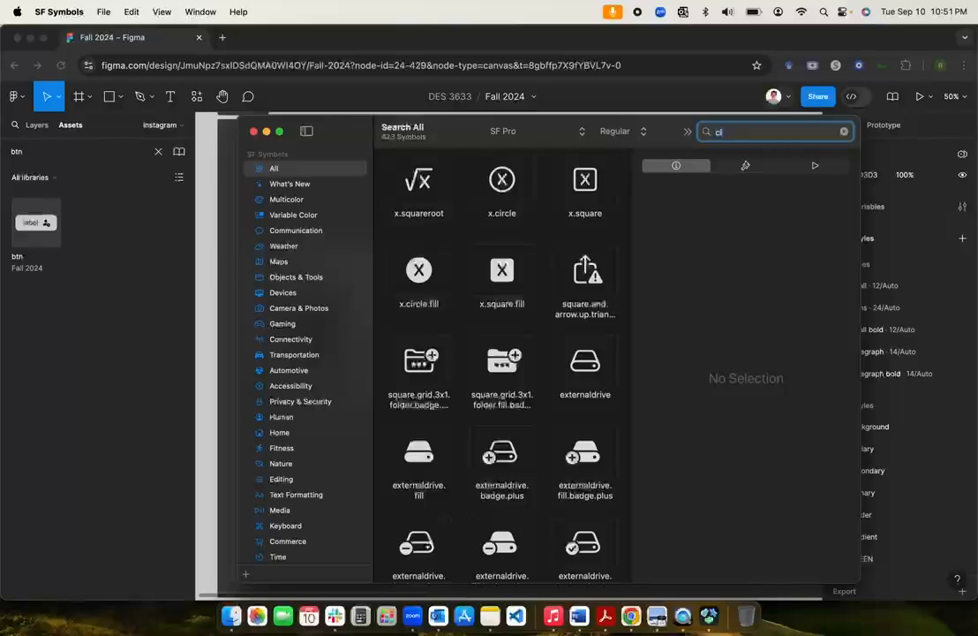
key(Return)
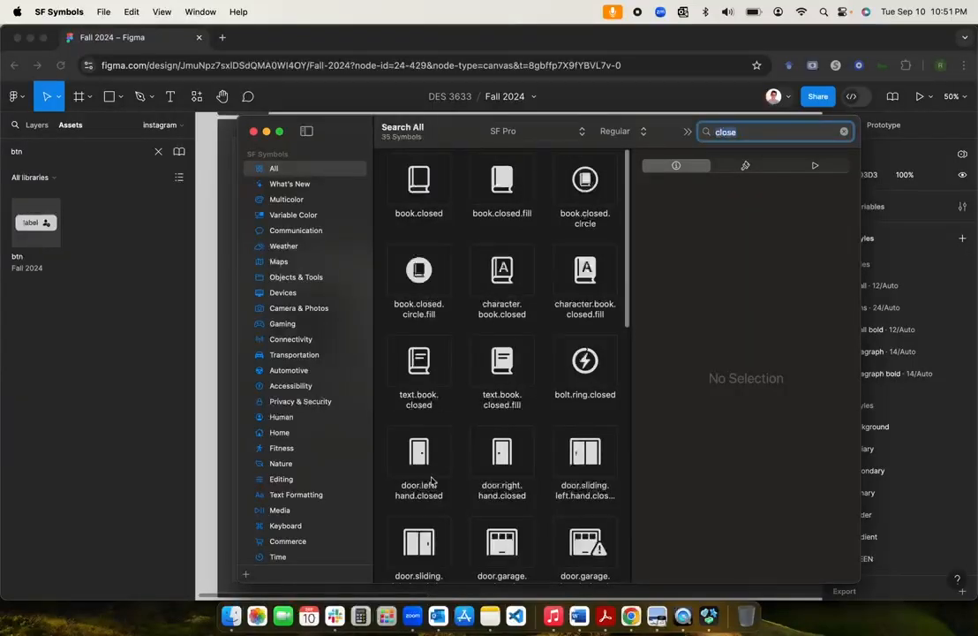
scroll(428, 481, down, 2)
scroll(429, 480, up, 2)
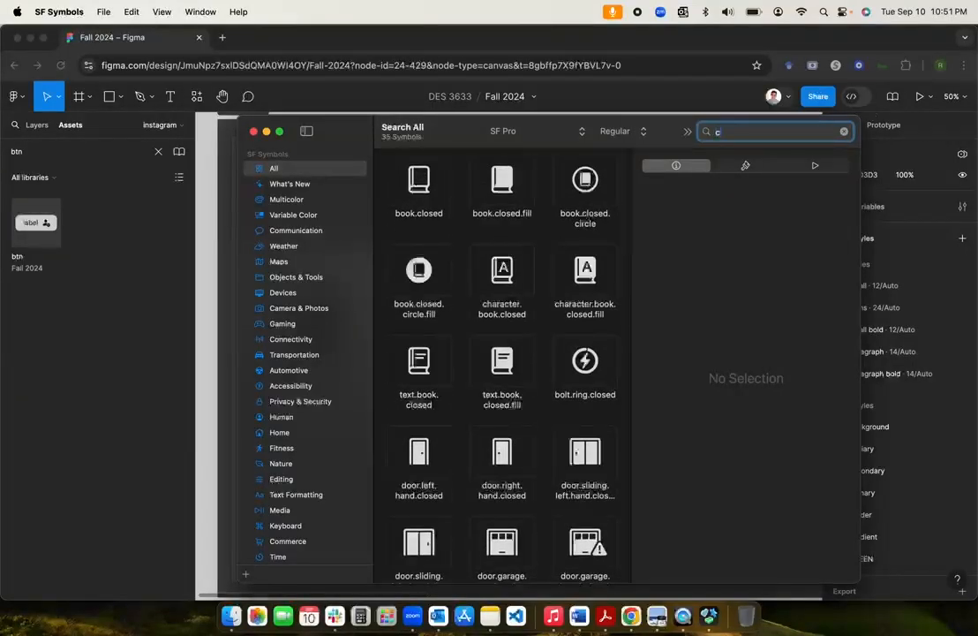
key(Return)
scroll(517, 444, down, 2)
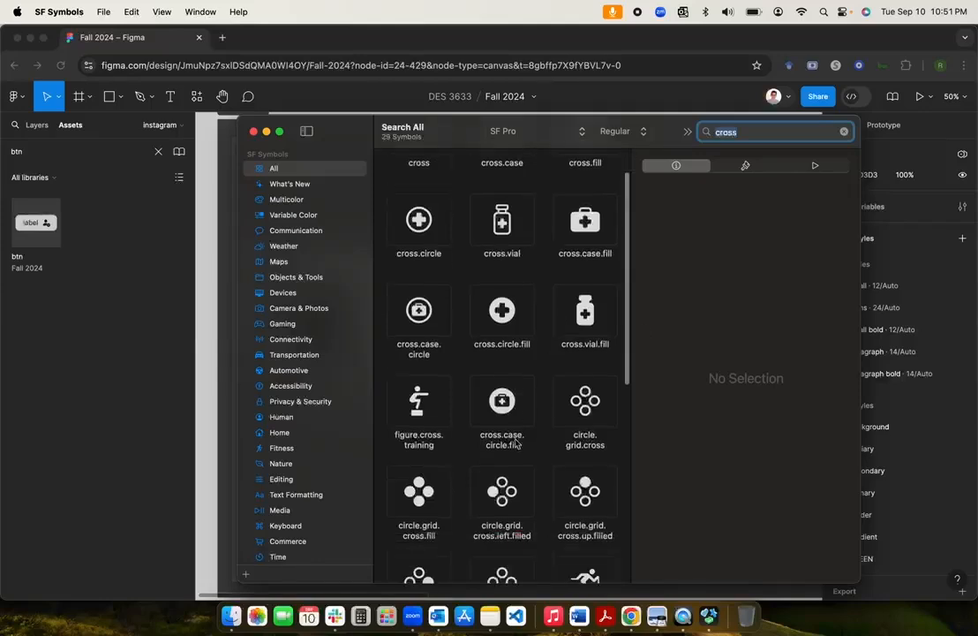
scroll(516, 443, up, 2)
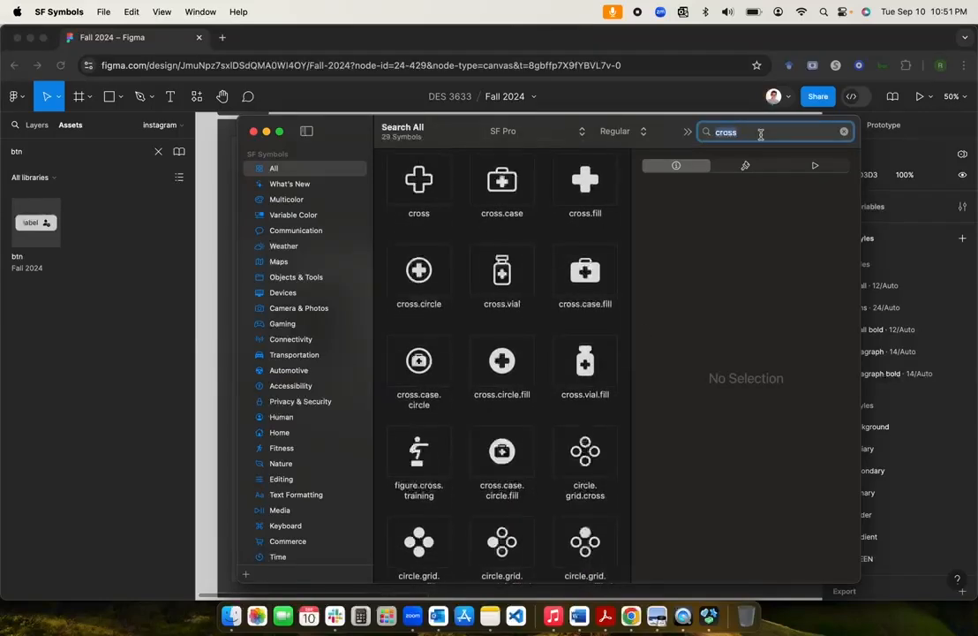
Step: Narrow the search to 'x.' and select the x.circle symbol to view its details
text(x)
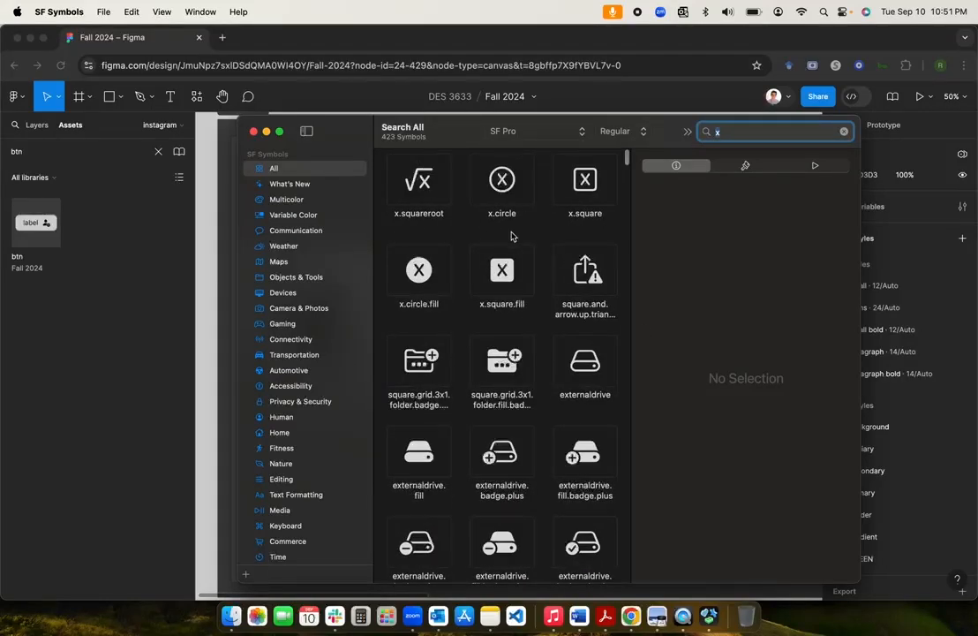
scroll(504, 265, down, 2)
scroll(494, 301, up, 2)
scroll(475, 338, down, 5)
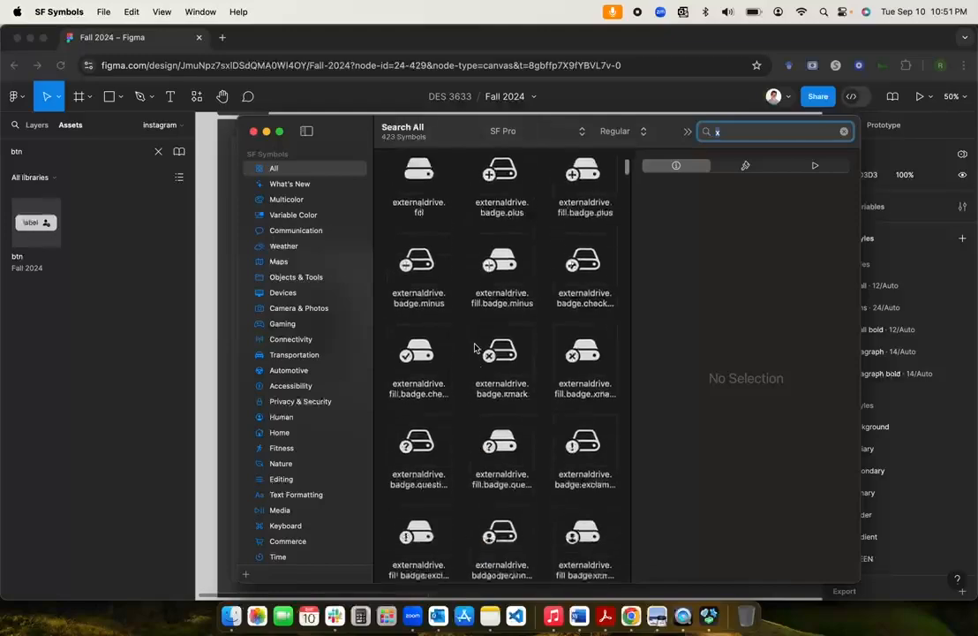
scroll(475, 347, down, 15)
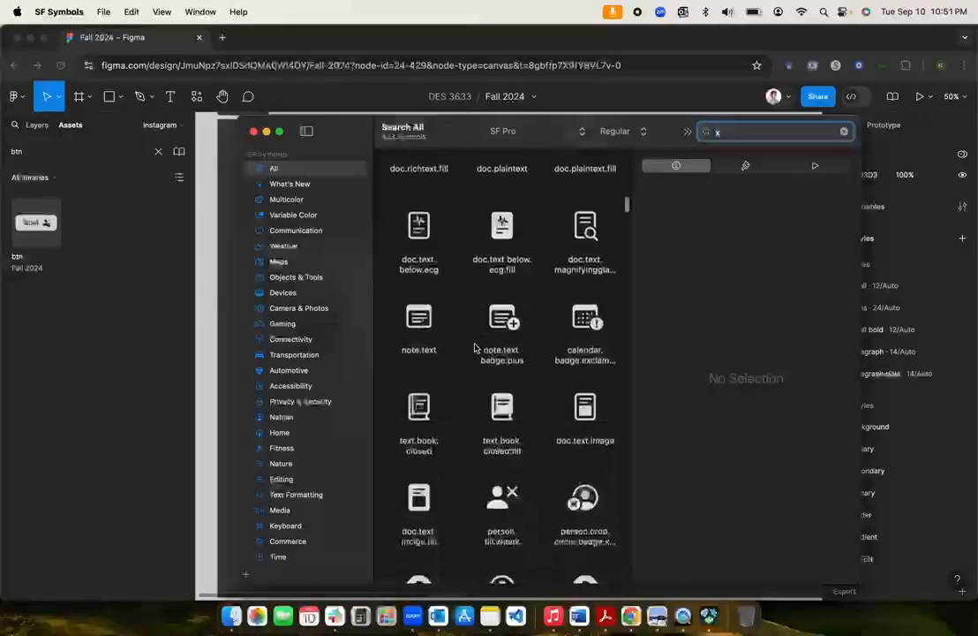
scroll(475, 348, down, 20)
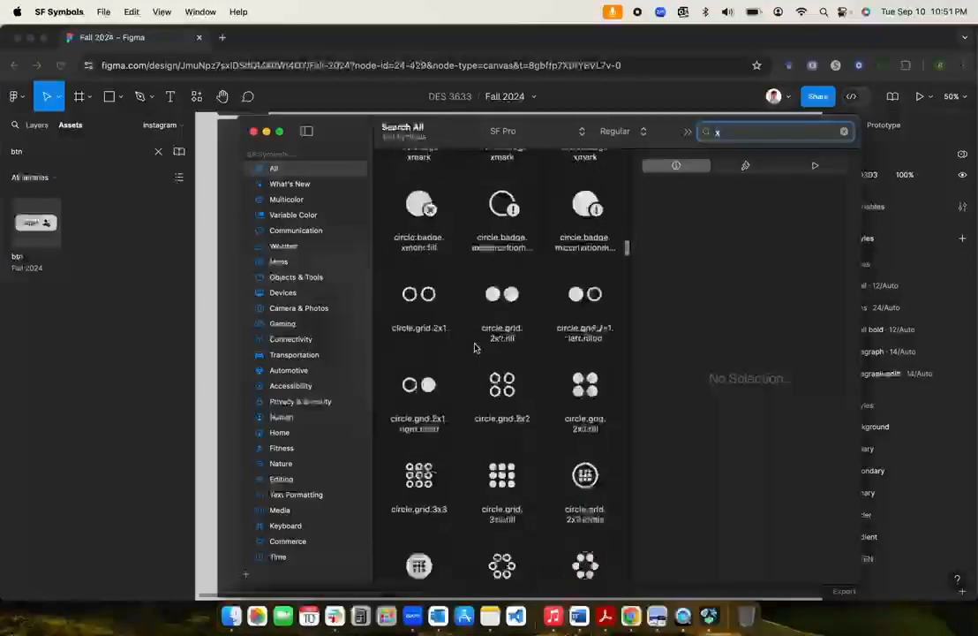
scroll(474, 347, down, 10)
scroll(475, 348, up, 20)
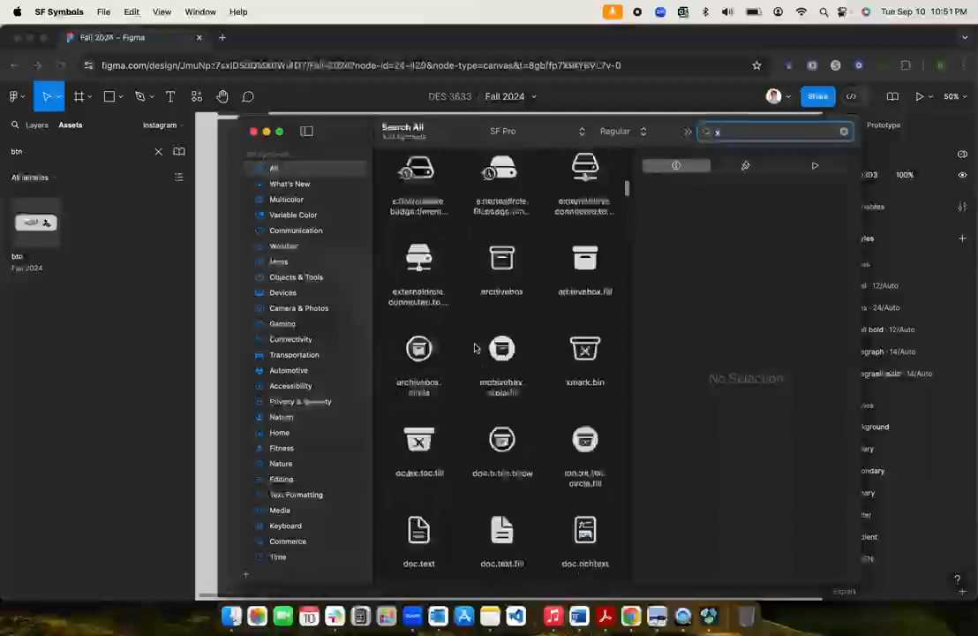
scroll(475, 348, up, 10)
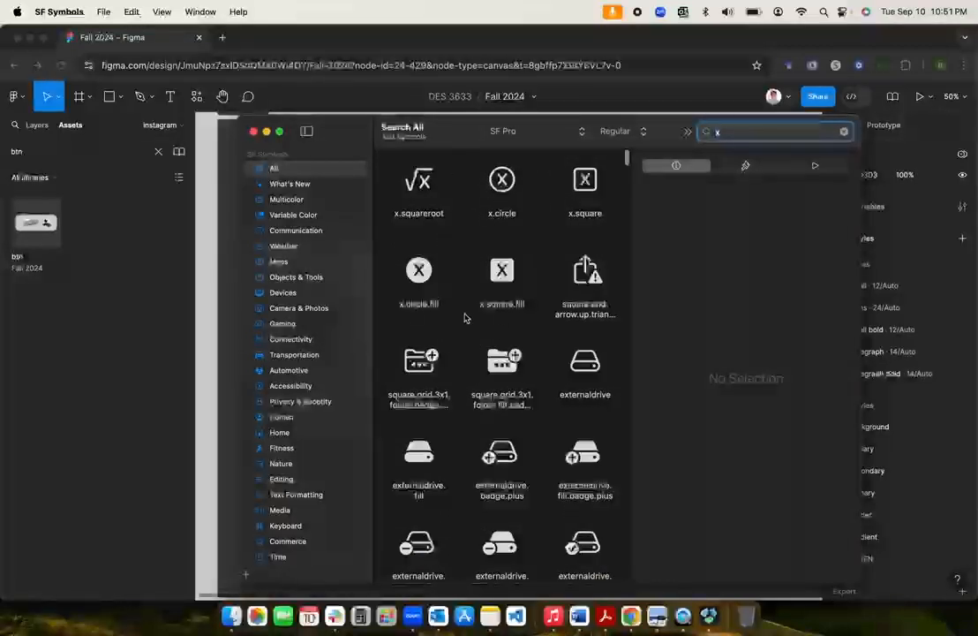
scroll(528, 298, down, 5)
scroll(532, 332, up, 5)
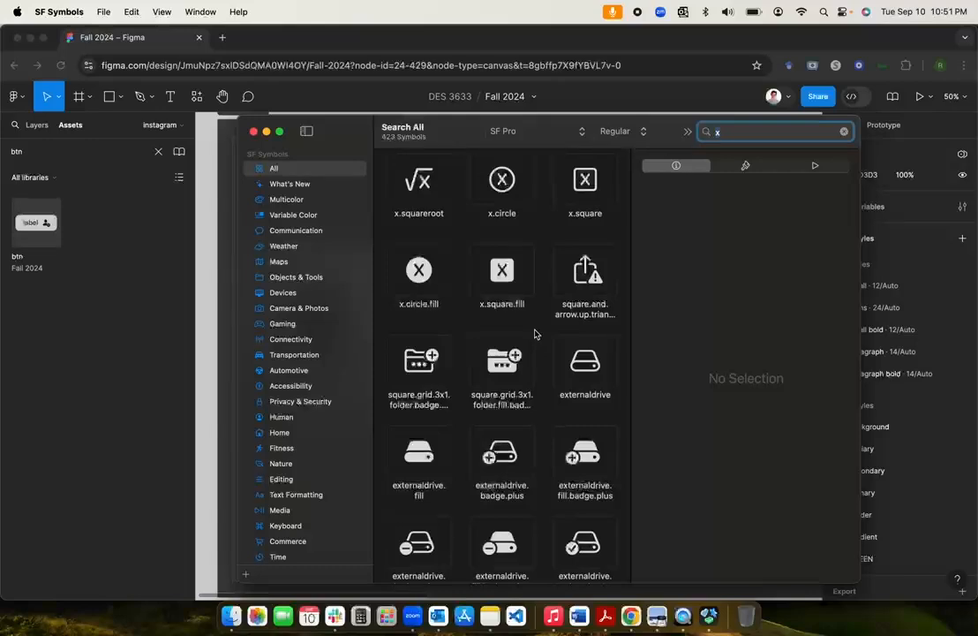
scroll(534, 334, down, 10)
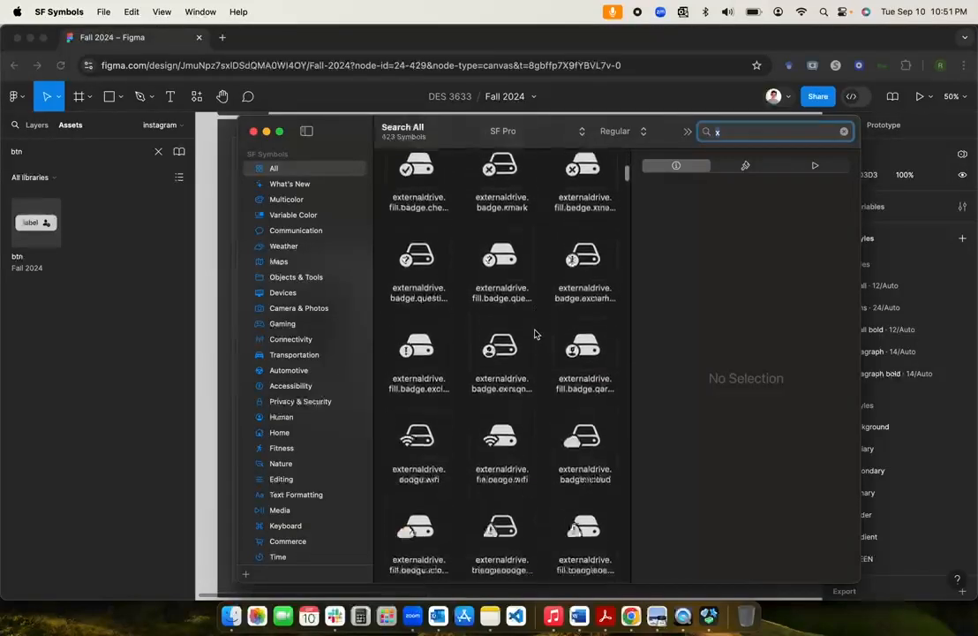
scroll(534, 334, down, 15)
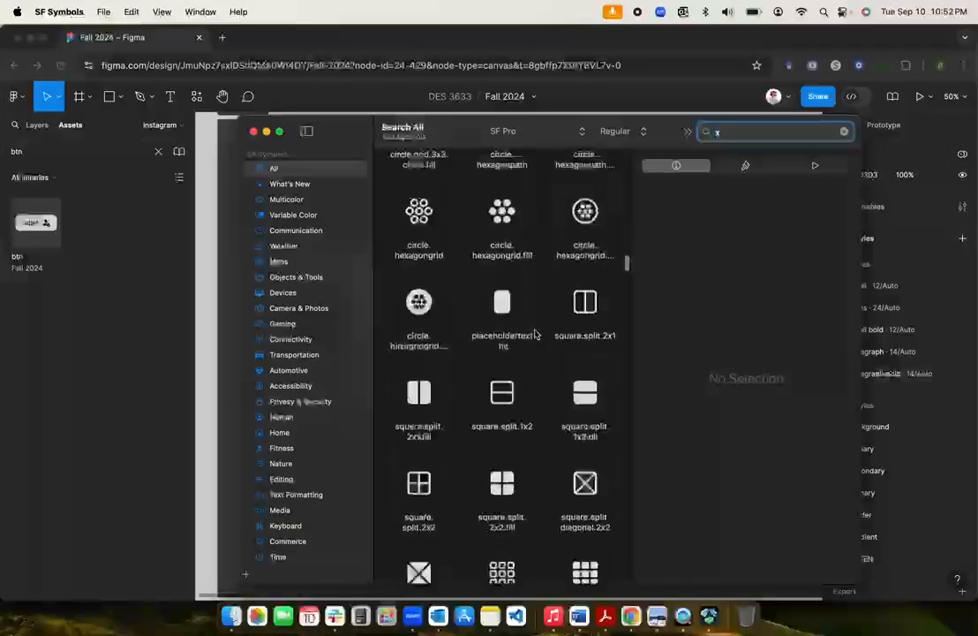
scroll(534, 333, down, 15)
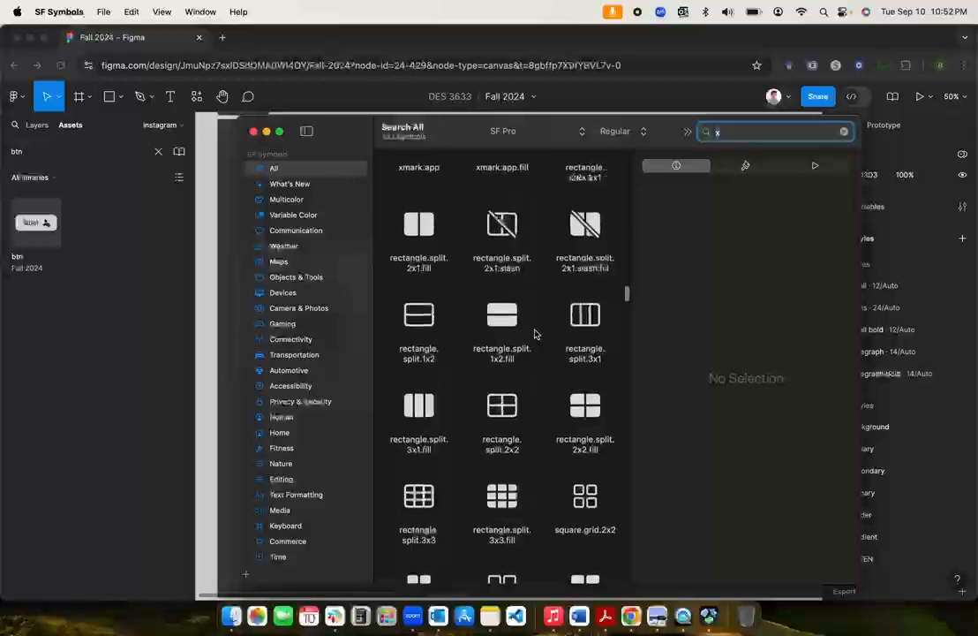
scroll(534, 334, down, 10)
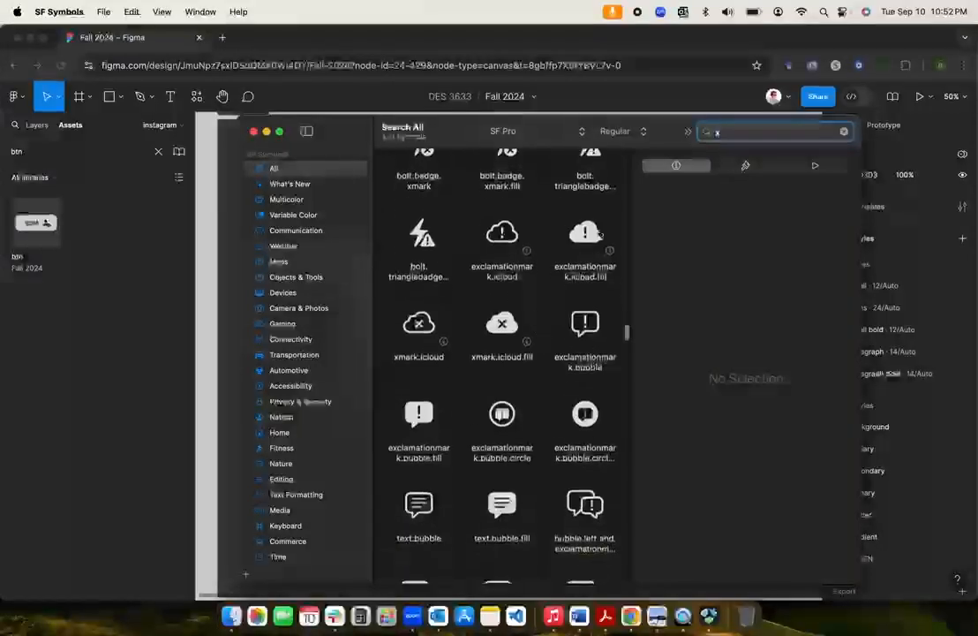
scroll(454, 411, down, 15)
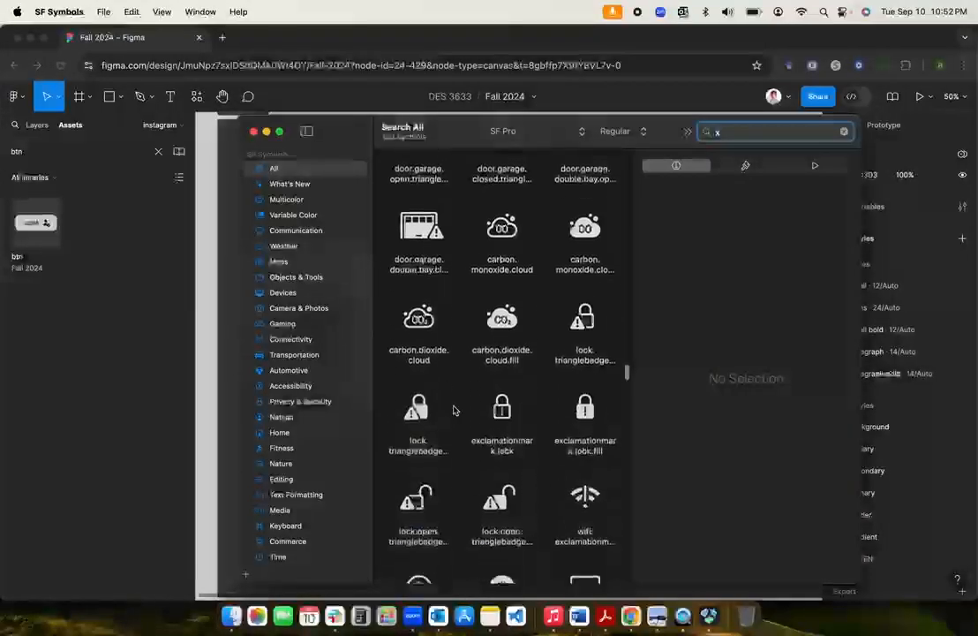
scroll(454, 411, up, 20)
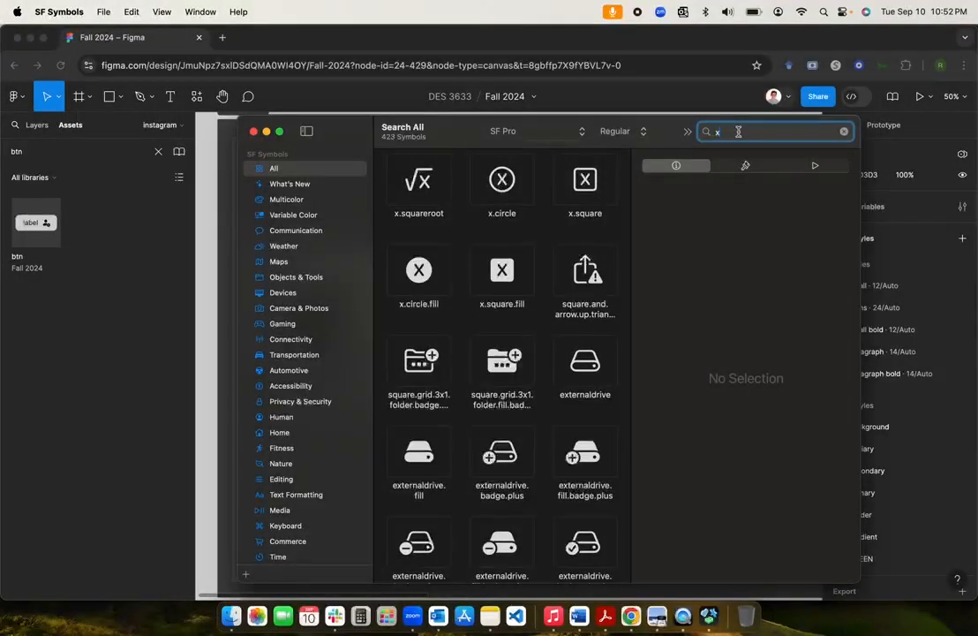
text(.)
click(499, 193)
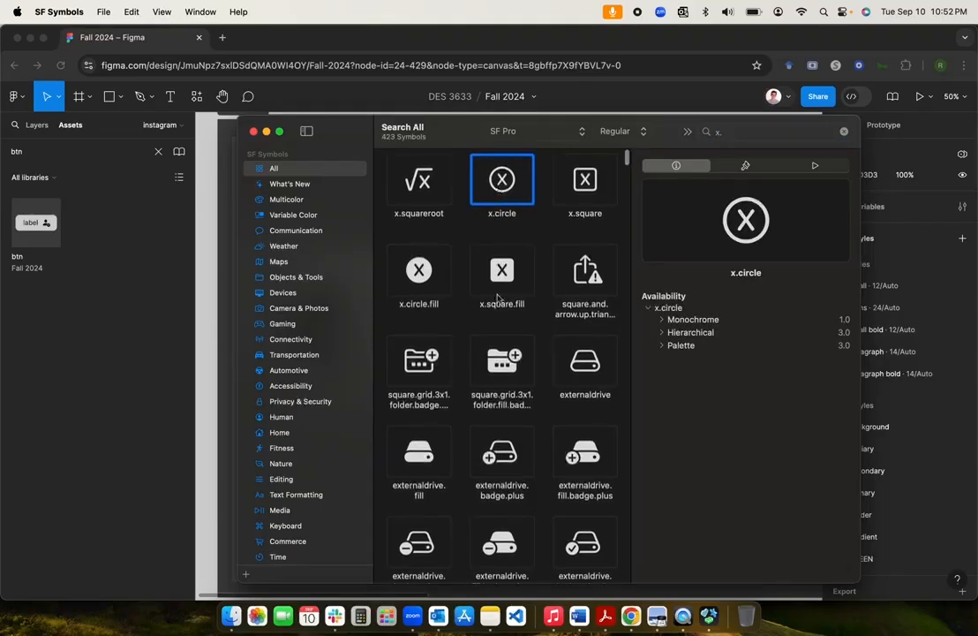
Step: Paste the x.circle glyph into the atoms section and give it the 'icons' text style
click(253, 132)
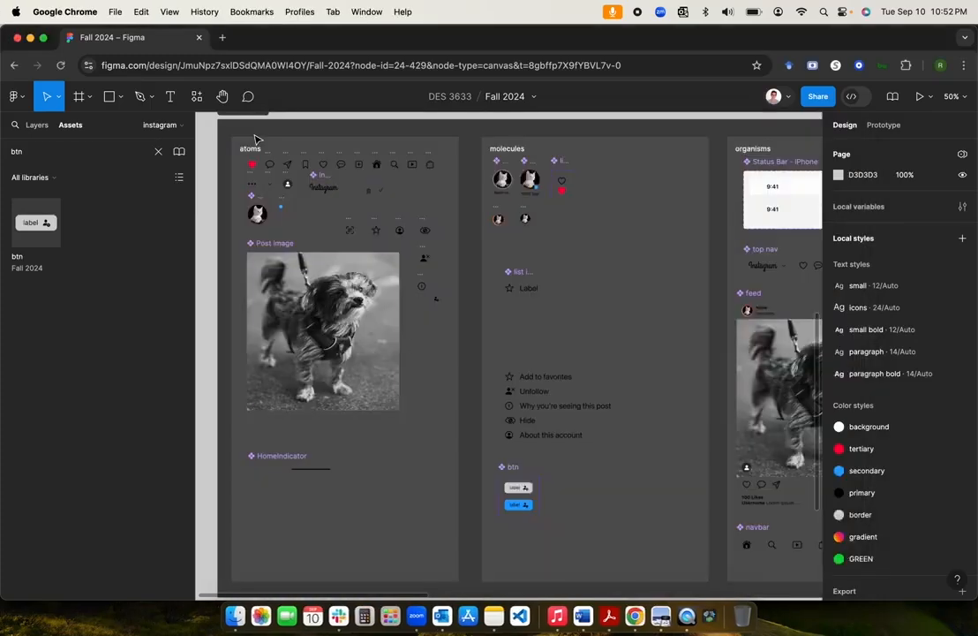
click(422, 484)
key(super+v)
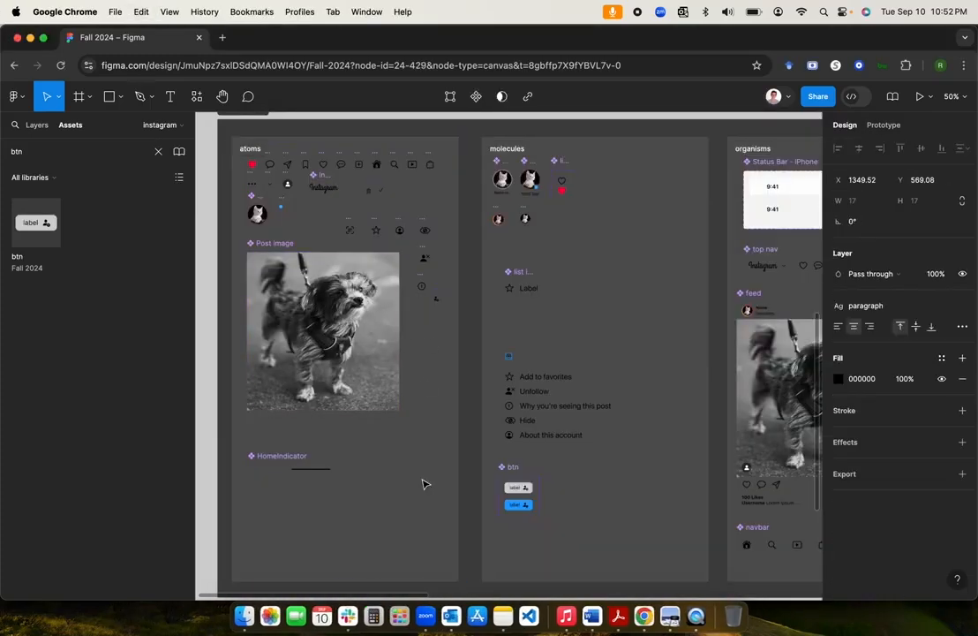
drag(509, 358, 425, 338)
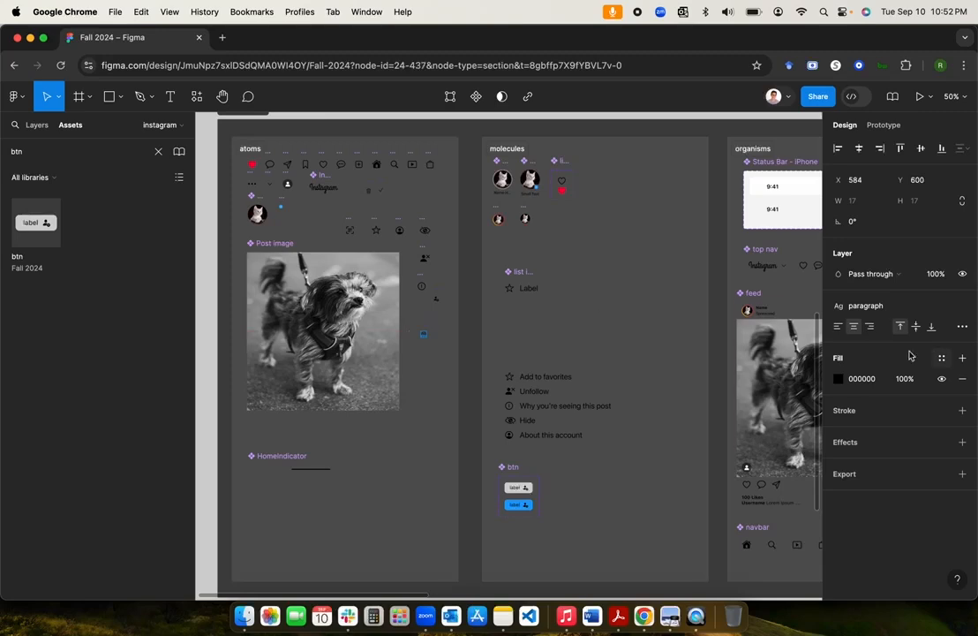
click(877, 306)
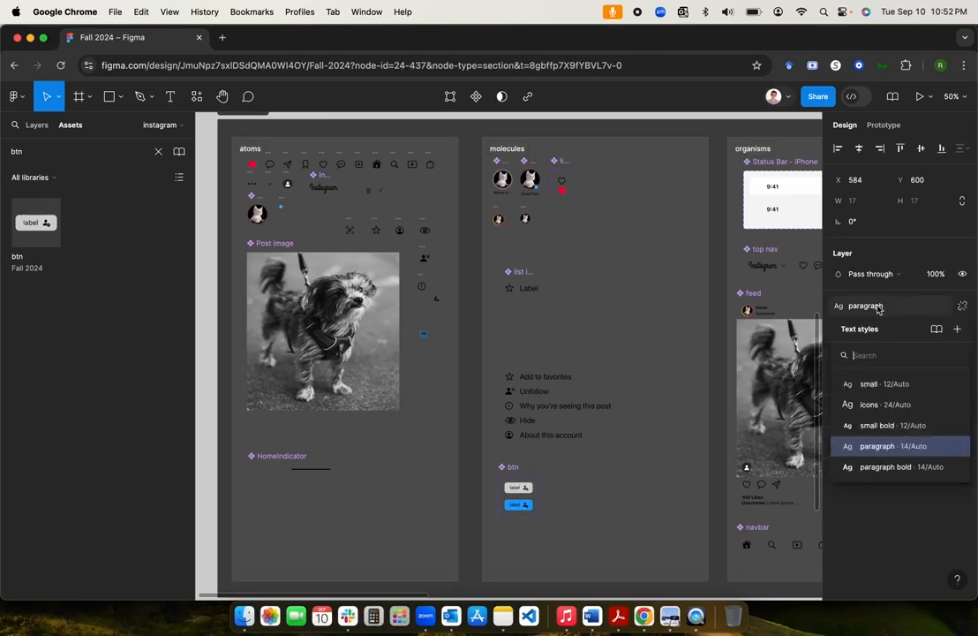
click(881, 404)
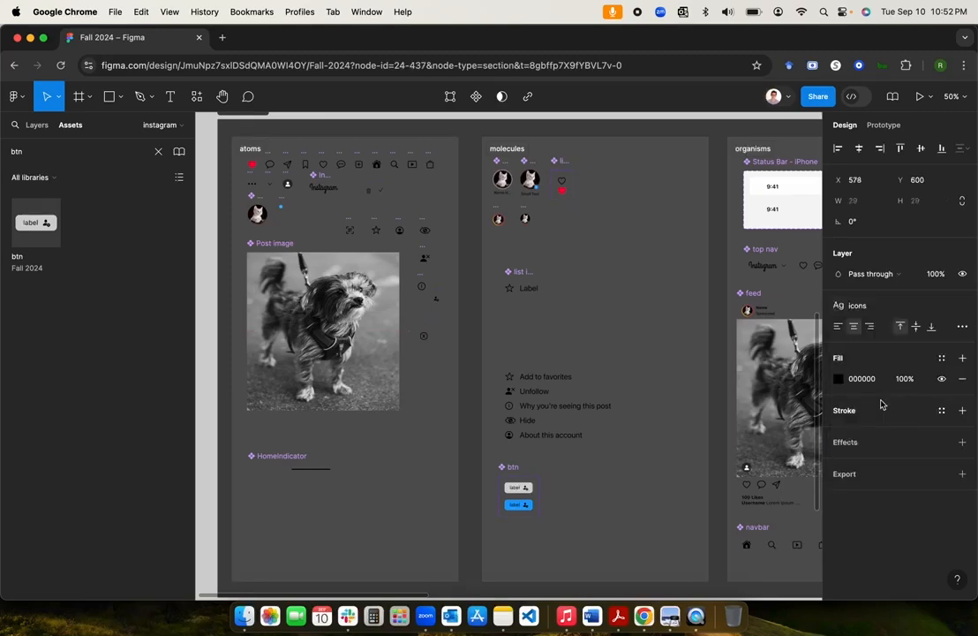
Step: Convert the glyph into a component, deleting an accidental duplicate
right_click(426, 340)
click(477, 429)
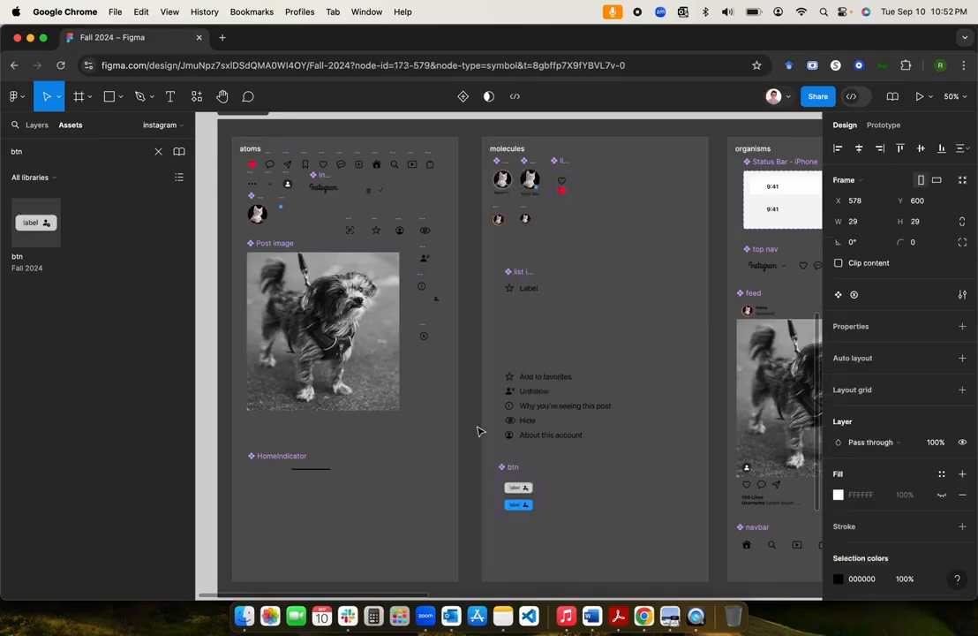
click(392, 375)
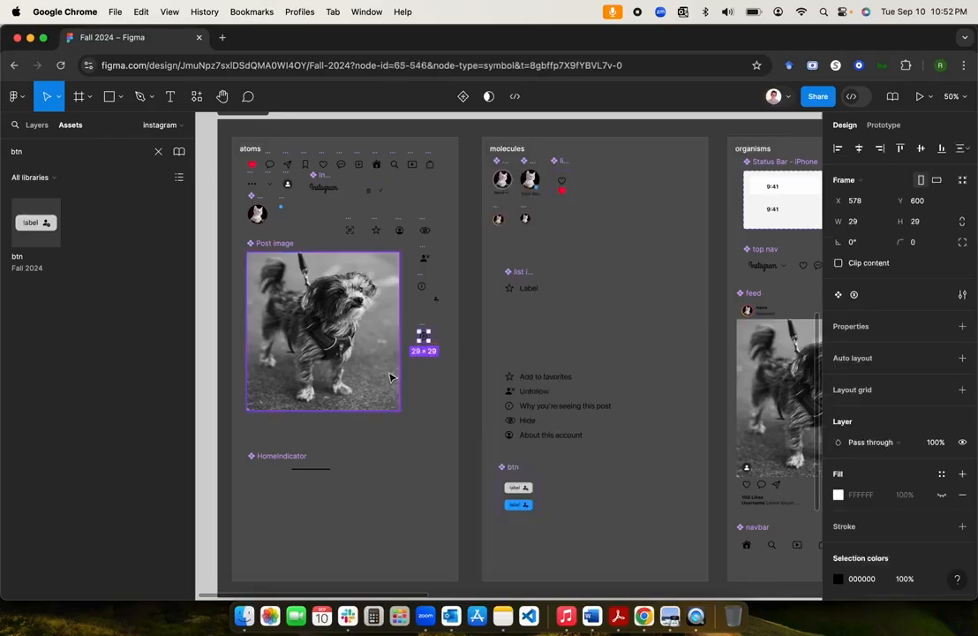
click(456, 363)
scroll(411, 347, up, 5)
click(459, 316)
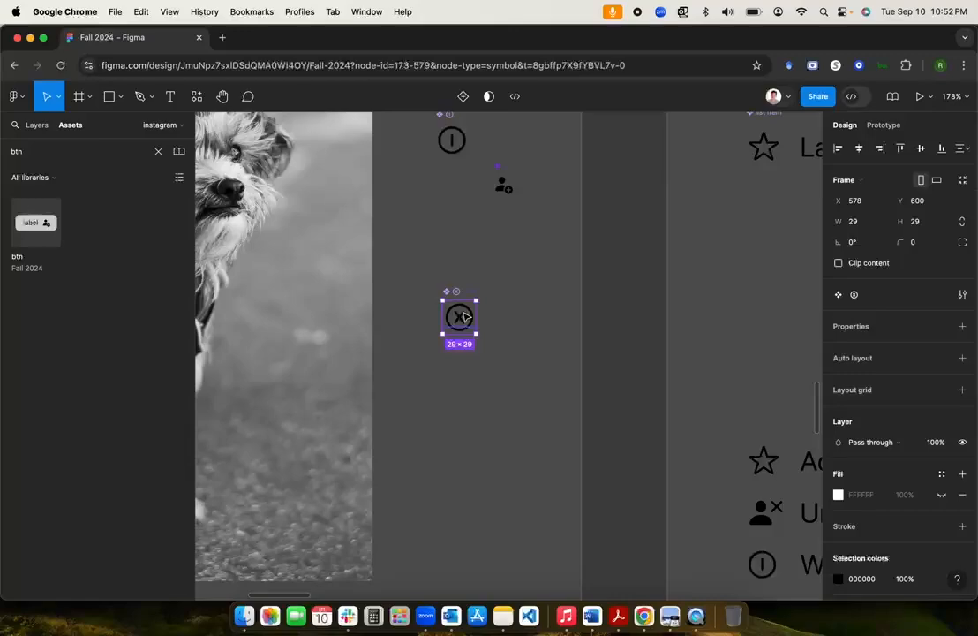
drag(460, 327, 492, 409)
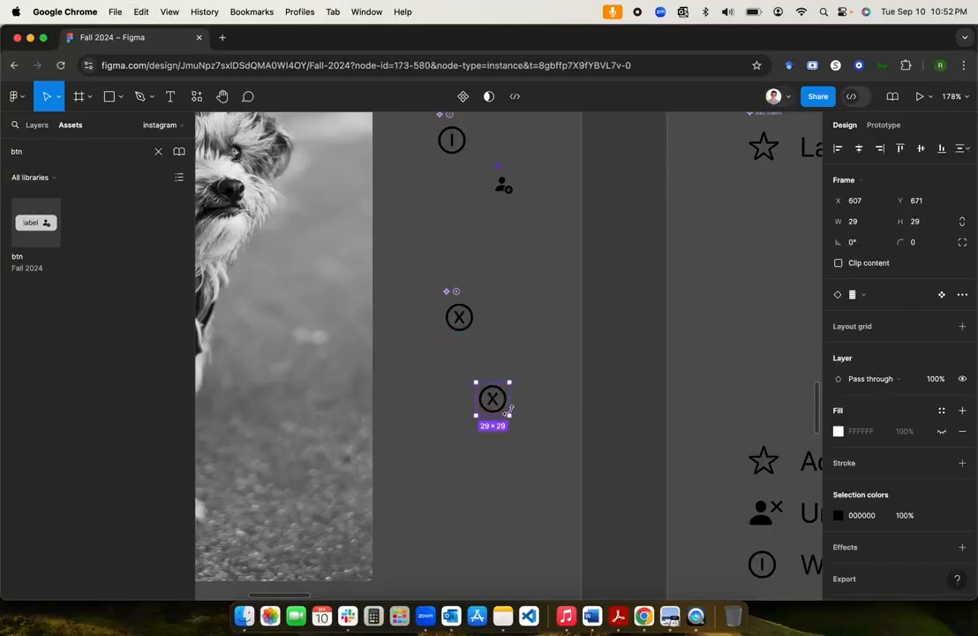
key(Delete)
scroll(601, 406, down, 5)
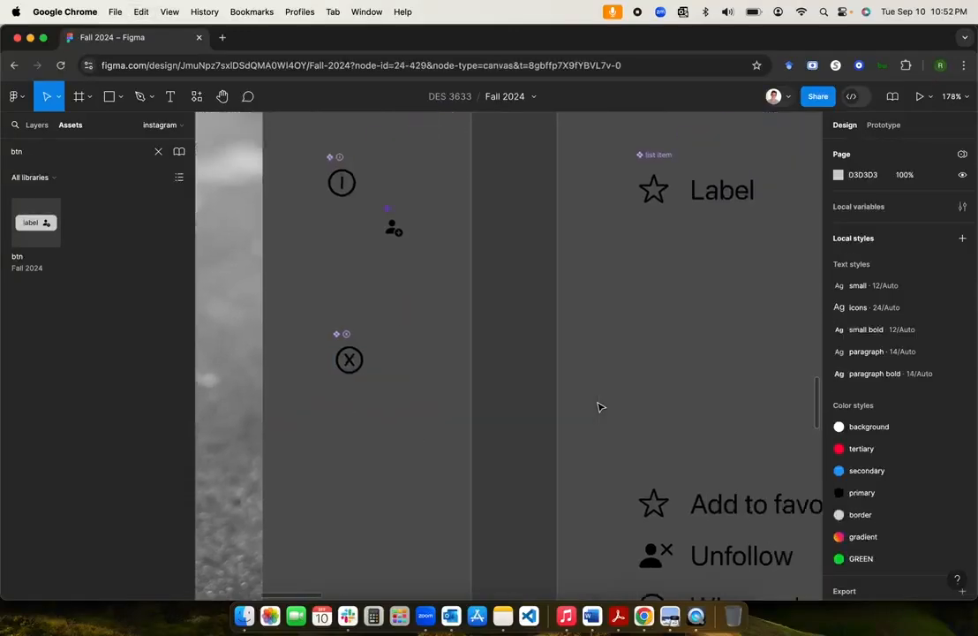
scroll(601, 406, up, 5)
scroll(601, 406, right, 10)
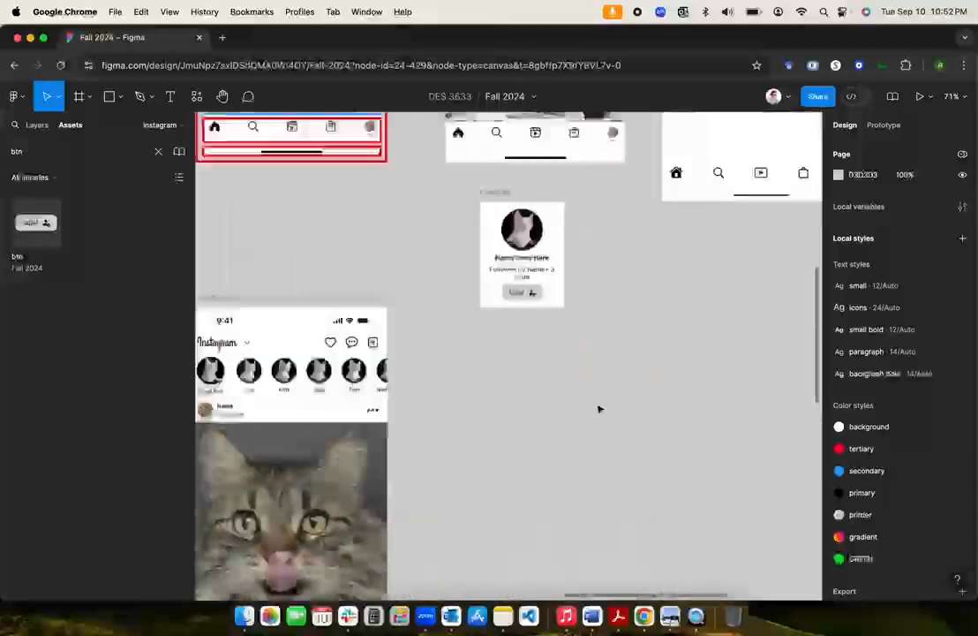
Step: Paste the X-circle icon into Frame 14 with absolute position, placed top-right at X 147, Y 12
click(433, 272)
key(cmd+v)
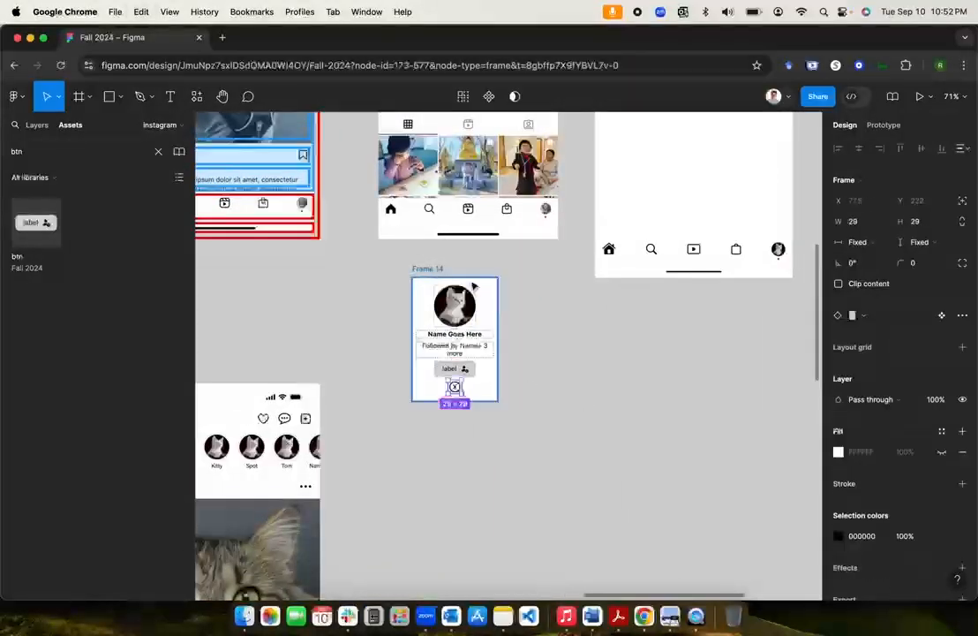
scroll(509, 394, up, 5)
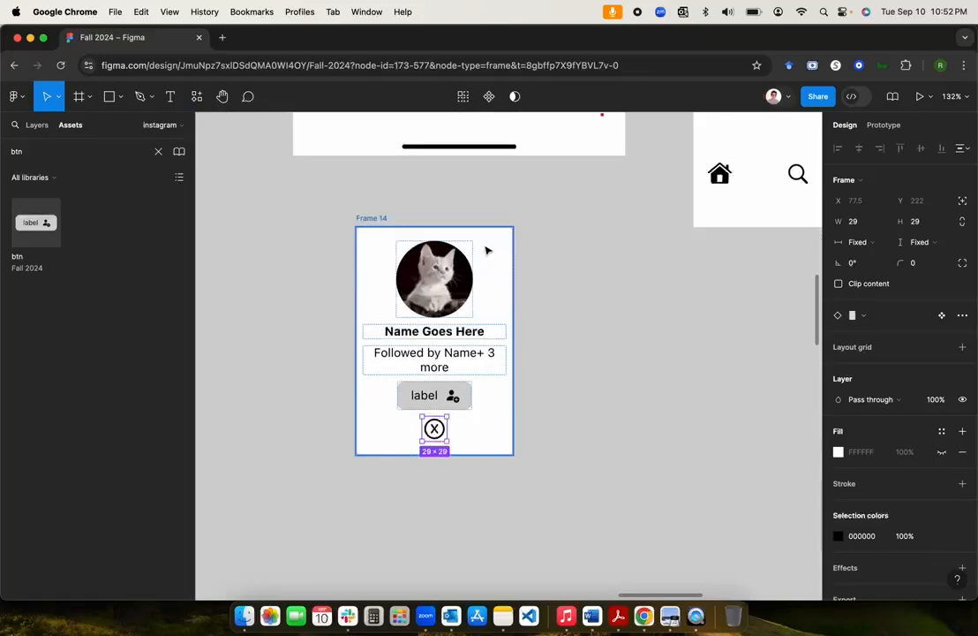
click(962, 201)
drag(432, 430, 489, 255)
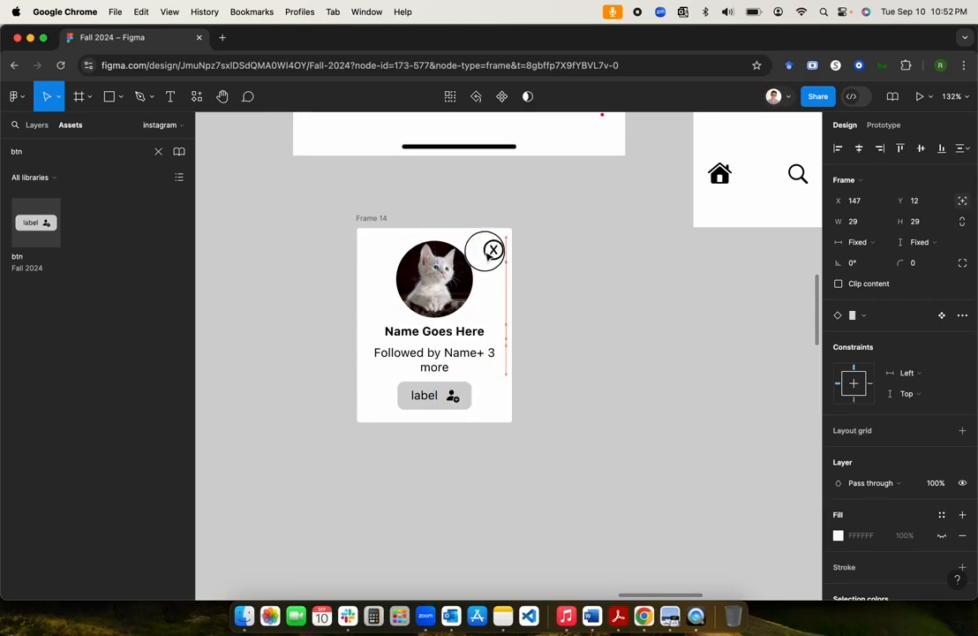
click(594, 290)
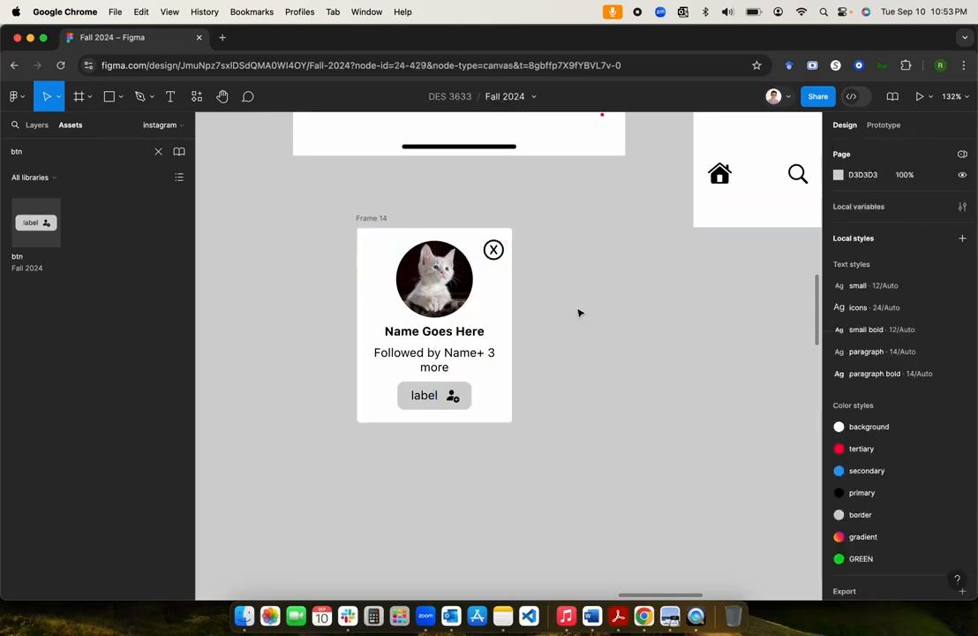
click(493, 249)
click(596, 271)
scroll(597, 272, up, 3)
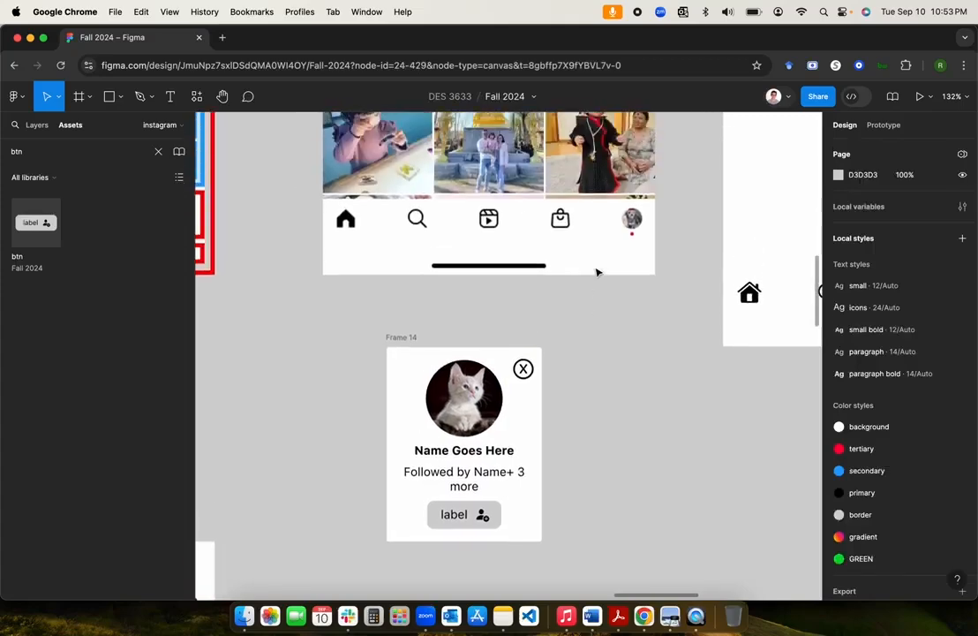
scroll(598, 272, up, 3)
scroll(600, 273, down, 4)
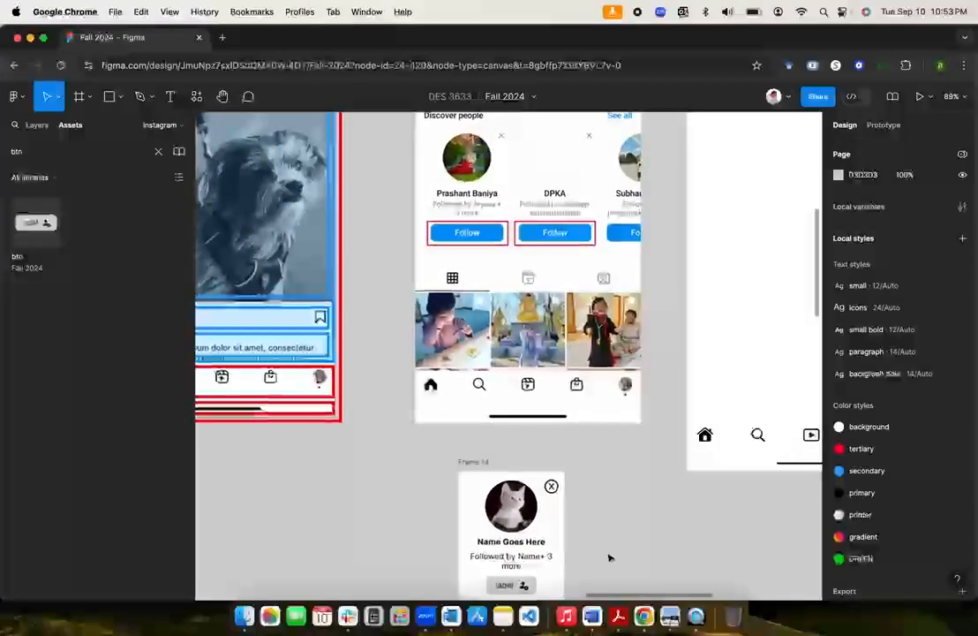
scroll(609, 557, down, 2)
Step: Move from the card's X icon back to the atoms section and select the x.circle master component
click(558, 412)
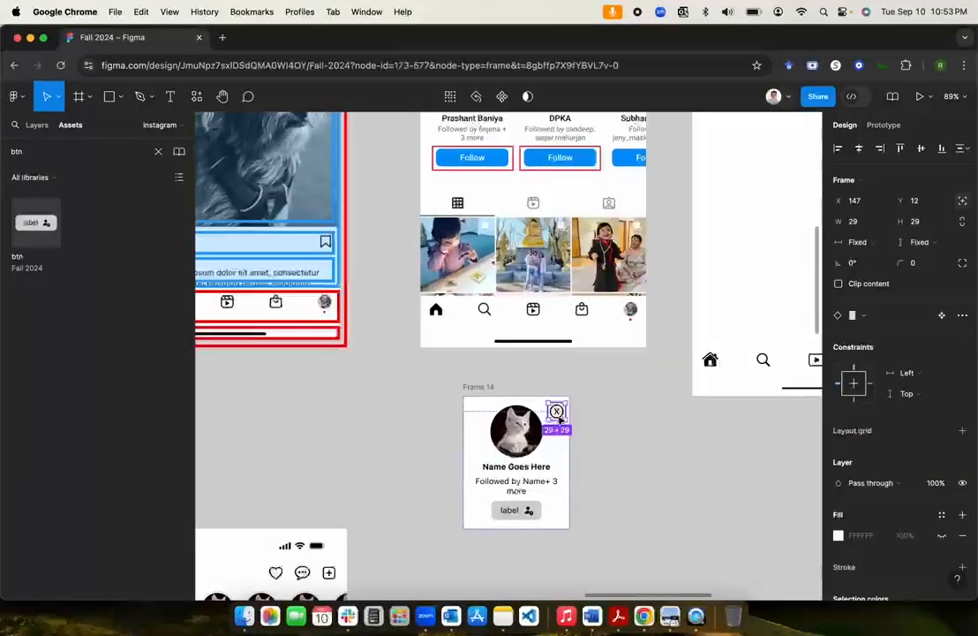
right_click(606, 452)
key(Escape)
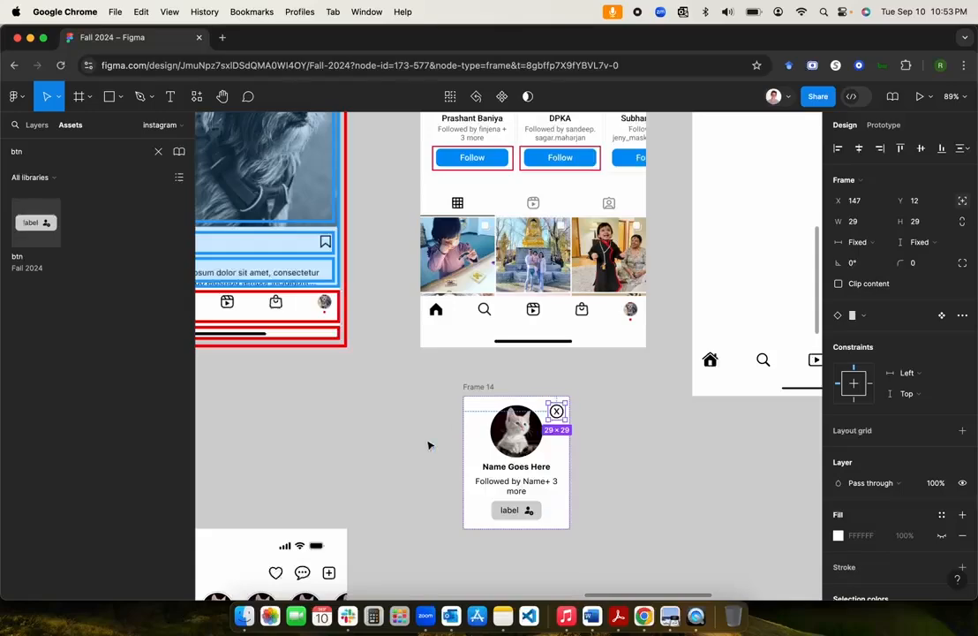
scroll(430, 444, left, 5)
scroll(428, 444, down, 10)
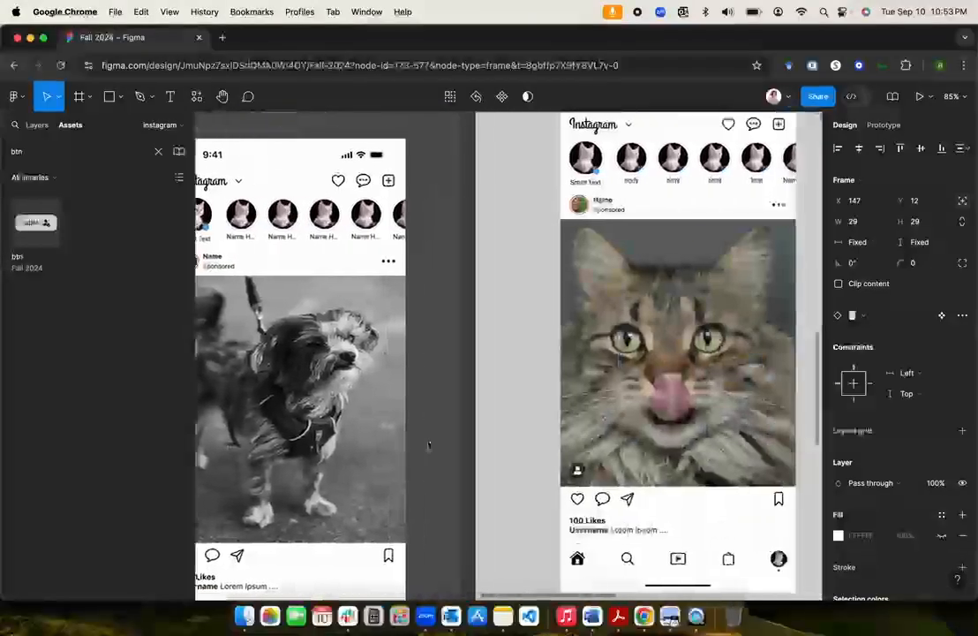
scroll(428, 444, down, 10)
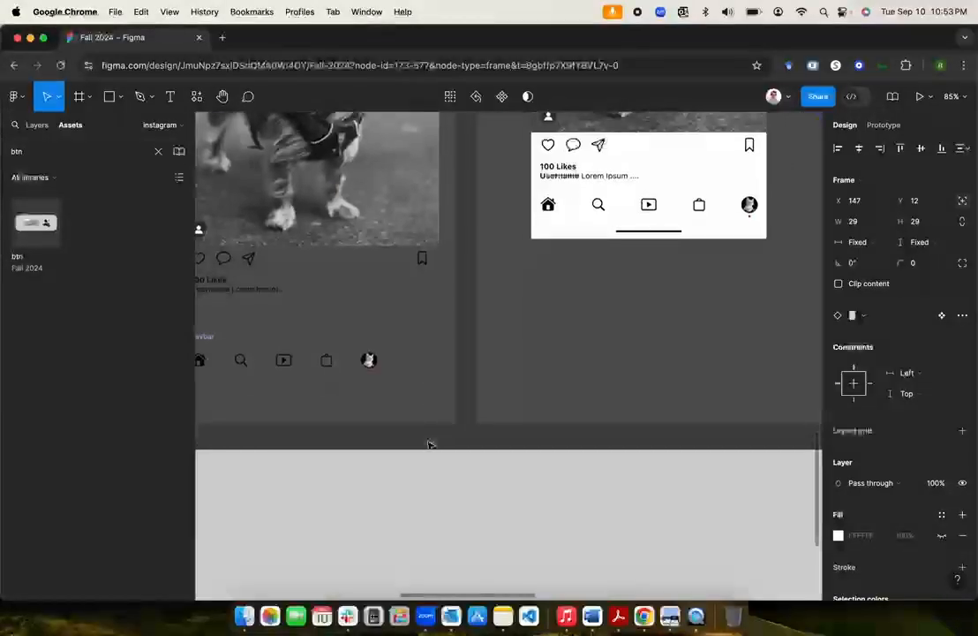
scroll(429, 445, up, 8)
scroll(429, 444, left, 5)
scroll(430, 445, down, 5)
scroll(430, 445, left, 2)
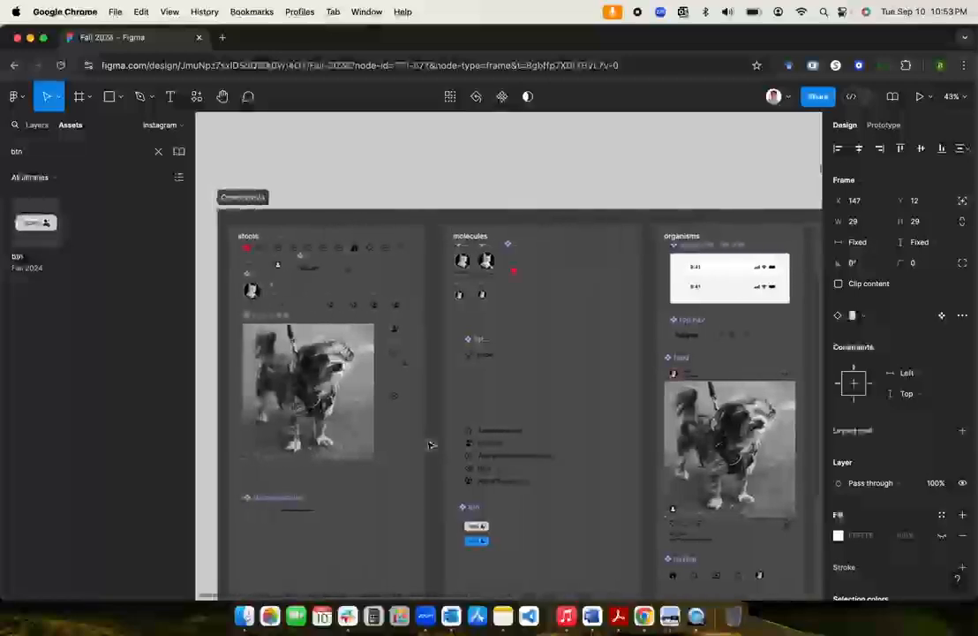
scroll(431, 445, up, 3)
click(379, 373)
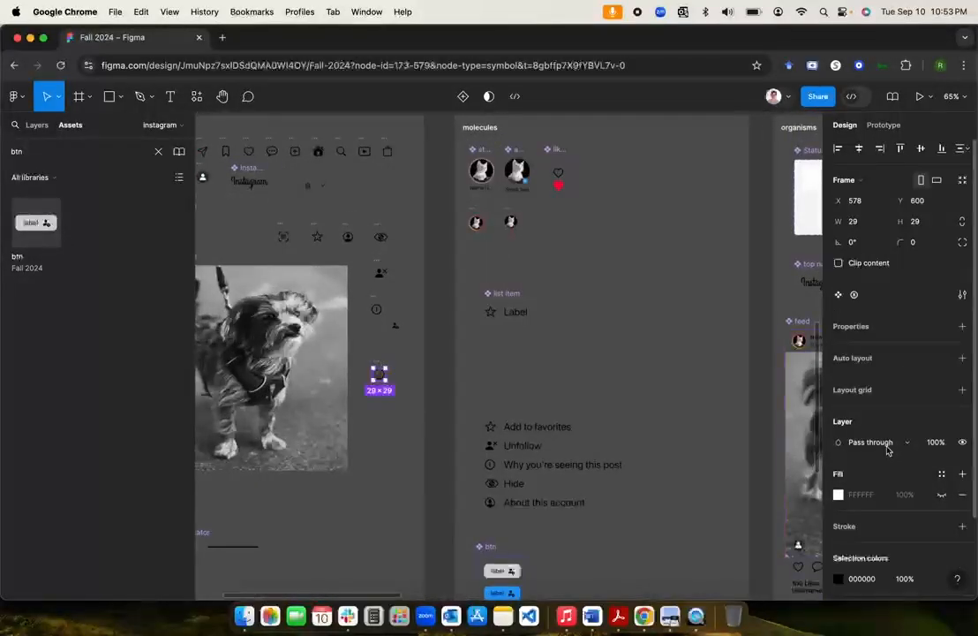
scroll(901, 517, down, 1)
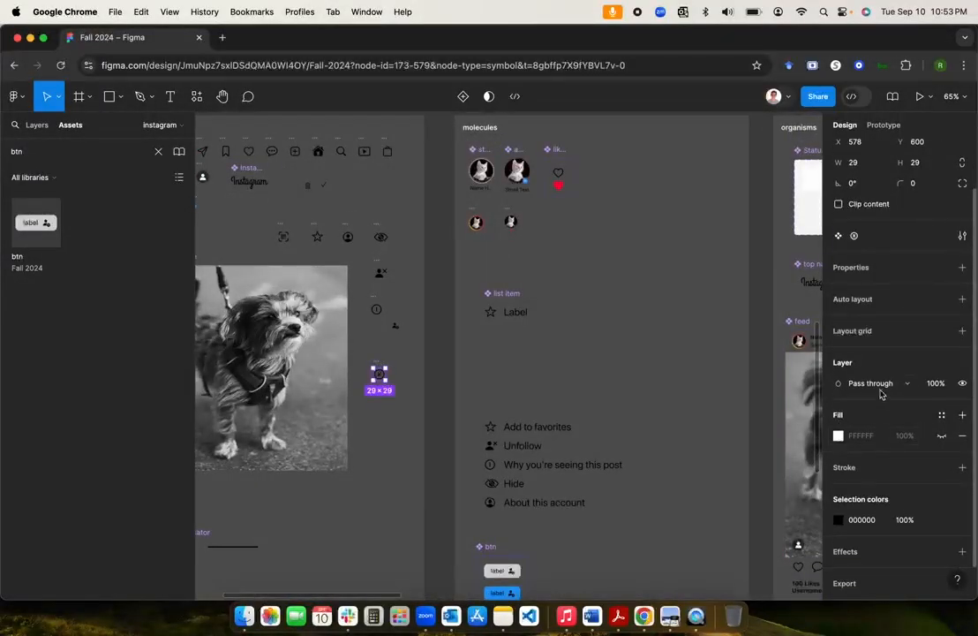
scroll(880, 459, down, 2)
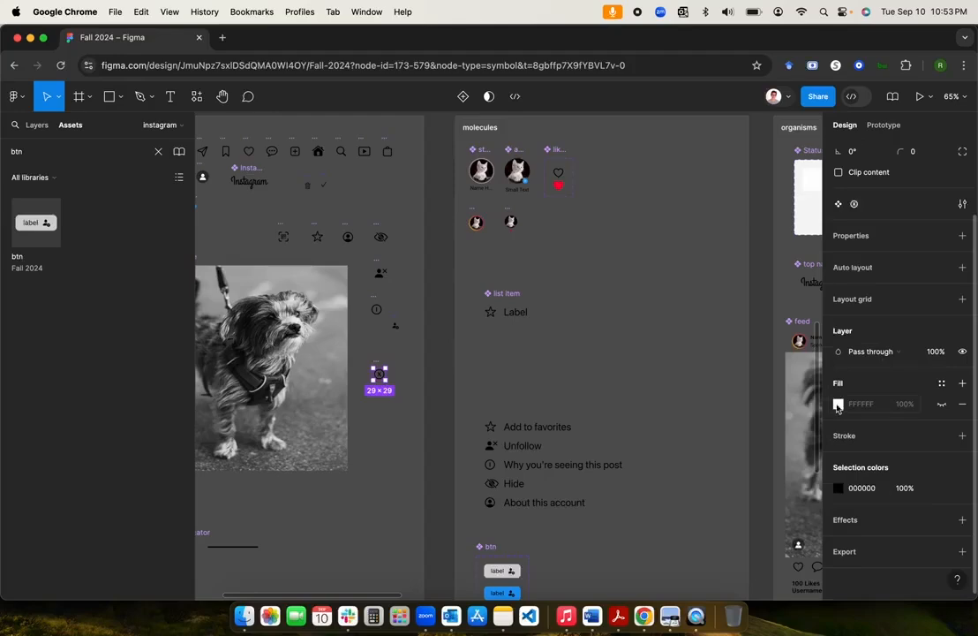
Step: Show the layer list, select the icon component's text layer and browse its fill colour styles
click(37, 125)
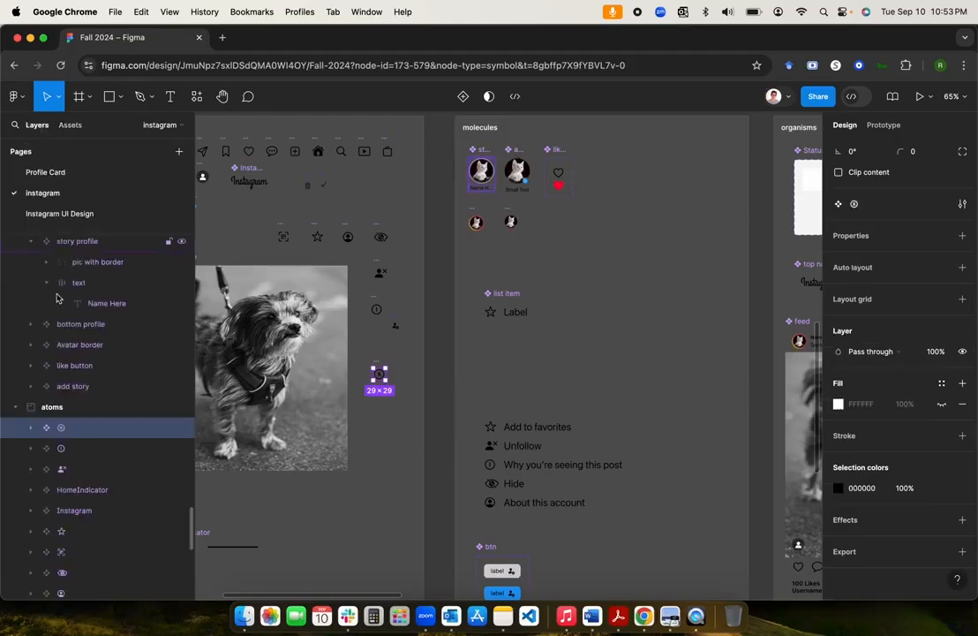
click(31, 427)
click(90, 450)
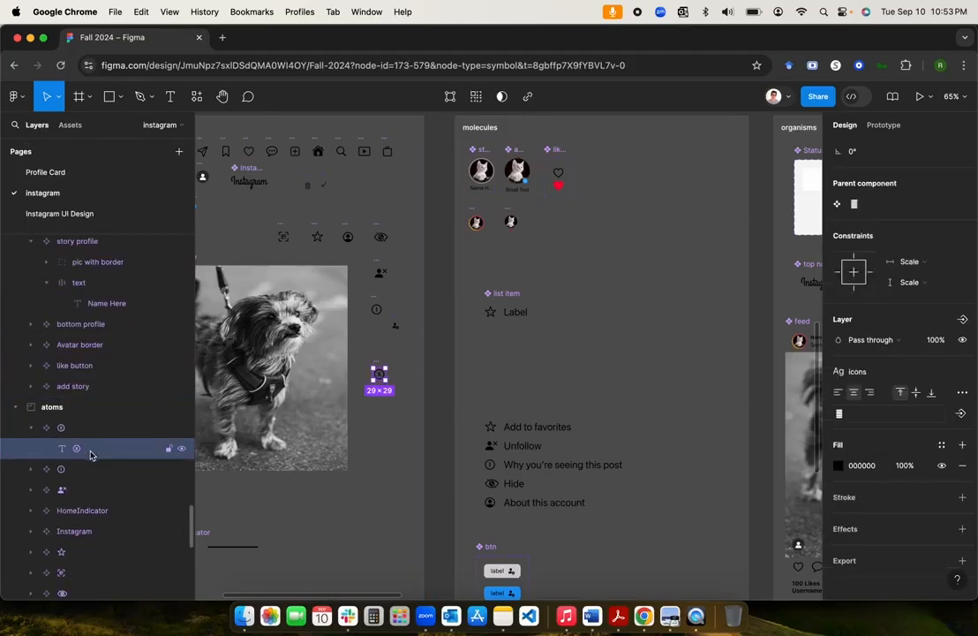
click(838, 468)
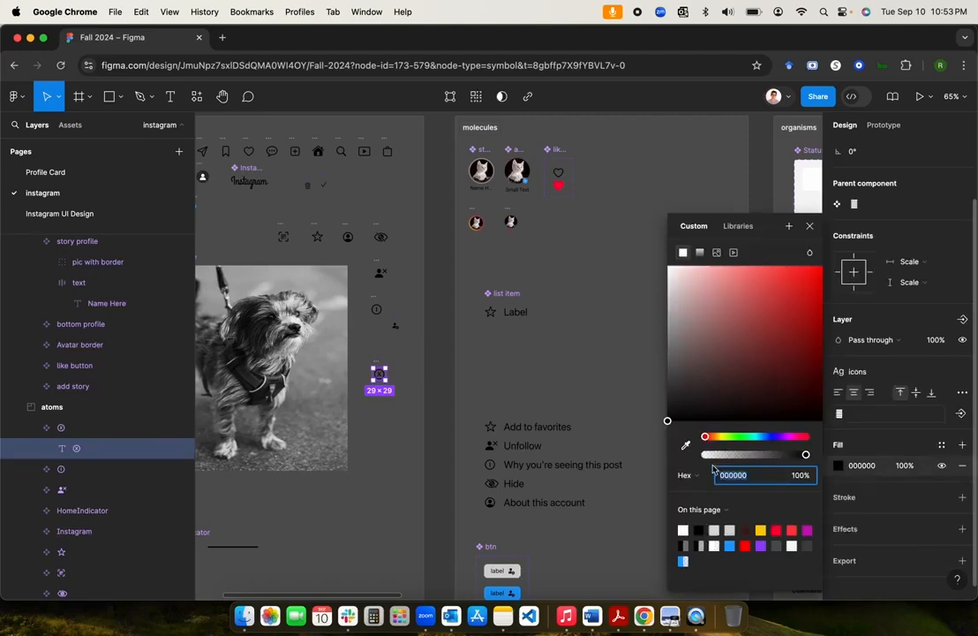
click(732, 229)
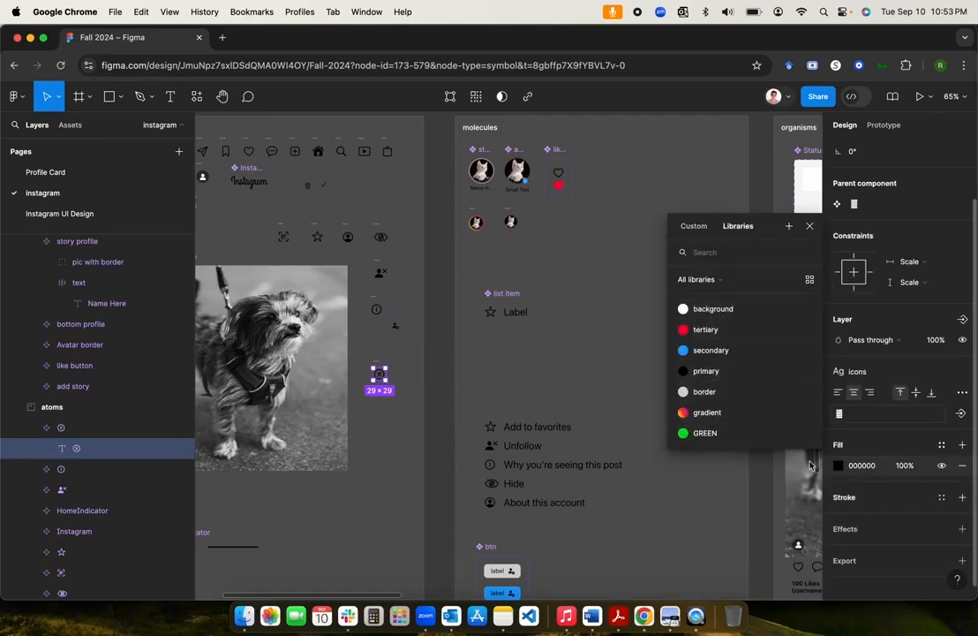
click(849, 467)
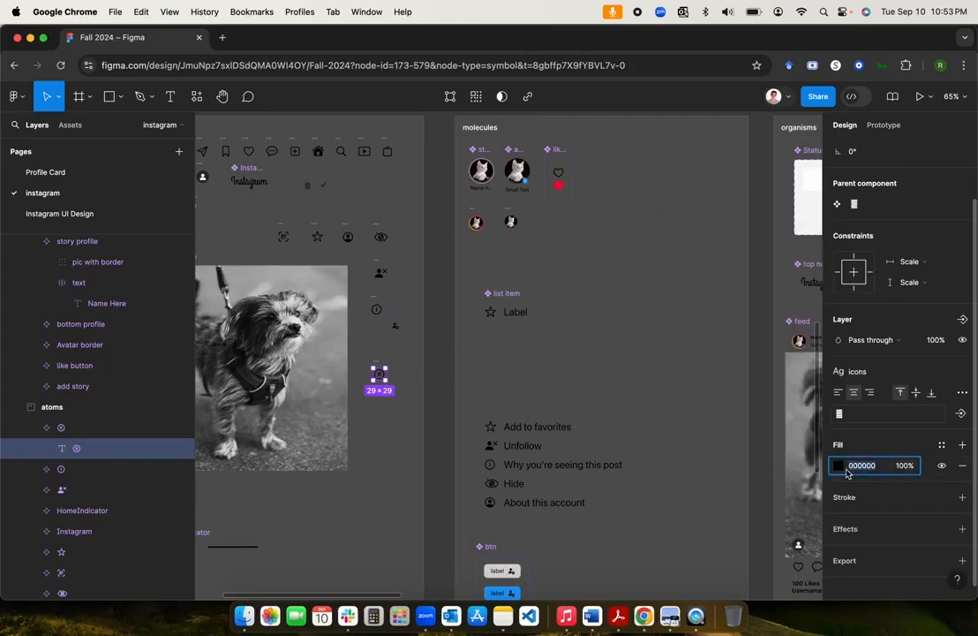
click(838, 468)
click(881, 446)
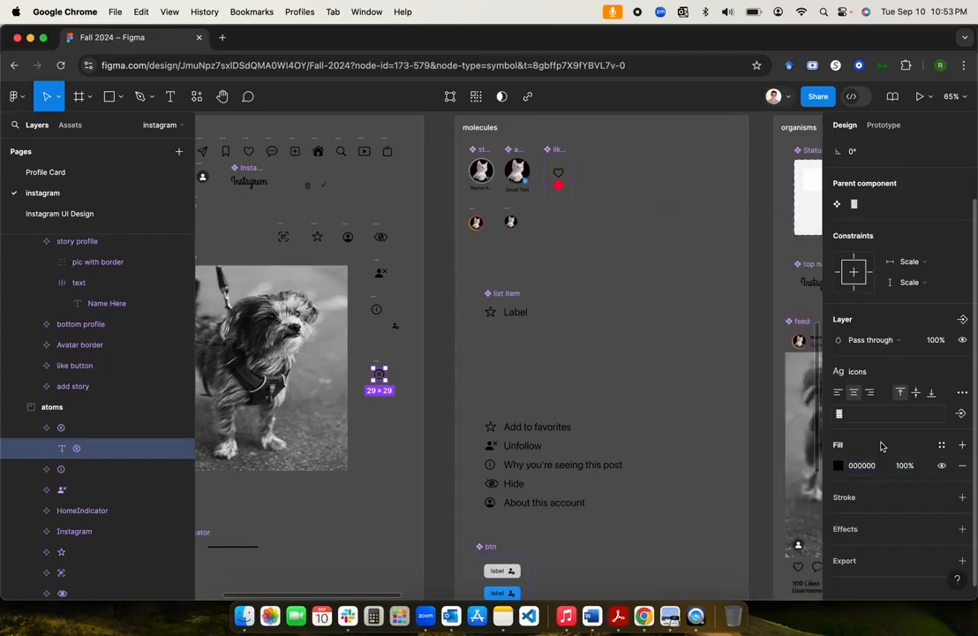
Step: Replace the icon's black fills with a single fresh light grey fill
click(960, 447)
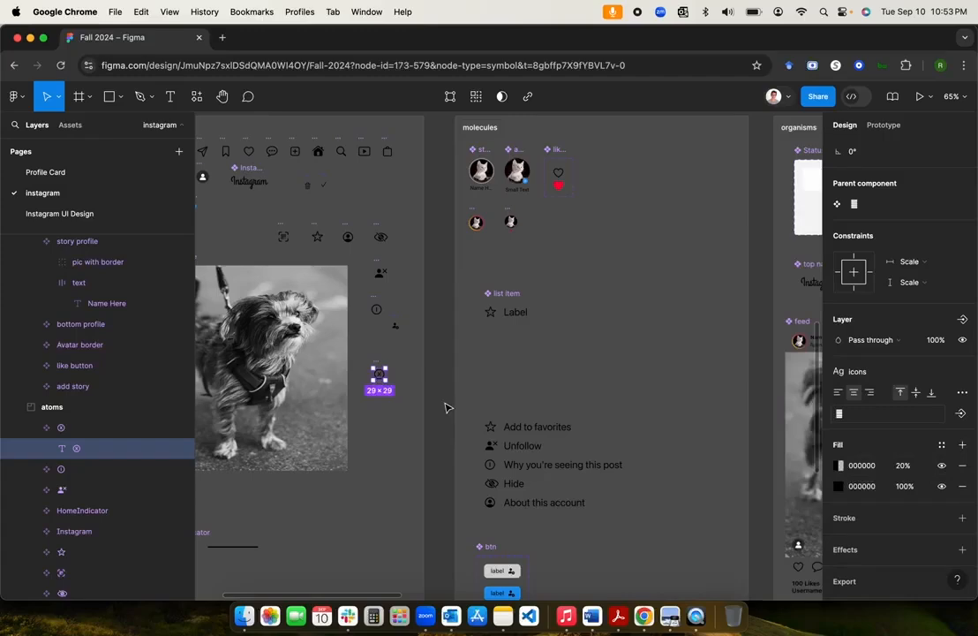
click(961, 467)
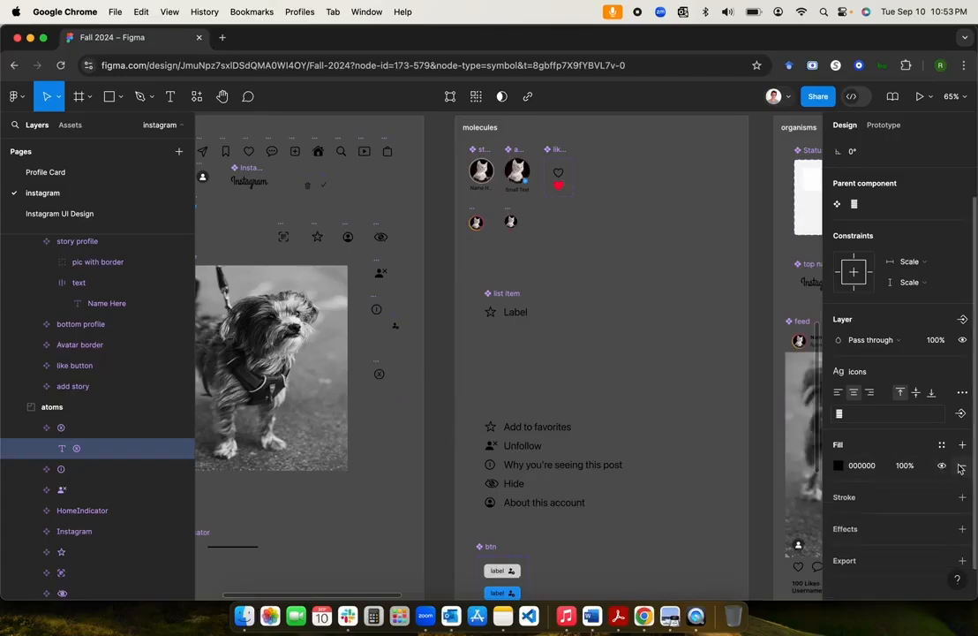
click(962, 470)
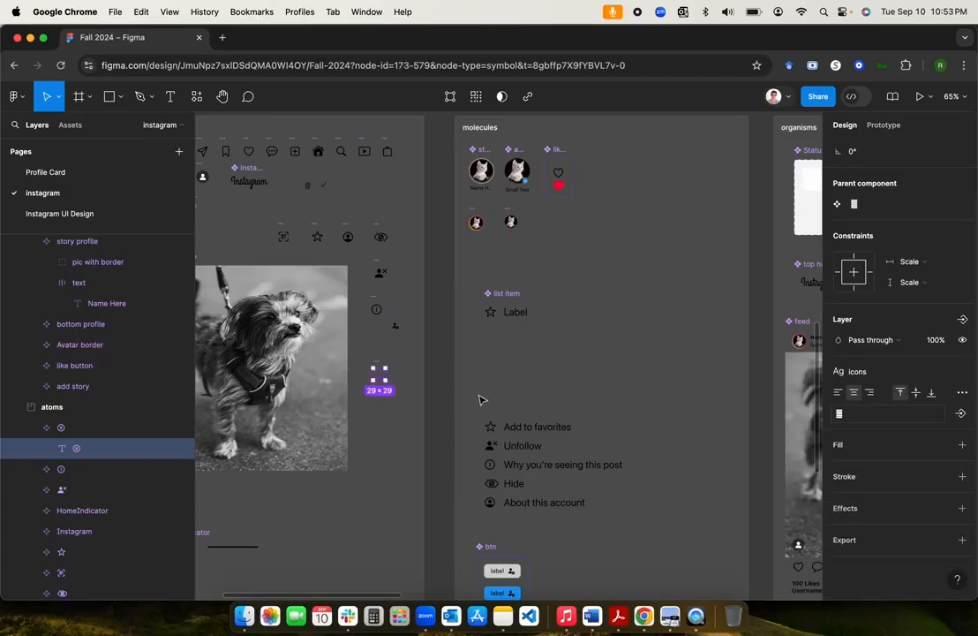
click(962, 445)
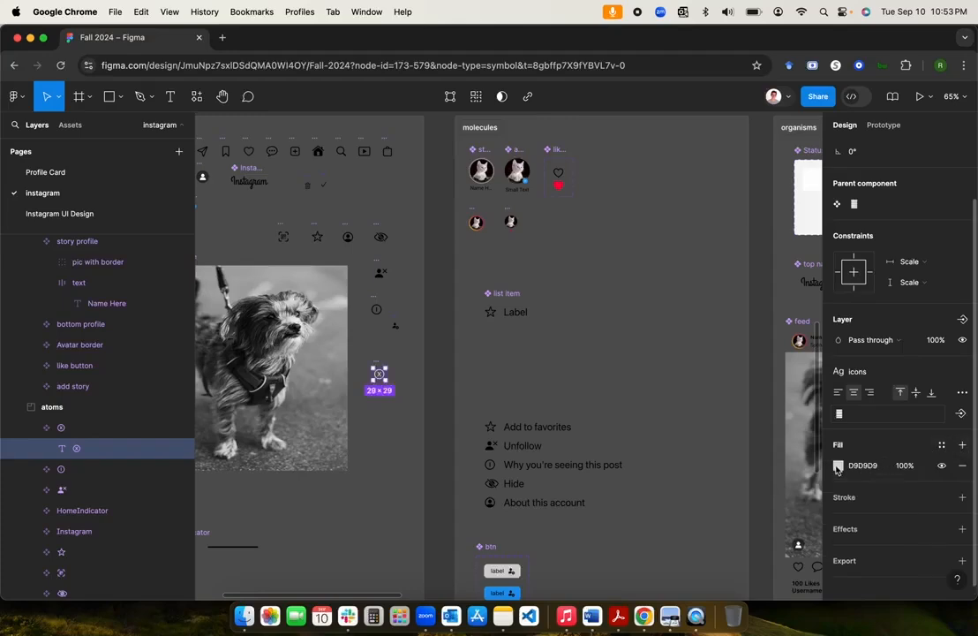
click(838, 467)
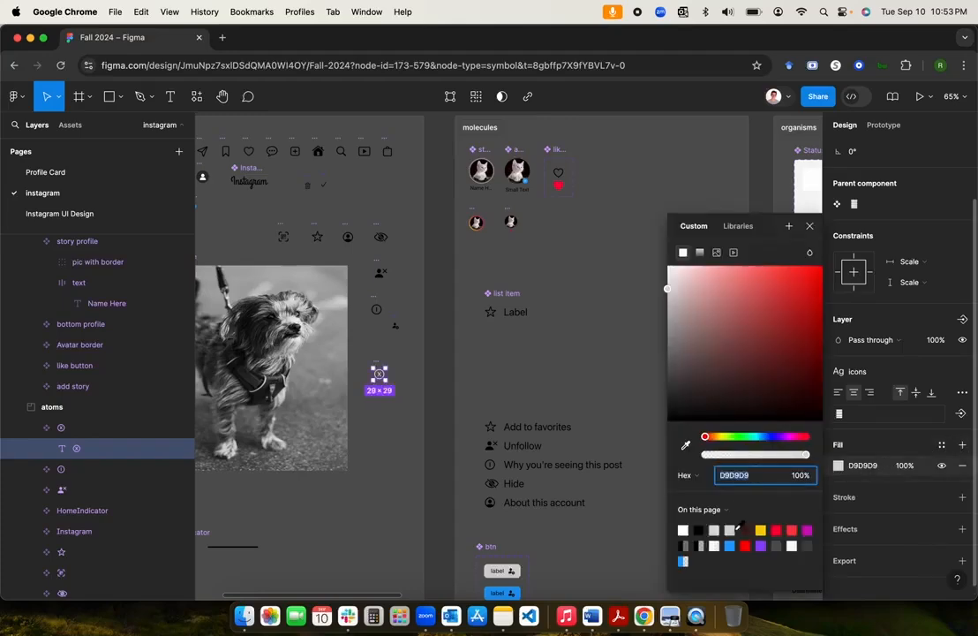
click(740, 227)
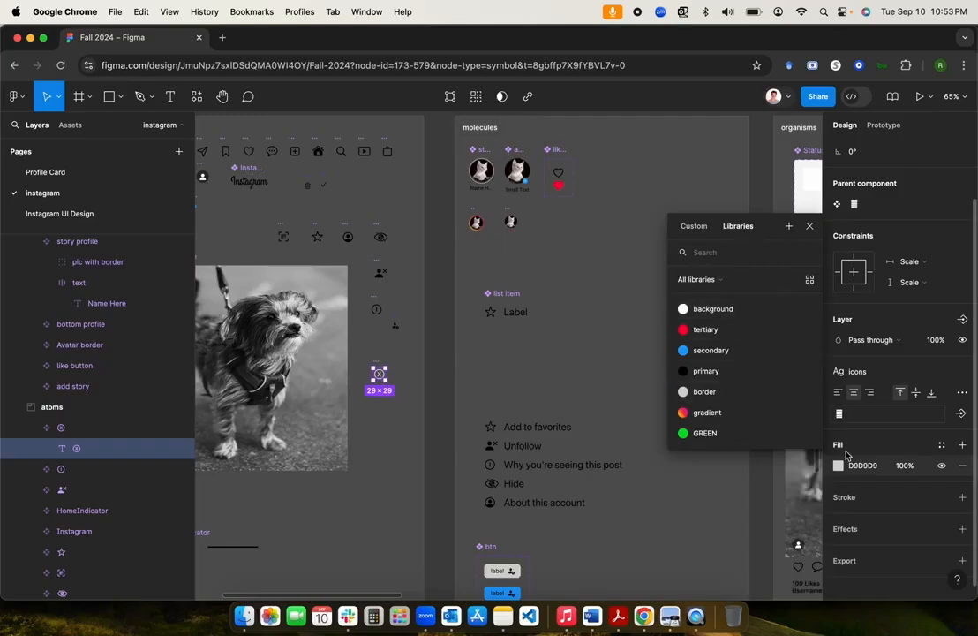
click(756, 504)
Step: Apply the 'border' colour style to the small close icon's text fill
scroll(715, 451, down, 5)
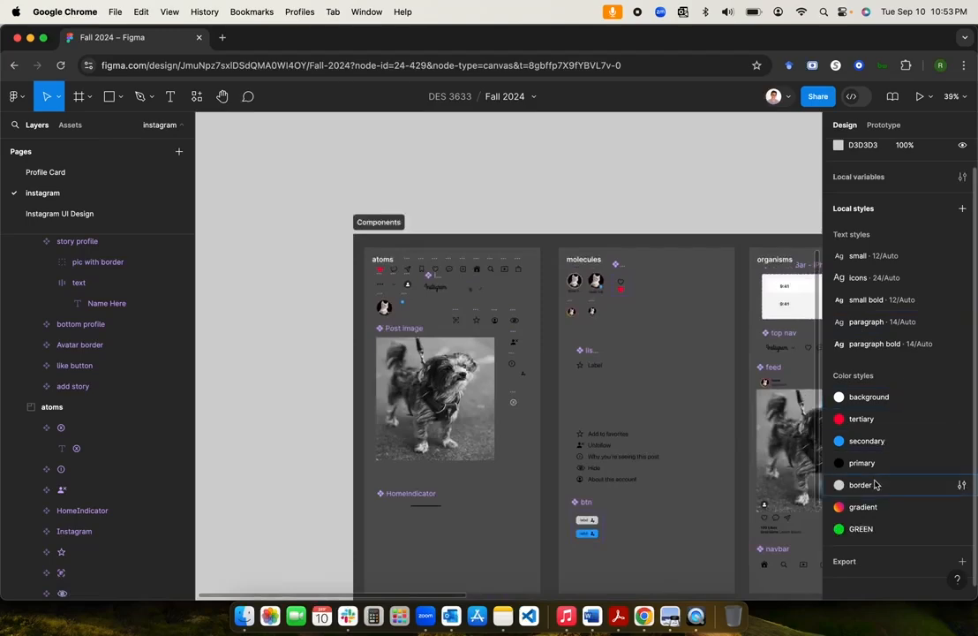
click(515, 400)
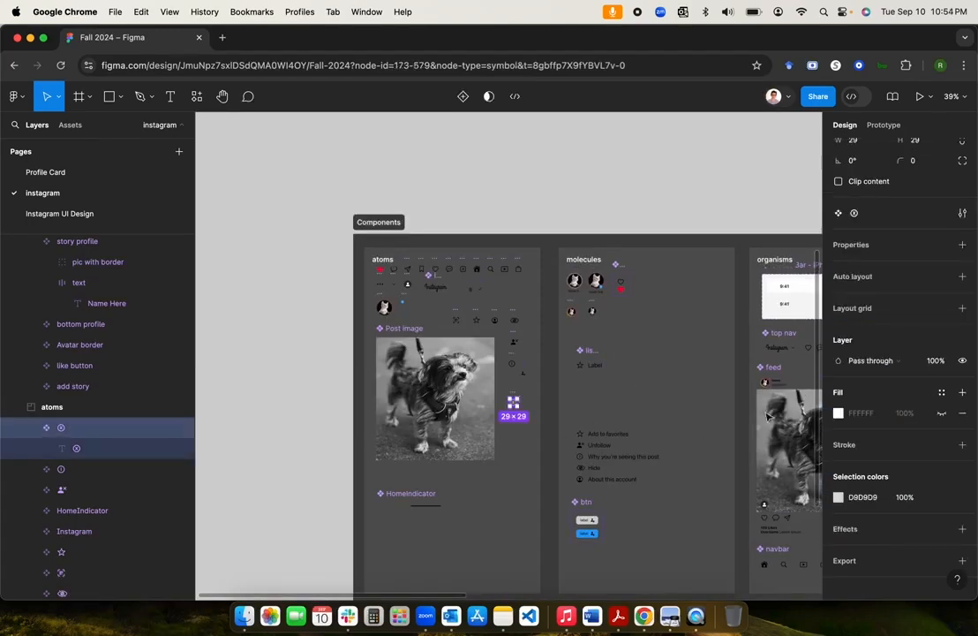
click(74, 447)
click(838, 466)
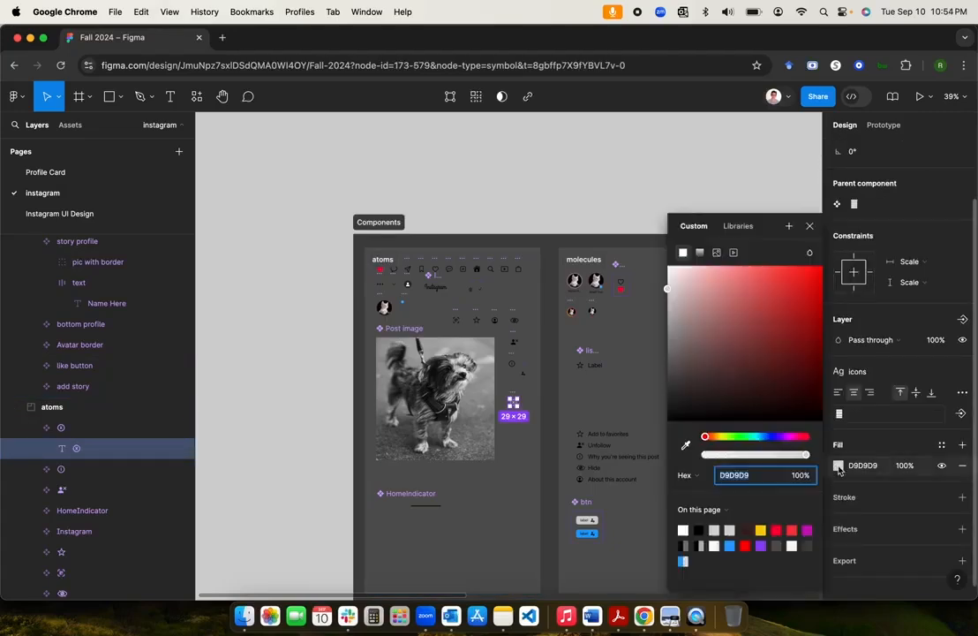
click(739, 225)
click(704, 392)
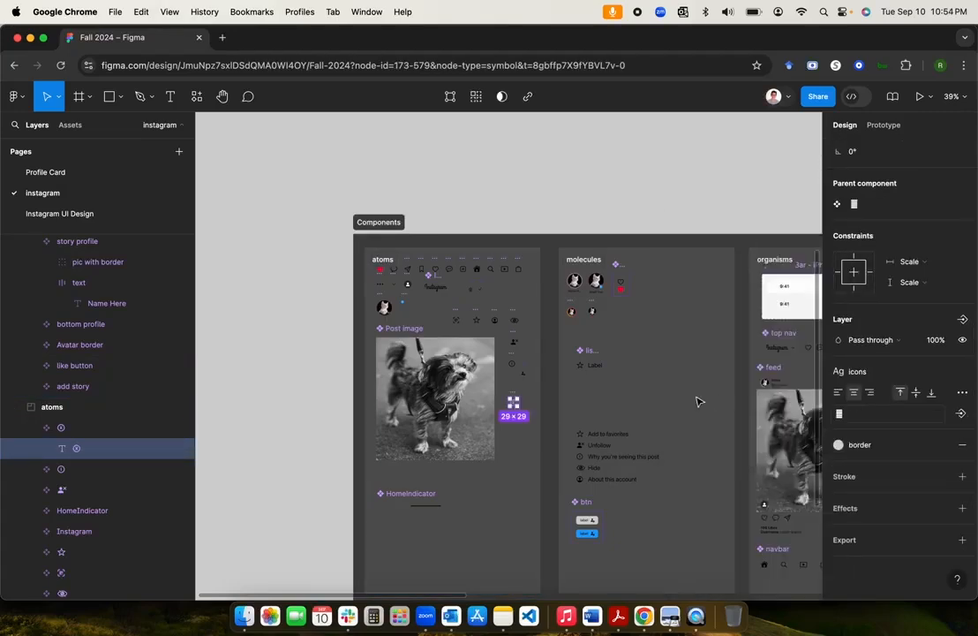
click(546, 439)
Step: Zoom to the Frame 14 card and select its follow button to display the btn instance properties
scroll(565, 401, right, 10)
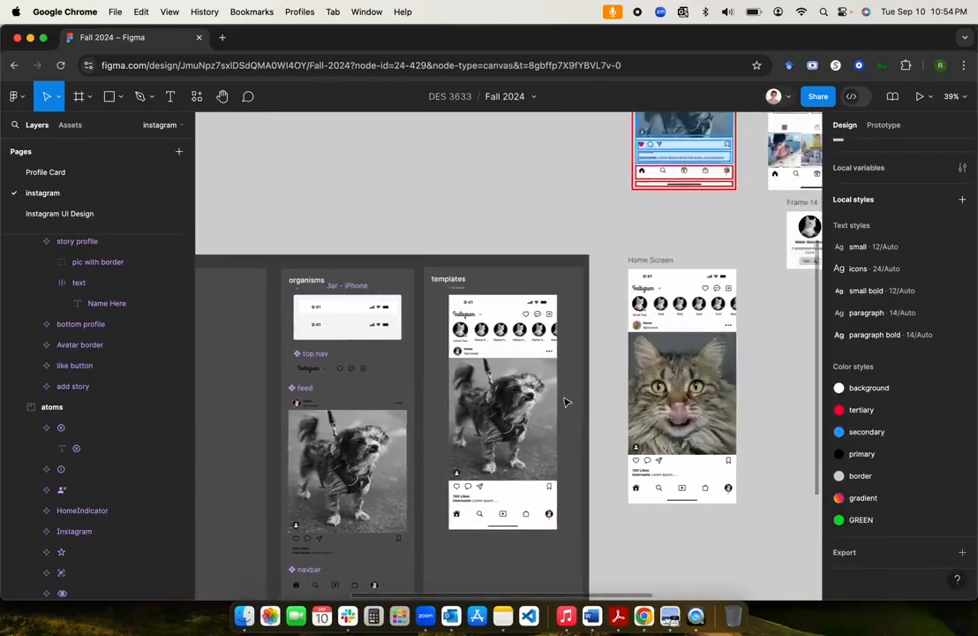
scroll(566, 402, up, 5)
scroll(566, 398, up, 6)
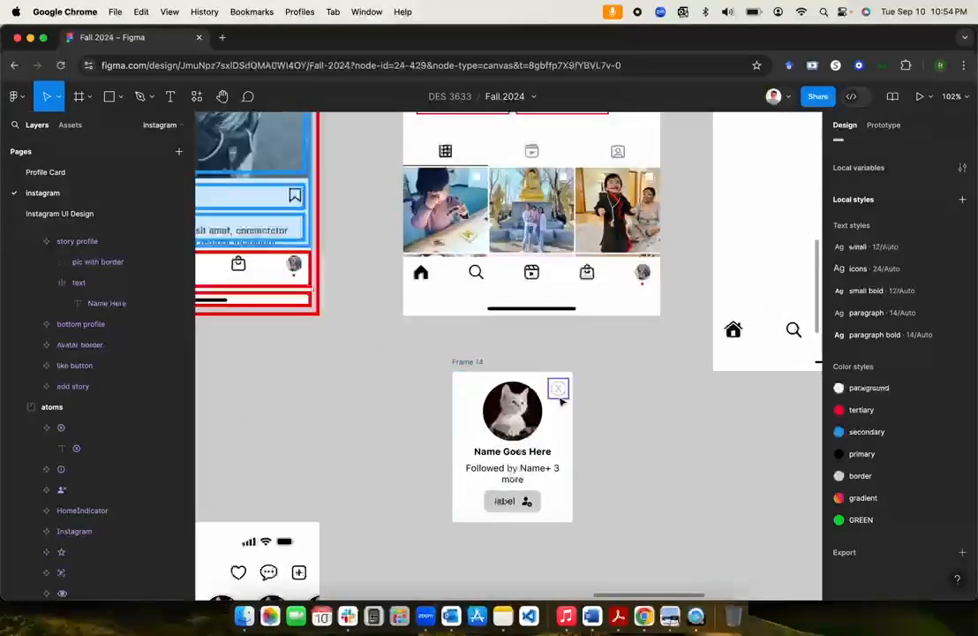
scroll(609, 408, up, 4)
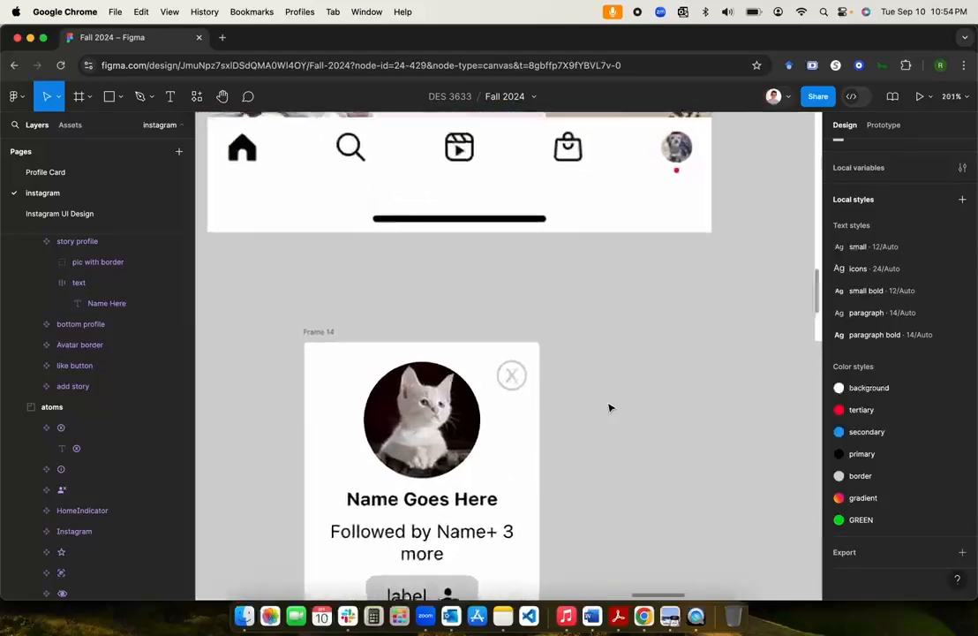
scroll(607, 406, down, 2)
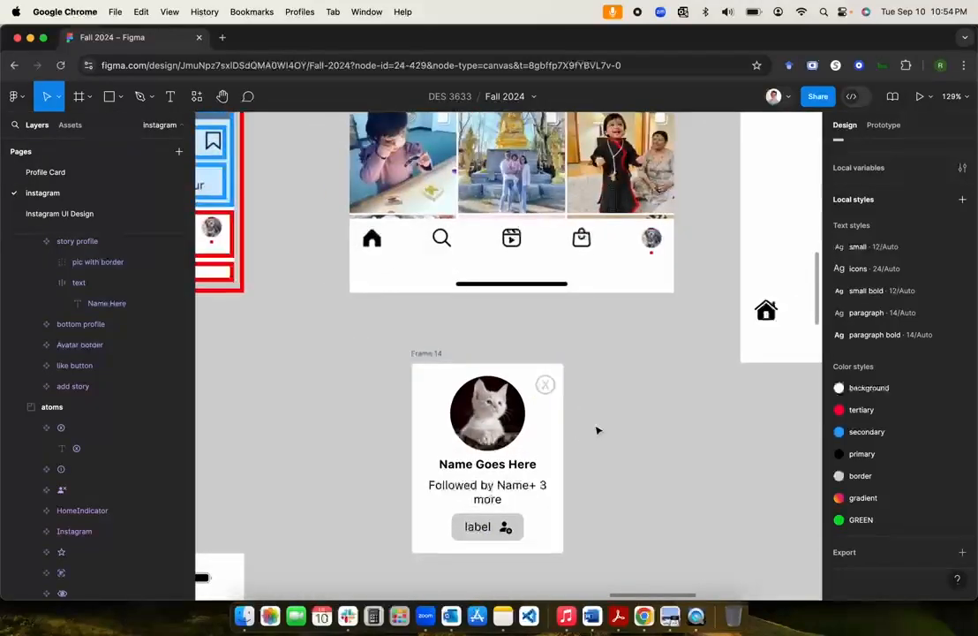
scroll(597, 430, down, 3)
scroll(597, 430, down, 3)
scroll(597, 430, left, 2)
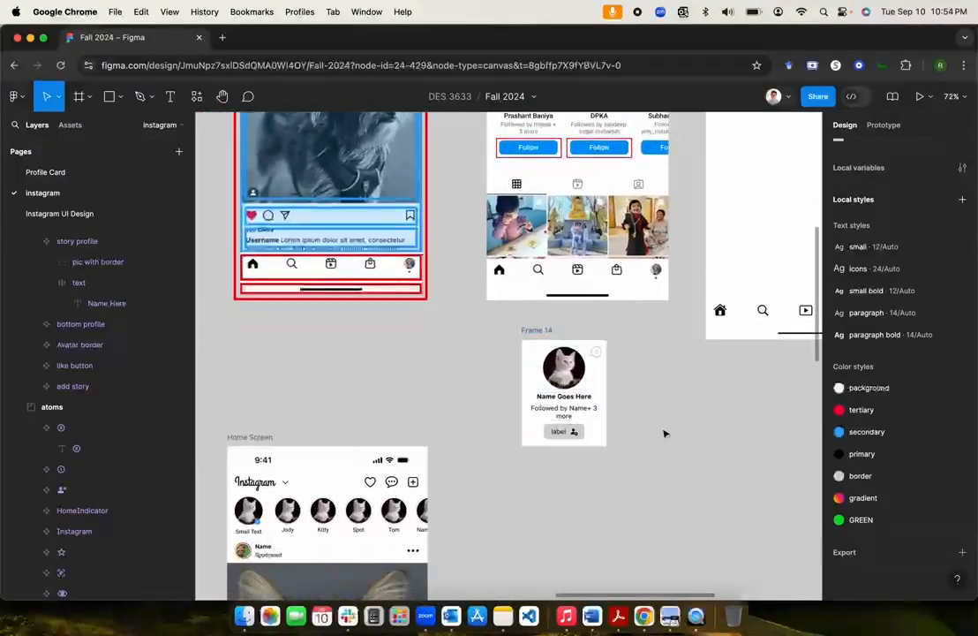
click(572, 433)
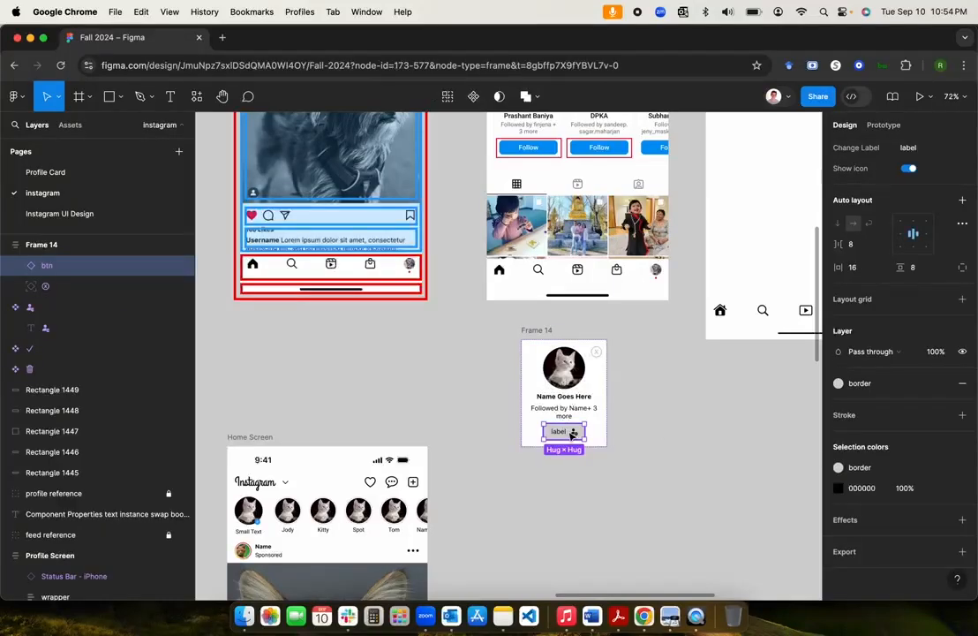
scroll(649, 402, up, 2)
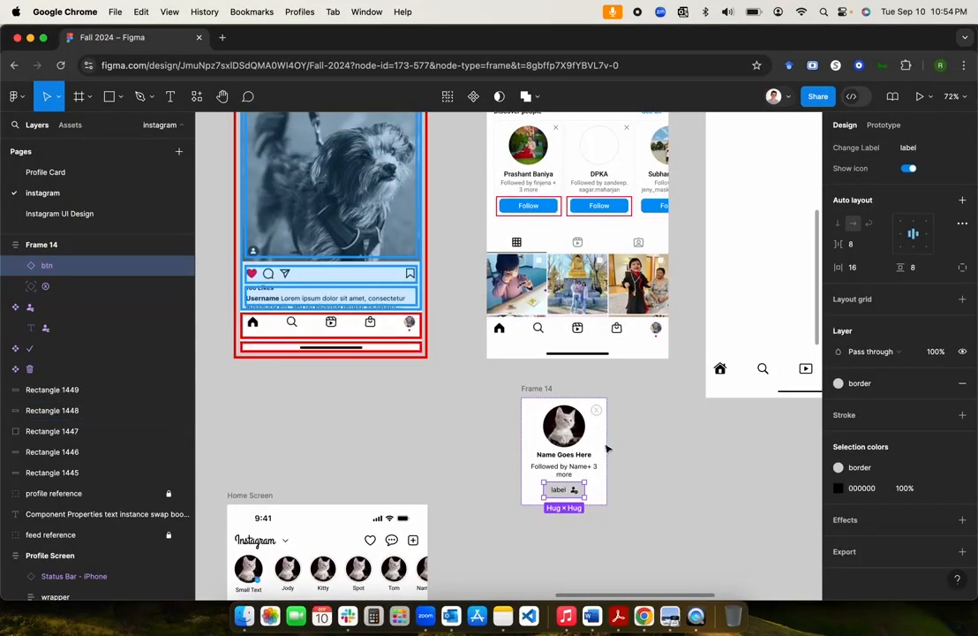
scroll(642, 430, down, 6)
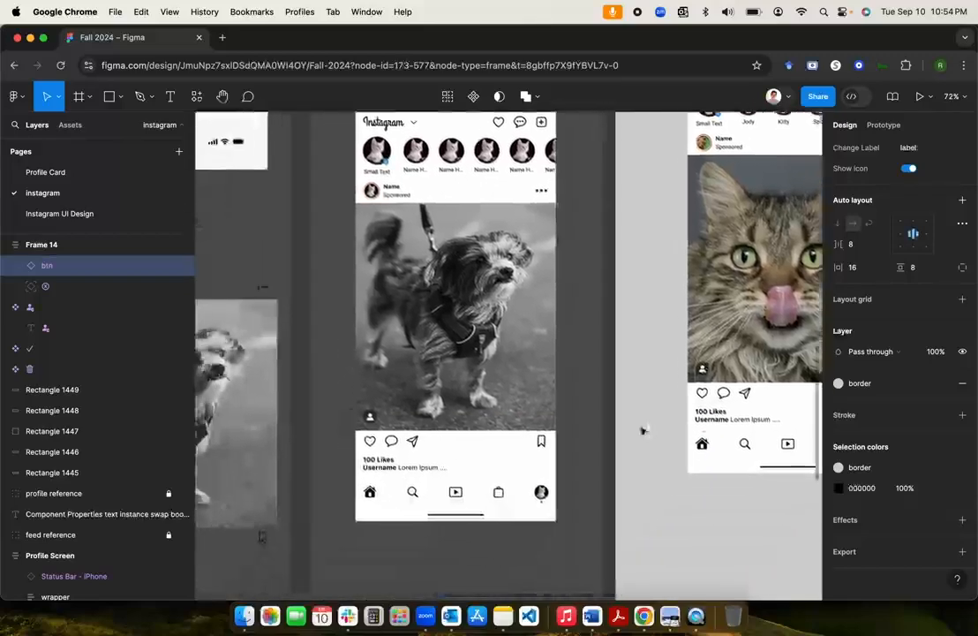
scroll(643, 430, left, 7)
scroll(644, 430, down, 3)
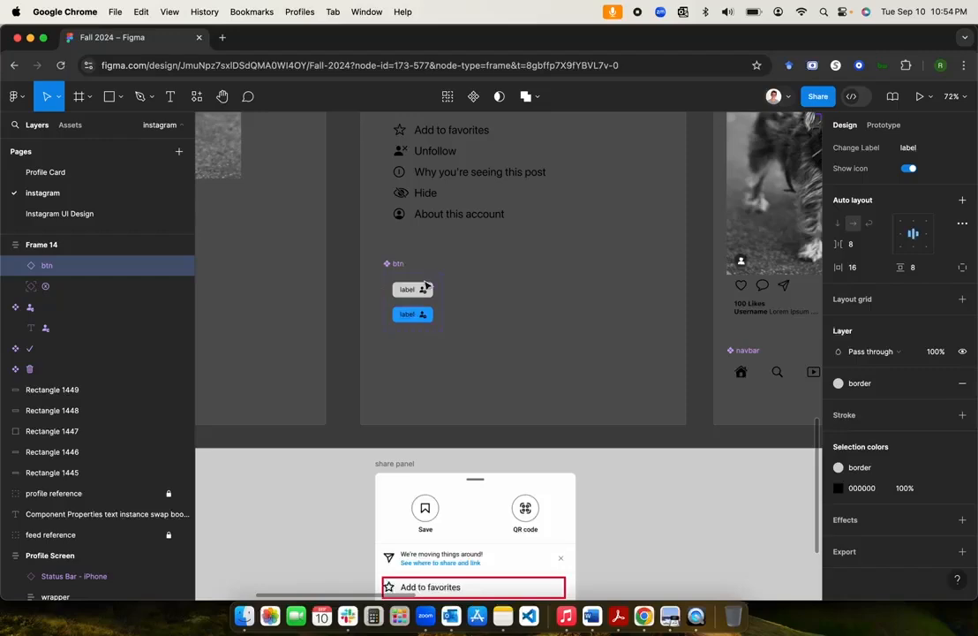
scroll(517, 291, right, 15)
scroll(517, 291, up, 7)
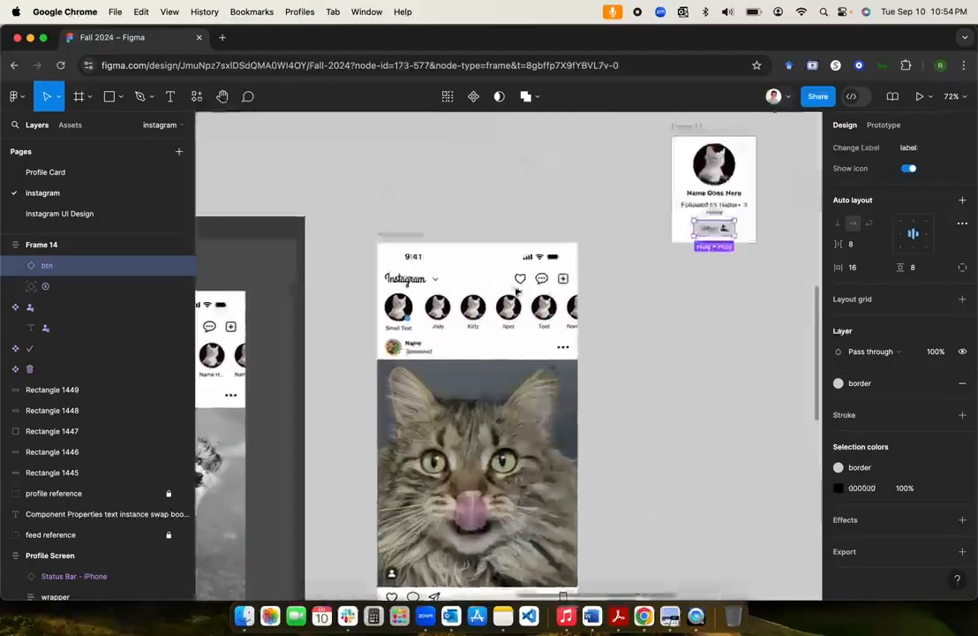
scroll(517, 291, left, 1)
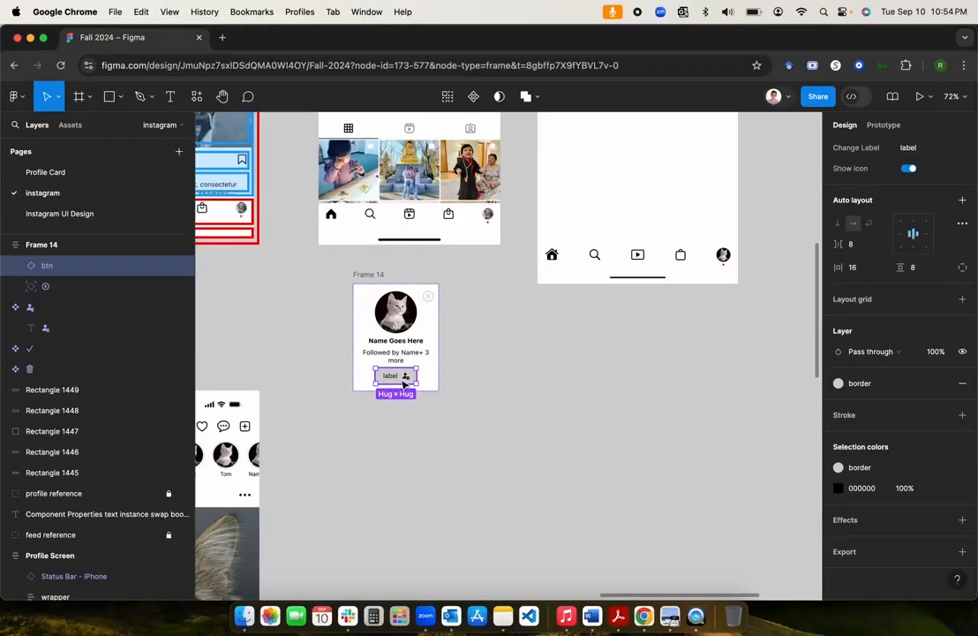
scroll(906, 400, up, 5)
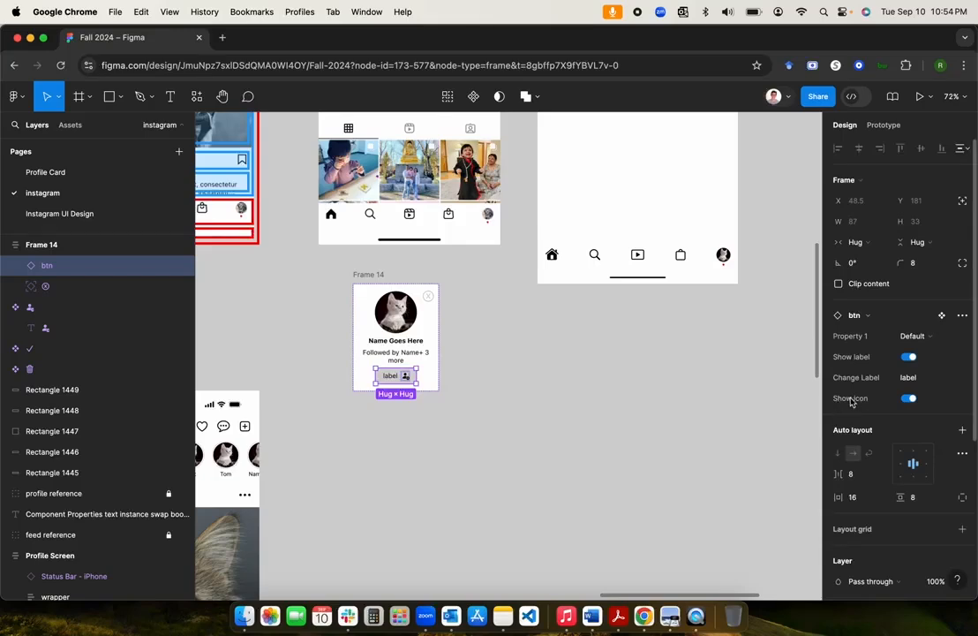
Step: Turn off the button's icon and change its label to 'Follow'
click(908, 400)
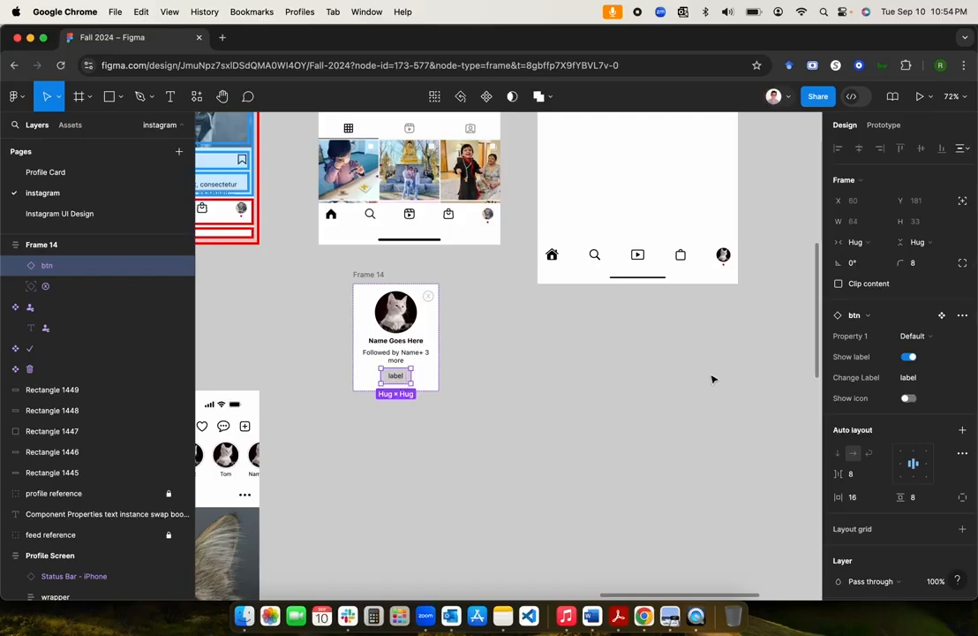
scroll(714, 379, up, 3)
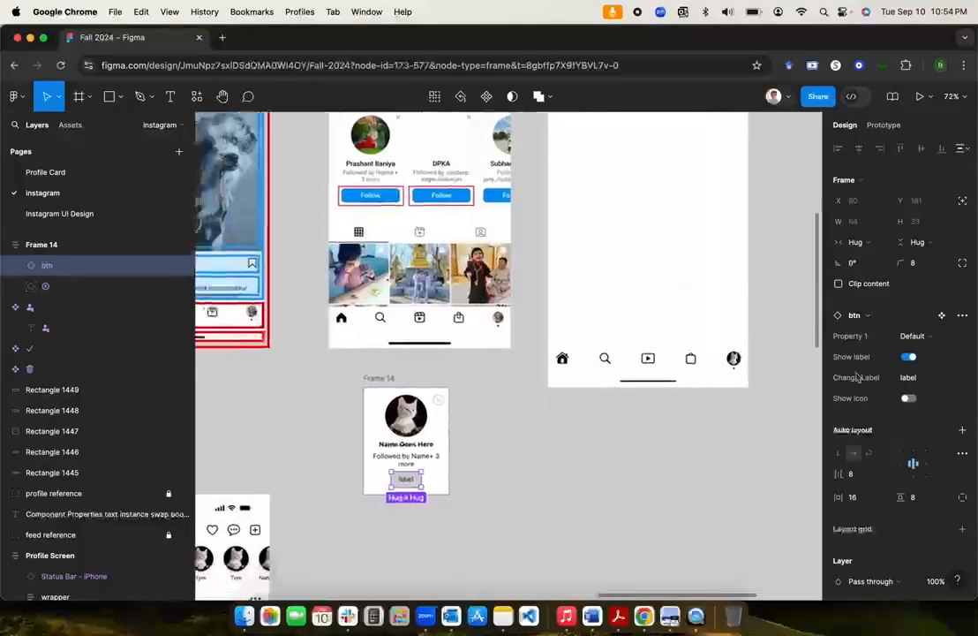
click(913, 378)
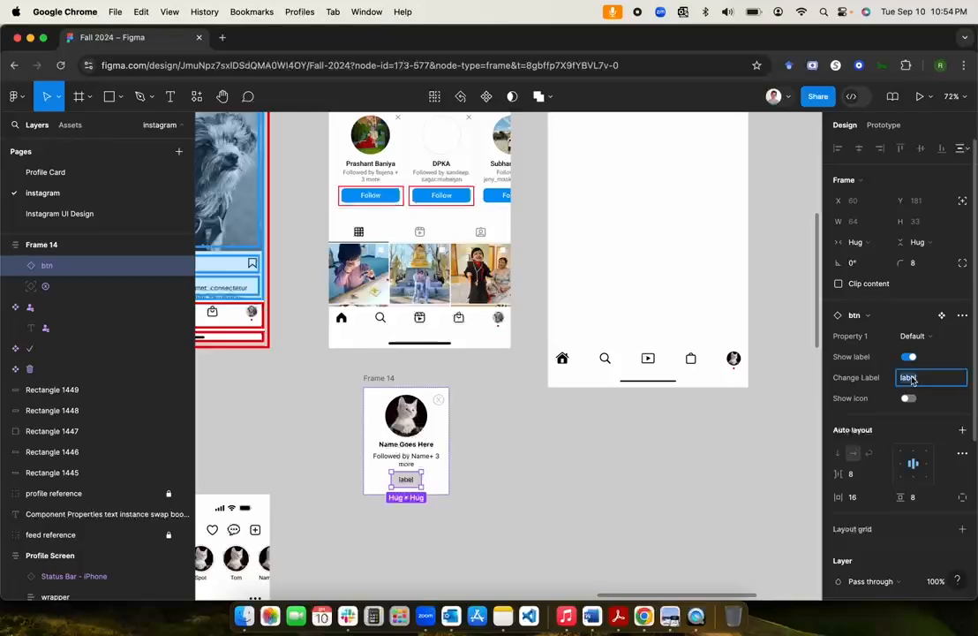
text(Follow)
key(Return)
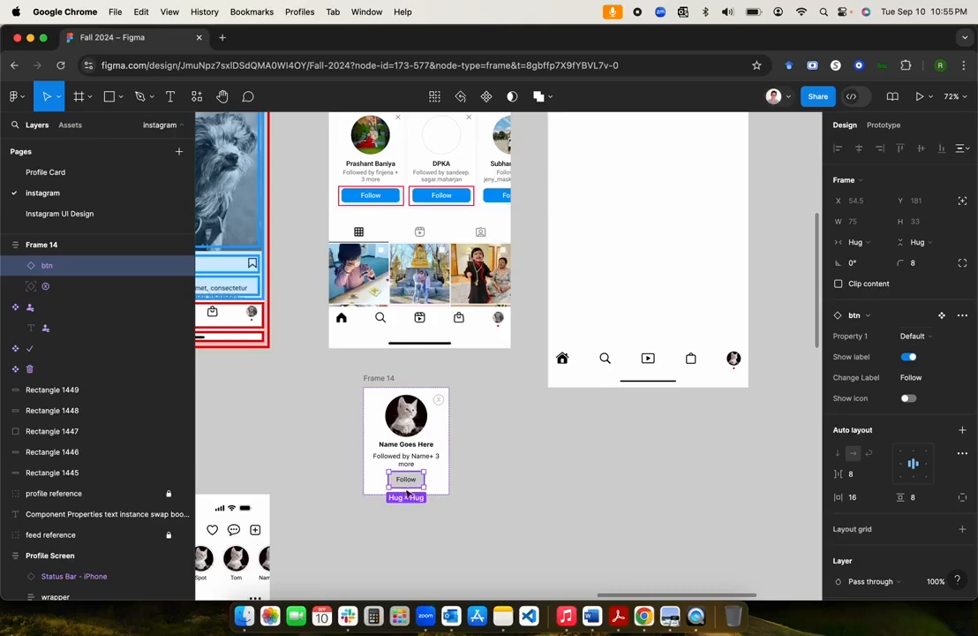
click(938, 339)
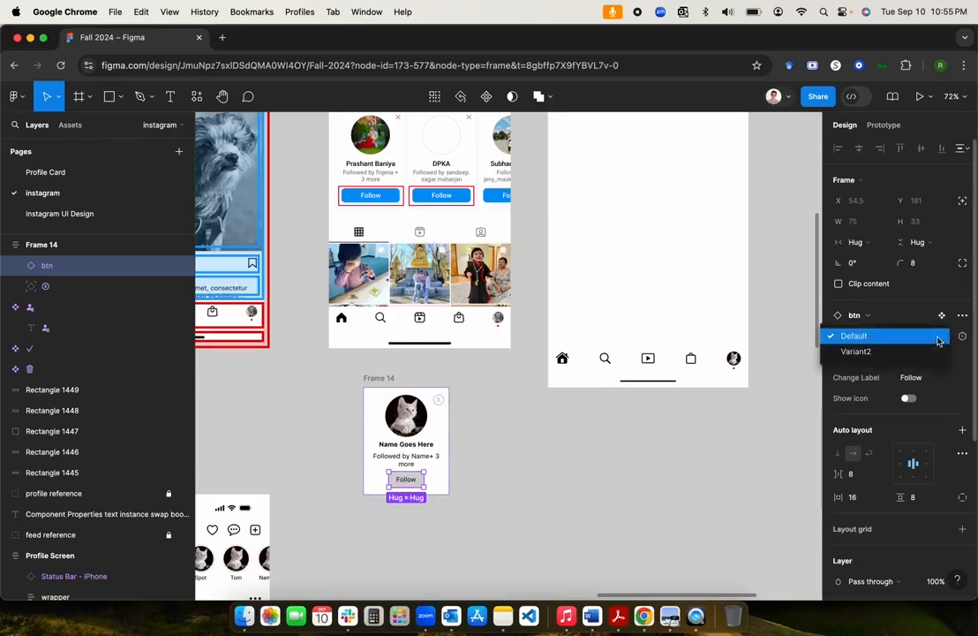
Step: Switch the Frame 14 Follow button to its blue Variant2
click(891, 358)
click(558, 479)
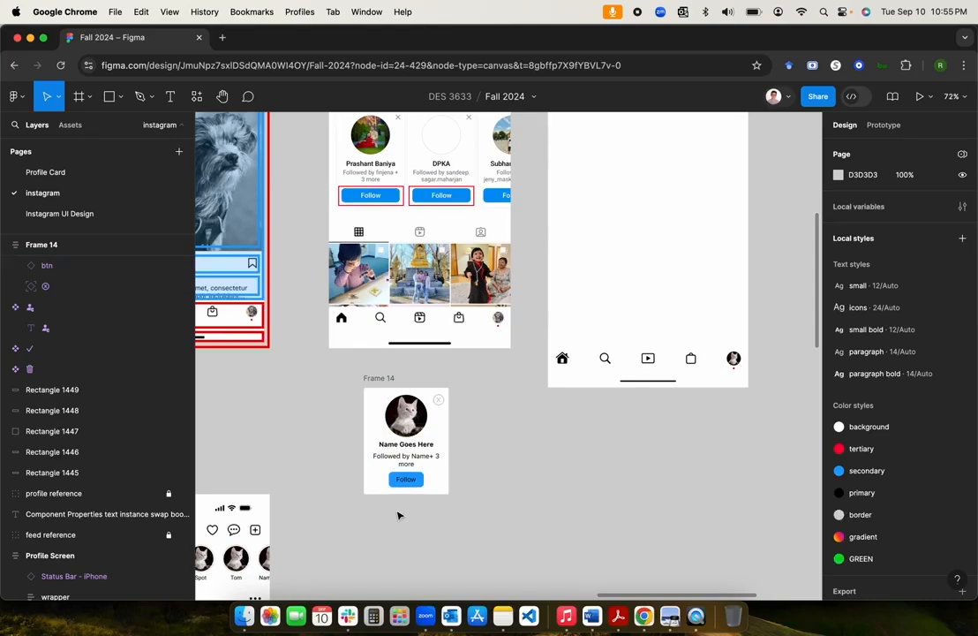
scroll(397, 515, down, 15)
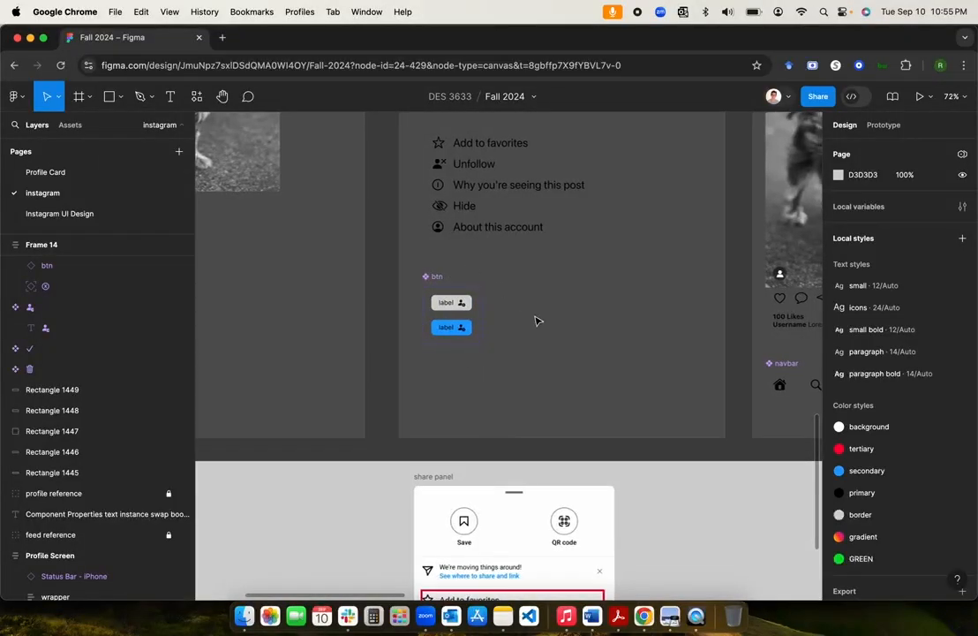
scroll(535, 321, down, 5)
scroll(539, 318, up, 5)
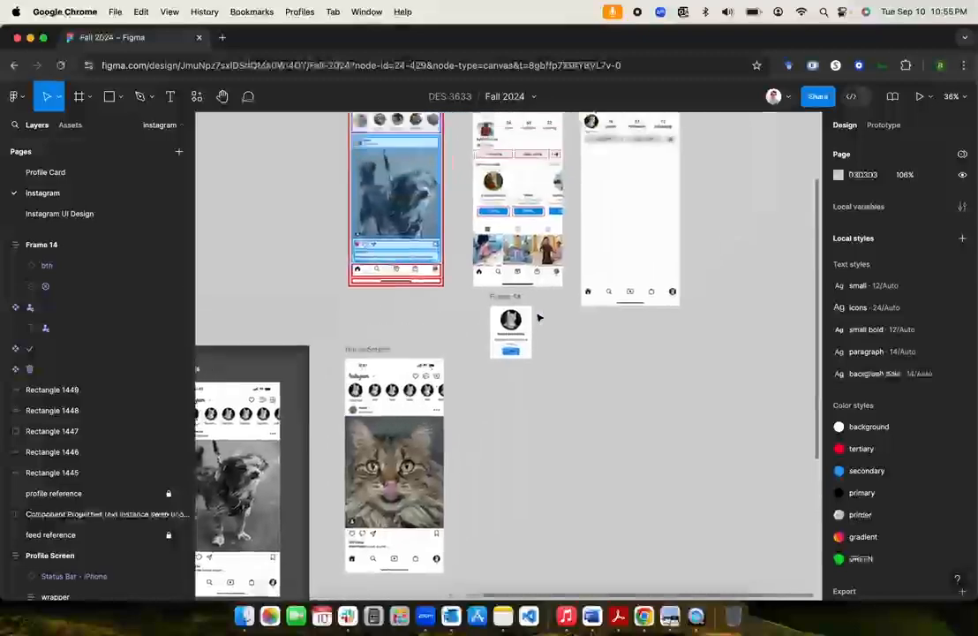
scroll(538, 318, up, 5)
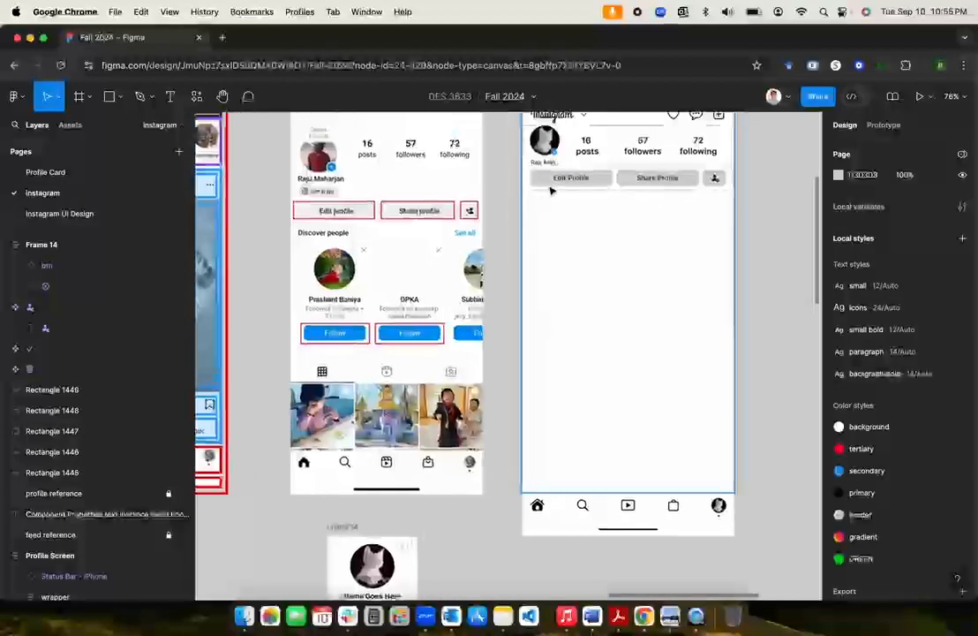
scroll(521, 503, down, 3)
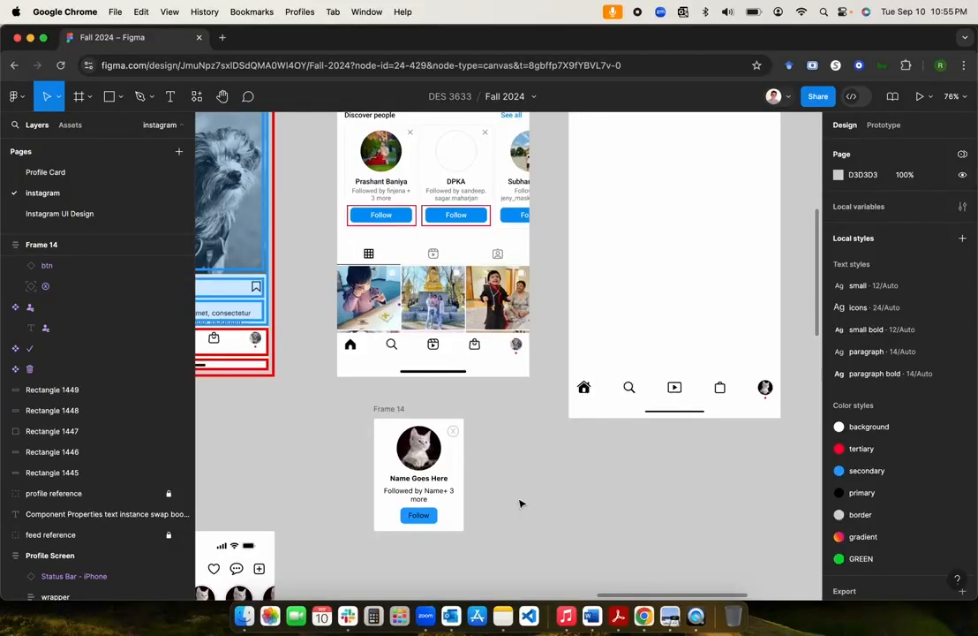
scroll(520, 503, up, 1)
scroll(521, 504, down, 3)
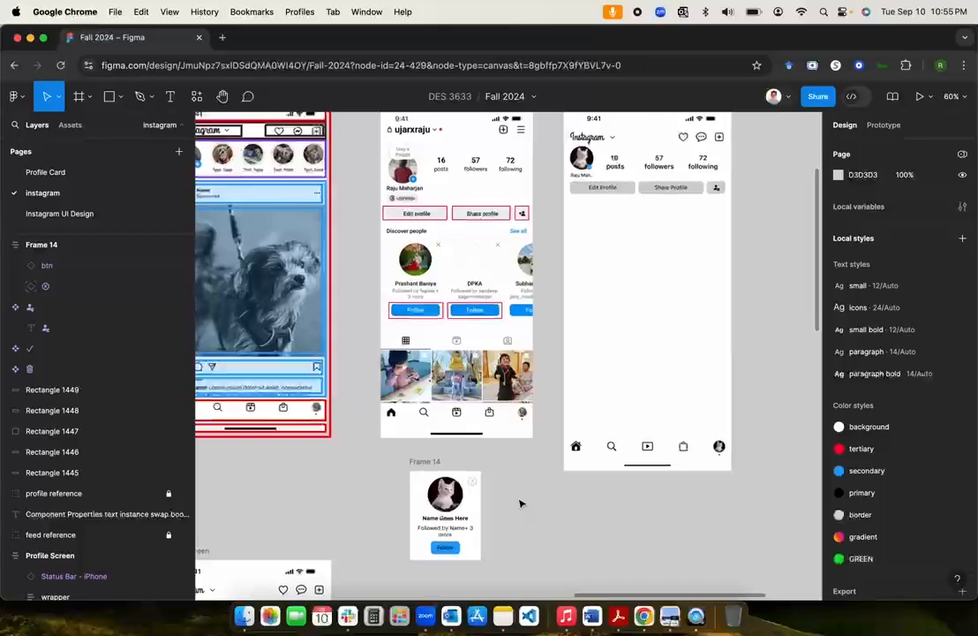
Step: Change the Follow button's width from Hug to Fill container, making it 168×33
click(451, 551)
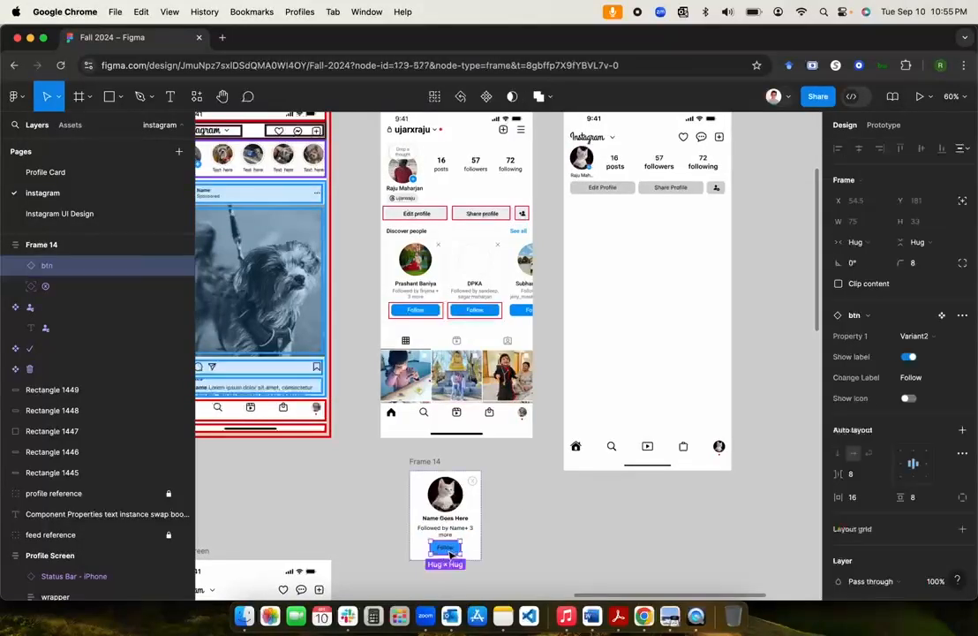
click(873, 247)
click(869, 256)
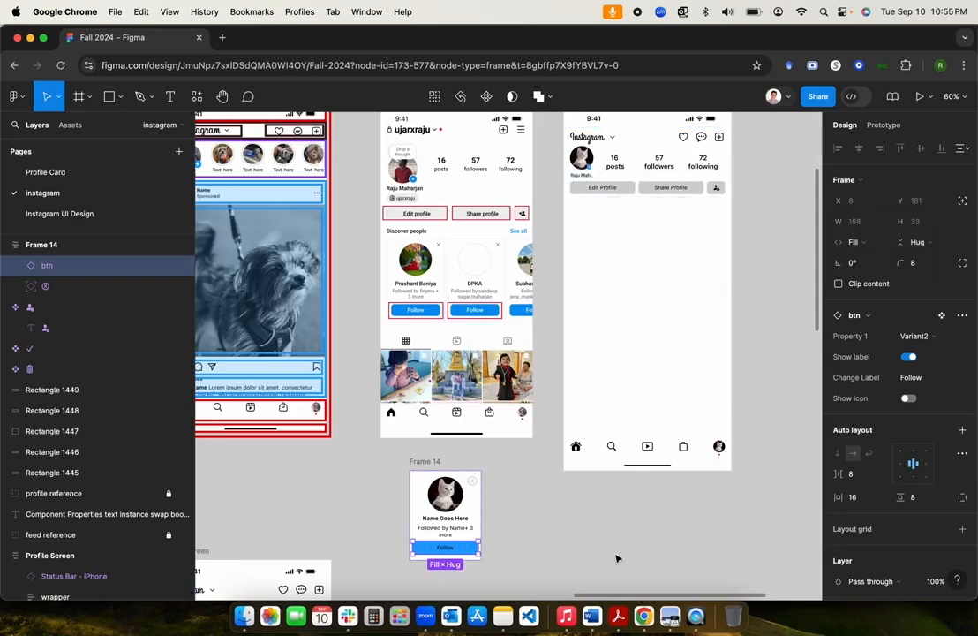
click(510, 545)
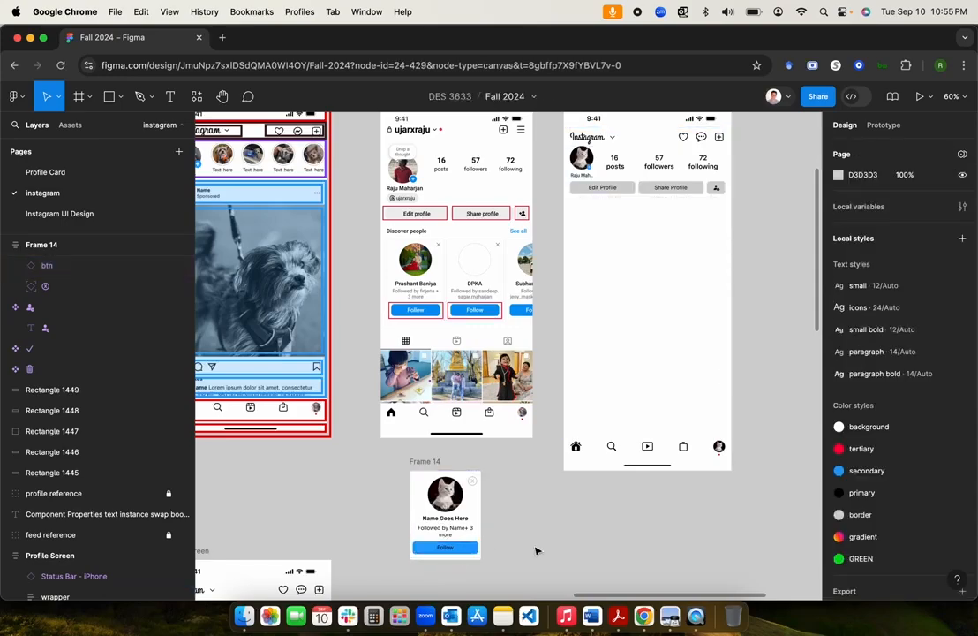
scroll(537, 550, down, 6)
scroll(536, 550, left, 7)
scroll(534, 549, down, 6)
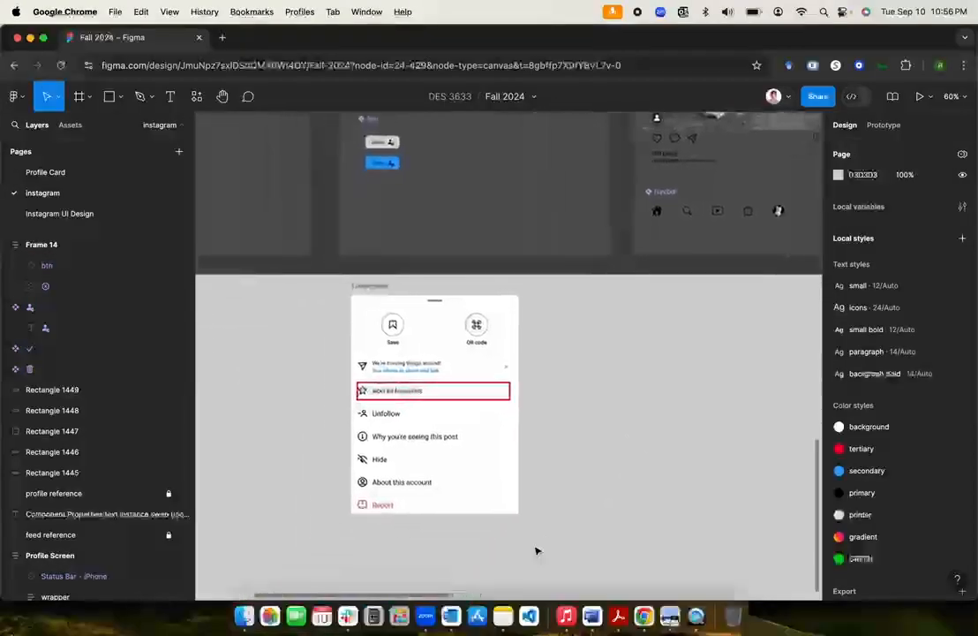
Step: Apply the background colour style to the Variant2 label text so it turns white
scroll(534, 549, up, 6)
scroll(476, 464, up, 5)
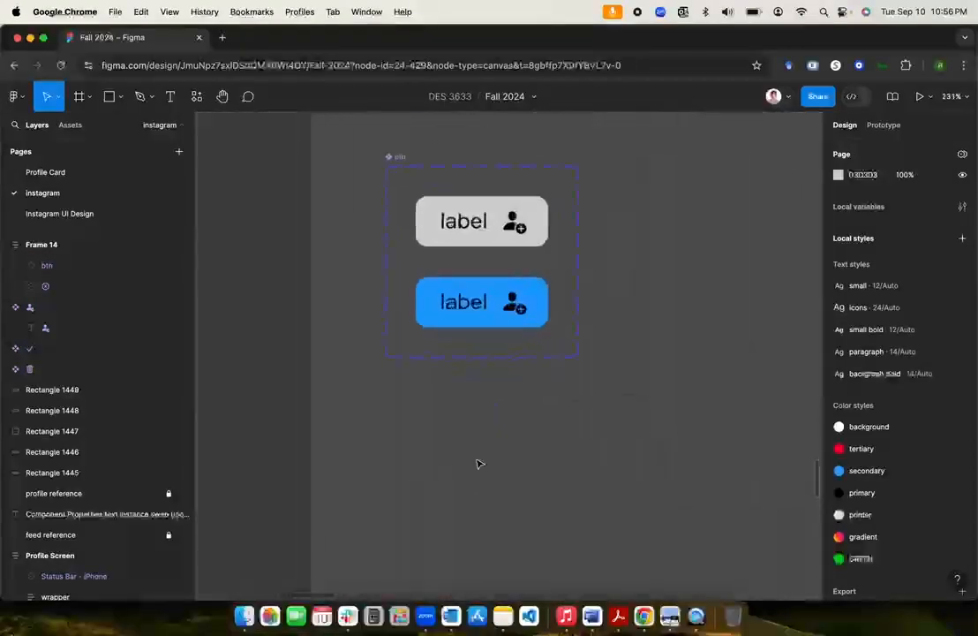
super+click(460, 312)
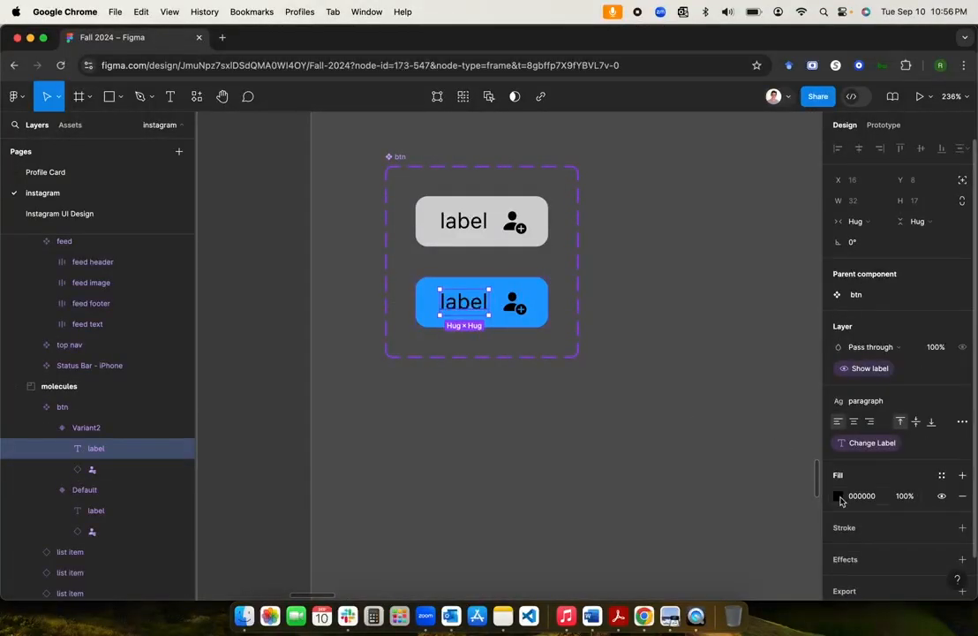
click(838, 495)
click(737, 227)
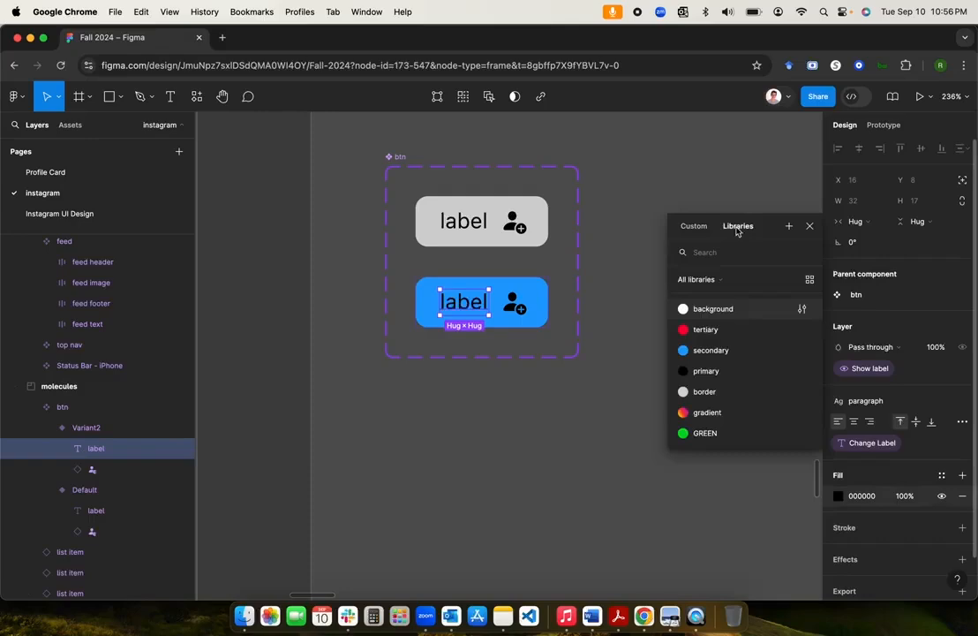
click(714, 308)
Step: Inspect the add-person icon's inner glyph layer in the blue button, leaving it black
click(519, 311)
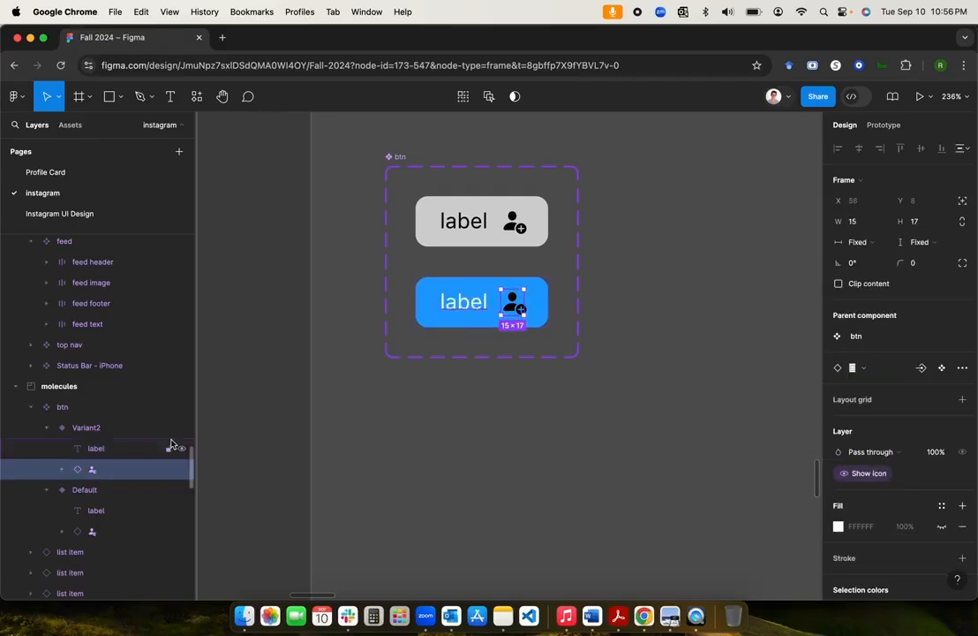
click(61, 470)
click(107, 490)
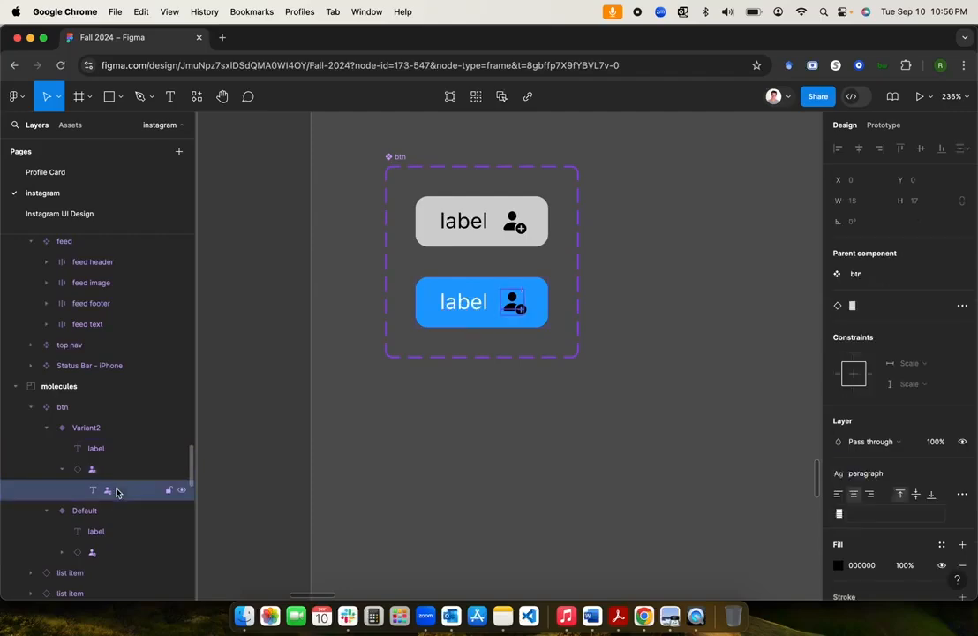
click(395, 433)
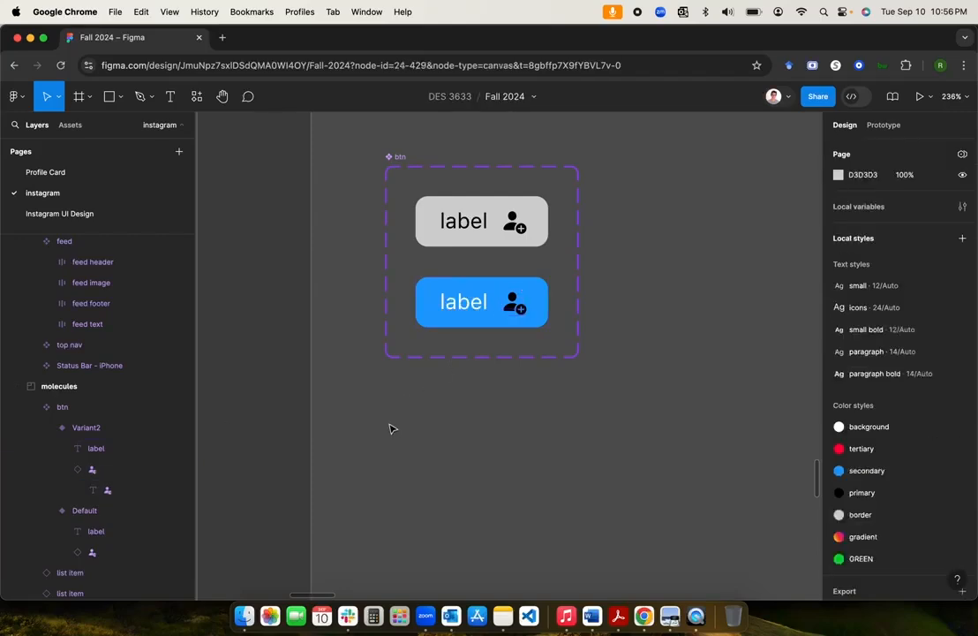
scroll(502, 306, down, 5)
scroll(505, 313, up, 3)
scroll(506, 313, right, 2)
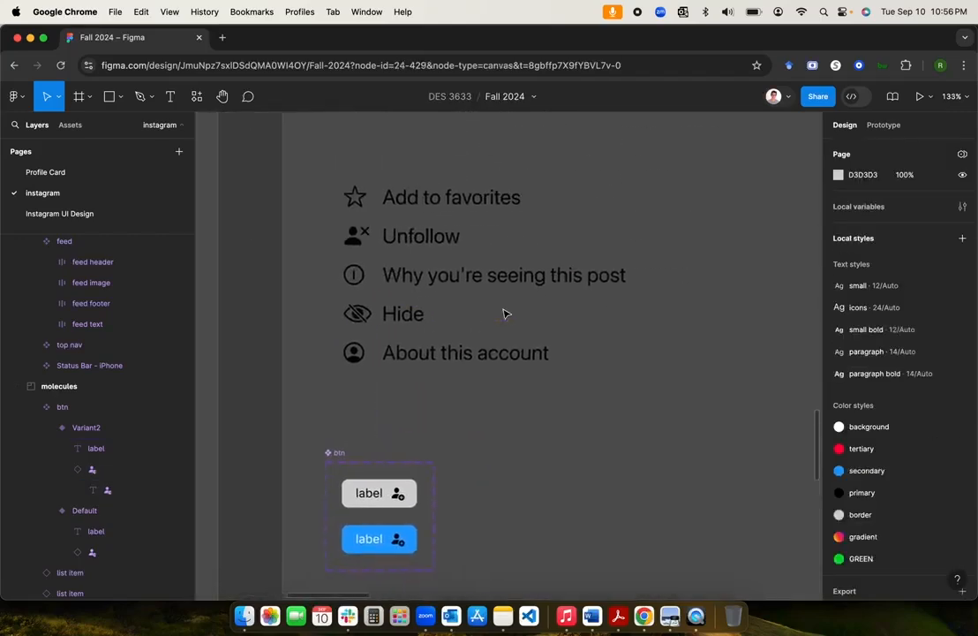
scroll(506, 313, down, 5)
scroll(506, 313, up, 4)
scroll(505, 313, right, 4)
Step: Make the Frame 14 card a component and rename its layer 'discover people'
scroll(507, 312, down, 6)
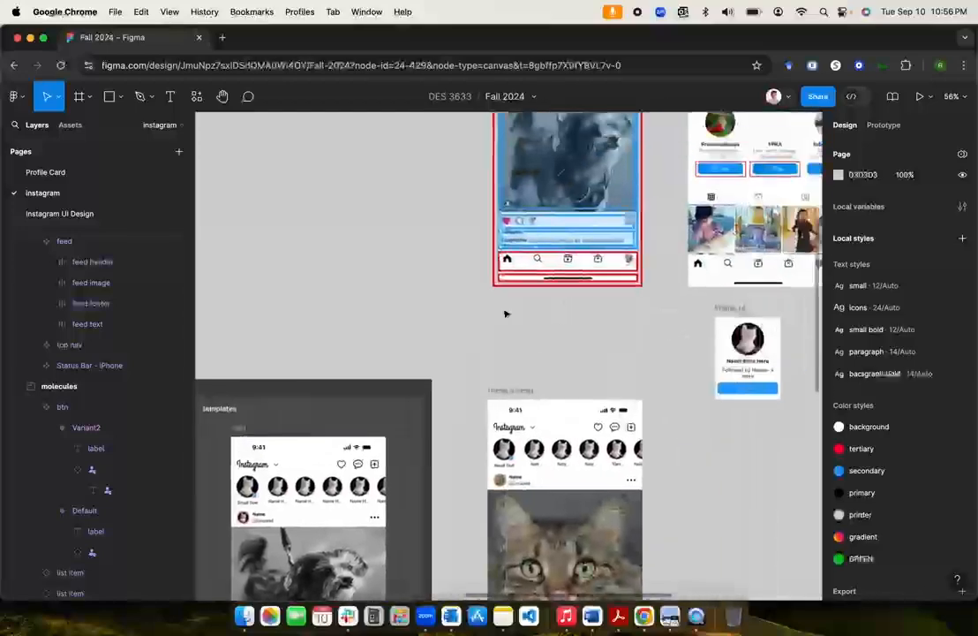
scroll(507, 313, right, 4)
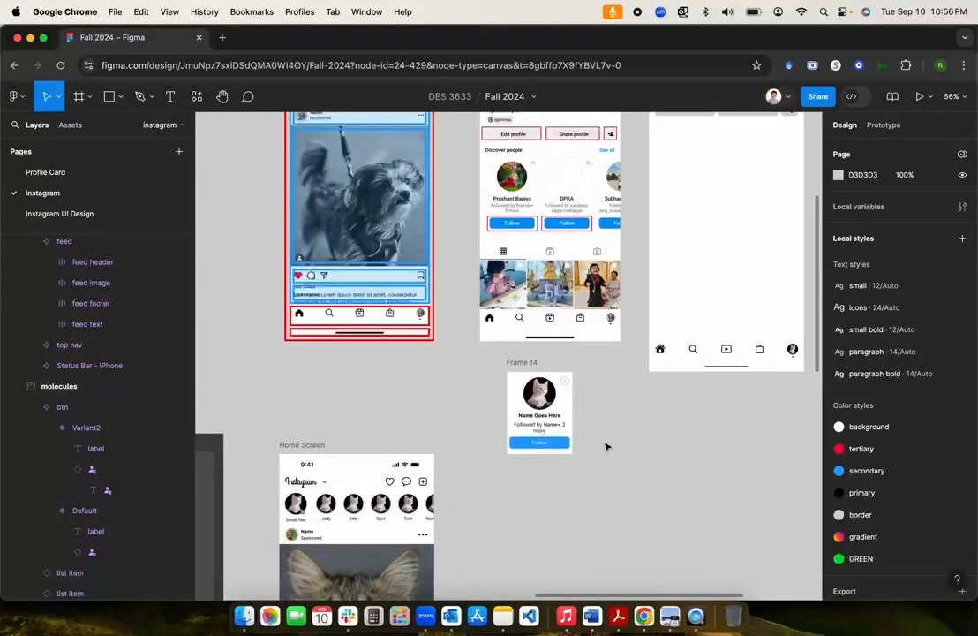
scroll(605, 446, up, 3)
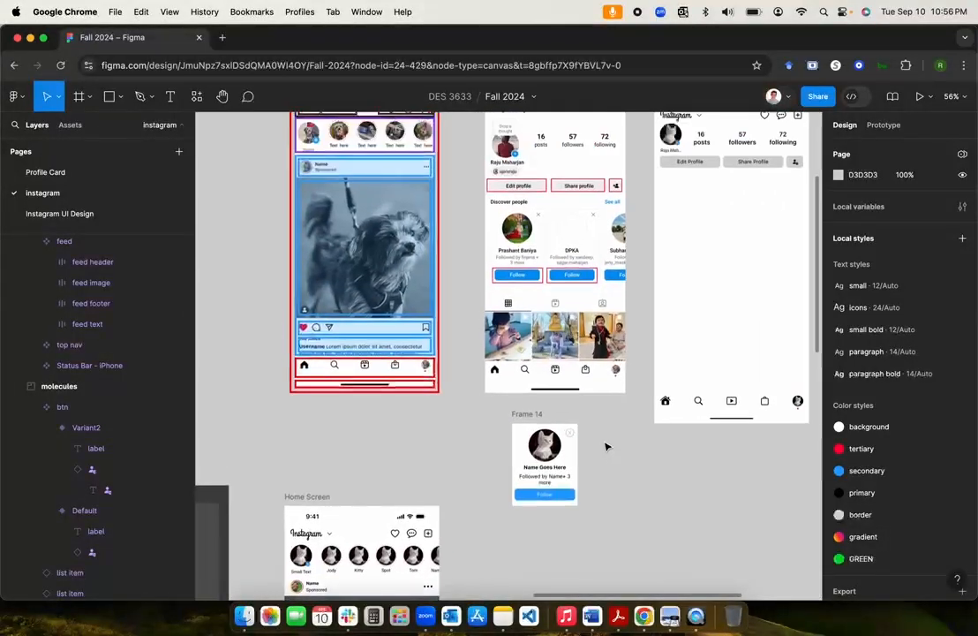
click(526, 415)
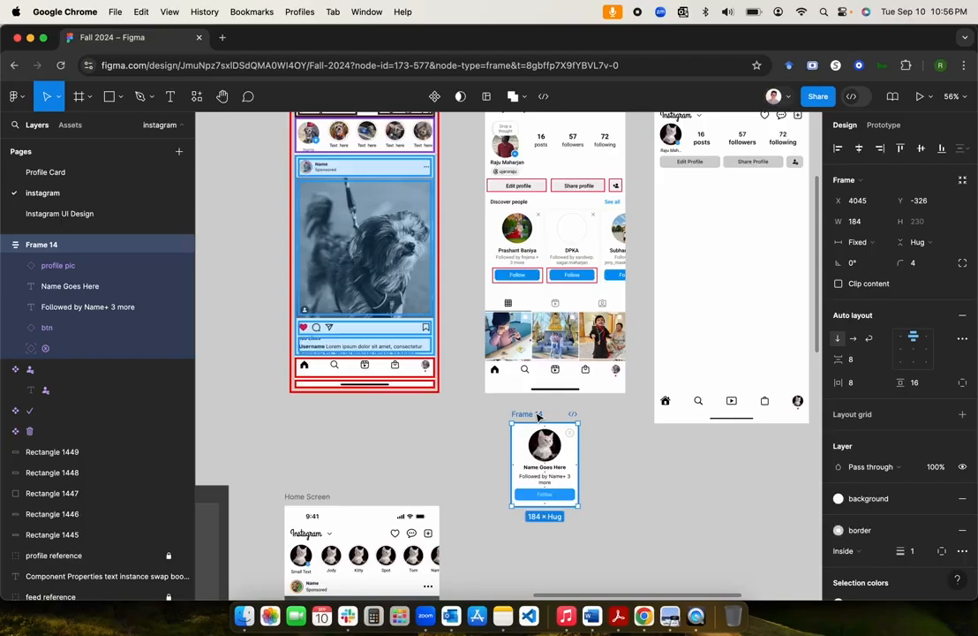
scroll(537, 414, down, 2)
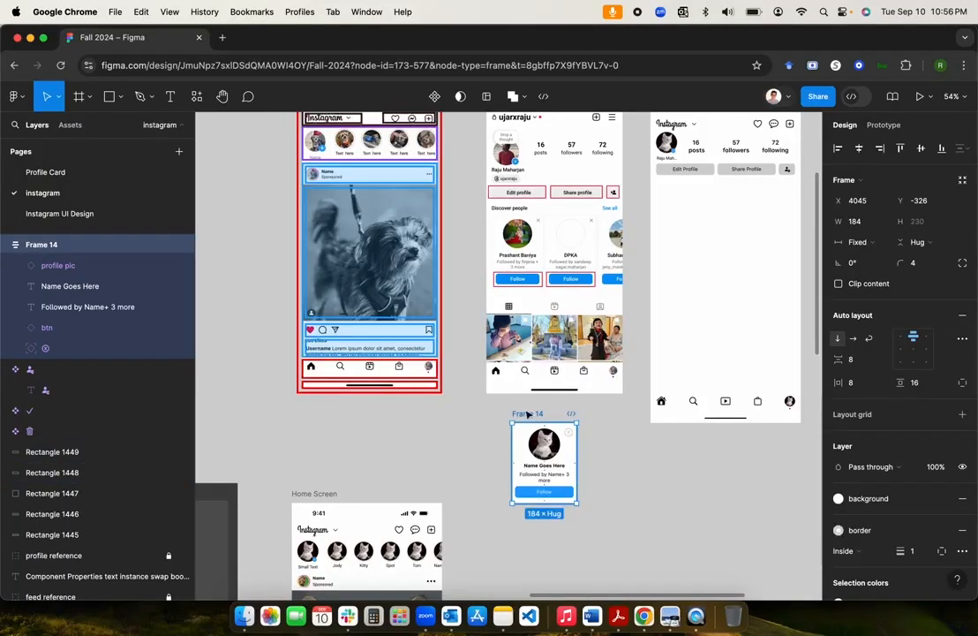
click(435, 96)
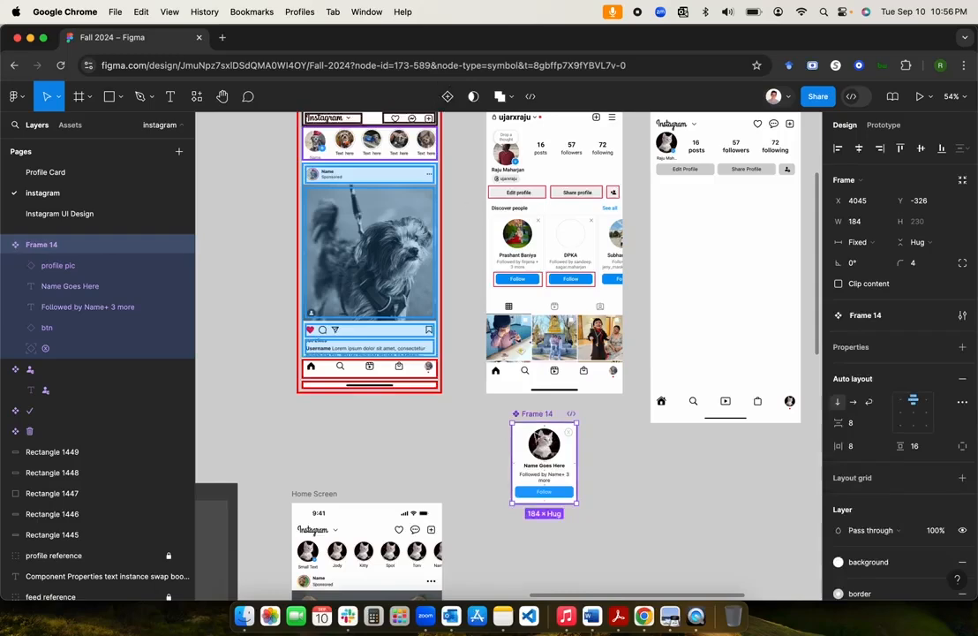
double_click(40, 246)
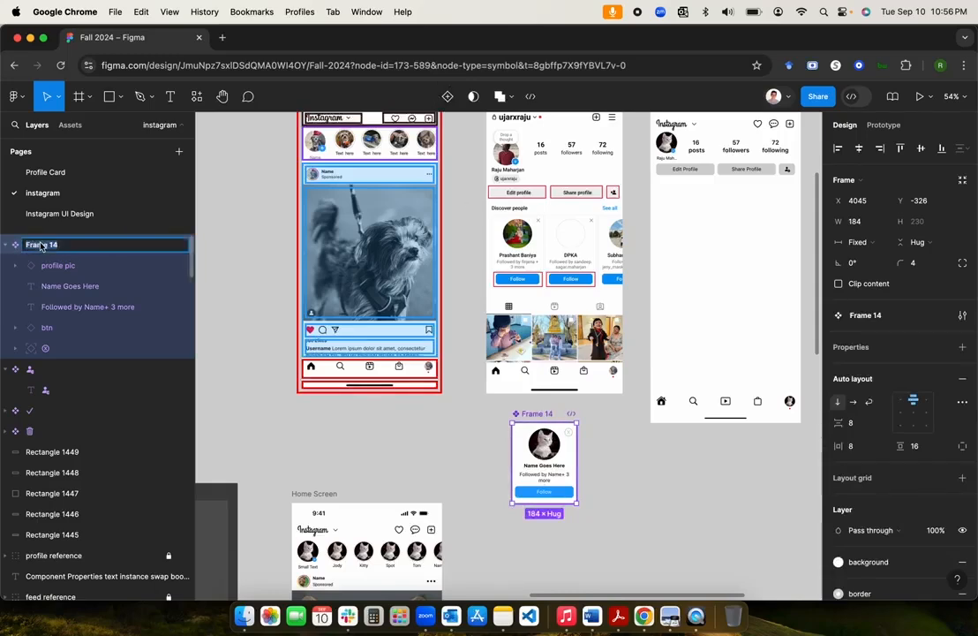
text(discover people)
key(Return)
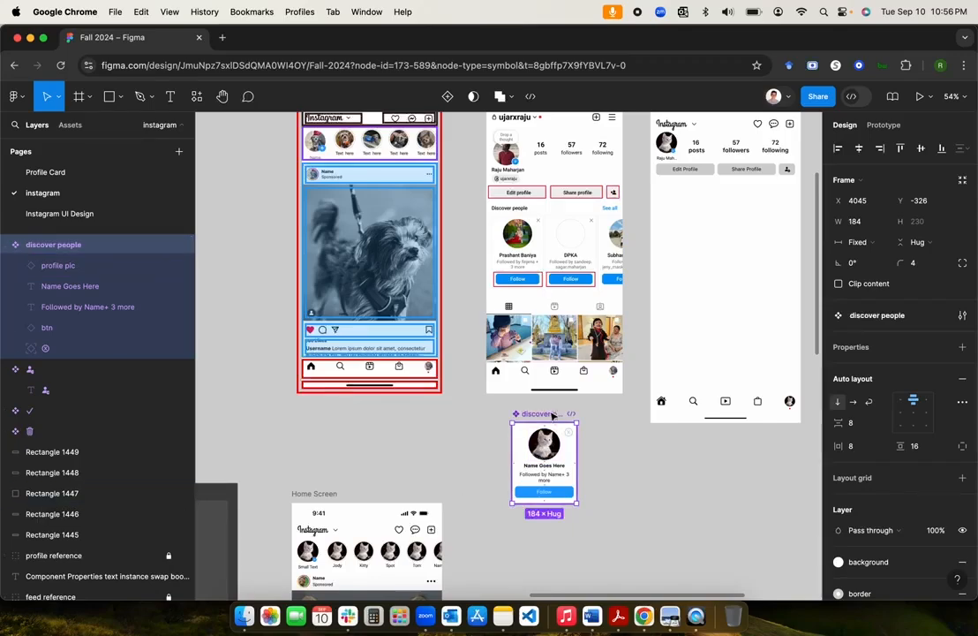
scroll(551, 415, down, 3)
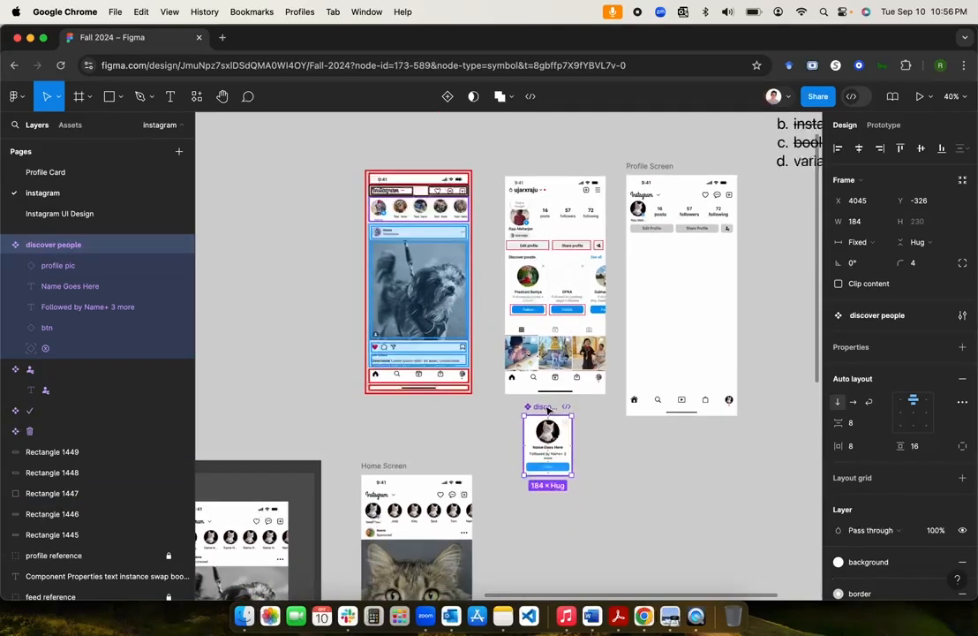
Step: Move the discover people component into the empty area of the molecules section
key(super+x)
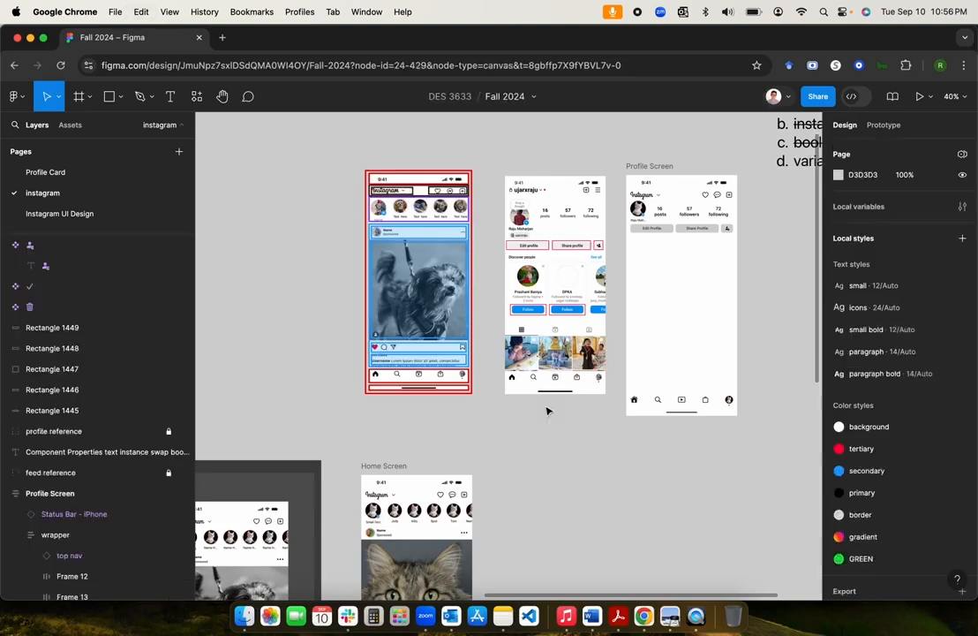
scroll(470, 450, left, 5)
scroll(470, 450, down, 3)
scroll(465, 450, left, 4)
scroll(465, 450, down, 1)
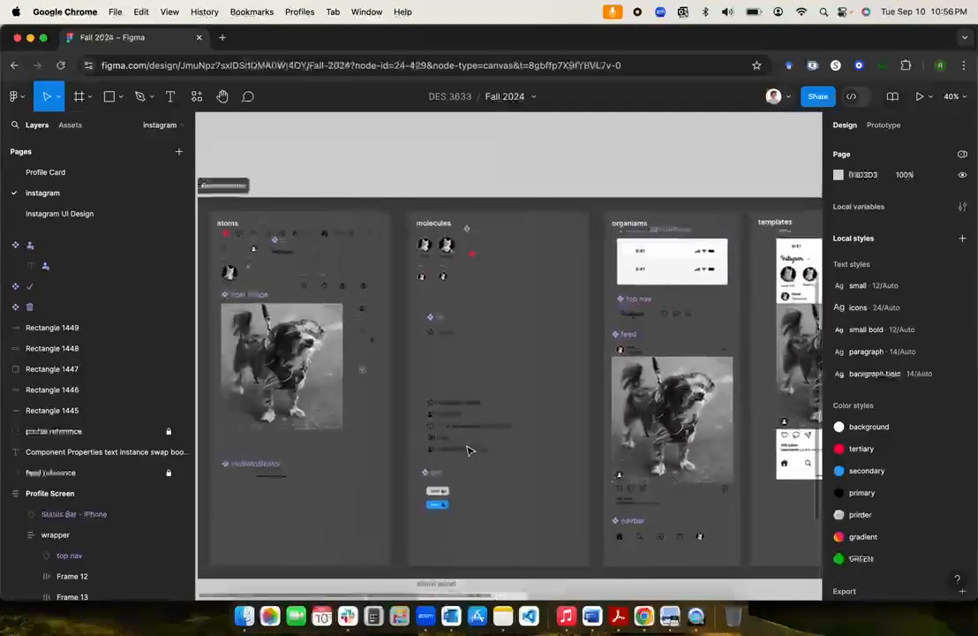
scroll(573, 353, right, 3)
scroll(574, 353, down, 2)
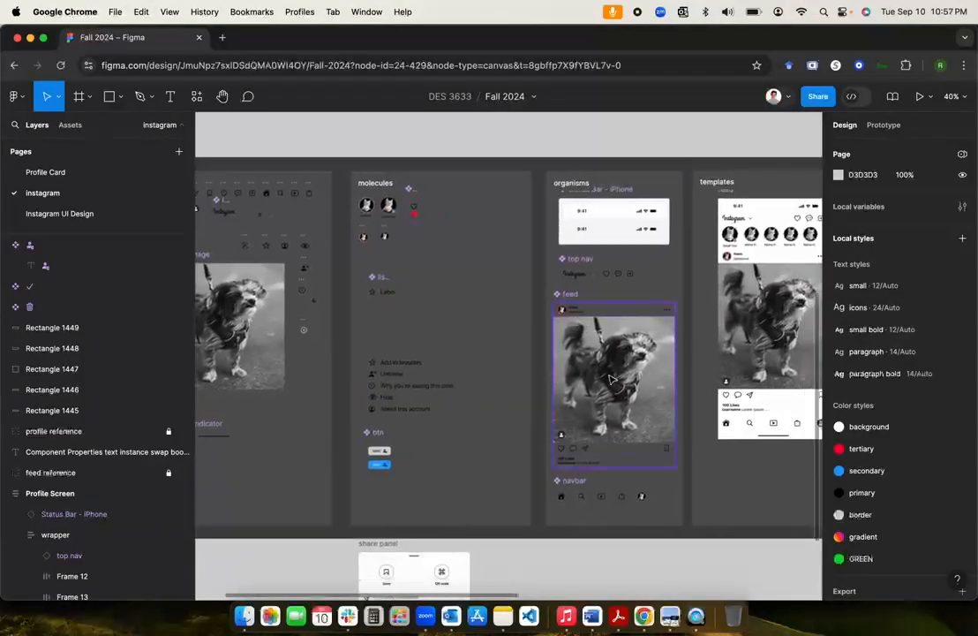
click(442, 183)
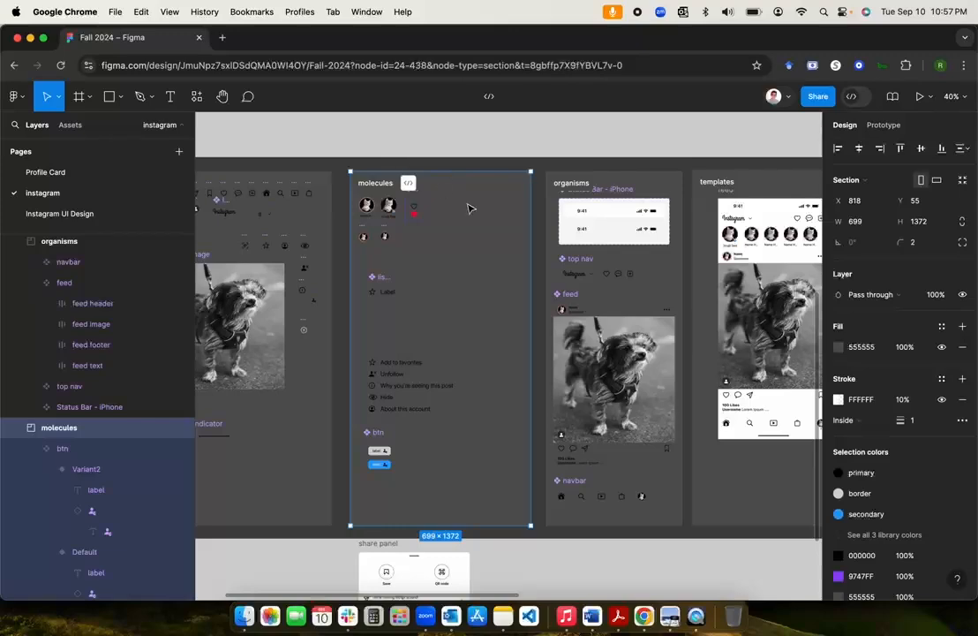
key(super+v)
drag(443, 152, 502, 340)
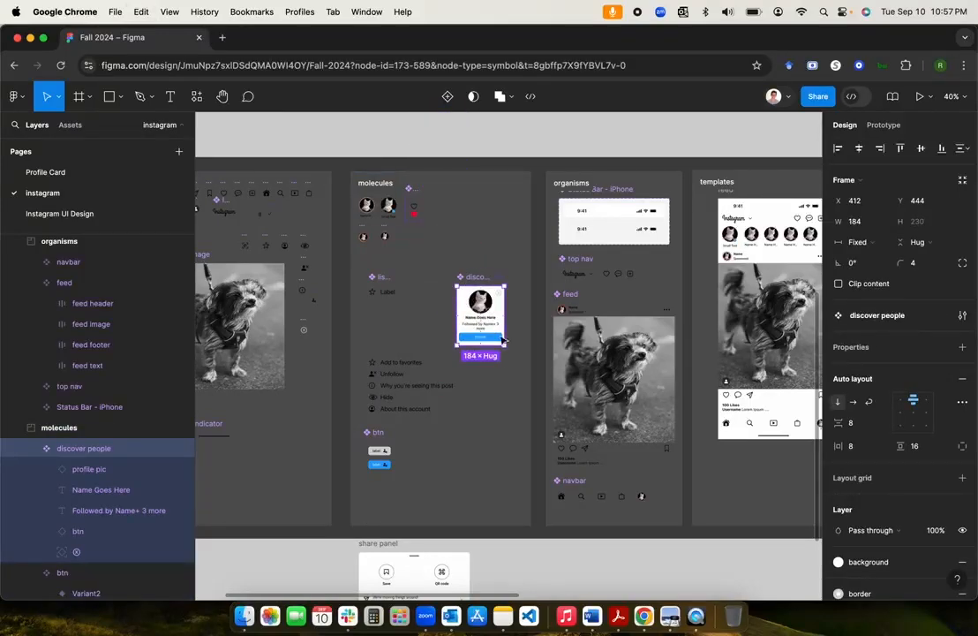
Step: Create a discover people instance and paste it into the Profile Screen
key(super+d)
drag(501, 340, 504, 458)
key(super+x)
scroll(494, 449, right, 7)
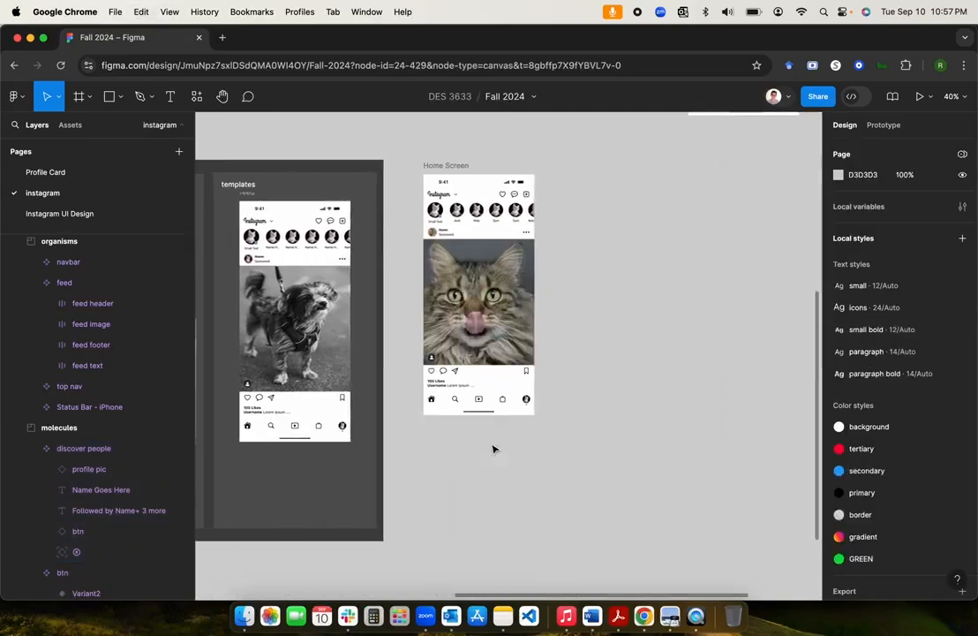
scroll(494, 448, up, 4)
scroll(494, 449, right, 3)
scroll(494, 449, up, 3)
click(561, 356)
key(super+v)
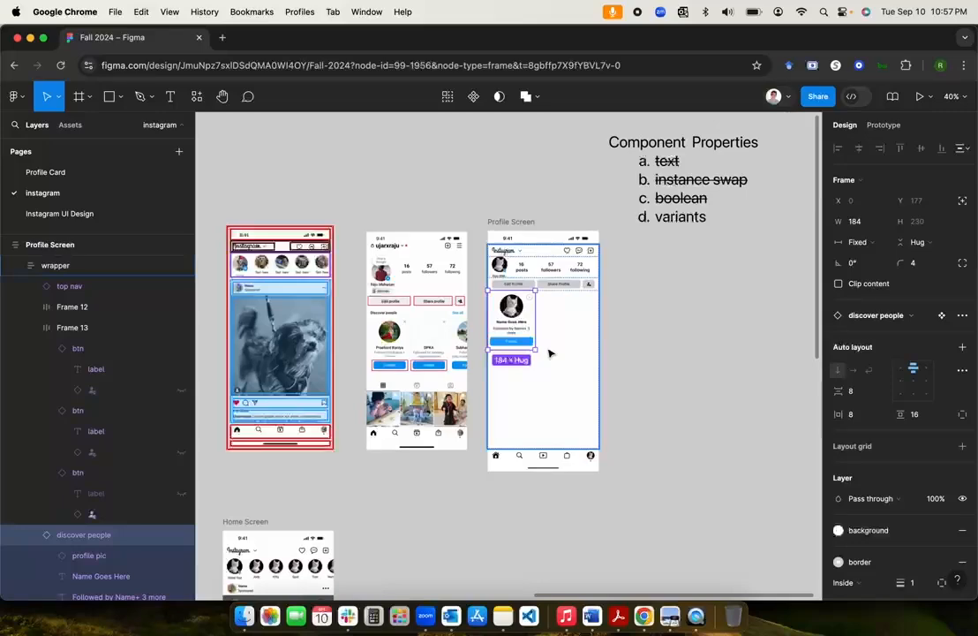
Step: Duplicate the card and wrap all three in a horizontal auto layout with gap 8
scroll(549, 353, up, 3)
scroll(549, 353, up, 1)
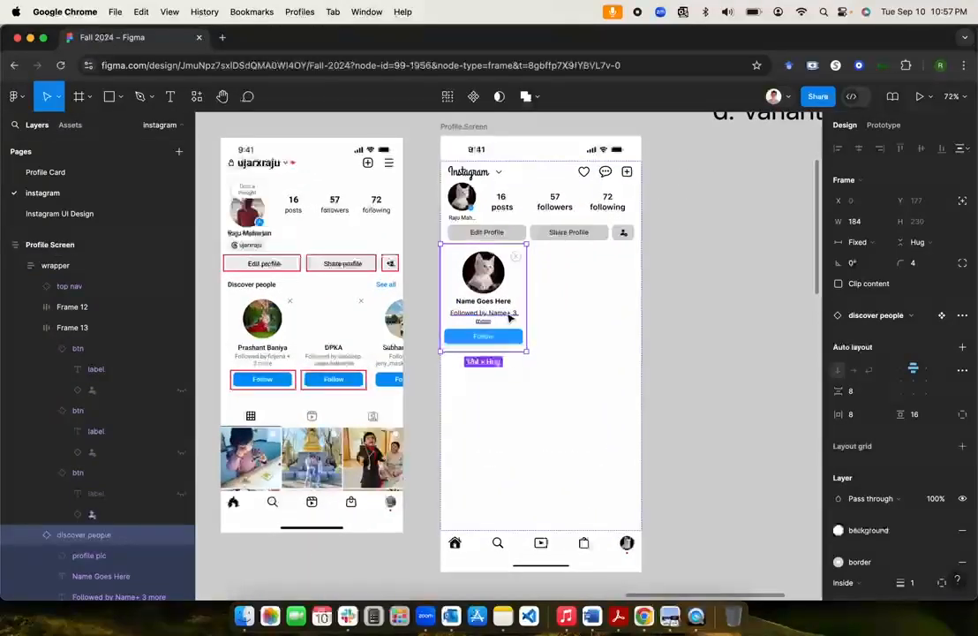
key(super+d)
key(super+d)
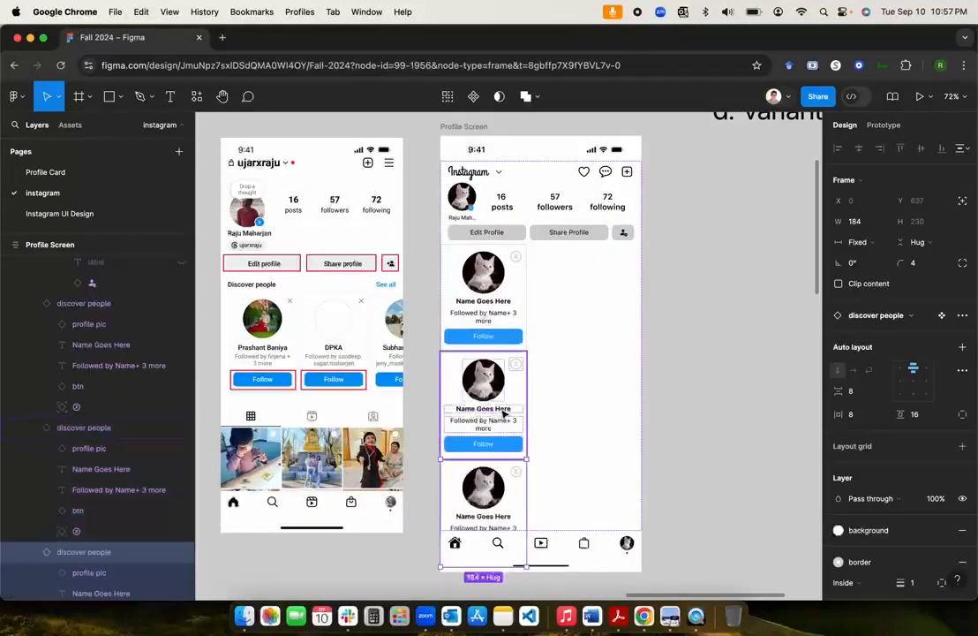
shift+click(461, 374)
shift+click(492, 325)
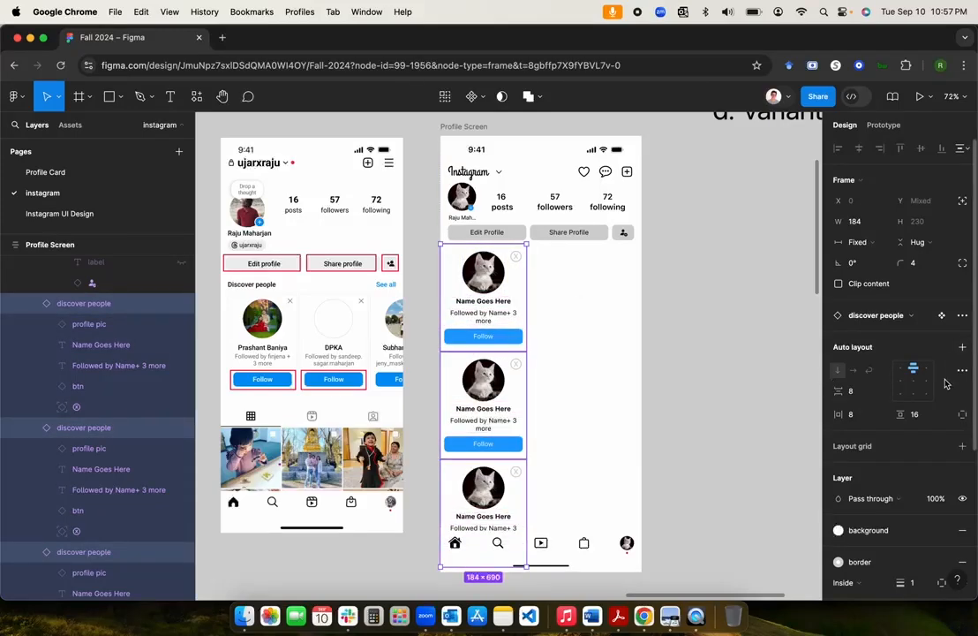
click(962, 347)
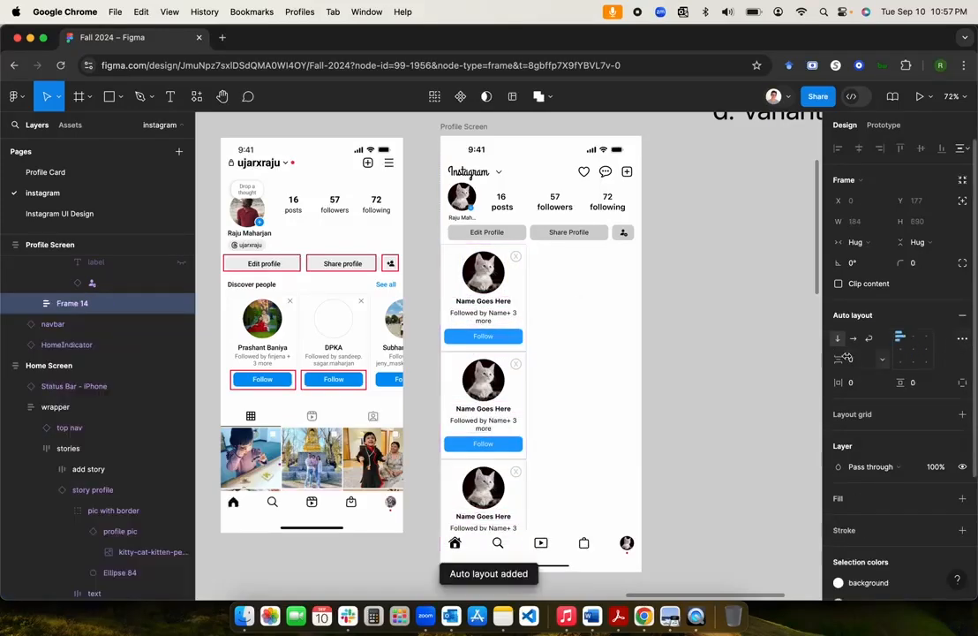
click(853, 340)
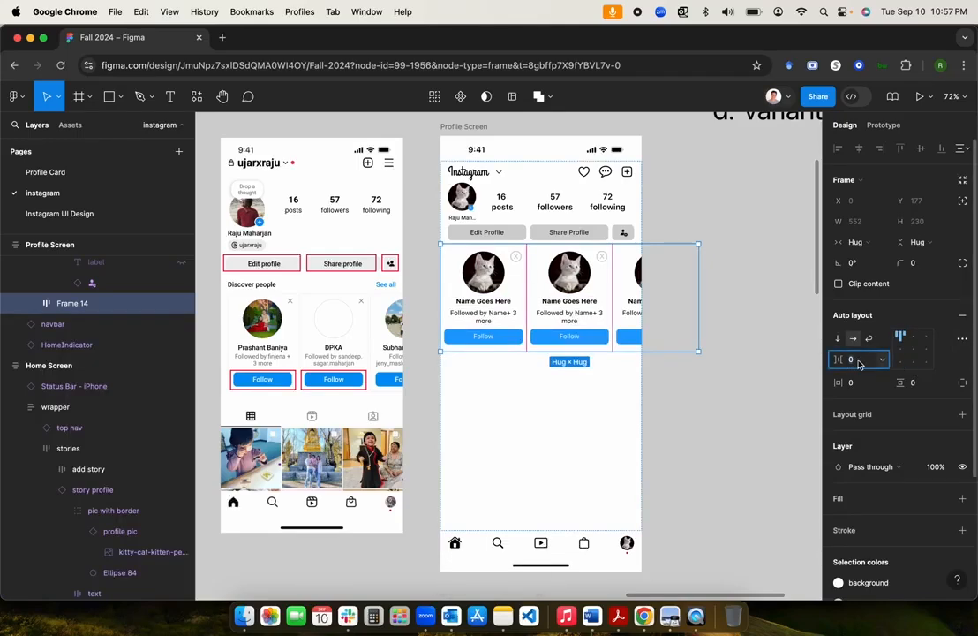
text(8)
key(Return)
Step: Set the card row's horizontal padding to 16
scroll(557, 342, left, 2)
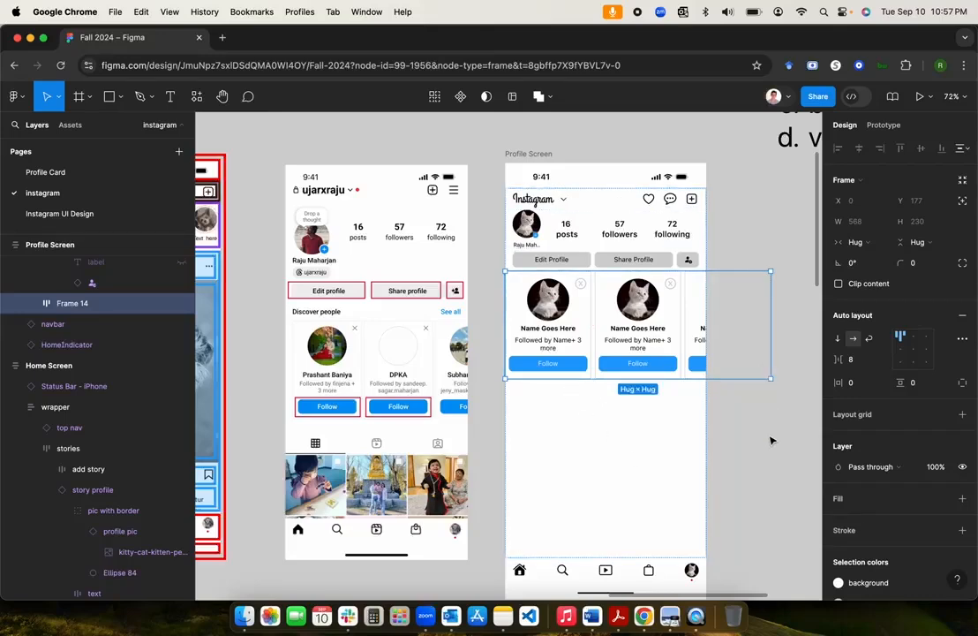
click(858, 384)
text(16)
key(Return)
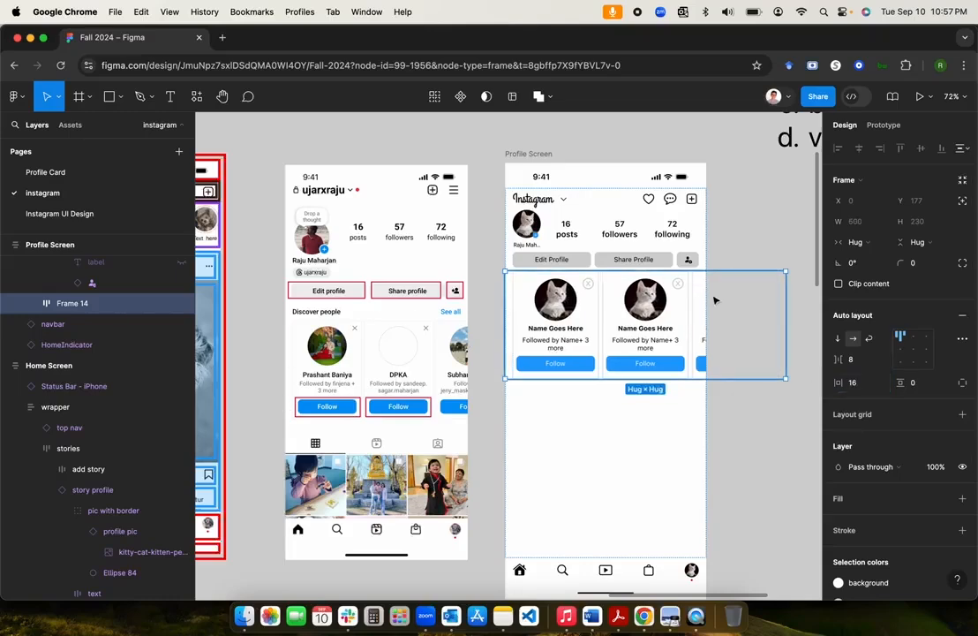
click(760, 247)
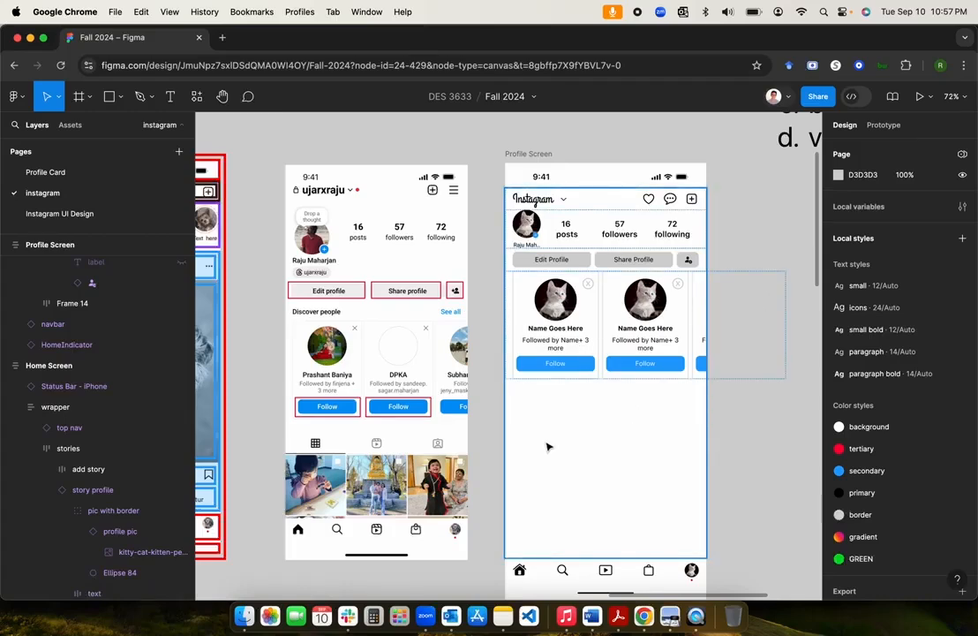
Step: Select the row of cards and zoom in on it
click(576, 323)
click(574, 321)
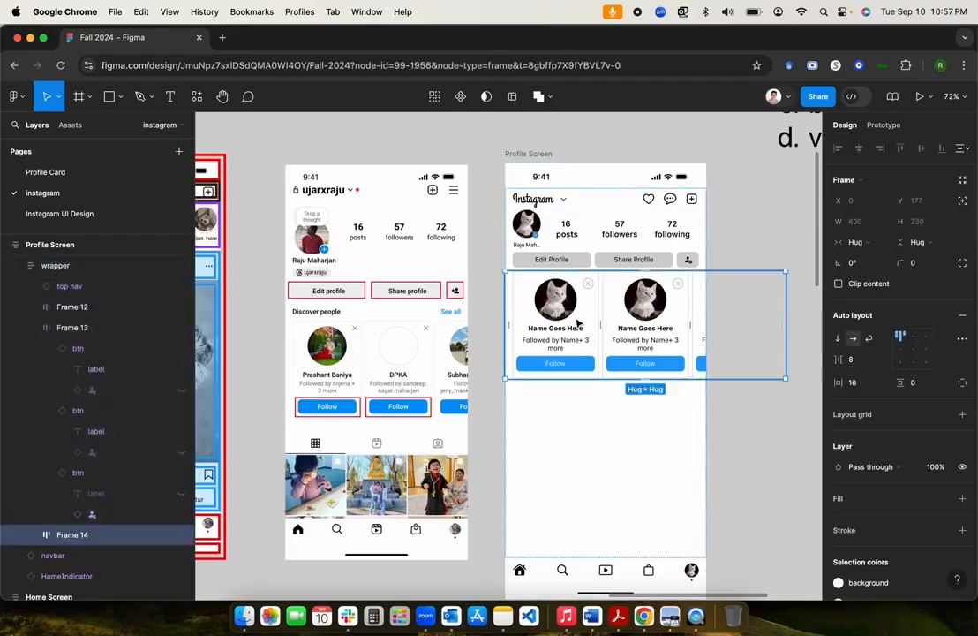
key(shift+2)
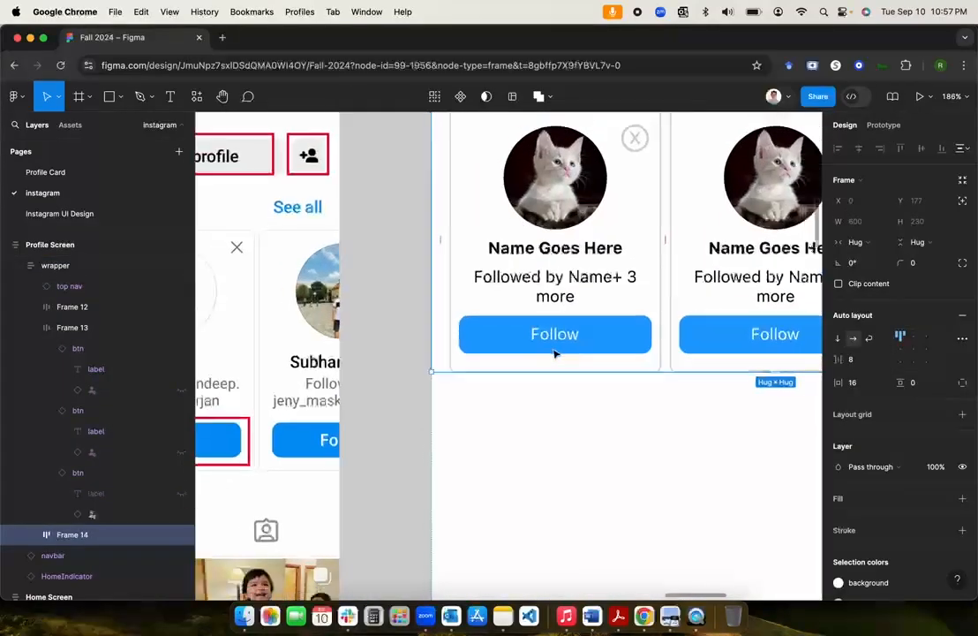
scroll(555, 350, down, 5)
scroll(554, 354, left, 8)
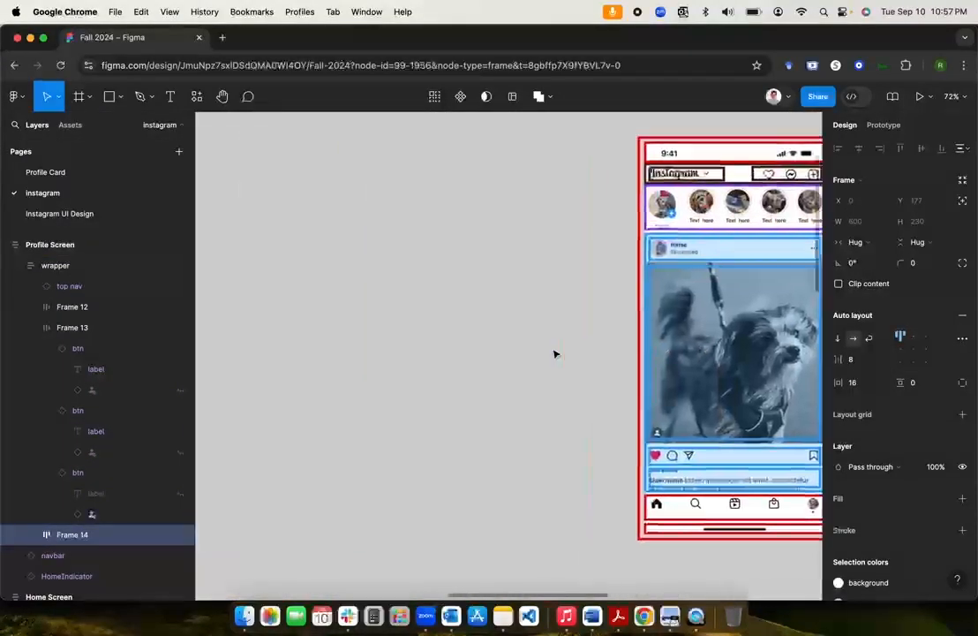
scroll(555, 354, up, 6)
scroll(555, 354, down, 1)
scroll(554, 354, left, 3)
scroll(555, 354, up, 1)
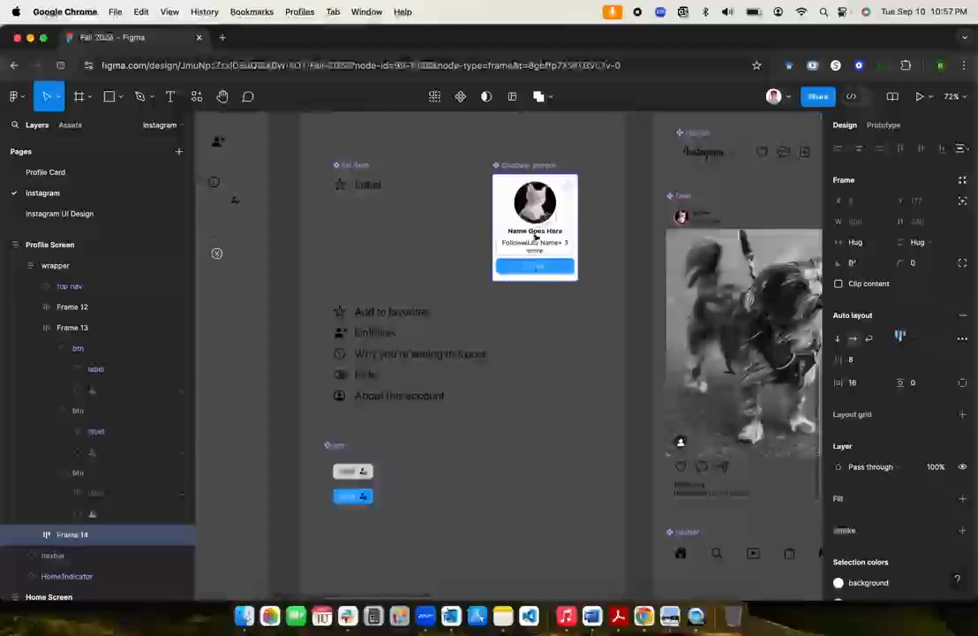
Step: Set the main discover people component's bottom padding to 8 using individual padding
click(534, 167)
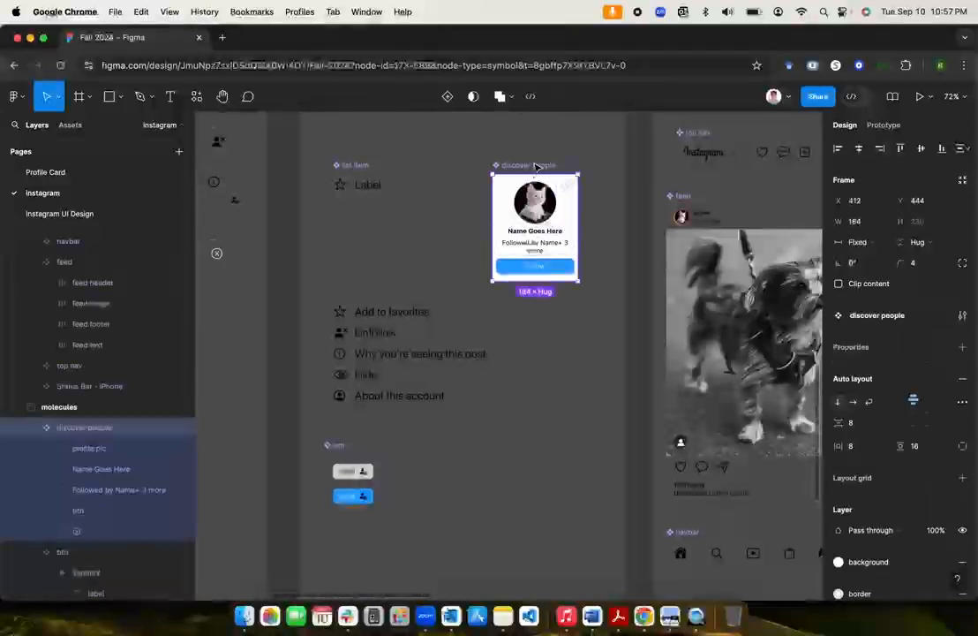
click(918, 446)
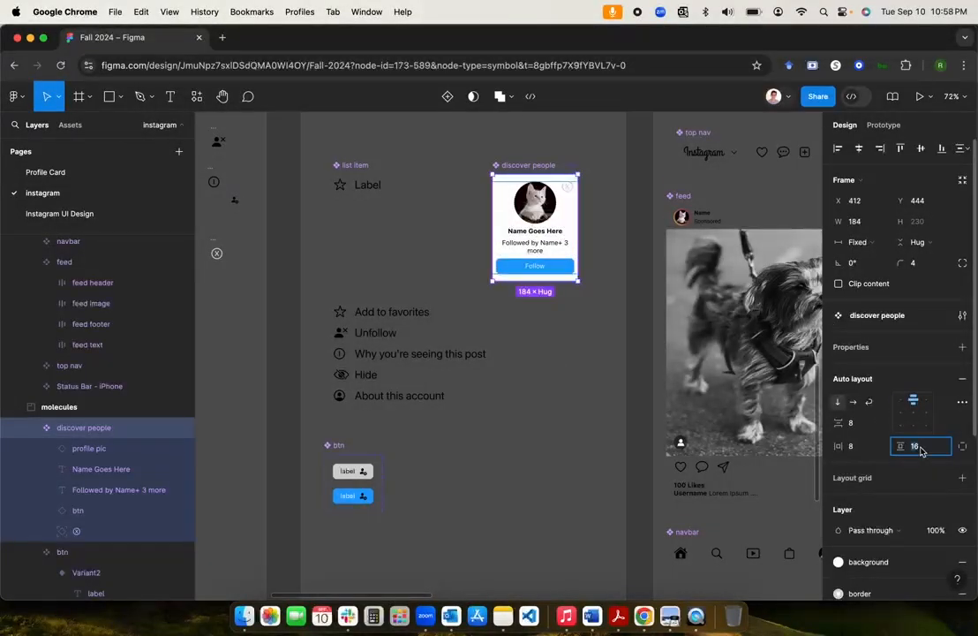
click(962, 447)
click(918, 467)
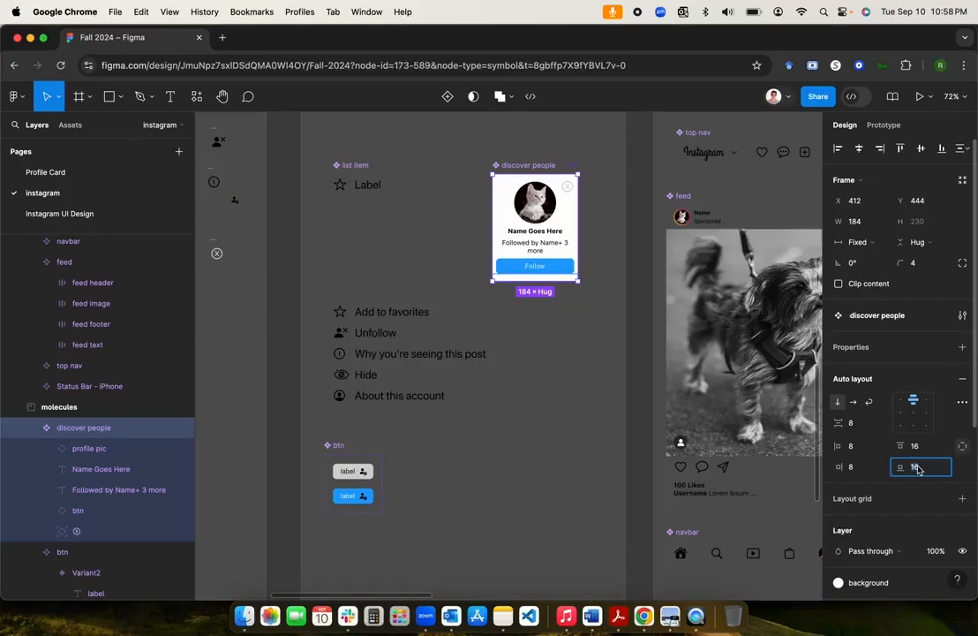
key(Return)
click(655, 400)
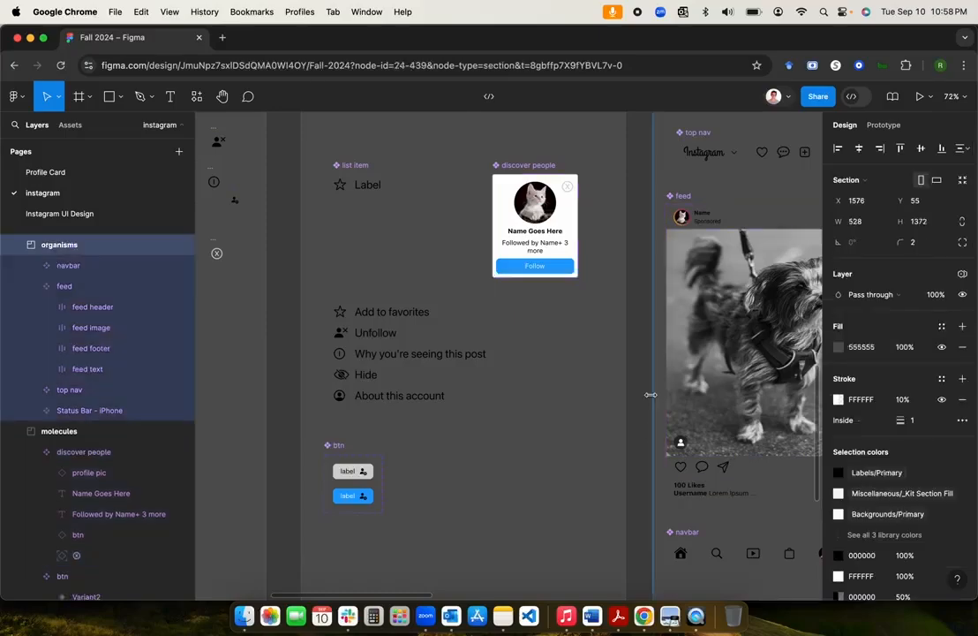
Step: Select the first discover people card instance in the Profile Screen row
scroll(654, 400, right, 8)
scroll(654, 401, down, 5)
scroll(655, 401, right, 3)
scroll(654, 400, up, 4)
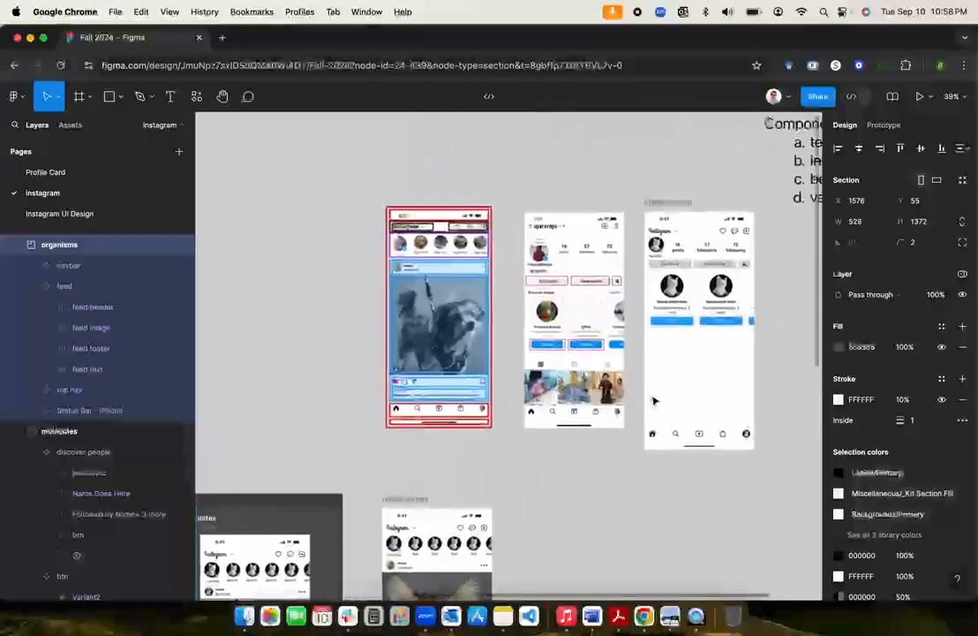
scroll(654, 400, up, 5)
scroll(655, 401, up, 5)
scroll(543, 406, down, 4)
scroll(544, 406, up, 2)
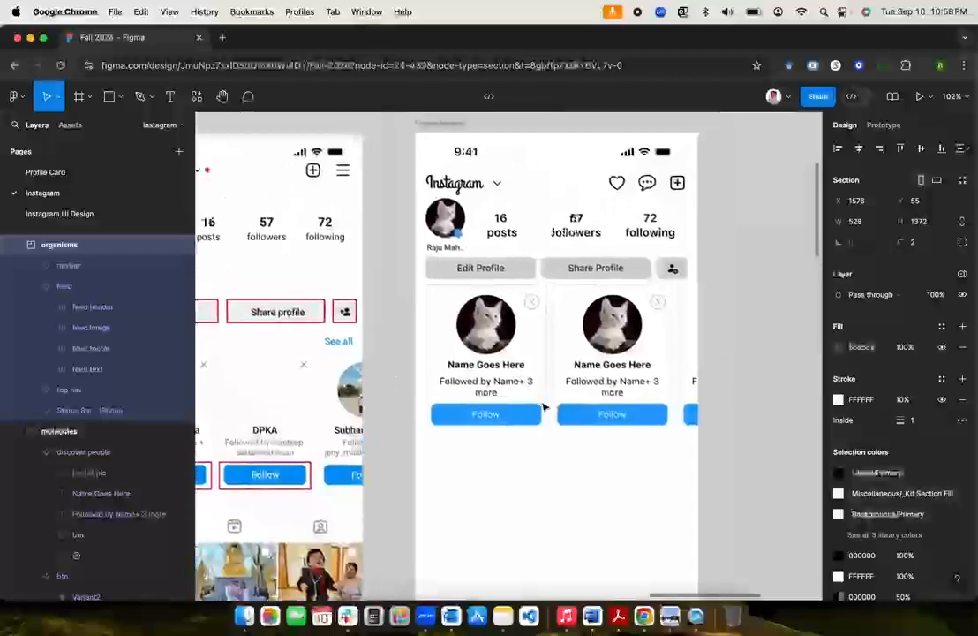
click(711, 363)
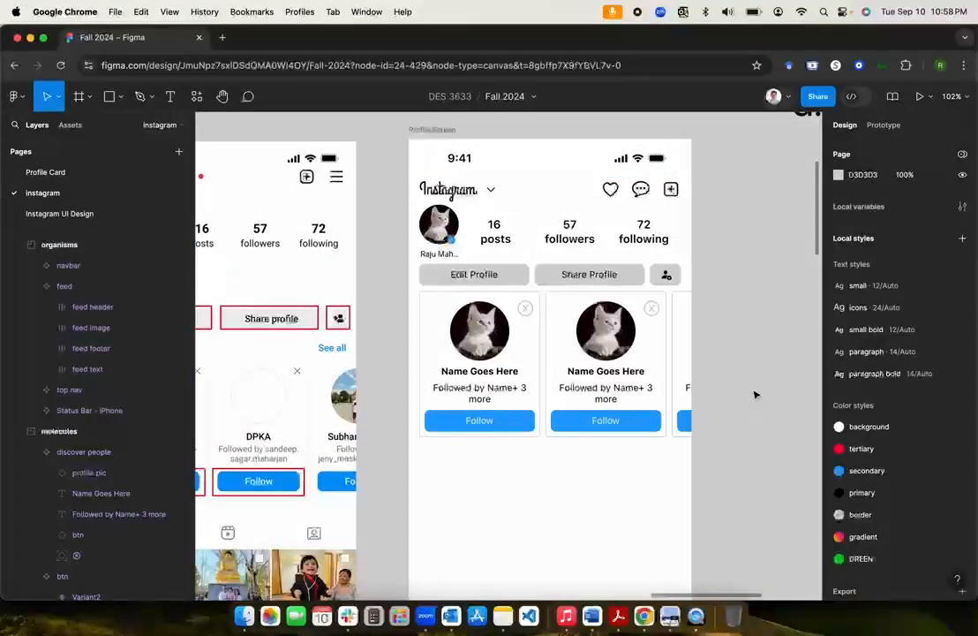
click(486, 381)
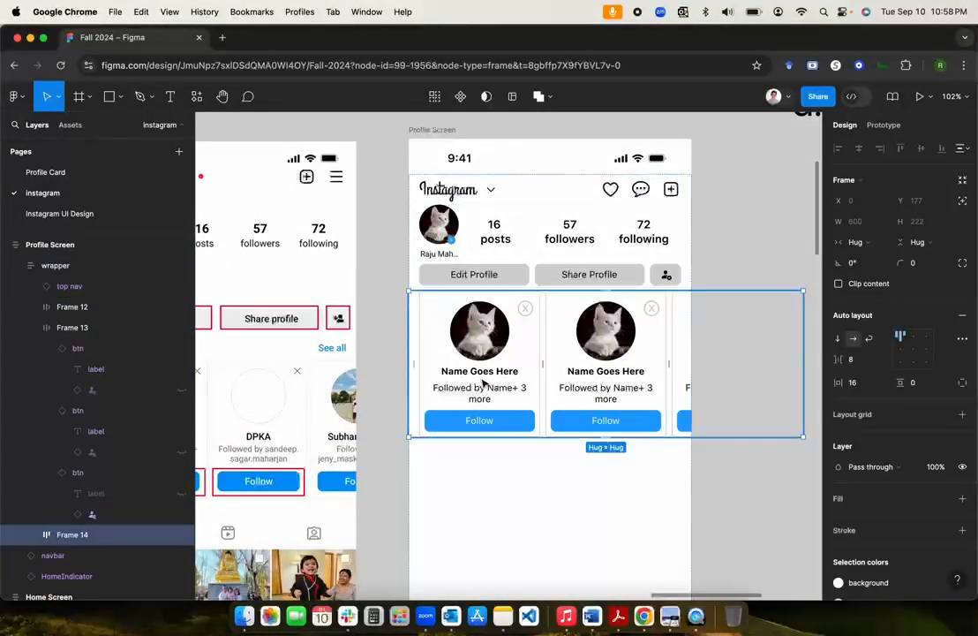
double_click(484, 381)
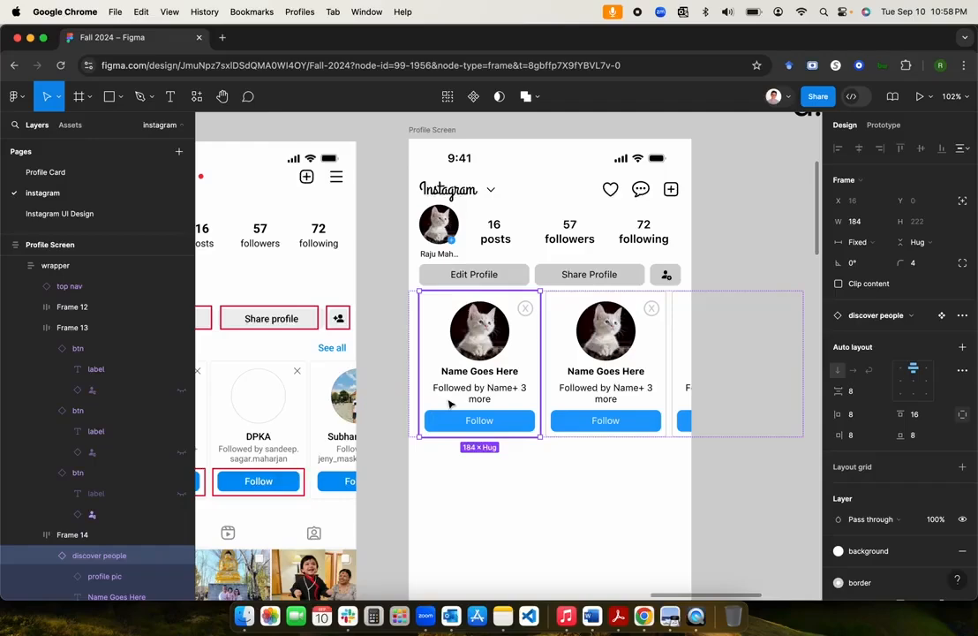
click(744, 271)
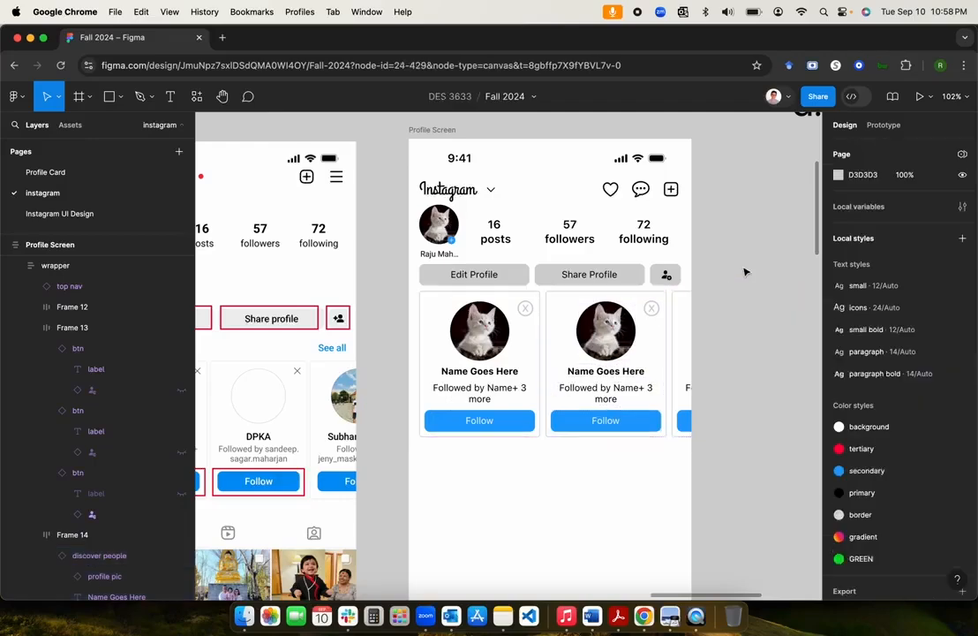
click(524, 346)
click(524, 346)
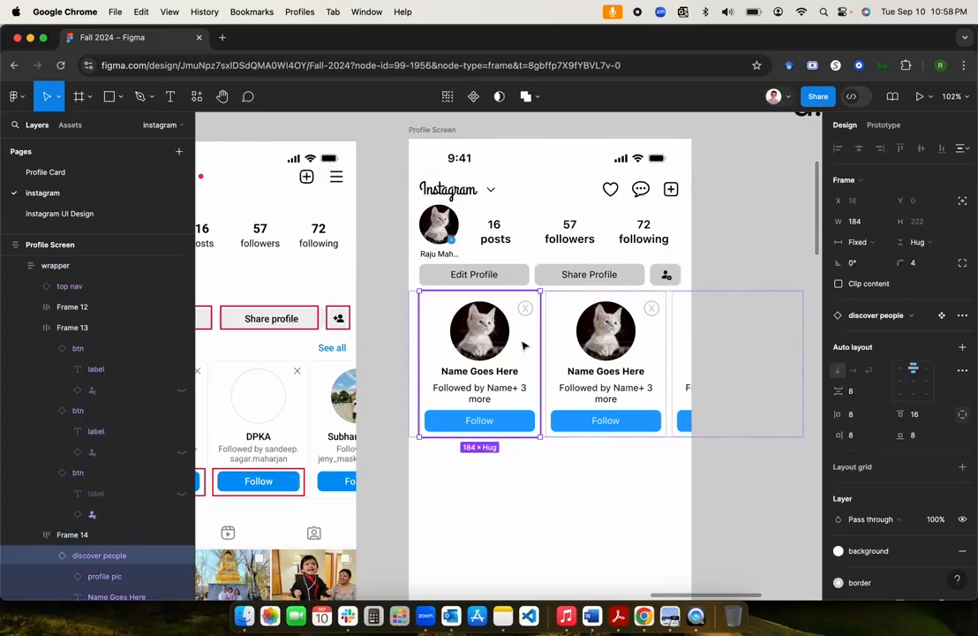
Step: From the main component, turn the Name Goes Here text into a 'Change Name' property
right_click(481, 389)
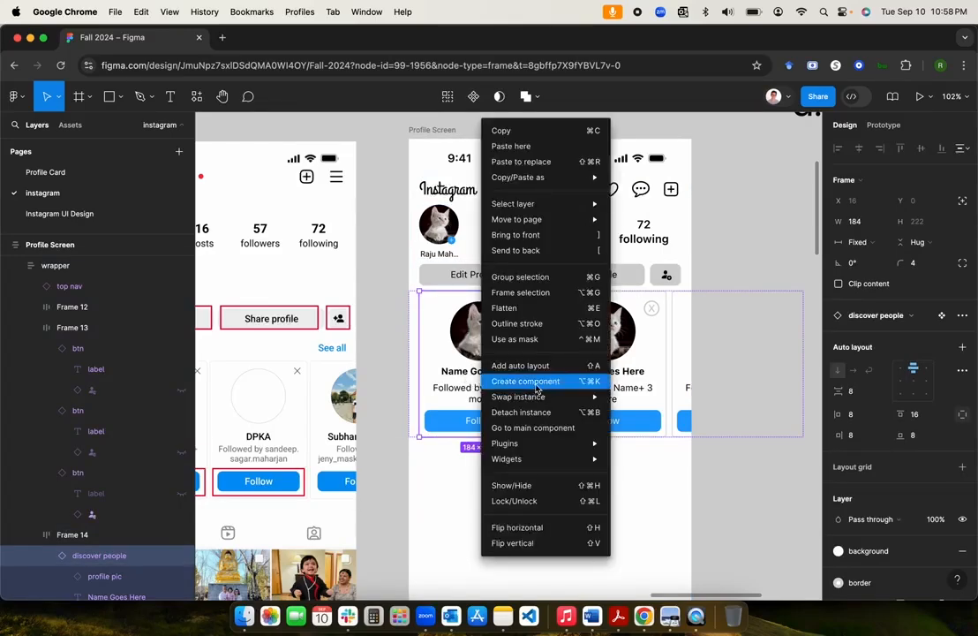
click(597, 428)
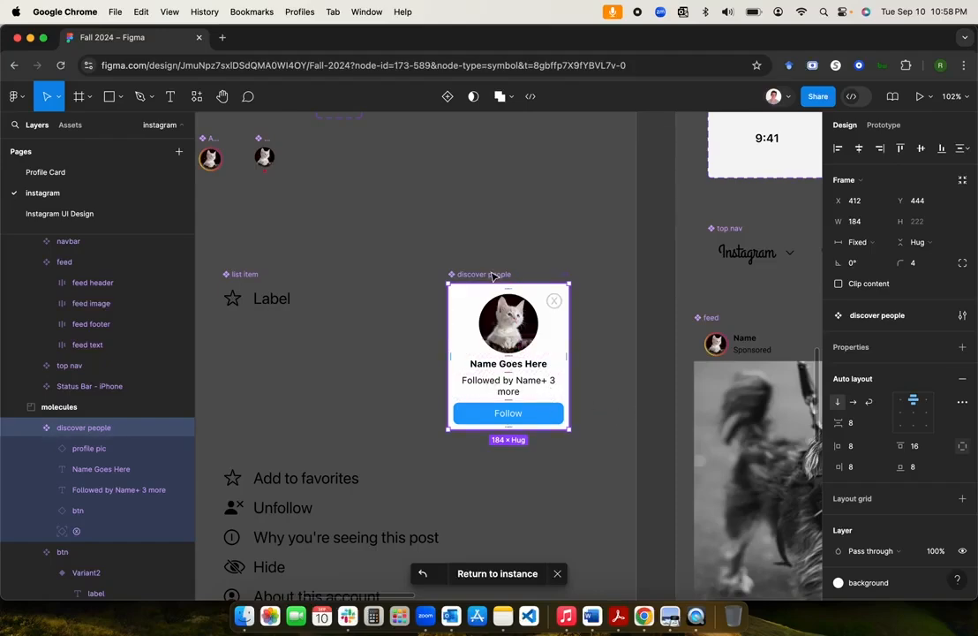
click(101, 469)
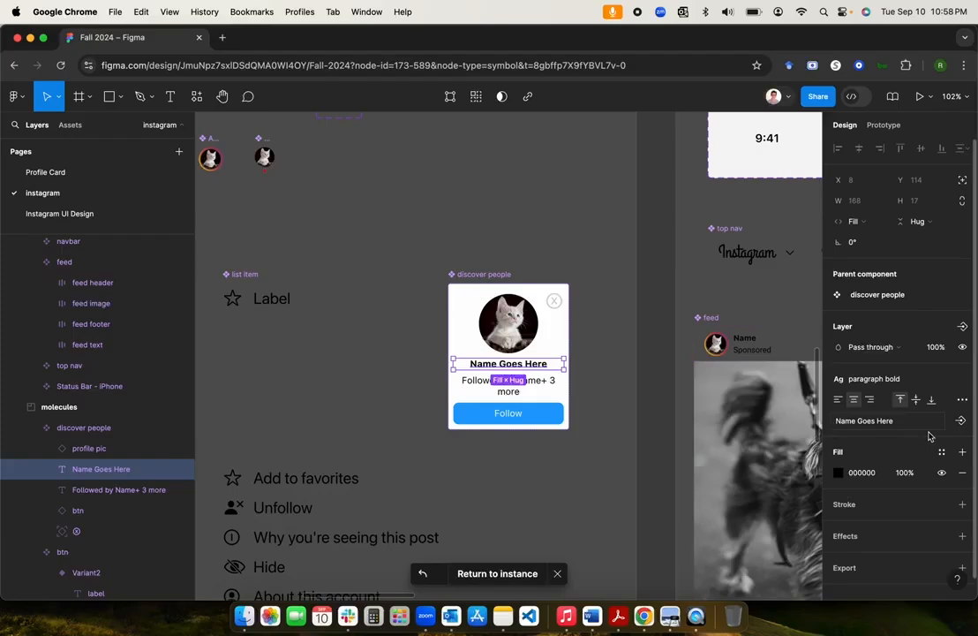
click(961, 421)
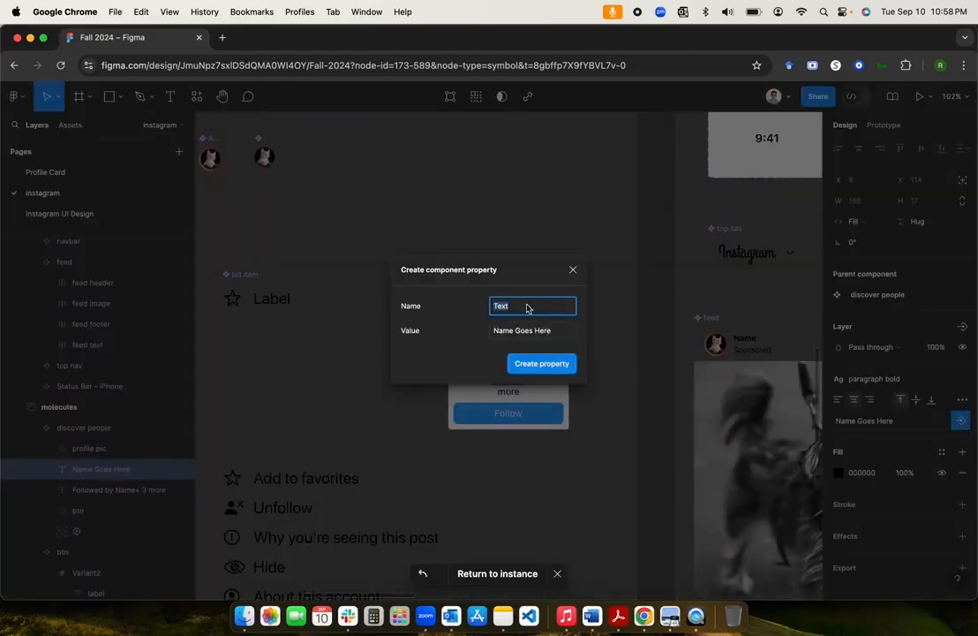
text(Change Name)
click(544, 362)
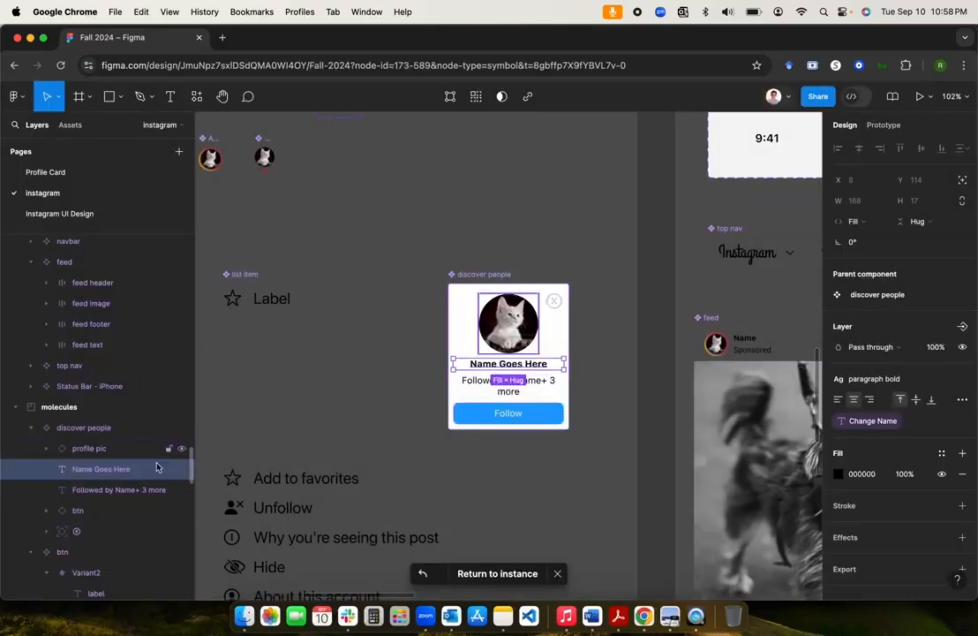
Step: Make the follower line a 'Change Followed by' text property with default 'Followed by ...'
click(93, 491)
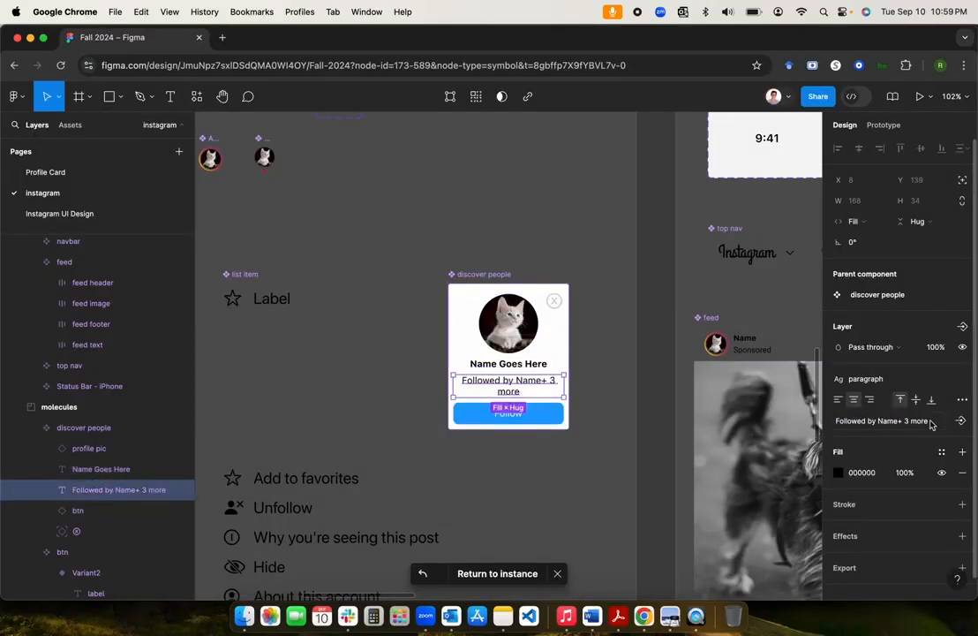
click(962, 423)
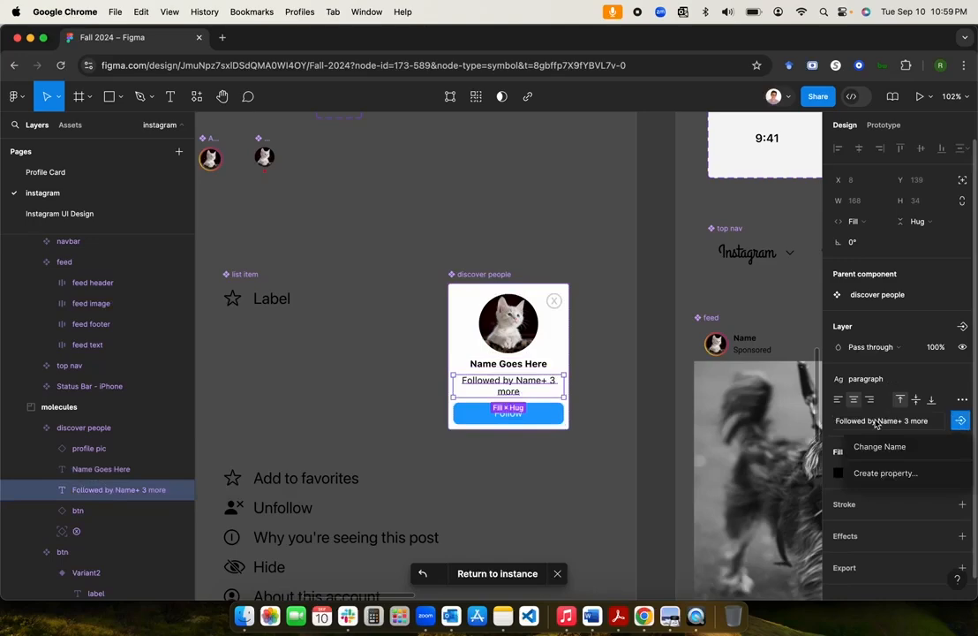
click(883, 473)
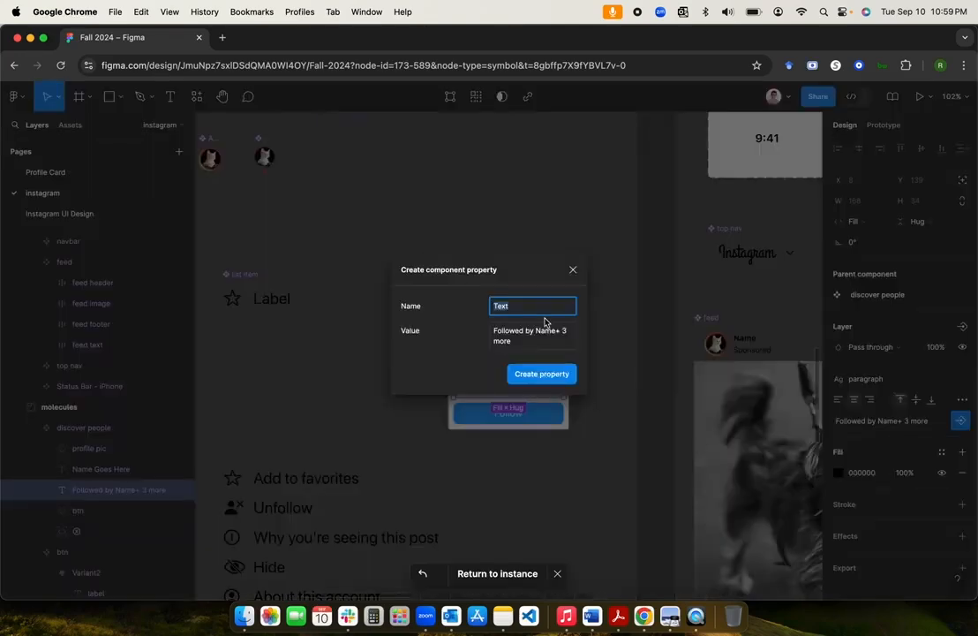
text(C)
text(hange Followed by)
click(534, 332)
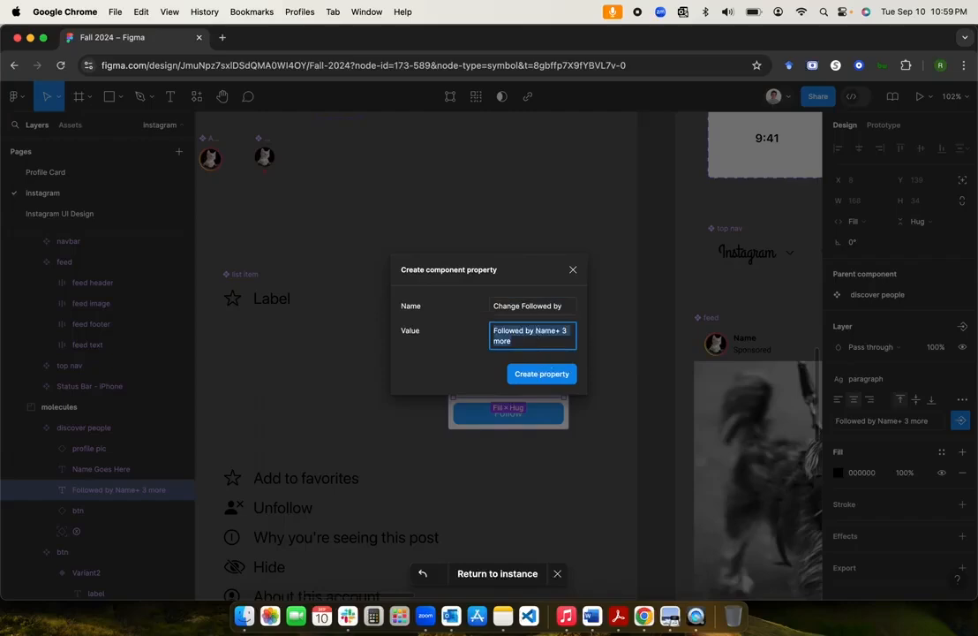
drag(535, 332, 511, 341)
key(BackSpace)
click(548, 364)
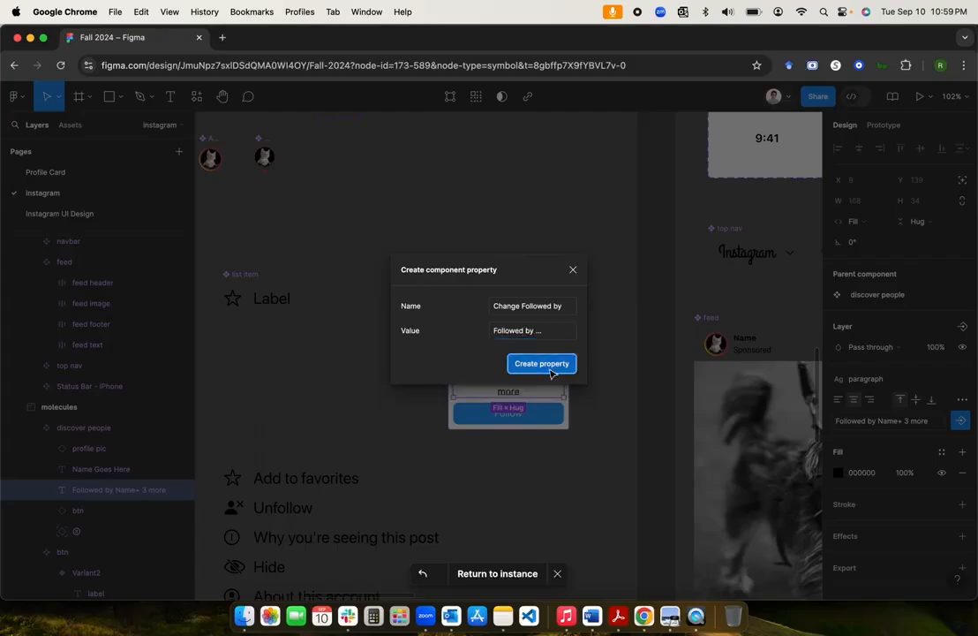
click(629, 425)
Step: Select the first discover-people card on Profile Screen and set its Change Name property to a person's name
scroll(559, 388, down, 5)
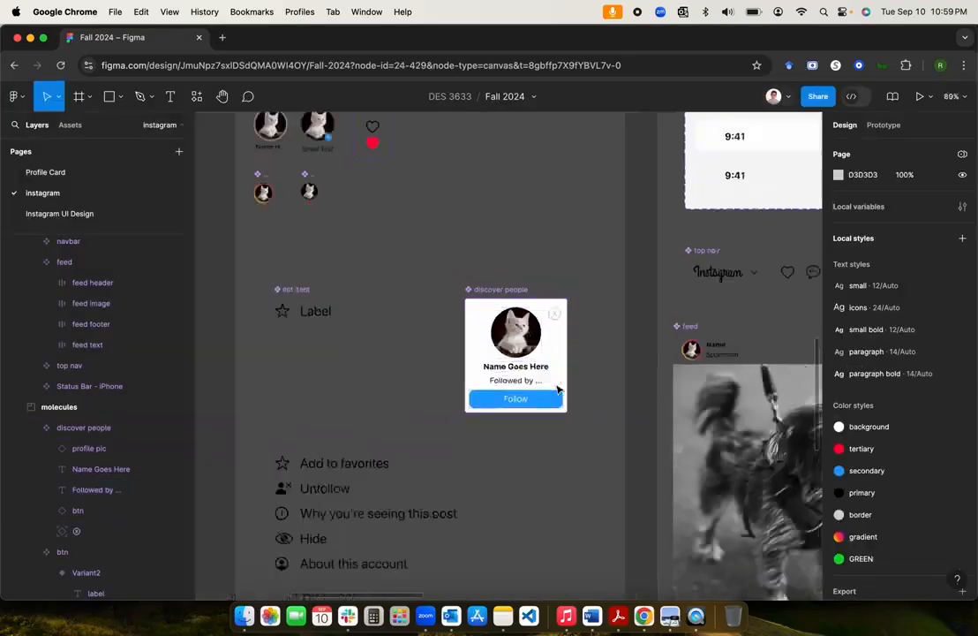
scroll(558, 389, right, 3)
scroll(558, 388, up, 5)
scroll(558, 388, right, 10)
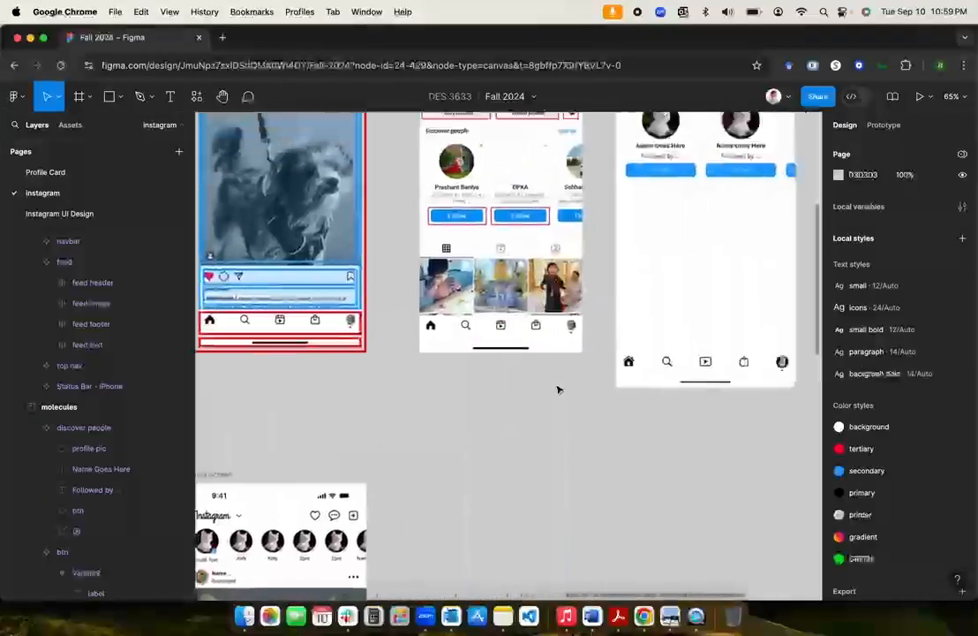
scroll(558, 388, up, 3)
scroll(557, 389, left, 1)
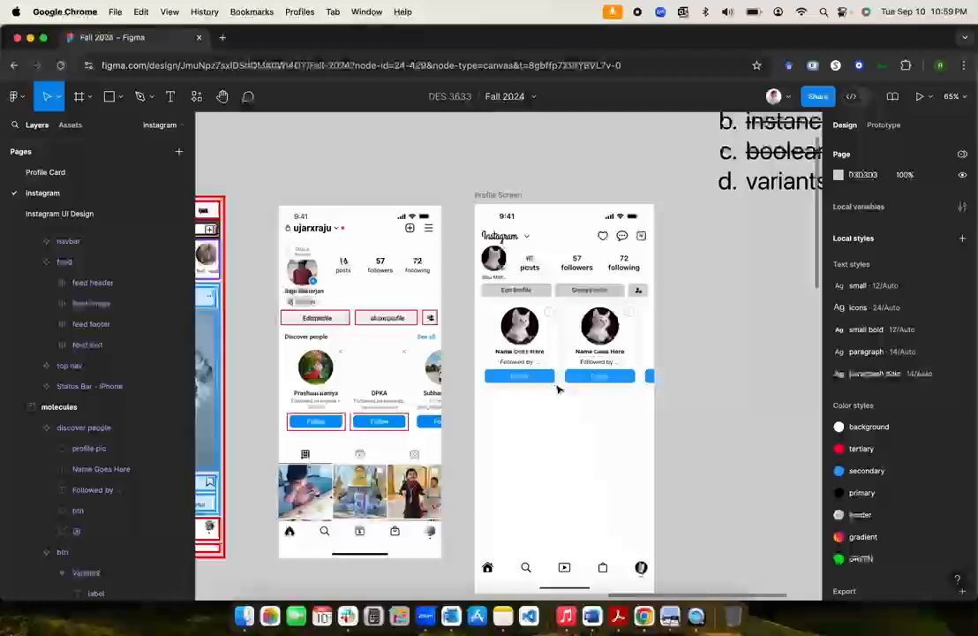
double_click(520, 353)
scroll(521, 356, up, 5)
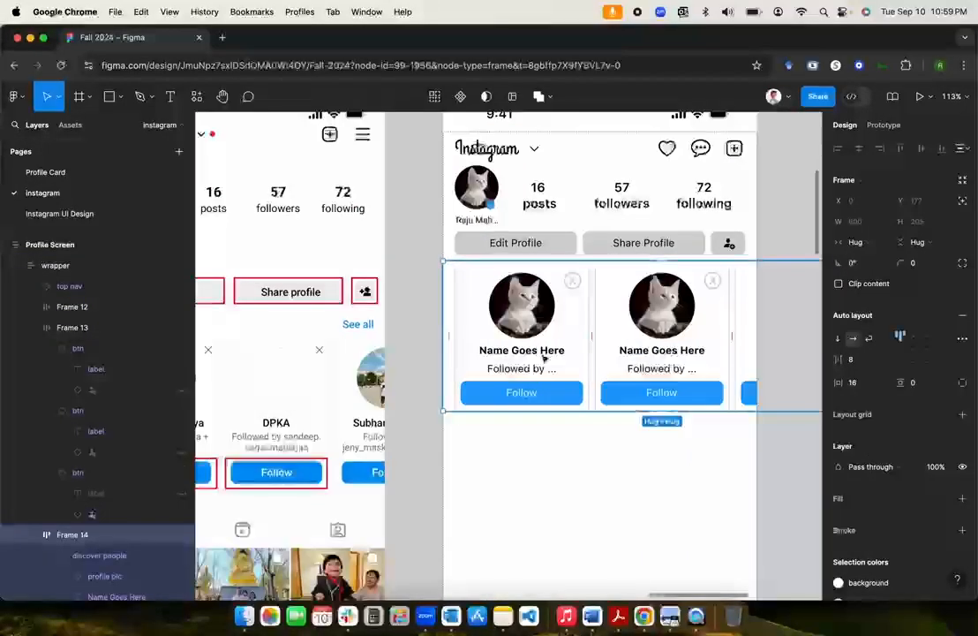
click(518, 355)
click(922, 336)
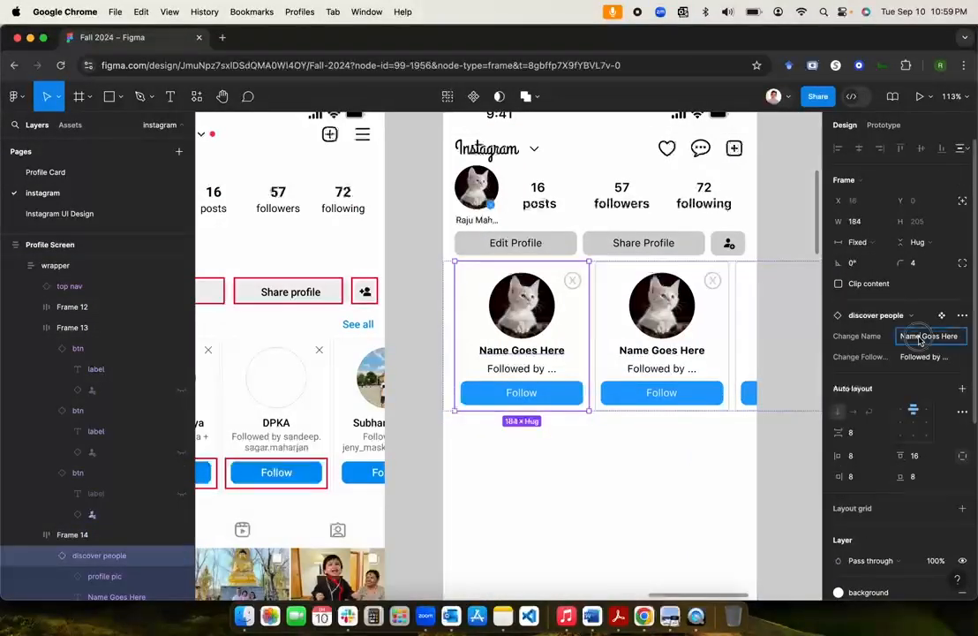
scroll(559, 393, left, 5)
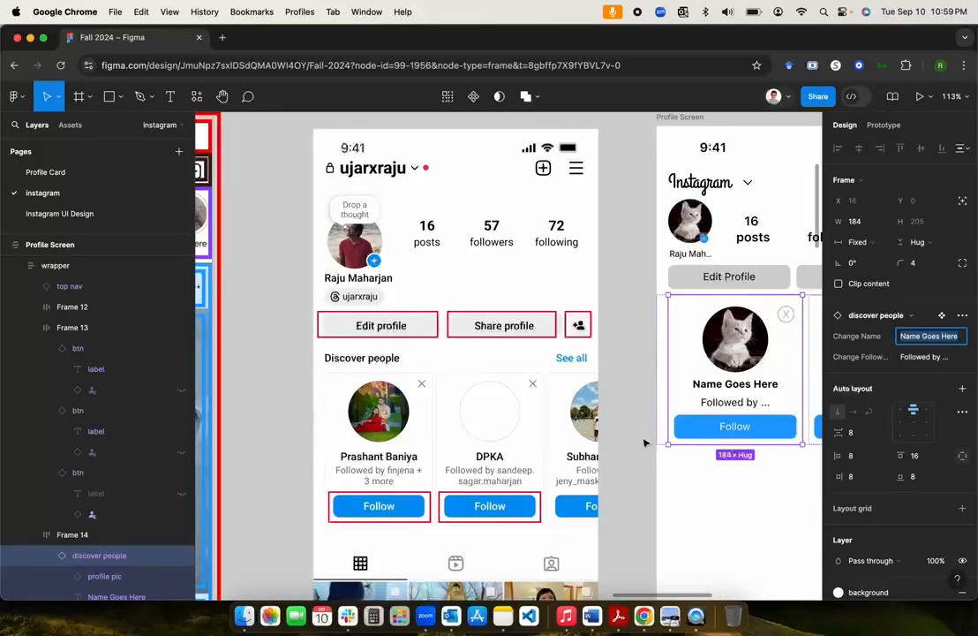
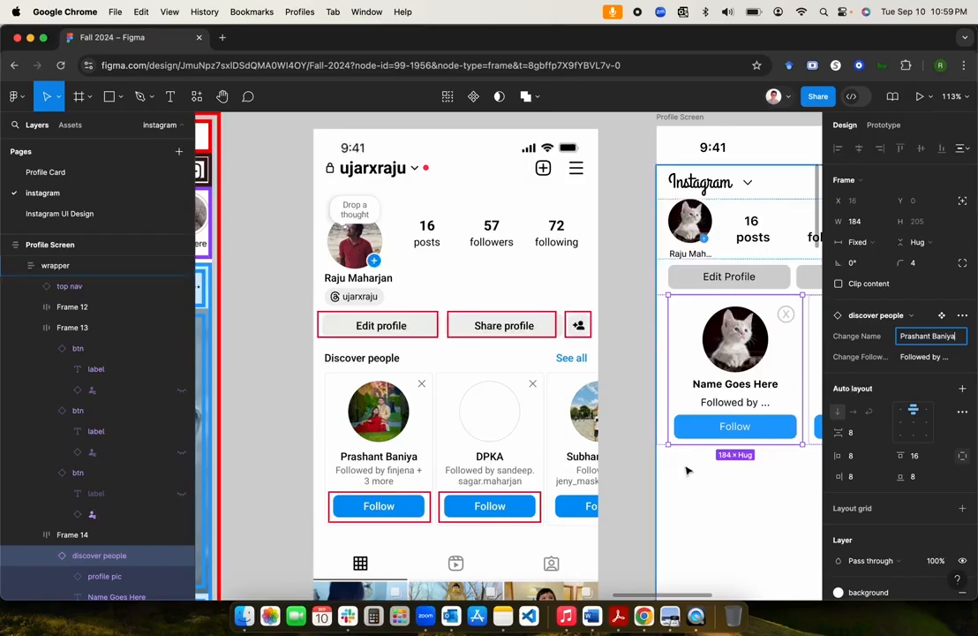
Step: Set the first card's Change Followed by property to a 'Followed by …' line naming another user
click(928, 357)
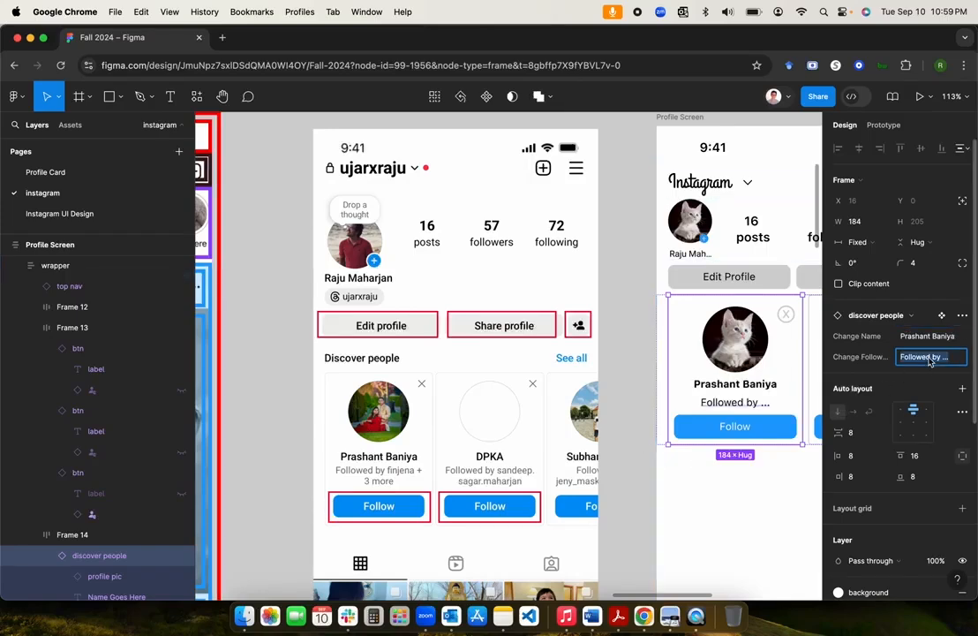
text(F)
text(ollowed by finjena+3 more)
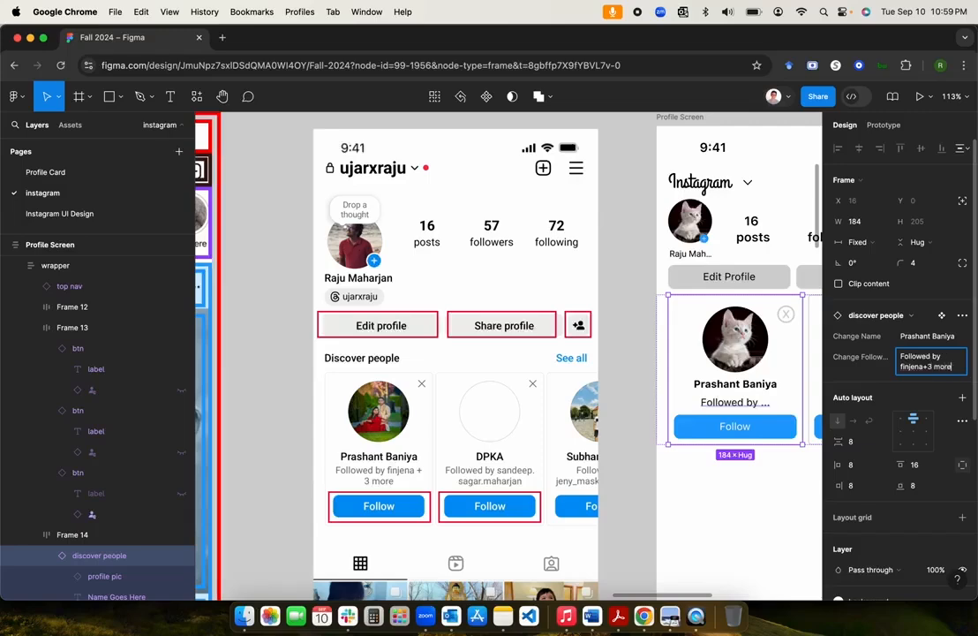
key(Return)
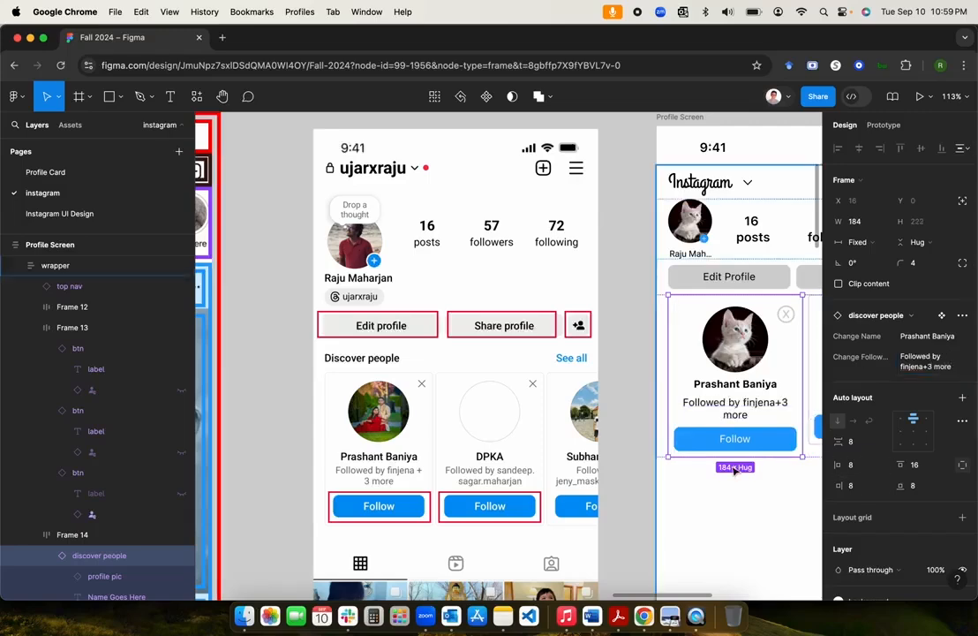
Step: Give the second card a username in Change Name and its own 'Followed by …' line naming a user
scroll(735, 470, right, 3)
scroll(736, 470, up, 1)
click(735, 450)
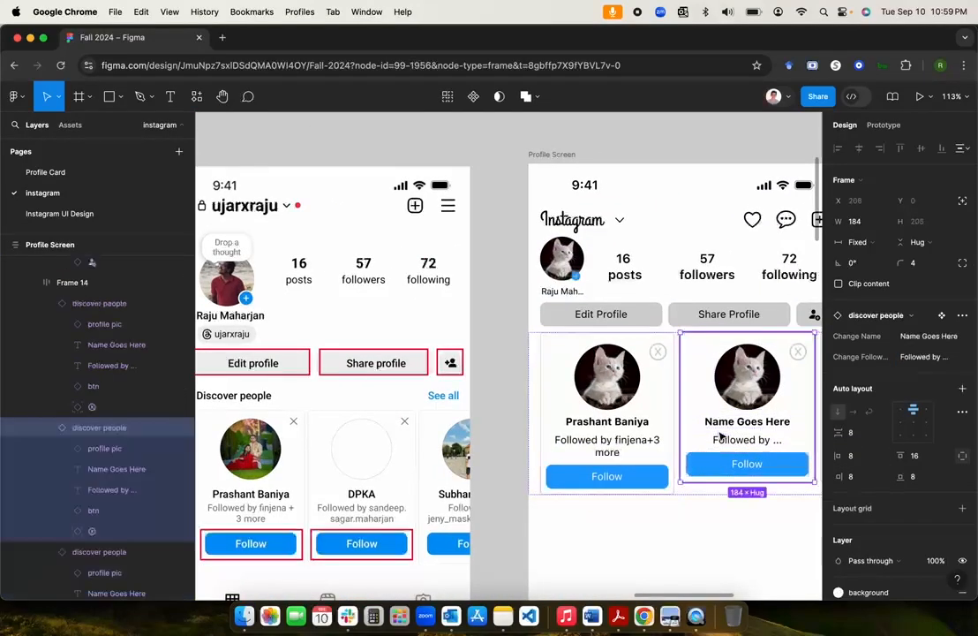
click(920, 344)
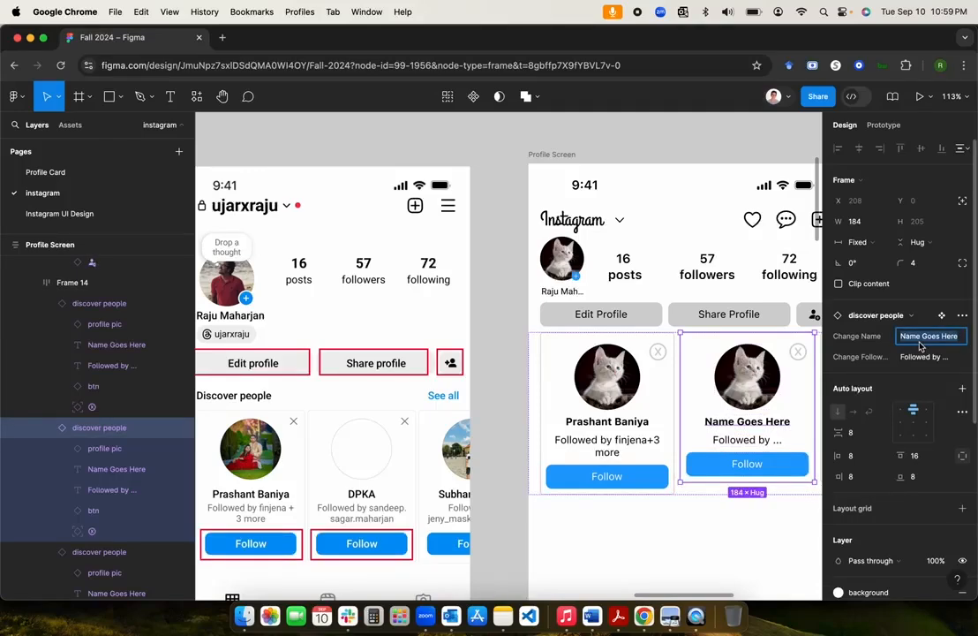
text(DPKA)
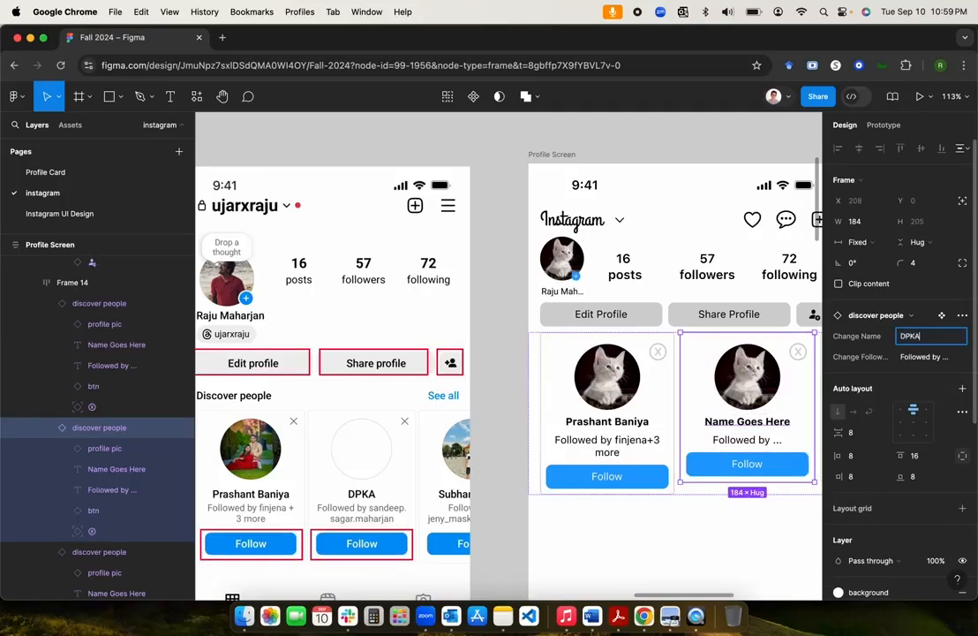
click(934, 356)
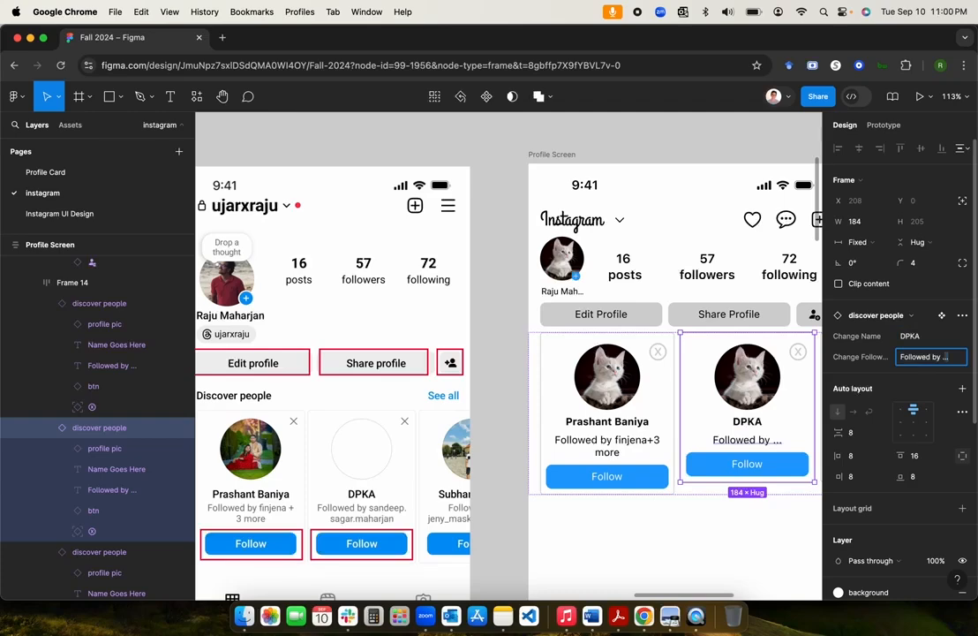
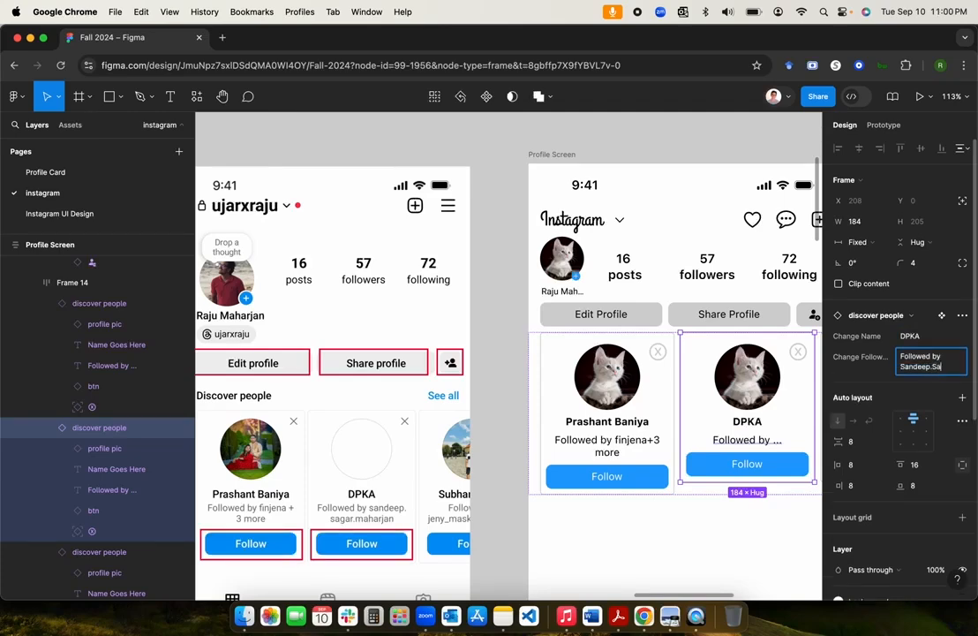
key(Return)
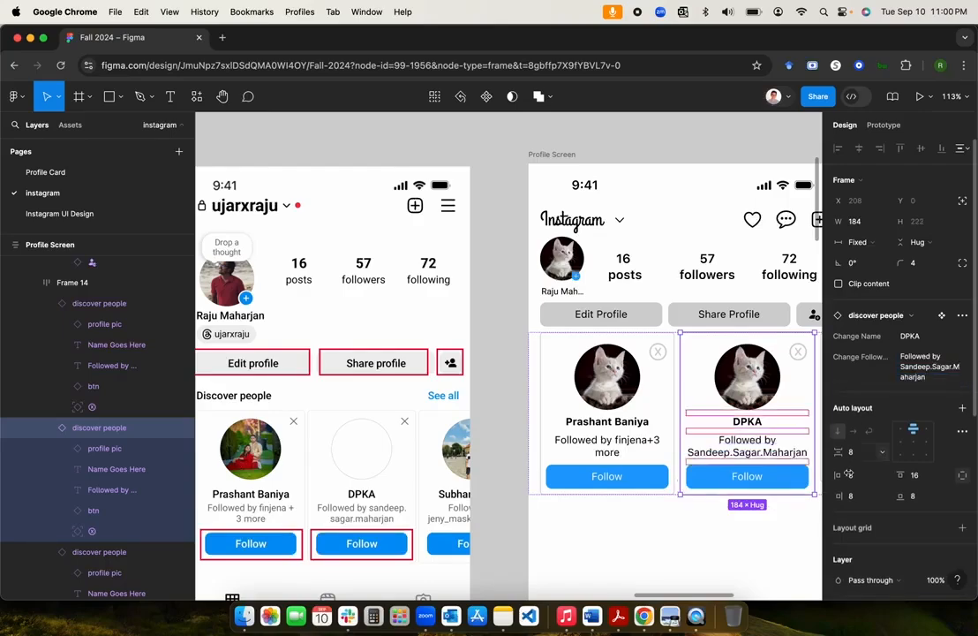
click(645, 527)
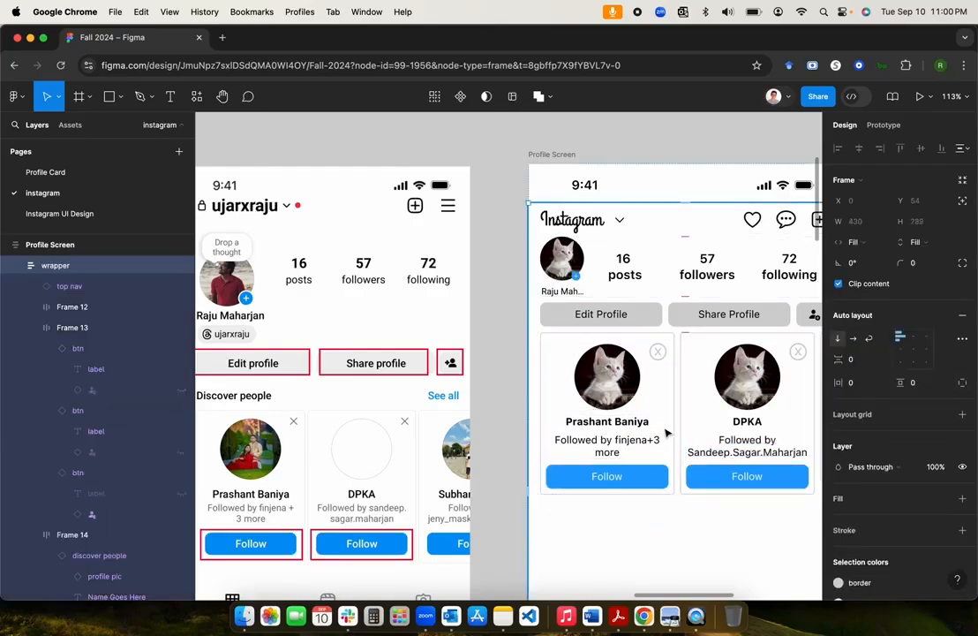
scroll(667, 431, down, 5)
scroll(666, 433, up, 4)
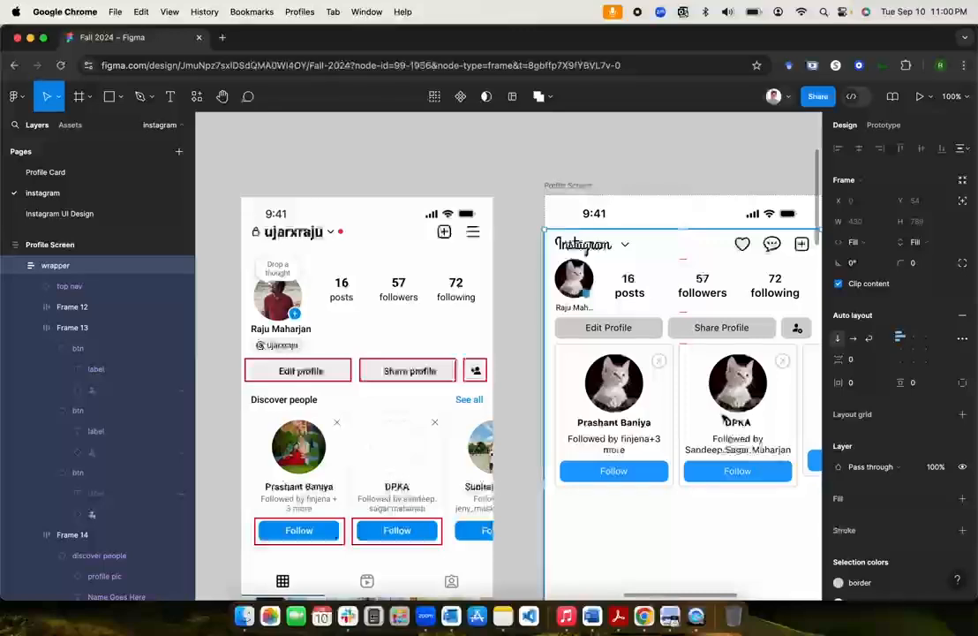
scroll(616, 421, right, 3)
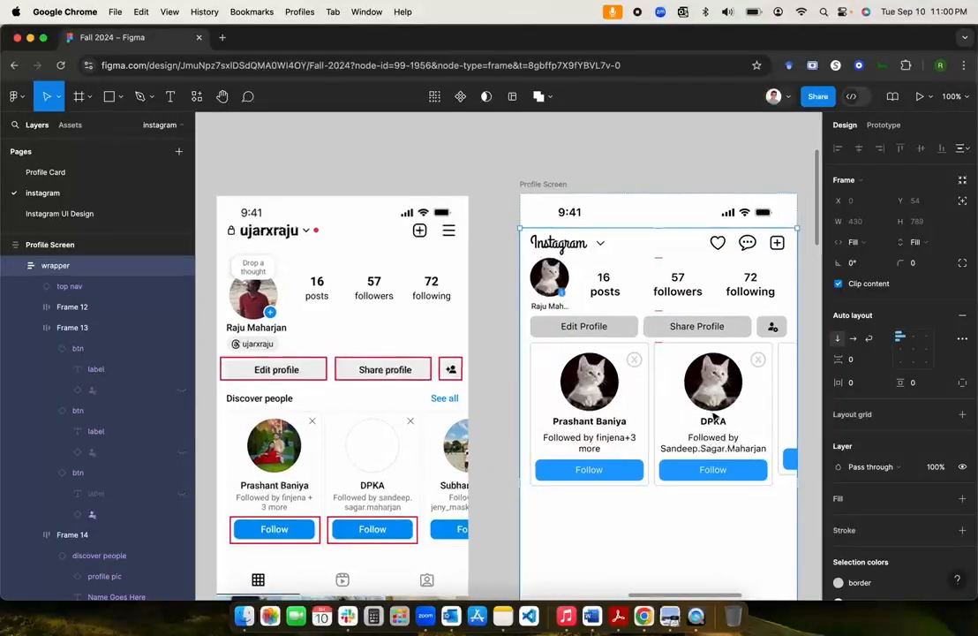
click(758, 408)
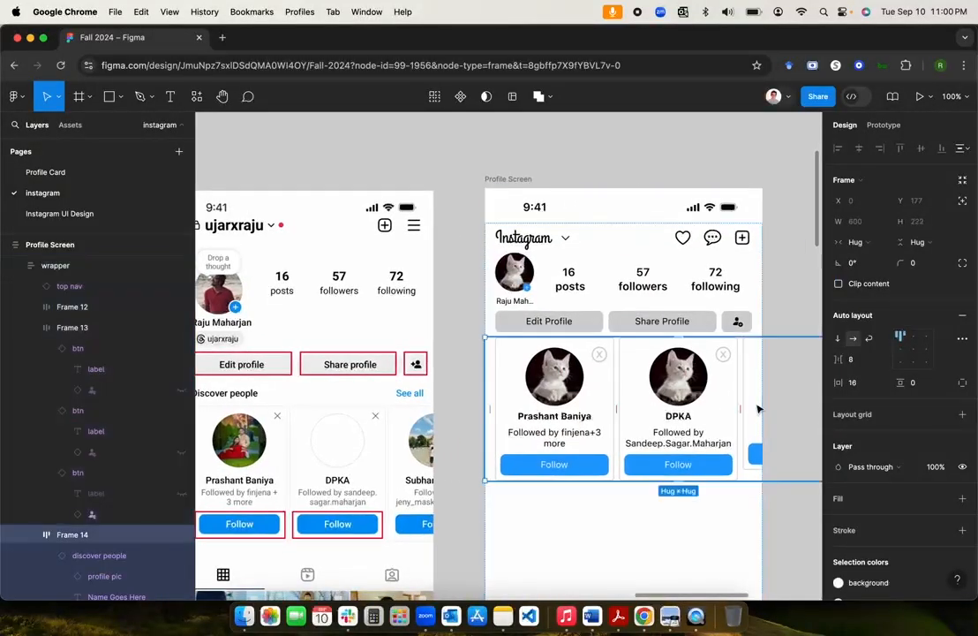
click(757, 408)
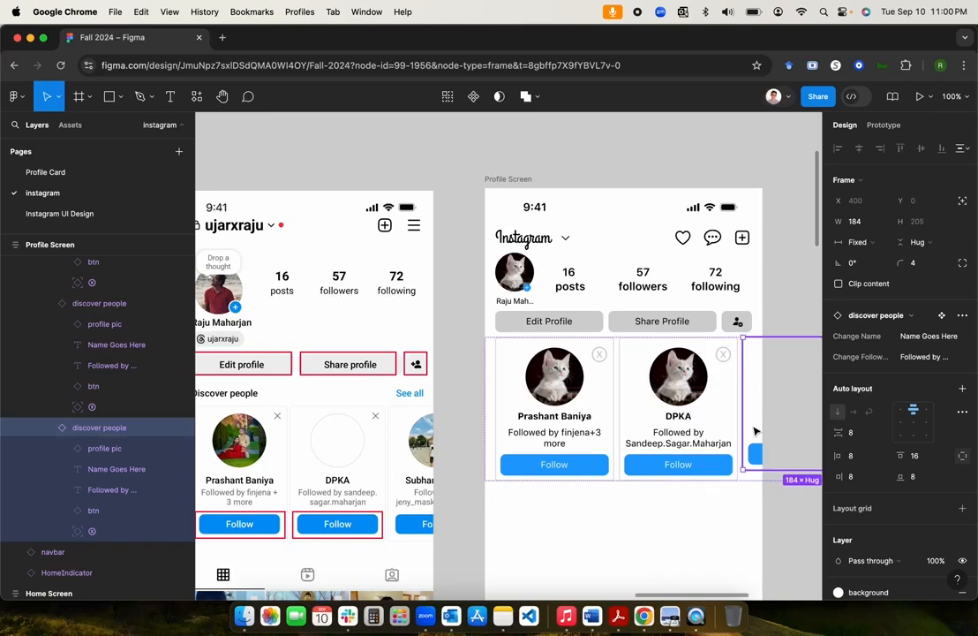
click(635, 158)
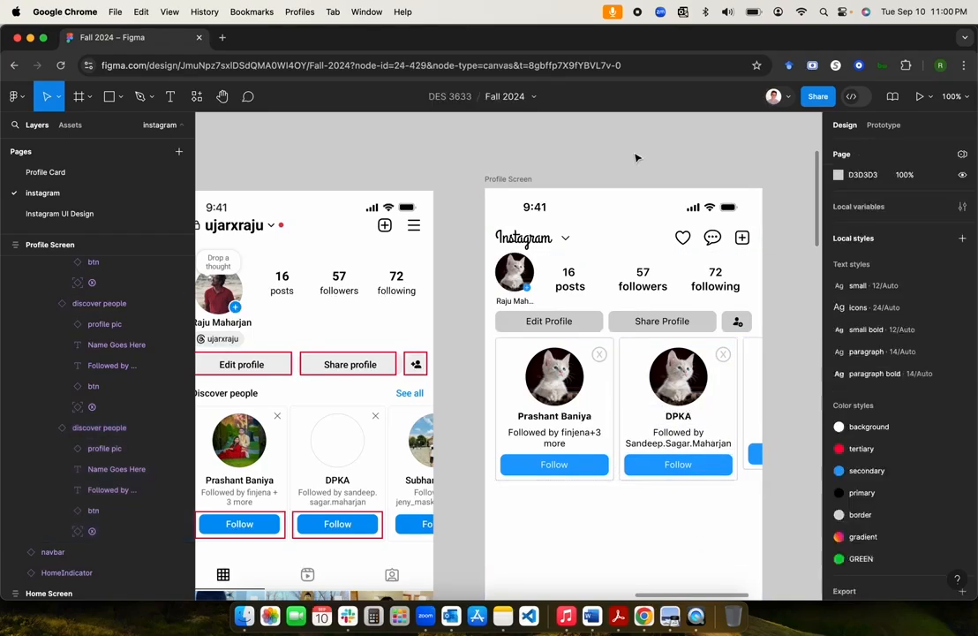